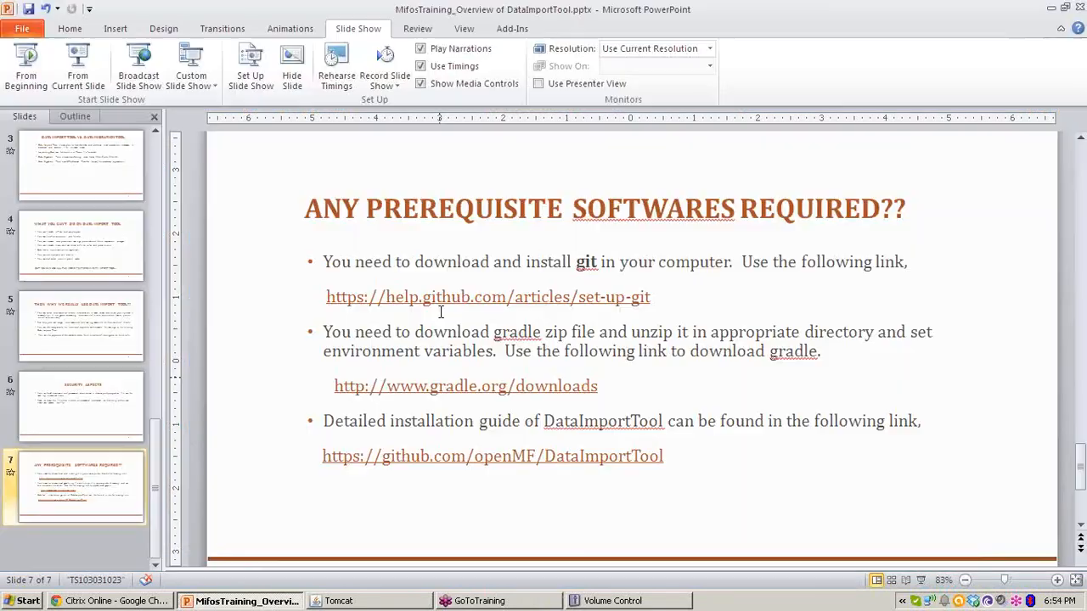
# Step: Minimize the PowerPoint deck at slide 7 and bring the Citrix Online Chrome window forward
pyautogui.click(266, 603)
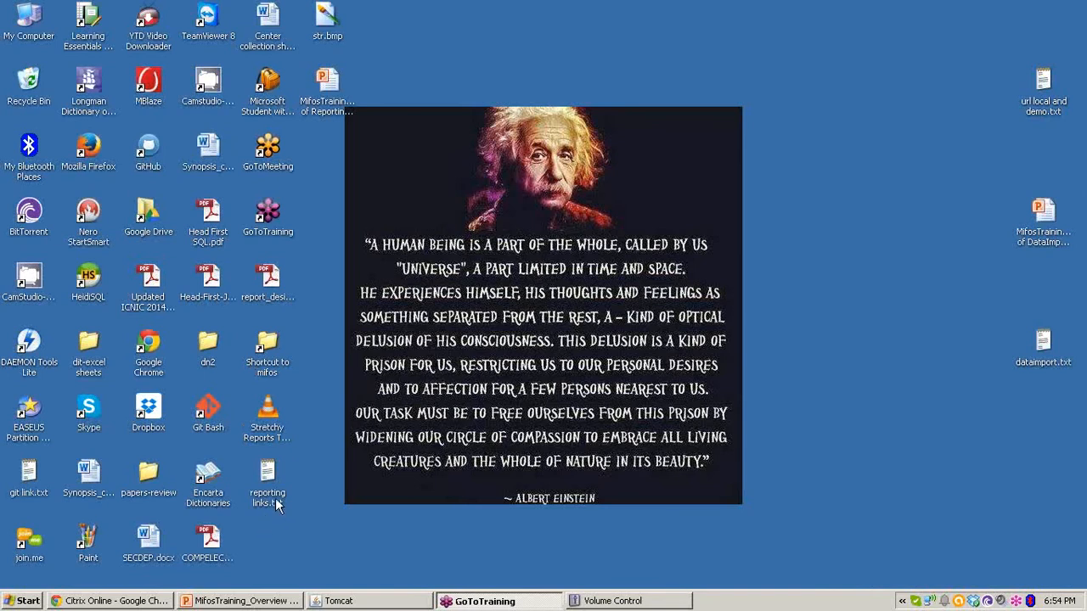
pyautogui.click(129, 601)
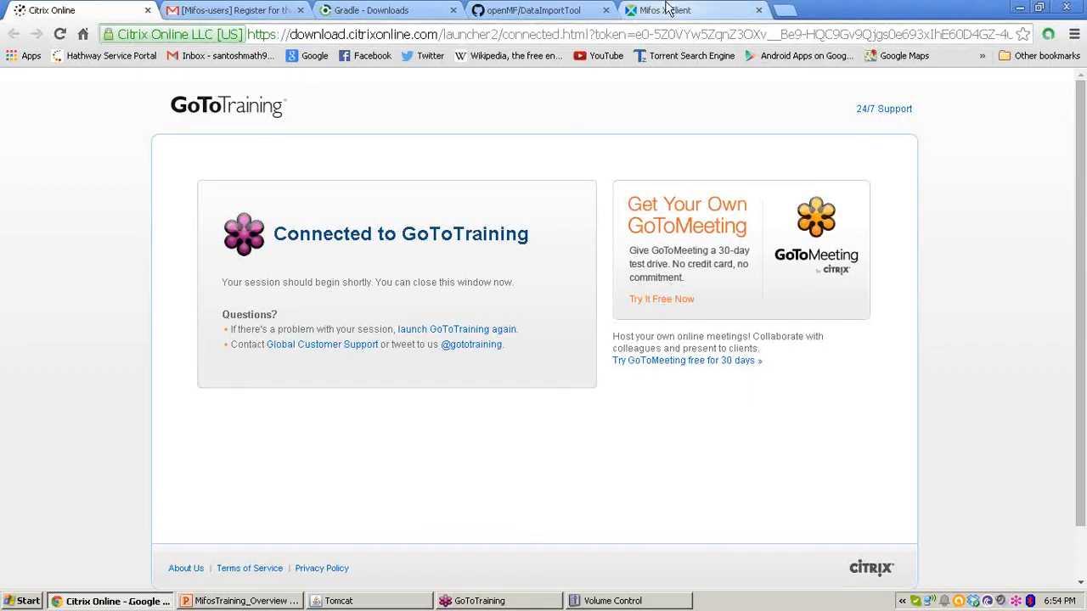
# Step: Switch Chrome tabs to the Gradle Downloads page listing gradle-2.0-all, bin and src zips
pyautogui.click(666, 8)
pyautogui.click(535, 9)
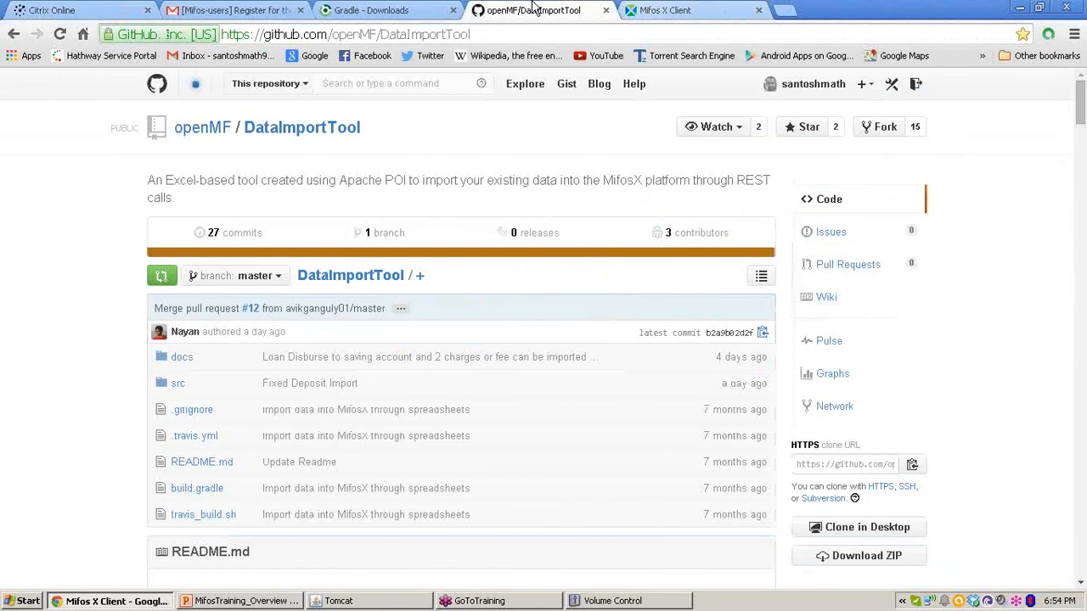
pyautogui.click(371, 11)
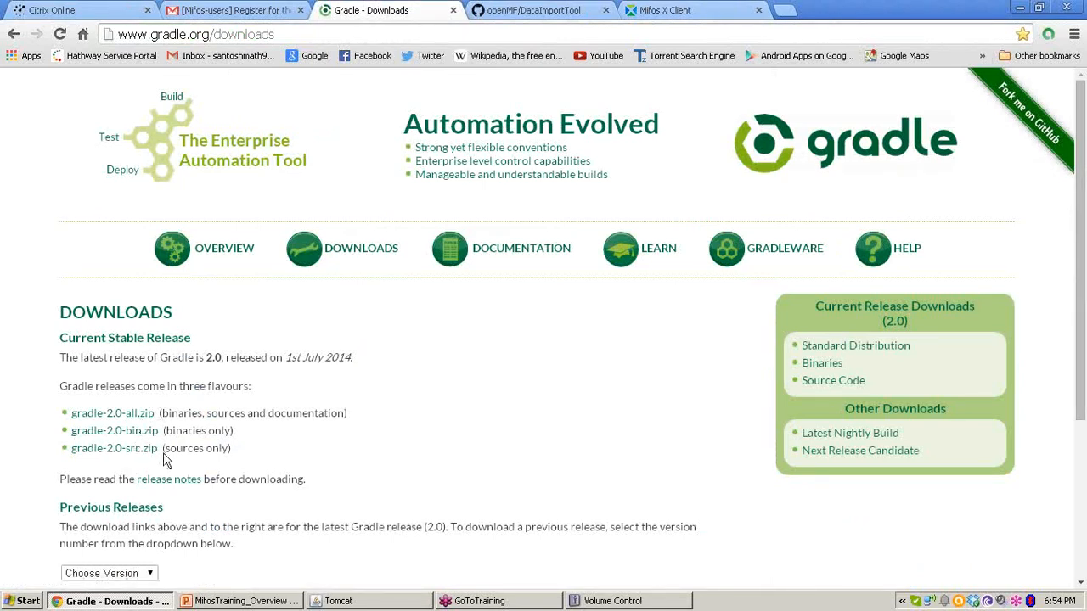
# Step: Open My Computer and browse into the C:\gradle folder
pyautogui.click(121, 601)
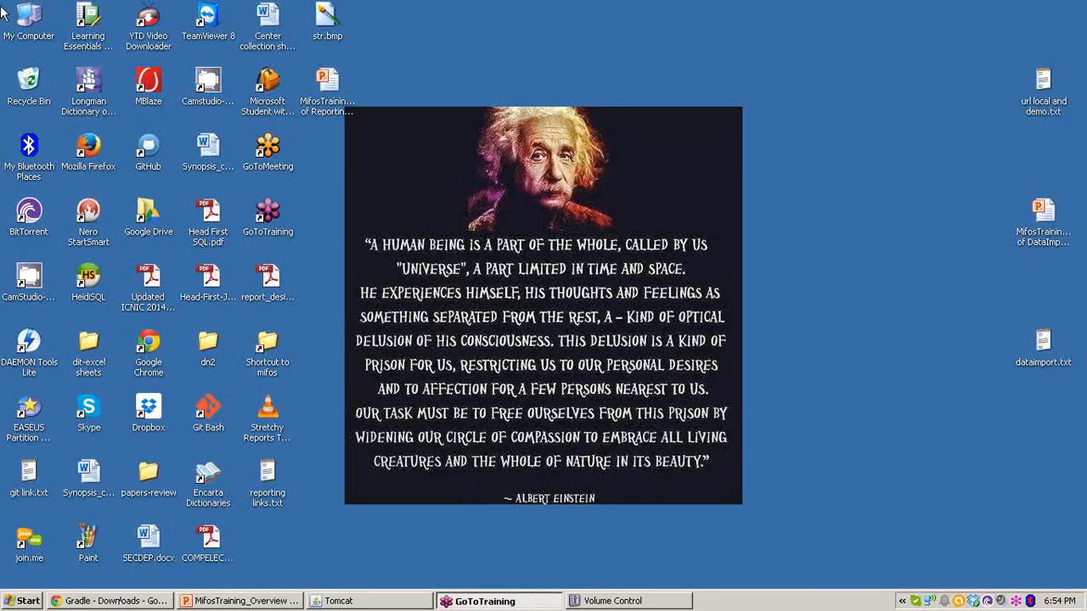
pyautogui.click(36, 17)
pyautogui.doubleClick(36, 17)
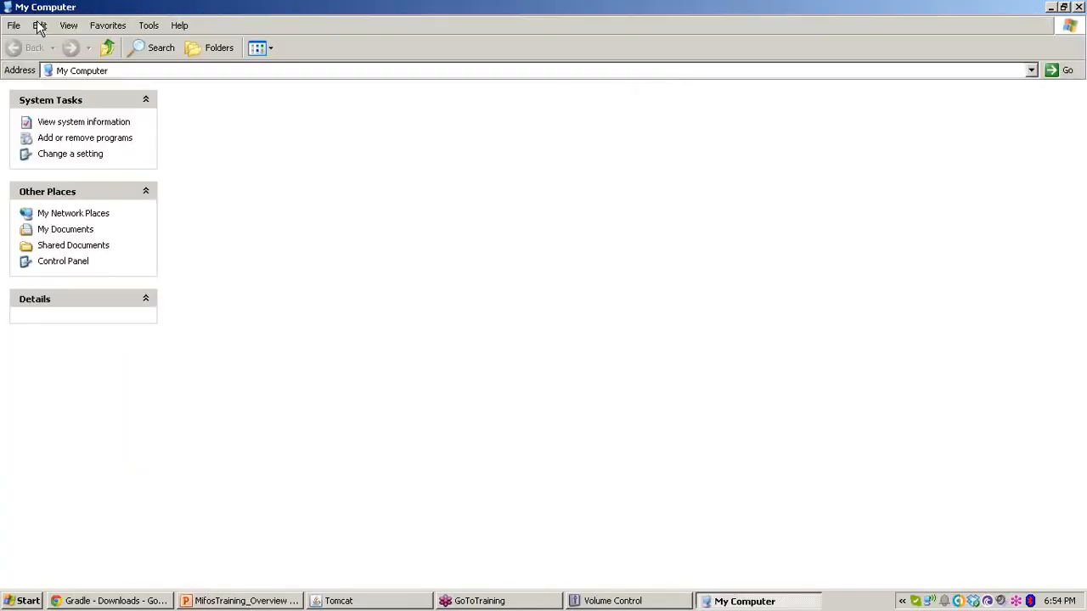
pyautogui.doubleClick(230, 102)
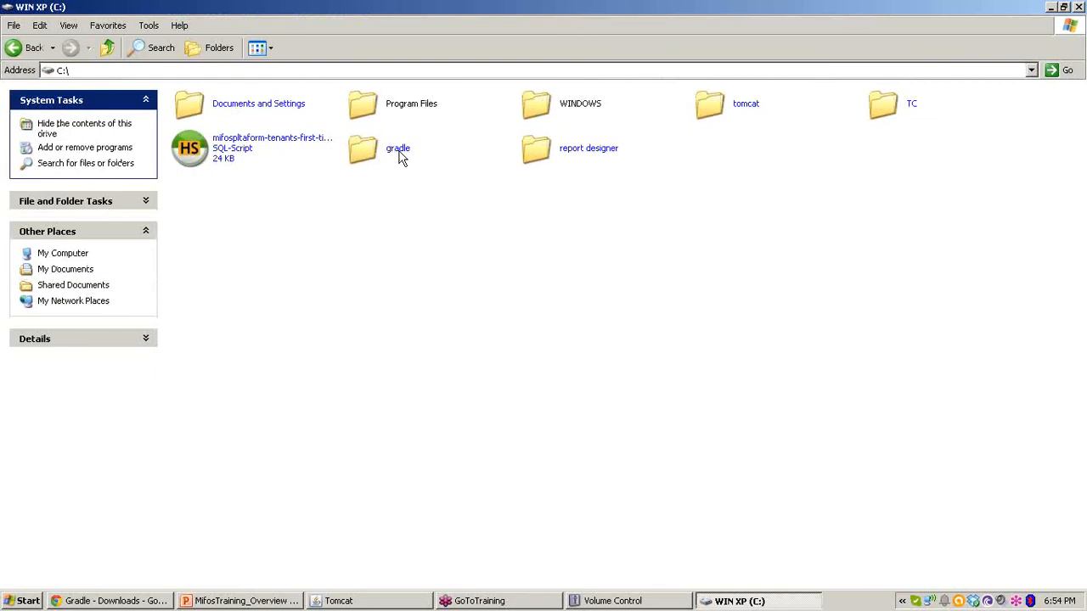
pyautogui.doubleClick(401, 158)
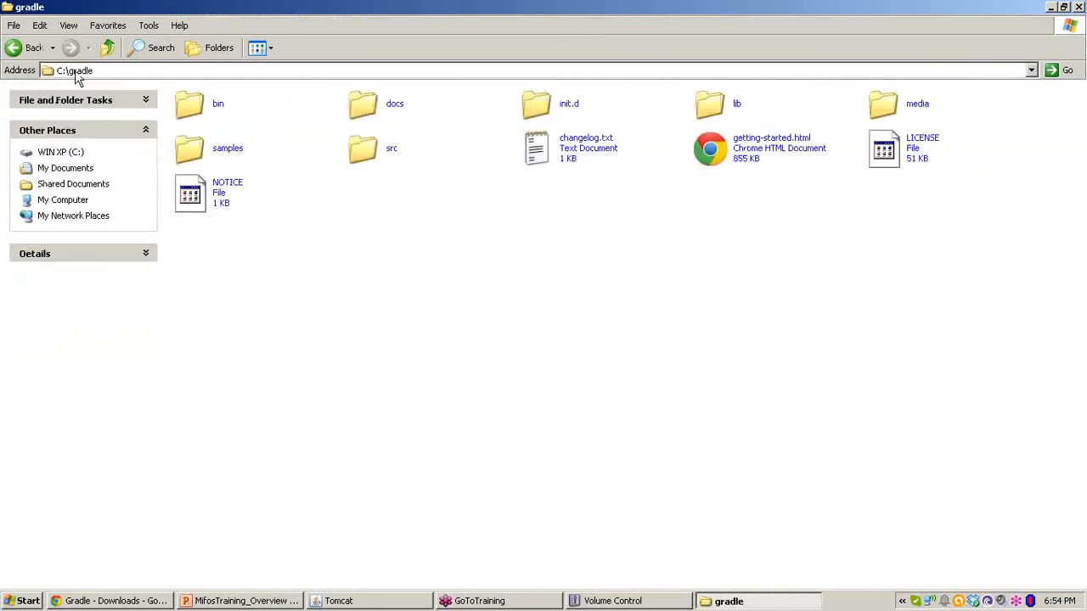
# Step: Go back up to the C: drive root and minimize the Explorer window
pyautogui.click(107, 49)
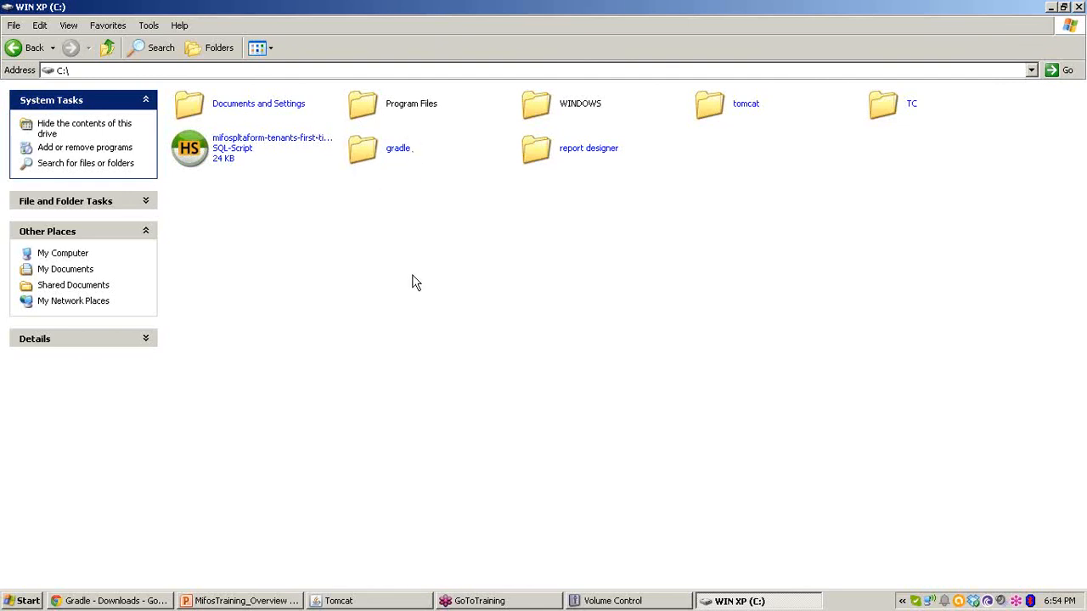
pyautogui.click(1051, 7)
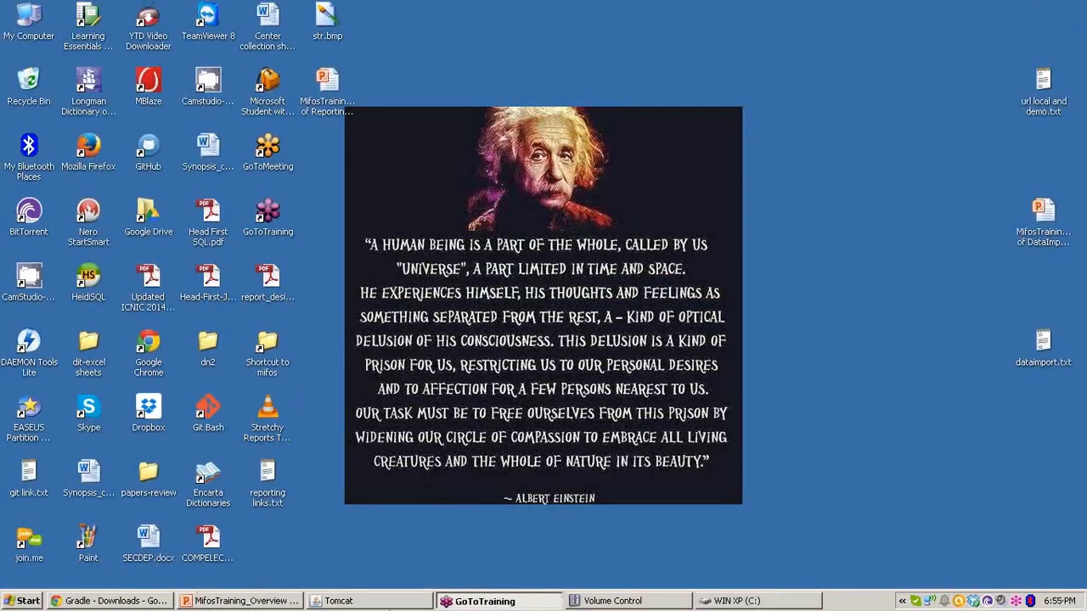
pyautogui.click(738, 601)
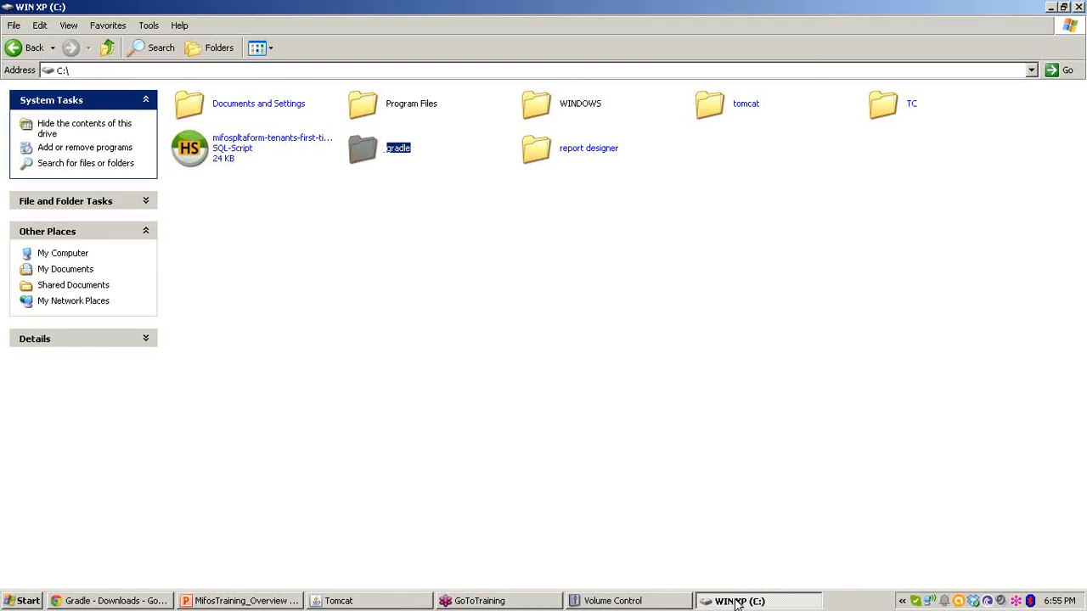
pyautogui.click(737, 601)
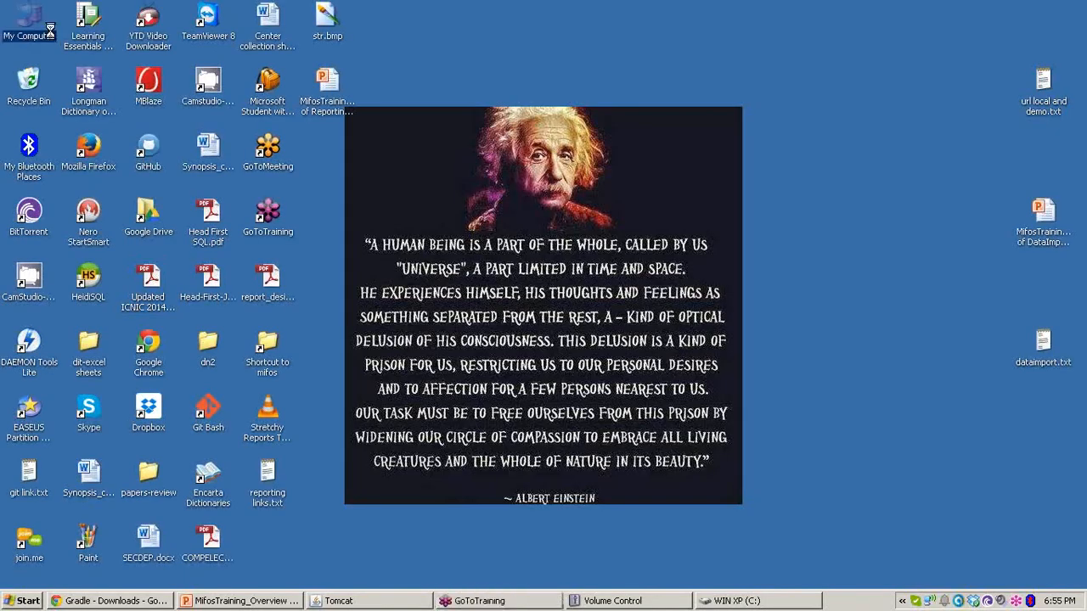
pyautogui.rightClick(50, 30)
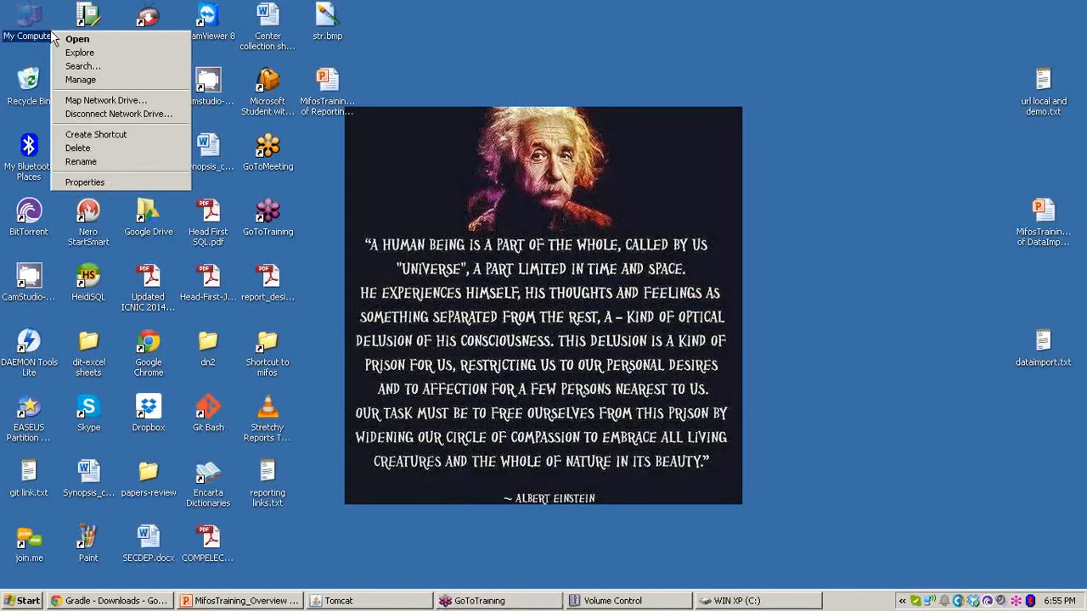
pyautogui.click(122, 182)
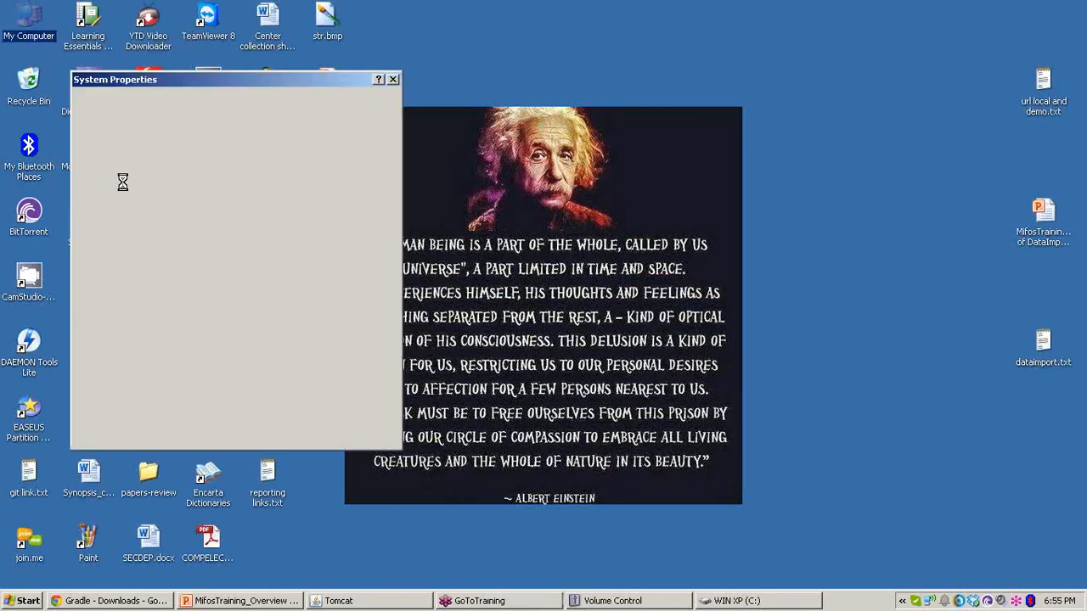
pyautogui.click(331, 116)
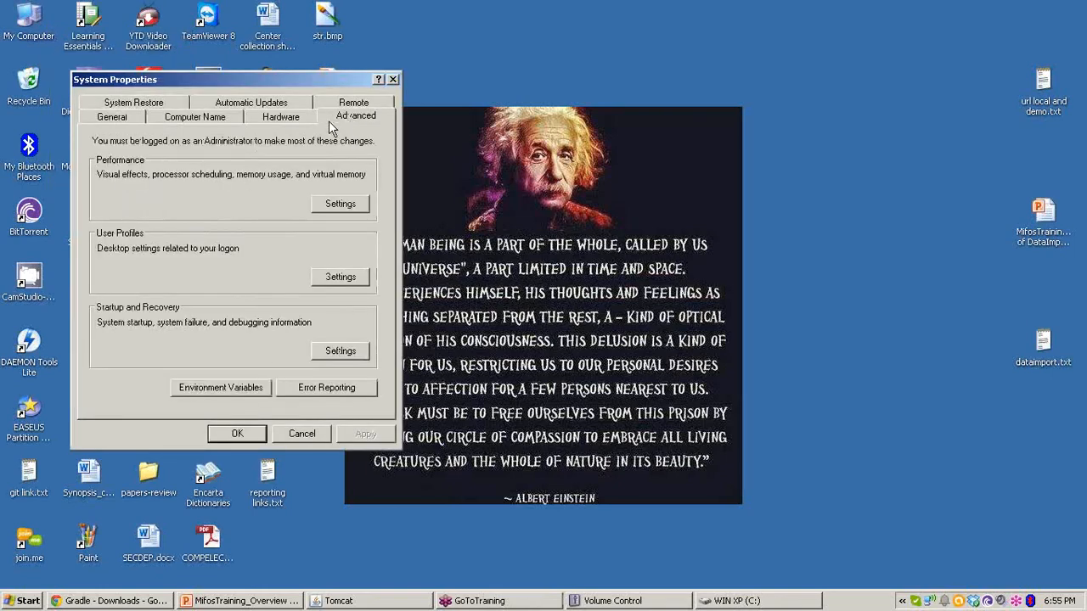
pyautogui.click(237, 393)
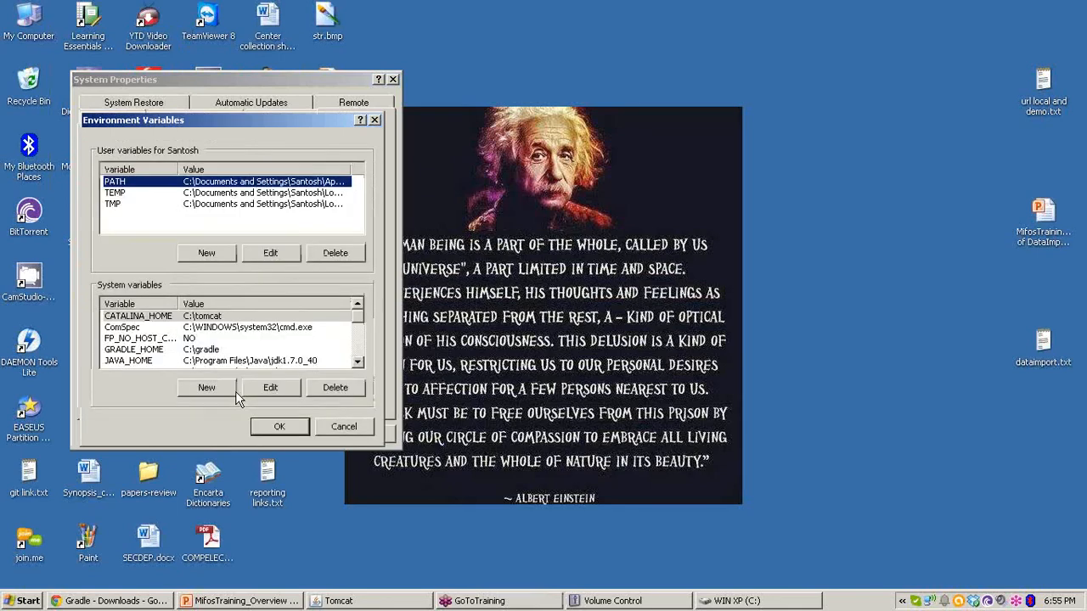
pyautogui.scroll(-3, 133, 343)
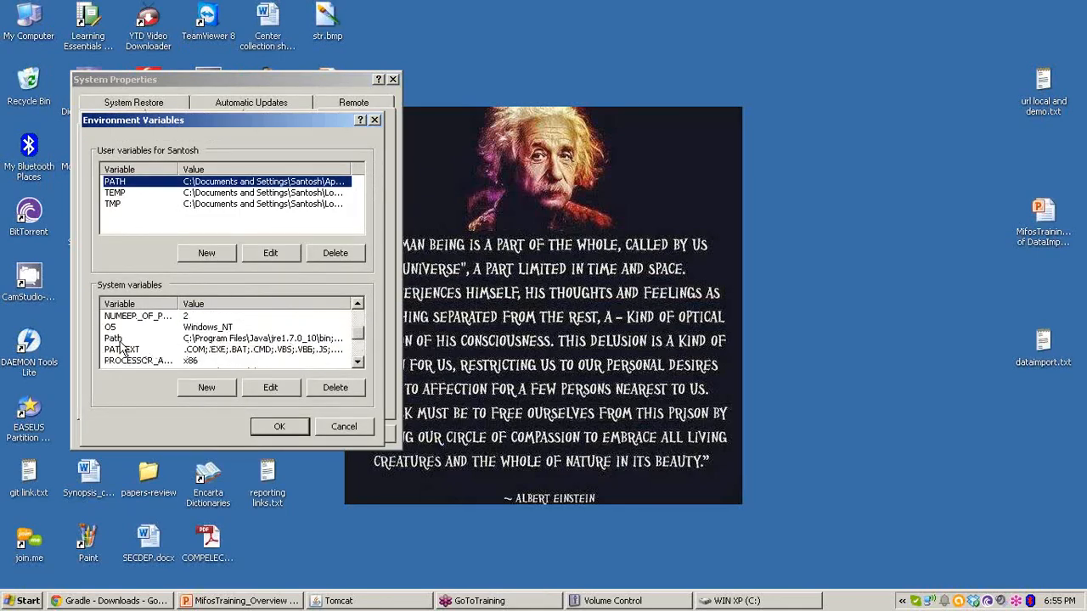
pyautogui.click(119, 342)
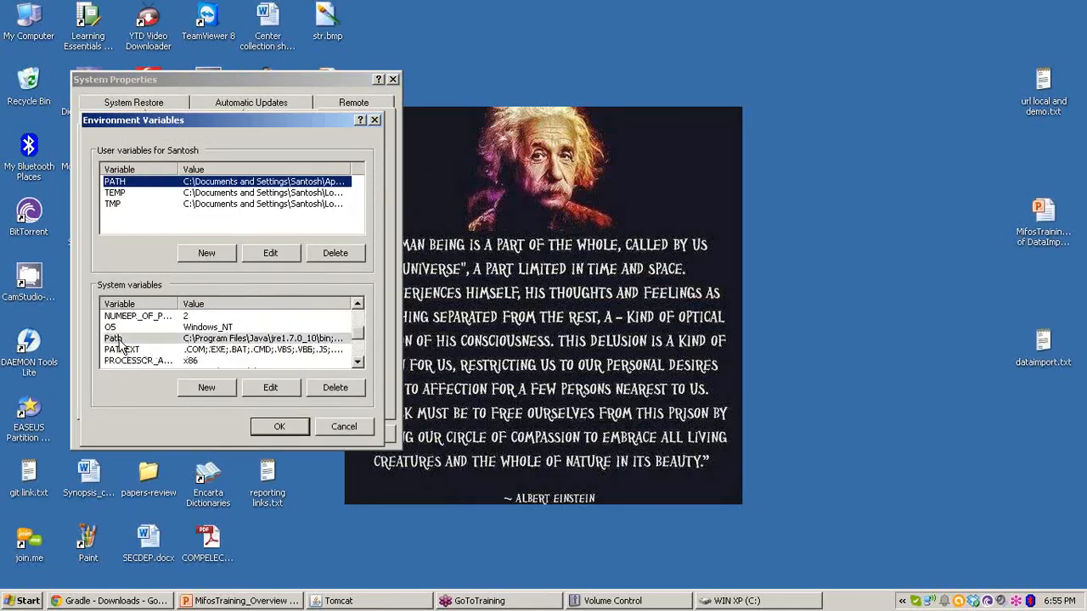
pyautogui.click(270, 387)
pyautogui.press('End')
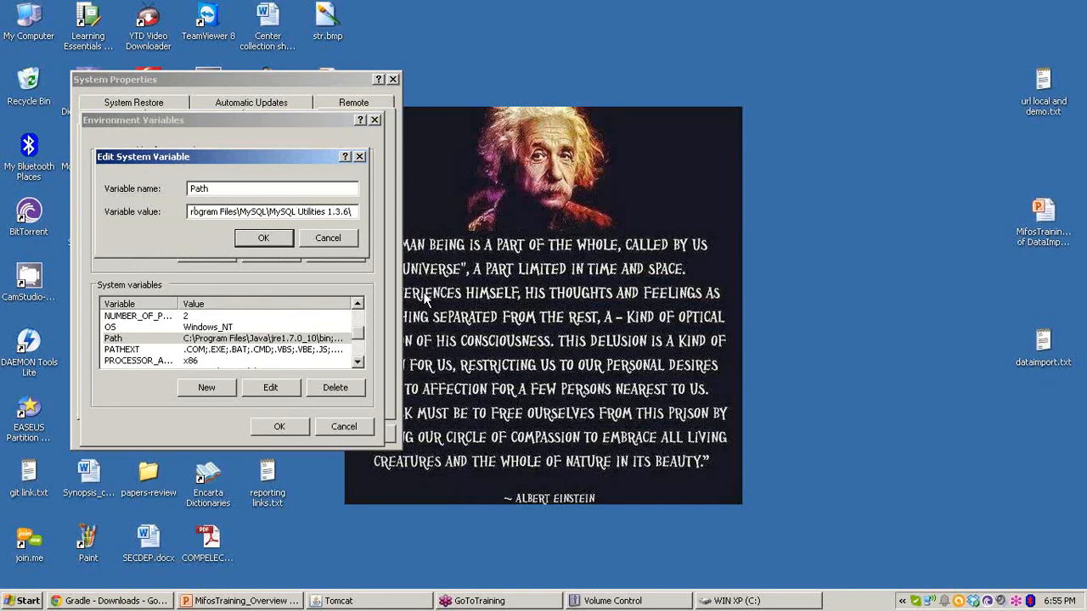
pyautogui.press('Left')
pyautogui.press('Left')
pyautogui.press('Left')
pyautogui.press('Left')
pyautogui.press('Left')
pyautogui.press('Left')
pyautogui.press('Left')
pyautogui.press('Left')
pyautogui.press('Left')
pyautogui.press('Left')
pyautogui.press('Left')
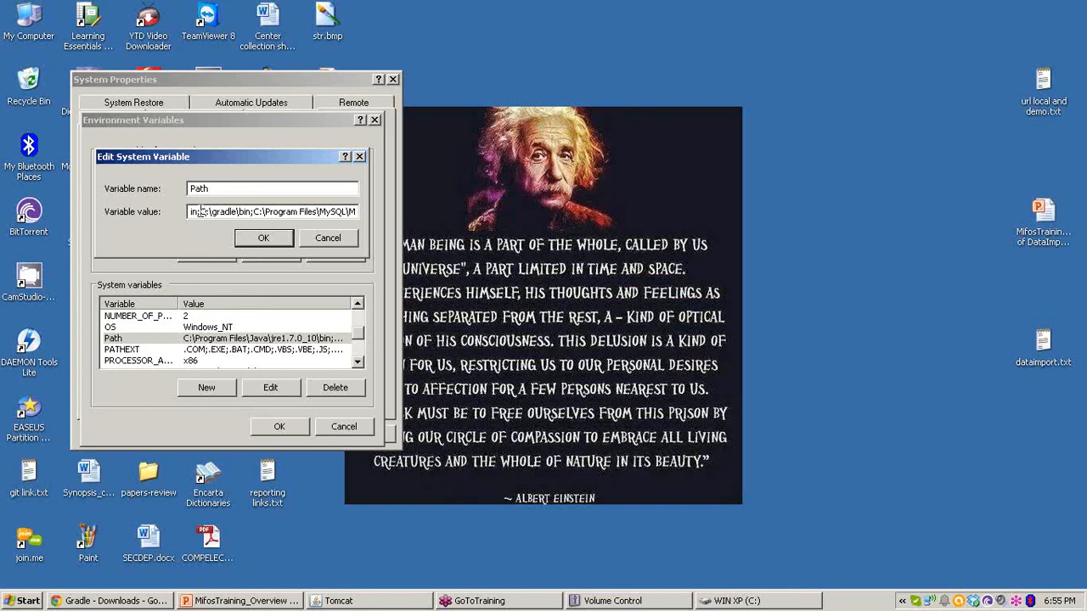
pyautogui.moveTo(200, 211); pyautogui.dragTo(253, 211)
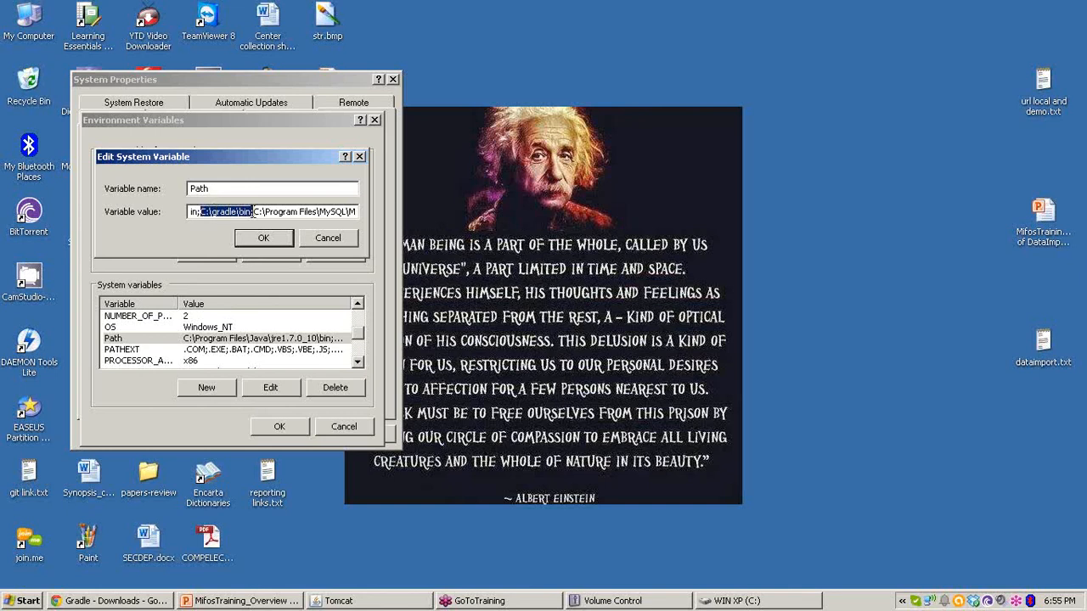
pyautogui.click(246, 215)
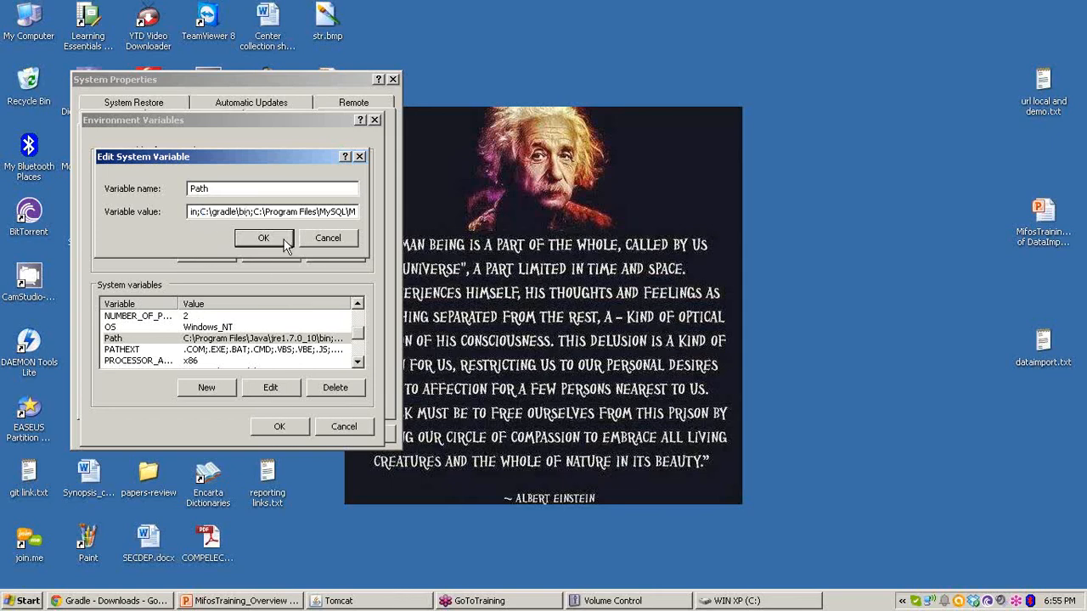
pyautogui.click(263, 238)
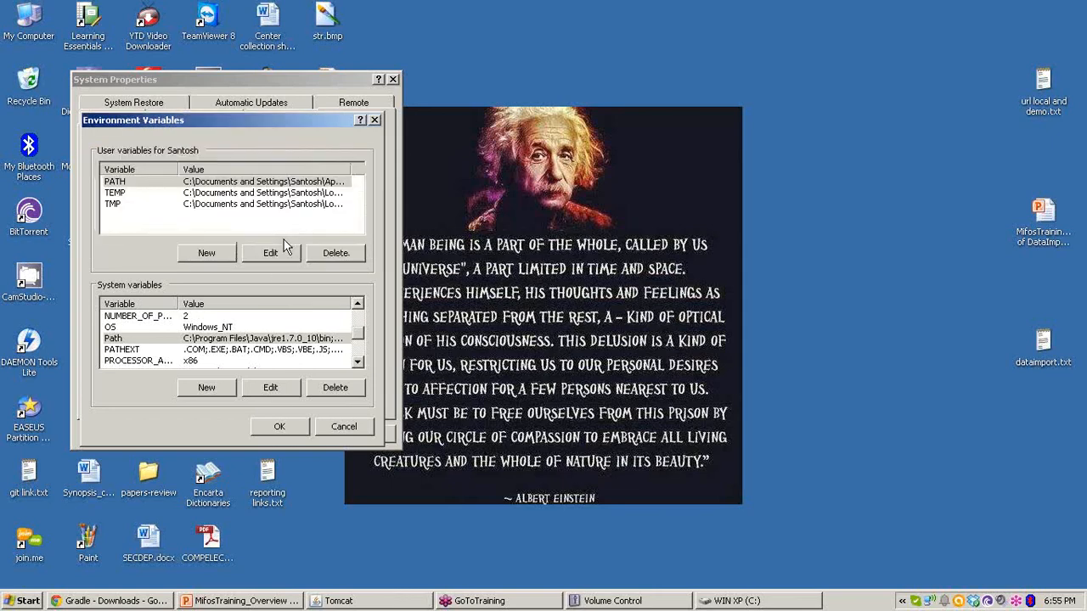
pyautogui.click(287, 427)
pyautogui.click(236, 434)
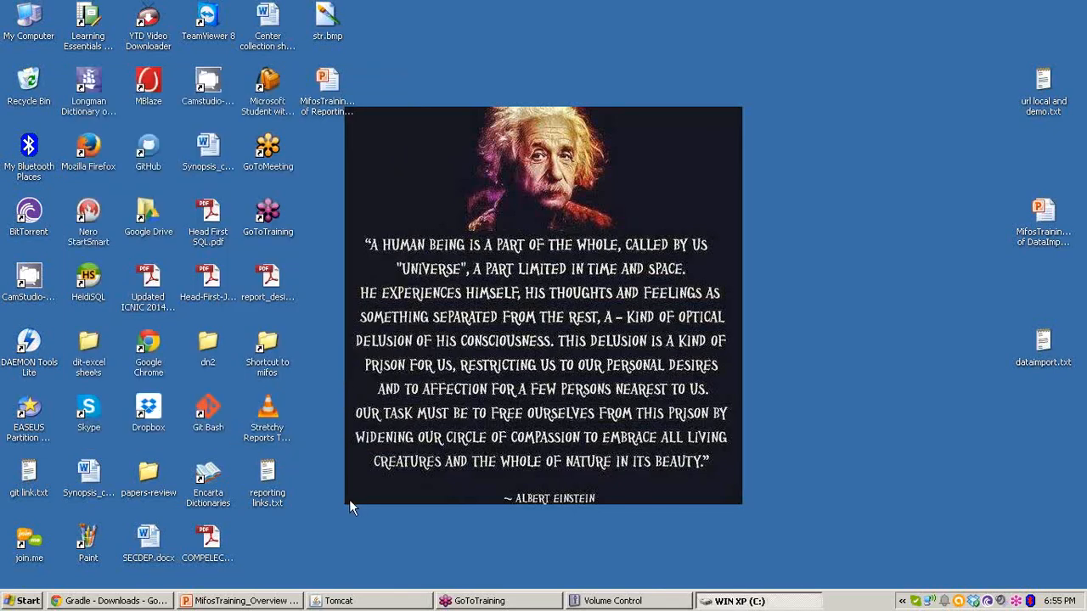
# Step: Launch Git Bash from its desktop shortcut
pyautogui.click(247, 601)
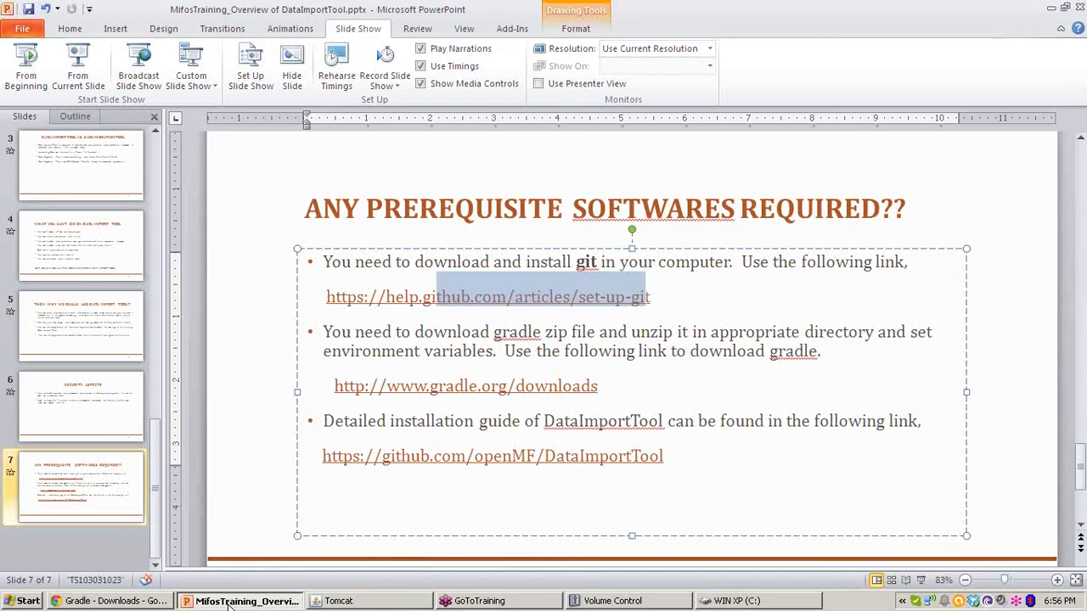
pyautogui.click(227, 601)
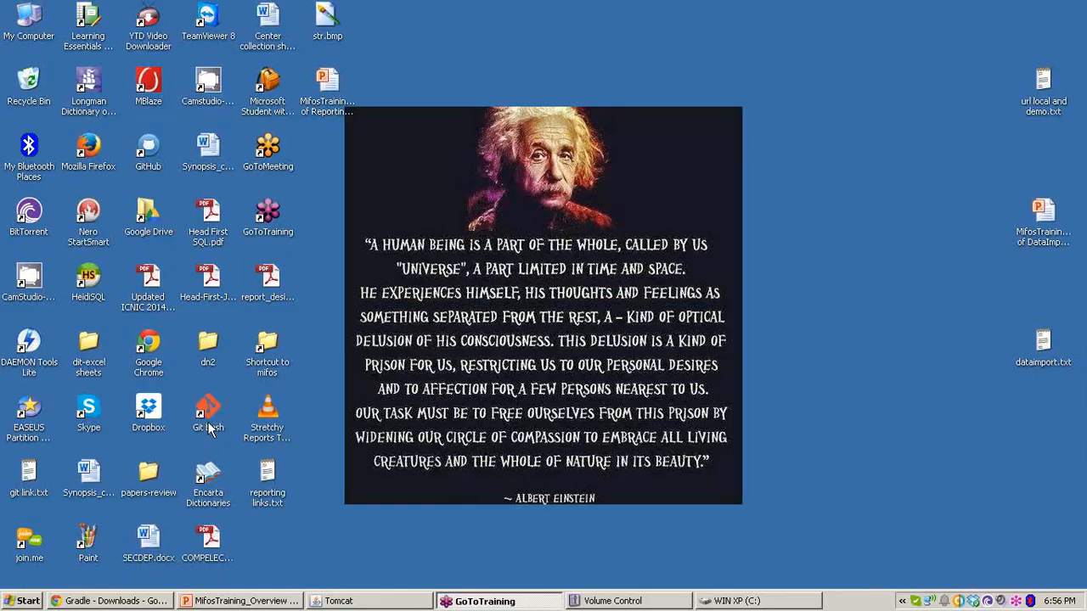
pyautogui.click(210, 414)
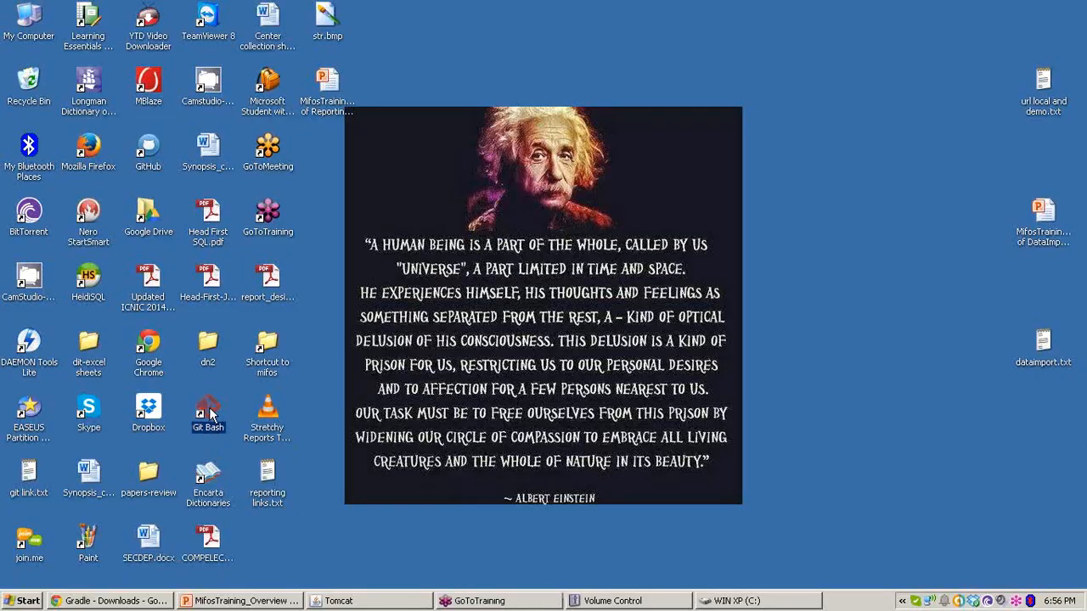
pyautogui.doubleClick(211, 415)
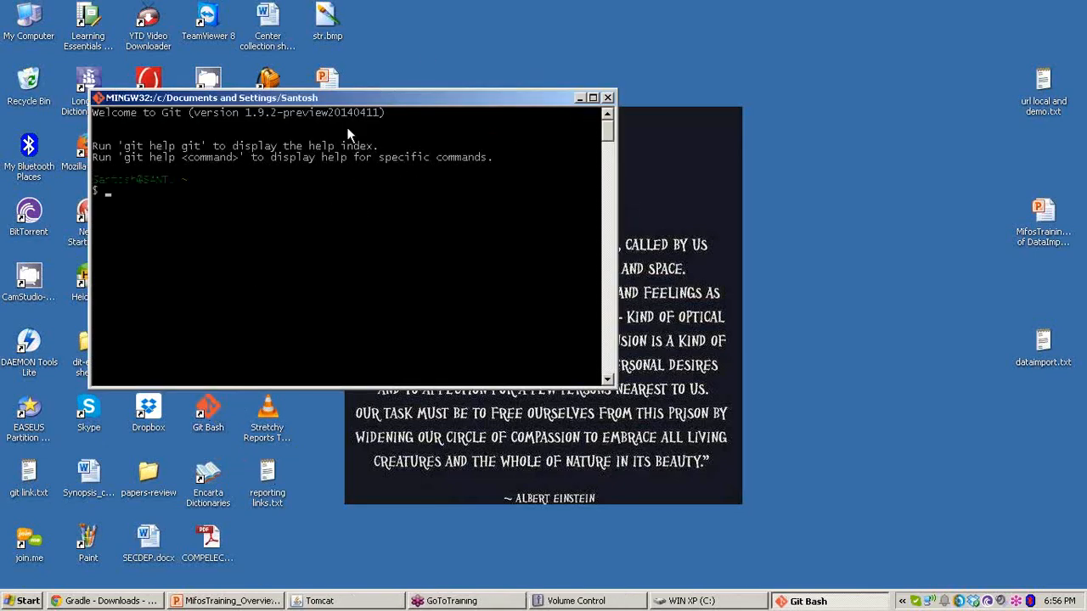
# Step: Browse Start > All Programs, close the menu, and focus the Git Bash terminal
pyautogui.click(22, 601)
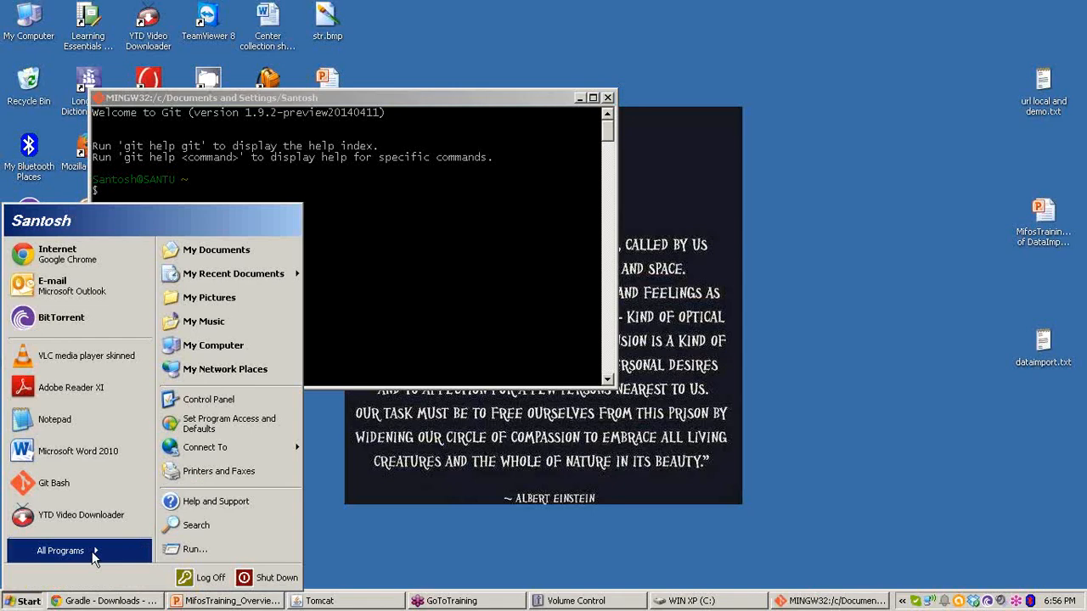
pyautogui.click(95, 556)
pyautogui.moveTo(418, 150)
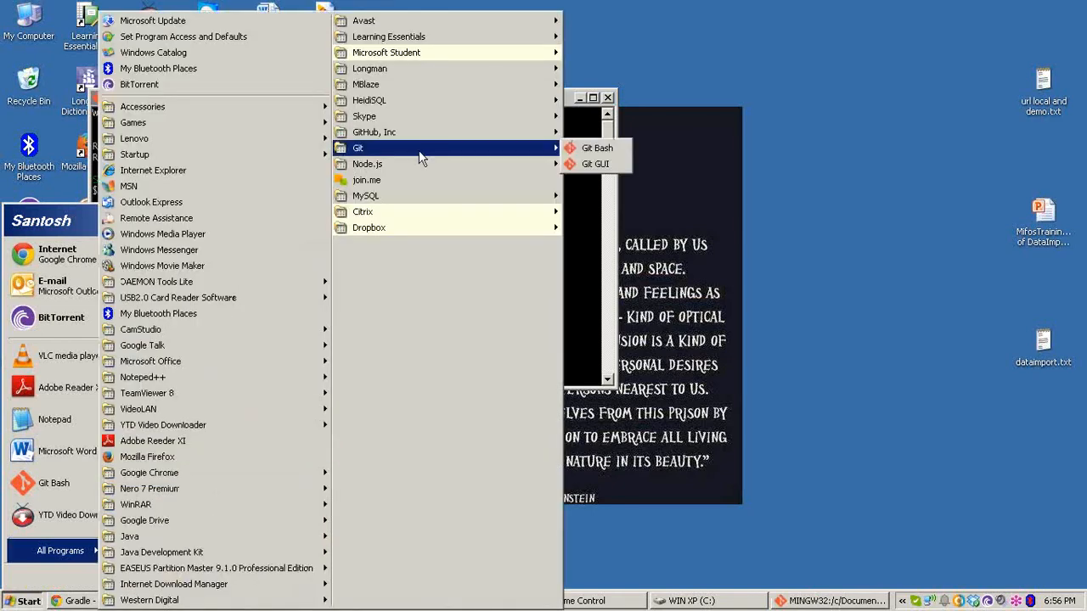
pyautogui.click(776, 29)
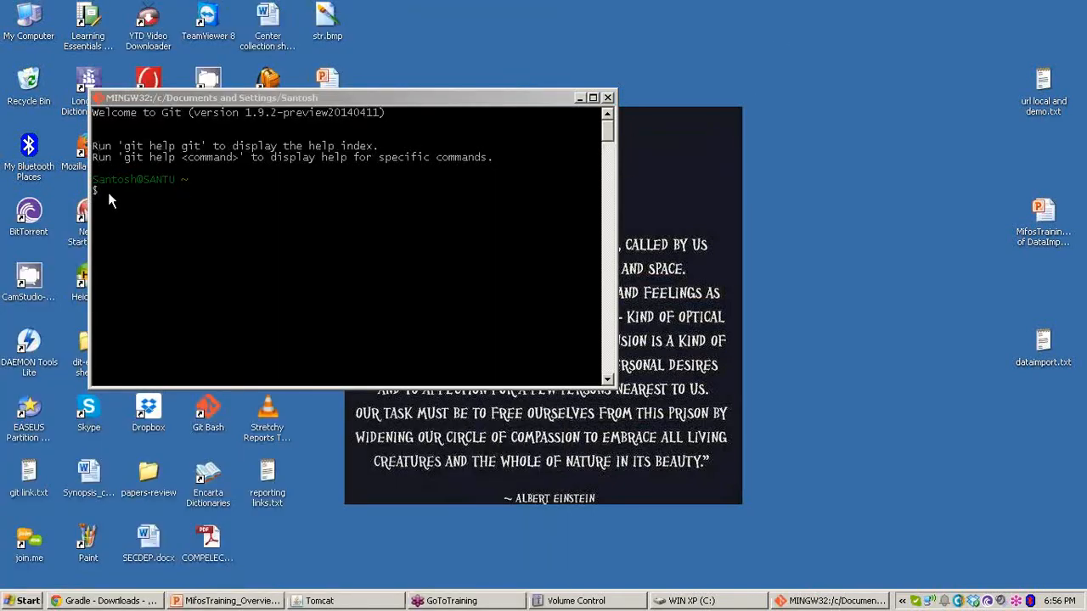
pyautogui.click(108, 192)
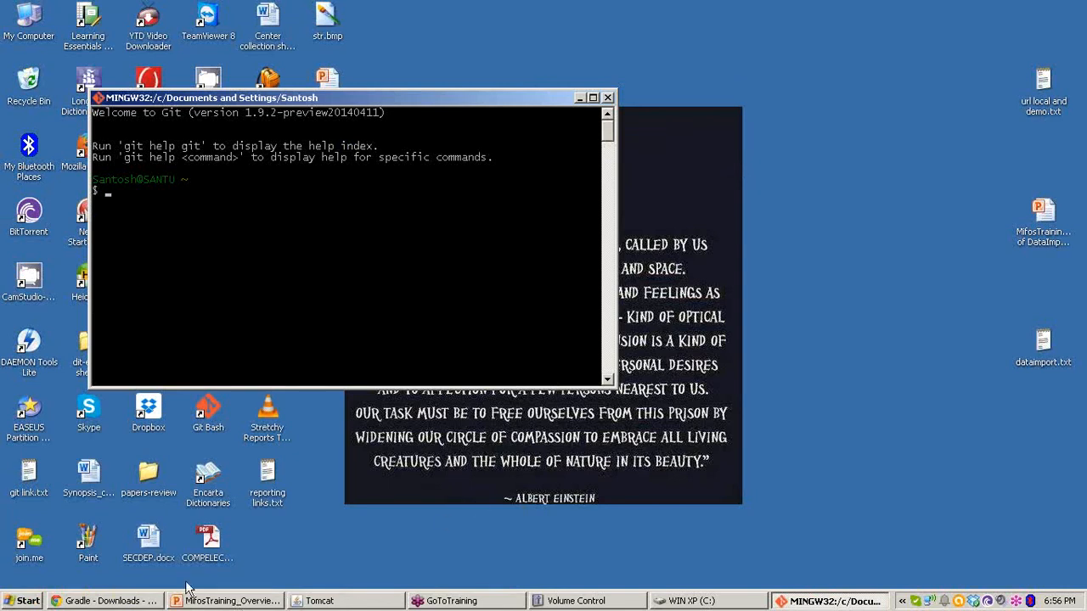
# Step: On the openMF/DataImportTool GitHub tab, copy the HTTPS clone URL to the clipboard
pyautogui.click(142, 603)
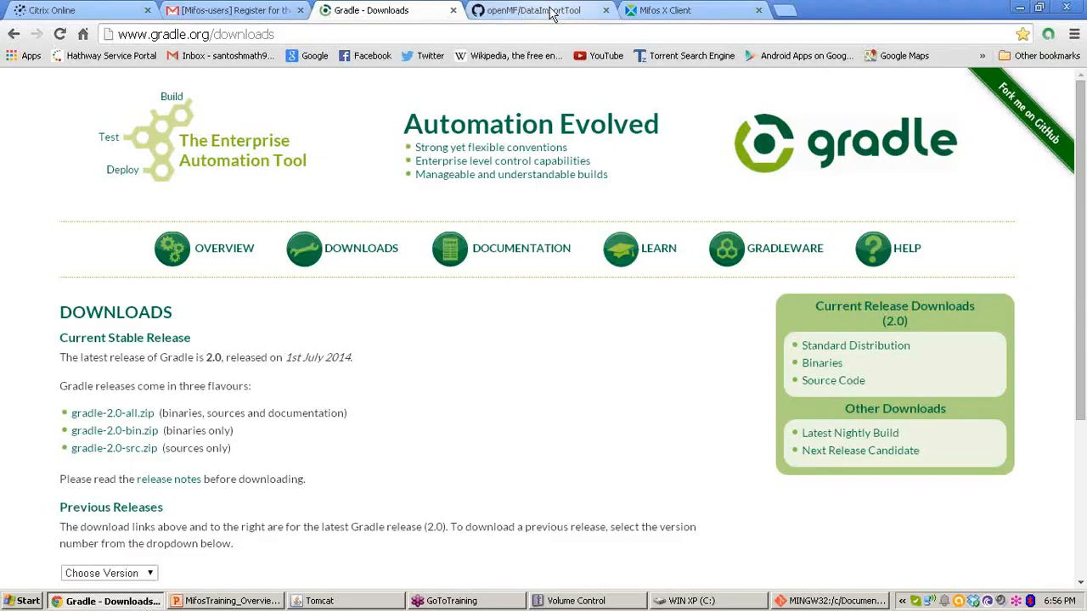
pyautogui.click(550, 13)
pyautogui.click(370, 35)
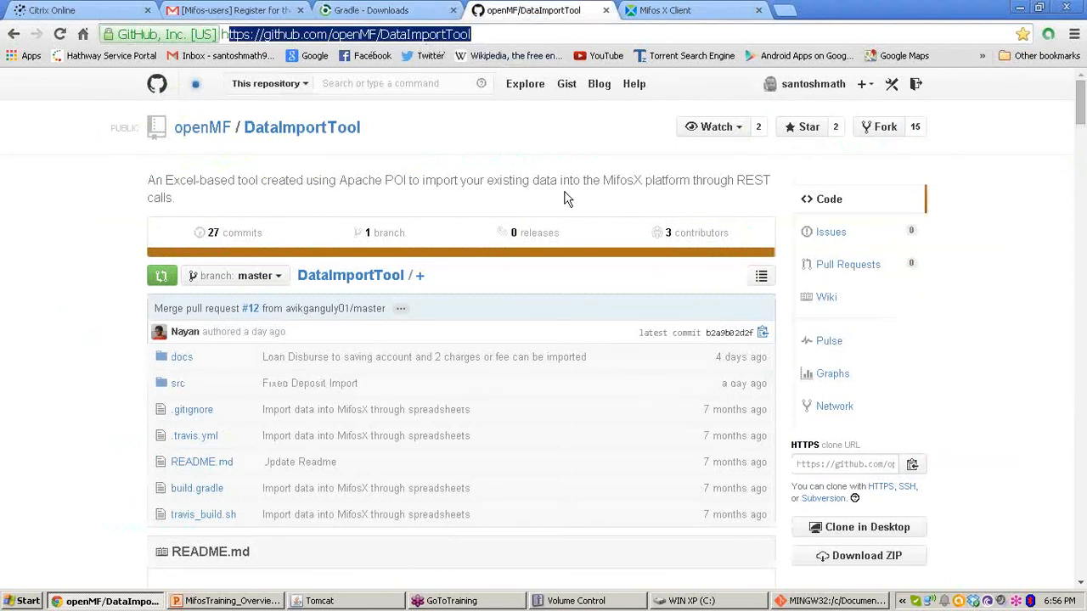
pyautogui.scroll(-2, 569, 200)
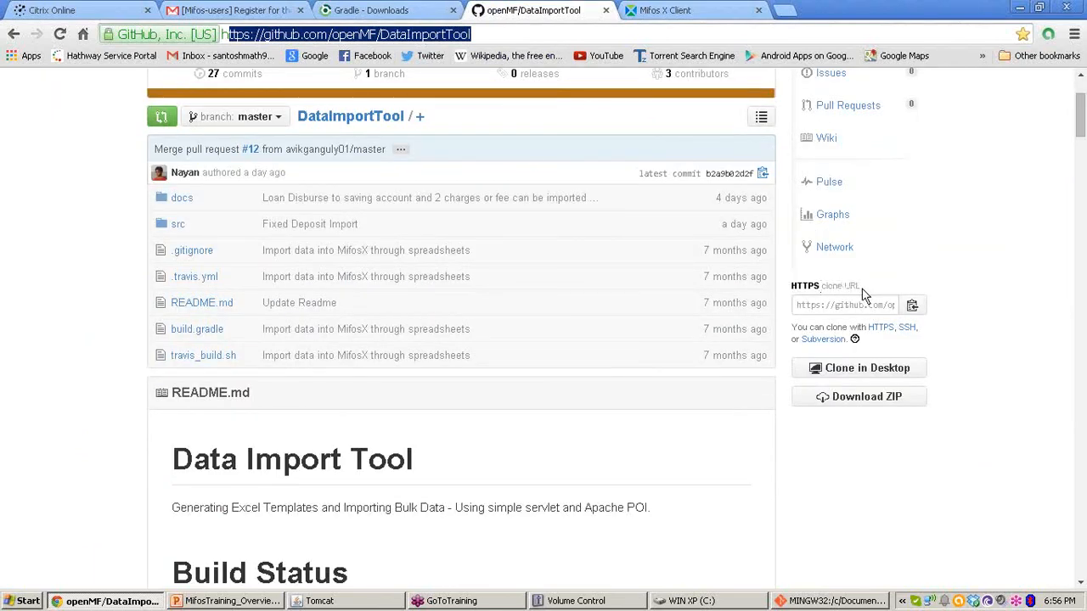
pyautogui.click(913, 307)
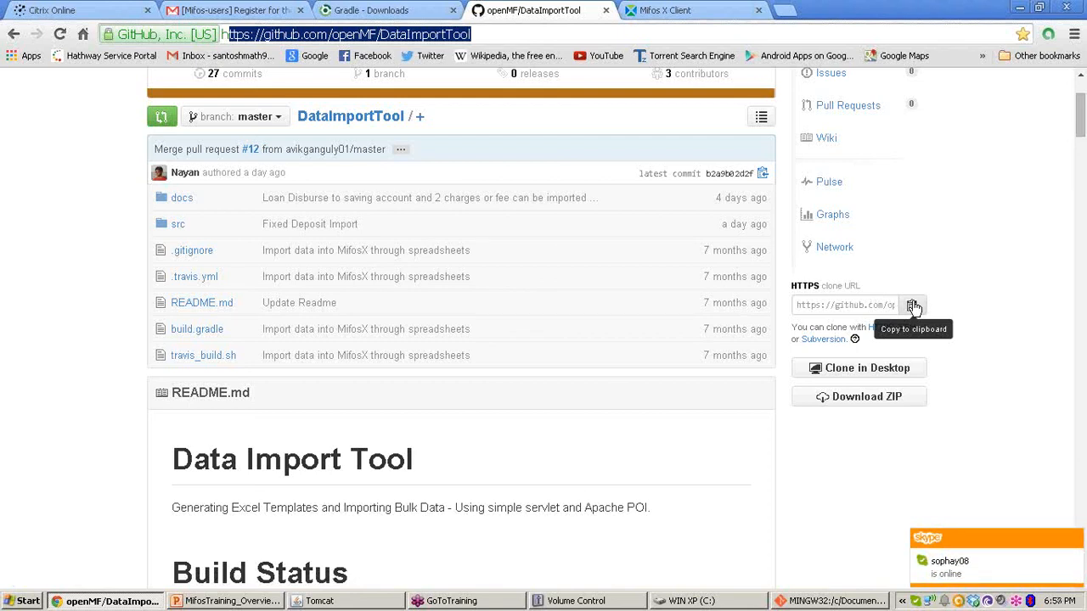
pyautogui.click(913, 307)
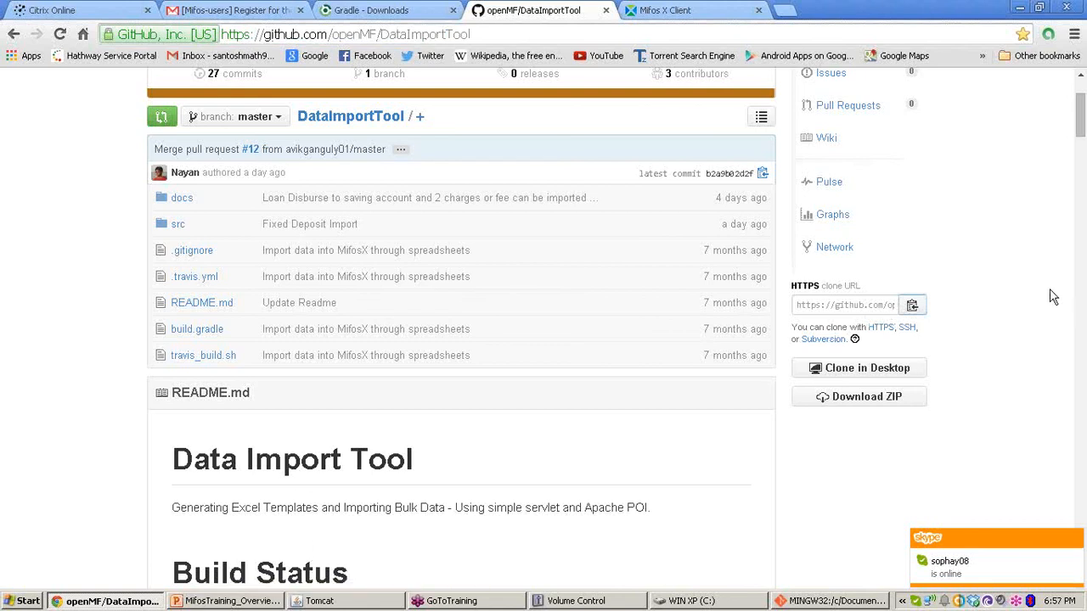
pyautogui.click(121, 603)
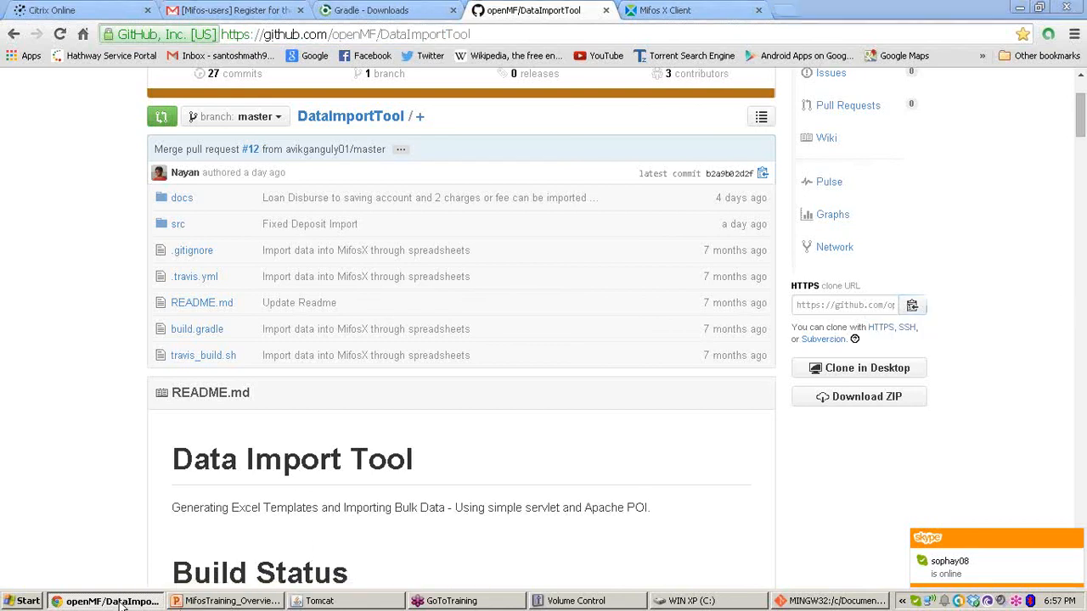
# Step: Enter 'git clone' in Git Bash and paste the DataImportTool.git URL after it
pyautogui.click(122, 603)
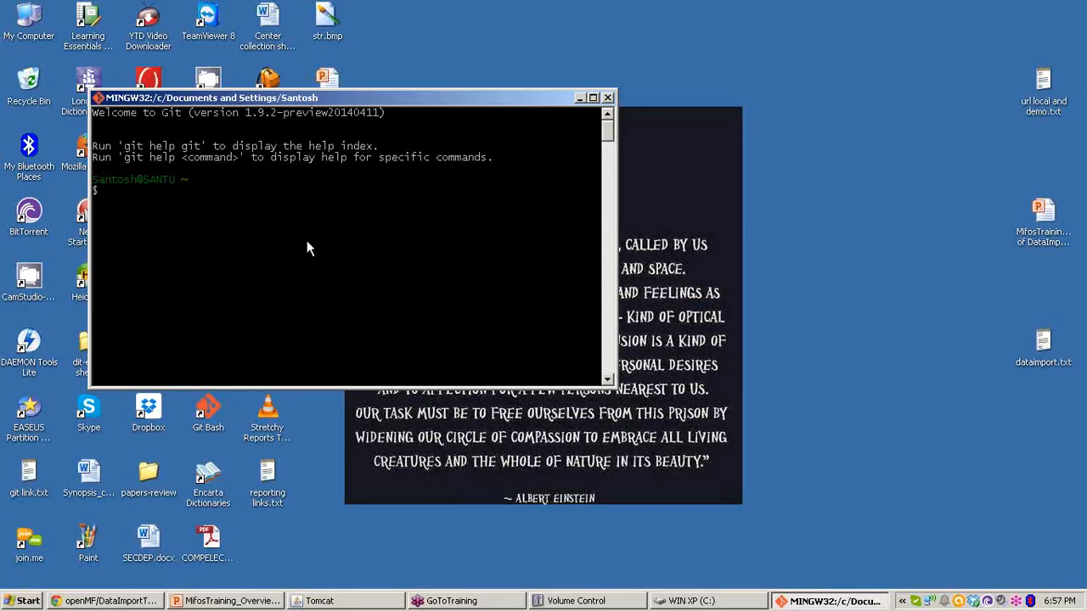
pyautogui.write('git clone')
pyautogui.click(98, 99)
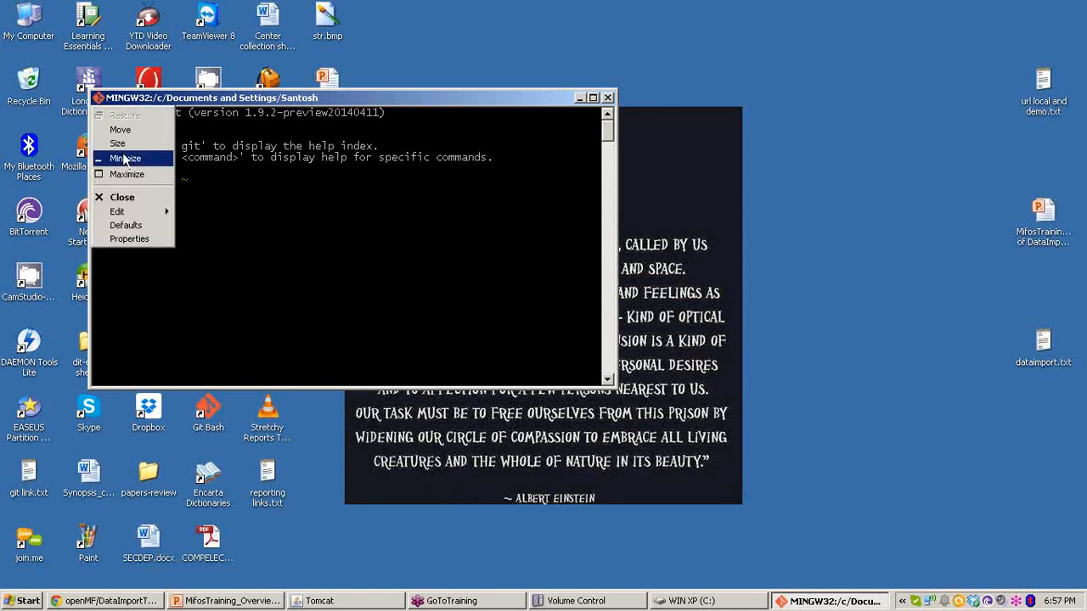
pyautogui.moveTo(150, 207)
pyautogui.click(204, 238)
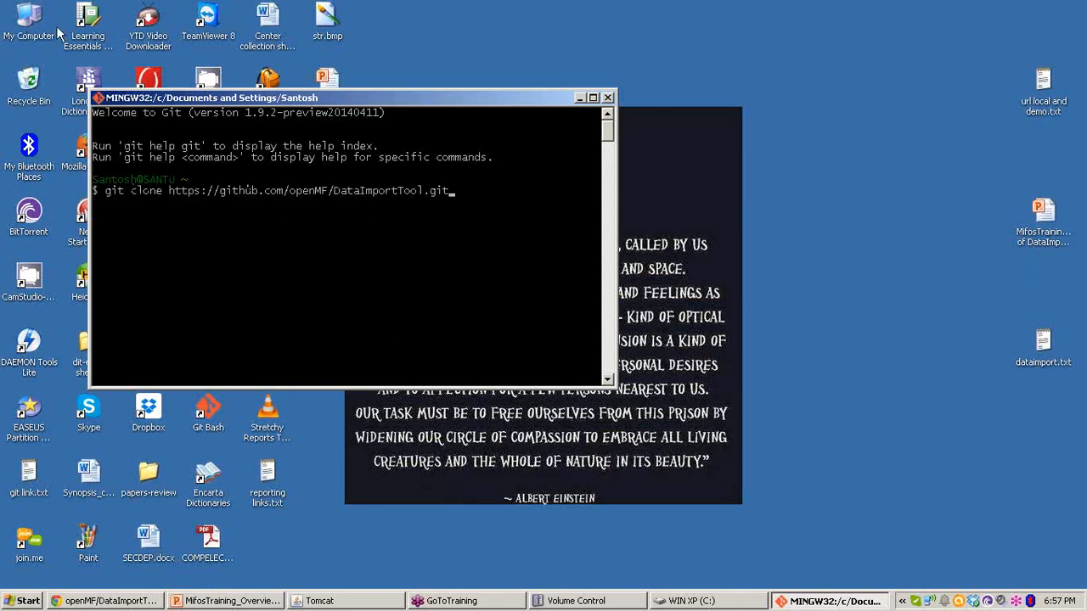
# Step: Browse My Computer > C: > Documents and Settings to the user's home folder
pyautogui.click(25, 17)
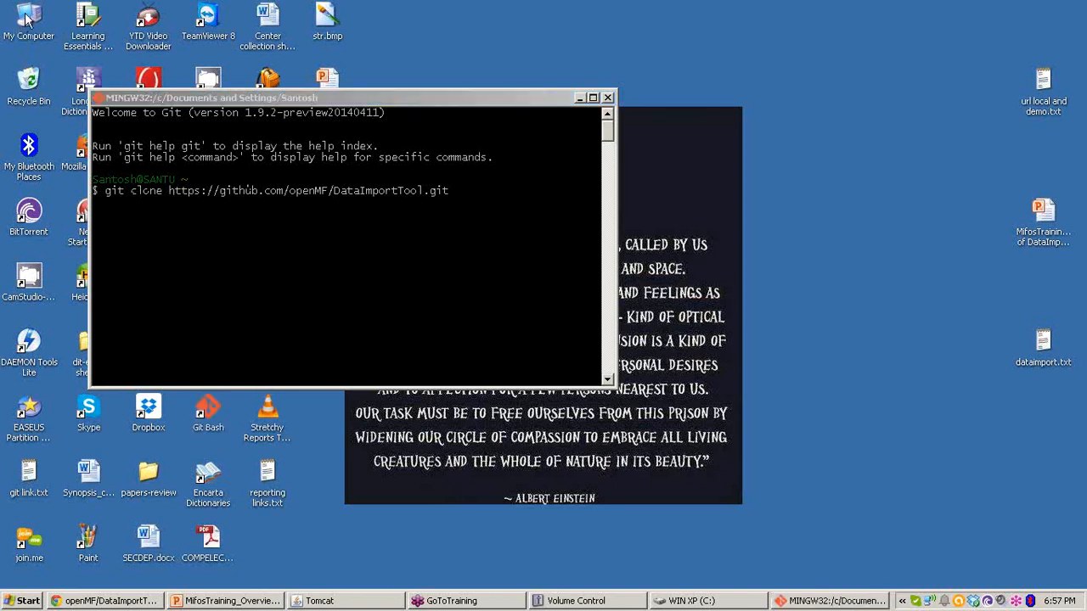
pyautogui.doubleClick(25, 17)
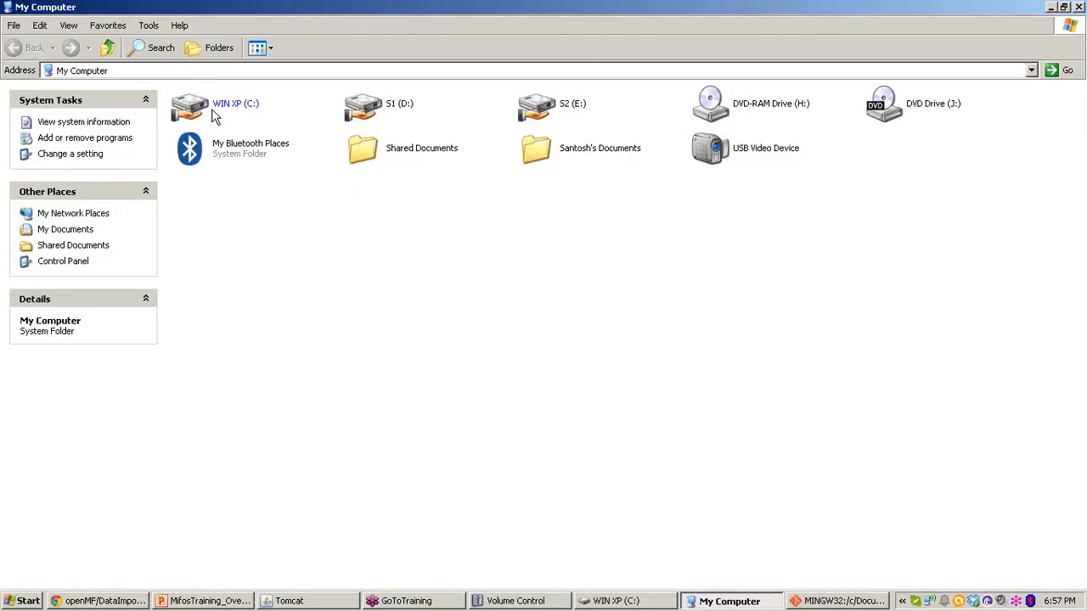
pyautogui.doubleClick(213, 108)
pyautogui.doubleClick(222, 101)
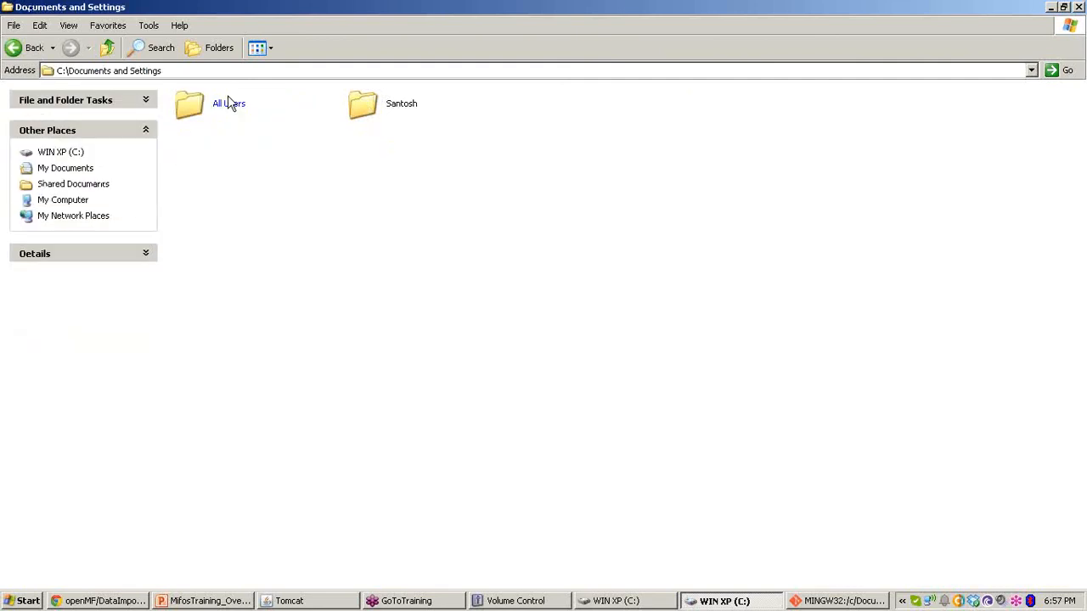
pyautogui.doubleClick(365, 104)
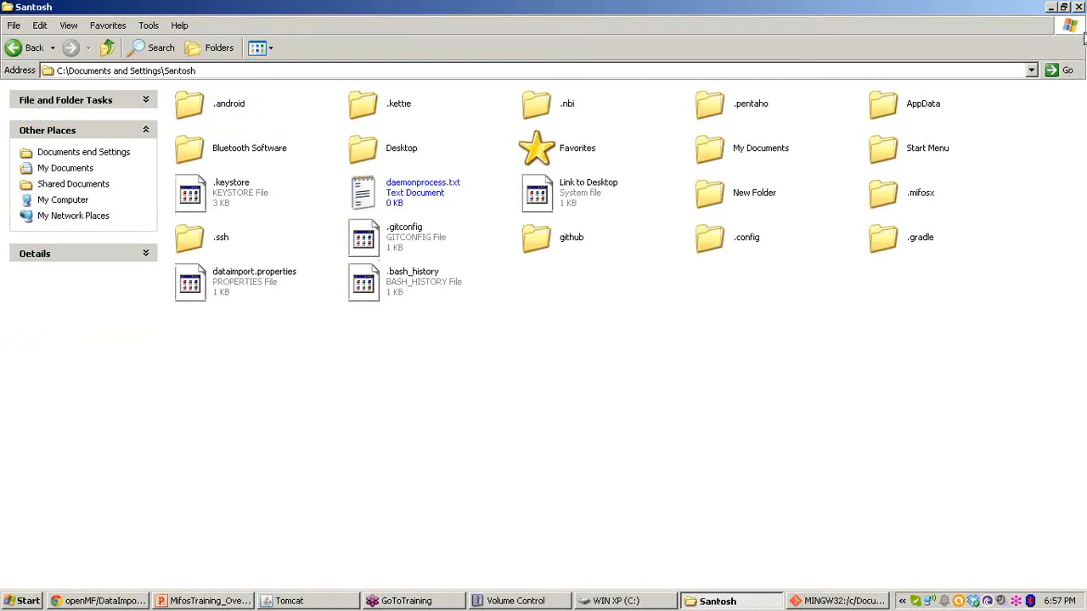
# Step: Run the git clone command, then maximize and reposition the terminal window
pyautogui.click(1050, 7)
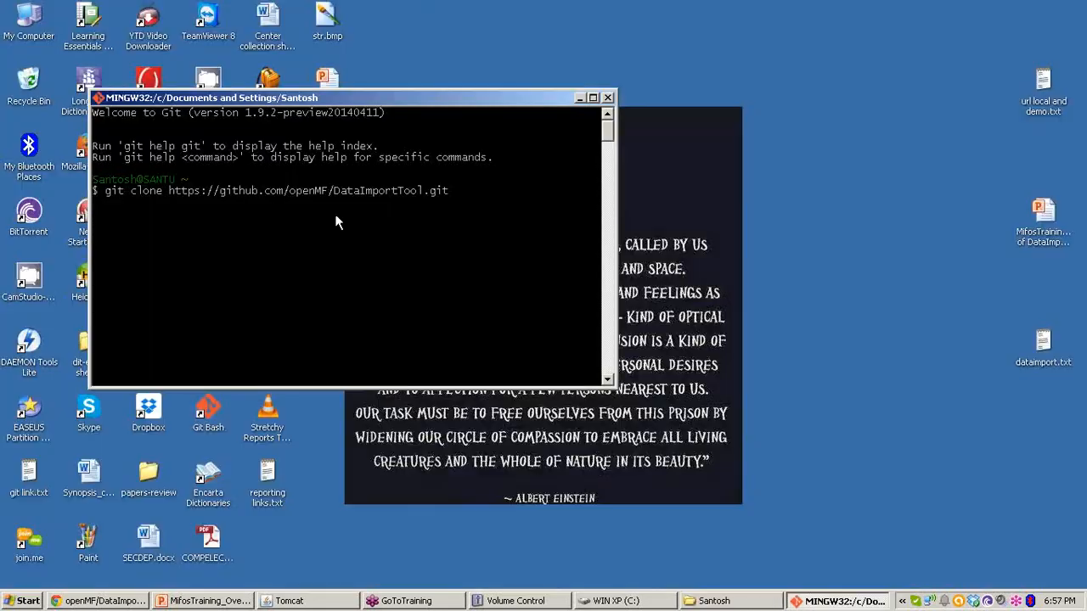
pyautogui.press('Return')
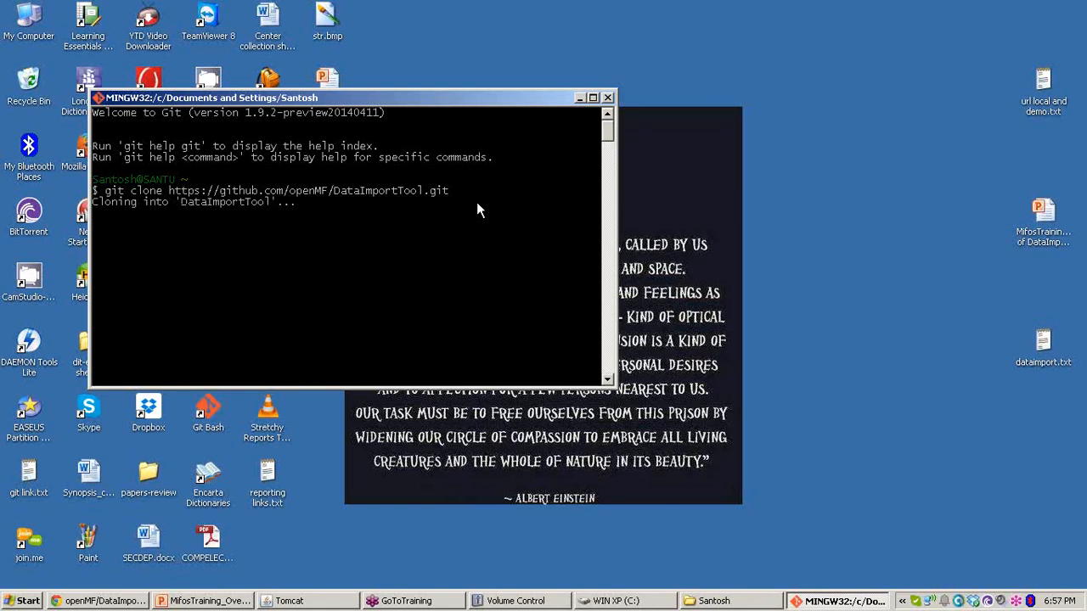
pyautogui.click(594, 98)
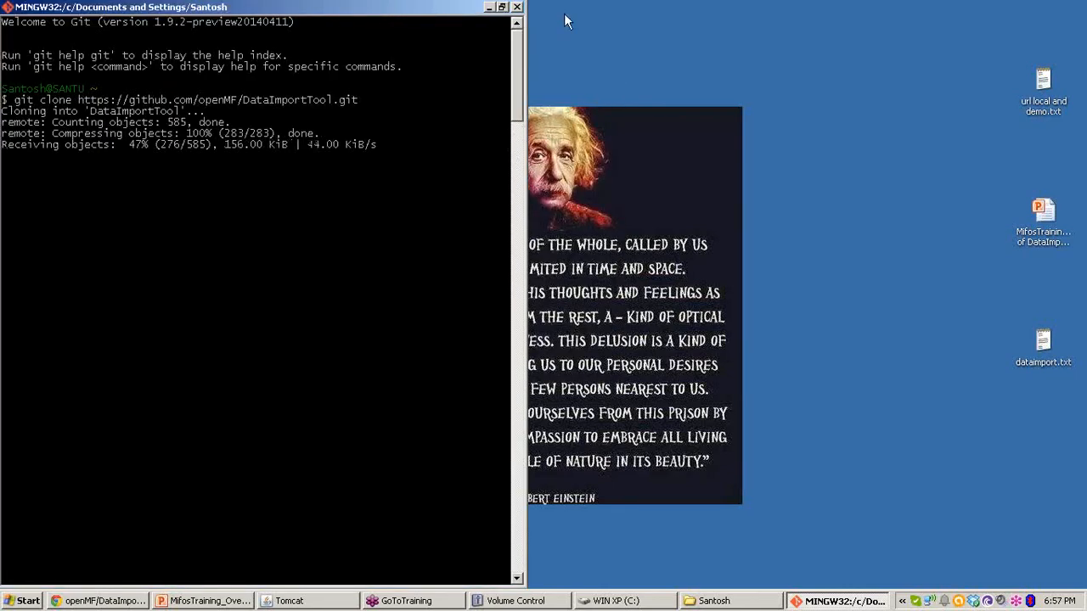
pyautogui.moveTo(387, 7); pyautogui.dragTo(565, 13)
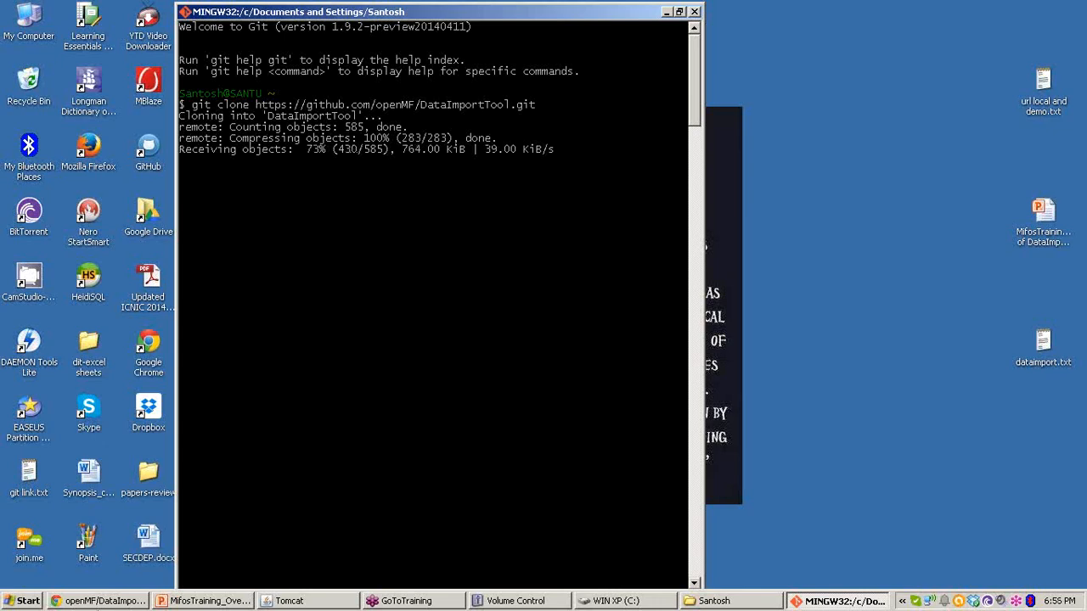
# Step: Recopy the HTTPS clone URL from GitHub while the DataImportTool clone completes
pyautogui.click(102, 600)
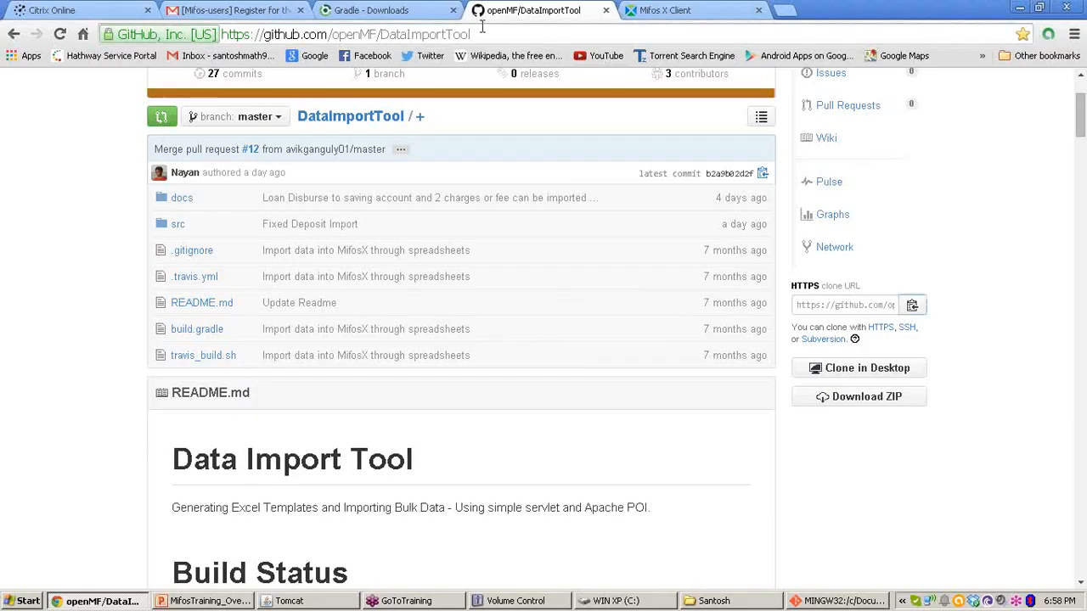
pyautogui.moveTo(481, 28); pyautogui.dragTo(217, 36)
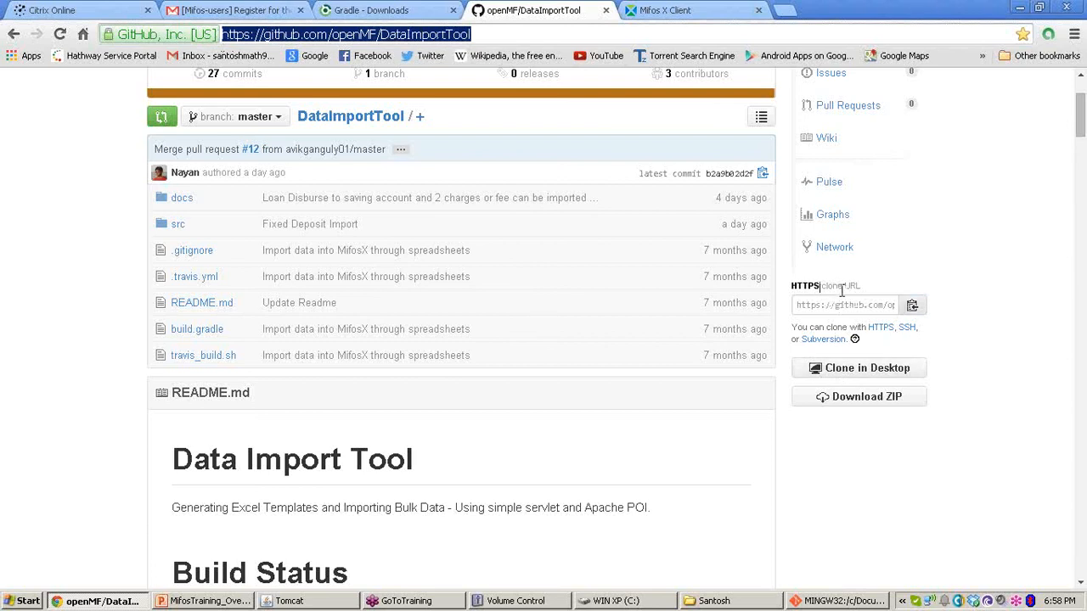
pyautogui.click(913, 307)
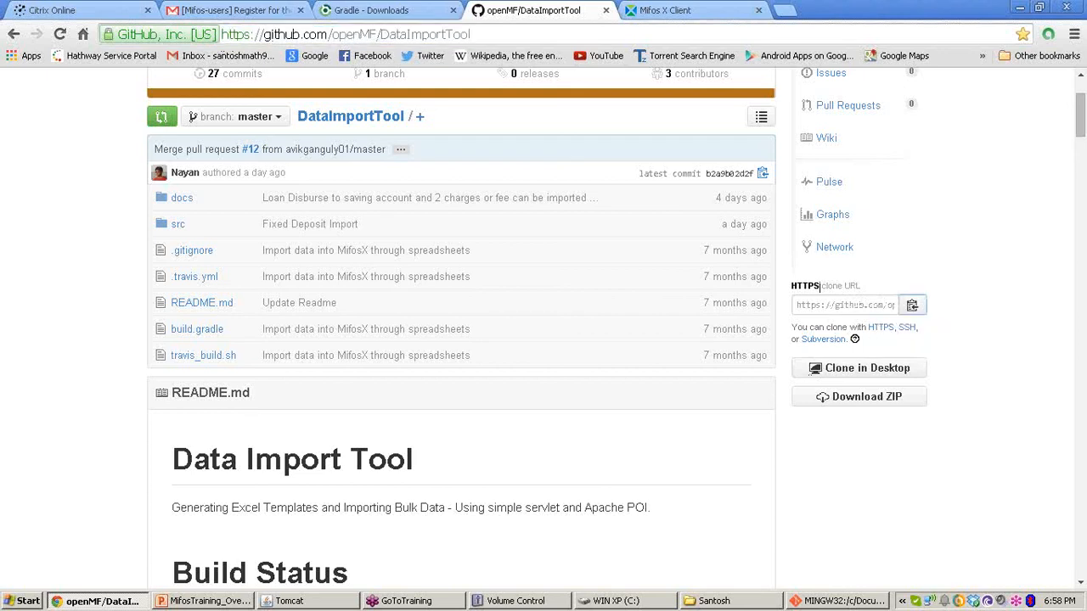
pyautogui.click(100, 601)
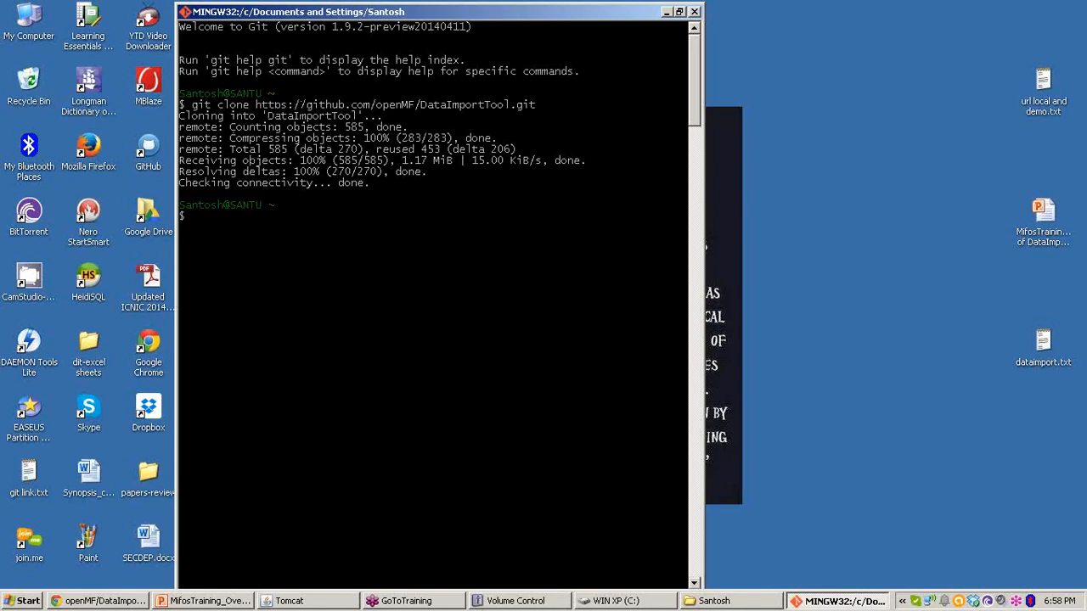
# Step: Open DataImportTool to confirm docs, src, build.gradle and README.md, then minimize Explorer and Git Bash
pyautogui.click(729, 601)
pyautogui.click(570, 291)
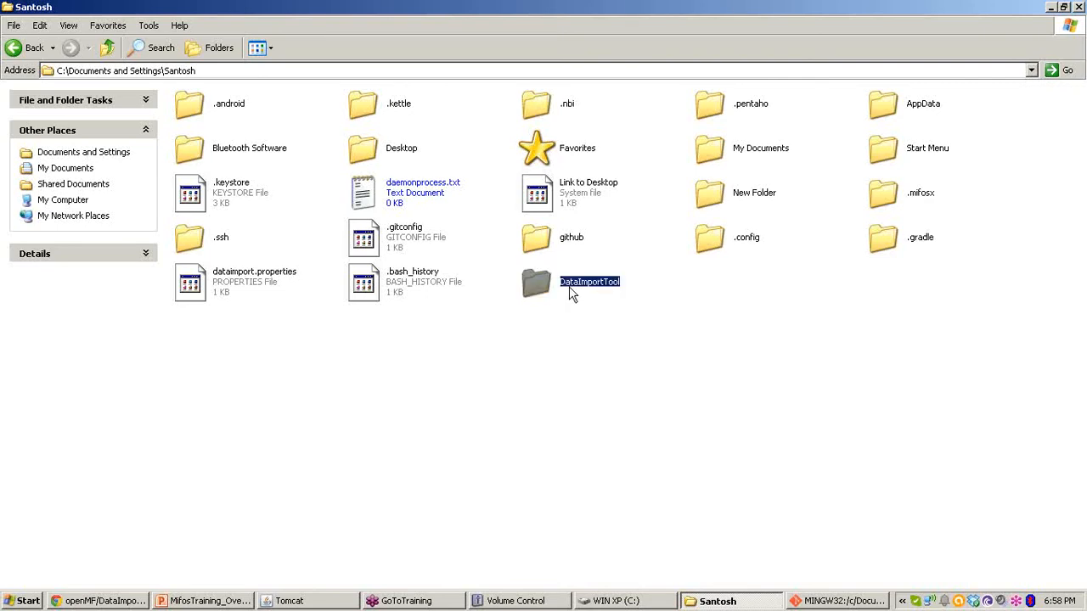
pyautogui.doubleClick(571, 291)
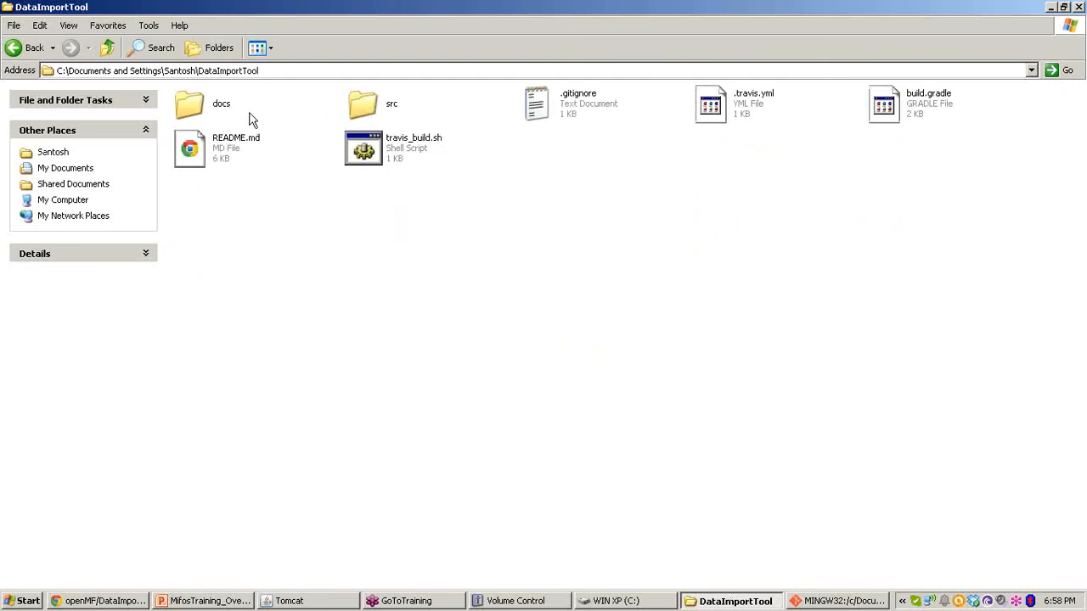
pyautogui.click(108, 48)
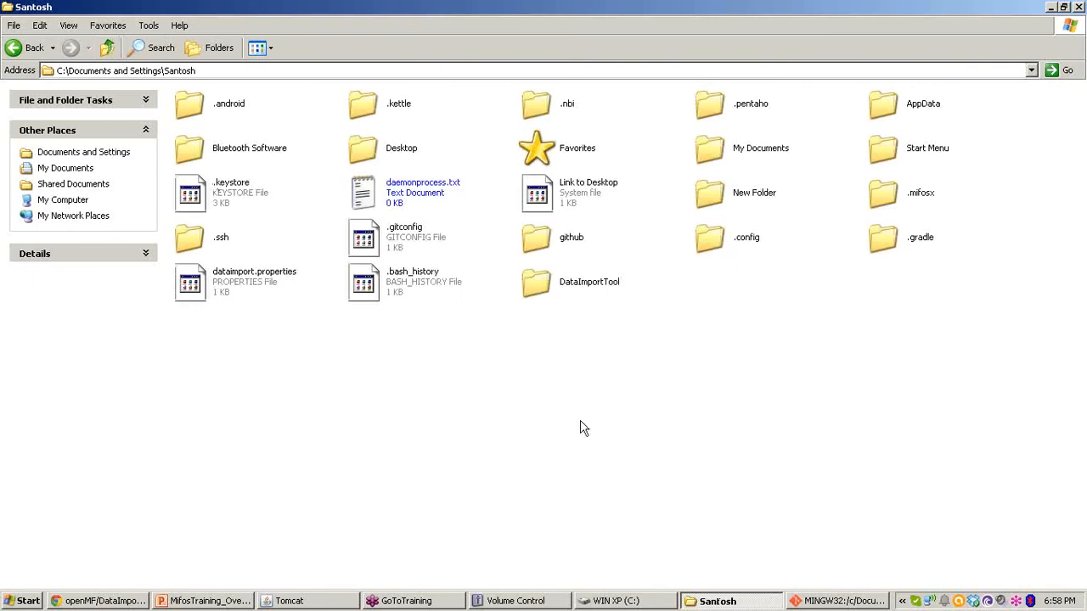
pyautogui.click(701, 603)
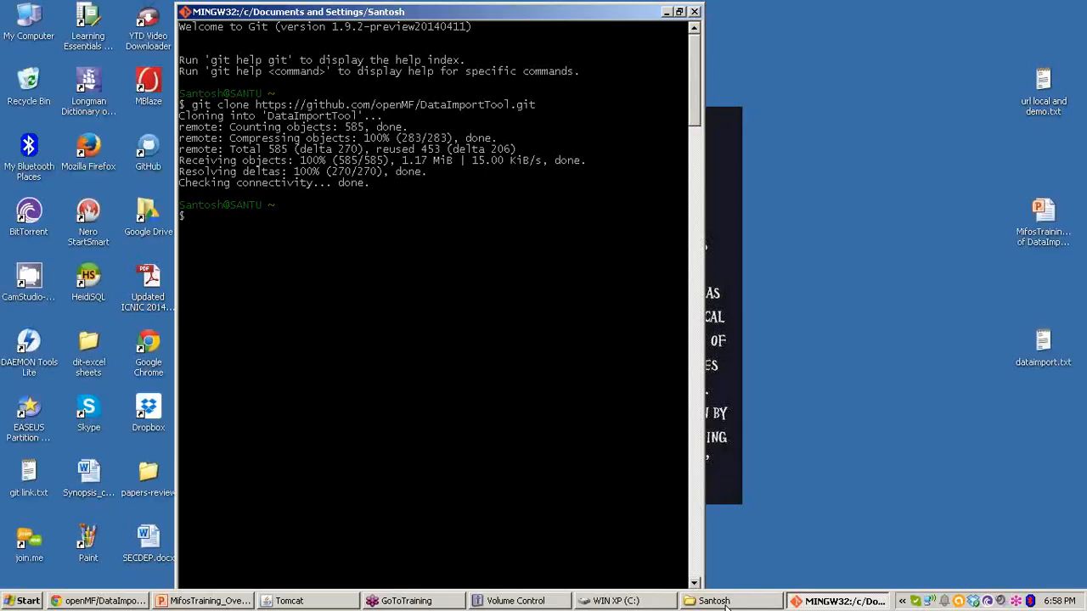
pyautogui.click(667, 12)
# Step: Restore the home folder window and edit dataimport.properties with Notepad++
pyautogui.click(25, 18)
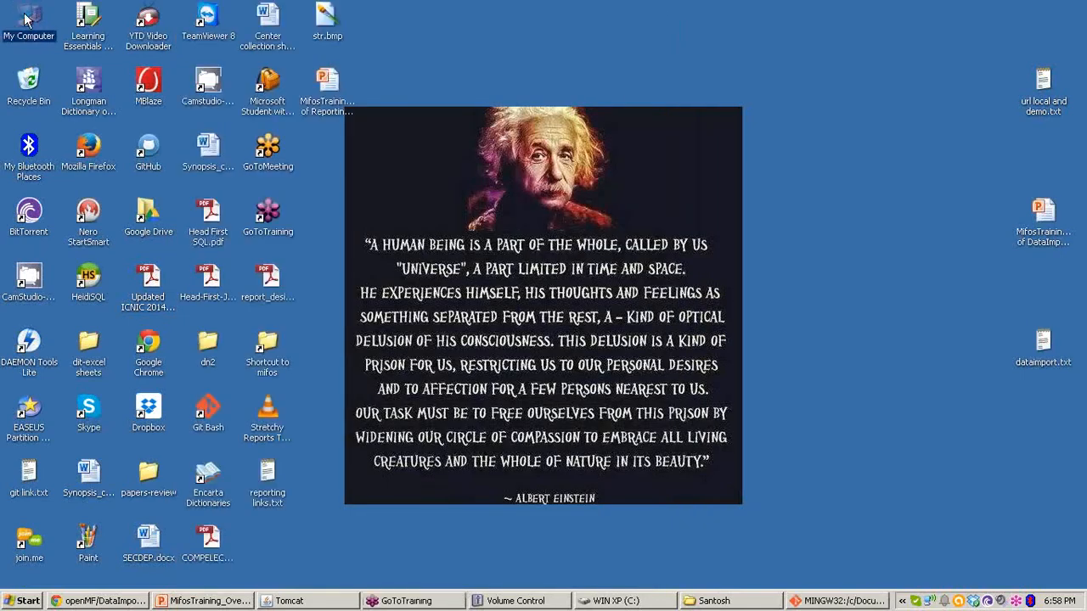
pyautogui.doubleClick(25, 19)
pyautogui.click(670, 601)
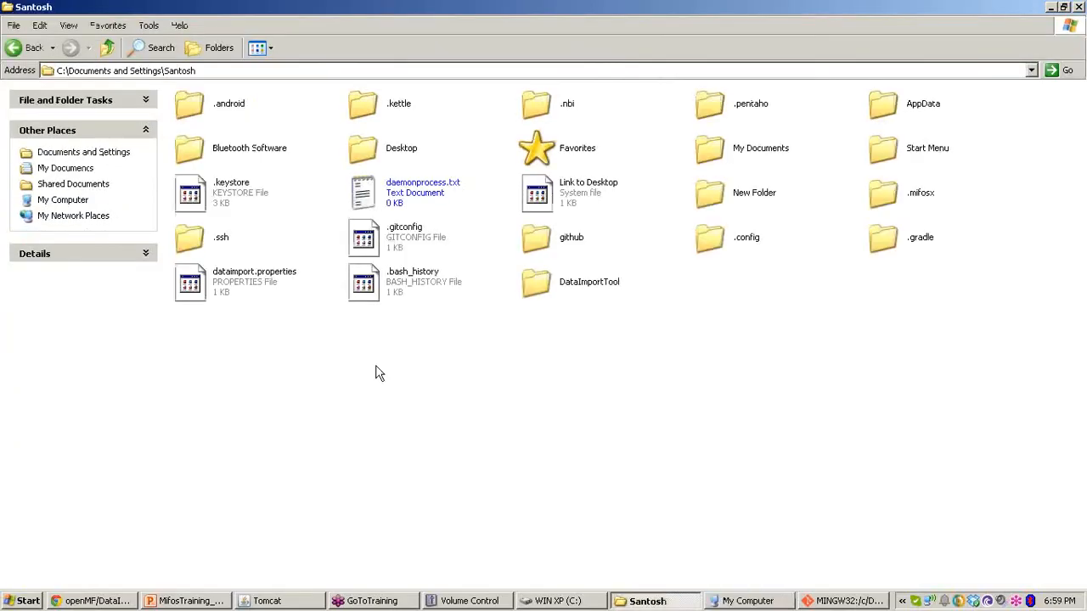
pyautogui.click(214, 73)
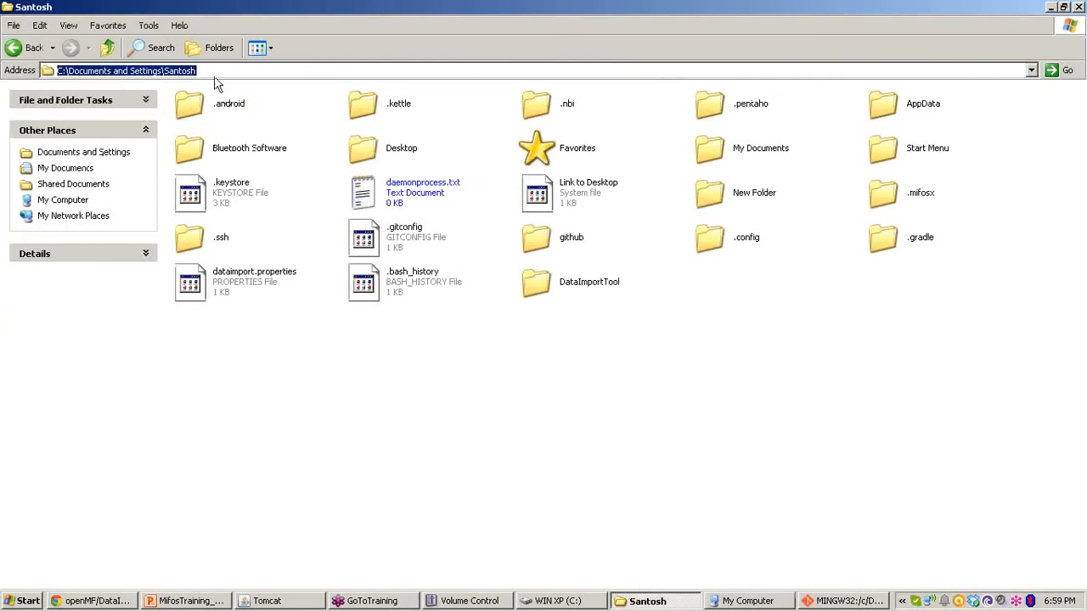
pyautogui.click(249, 278)
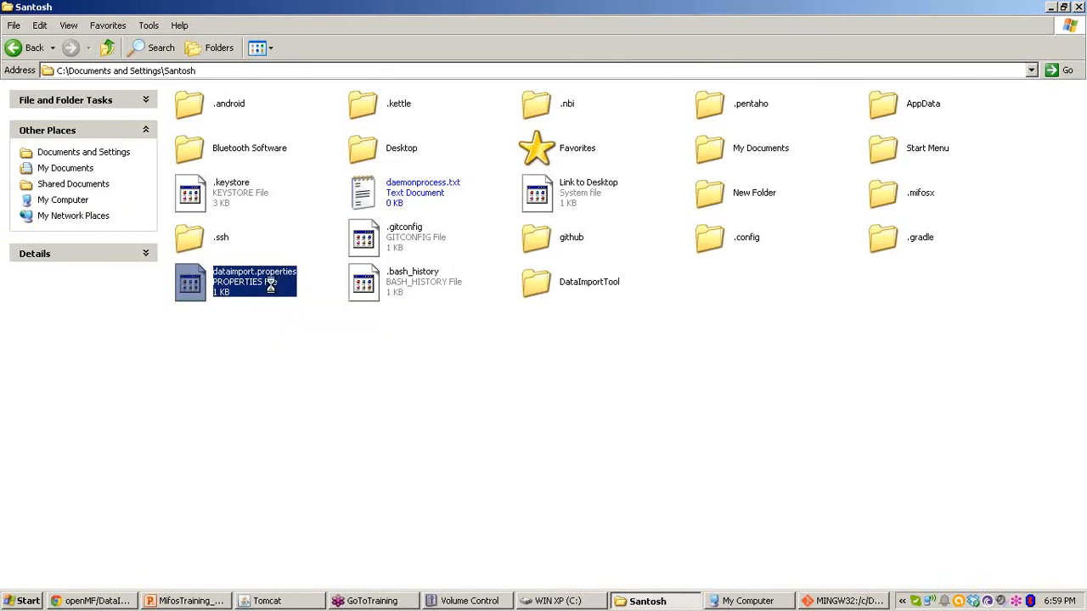
pyautogui.rightClick(273, 292)
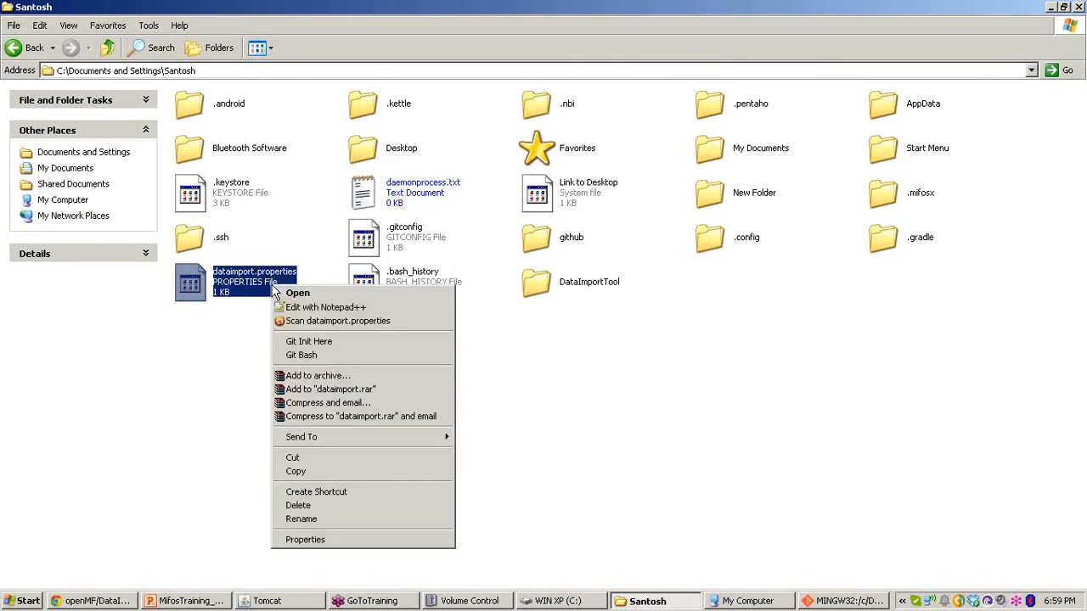
pyautogui.click(387, 311)
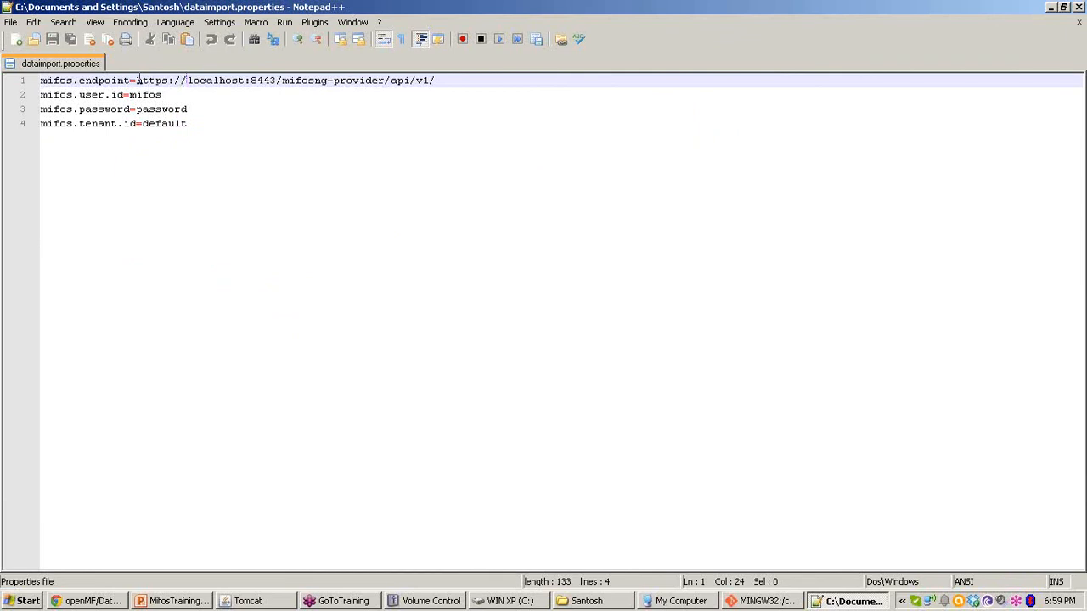
pyautogui.moveTo(137, 79); pyautogui.dragTo(435, 79)
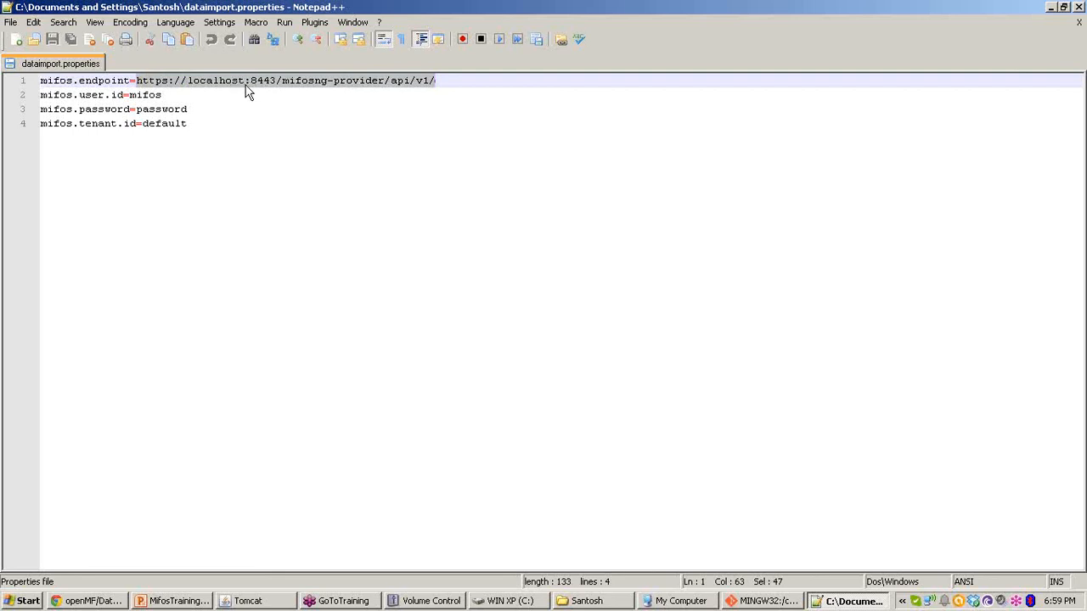
pyautogui.click(166, 94)
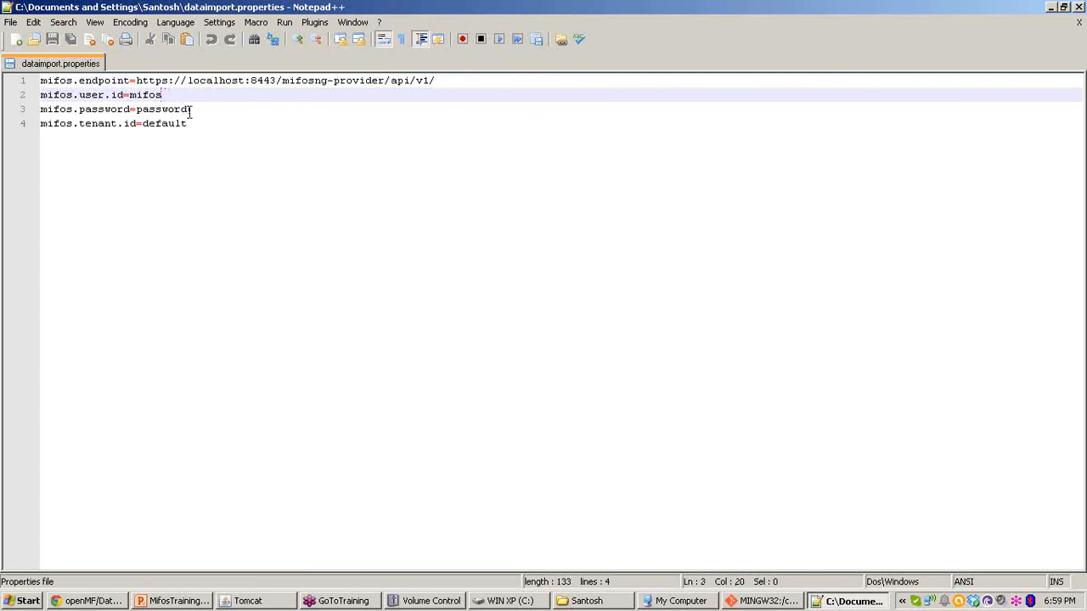
pyautogui.click(190, 109)
pyautogui.moveTo(188, 123); pyautogui.dragTo(37, 123)
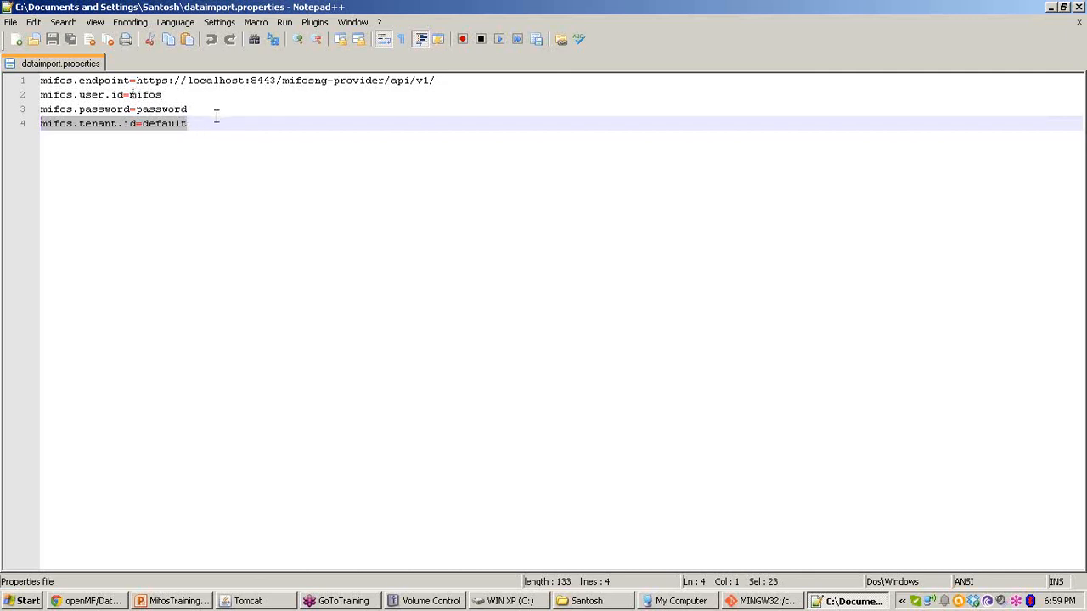
pyautogui.doubleClick(130, 95)
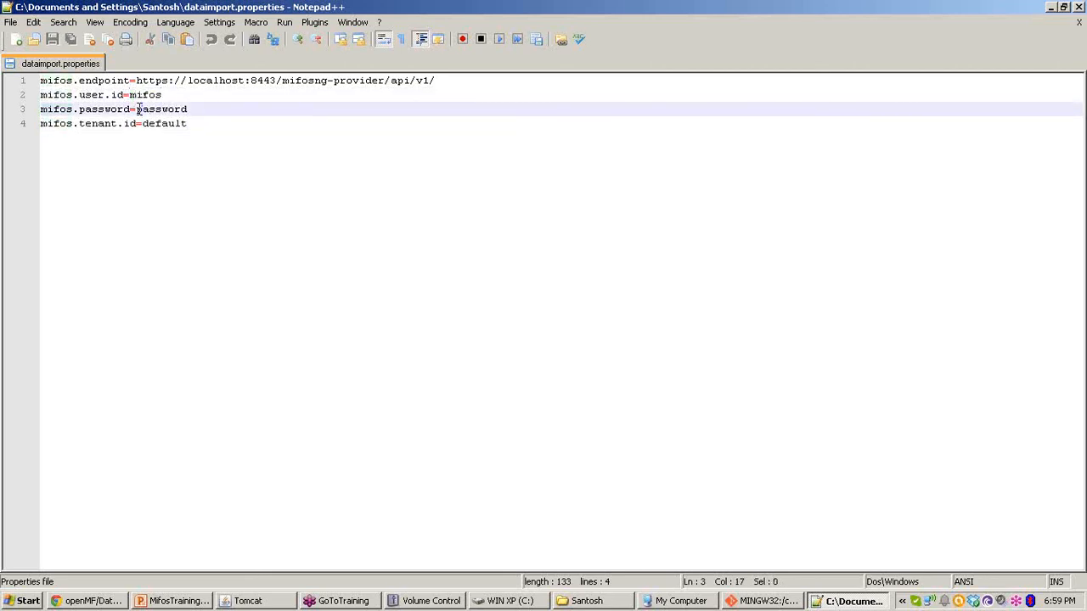
pyautogui.moveTo(138, 110); pyautogui.dragTo(215, 109)
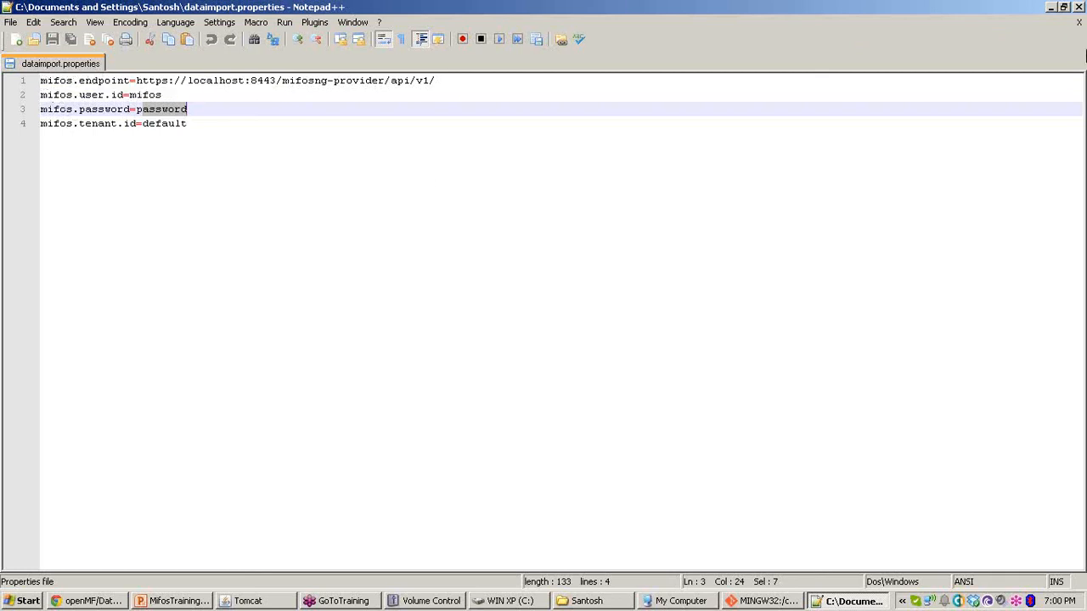
# Step: Close Notepad++, view and cancel dataimport.properties file properties, then bring Git Bash forward
pyautogui.click(1078, 7)
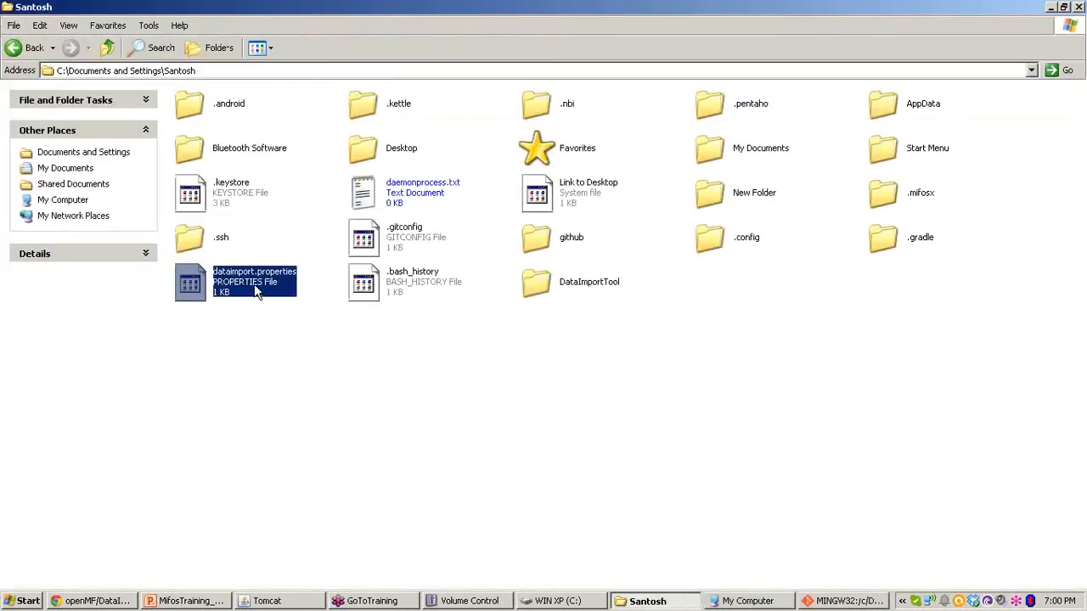
pyautogui.rightClick(253, 280)
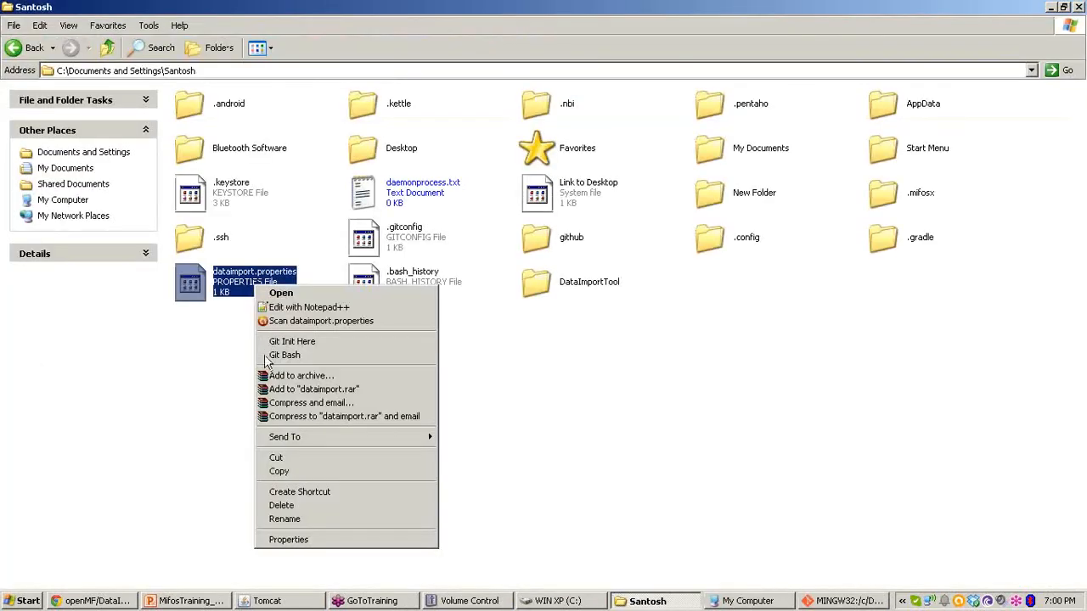
pyautogui.click(320, 535)
pyautogui.click(399, 480)
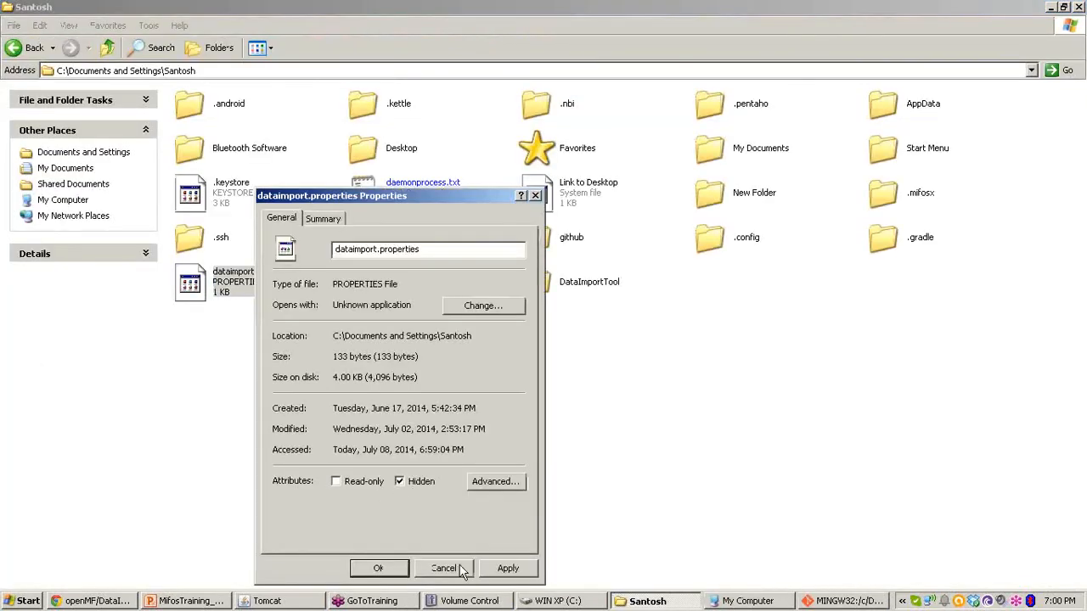
pyautogui.click(462, 570)
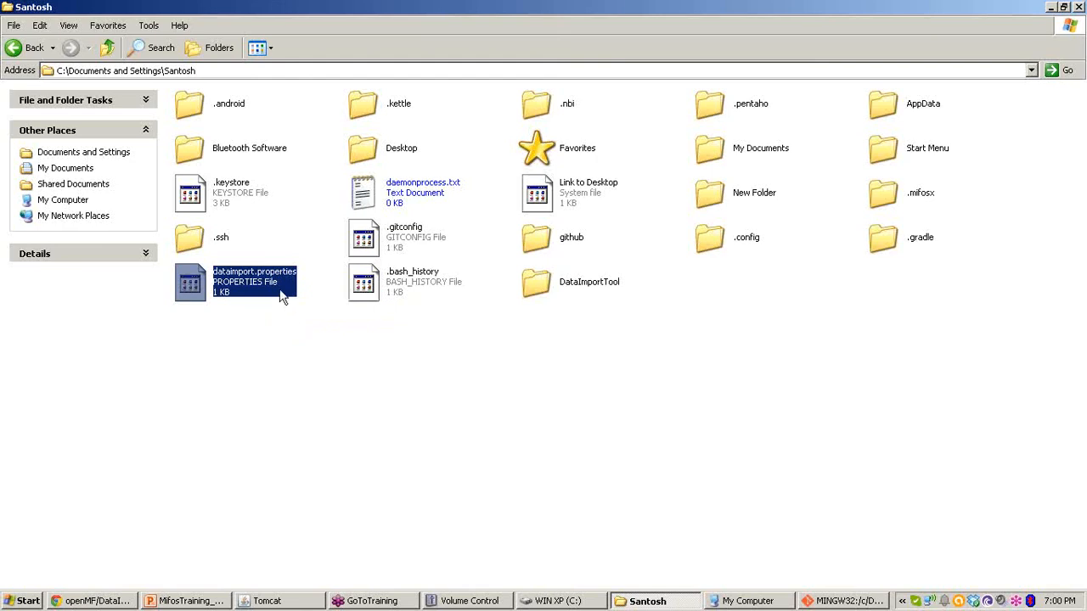
pyautogui.moveTo(282, 297)
pyautogui.click(816, 600)
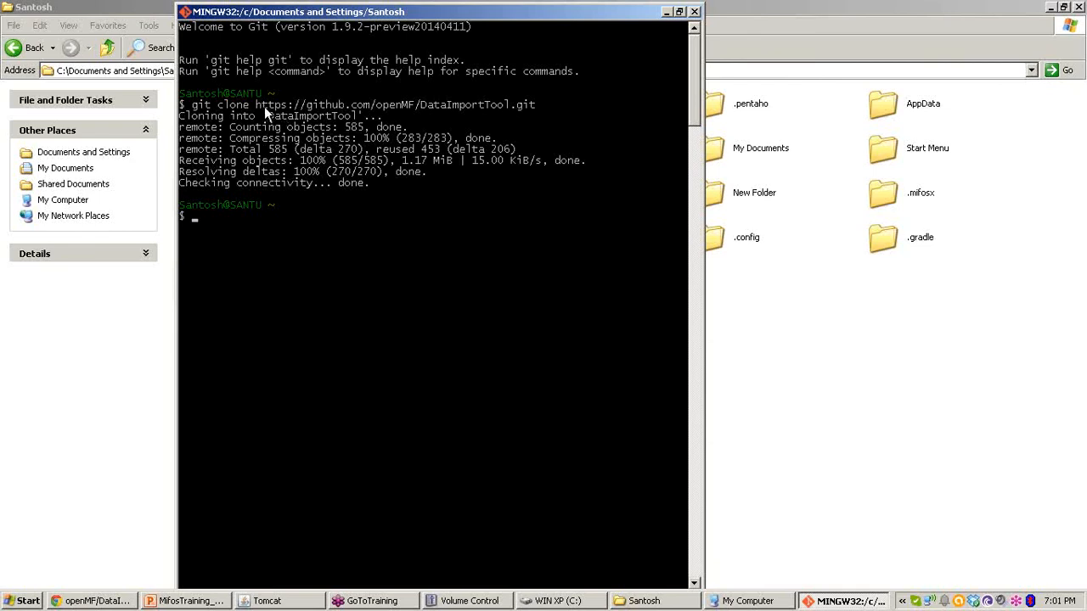
# Step: In Git Bash, go into the github folder and list its contents
pyautogui.click(124, 601)
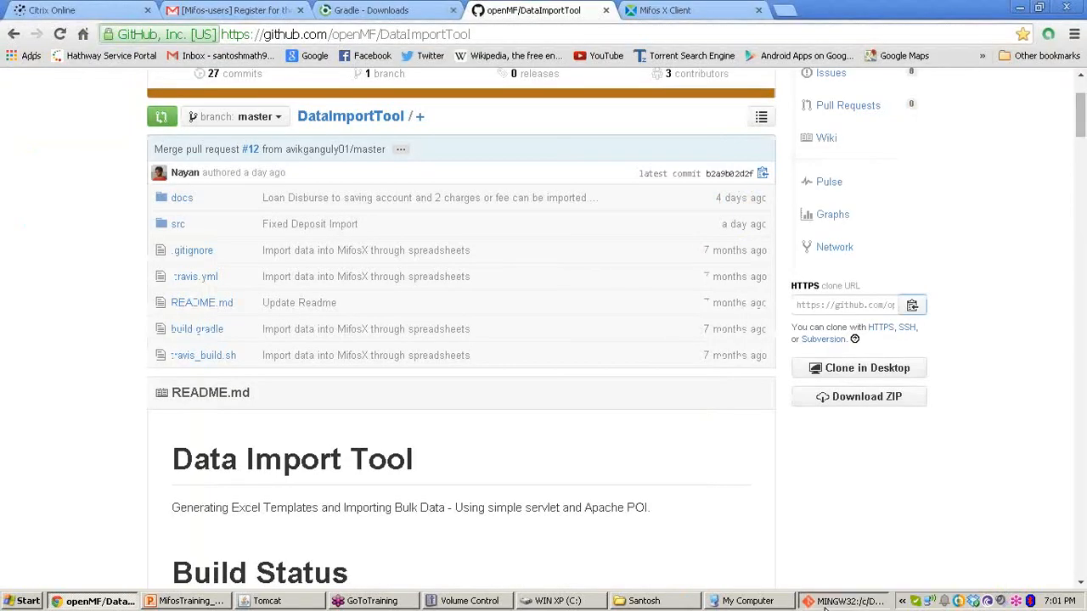
pyautogui.click(824, 607)
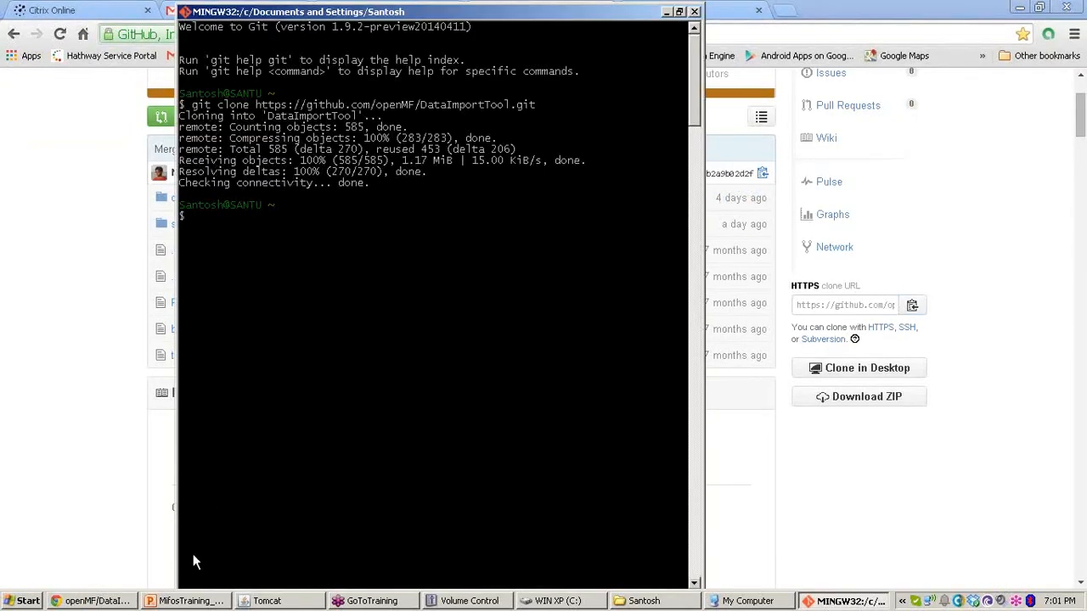
pyautogui.click(648, 602)
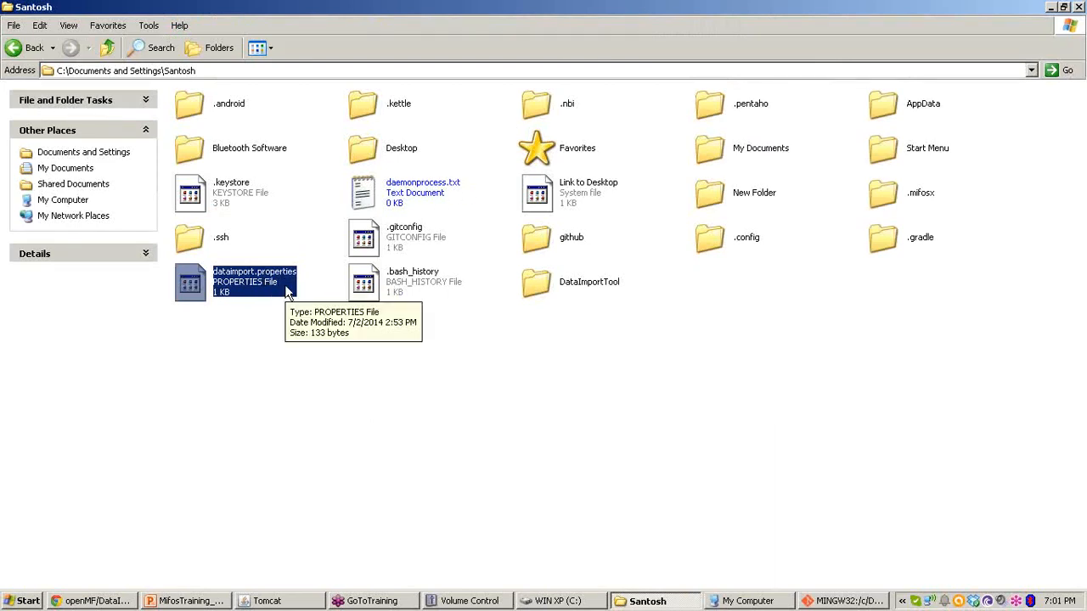
pyautogui.click(849, 601)
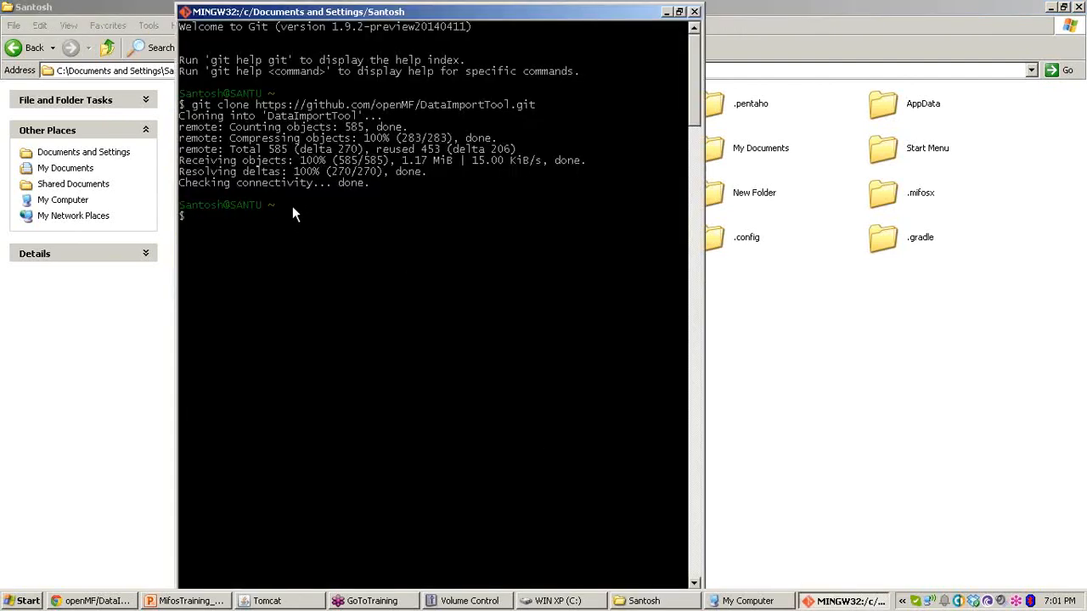
pyautogui.write('cd github')
pyautogui.press('Return')
pyautogui.write('cd')
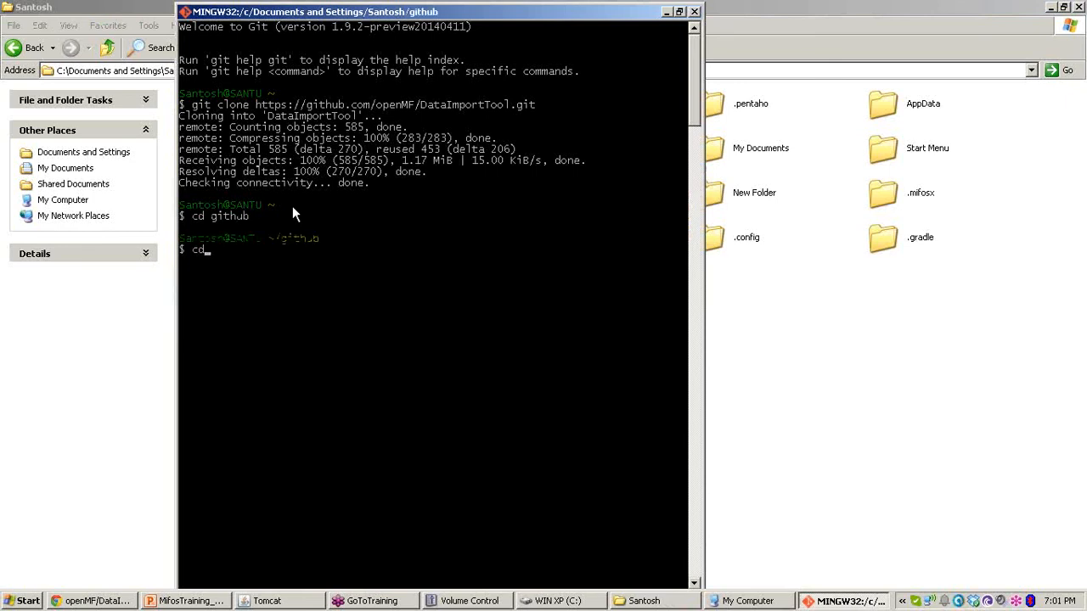
pyautogui.press('BackSpace')
pyautogui.press('BackSpace')
pyautogui.write('ls')
pyautogui.press('Return')
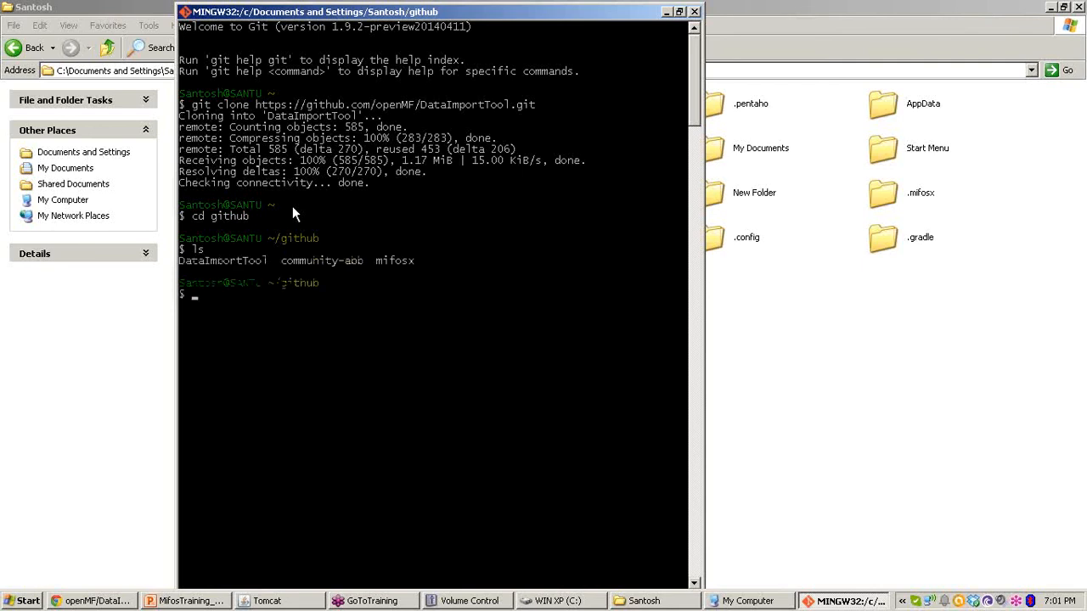
# Step: Enter DataImportTool and start the server with gradle clean tomcatRunWar
pyautogui.write('cd DataImportTool')
pyautogui.press('Return')
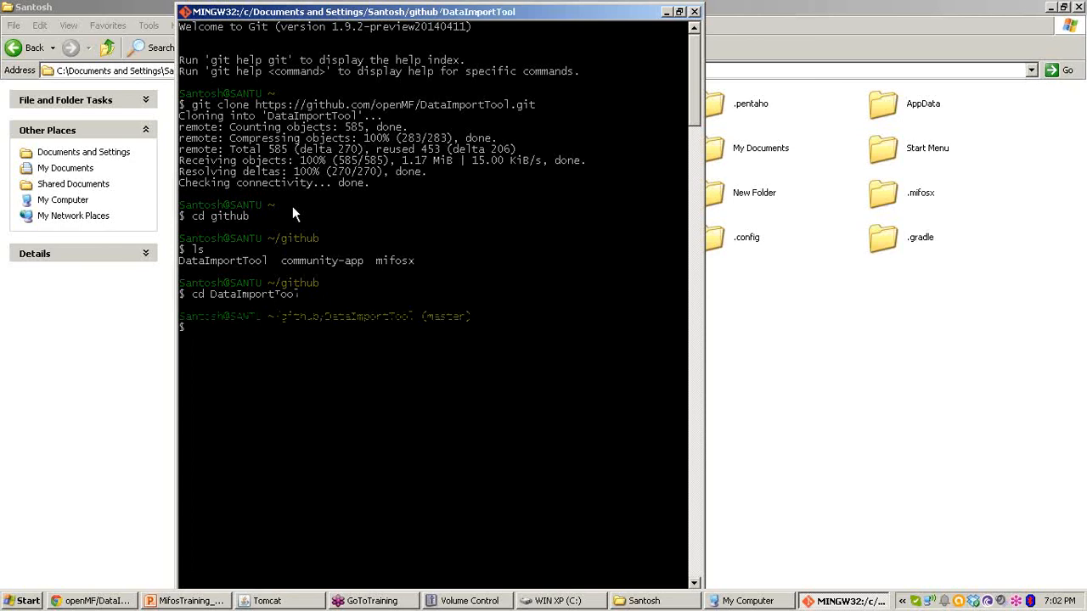
pyautogui.write('gradla')
pyautogui.write(' clean tomcatRun')
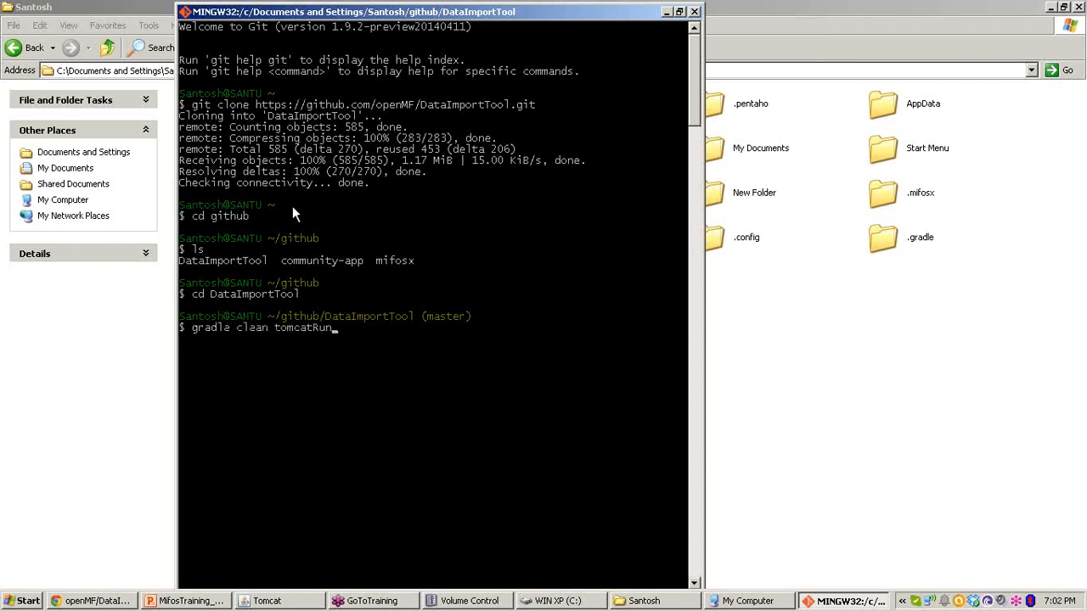
pyautogui.write('War')
pyautogui.press('Return')
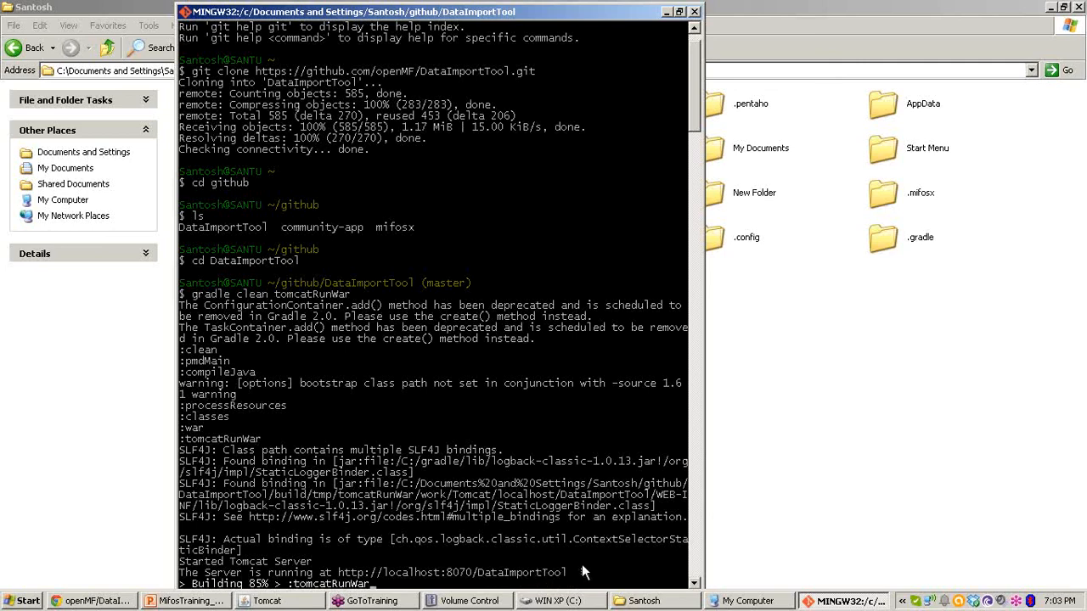
# Step: In a new Chrome tab, load the Data Import Tool page from the bookmarks overflow list
pyautogui.click(667, 12)
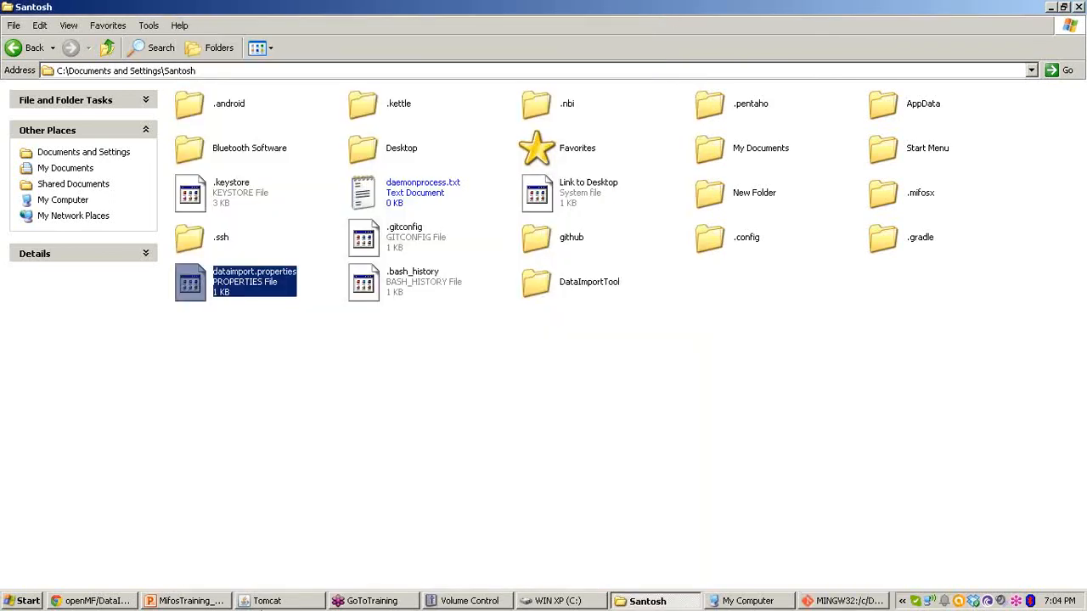
pyautogui.click(106, 601)
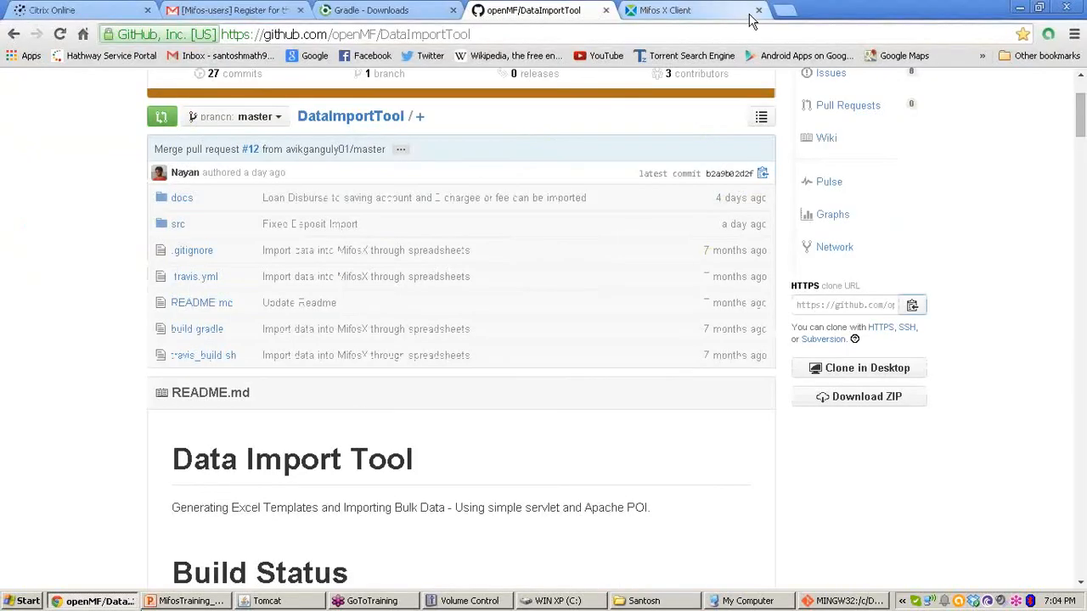
pyautogui.click(783, 12)
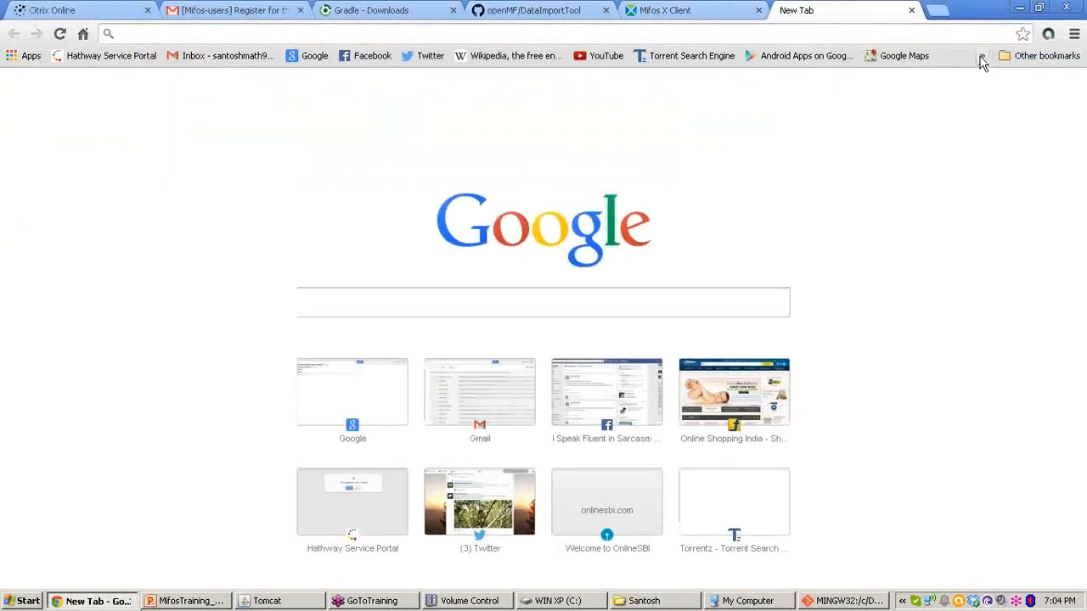
pyautogui.click(980, 58)
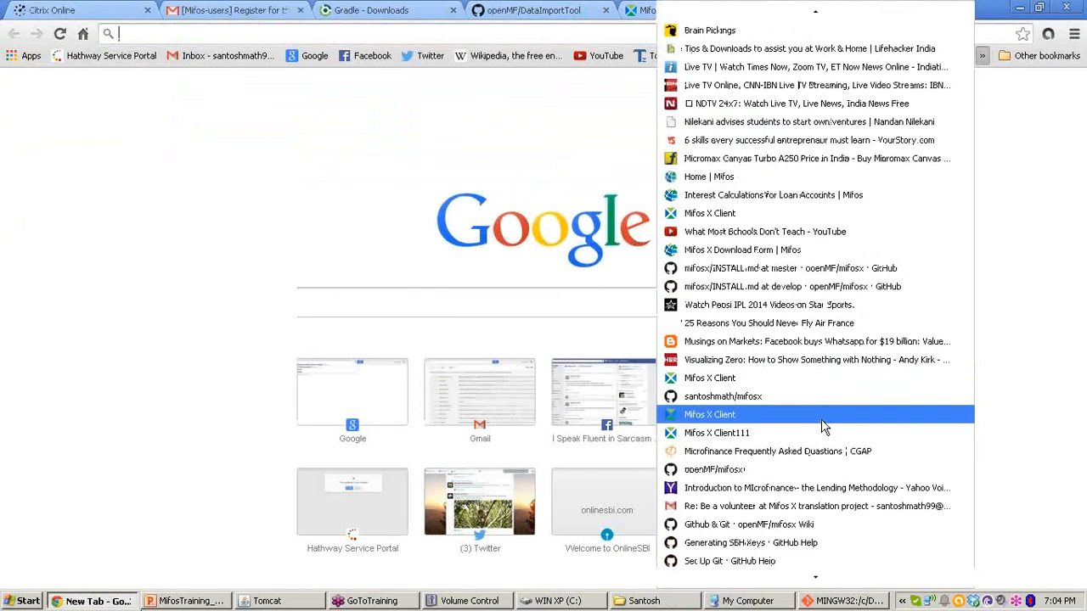
pyautogui.scroll(-4, 823, 427)
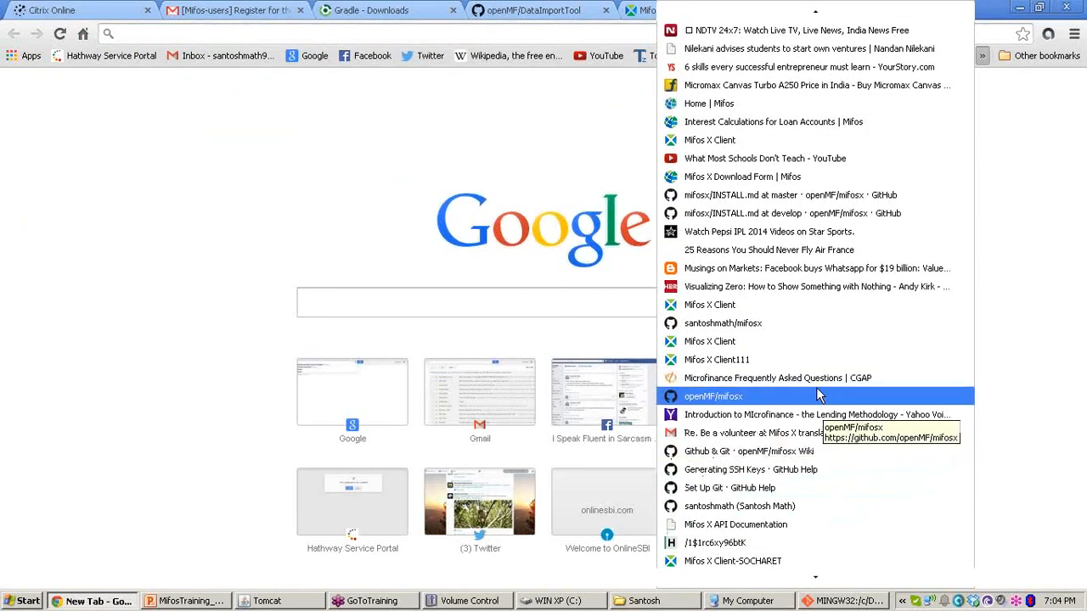
pyautogui.scroll(-2, 809, 365)
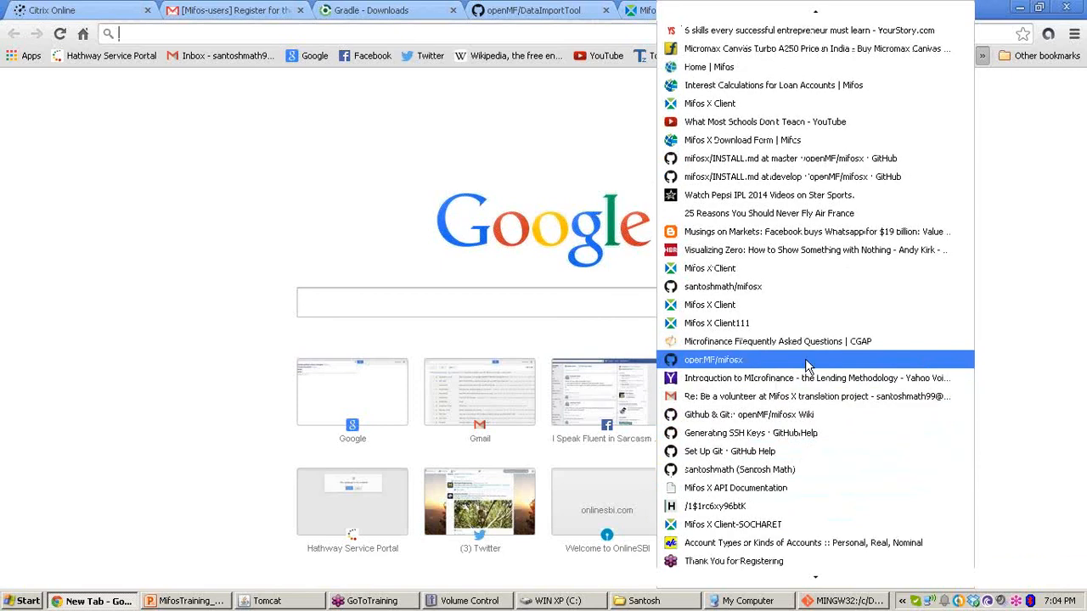
pyautogui.scroll(-4, 806, 365)
pyautogui.scroll(-1, 783, 514)
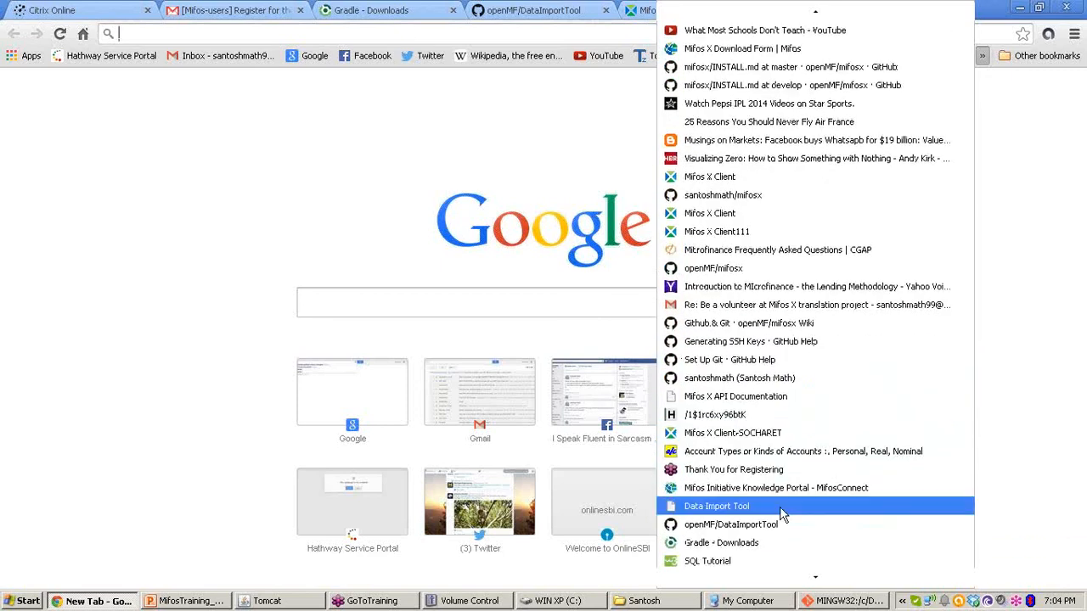
pyautogui.click(781, 509)
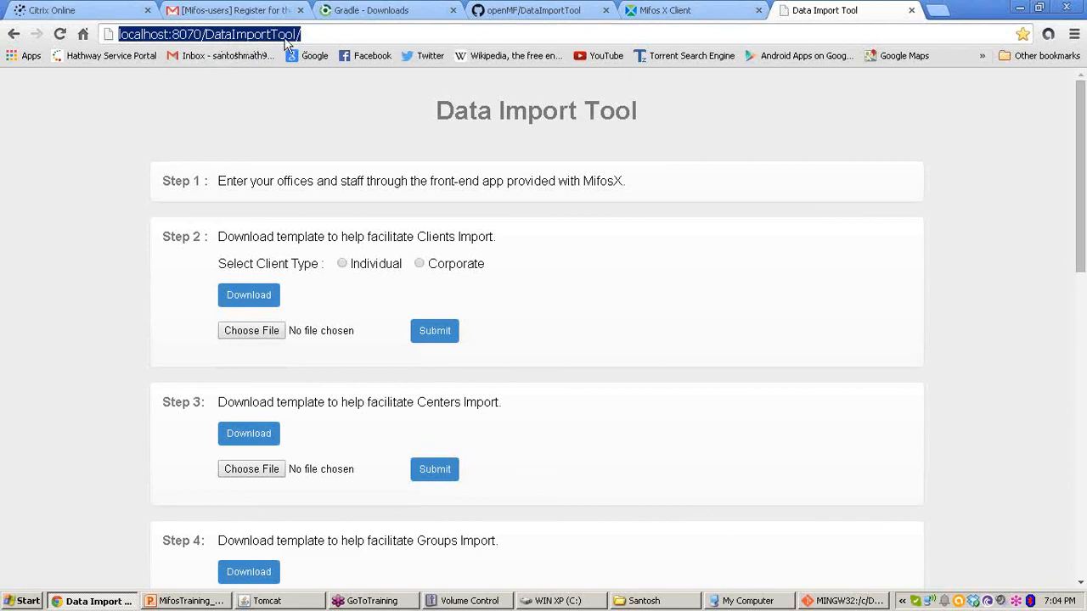
pyautogui.click(834, 601)
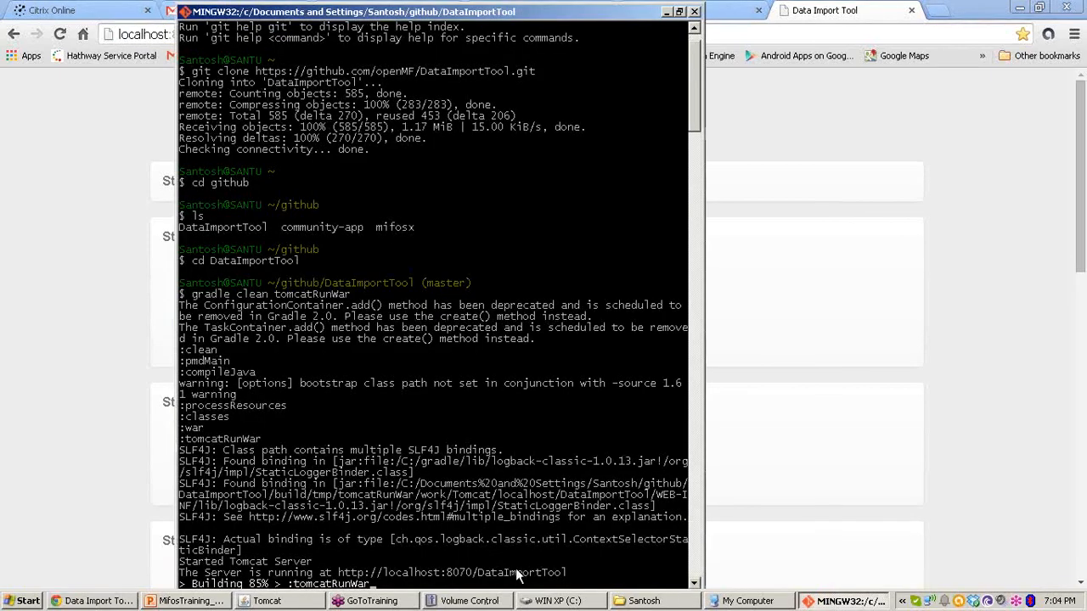
pyautogui.hotkey('alt', 'Tab')
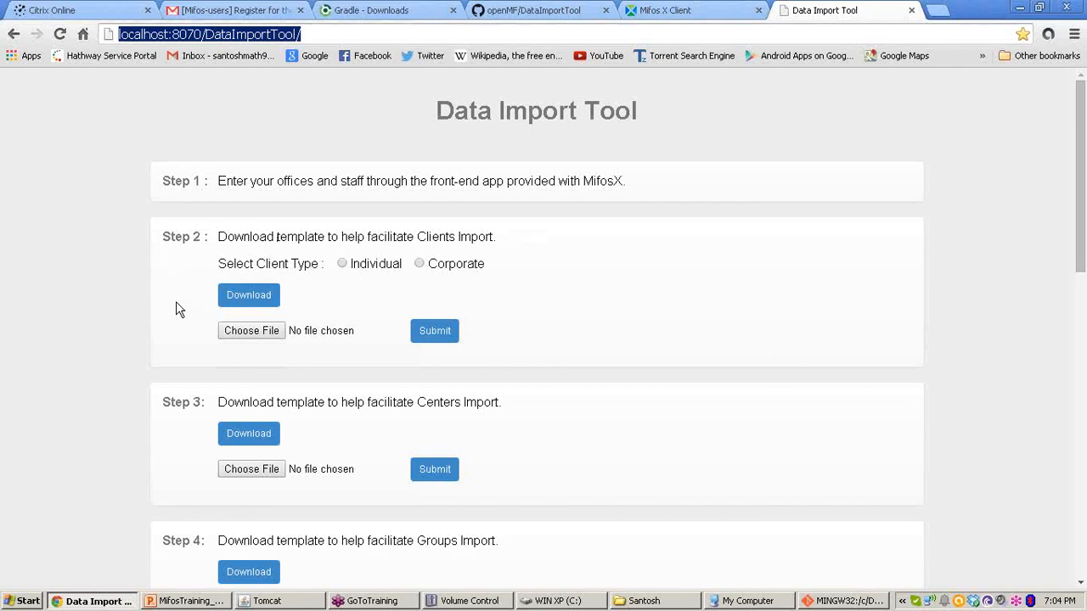
pyautogui.scroll(-1, 179, 307)
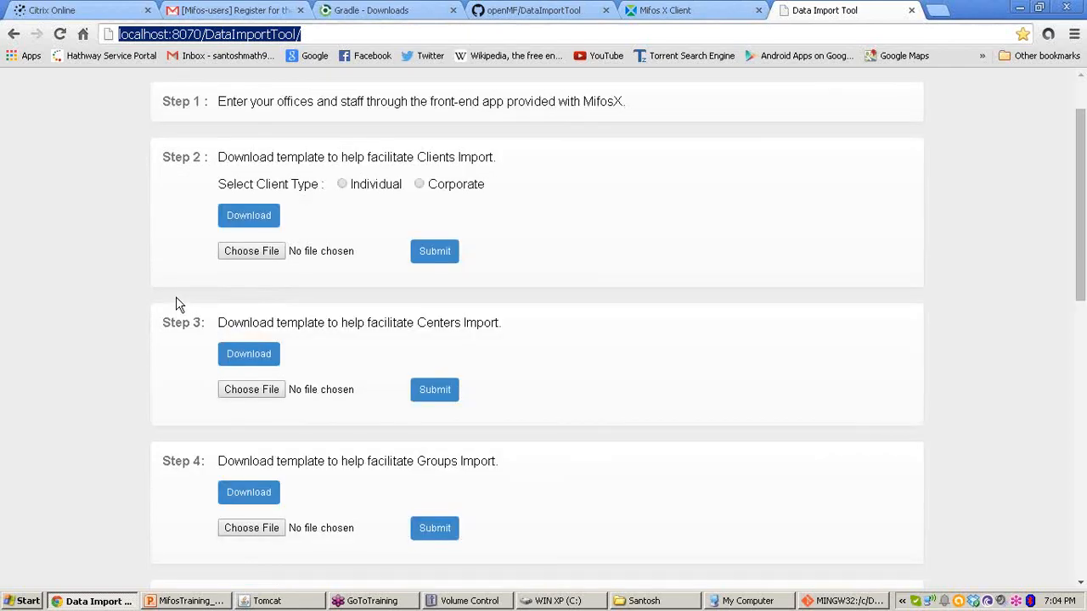
pyautogui.scroll(1, 179, 305)
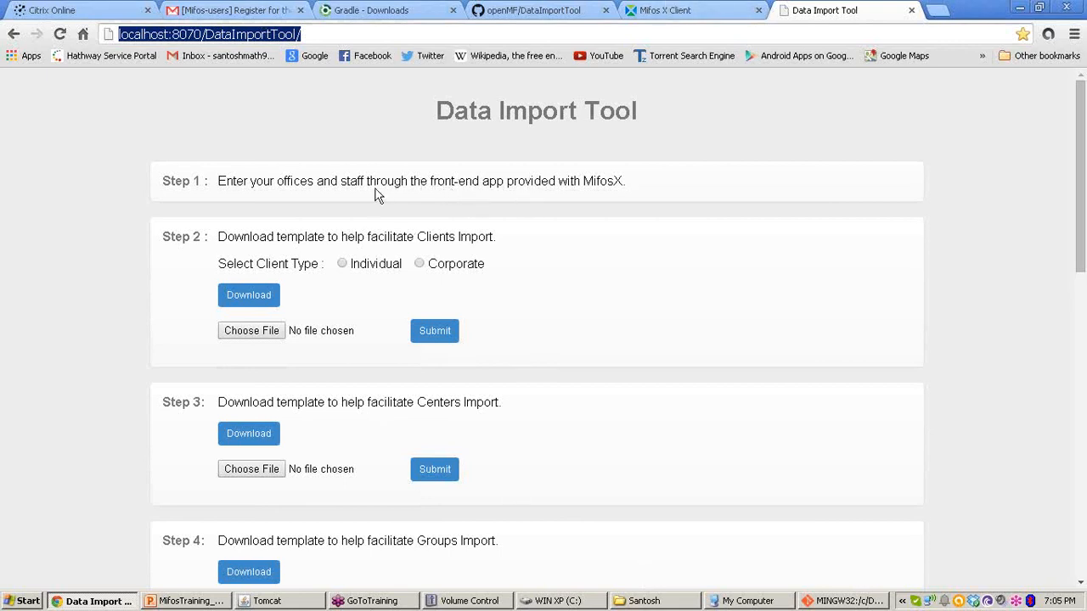
# Step: Sign in to Mifos X Client with the admin username and password
pyautogui.click(696, 9)
pyautogui.click(779, 166)
pyautogui.write('mifos')
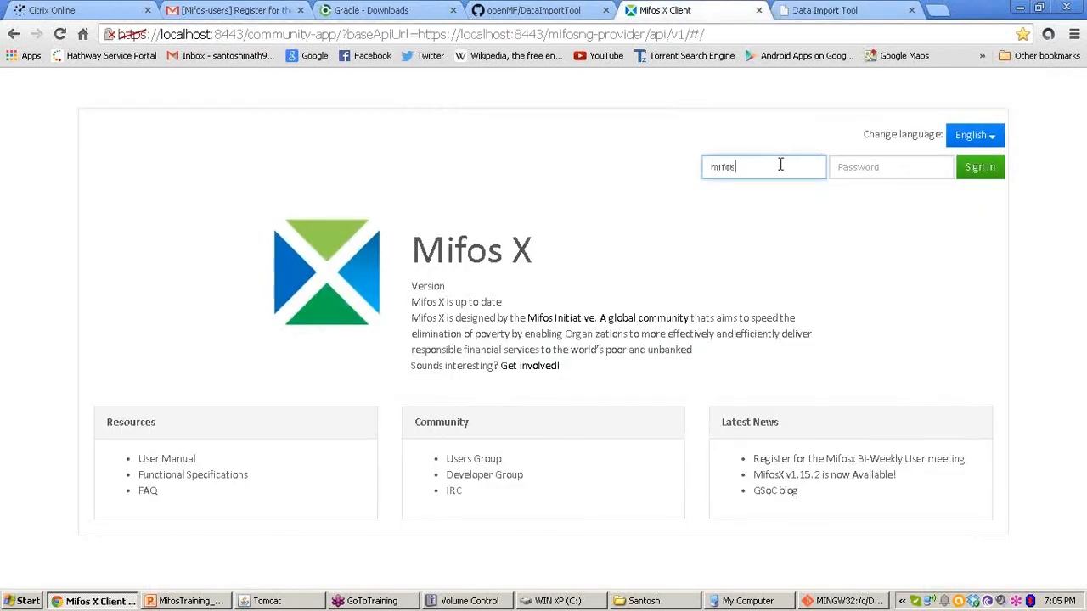
pyautogui.press('Tab')
pyautogui.write('password')
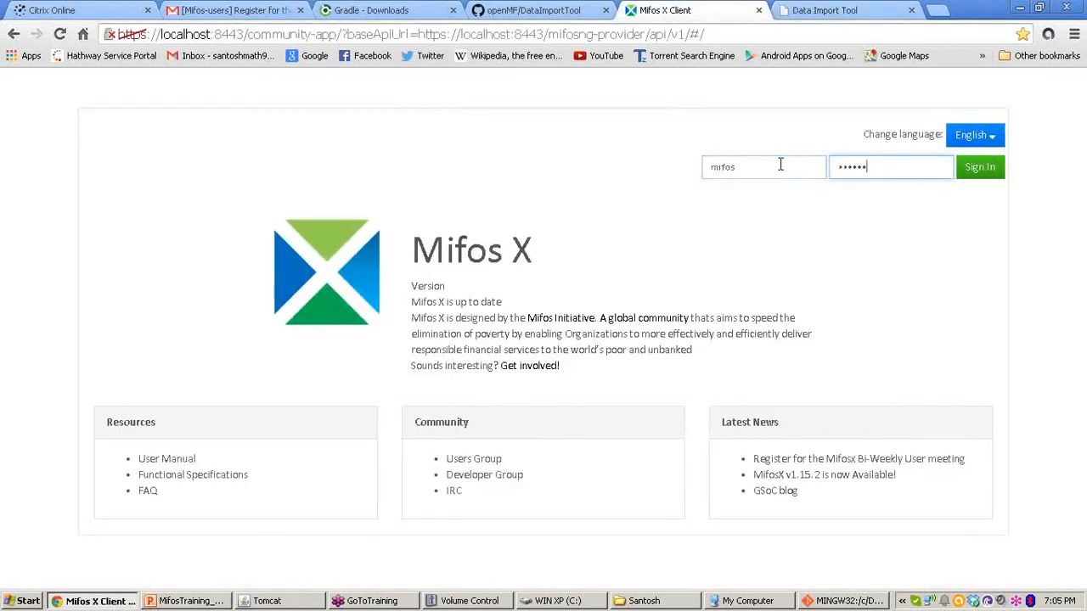
pyautogui.press('Return')
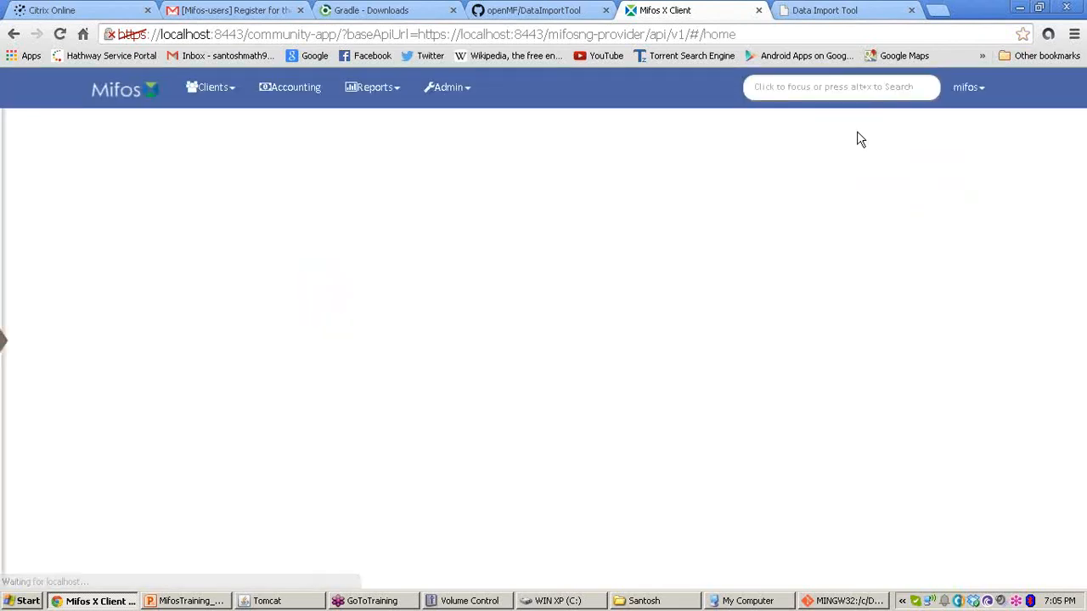
# Step: Open the Manage Offices list under Admin > Organization
pyautogui.click(445, 87)
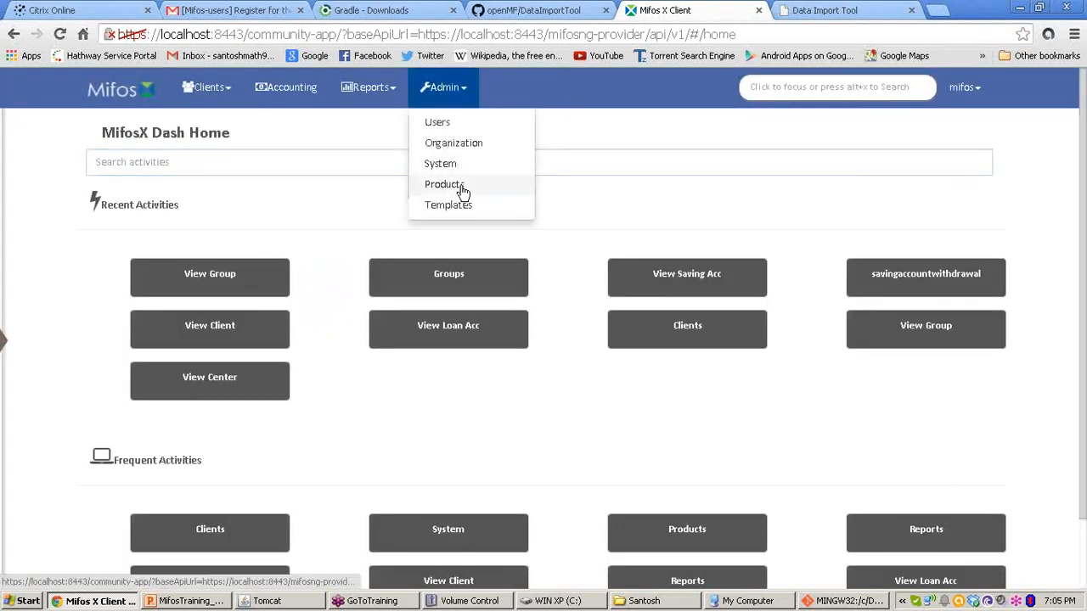
pyautogui.click(470, 146)
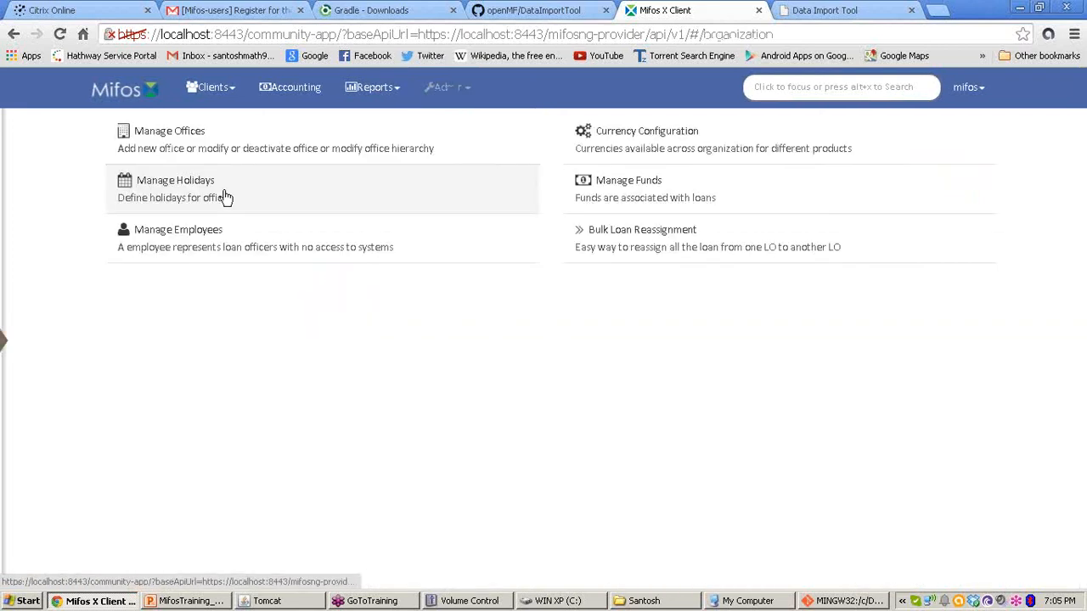
pyautogui.click(189, 137)
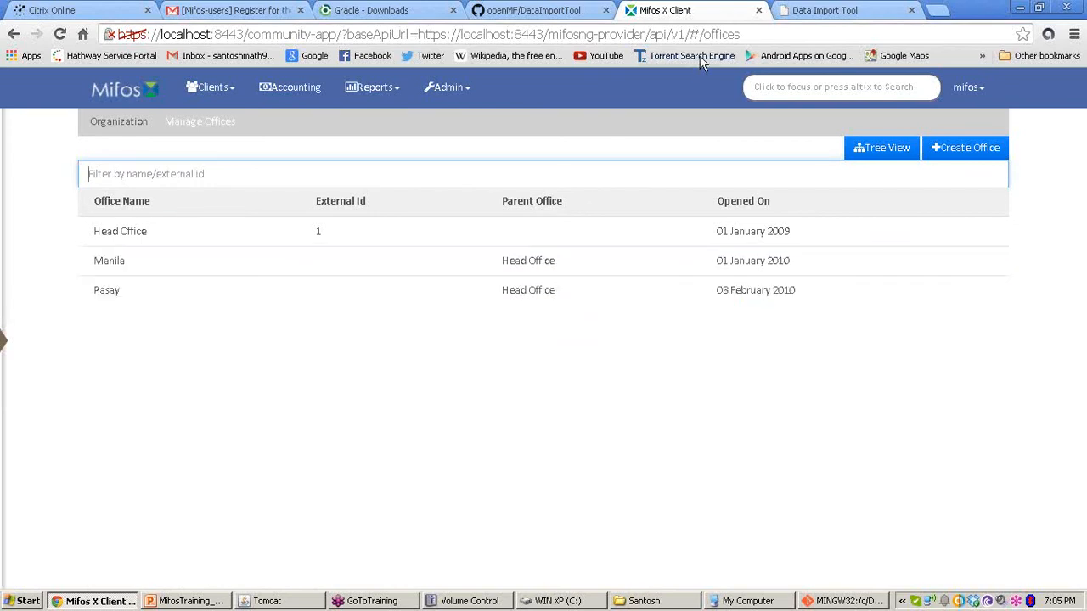
pyautogui.click(851, 10)
pyautogui.click(683, 10)
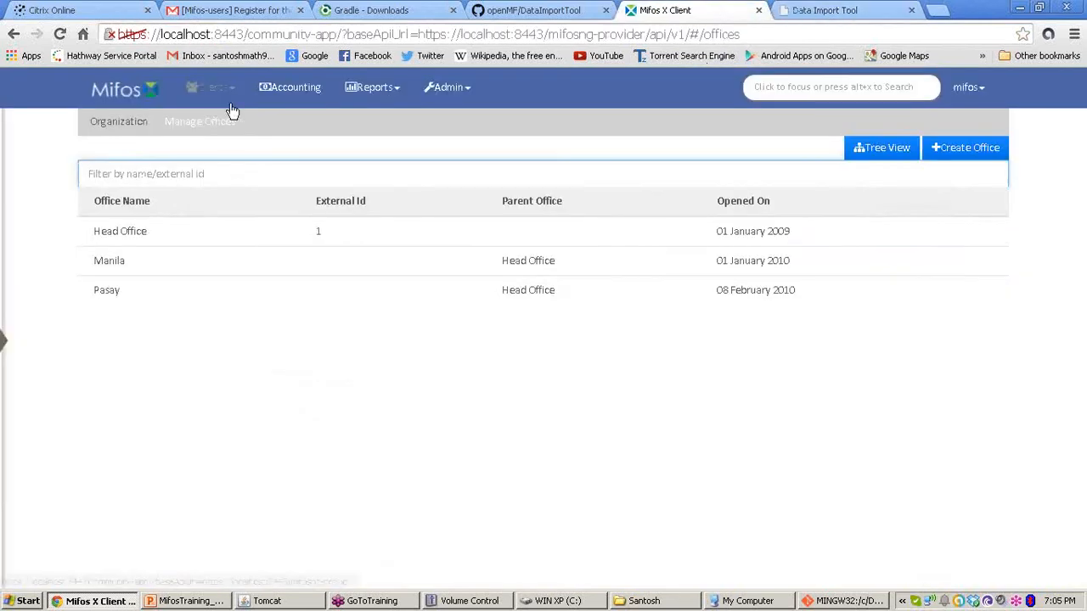
# Step: Open the Manage Employees list, then return to the Data Import Tool page
pyautogui.click(435, 88)
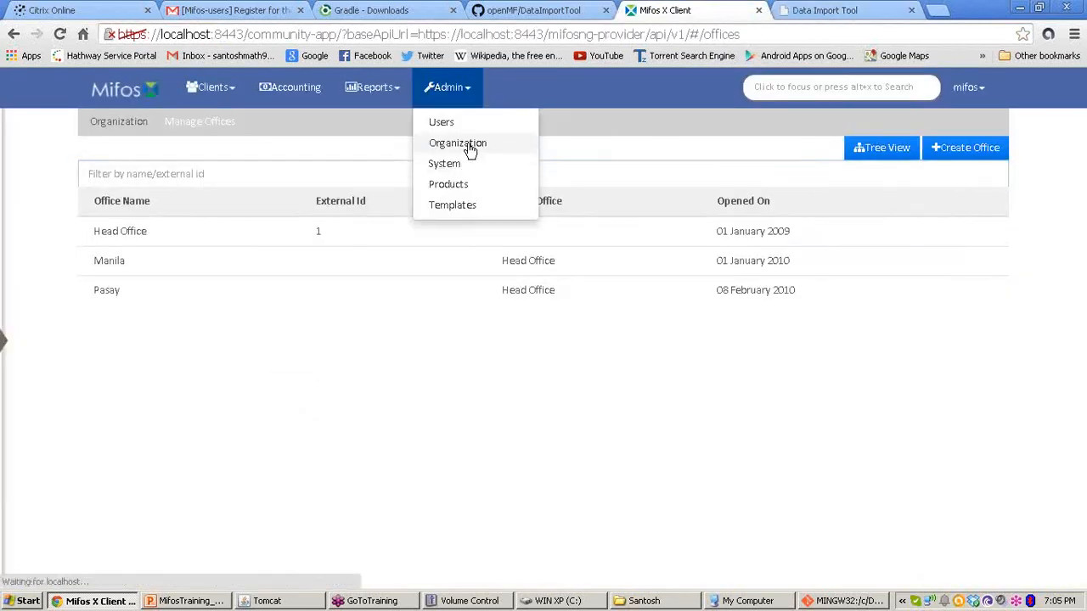
pyautogui.click(467, 144)
pyautogui.click(242, 255)
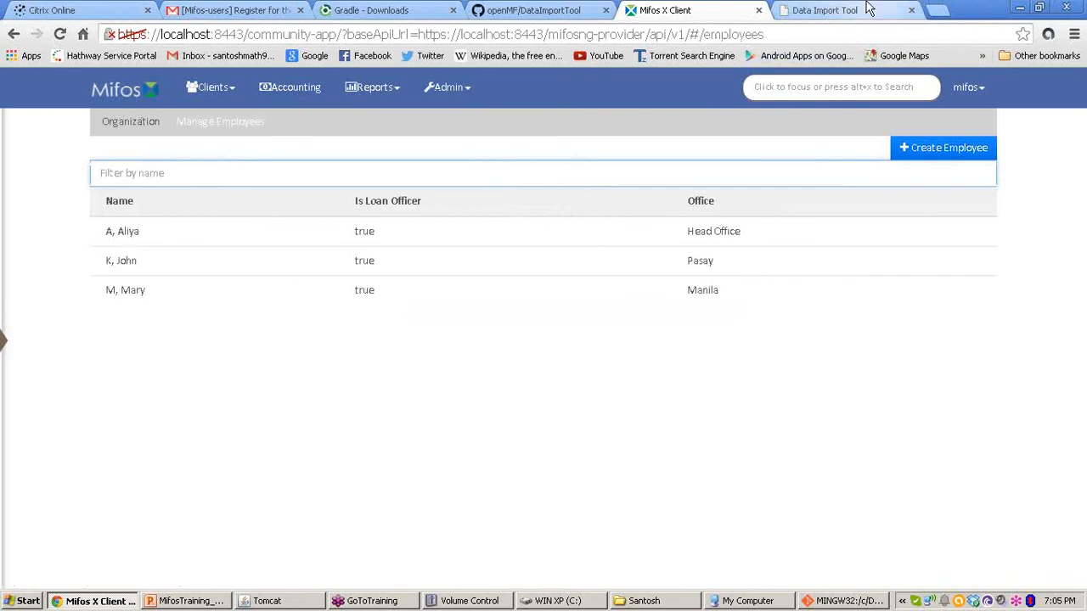
pyautogui.click(823, 11)
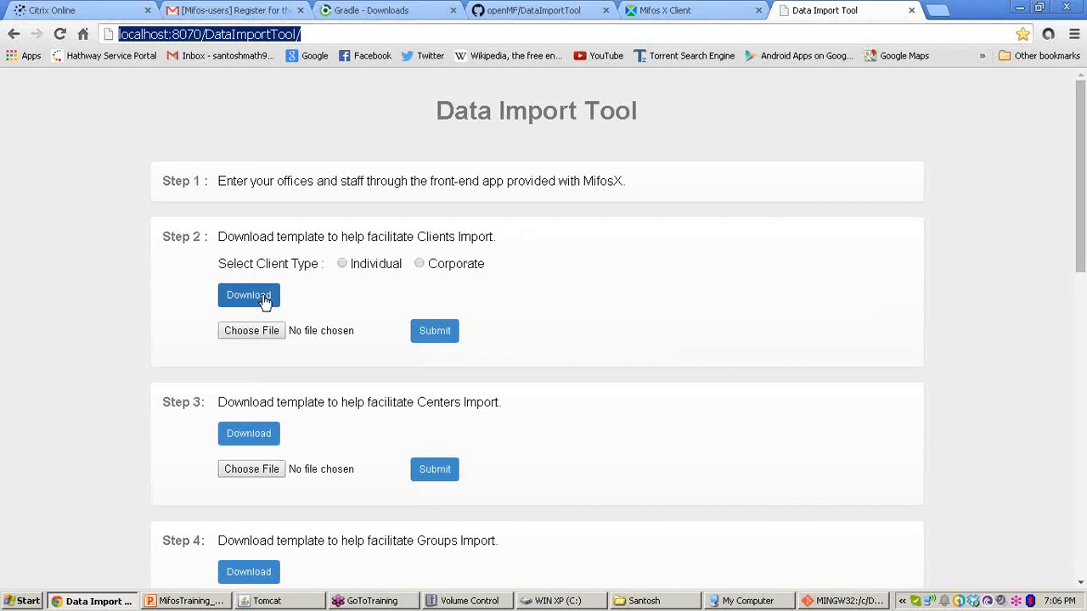
# Step: Download the Individual clients template as client.xls on the Desktop and open it
pyautogui.doubleClick(421, 401)
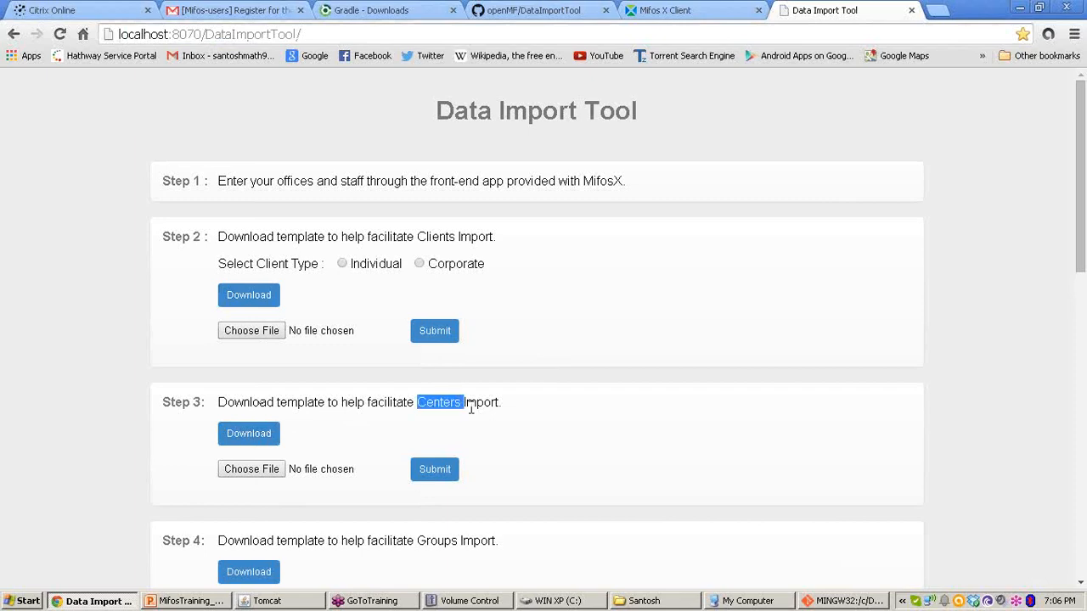
pyautogui.scroll(-1, 475, 413)
pyautogui.scroll(-1, 560, 398)
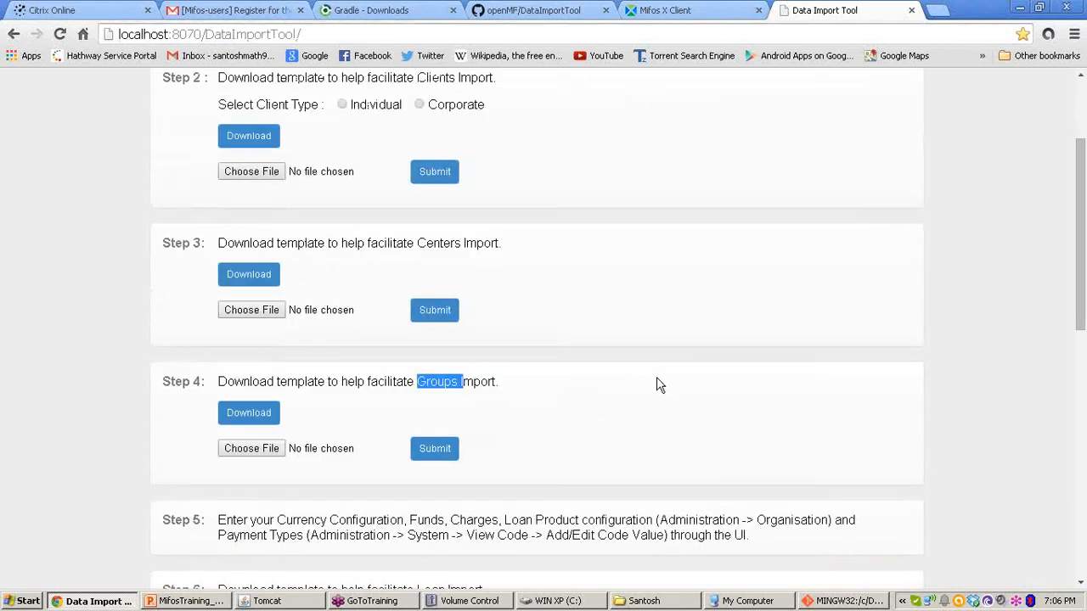
pyautogui.scroll(2, 594, 365)
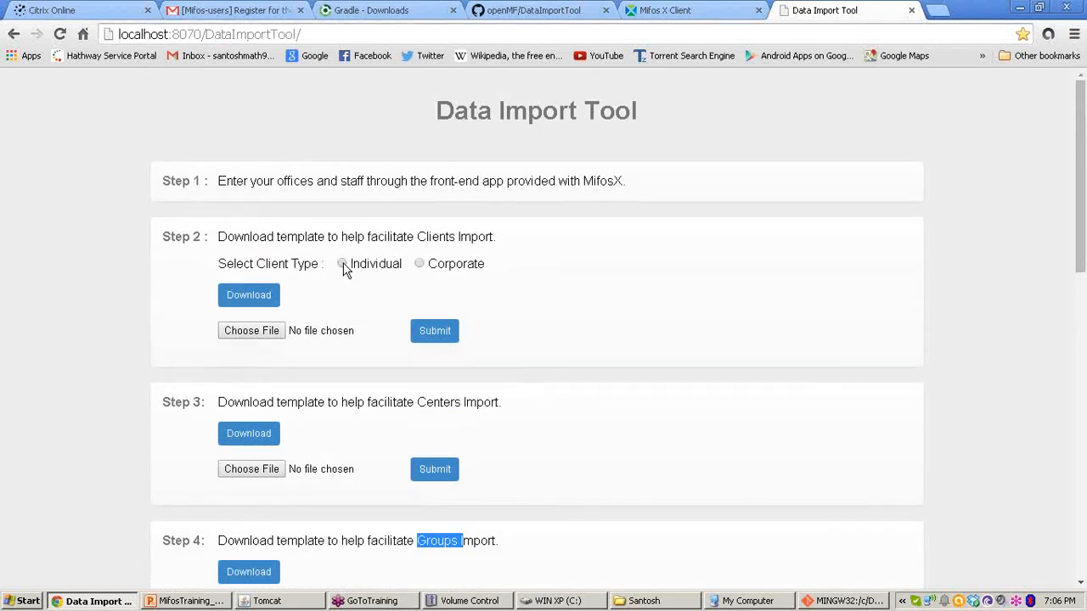
pyautogui.click(342, 265)
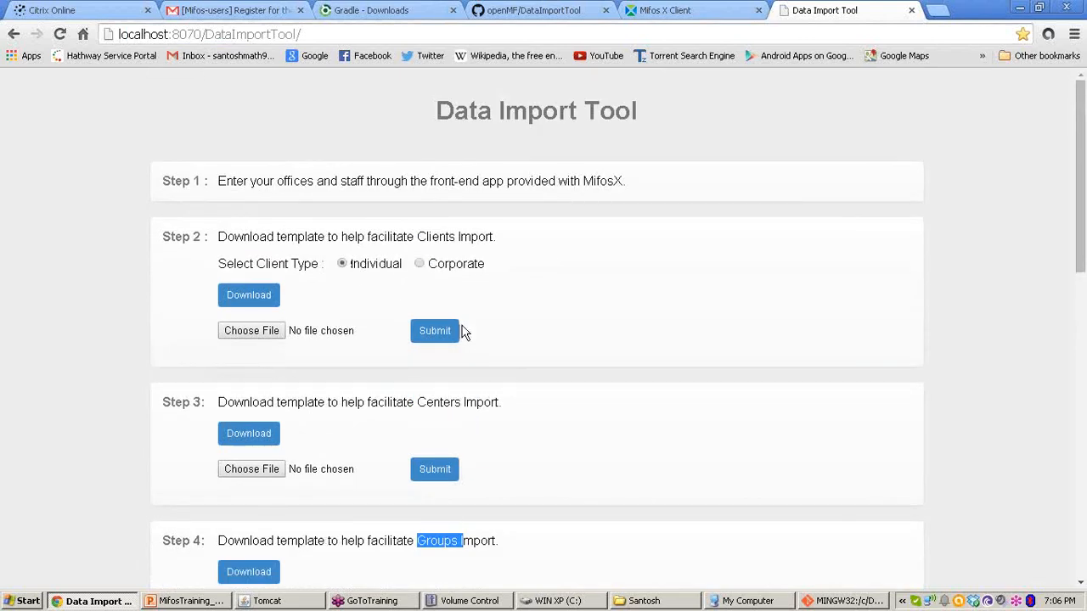
pyautogui.click(253, 295)
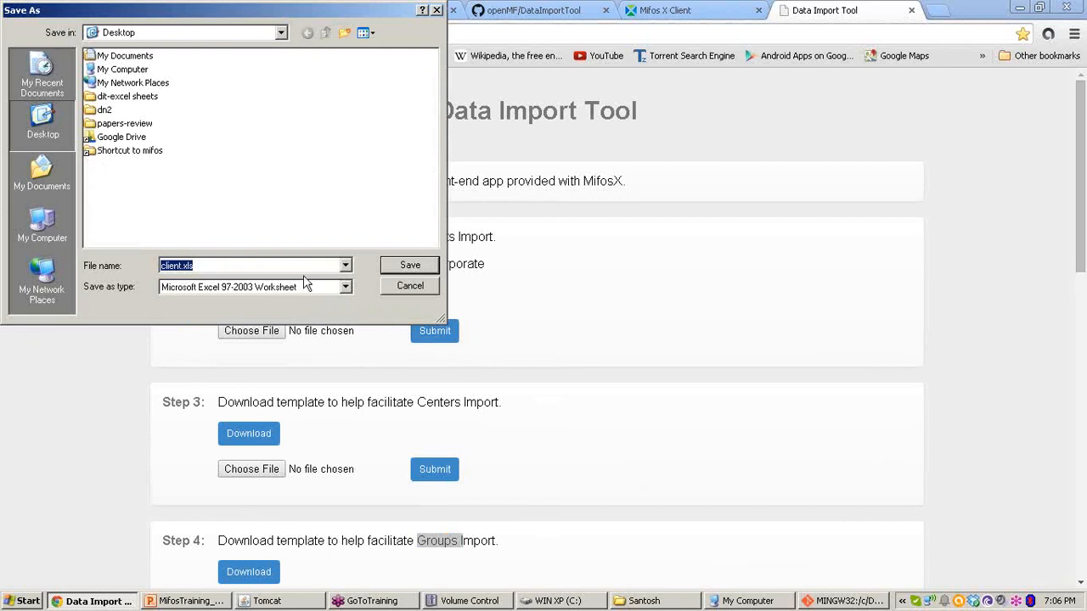
pyautogui.click(416, 268)
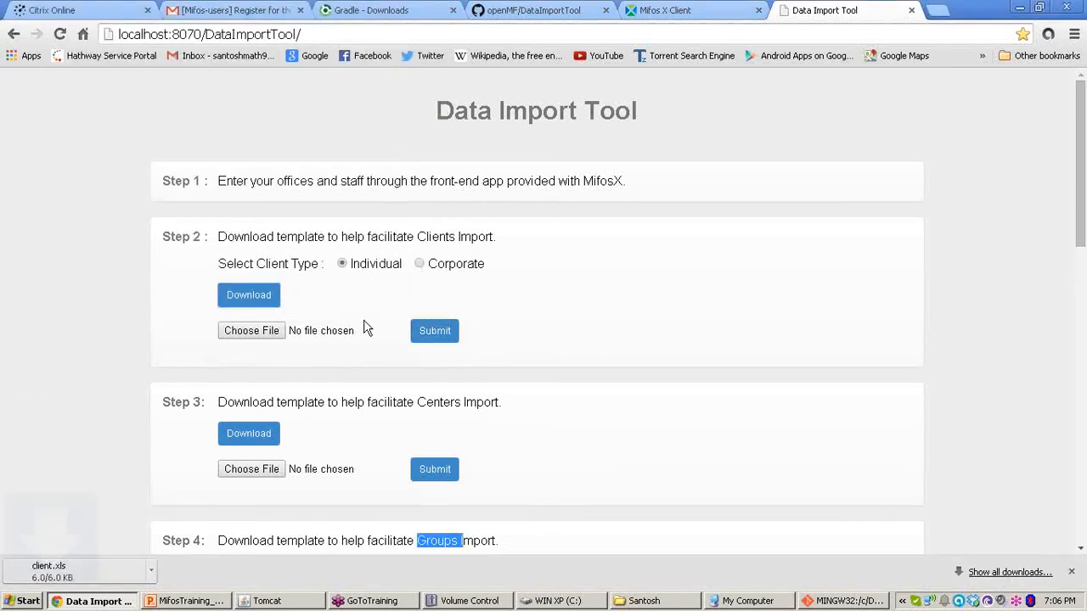
pyautogui.click(95, 575)
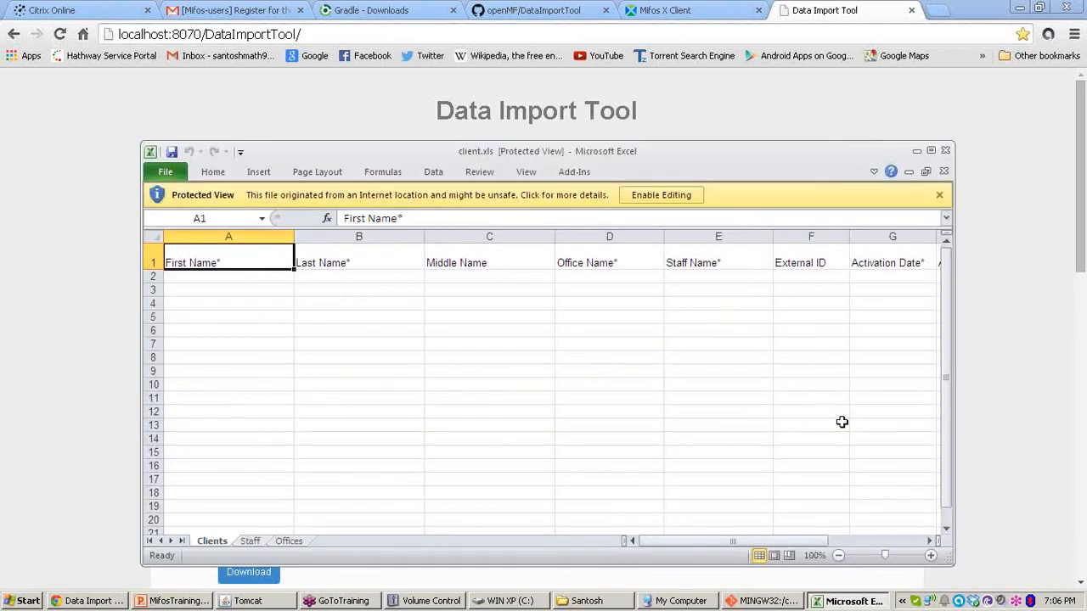
# Step: Enable editing of client.xls, maximise it, and check the existing clients list in Mifos X
pyautogui.click(670, 197)
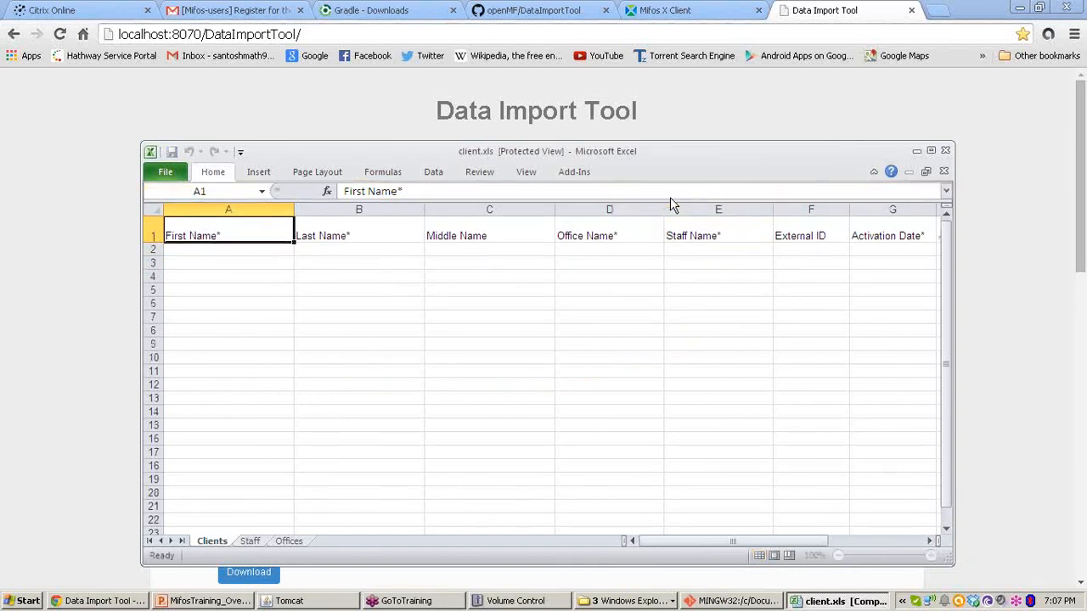
pyautogui.click(931, 151)
pyautogui.click(85, 175)
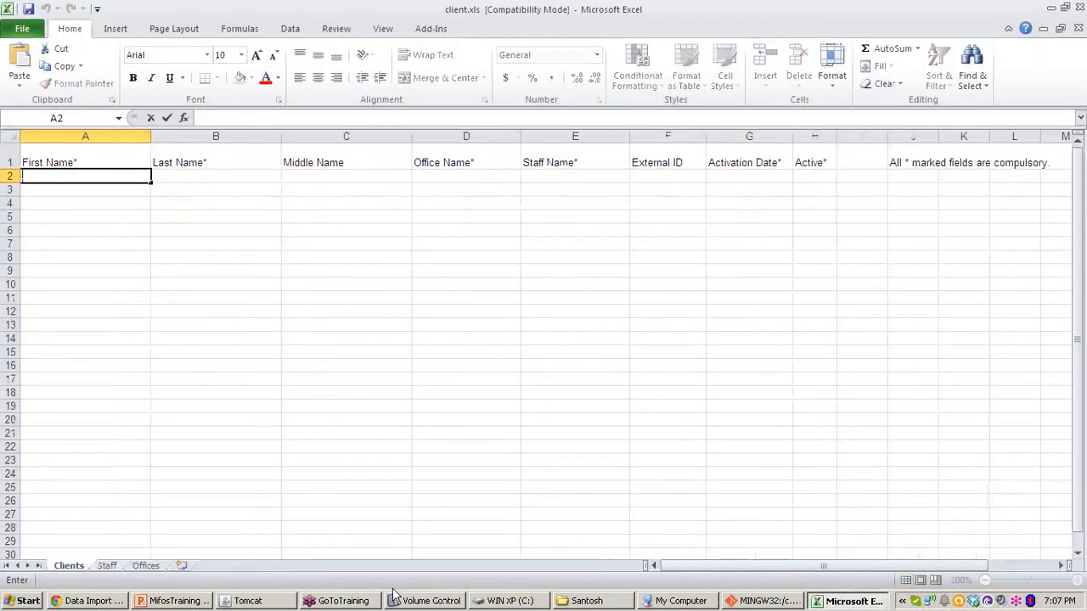
pyautogui.click(94, 601)
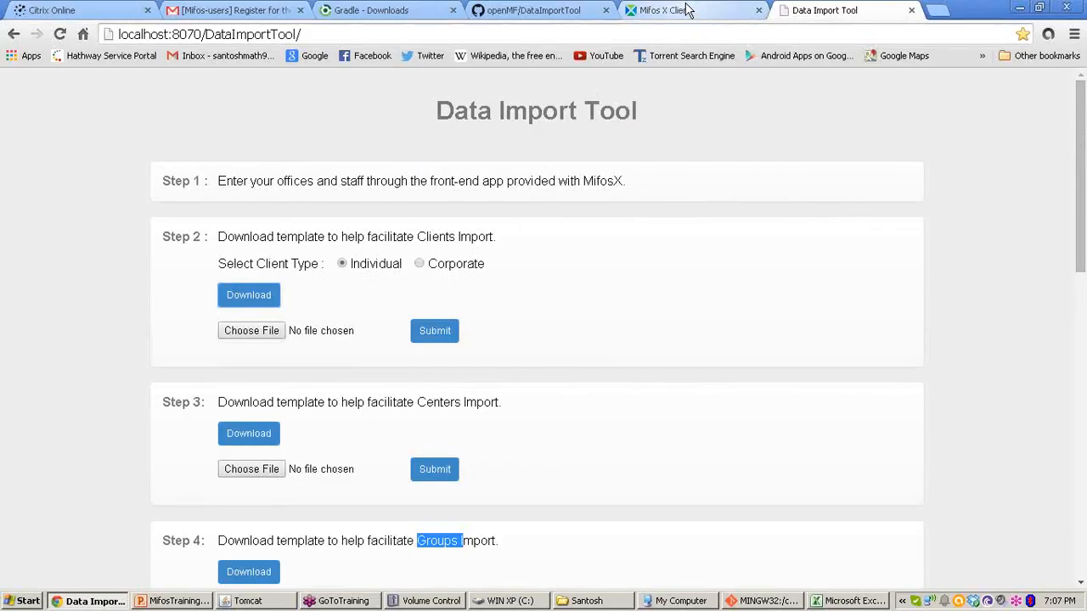
pyautogui.click(679, 10)
pyautogui.click(211, 87)
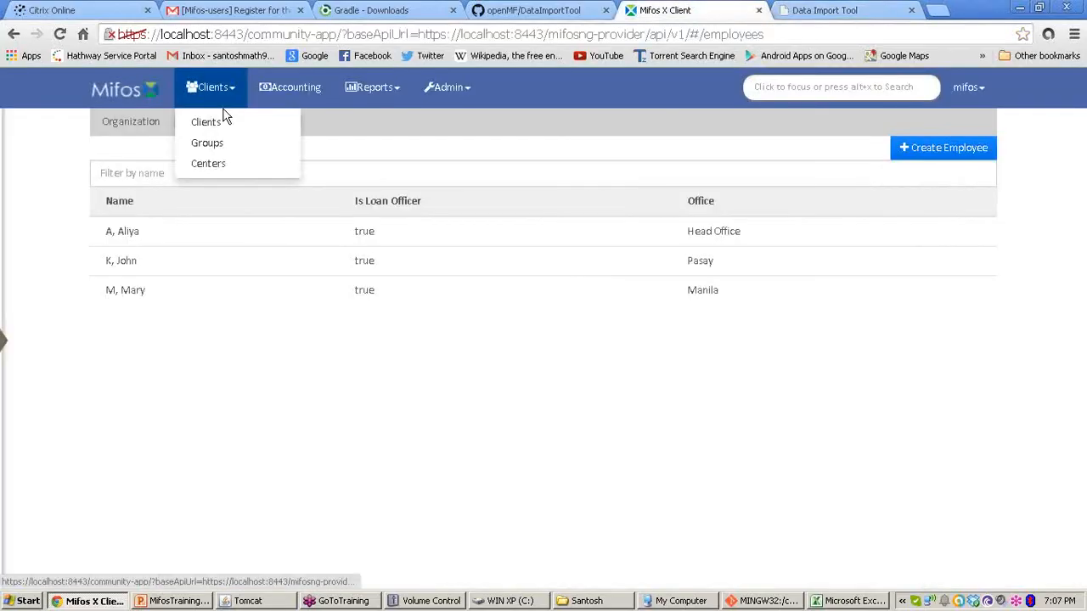
pyautogui.click(222, 120)
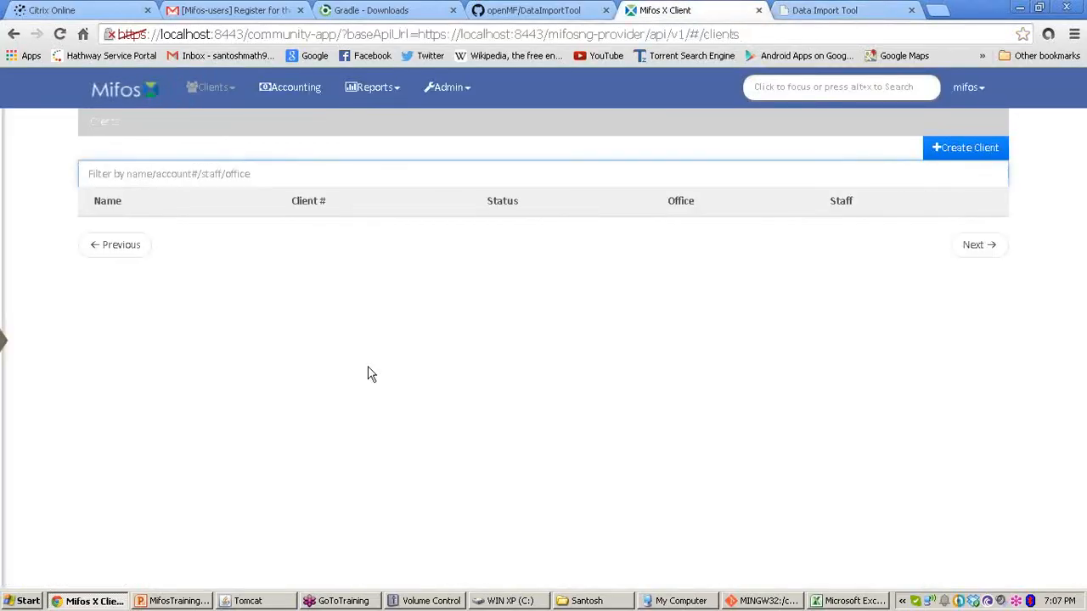
pyautogui.scroll(-1, 314, 310)
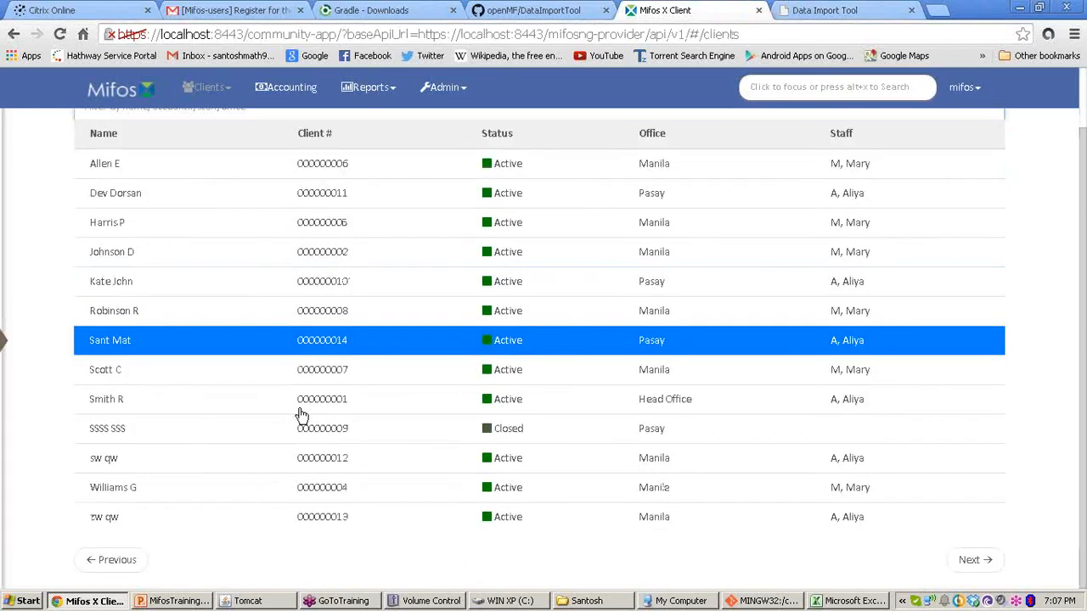
pyautogui.click(116, 603)
pyautogui.click(118, 603)
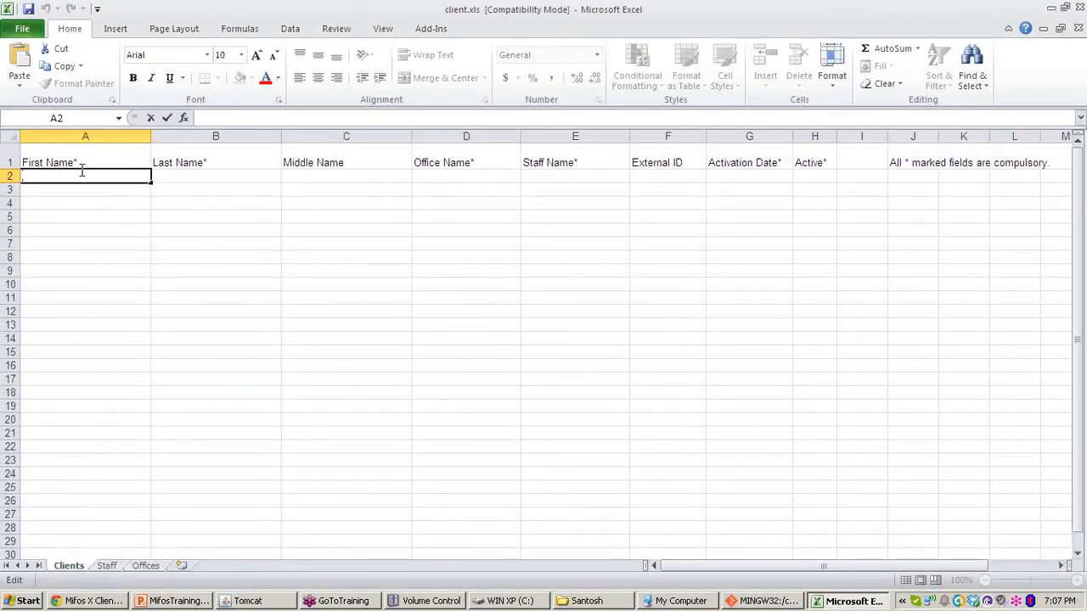
# Step: Put the first client's first name in A2 and surname in B2
pyautogui.write('John')
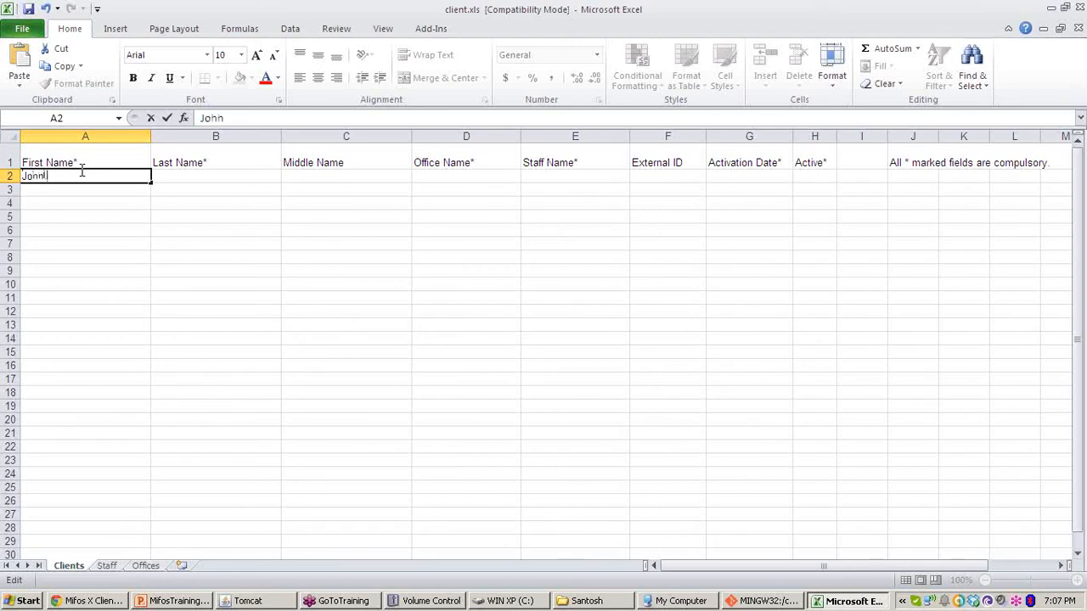
pyautogui.write(' Mathew')
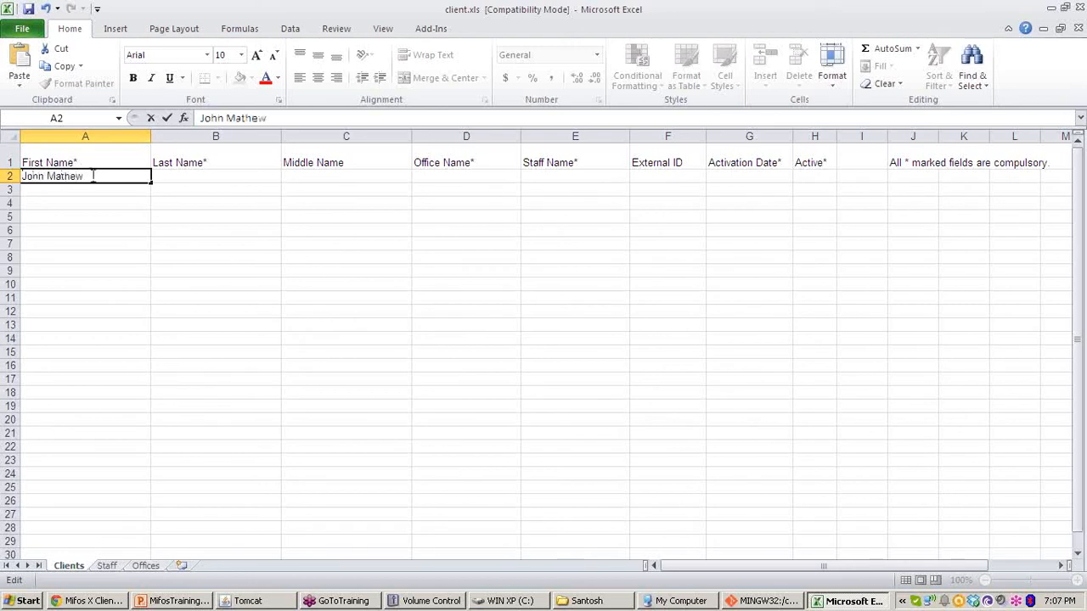
pyautogui.press('BackSpace')
pyautogui.press('BackSpace')
pyautogui.press('BackSpace')
pyautogui.press('BackSpace')
pyautogui.press('BackSpace')
pyautogui.press('BackSpace')
pyautogui.press('BackSpace')
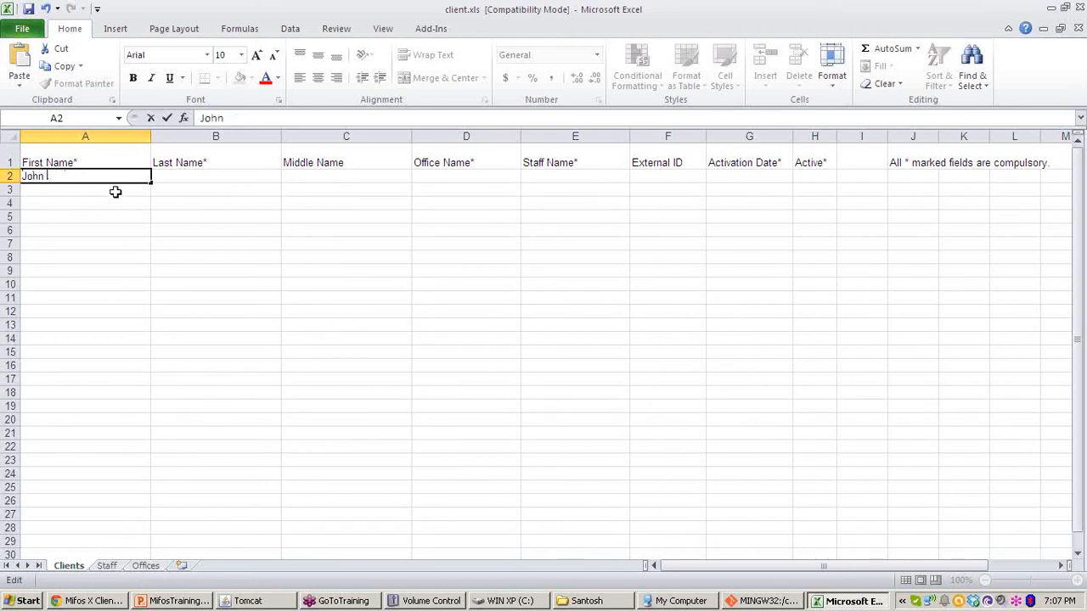
pyautogui.click(212, 174)
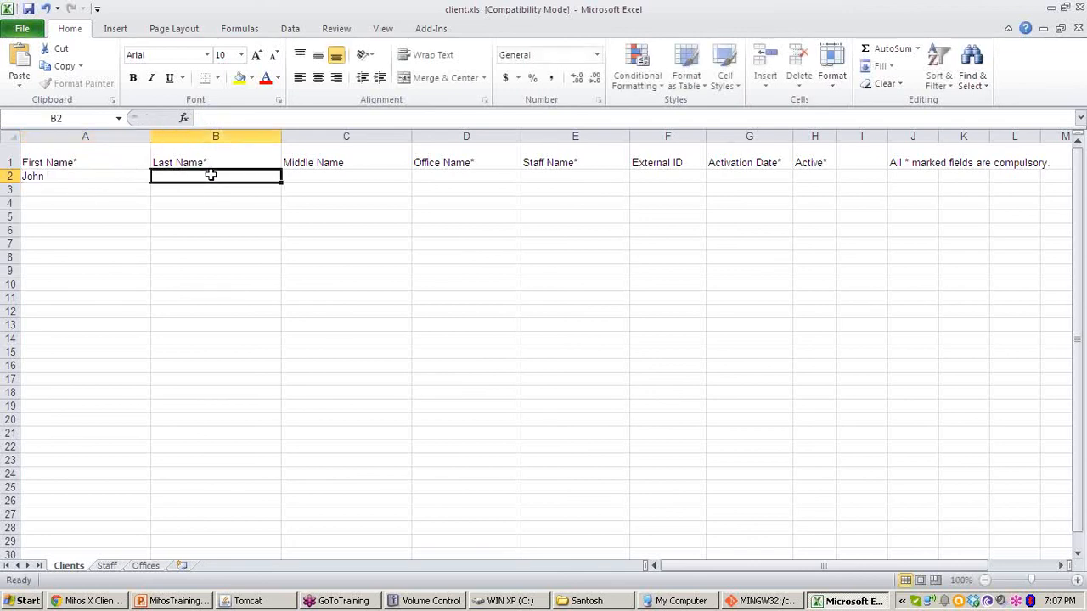
pyautogui.write('Mathew')
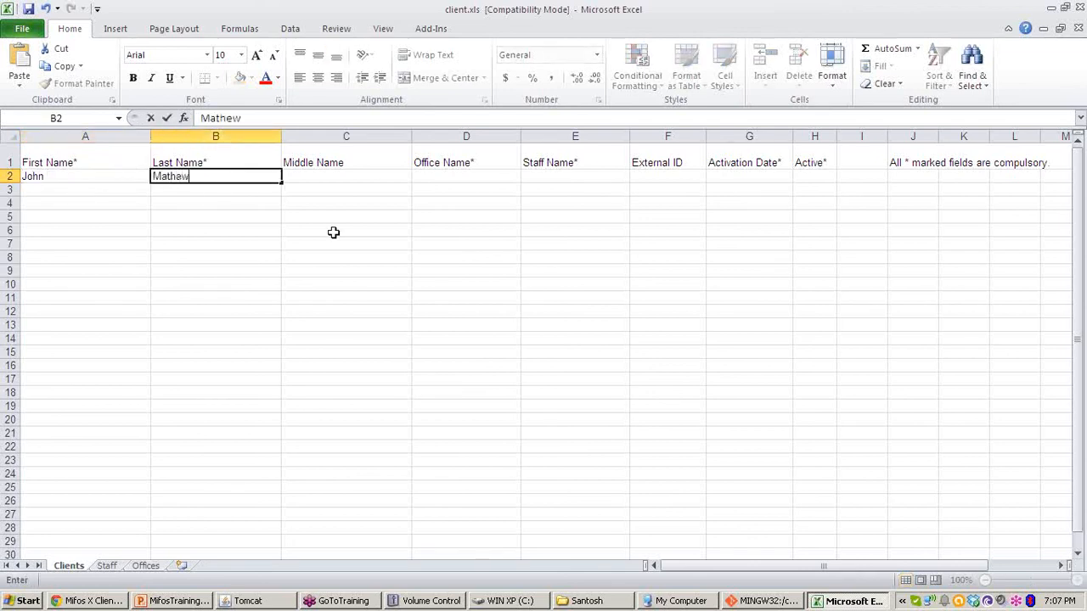
pyautogui.click(188, 191)
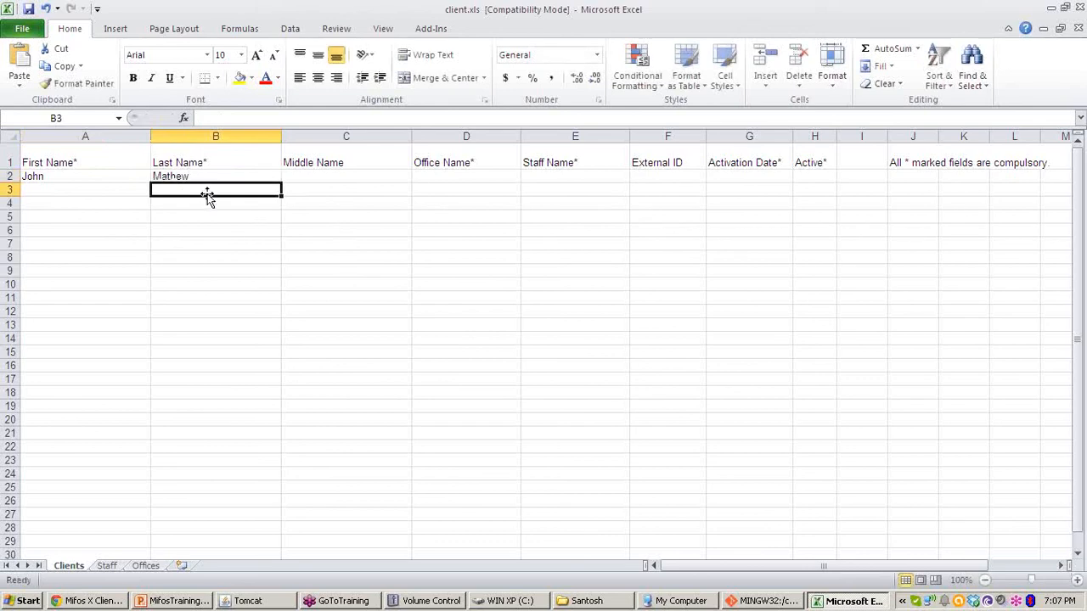
# Step: Review the First Name*, Last Name*, Middle Name and Office Name* column headings
pyautogui.click(81, 164)
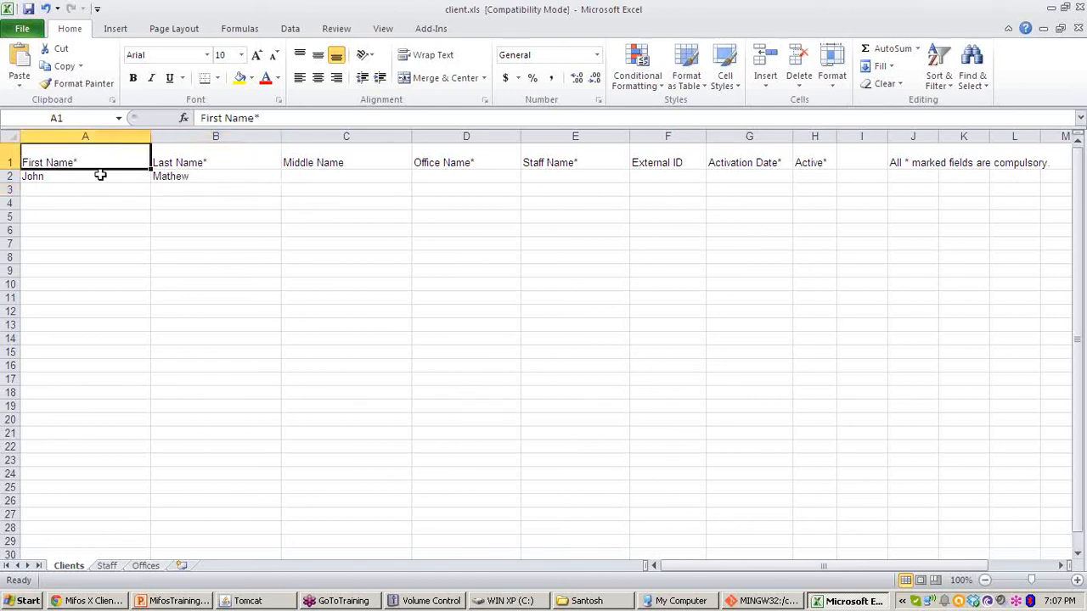
pyautogui.click(222, 161)
pyautogui.click(348, 161)
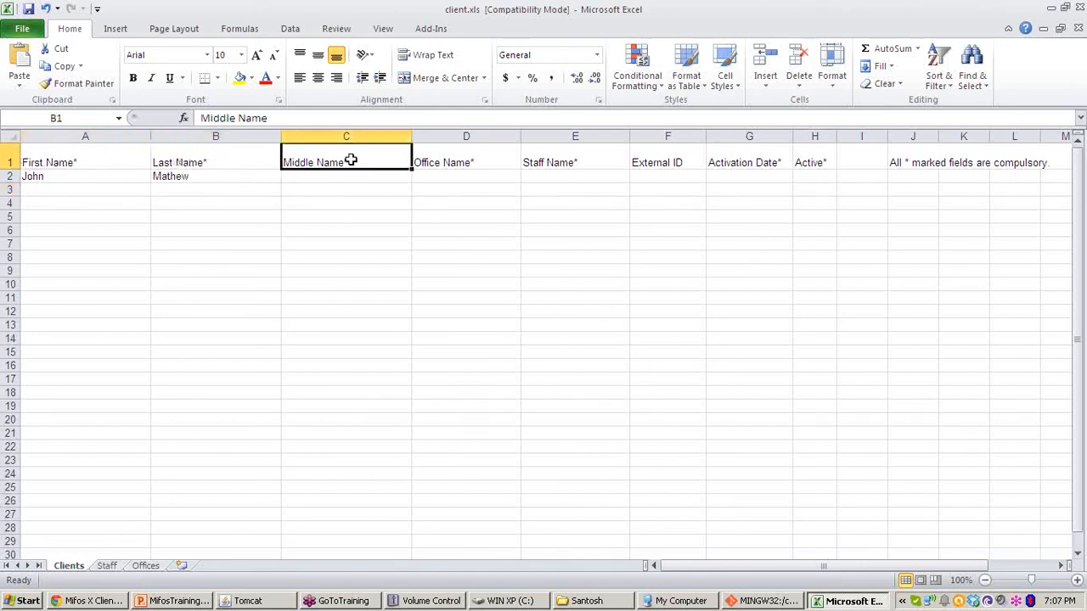
pyautogui.click(83, 162)
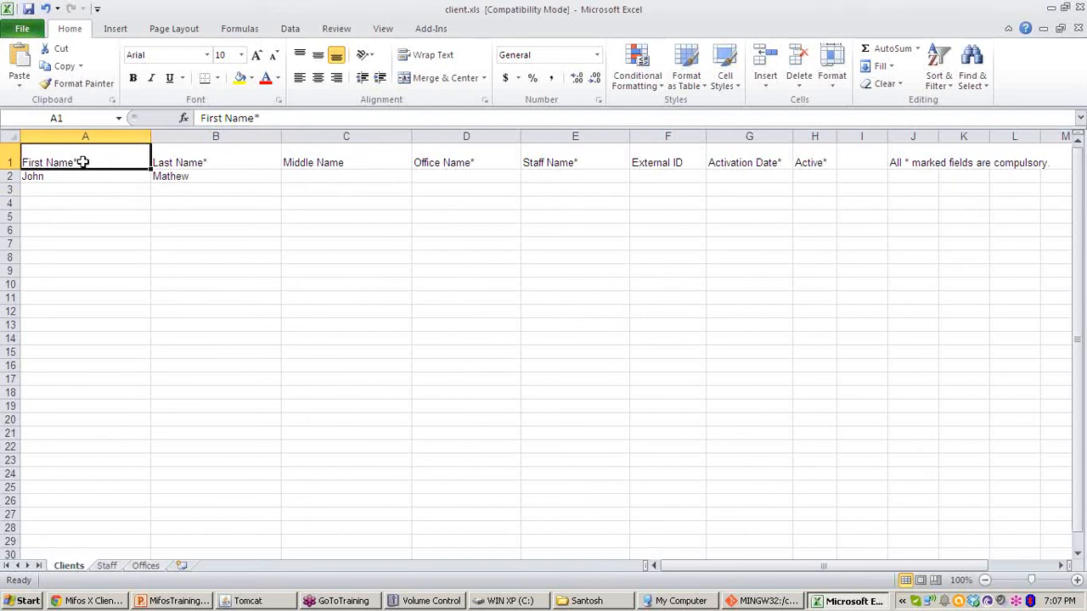
pyautogui.click(185, 163)
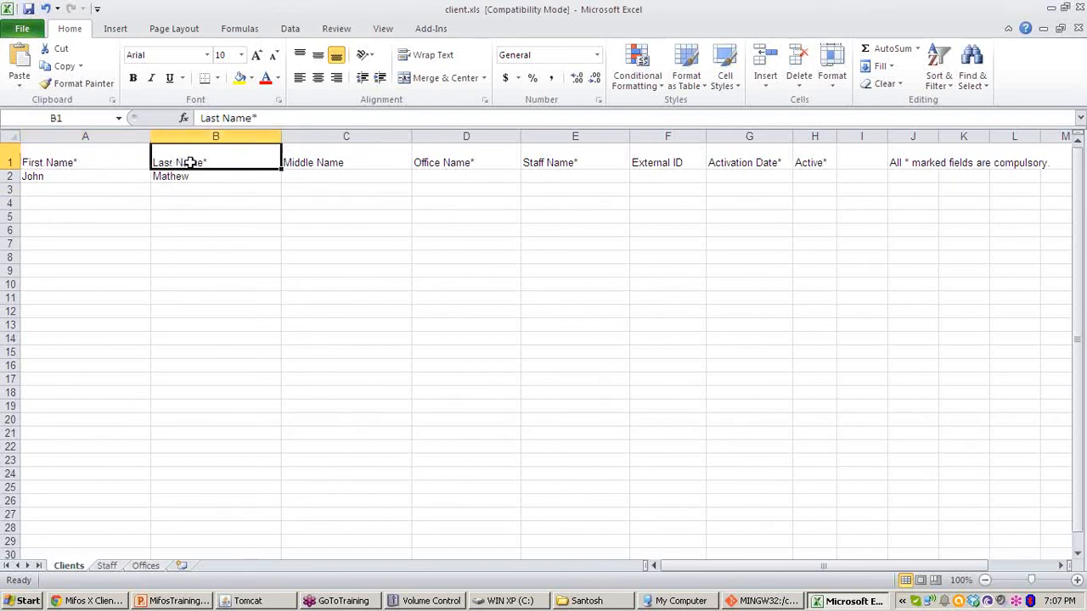
pyautogui.click(466, 163)
pyautogui.click(71, 166)
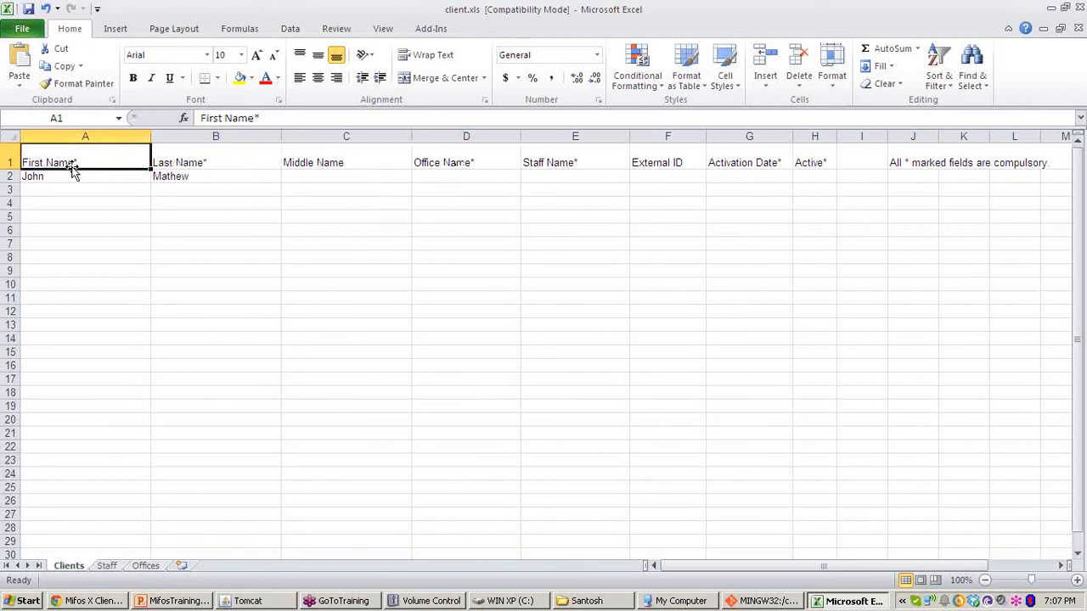
pyautogui.click(209, 163)
pyautogui.click(481, 167)
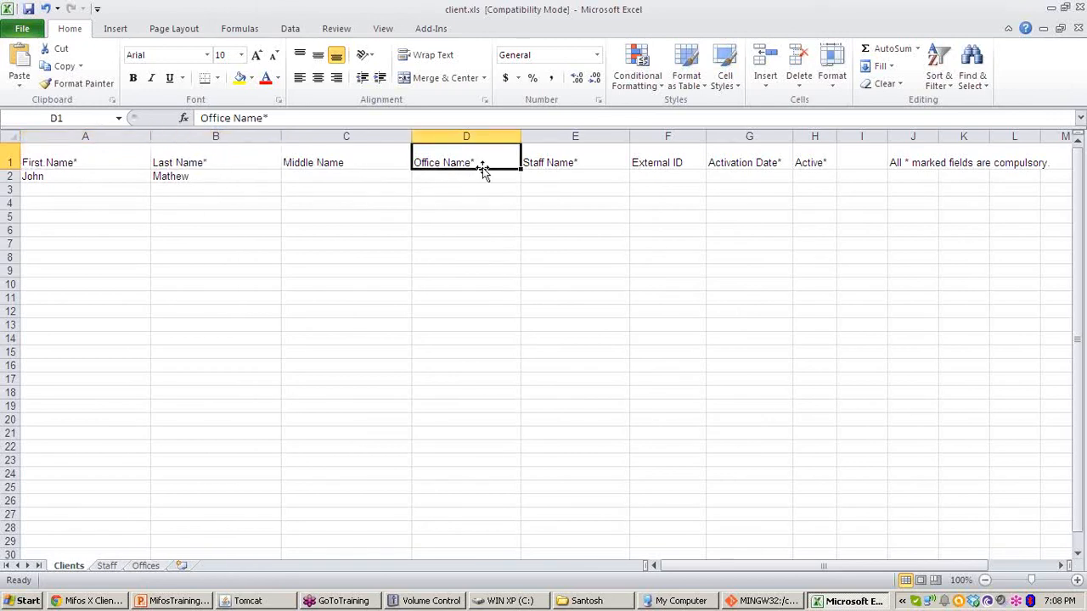
pyautogui.click(362, 166)
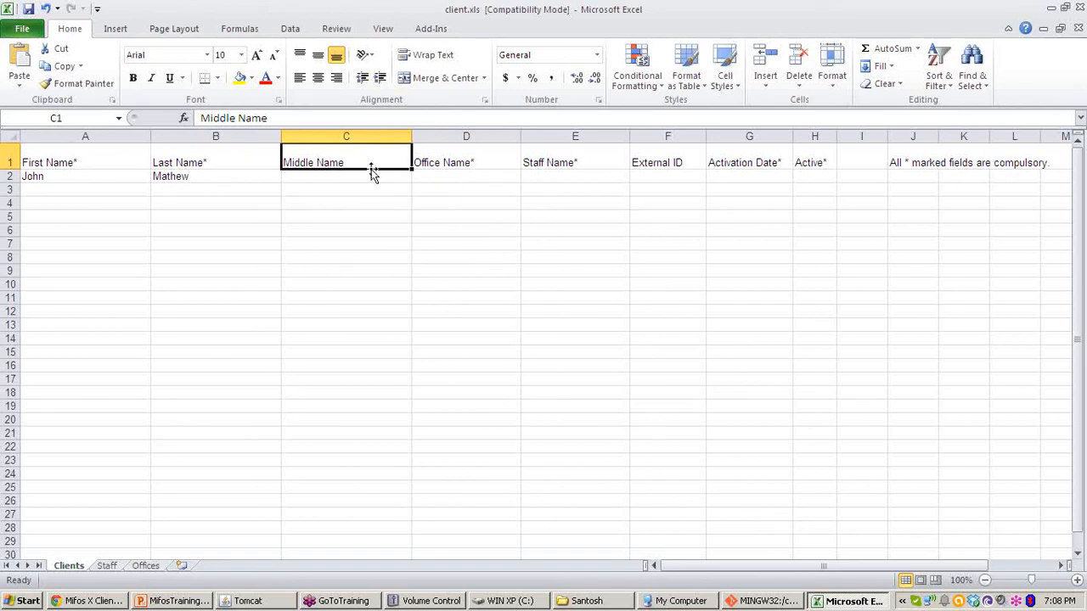
pyautogui.click(454, 176)
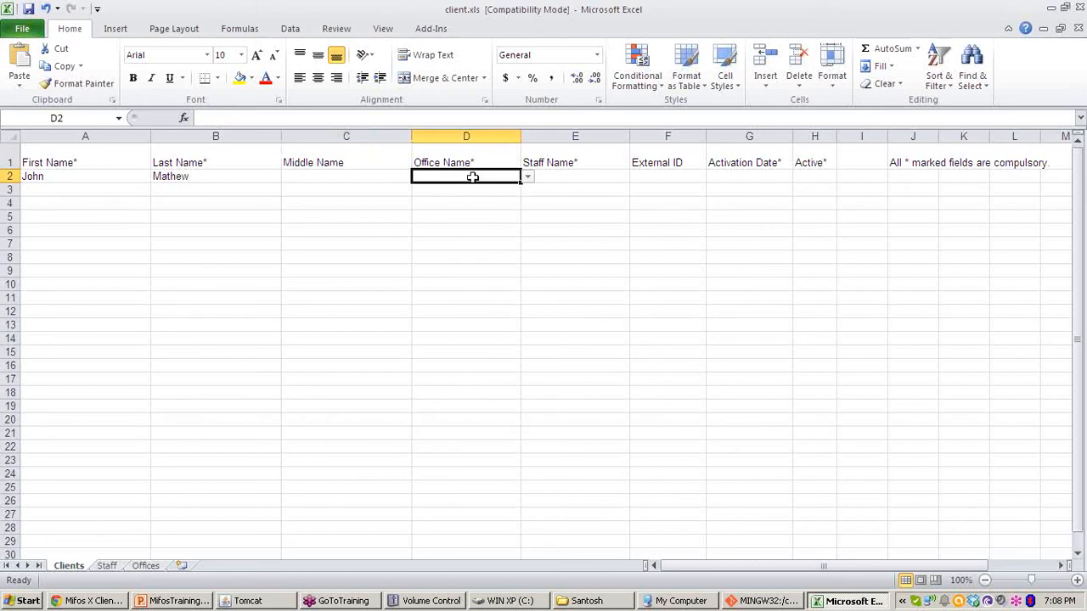
# Step: Set D2 to Pasay and E2 to the first staff member listed for that office
pyautogui.click(527, 177)
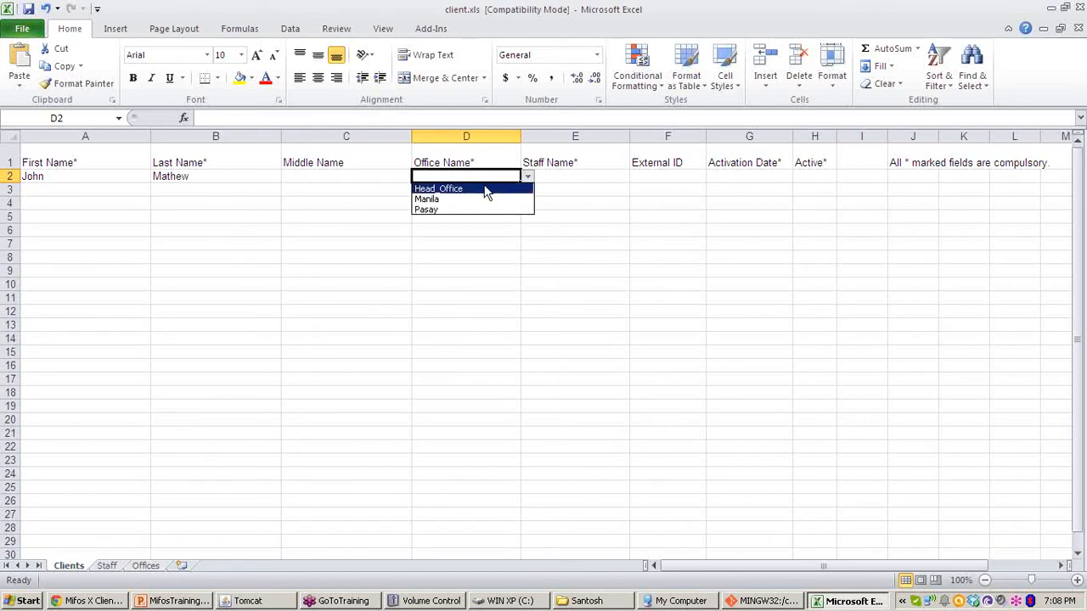
pyautogui.click(442, 211)
pyautogui.click(593, 180)
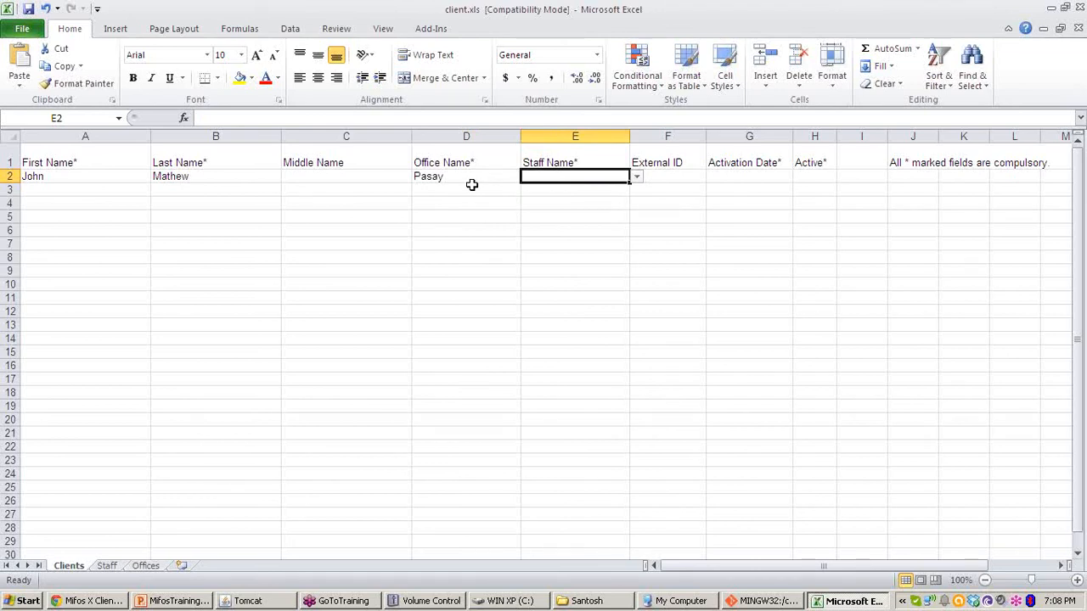
pyautogui.click(638, 177)
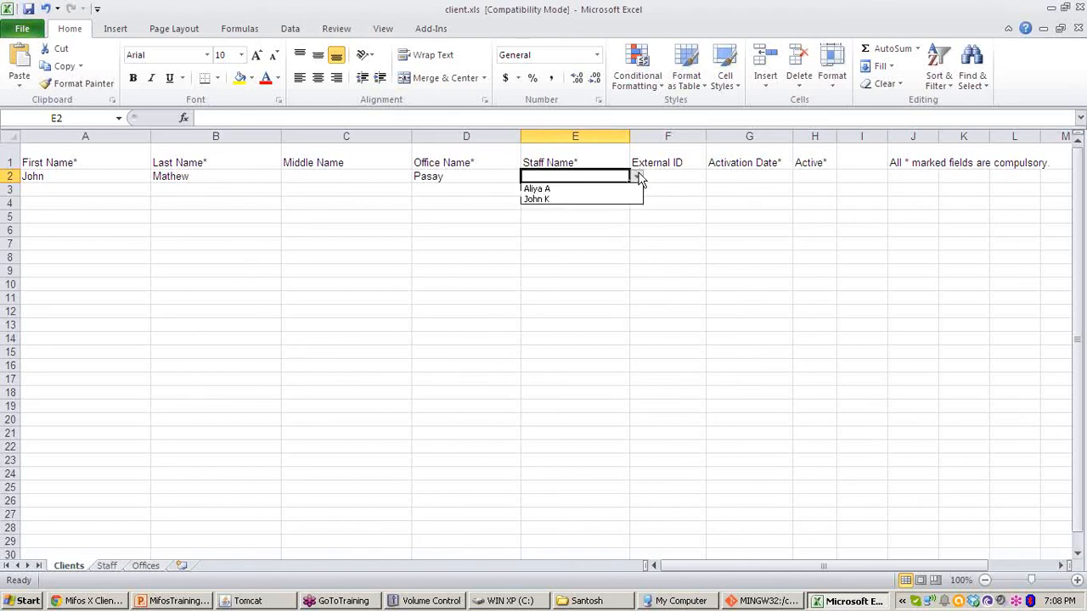
pyautogui.click(596, 188)
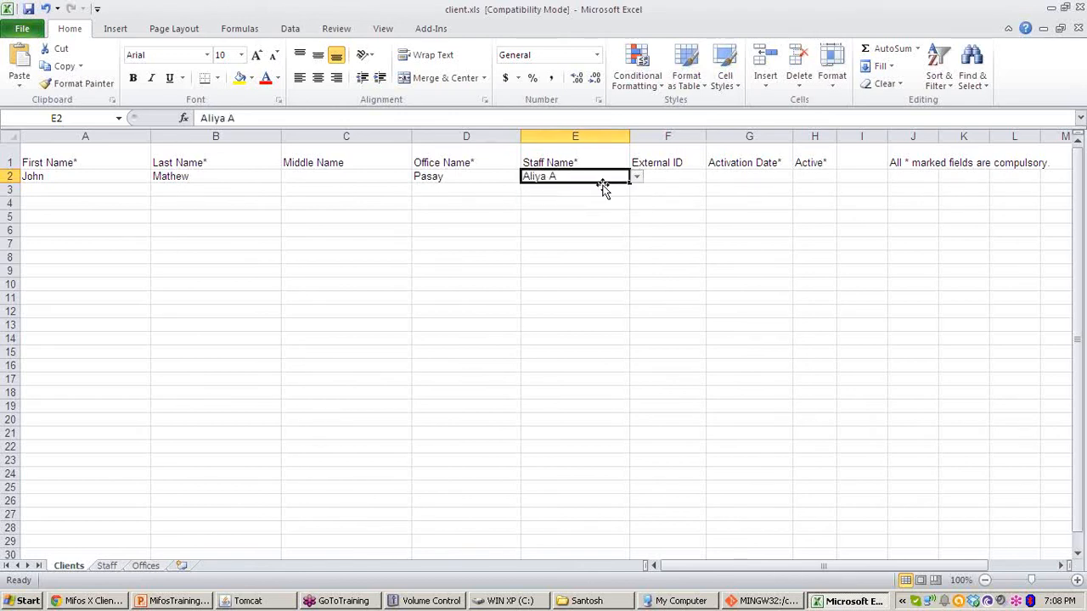
pyautogui.click(676, 178)
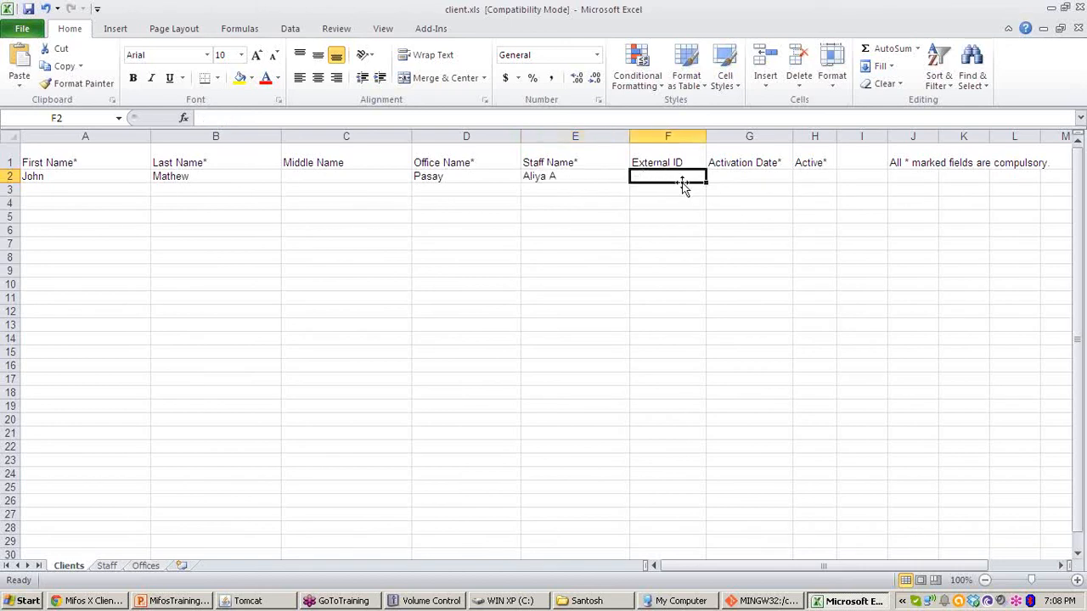
pyautogui.click(765, 174)
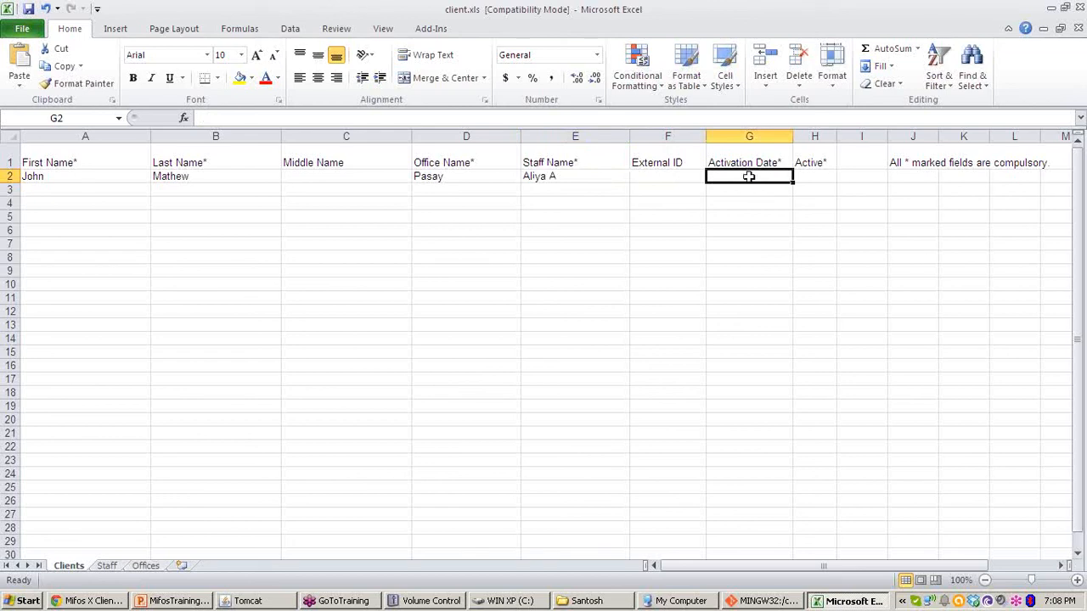
# Step: Enter activation date 1/1/2014 in G2 and set Active* in H2 to TRUE
pyautogui.doubleClick(748, 176)
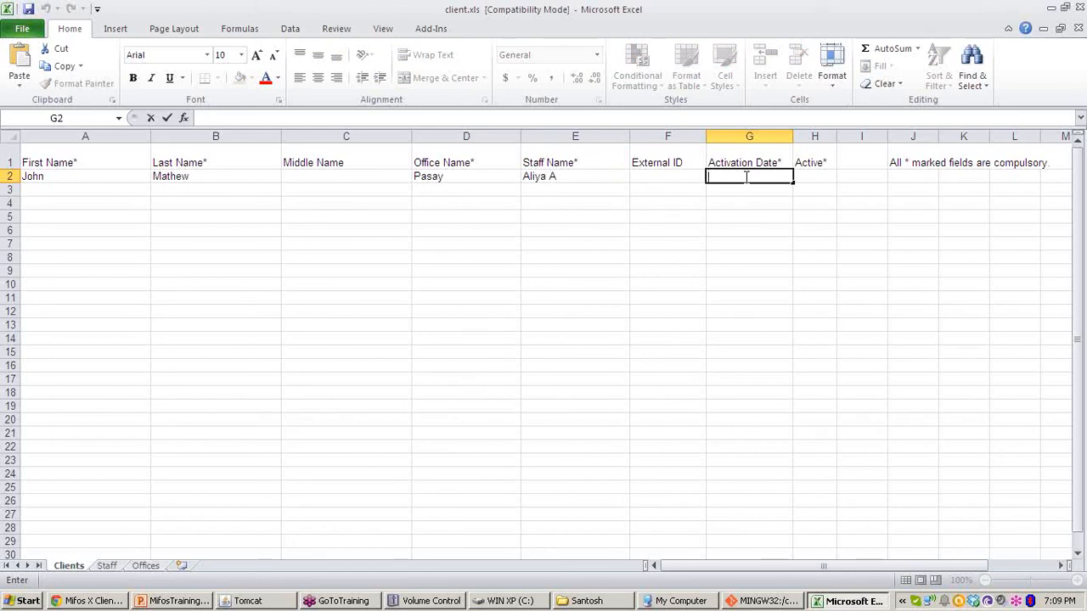
pyautogui.write('1/1/20')
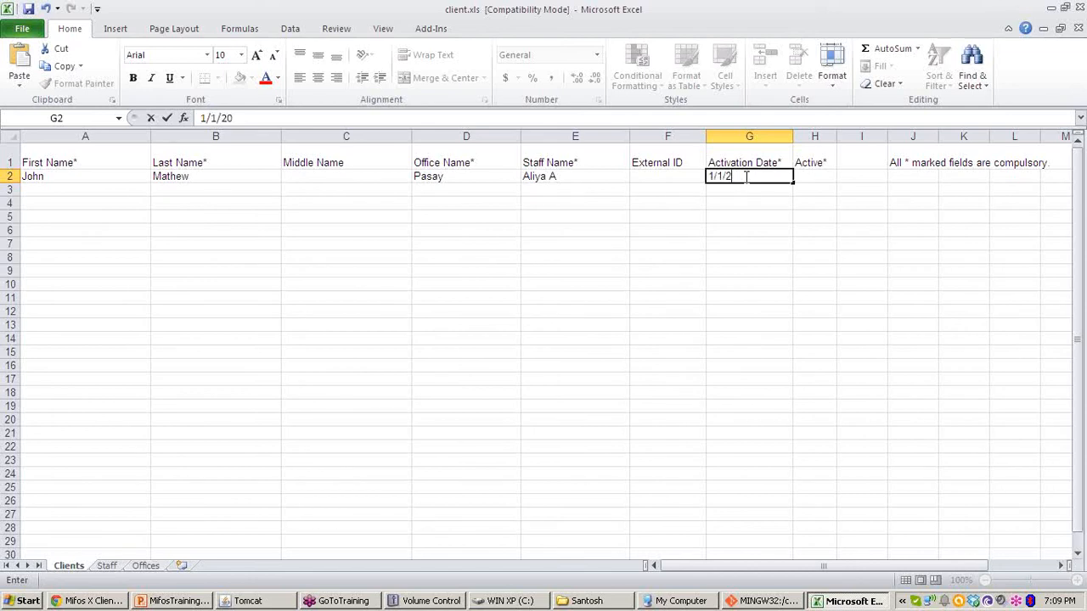
pyautogui.write('14')
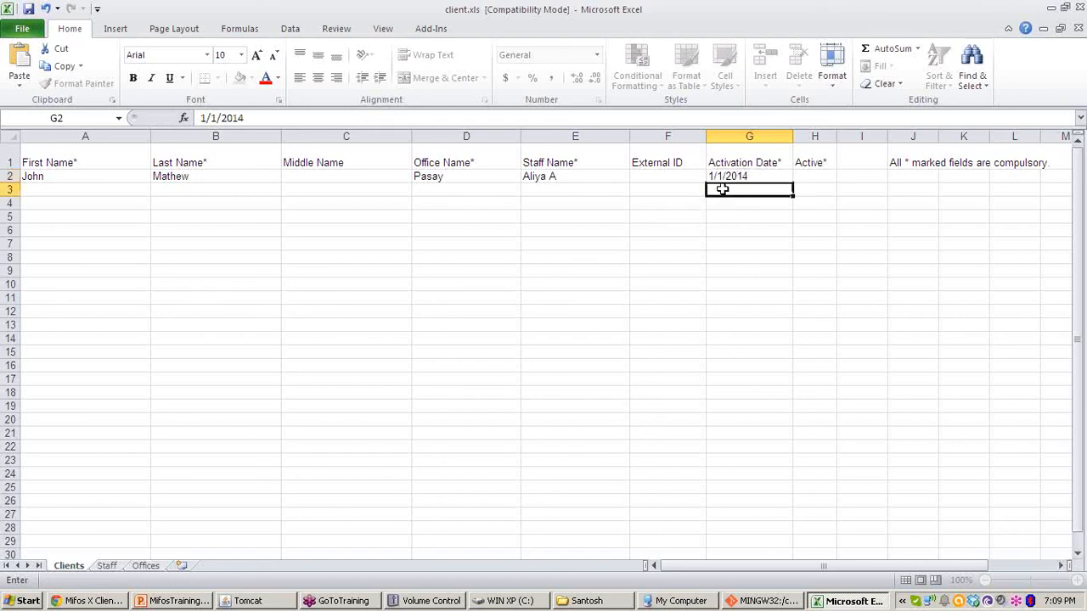
pyautogui.click(721, 189)
pyautogui.click(764, 176)
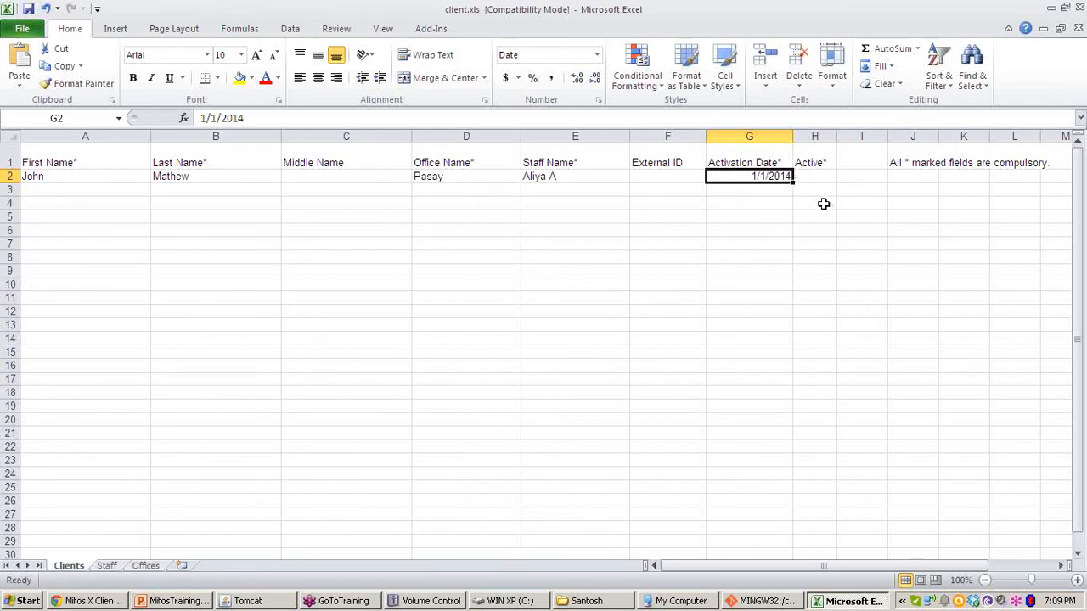
pyautogui.click(809, 177)
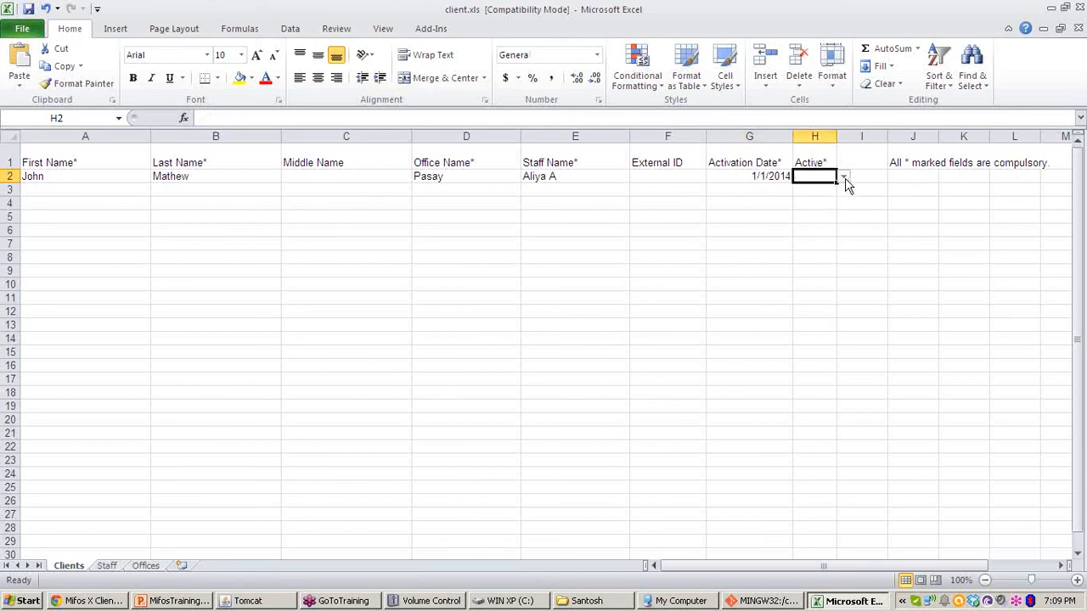
pyautogui.click(845, 180)
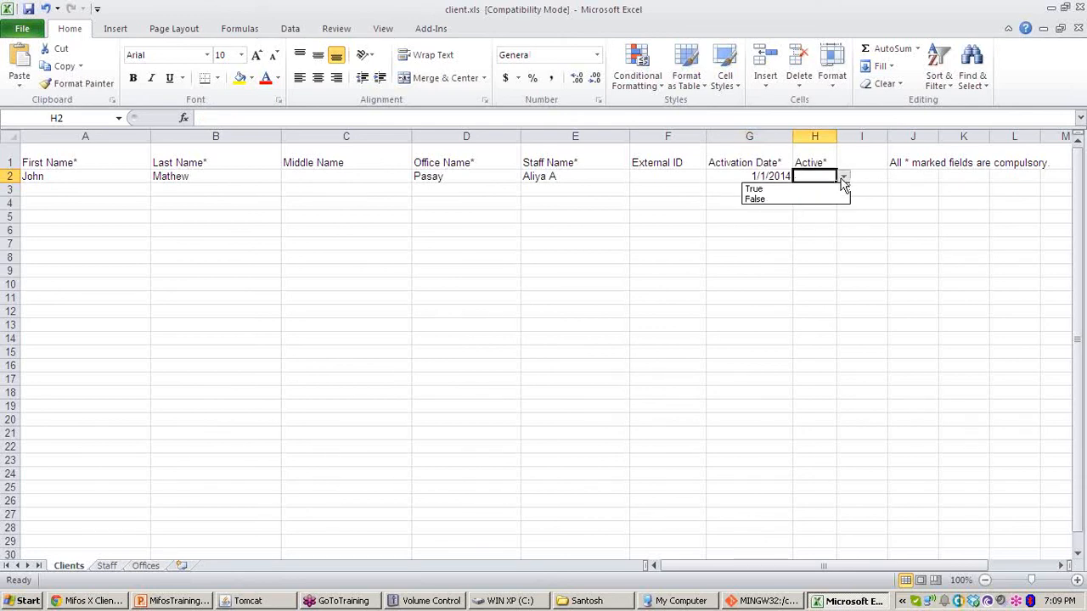
pyautogui.click(764, 189)
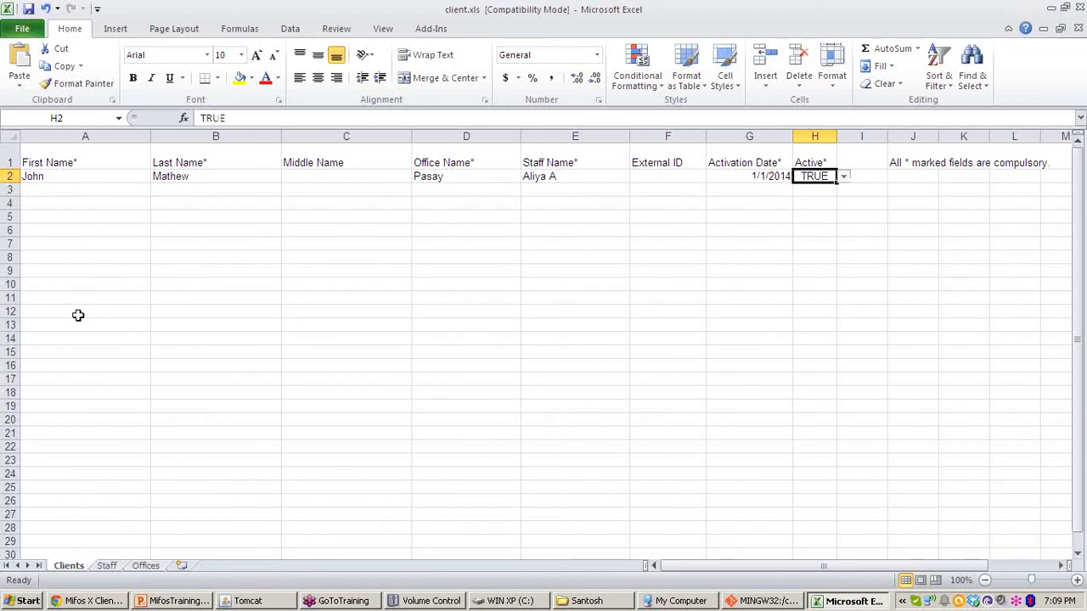
# Step: Enter the second client's capitalised first name in A3 and last name in B3
pyautogui.click(101, 188)
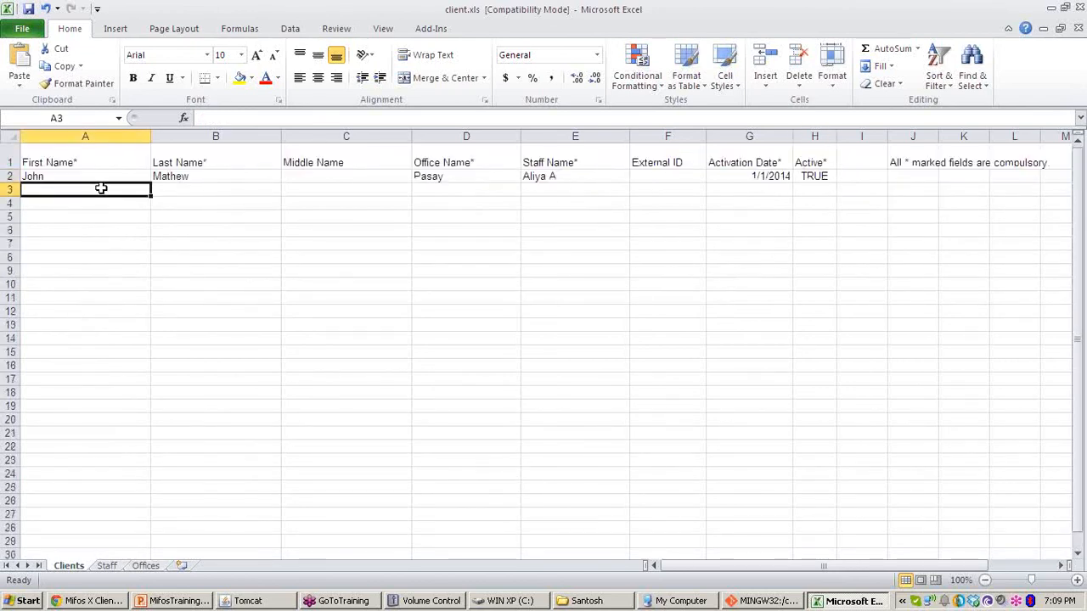
pyautogui.doubleClick(101, 188)
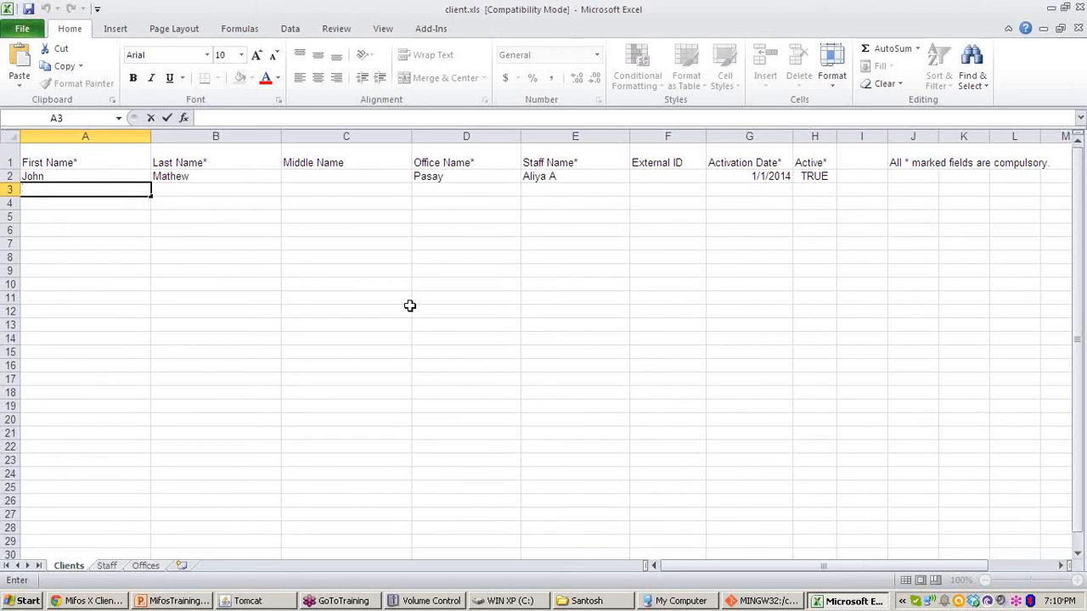
pyautogui.write('austin')
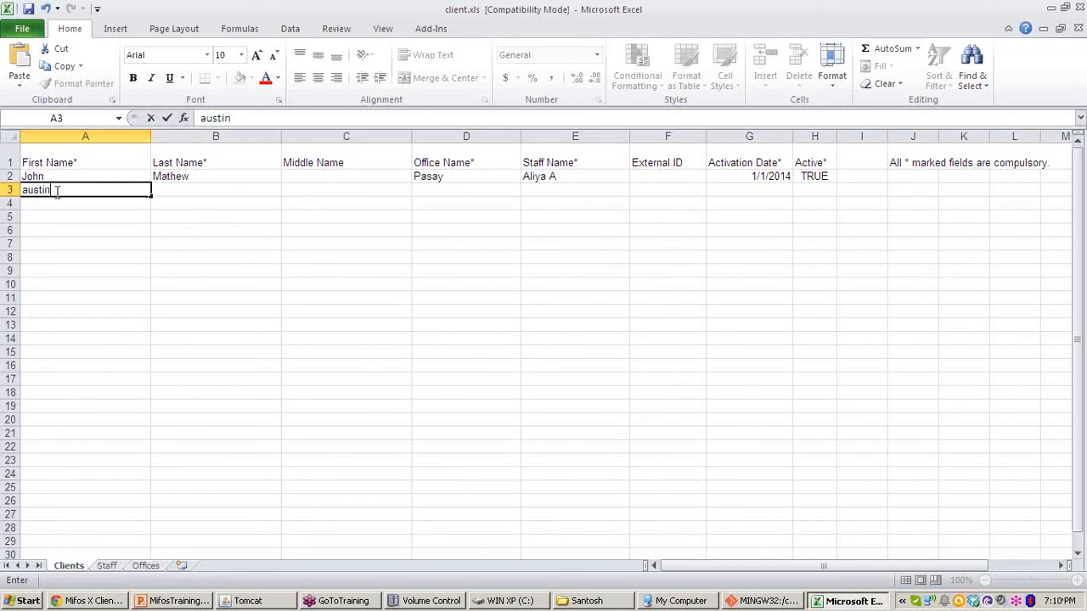
pyautogui.click(25, 190)
pyautogui.press('BackSpace')
pyautogui.write('A')
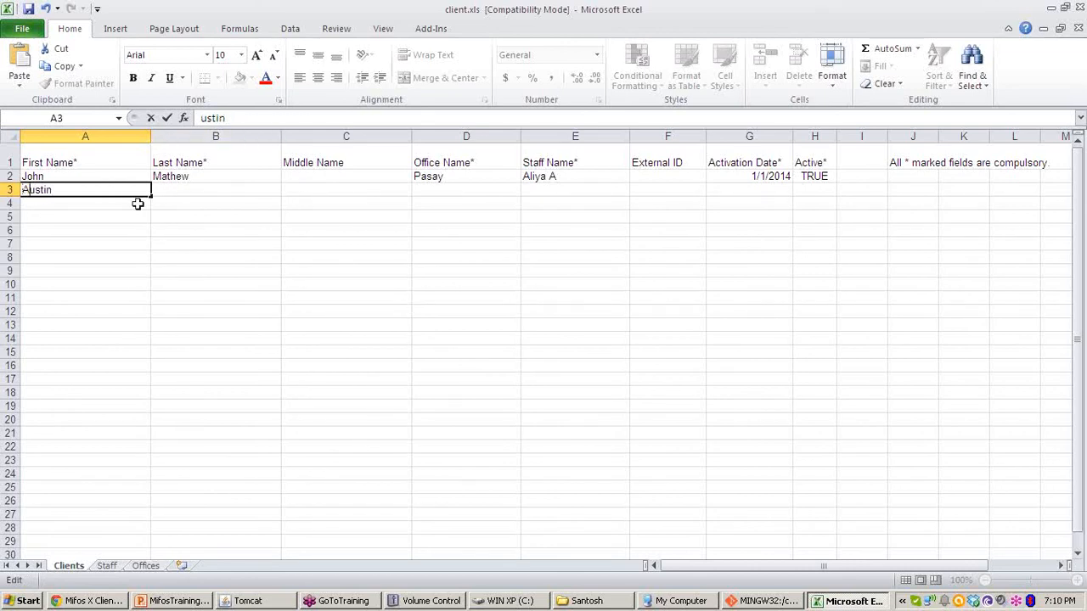
pyautogui.click(218, 193)
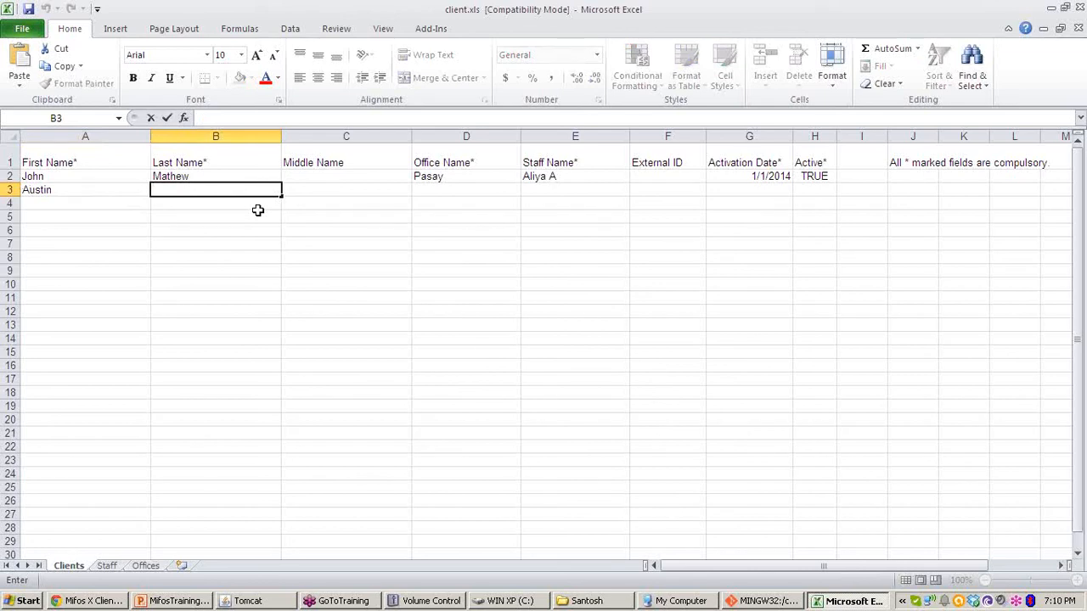
pyautogui.write('Vinci')
pyautogui.click(460, 193)
# Step: Set D3 to Pasay and E3 to the first listed staff member
pyautogui.click(527, 191)
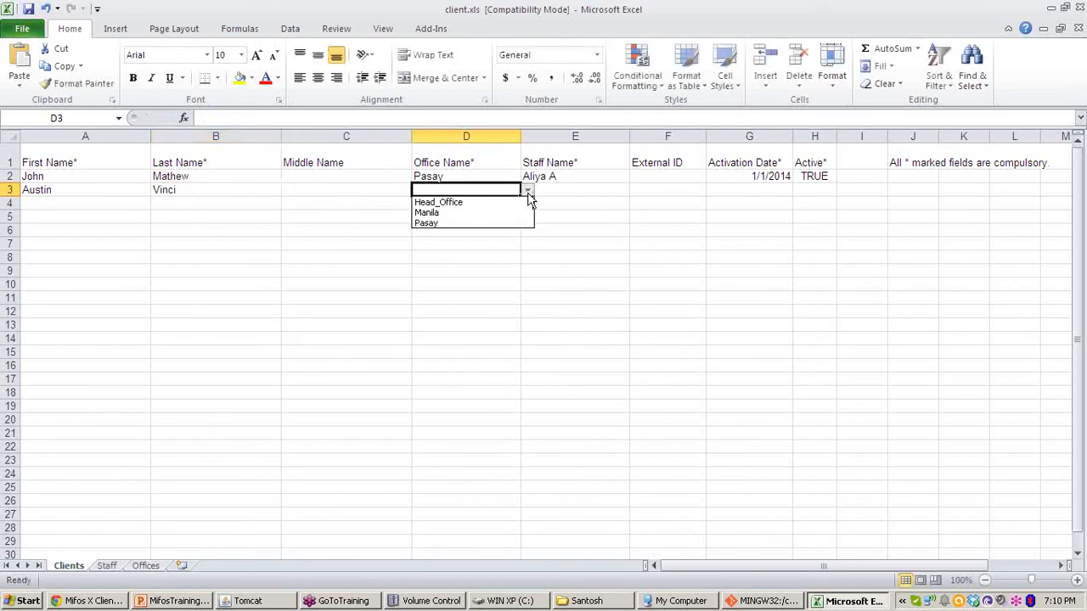
pyautogui.click(475, 224)
pyautogui.click(569, 190)
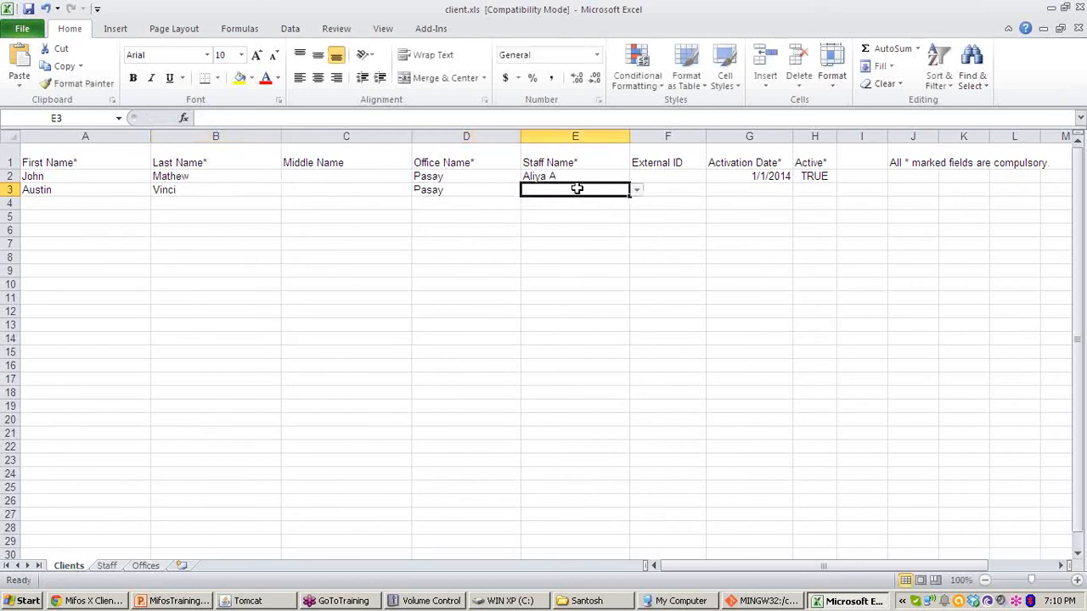
pyautogui.click(637, 192)
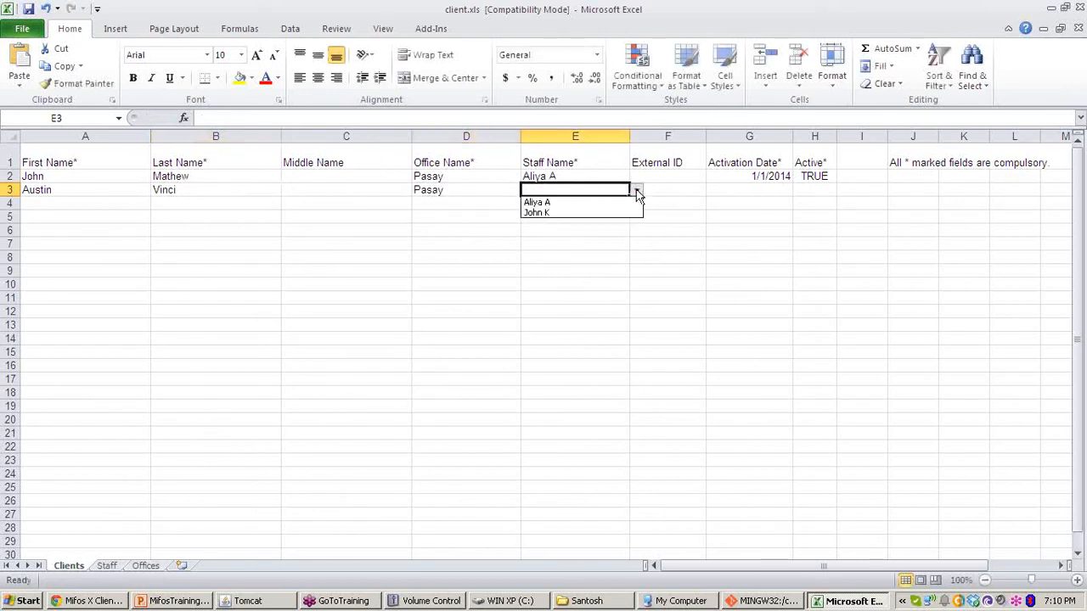
pyautogui.click(574, 202)
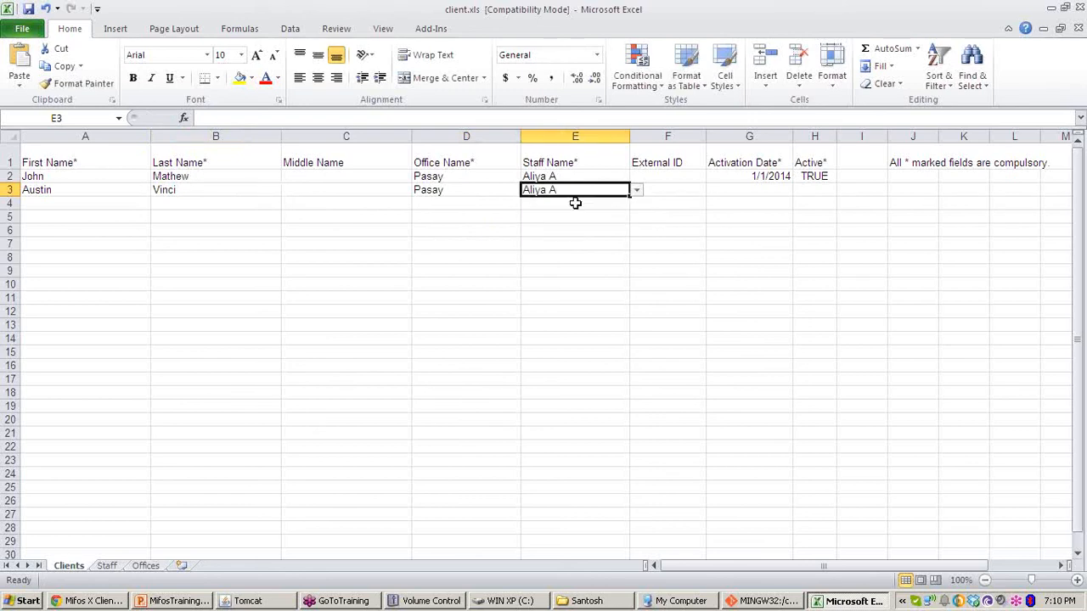
# Step: Enter activation date 1/2/2014 in G3 and set H3 Active to TRUE
pyautogui.doubleClick(764, 190)
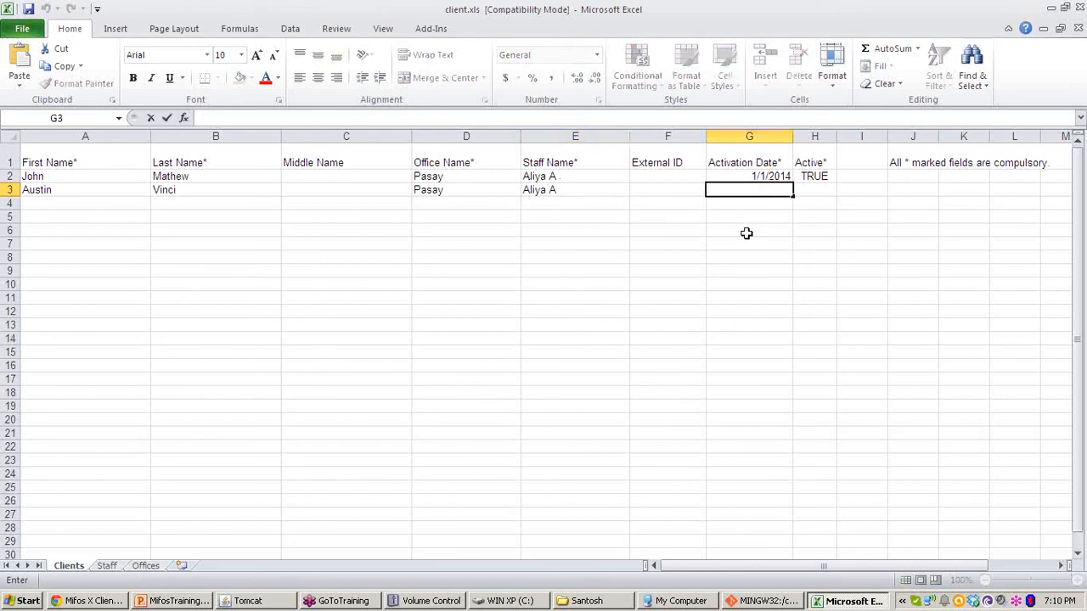
pyautogui.write('1/2/2')
pyautogui.write('014')
pyautogui.click(782, 206)
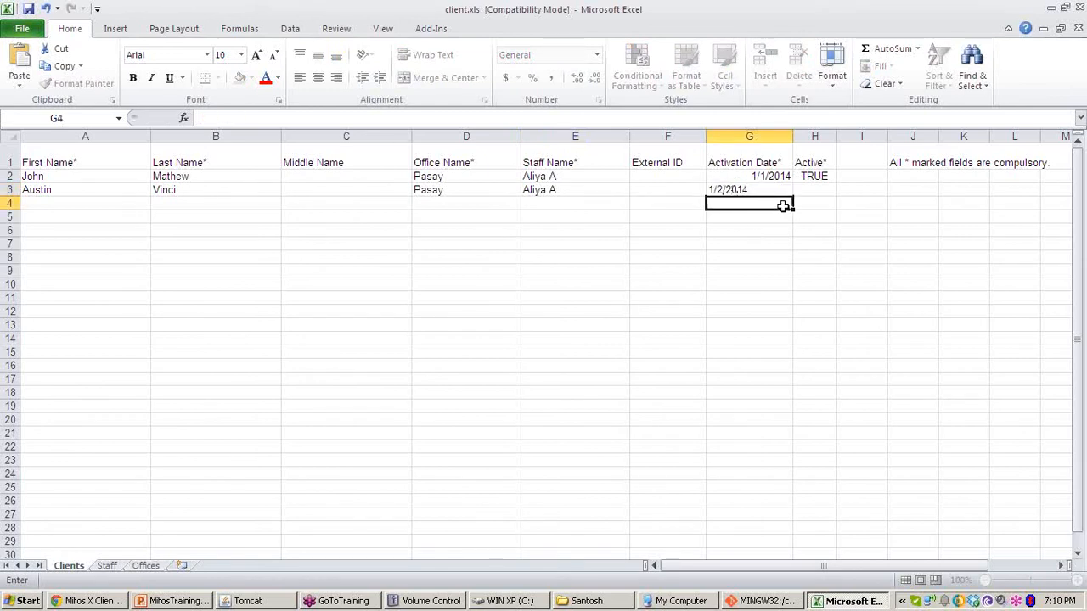
pyautogui.click(766, 189)
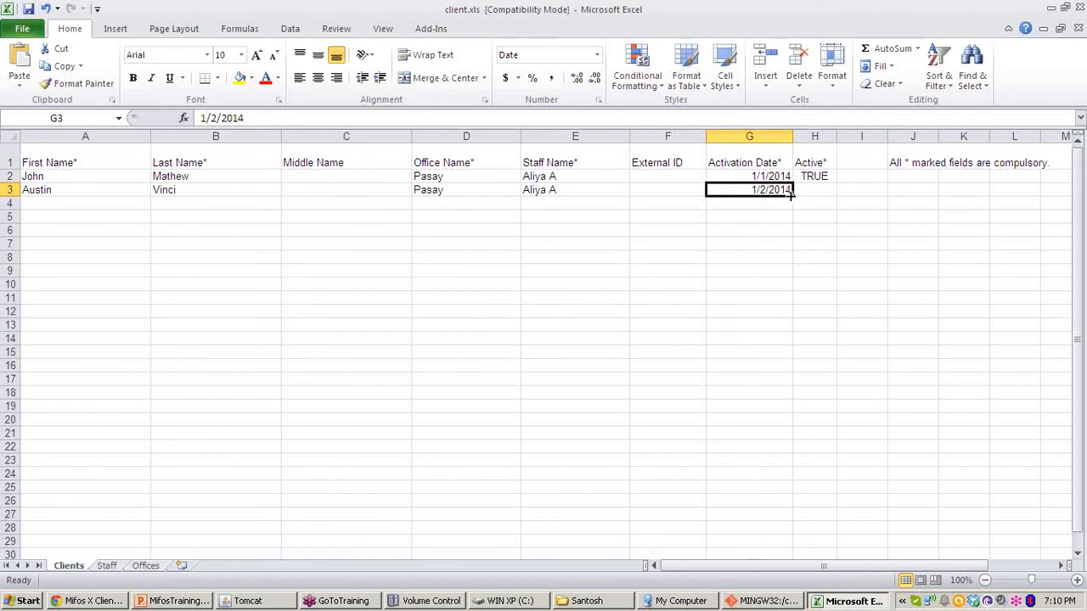
pyautogui.click(832, 189)
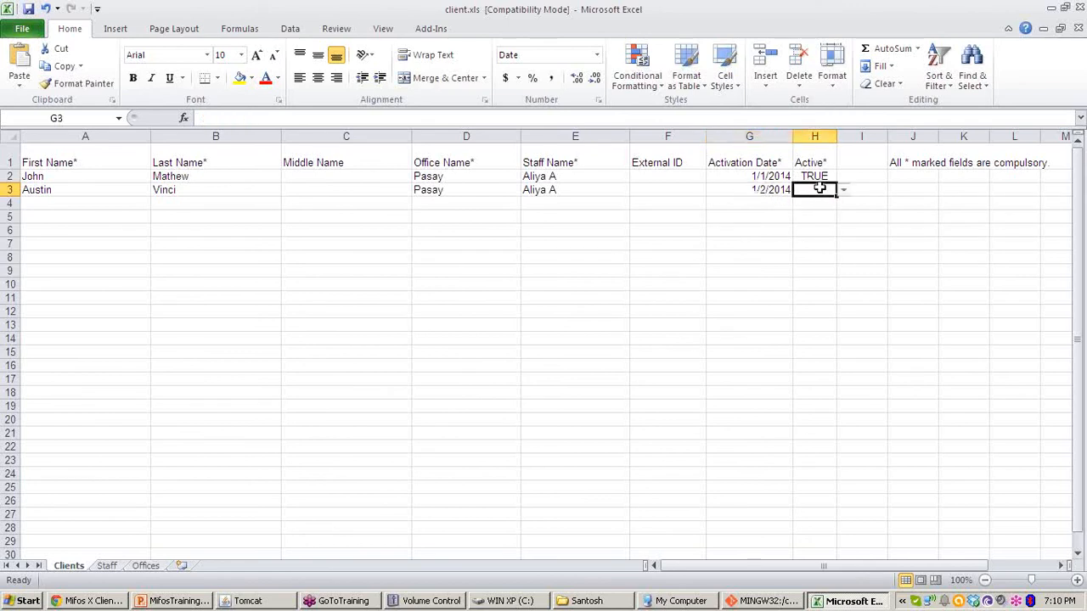
pyautogui.click(843, 191)
pyautogui.click(792, 202)
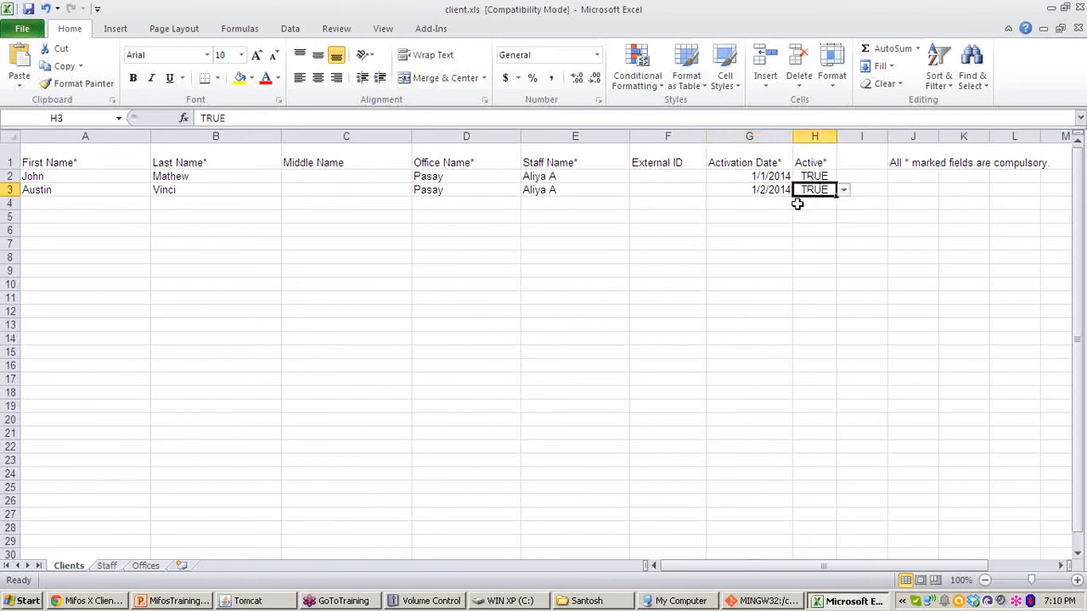
pyautogui.doubleClick(58, 200)
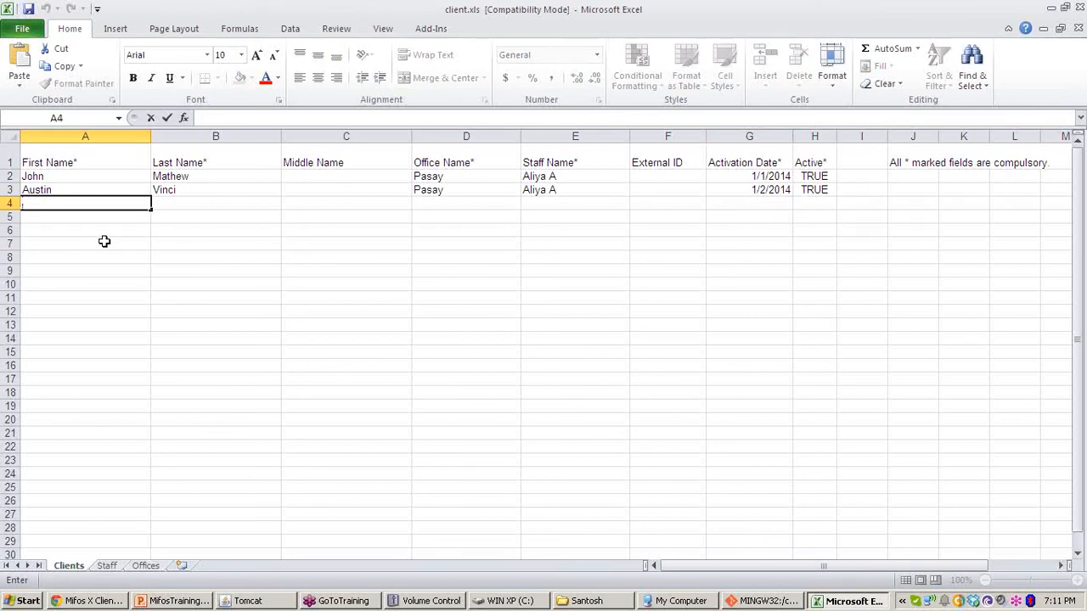
# Step: Enter the third client's first name in A4 and last name in B4
pyautogui.write('Barney')
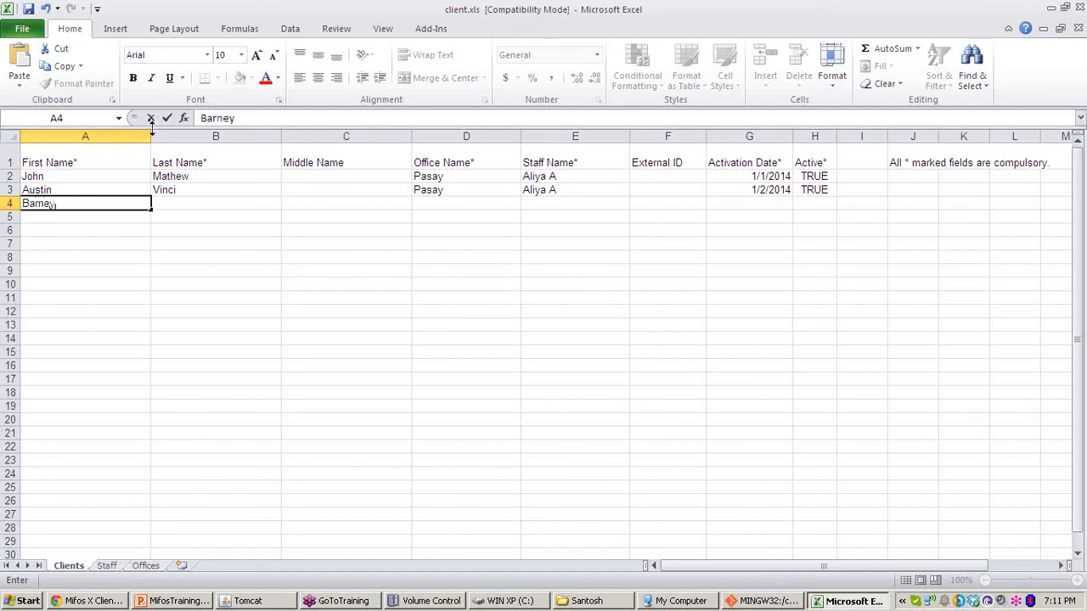
pyautogui.click(205, 204)
pyautogui.write('W')
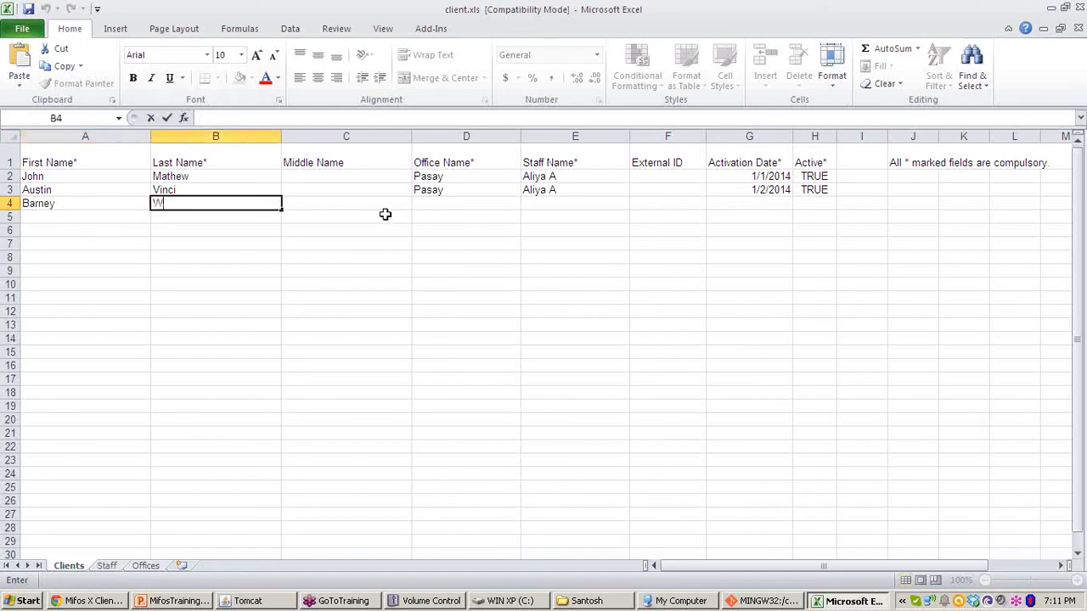
pyautogui.write('ilson')
pyautogui.click(461, 214)
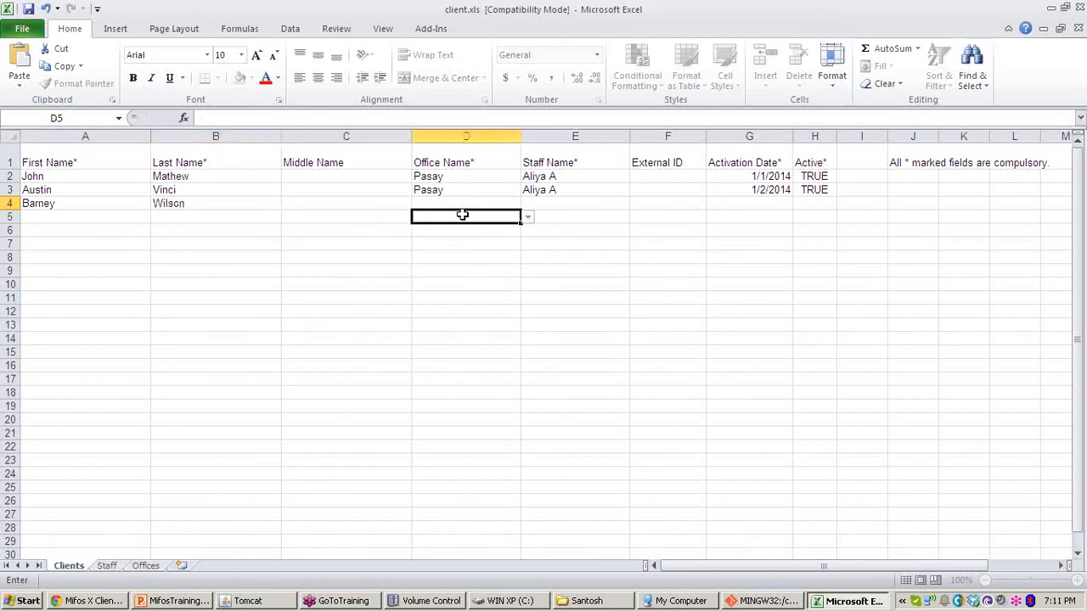
# Step: Set D4 to Pasay and E4 to the first listed staff member
pyautogui.click(473, 203)
pyautogui.click(527, 205)
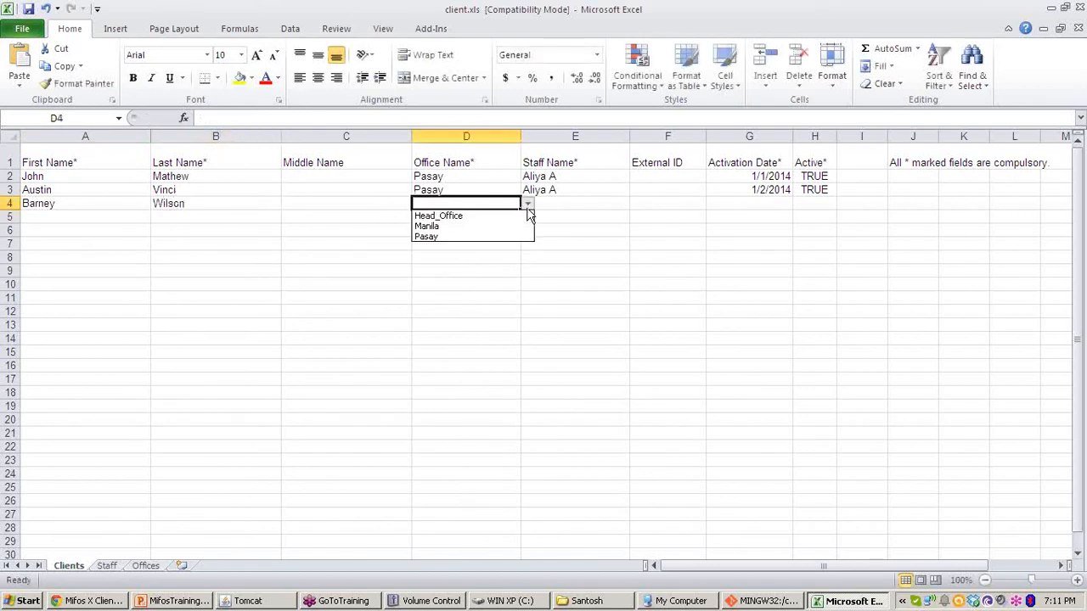
pyautogui.click(478, 237)
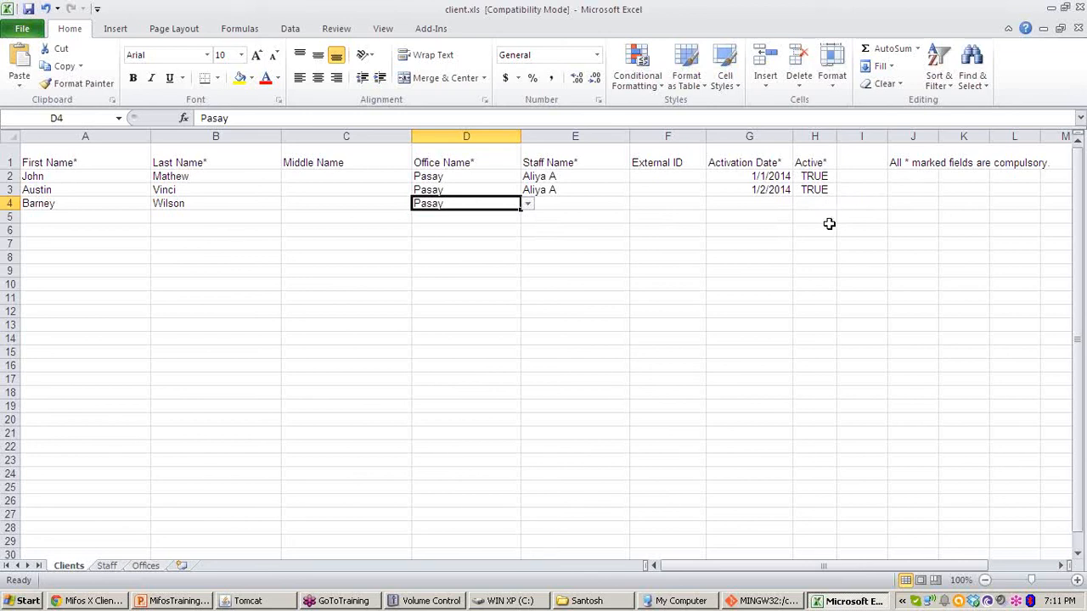
pyautogui.click(611, 207)
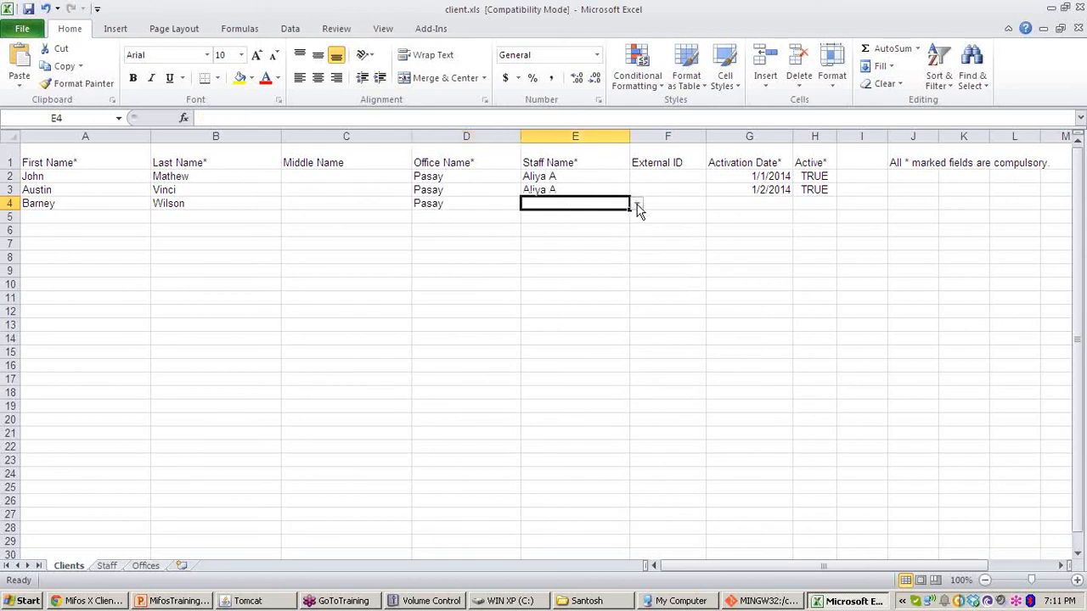
pyautogui.click(638, 206)
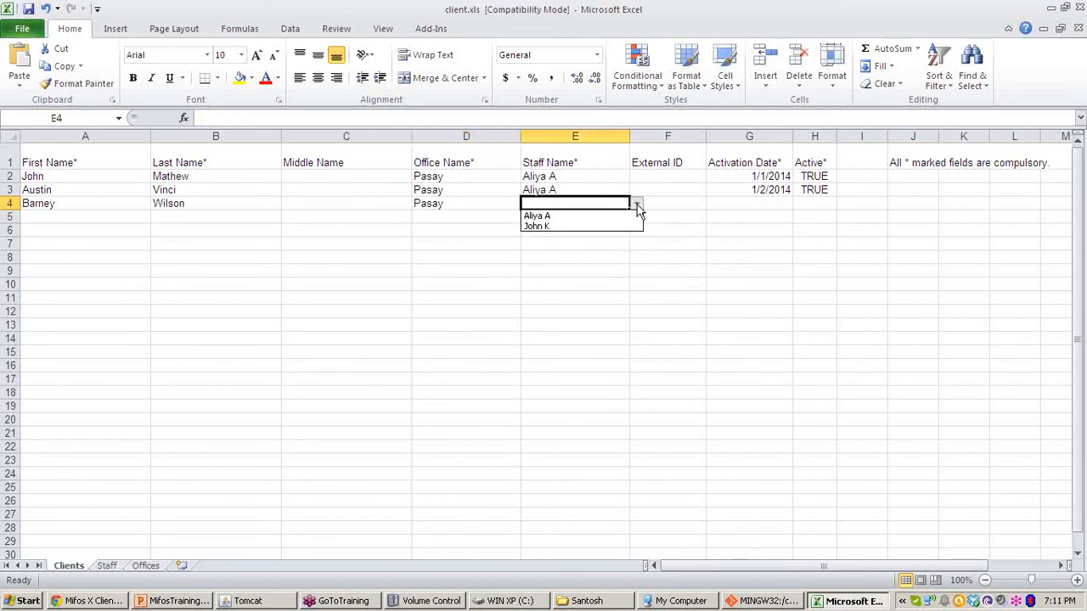
pyautogui.click(568, 217)
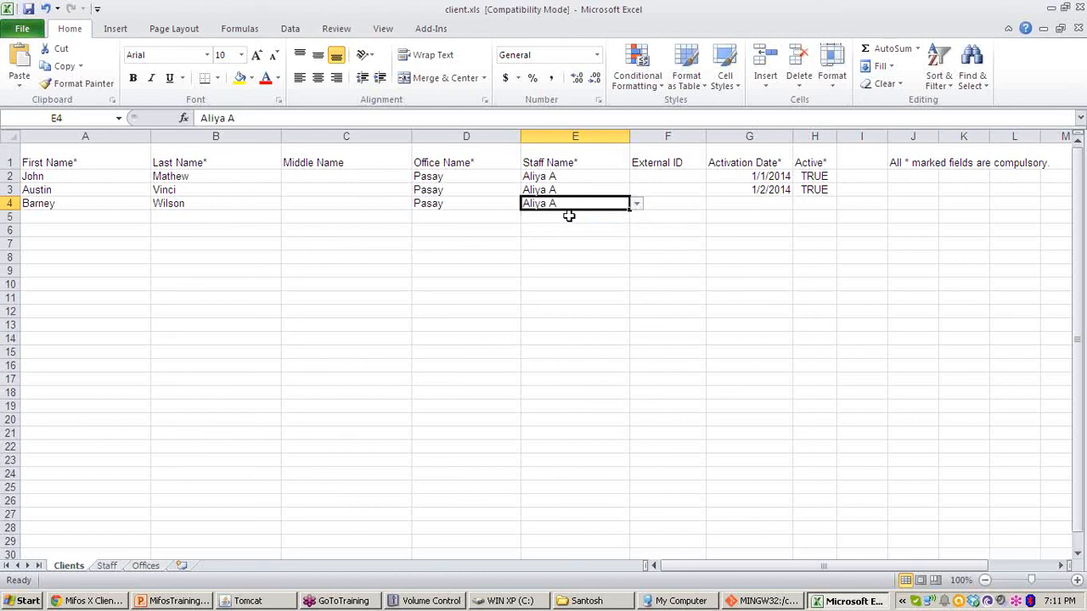
# Step: Enter activation date 1/2/2014 in G4 and set H4 Active to TRUE
pyautogui.click(762, 203)
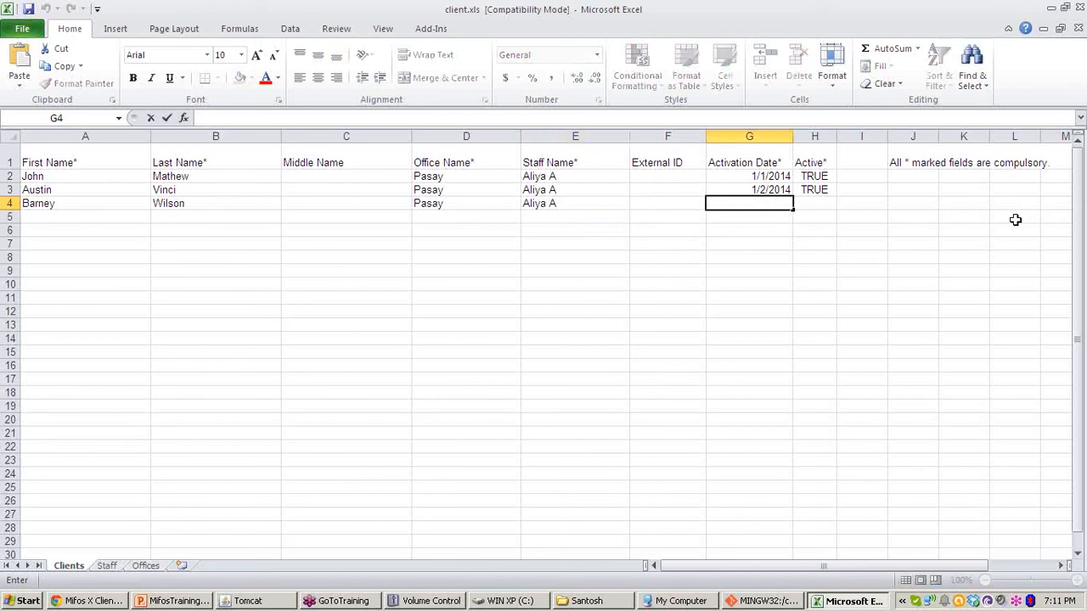
pyautogui.write('1/2/2014')
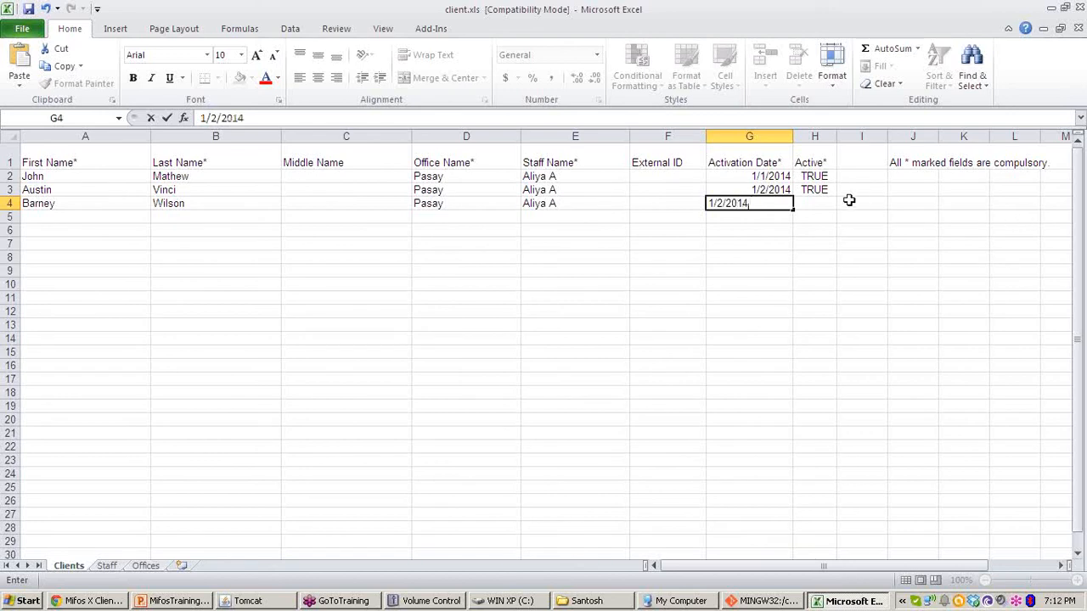
pyautogui.click(826, 205)
pyautogui.click(843, 204)
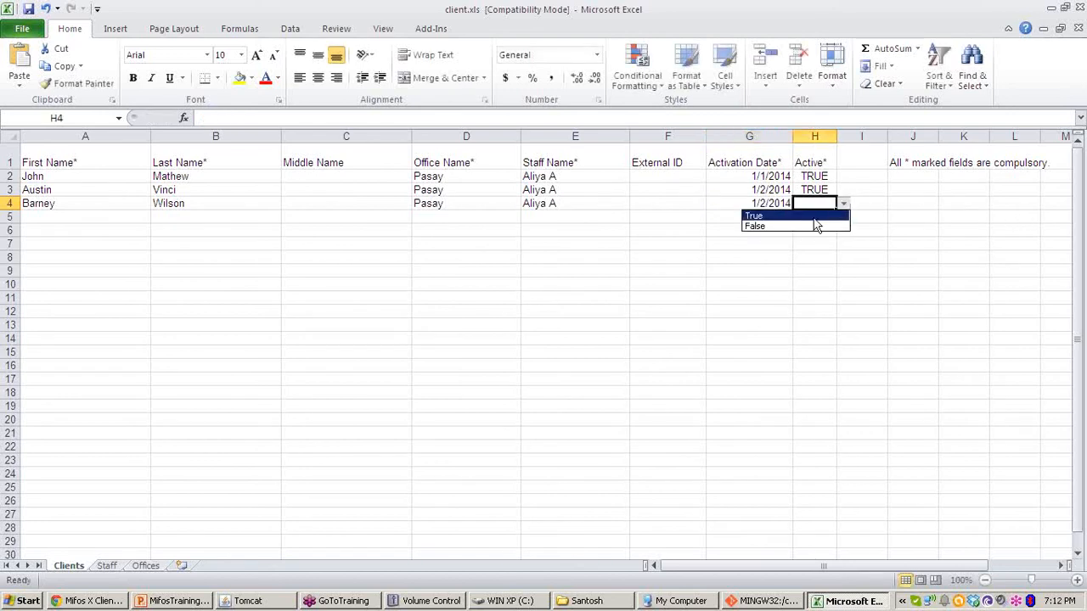
pyautogui.click(790, 213)
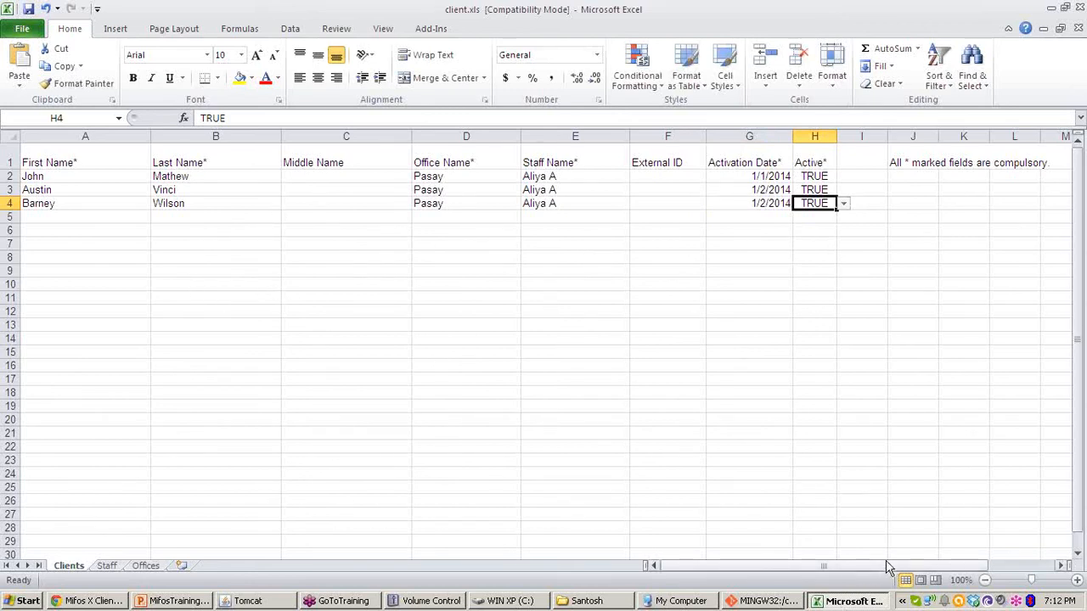
pyautogui.moveTo(890, 567); pyautogui.dragTo(925, 567)
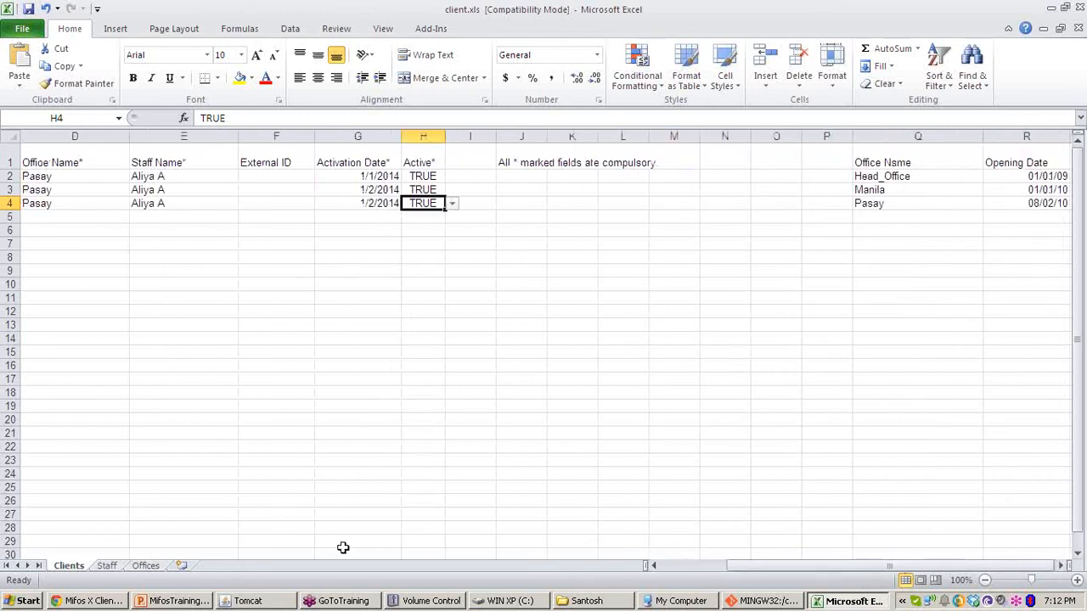
# Step: Check the Offices and Staff sheets, then return to the Clients sheet
pyautogui.click(151, 567)
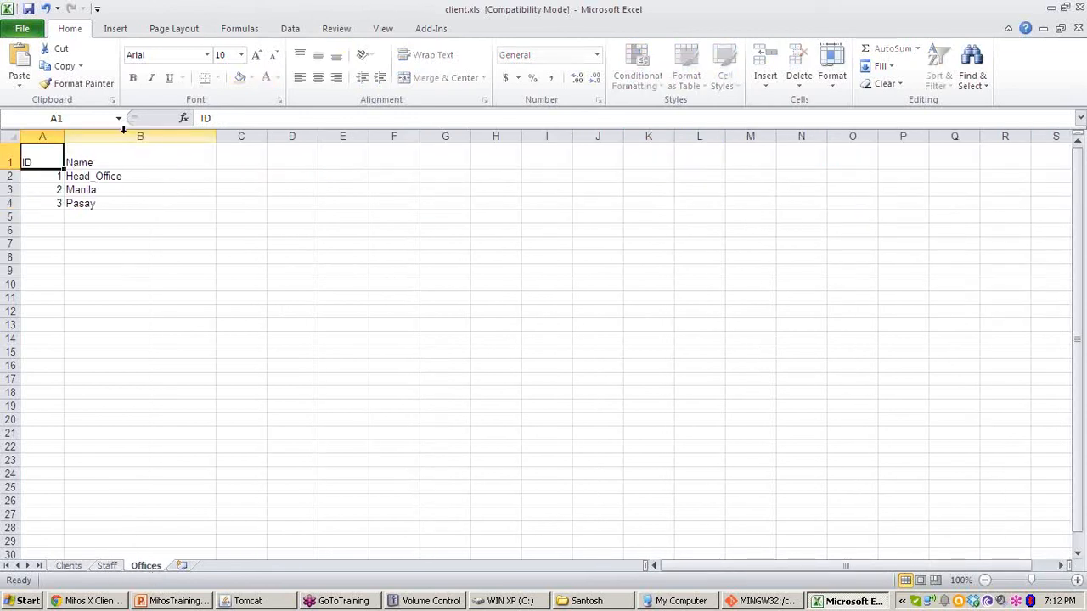
pyautogui.click(107, 566)
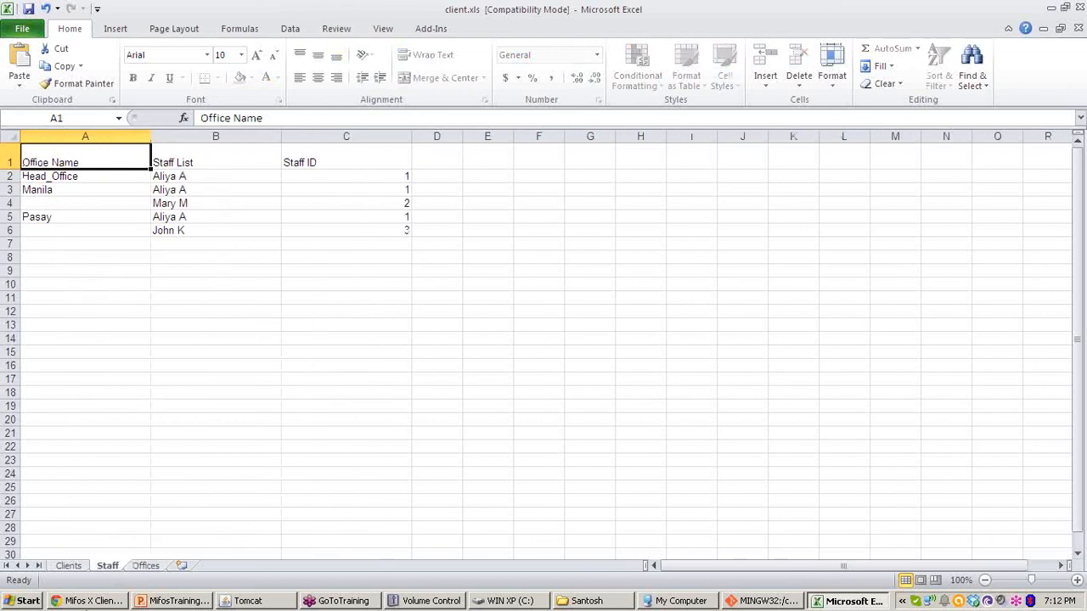
pyautogui.click(73, 569)
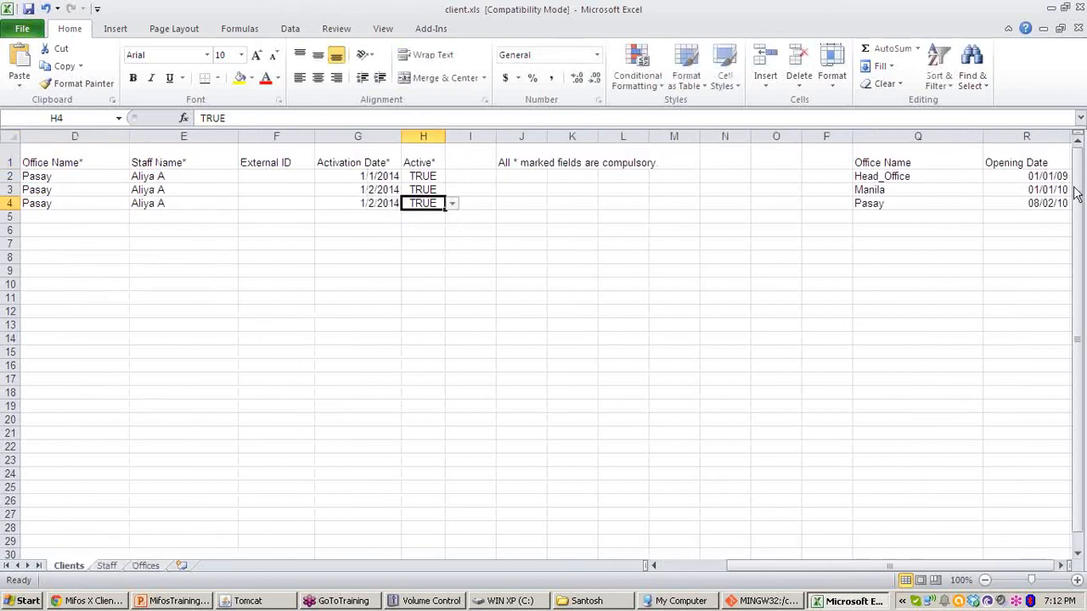
# Step: Save client.xls with the three completed client rows
pyautogui.click(1064, 8)
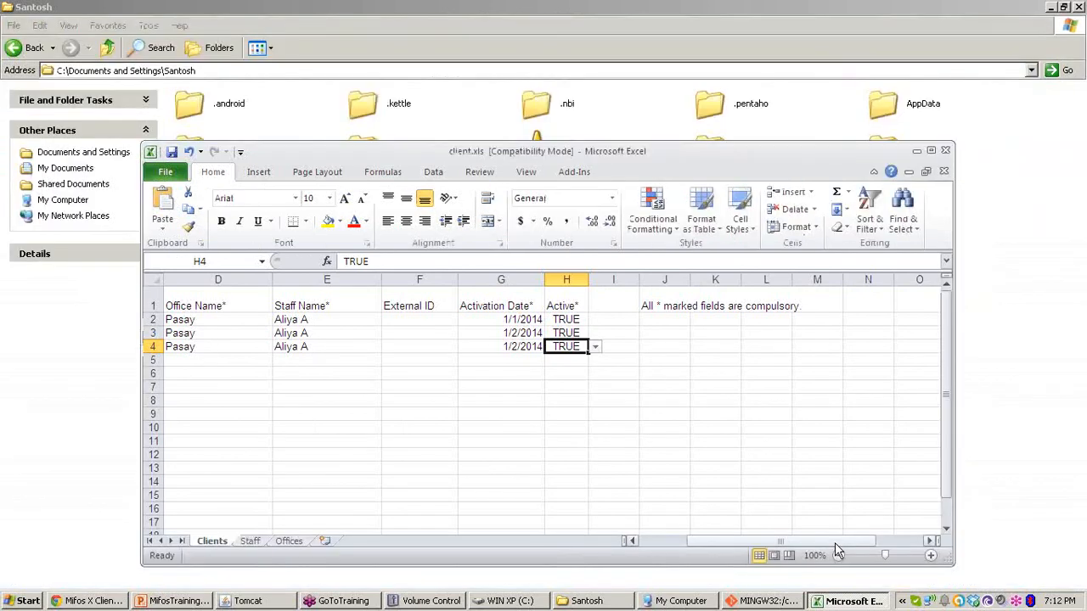
pyautogui.moveTo(835, 543); pyautogui.dragTo(594, 556)
pyautogui.click(932, 151)
pyautogui.click(29, 10)
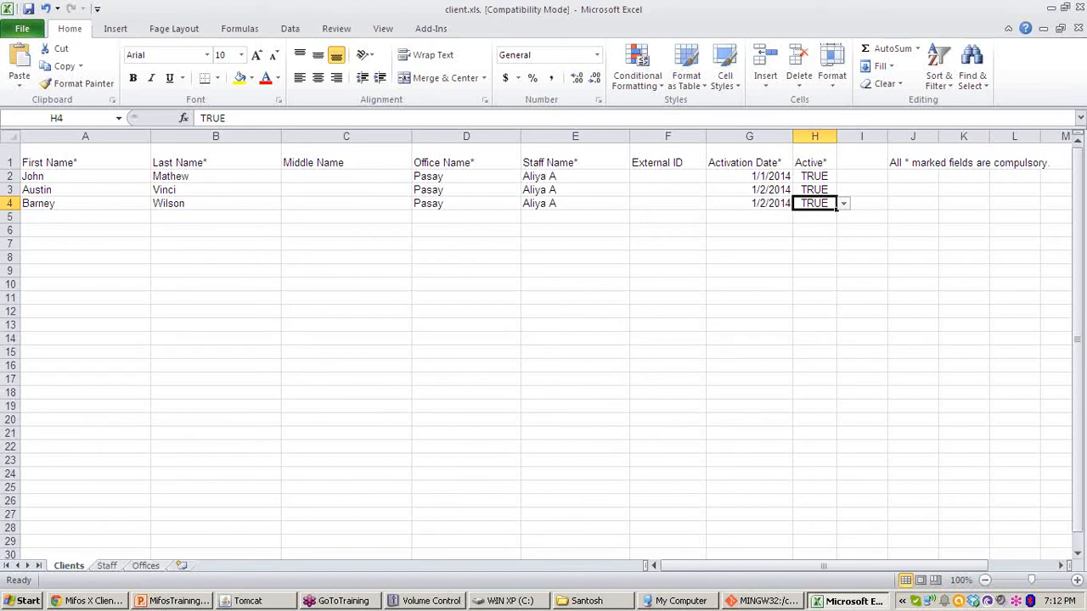
pyautogui.click(96, 602)
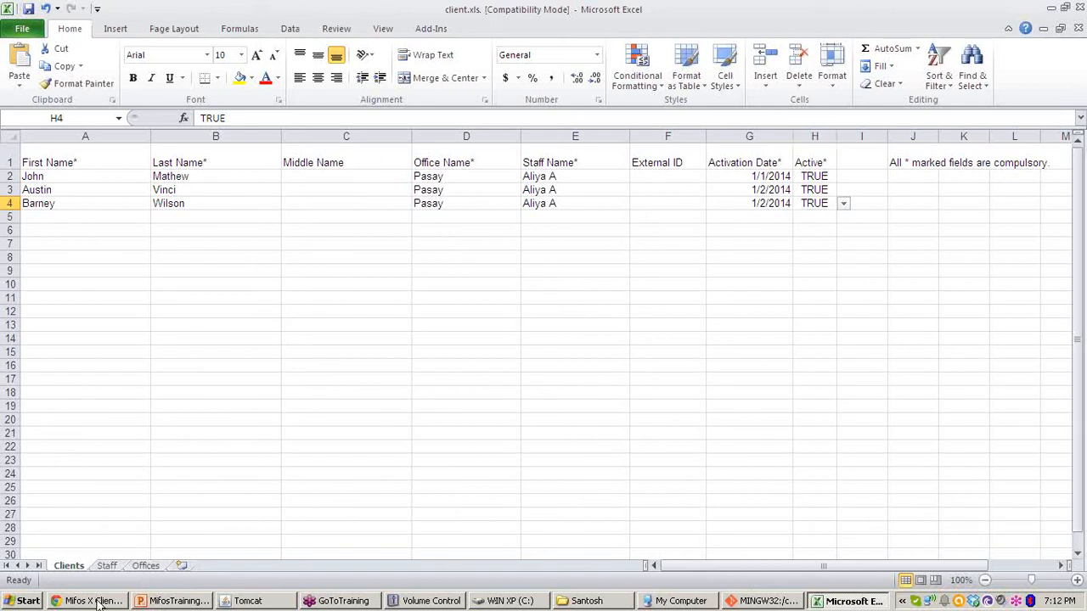
pyautogui.click(96, 602)
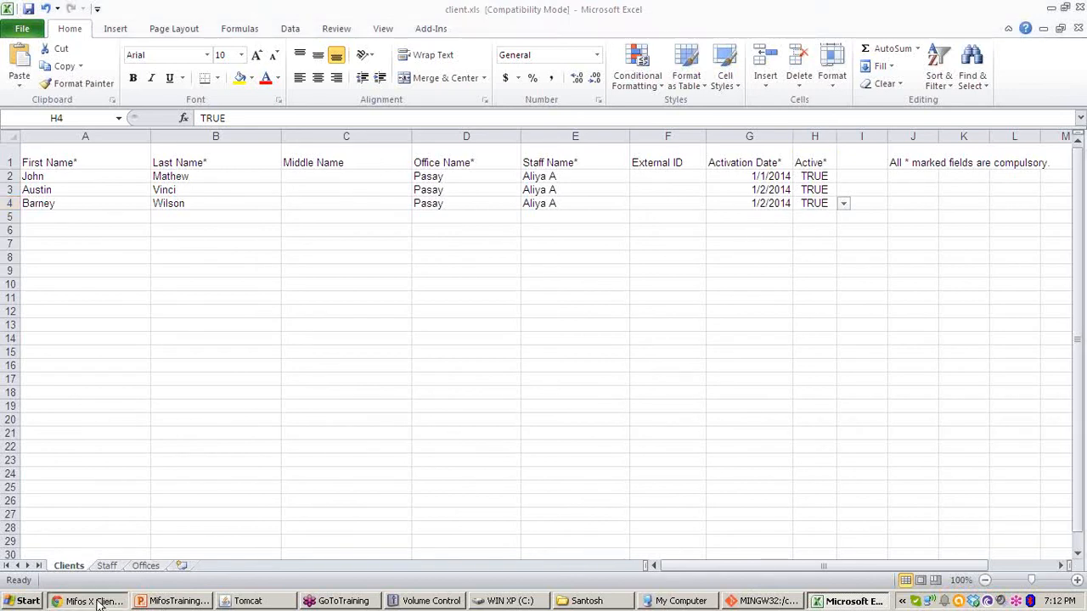
# Step: Submit client.xls as the clients upload and confirm the 'Import complete' message
pyautogui.click(96, 603)
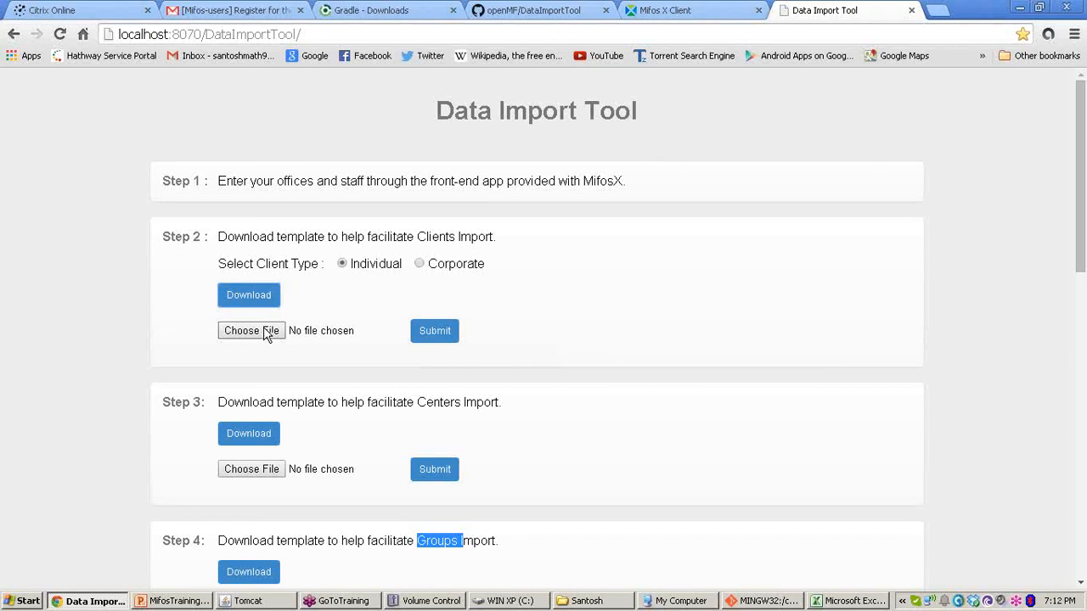
pyautogui.click(265, 331)
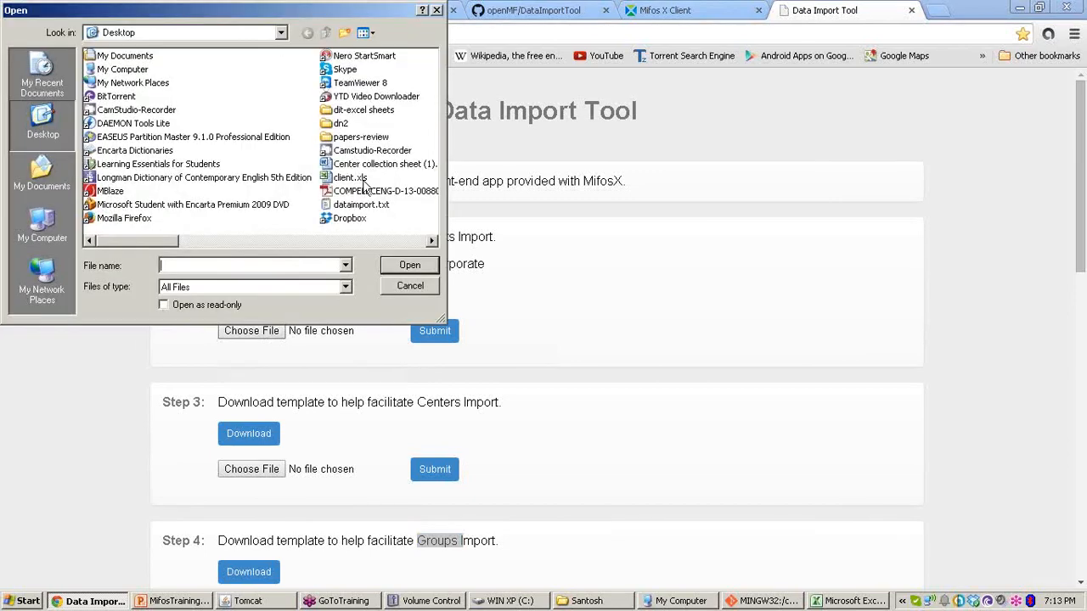
pyautogui.doubleClick(360, 179)
pyautogui.click(430, 334)
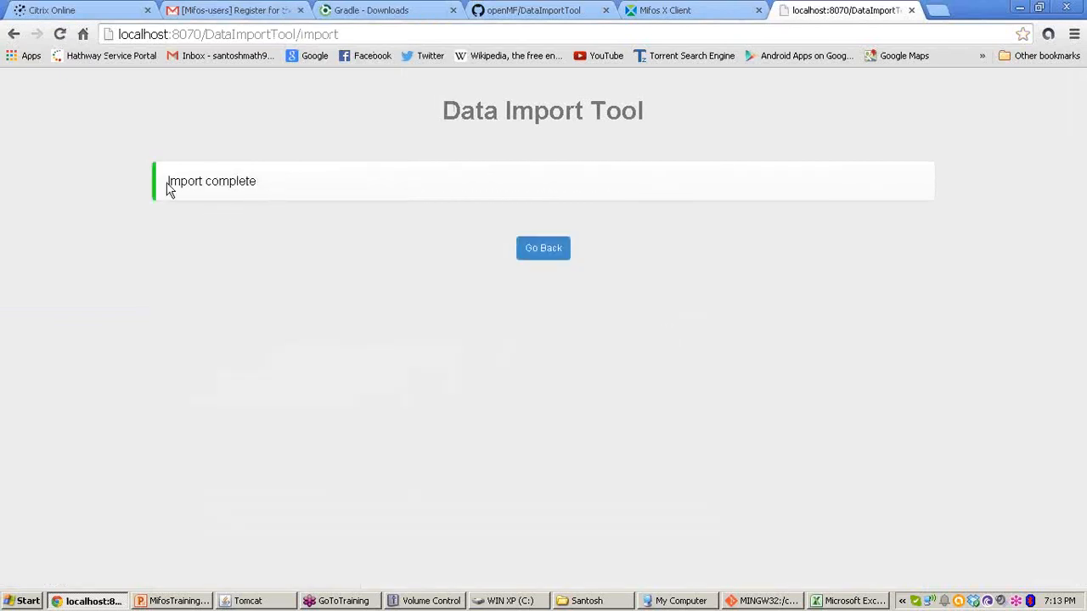
pyautogui.moveTo(169, 181); pyautogui.dragTo(274, 184)
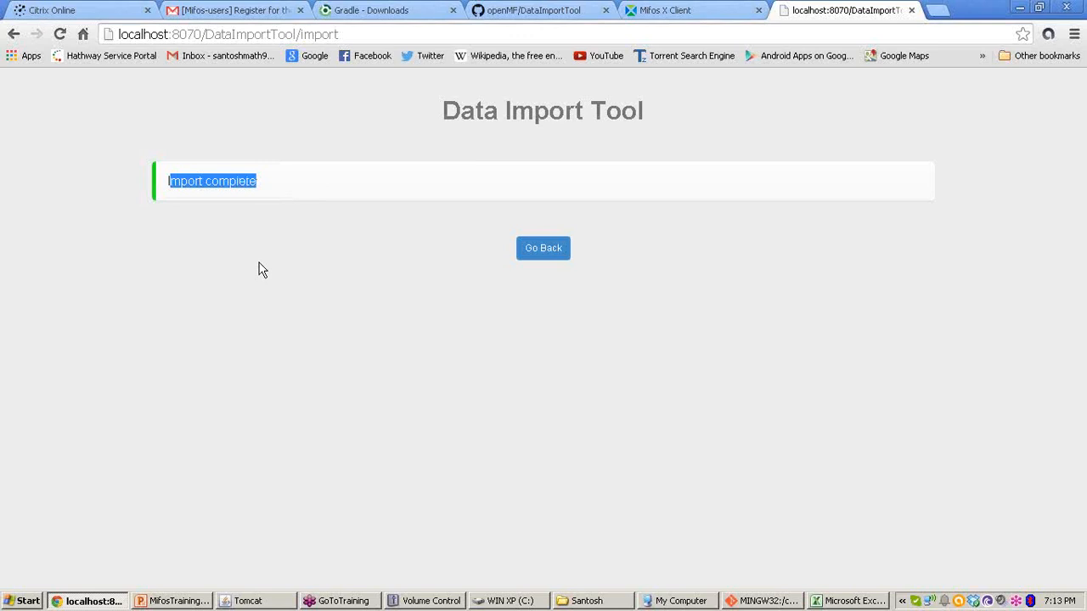
pyautogui.moveTo(168, 181); pyautogui.dragTo(262, 183)
pyautogui.click(836, 602)
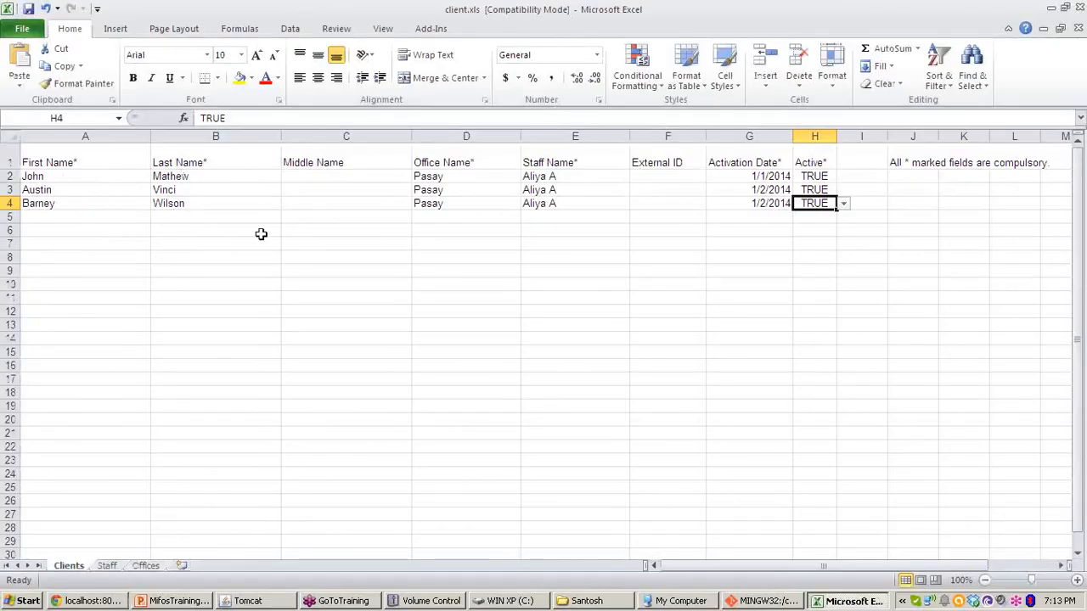
pyautogui.click(77, 601)
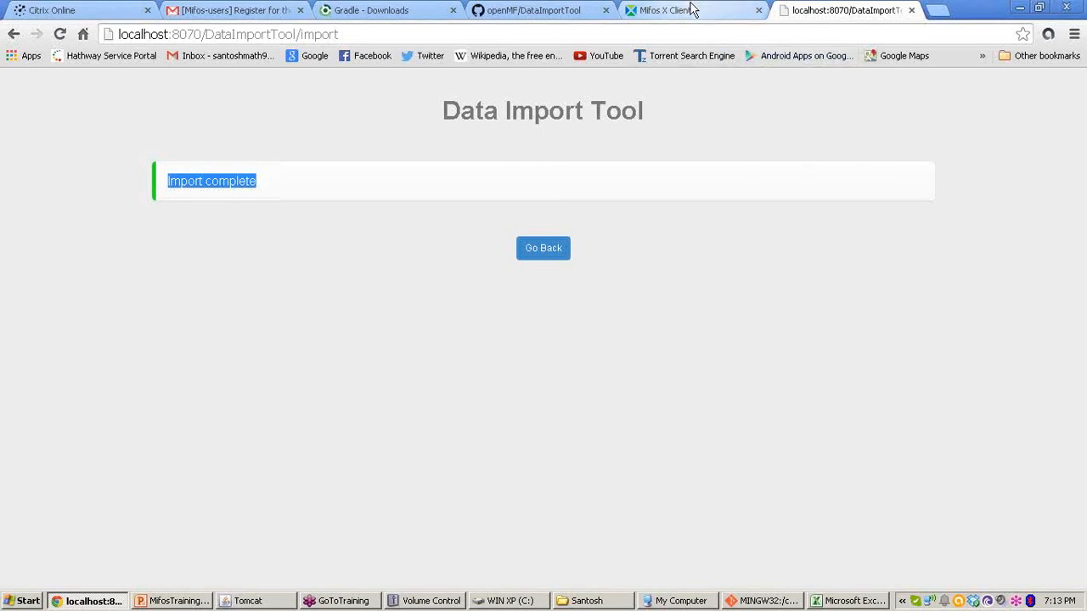
# Step: Page through Mifos X's Clients list to confirm the imported Pasay clients appear, then return to client.xls
pyautogui.click(694, 11)
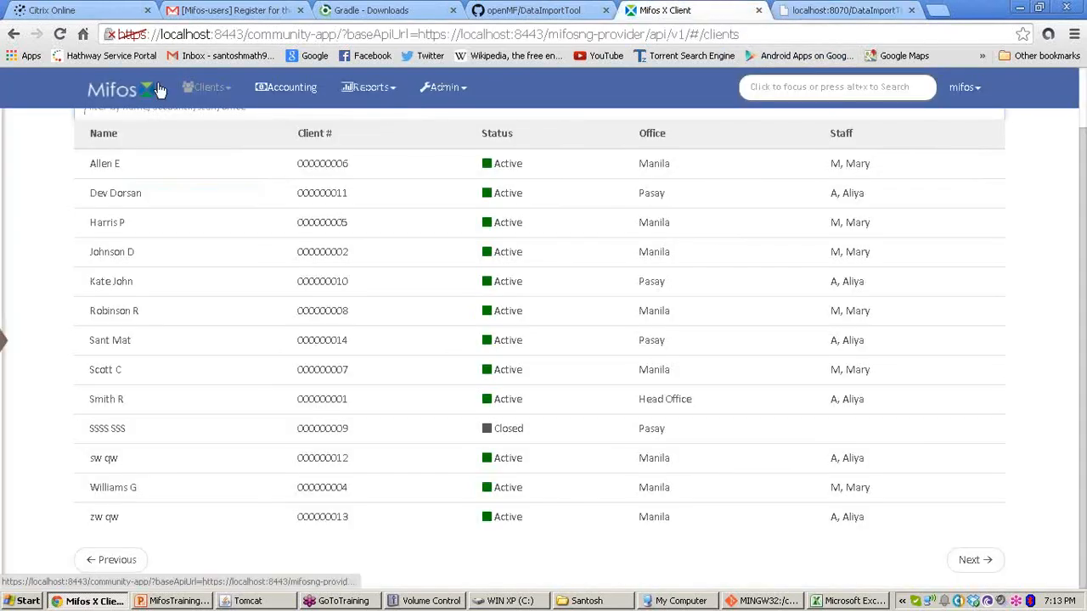
pyautogui.click(213, 92)
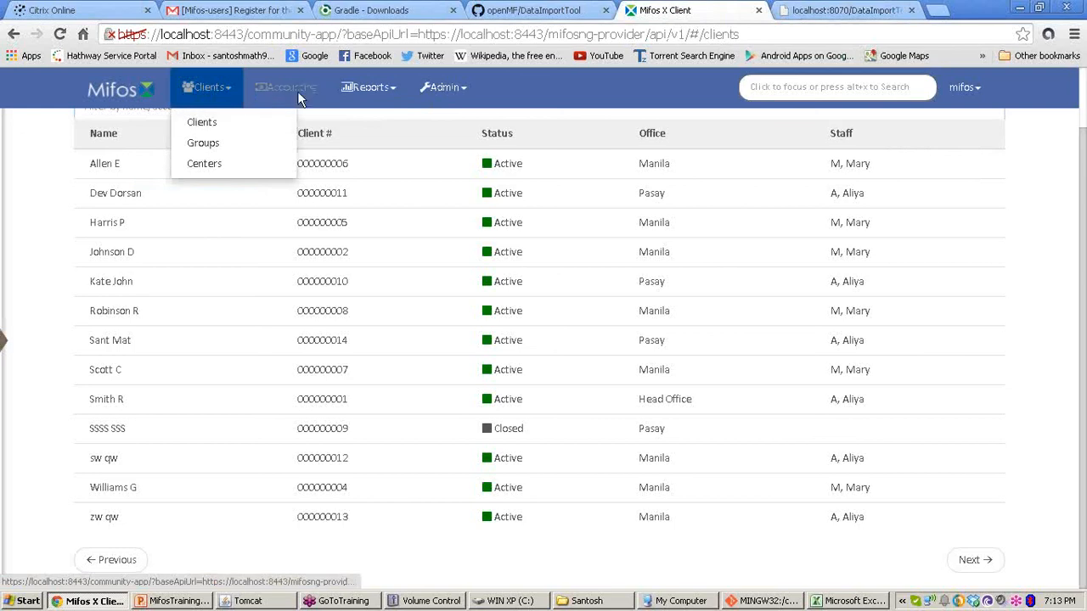
pyautogui.click(299, 99)
pyautogui.click(205, 122)
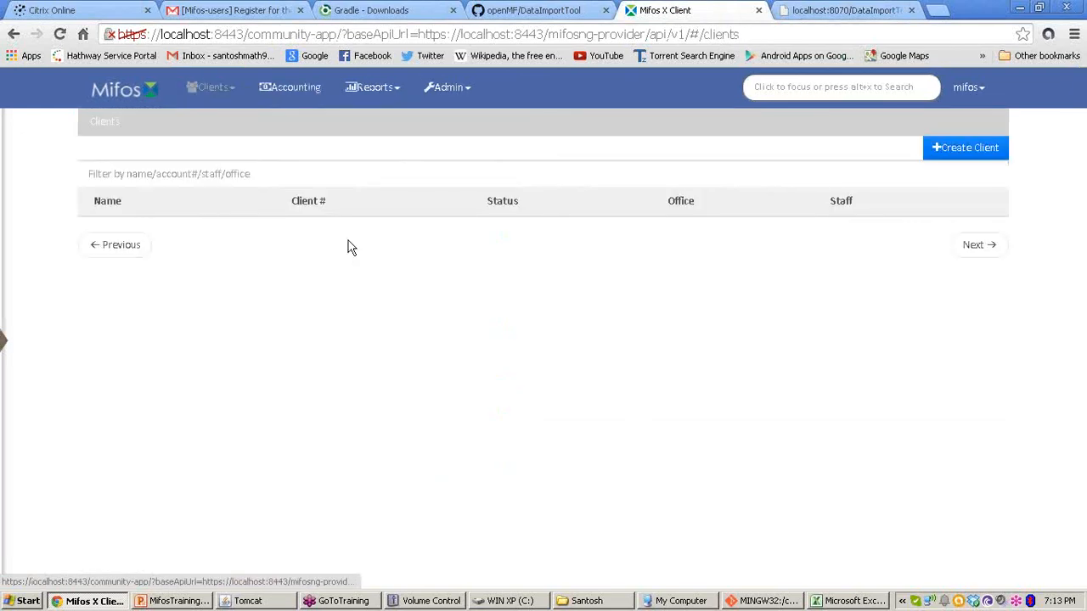
pyautogui.scroll(-1, 217, 405)
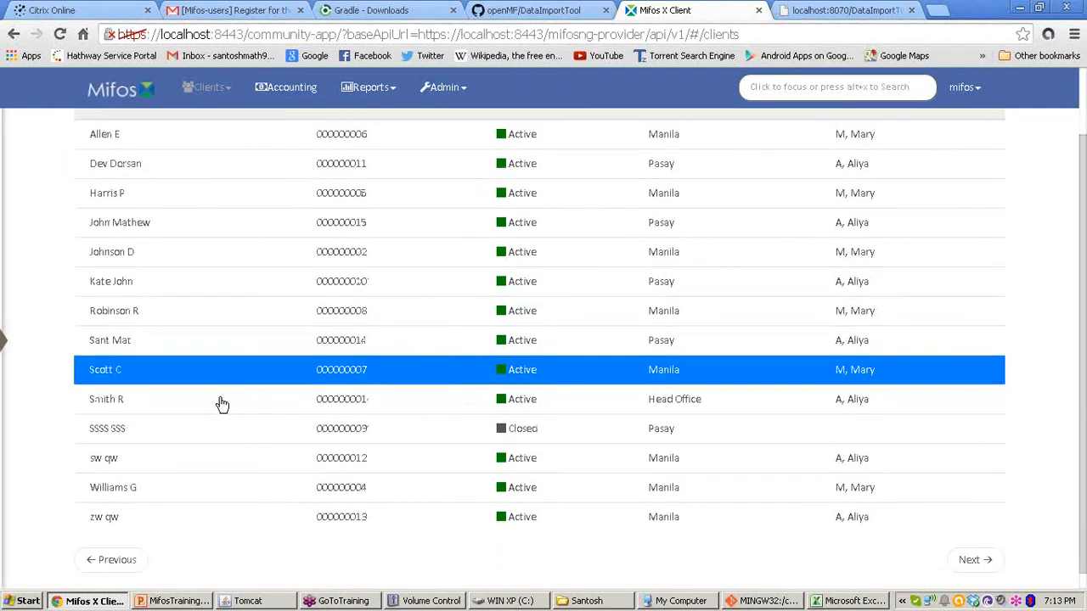
pyautogui.scroll(1, 243, 422)
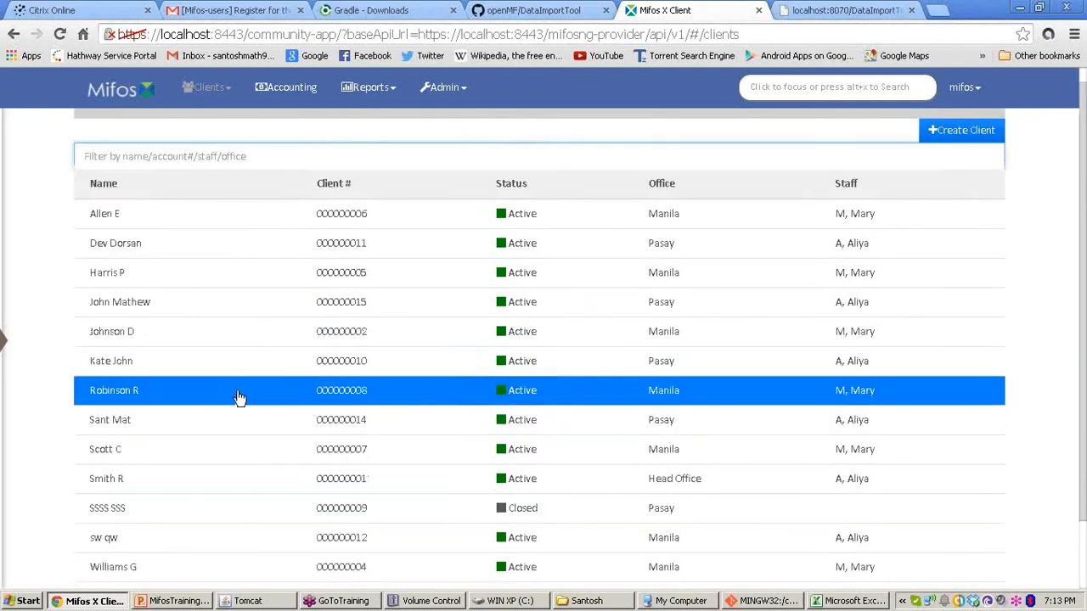
pyautogui.scroll(-1, 242, 399)
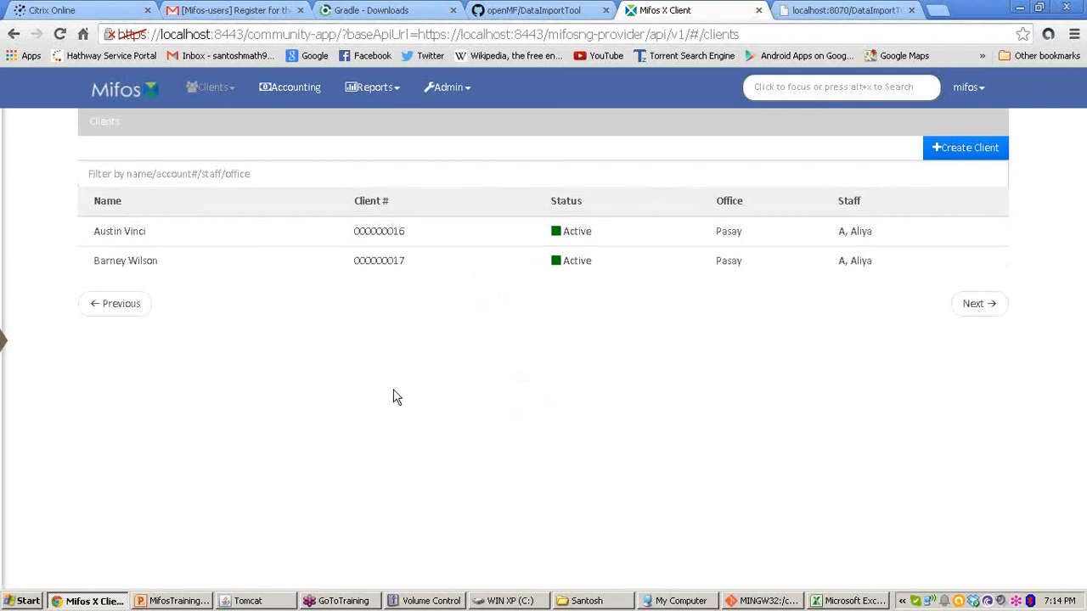
pyautogui.click(117, 304)
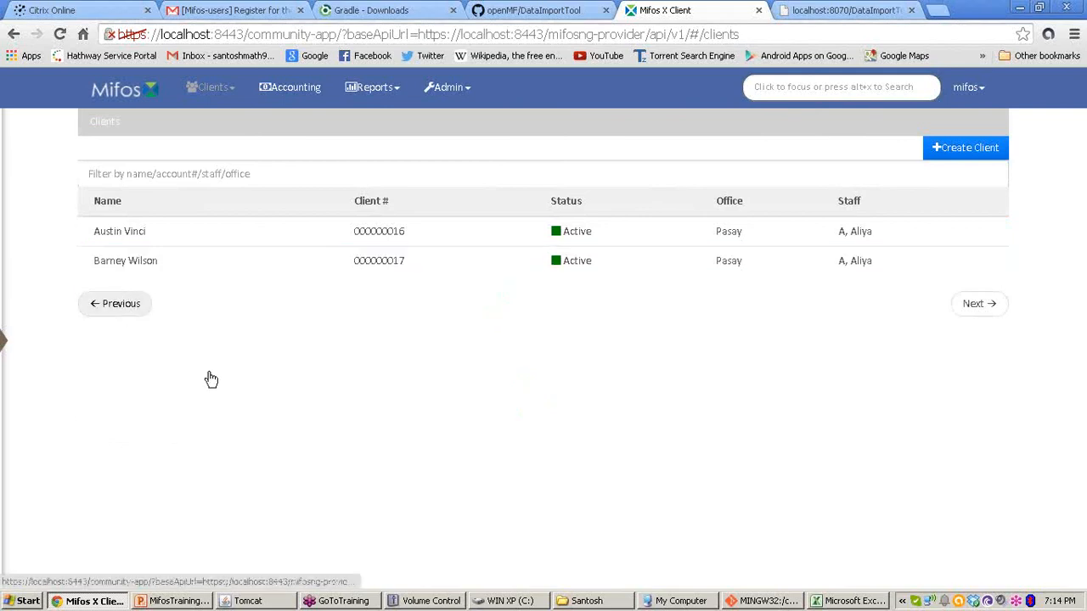
pyautogui.scroll(-3, 216, 383)
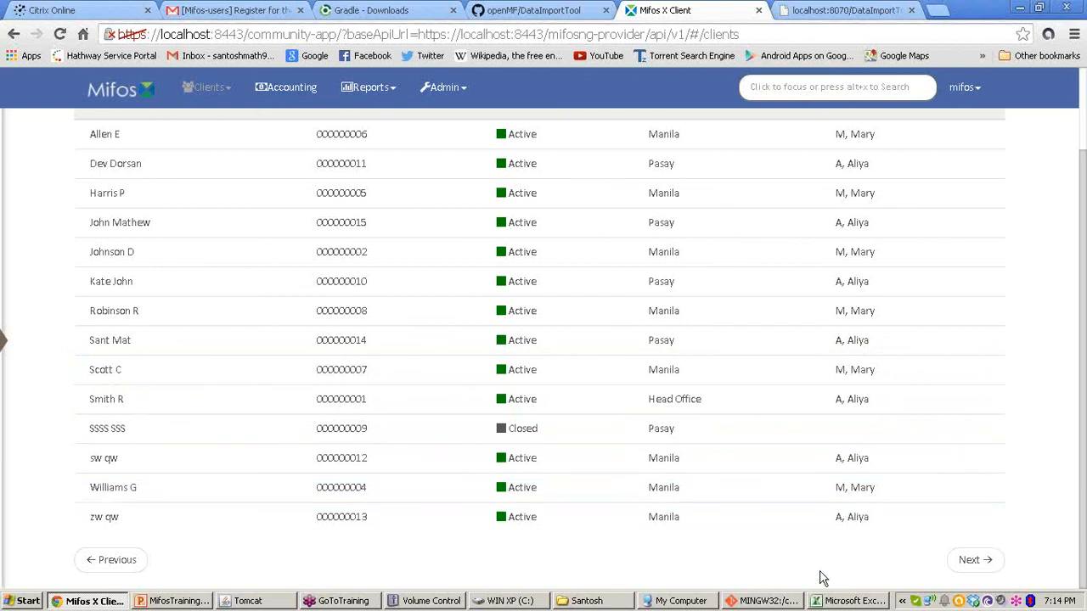
pyautogui.click(843, 603)
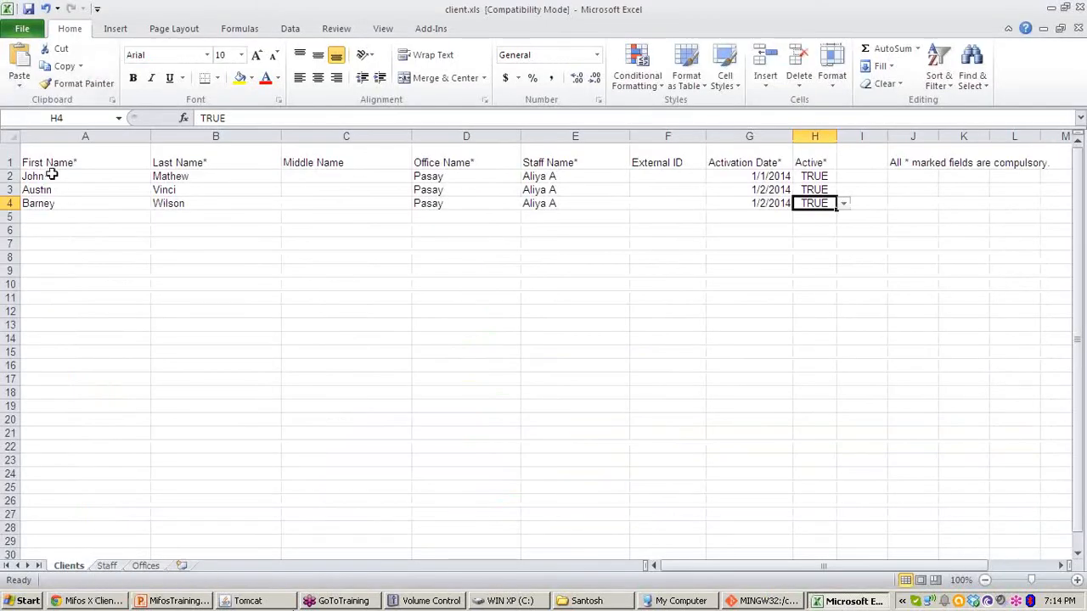
# Step: Check the first client's name in cell A2, then return to the Mifos X clients list
pyautogui.click(52, 174)
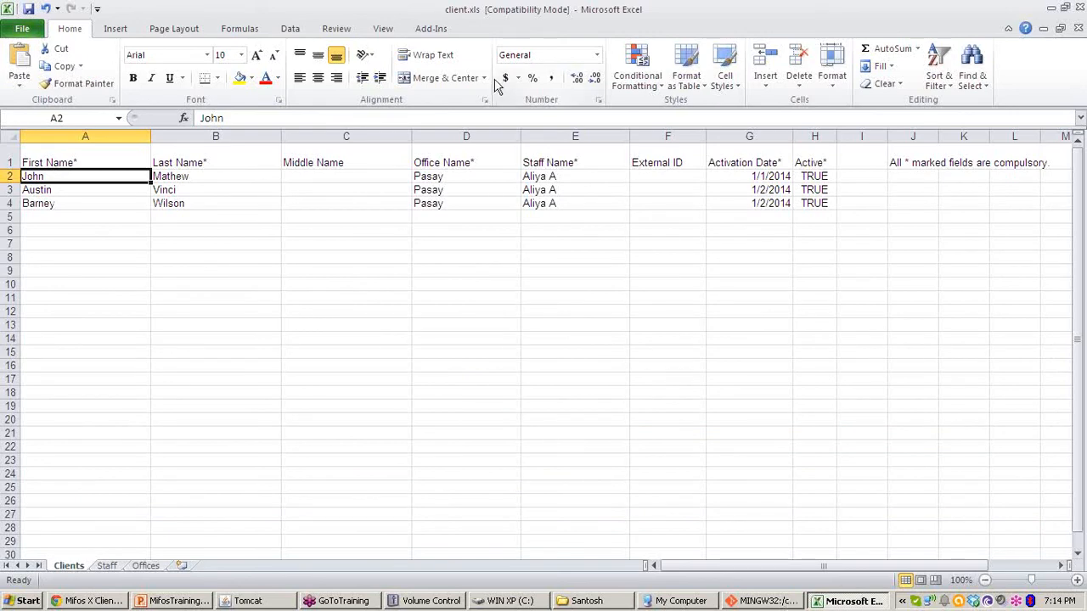
pyautogui.click(87, 601)
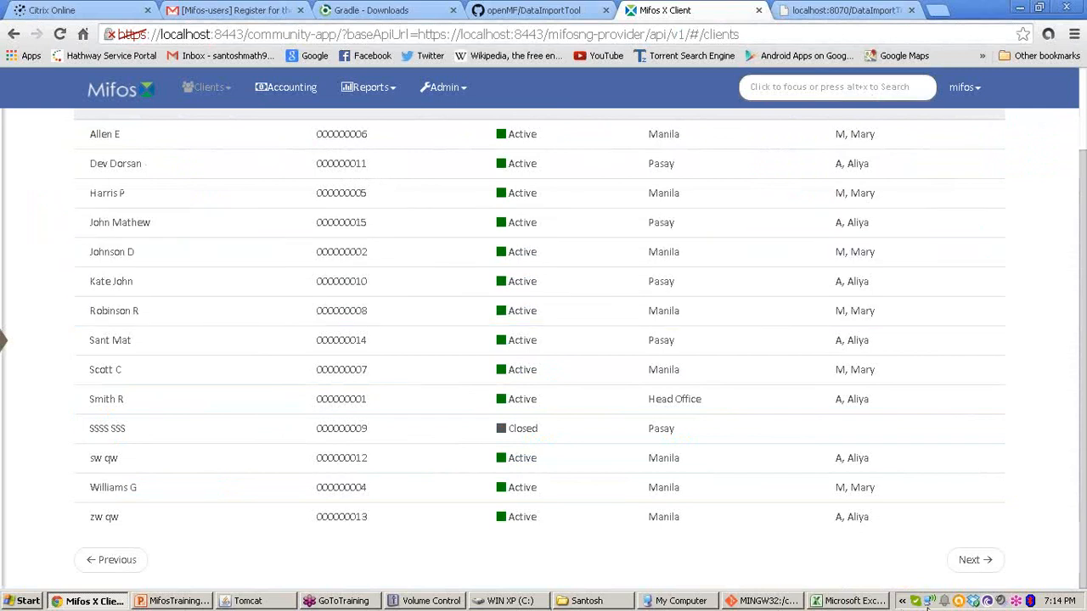
# Step: Show the next clients page with two more imported Pasay clients, then return to the Data Import Tool
pyautogui.click(973, 561)
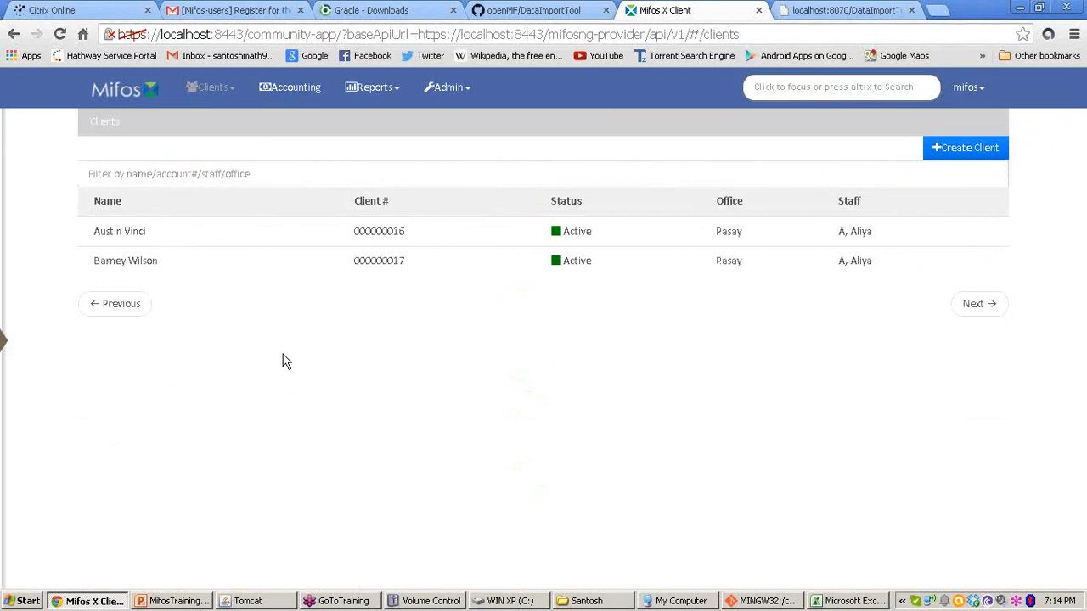
pyautogui.click(567, 9)
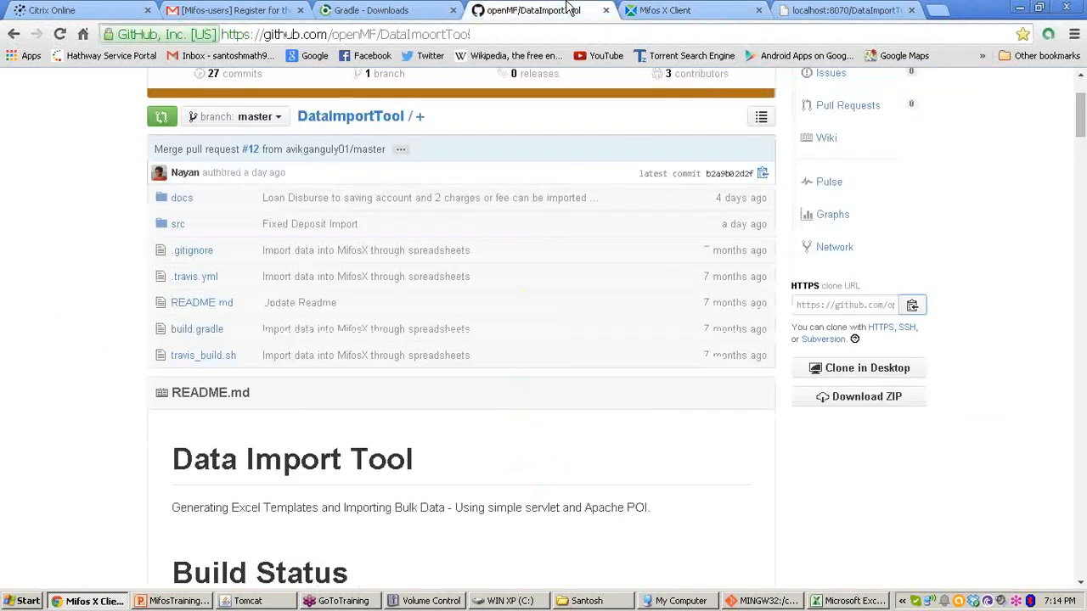
pyautogui.click(807, 9)
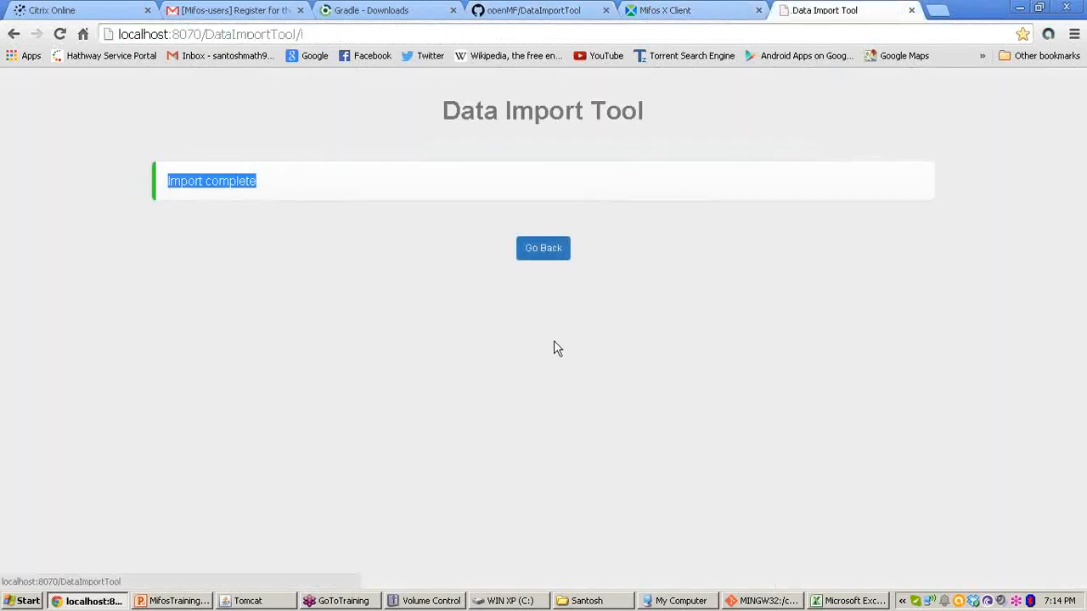
# Step: Go back to the Data Import Tool main page and review the Step 1 template instructions
pyautogui.click(543, 248)
pyautogui.moveTo(218, 182); pyautogui.dragTo(651, 190)
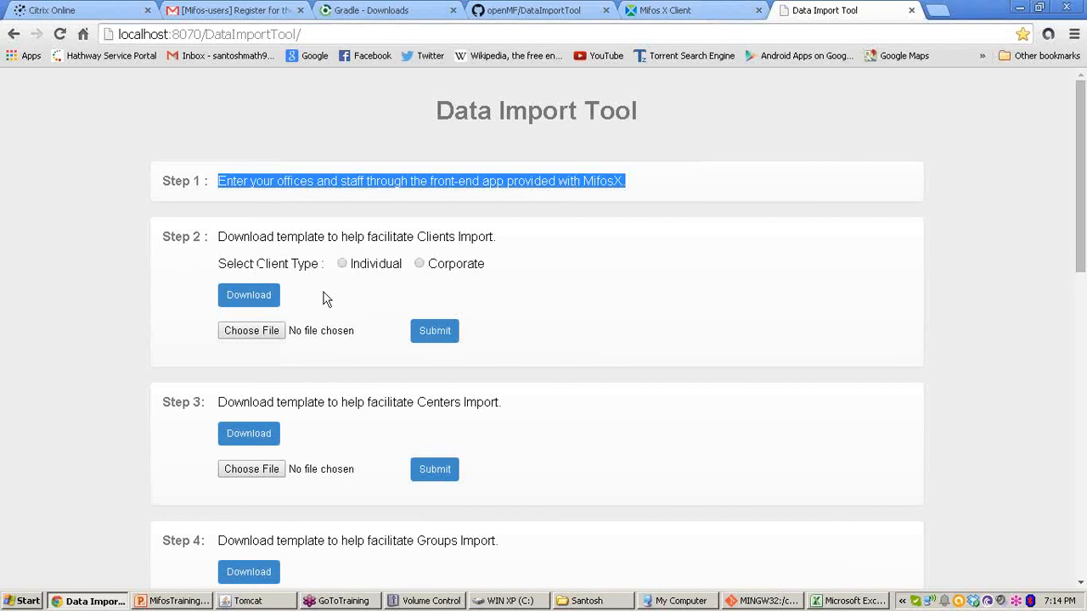
pyautogui.click(849, 601)
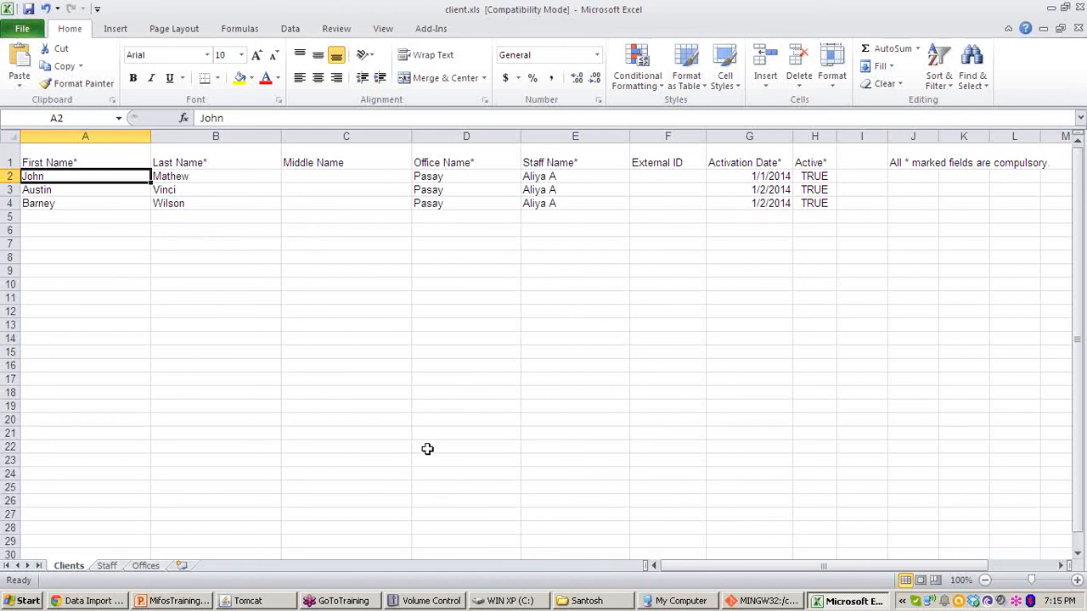
pyautogui.click(100, 601)
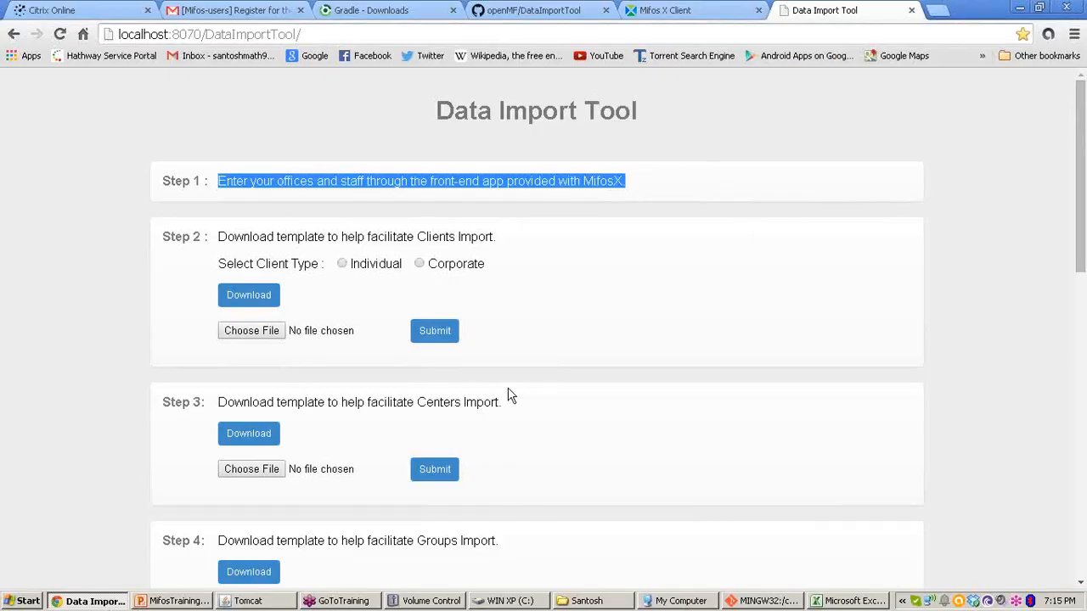
# Step: Download the Centers import template, save it as centers.xls and open it
pyautogui.scroll(-2, 507, 395)
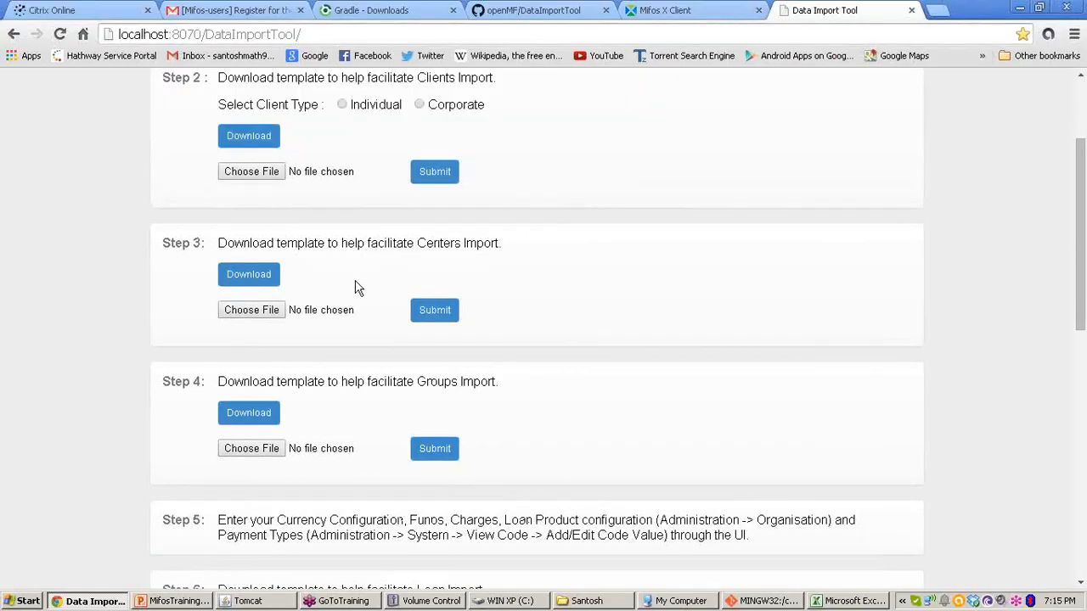
pyautogui.click(249, 276)
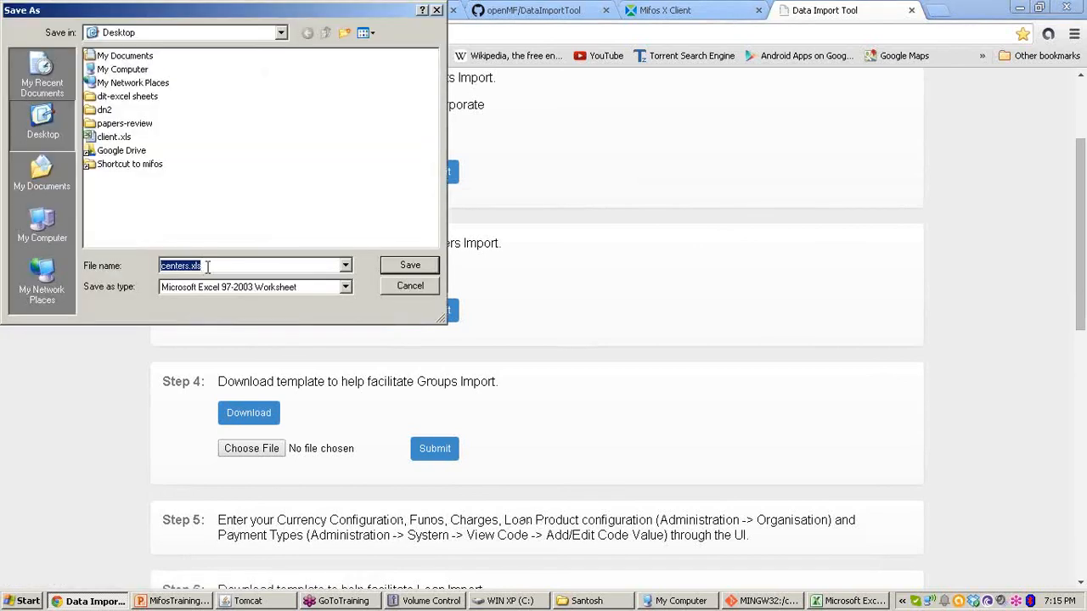
pyautogui.click(422, 268)
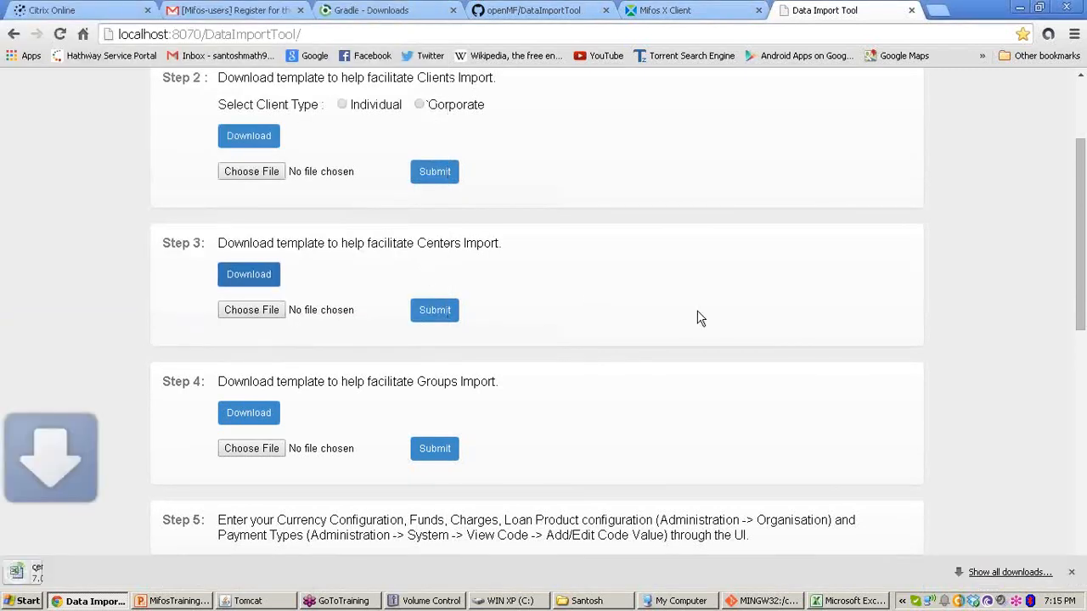
pyautogui.click(100, 580)
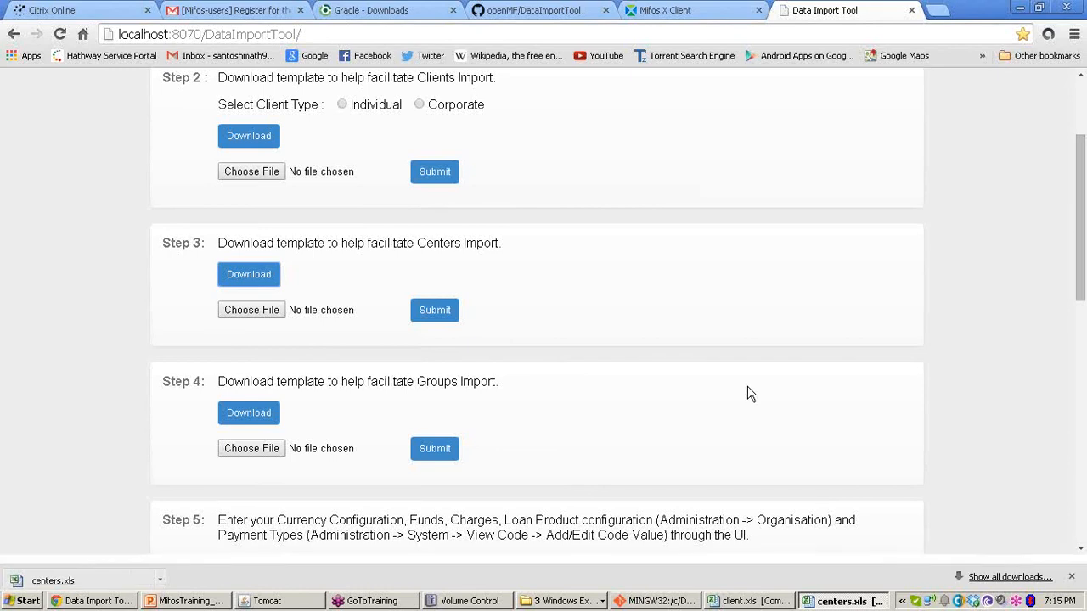
# Step: Enable editing in centers.xls and enter 'Pasay C1' as the center name in A2
pyautogui.click(842, 604)
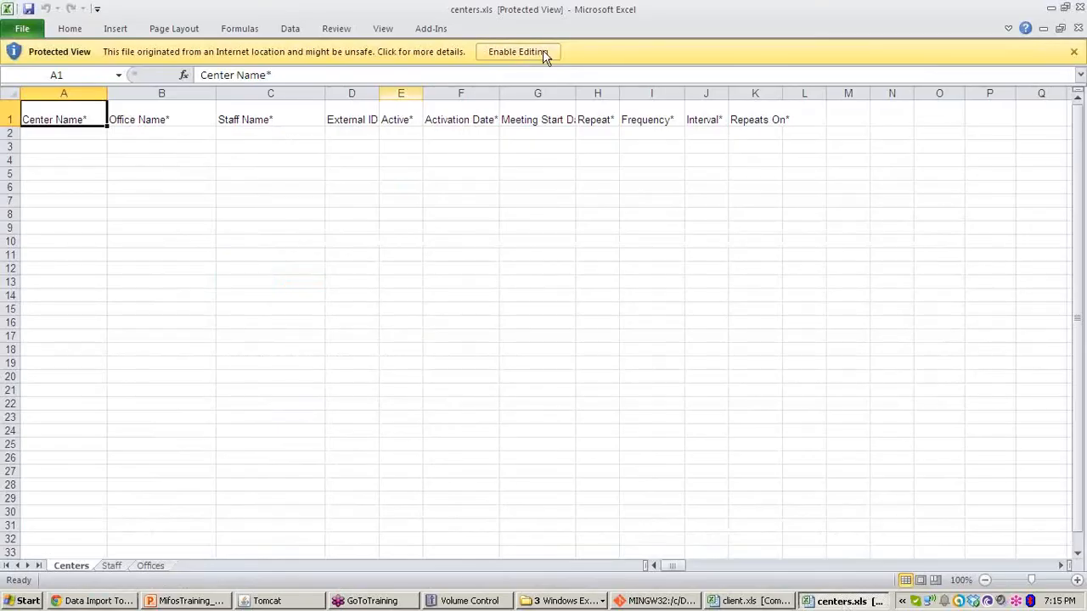
pyautogui.click(544, 55)
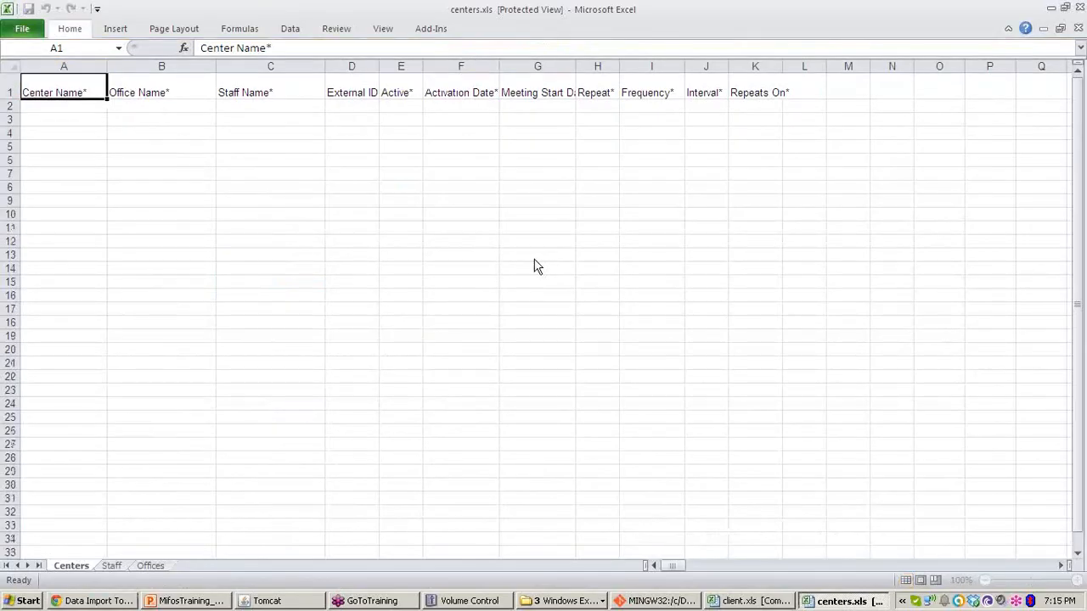
pyautogui.click(88, 175)
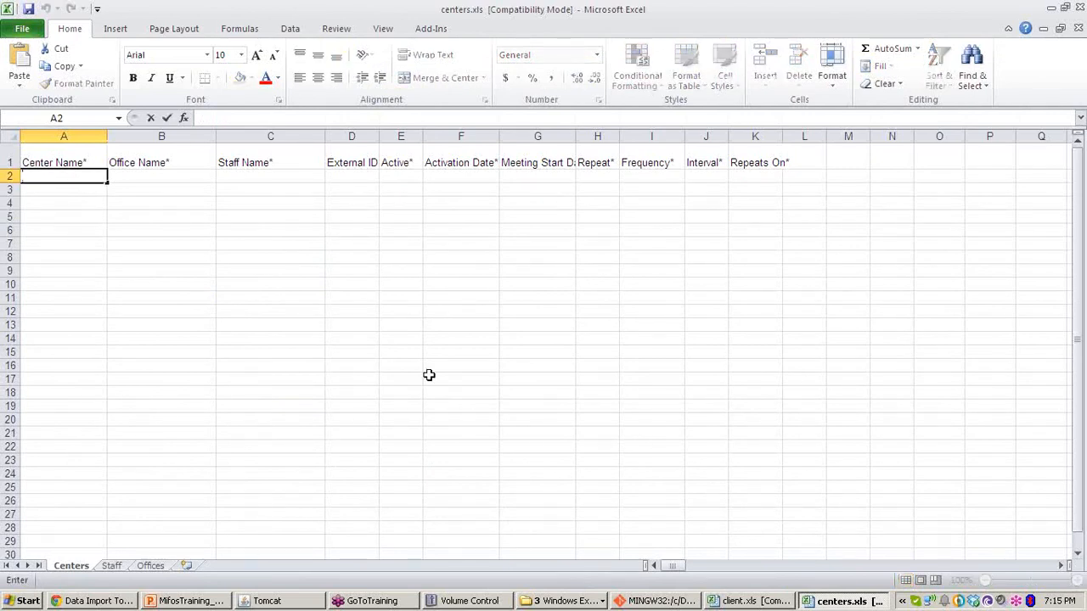
pyautogui.write('Pasay')
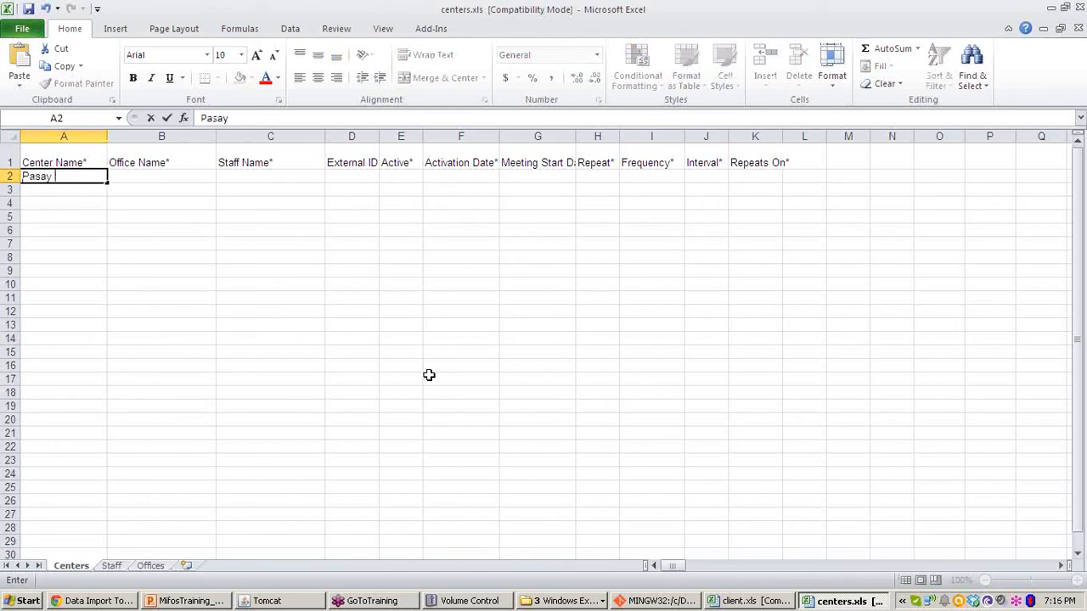
pyautogui.write(' c')
pyautogui.write('Ce')
pyautogui.press('BackSpace')
pyautogui.write('C1')
# Step: Set the center's office to Pasay and assign the first listed staff member
pyautogui.click(174, 176)
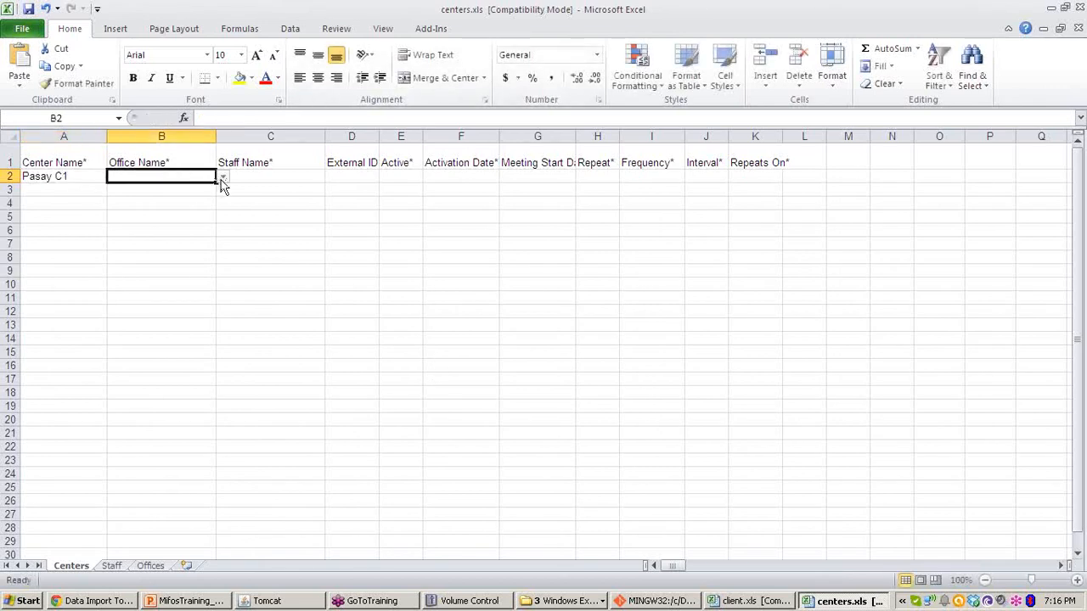
pyautogui.click(222, 180)
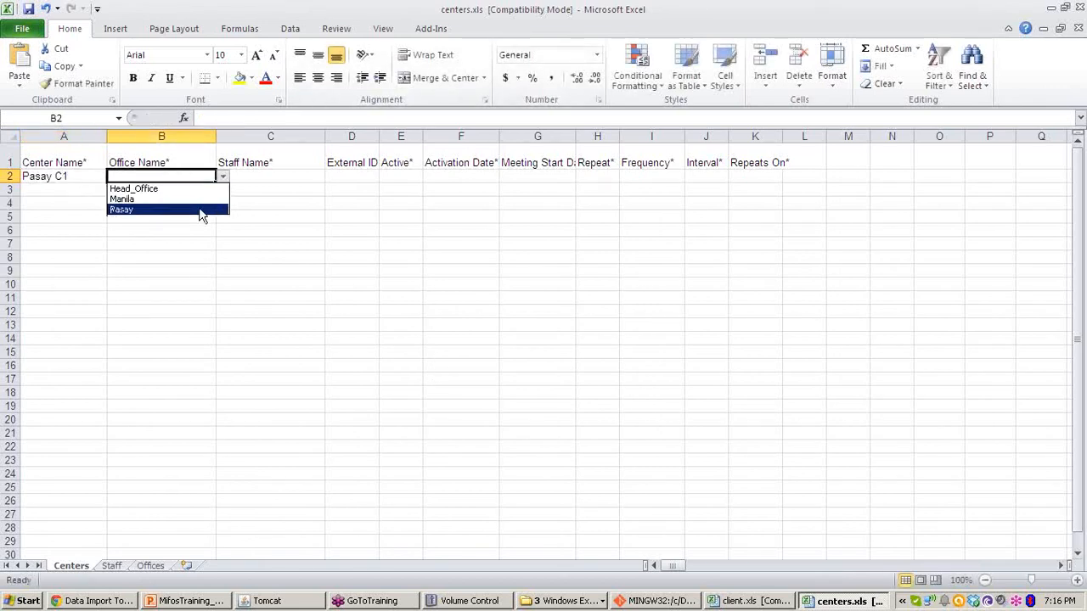
pyautogui.click(199, 212)
pyautogui.click(297, 171)
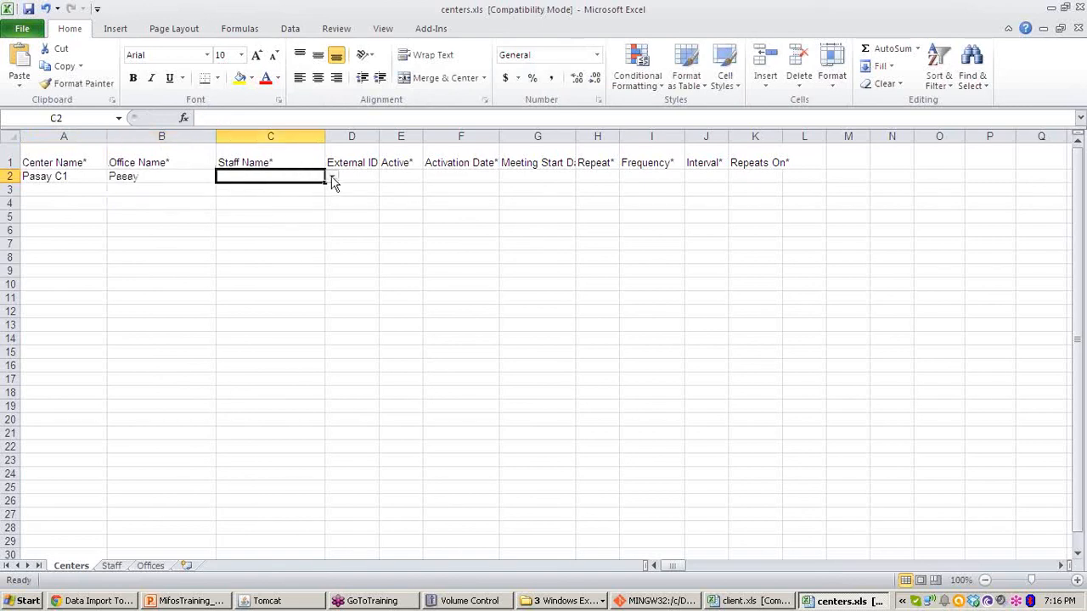
pyautogui.click(332, 178)
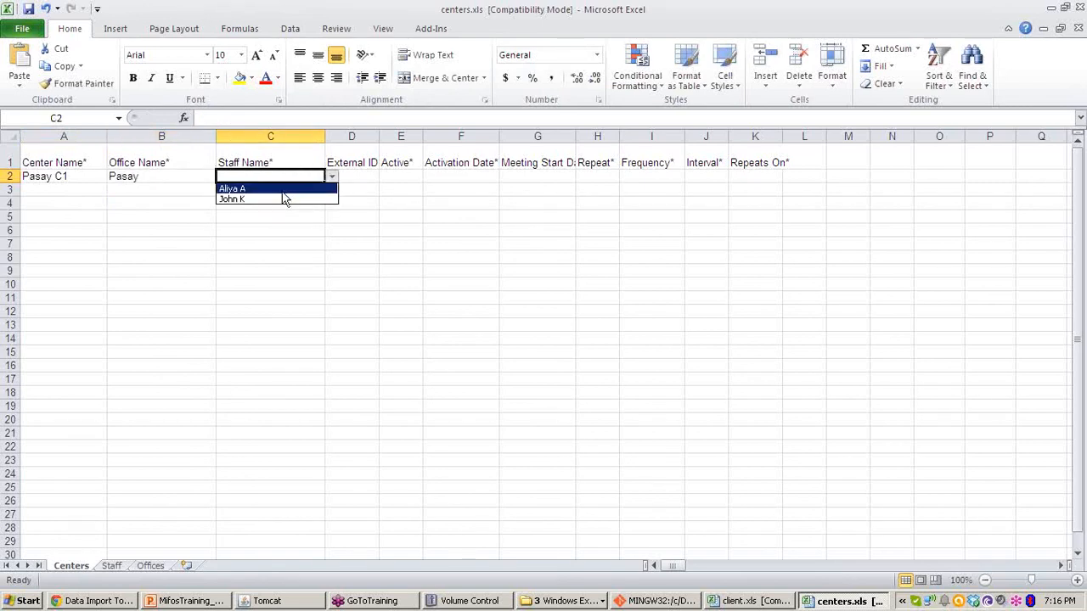
pyautogui.click(282, 189)
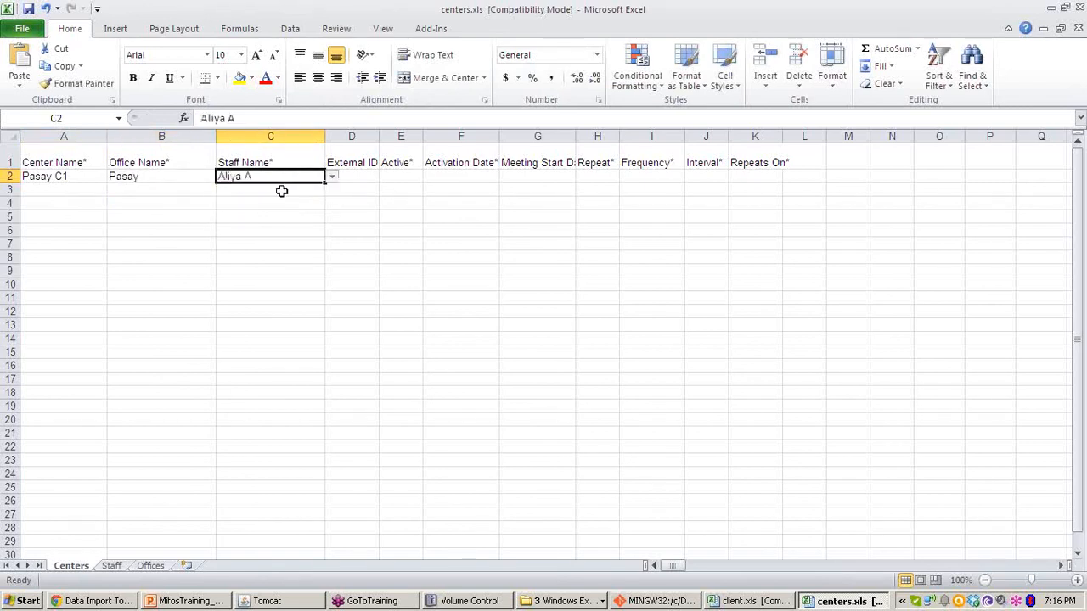
# Step: Mark the center Active TRUE with an activation date of 1/3/2014
pyautogui.click(398, 177)
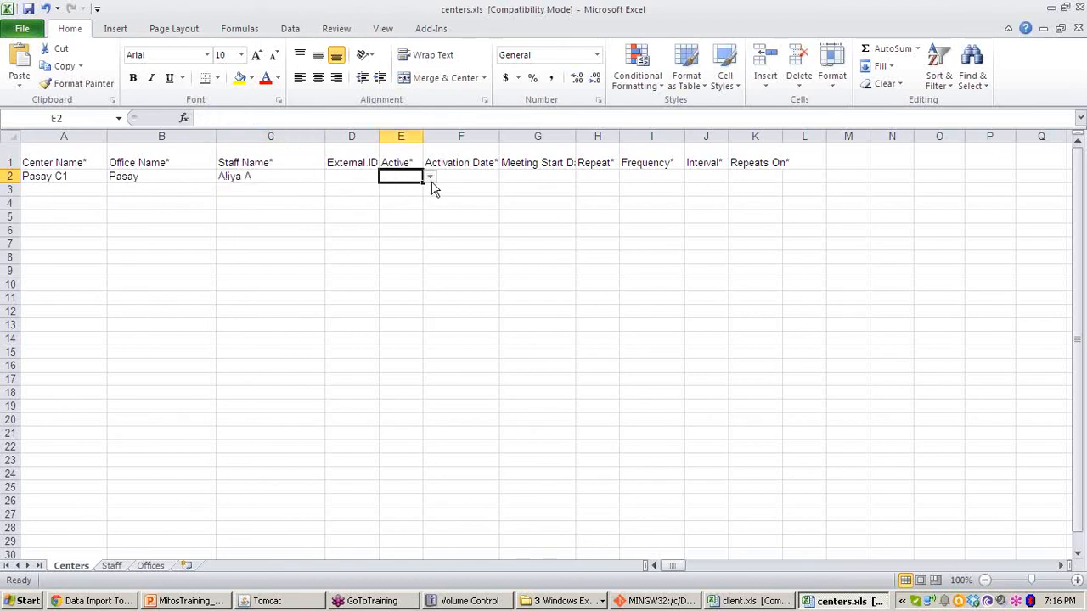
pyautogui.click(431, 179)
pyautogui.click(407, 191)
pyautogui.click(481, 178)
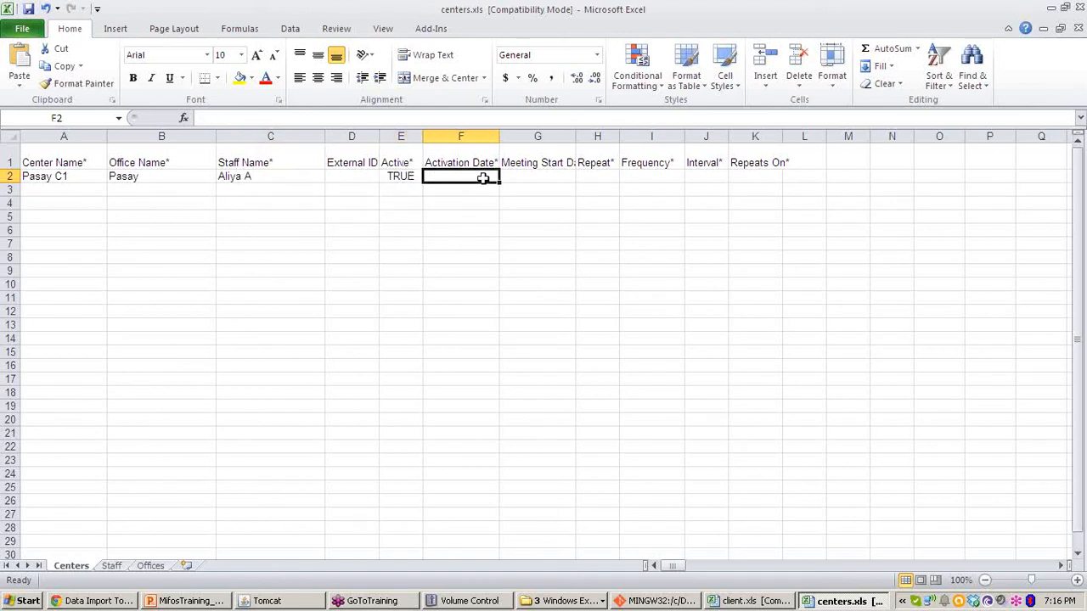
pyautogui.doubleClick(483, 178)
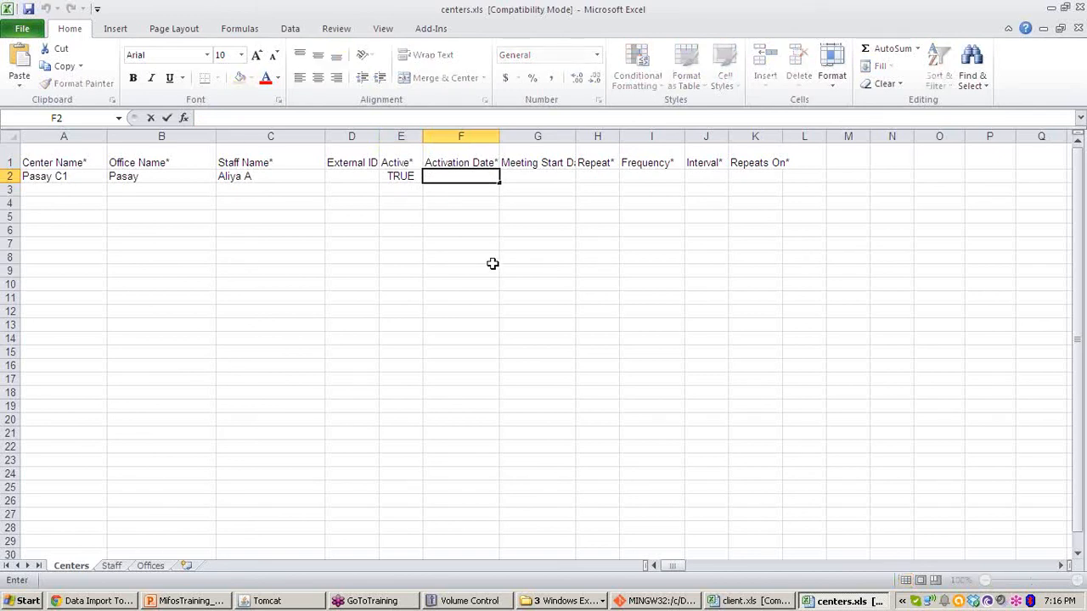
pyautogui.write('1/3/2014')
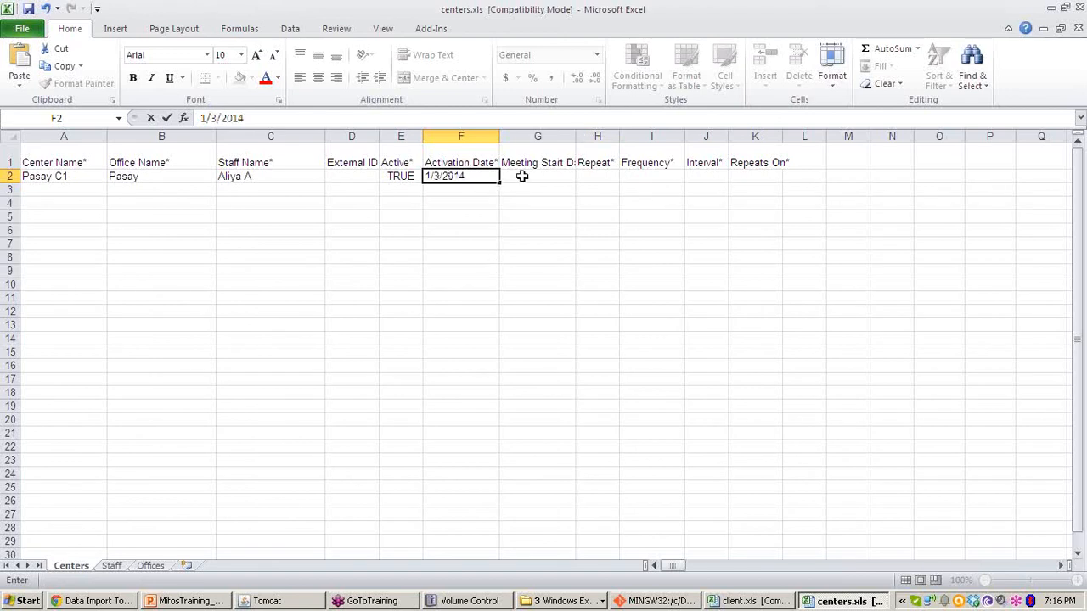
pyautogui.click(481, 191)
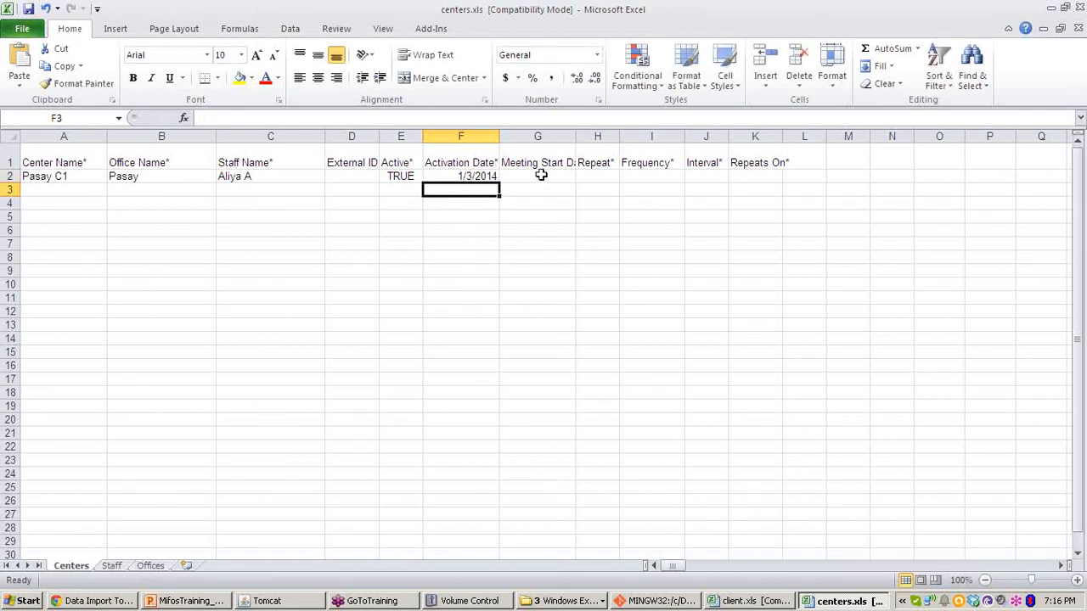
# Step: Enter 1/4/2014 as the Meeting Start Date in G2 and check the row's dates
pyautogui.click(540, 175)
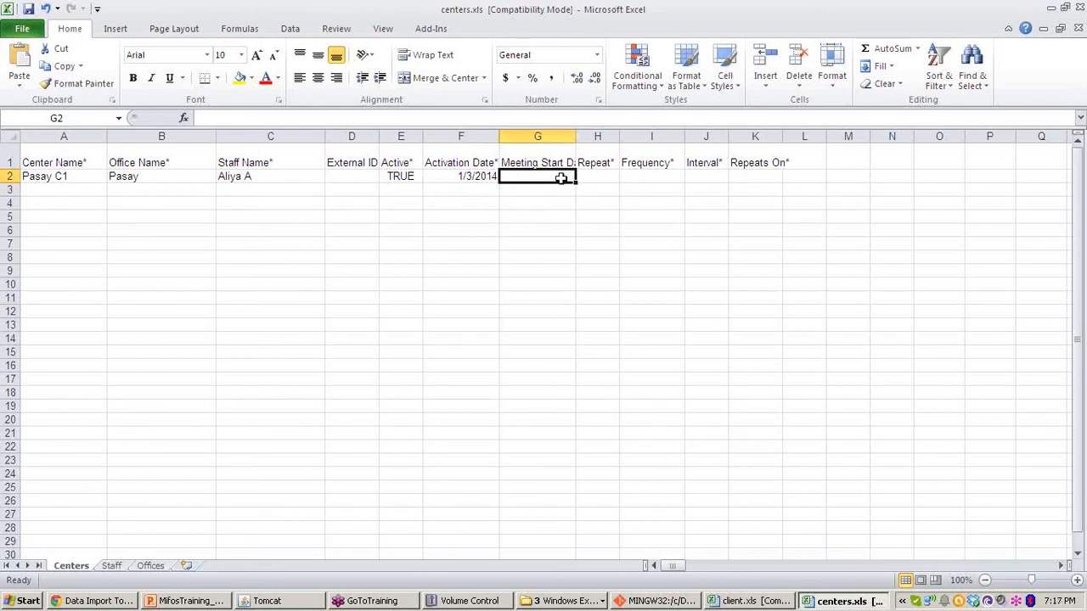
pyautogui.write('1')
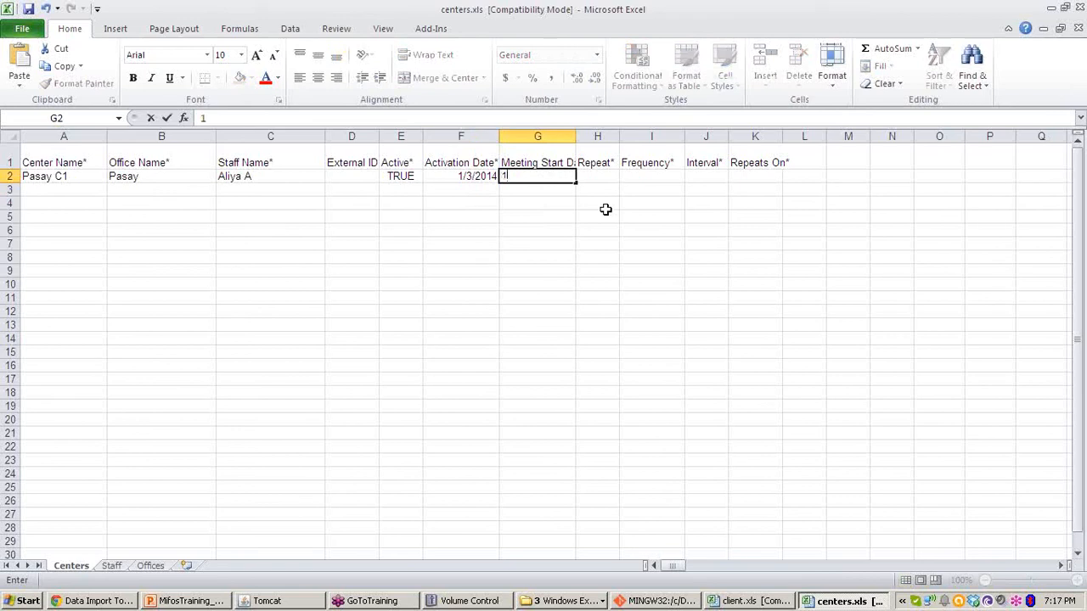
pyautogui.write('/4/2014')
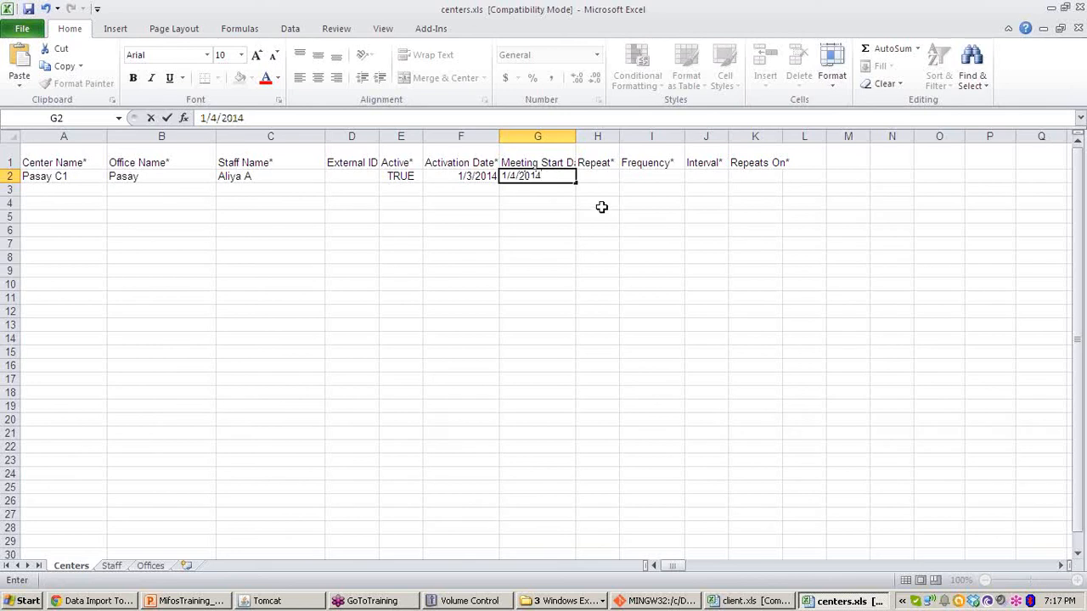
pyautogui.click(596, 176)
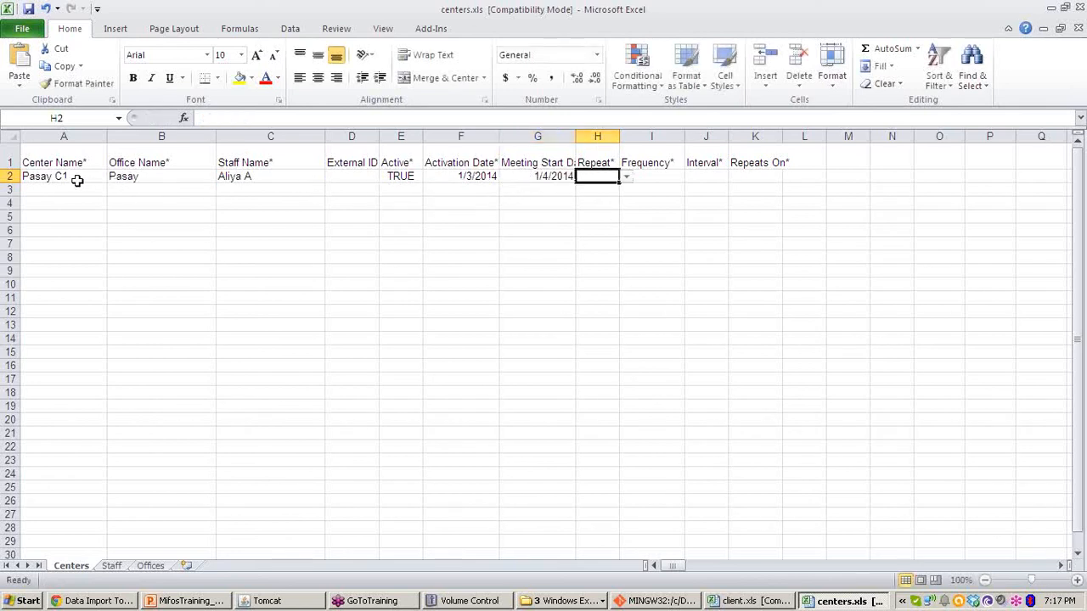
pyautogui.click(480, 178)
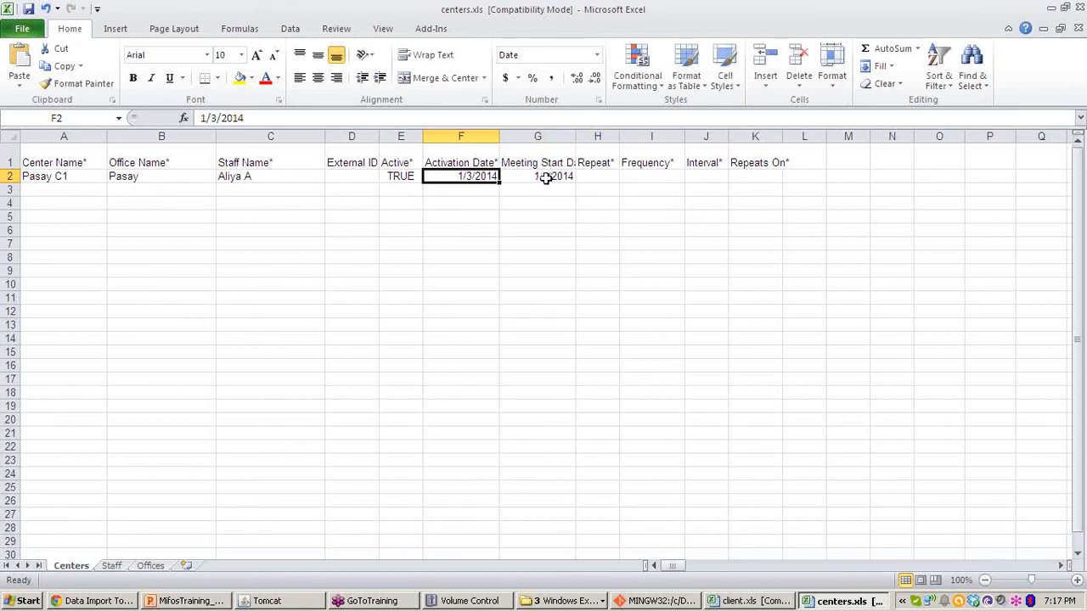
pyautogui.click(553, 177)
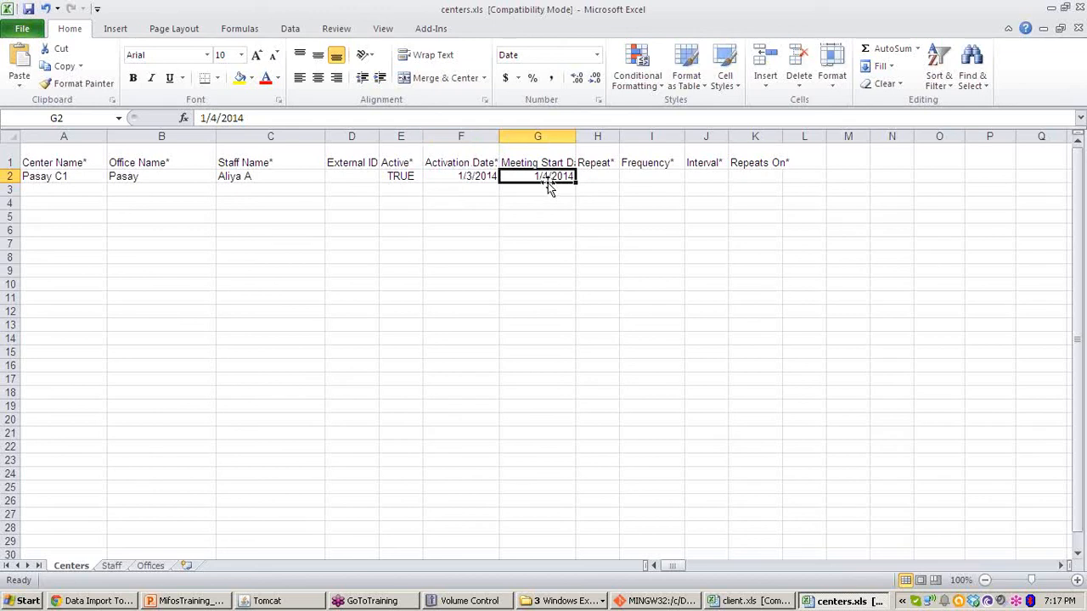
pyautogui.click(597, 176)
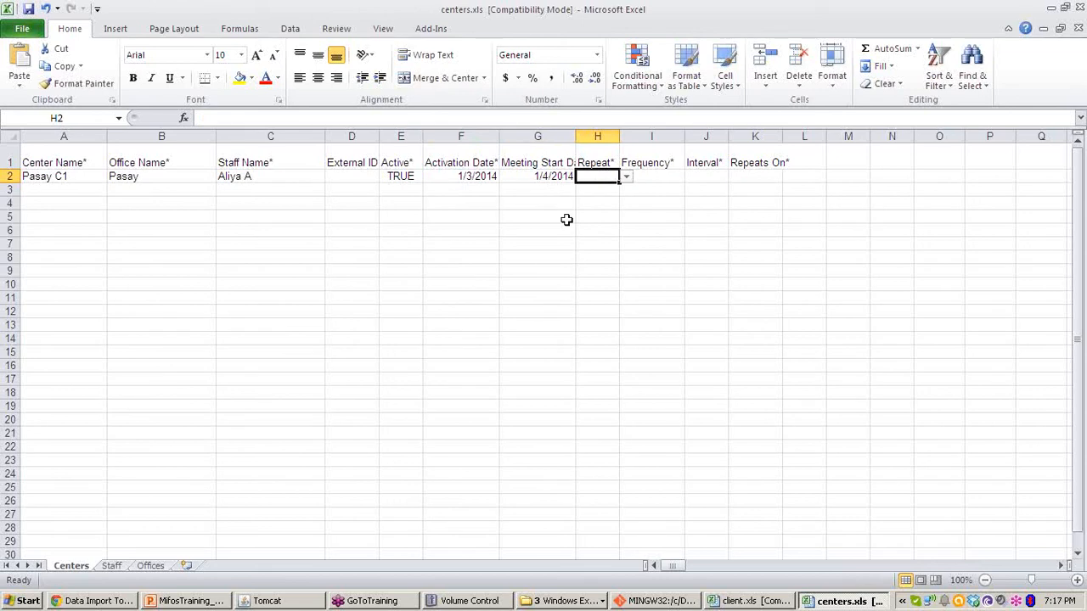
pyautogui.click(80, 175)
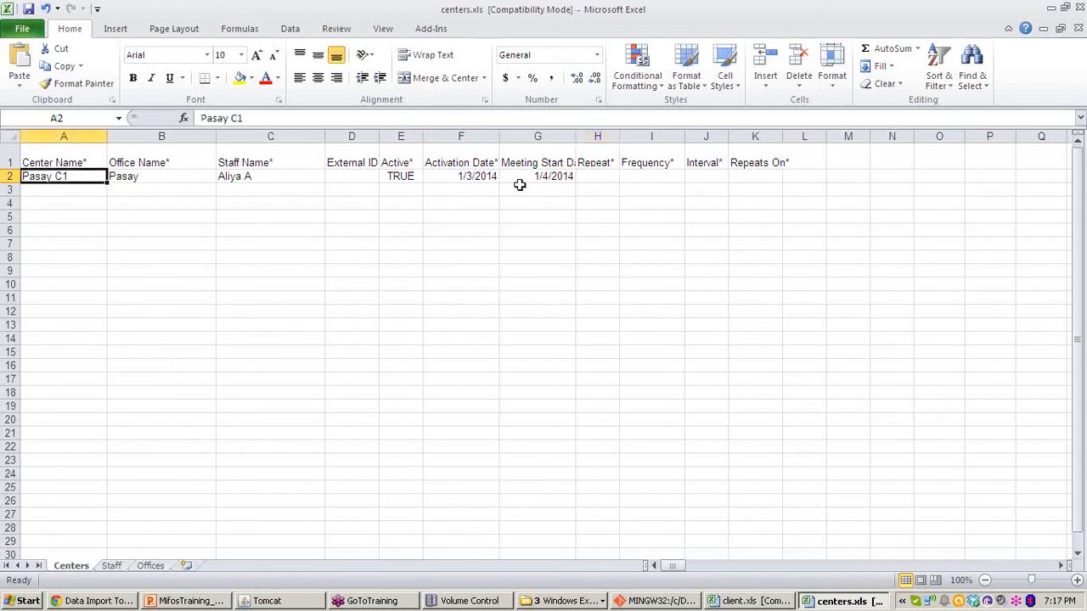
# Step: Set Repeat to TRUE and the meeting frequency to Weekly
pyautogui.click(595, 176)
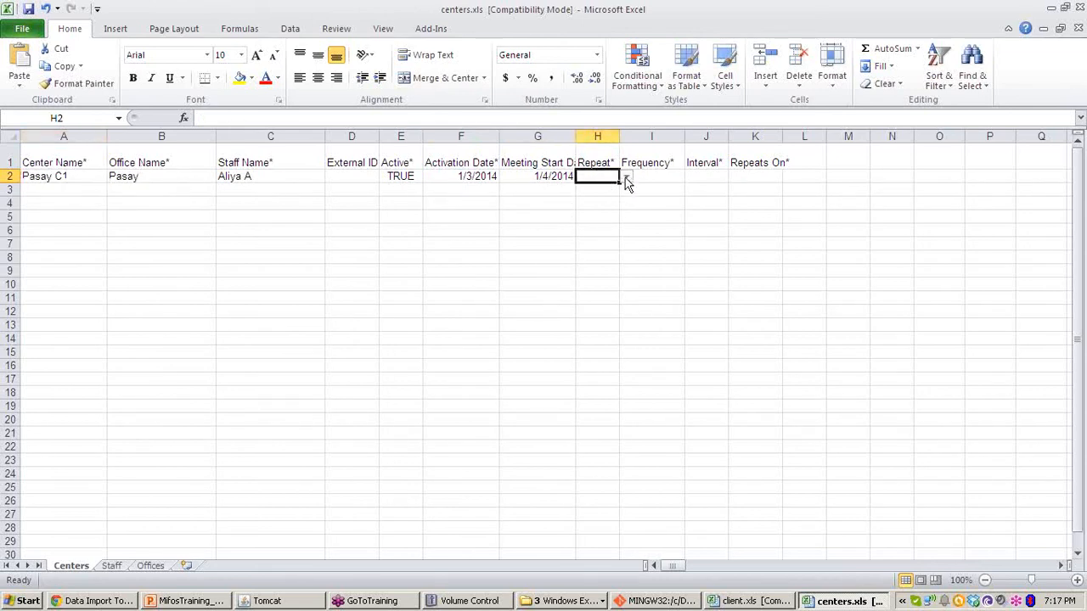
pyautogui.click(626, 178)
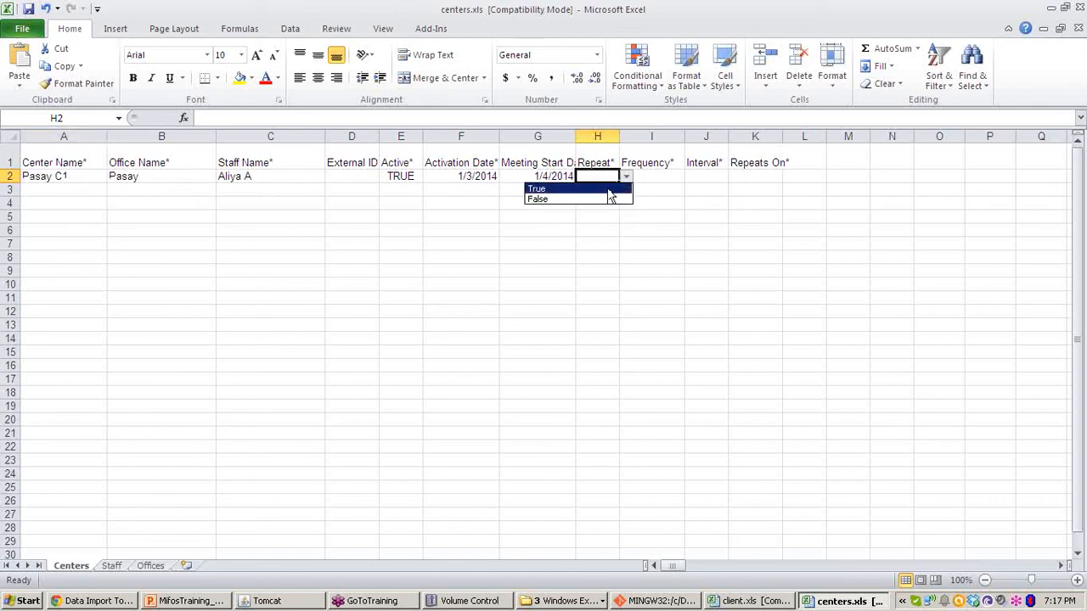
pyautogui.click(586, 188)
pyautogui.click(659, 175)
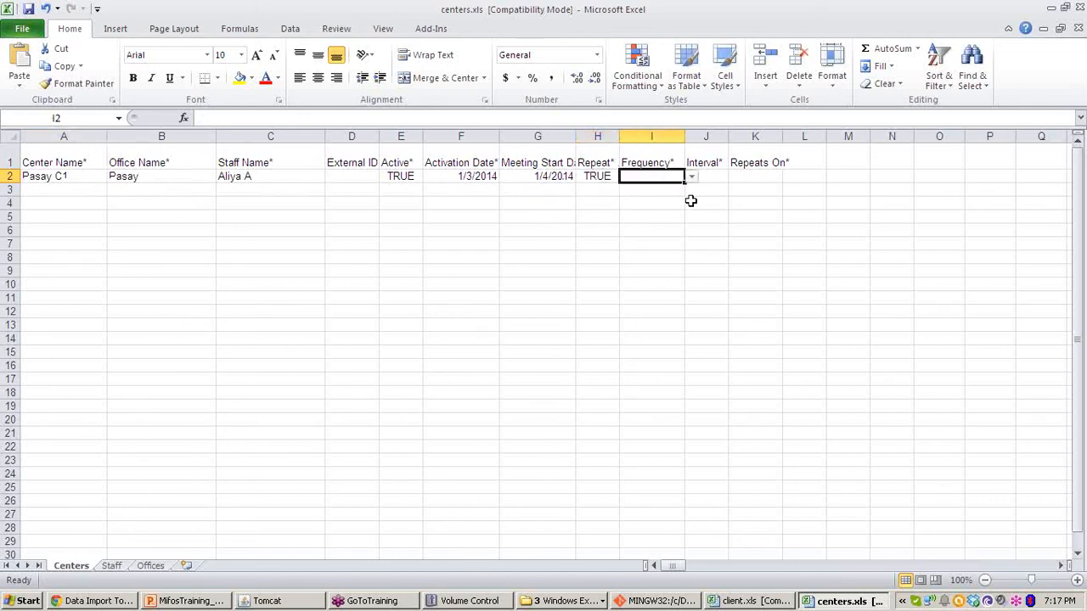
pyautogui.click(692, 176)
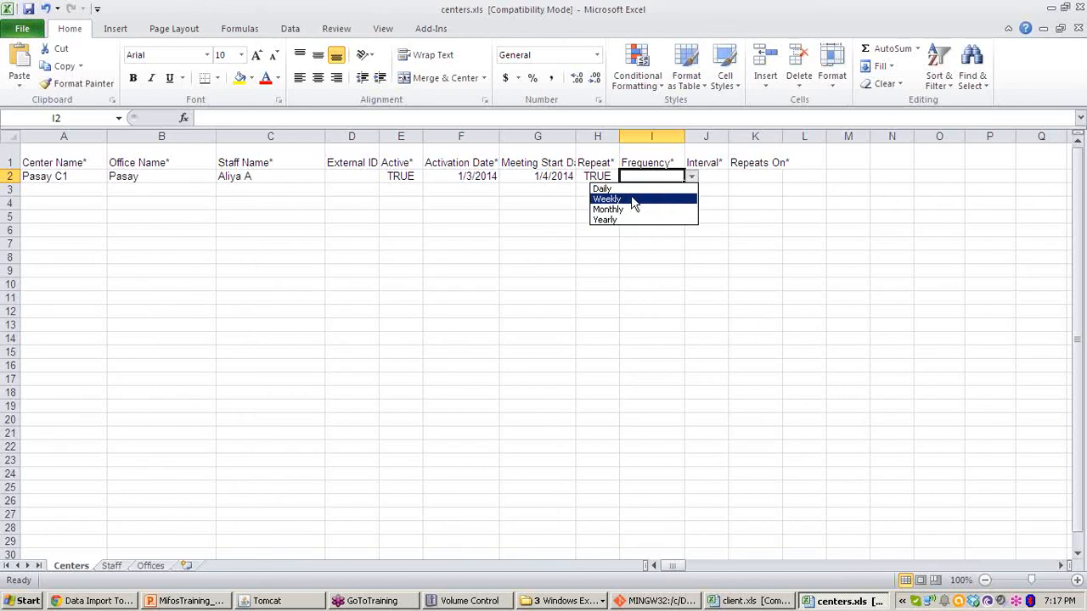
pyautogui.click(63, 169)
pyautogui.click(66, 174)
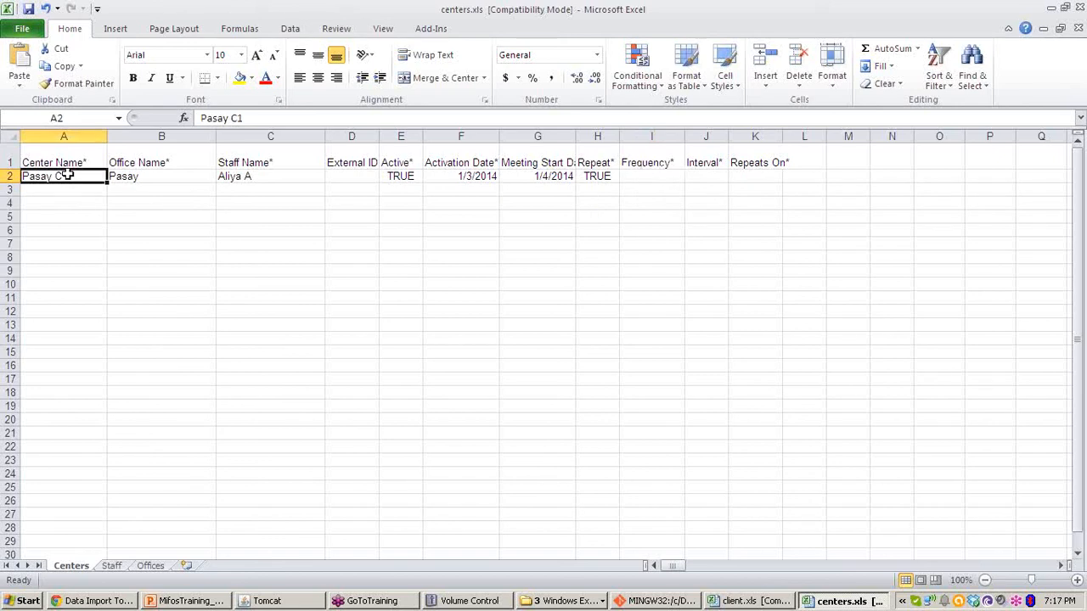
pyautogui.click(651, 176)
pyautogui.click(691, 175)
pyautogui.click(643, 200)
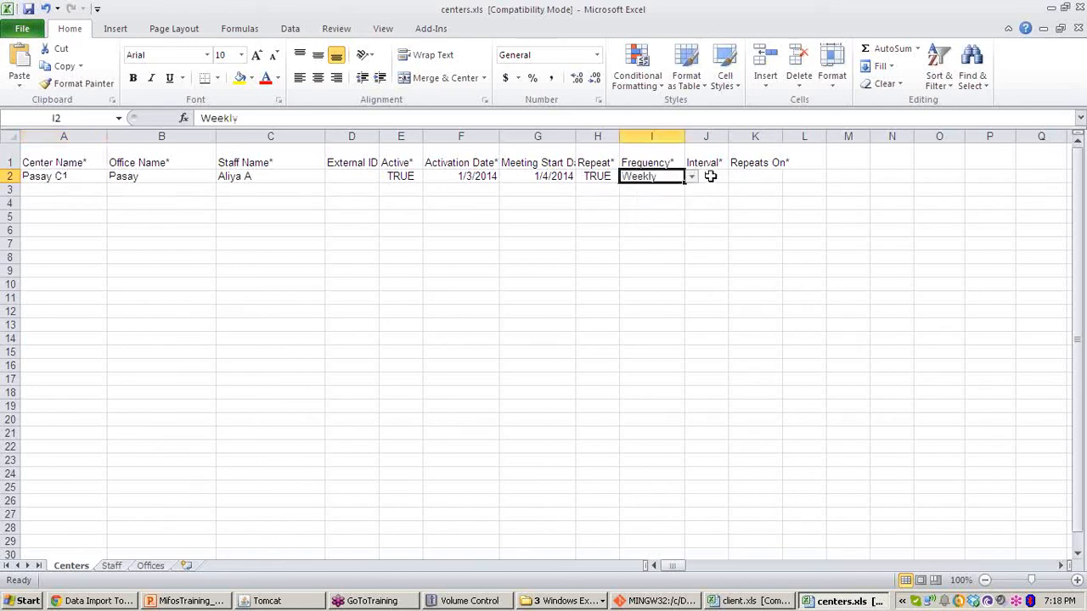
# Step: Set the meeting interval in J2 to 1
pyautogui.click(711, 175)
pyautogui.click(735, 175)
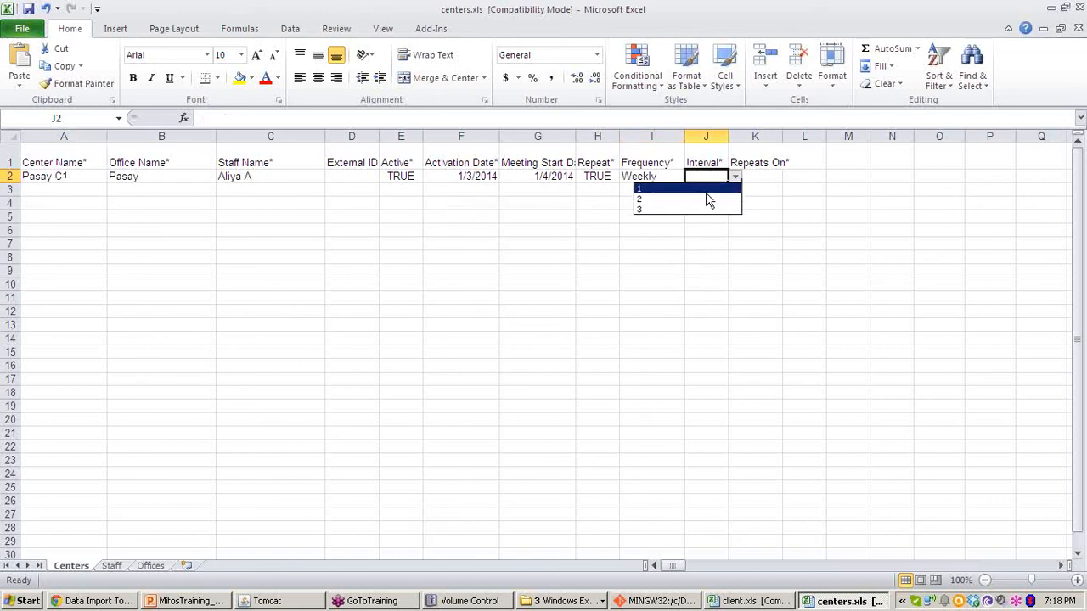
pyautogui.click(704, 188)
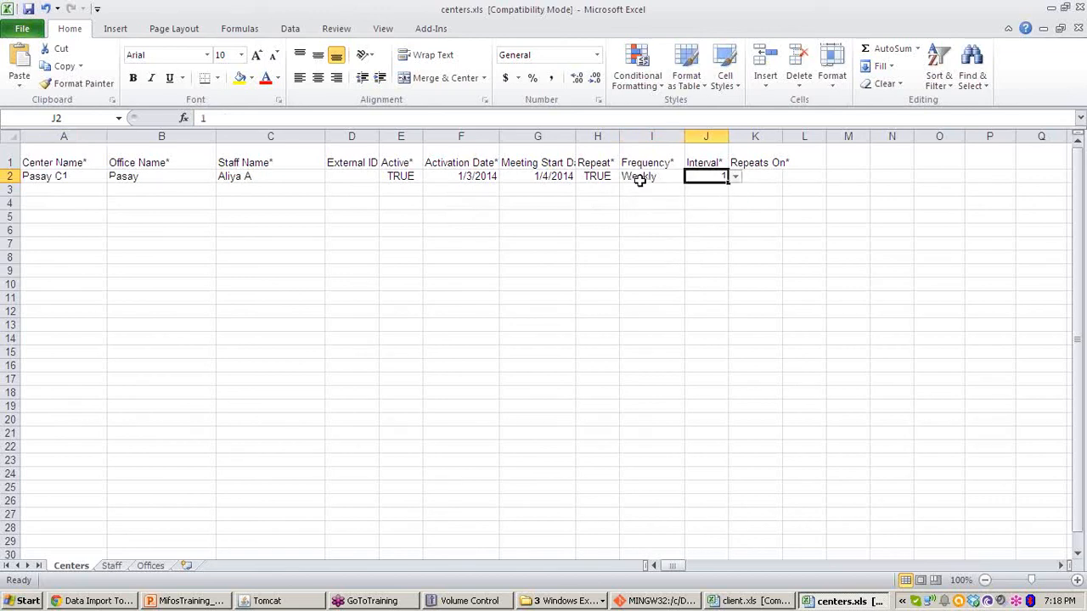
pyautogui.click(735, 176)
pyautogui.click(697, 199)
pyautogui.click(735, 177)
pyautogui.click(695, 216)
pyautogui.click(735, 178)
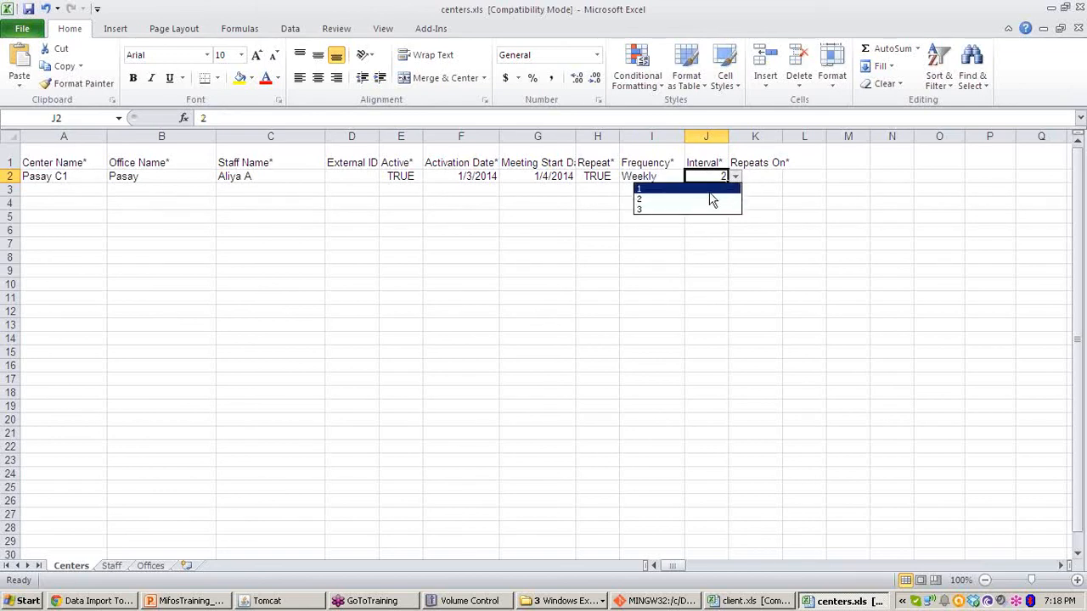
pyautogui.click(710, 191)
pyautogui.click(773, 180)
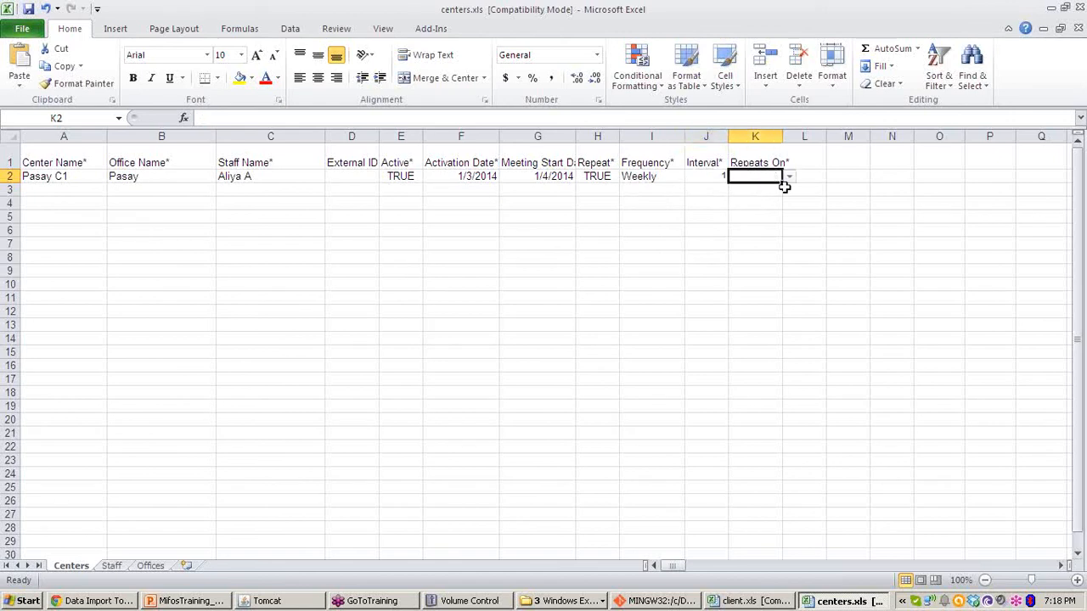
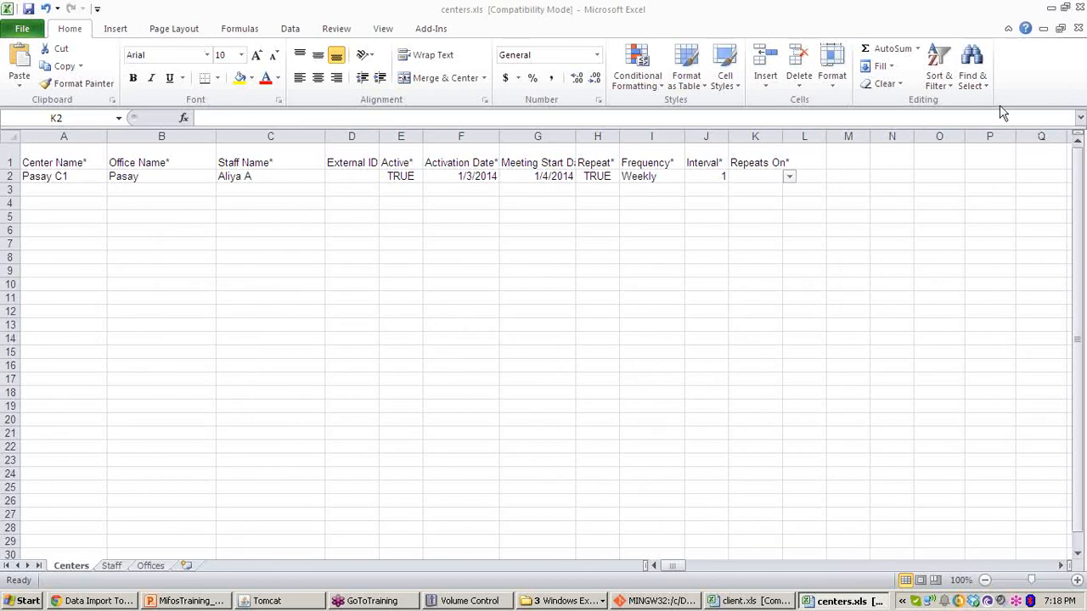
# Step: Set the Repeats On day in K2 to Thu
pyautogui.click(787, 179)
pyautogui.click(789, 177)
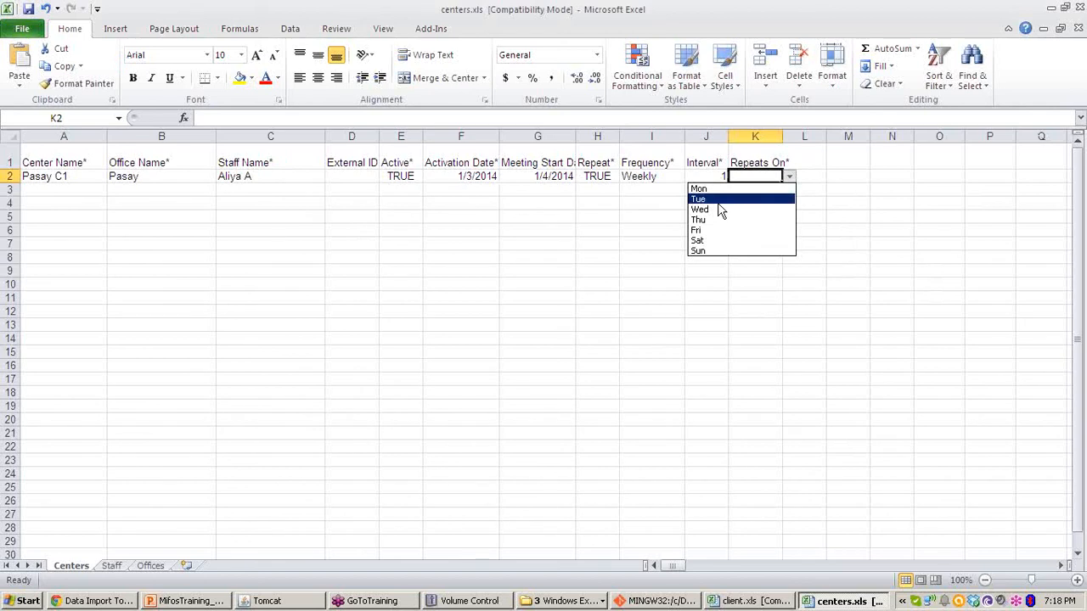
pyautogui.click(552, 180)
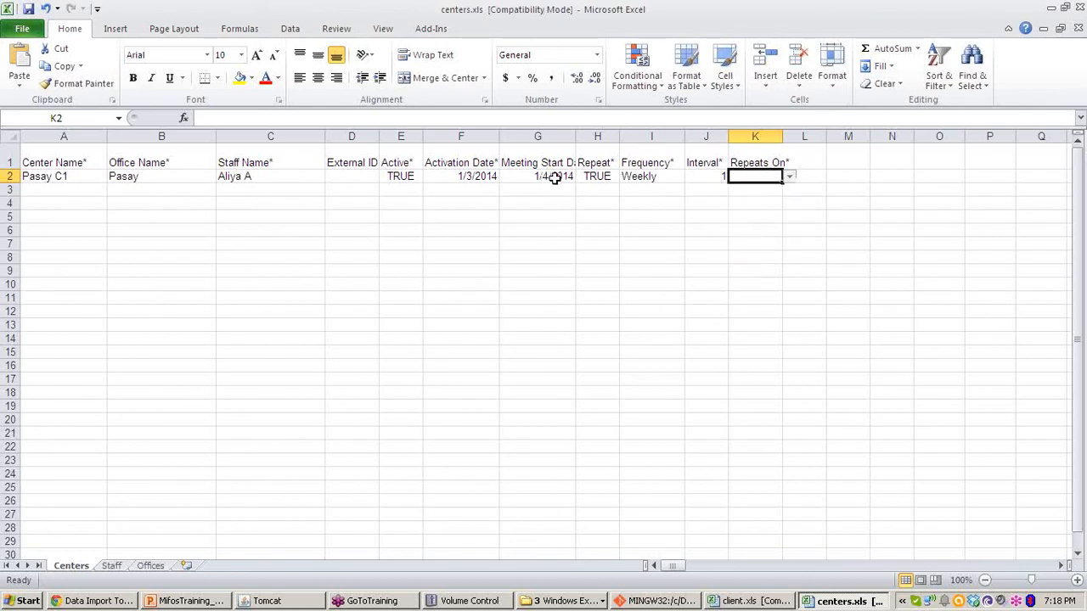
pyautogui.click(553, 177)
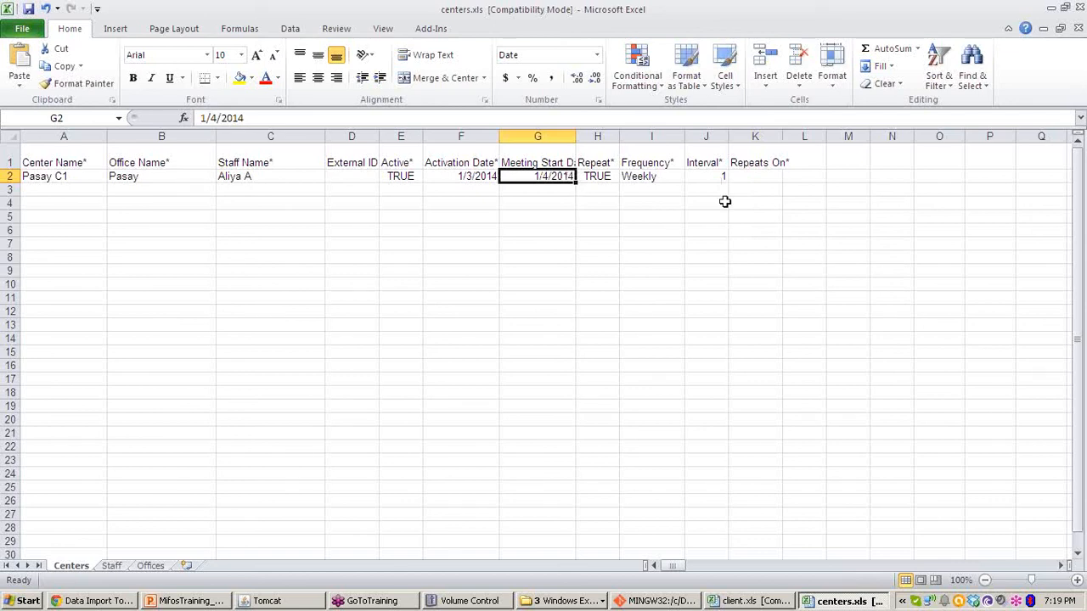
pyautogui.click(761, 176)
pyautogui.click(789, 176)
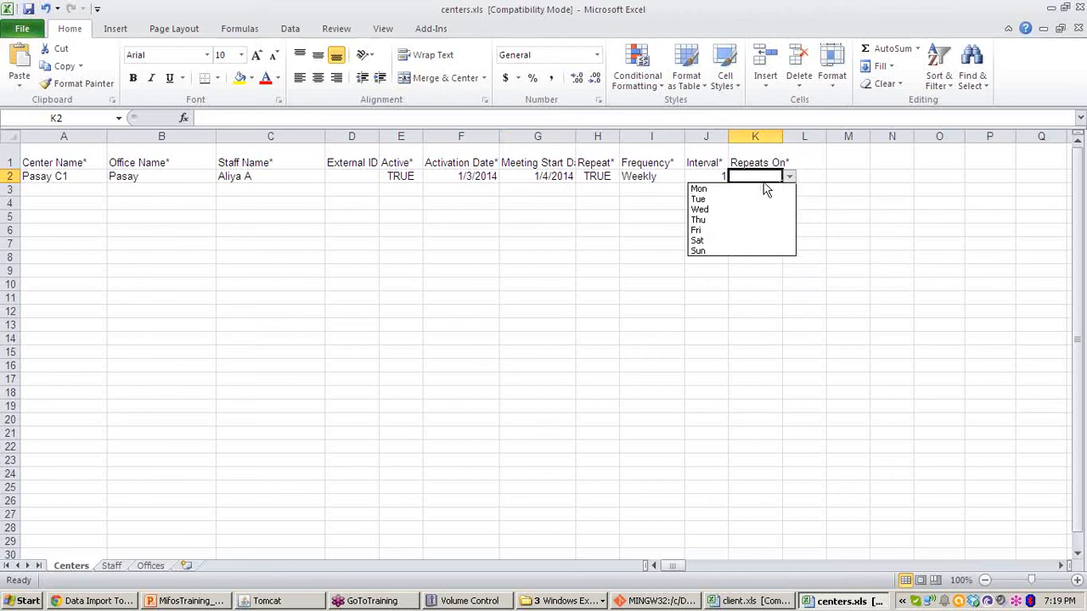
pyautogui.click(719, 222)
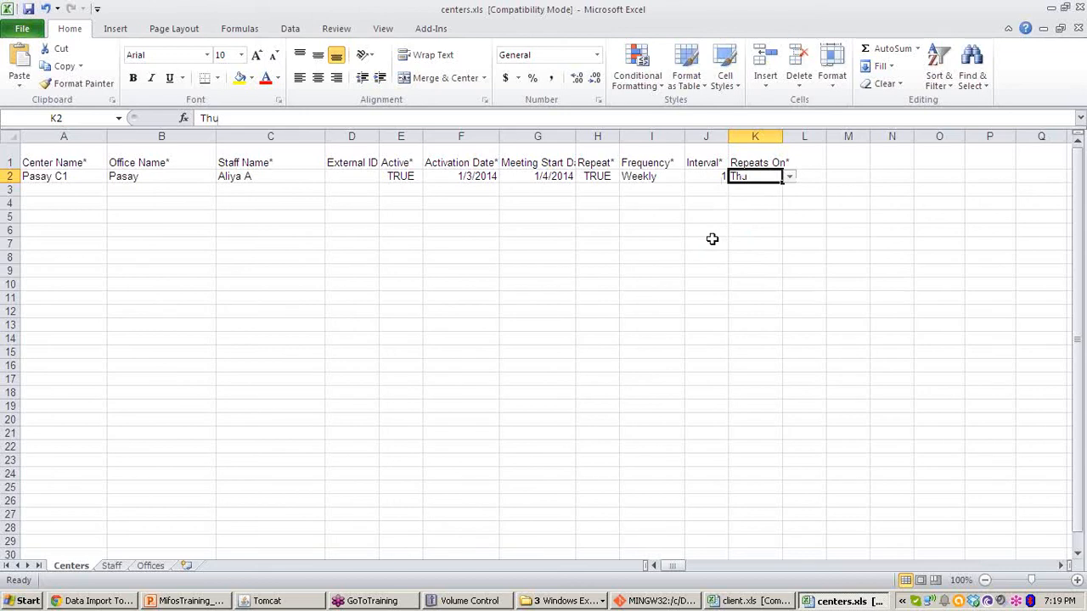
# Step: Review the center name and dates in row 2, then save centers.xls
pyautogui.click(78, 180)
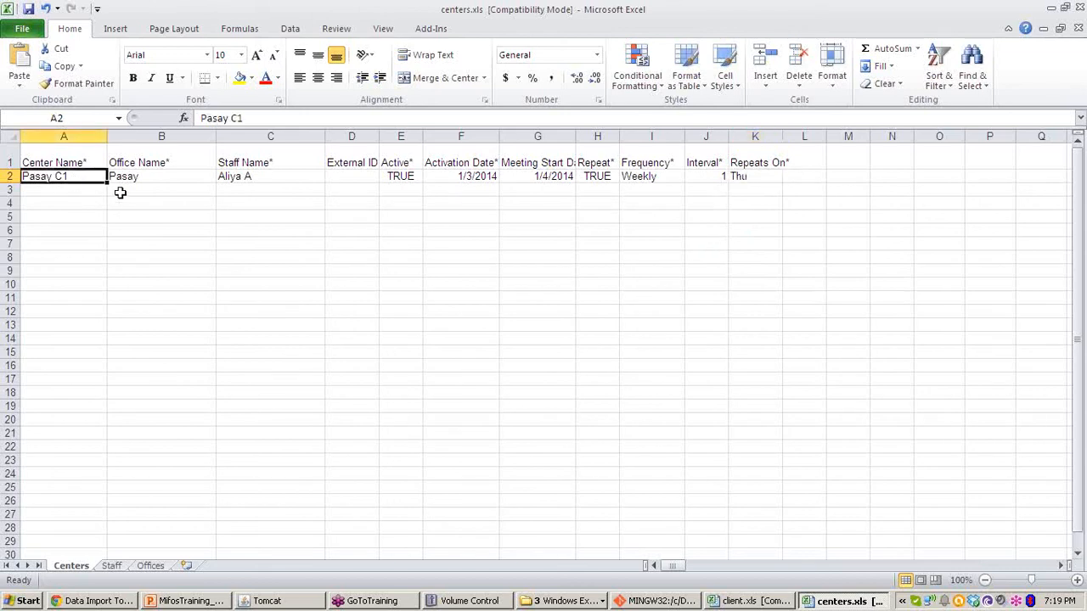
pyautogui.click(89, 201)
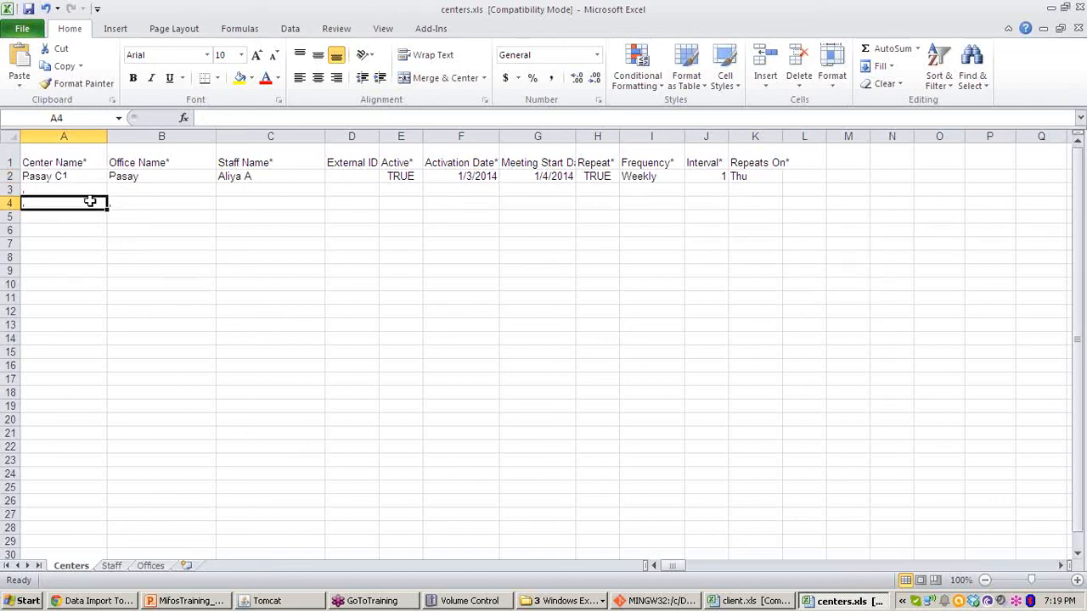
pyautogui.click(83, 242)
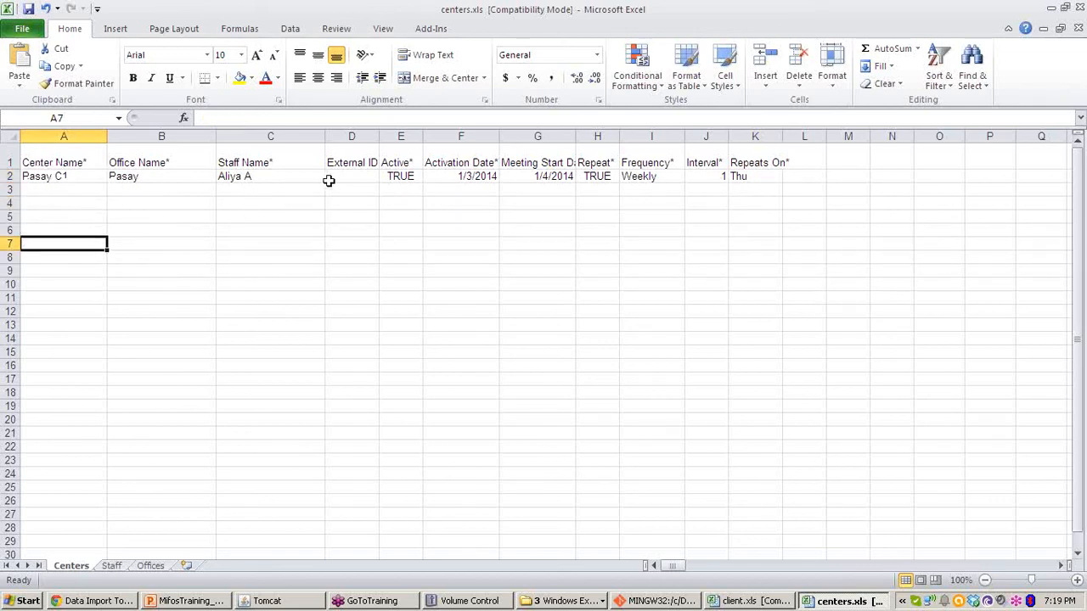
pyautogui.click(474, 178)
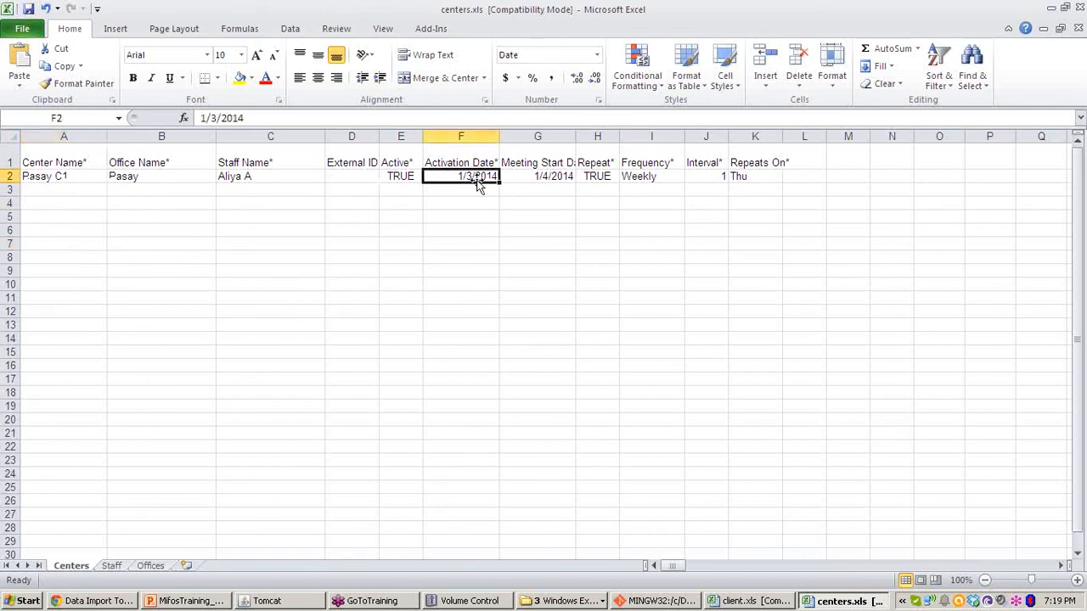
pyautogui.click(546, 178)
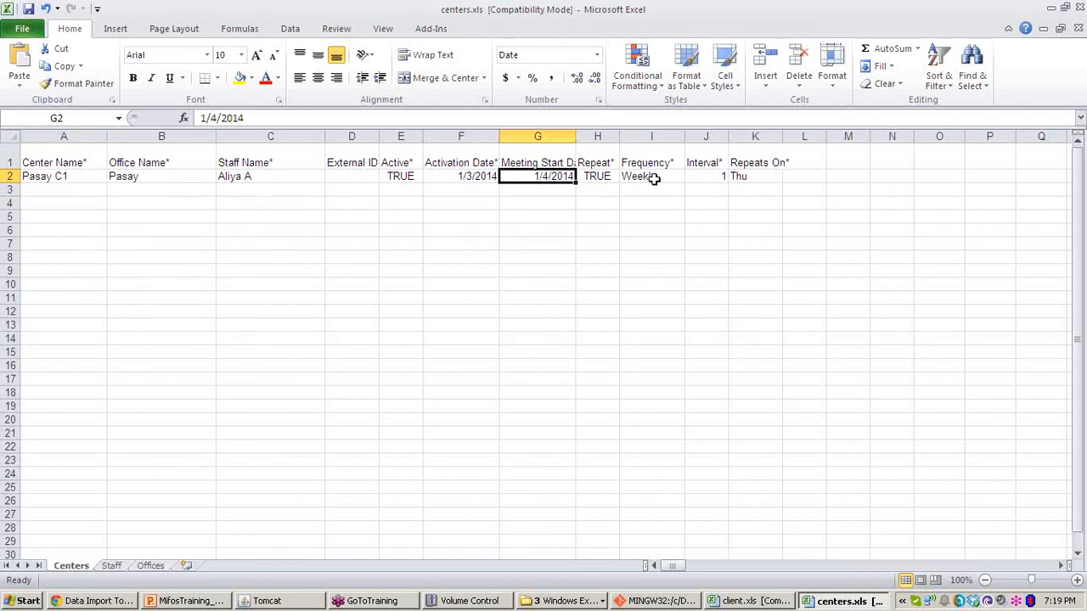
pyautogui.click(76, 179)
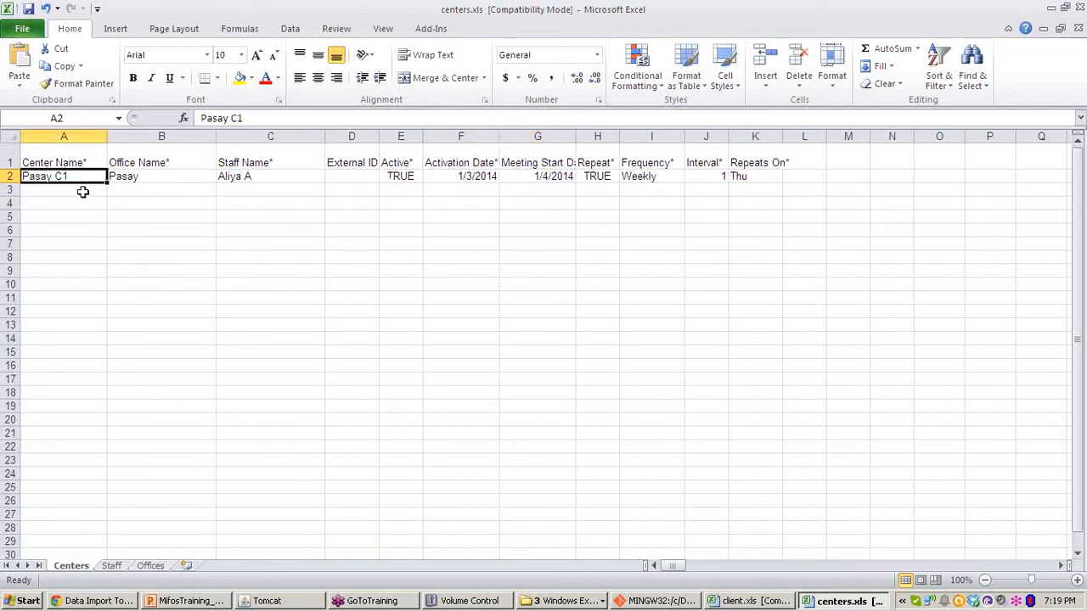
pyautogui.click(27, 11)
pyautogui.click(102, 601)
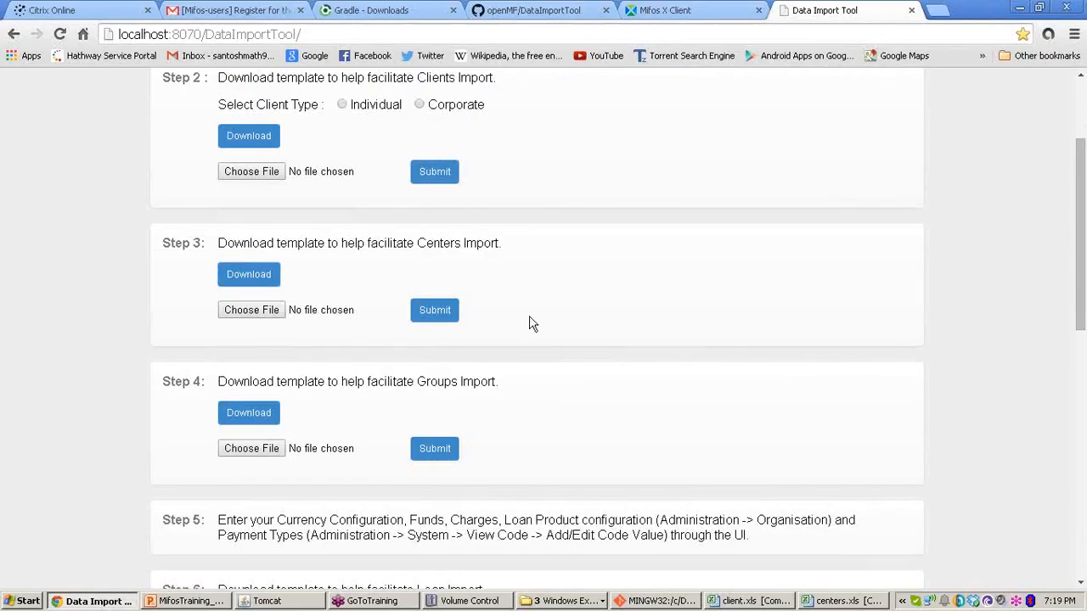
# Step: Choose centers.xls under Step 3 and submit it for the centers import
pyautogui.scroll(1, 528, 323)
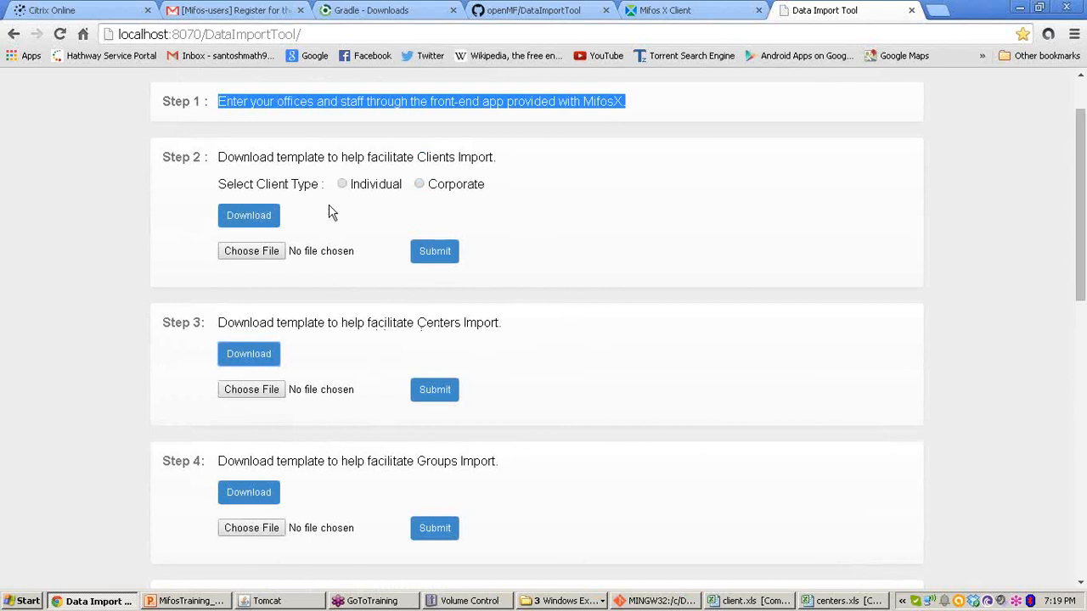
pyautogui.scroll(1, 331, 213)
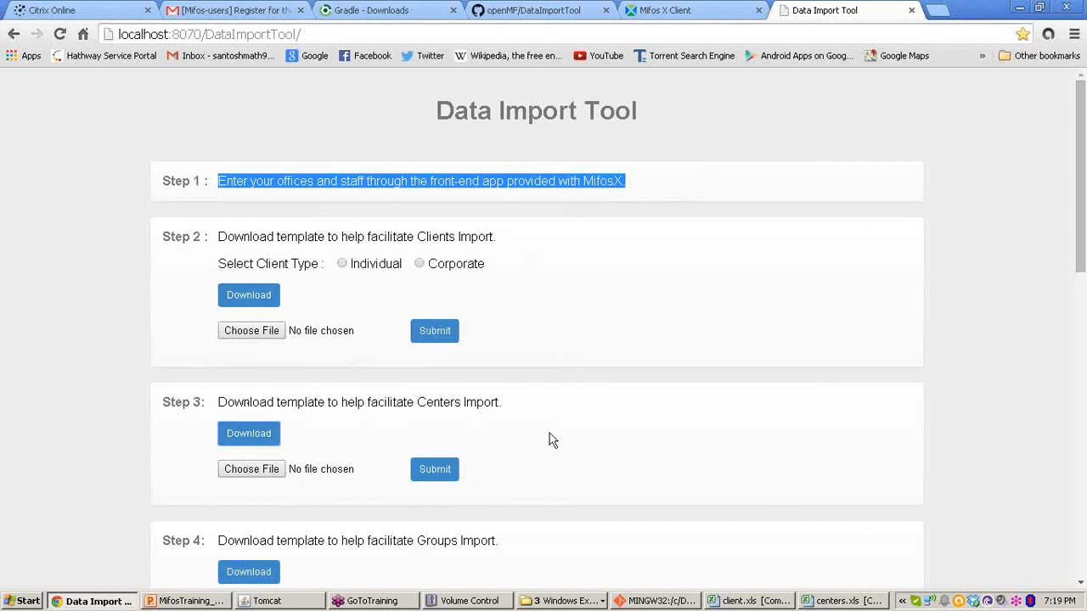
pyautogui.scroll(-1, 550, 440)
pyautogui.scroll(-1, 550, 439)
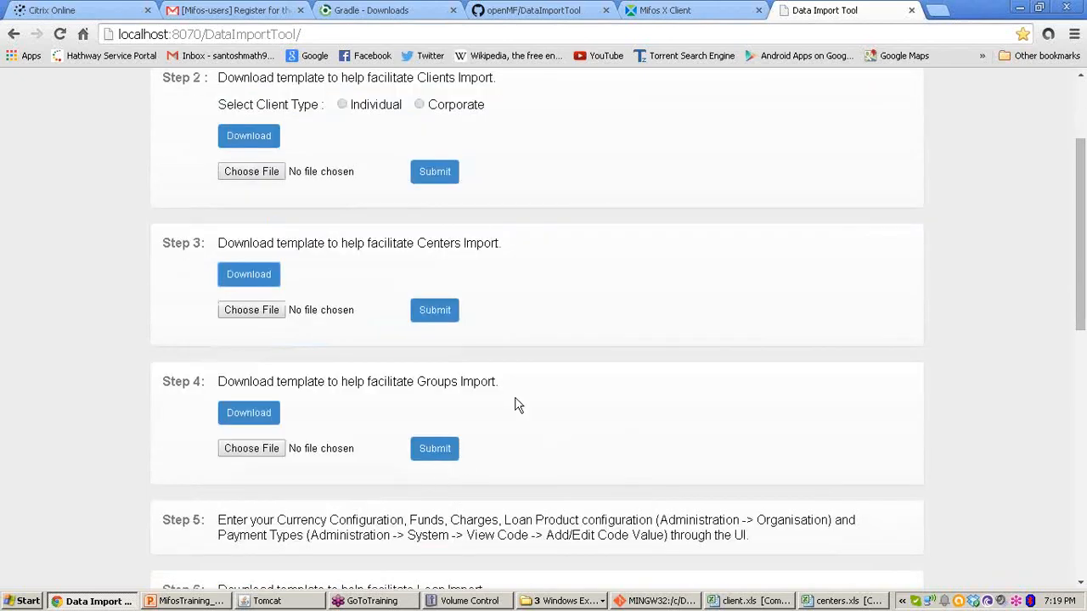
pyautogui.click(270, 316)
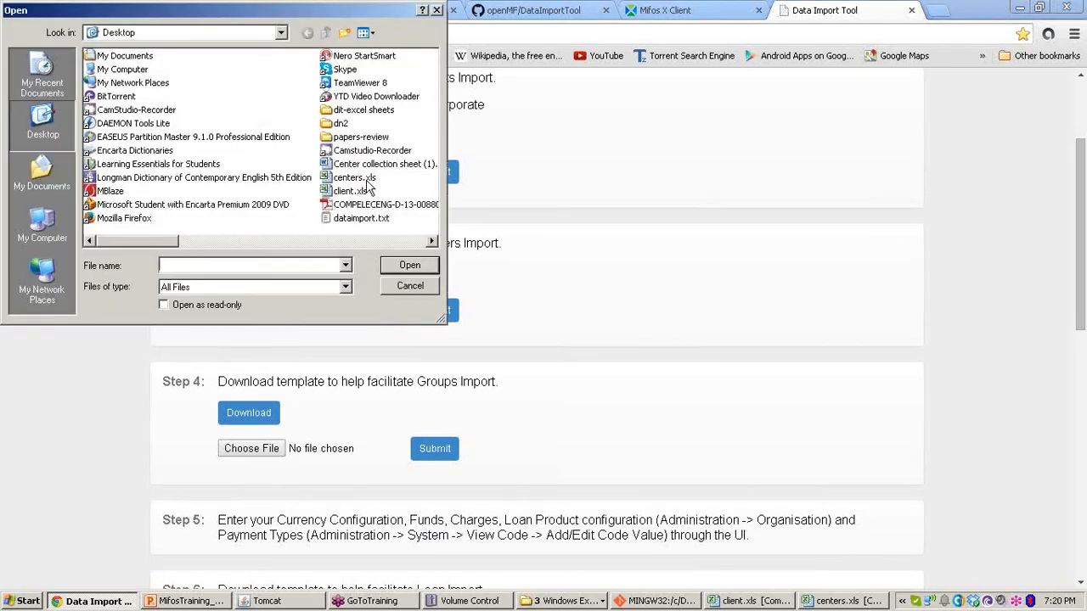
pyautogui.doubleClick(367, 181)
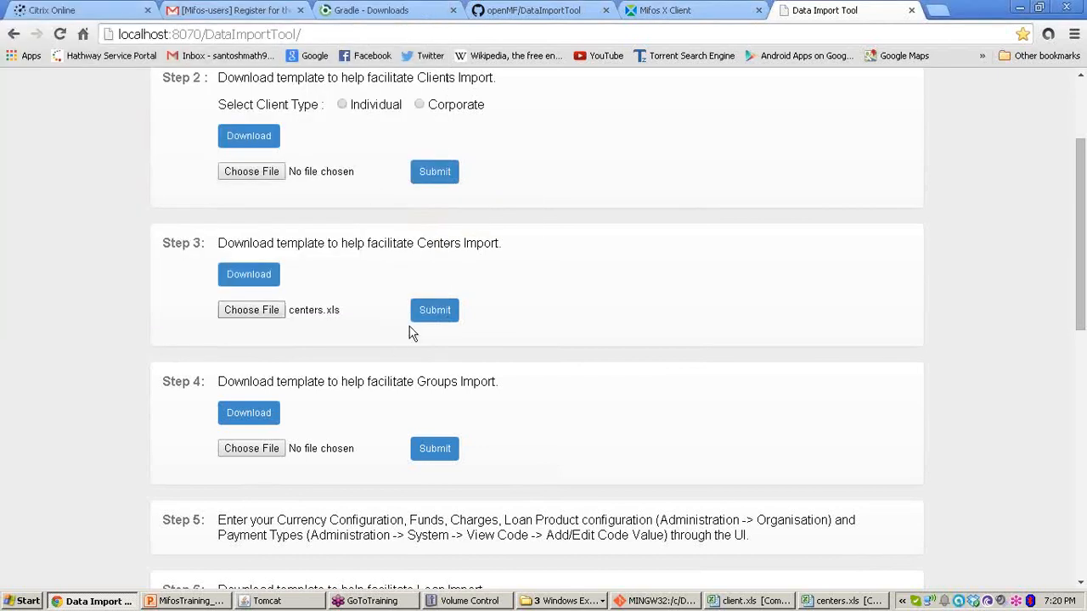
pyautogui.click(433, 311)
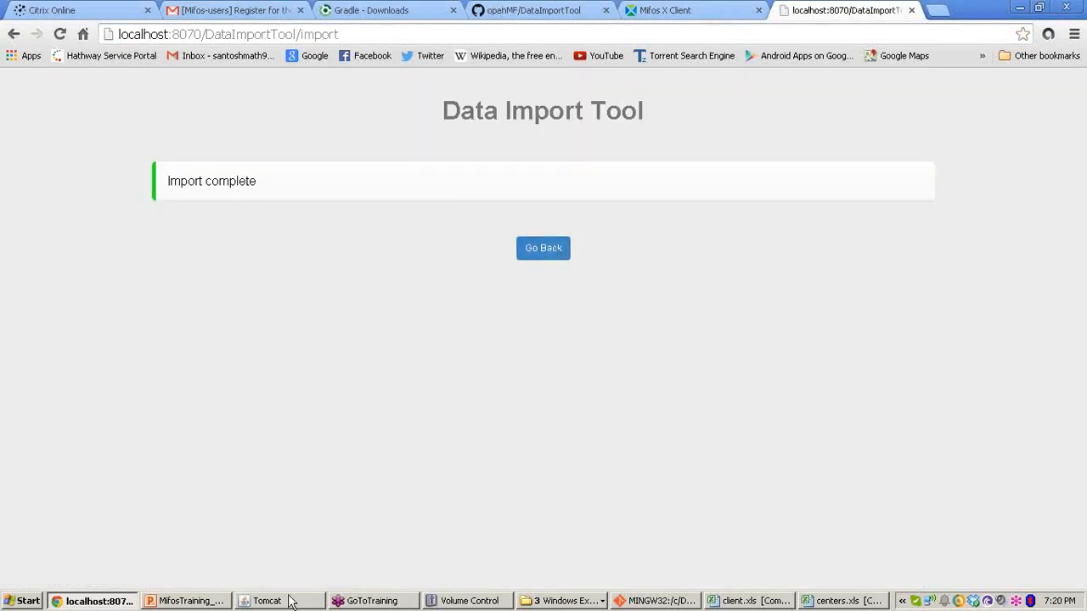
# Step: Open the Pasay C1 center in Mifos X and view its empty Groups tab
pyautogui.click(716, 14)
pyautogui.click(219, 88)
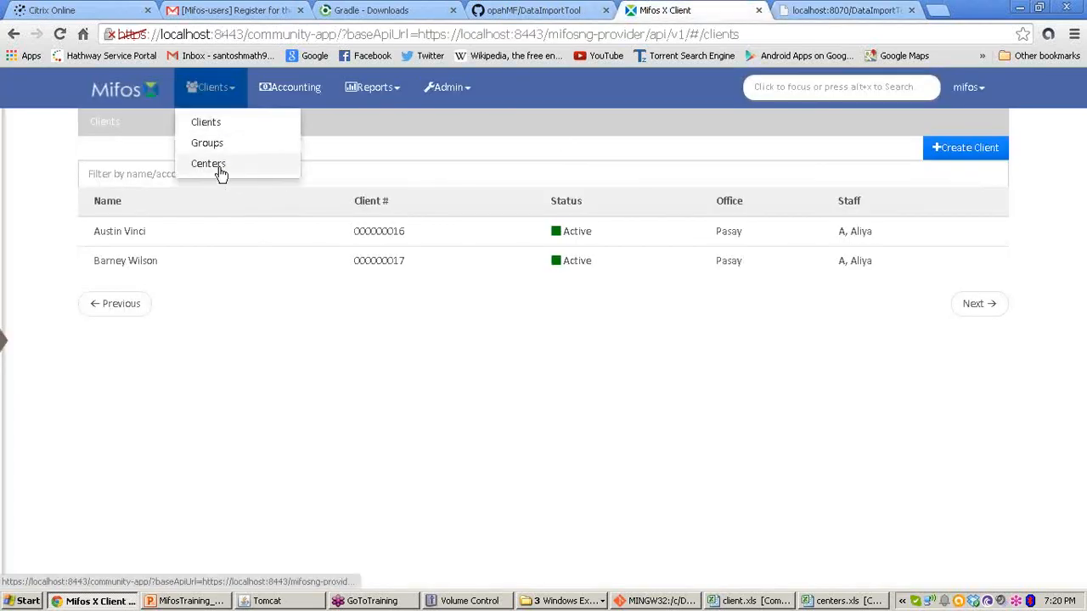
pyautogui.click(208, 164)
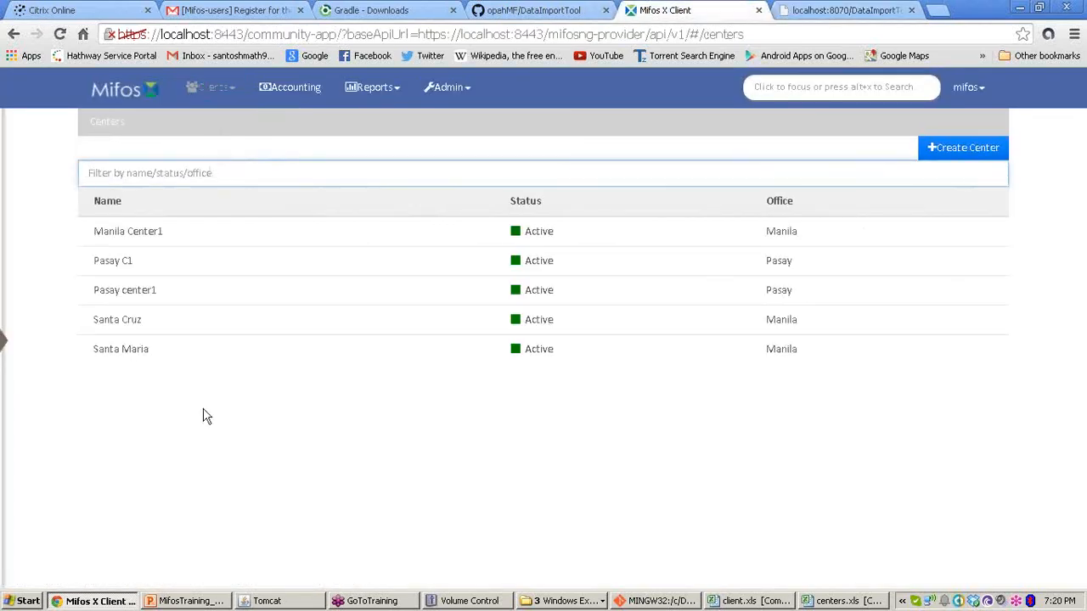
pyautogui.click(125, 265)
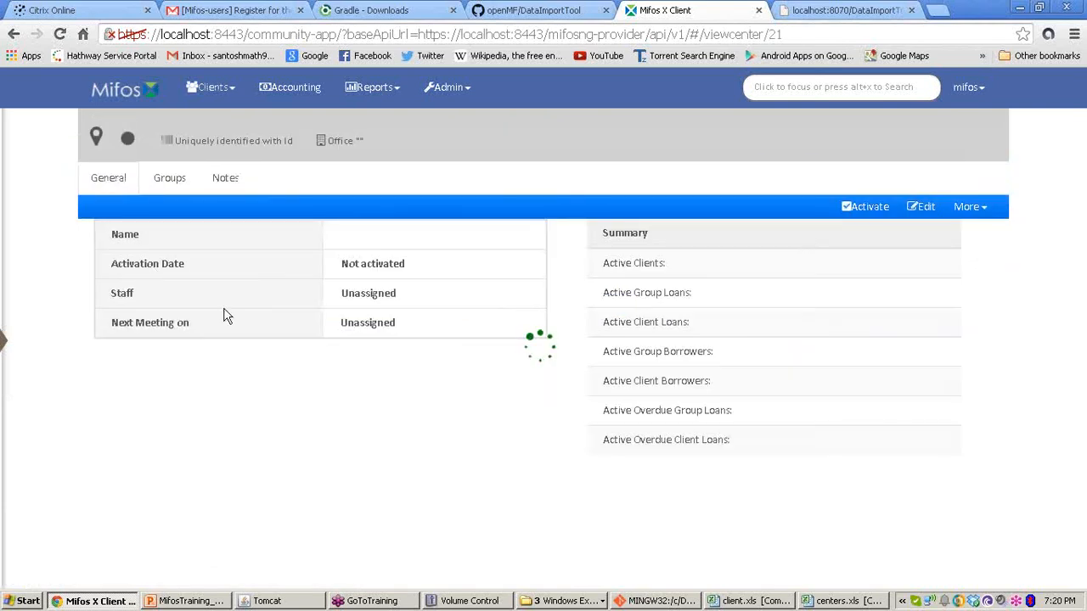
pyautogui.click(175, 183)
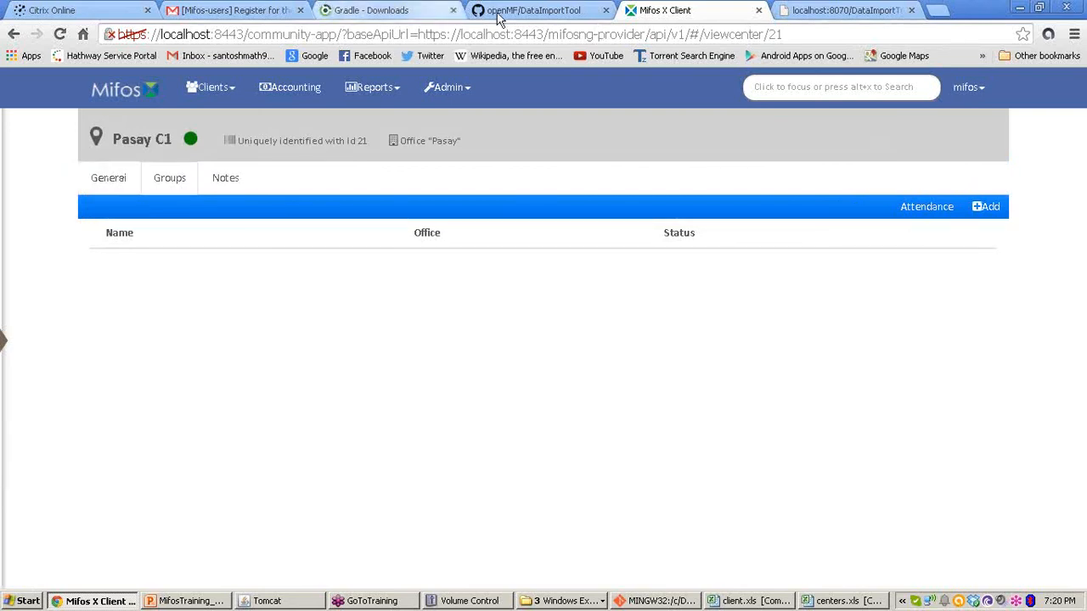
# Step: Download the Step 4 groups template and open groups.xls in Excel
pyautogui.click(789, 10)
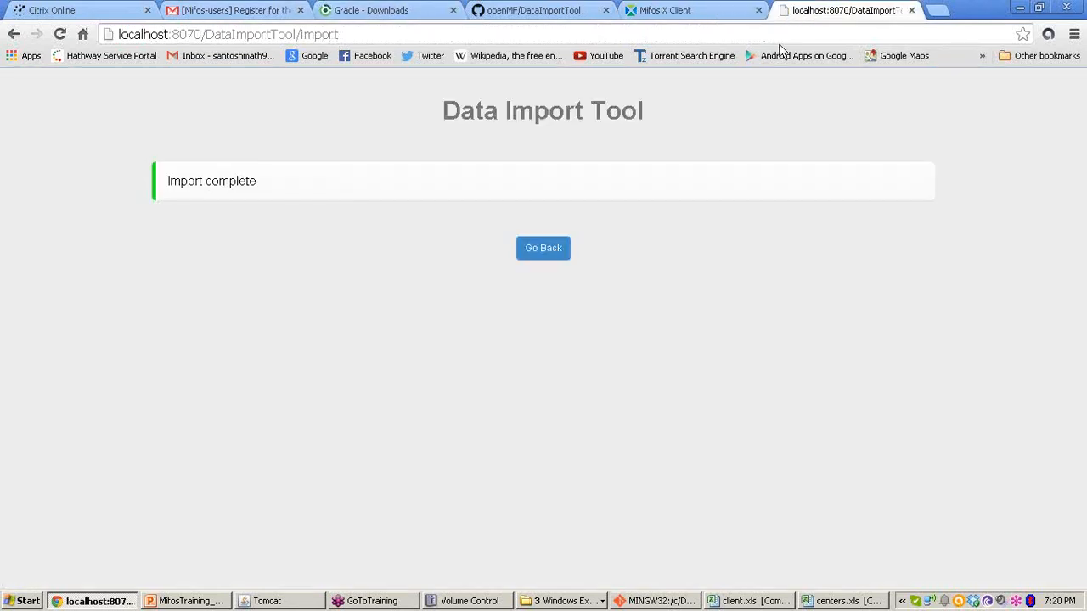
pyautogui.click(560, 255)
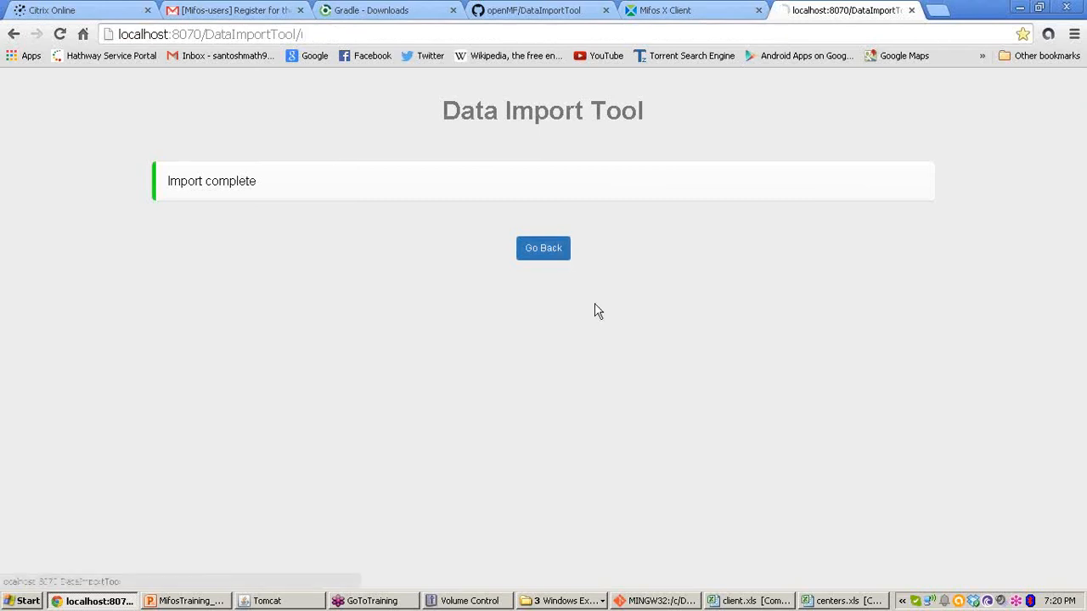
pyautogui.scroll(-2, 581, 408)
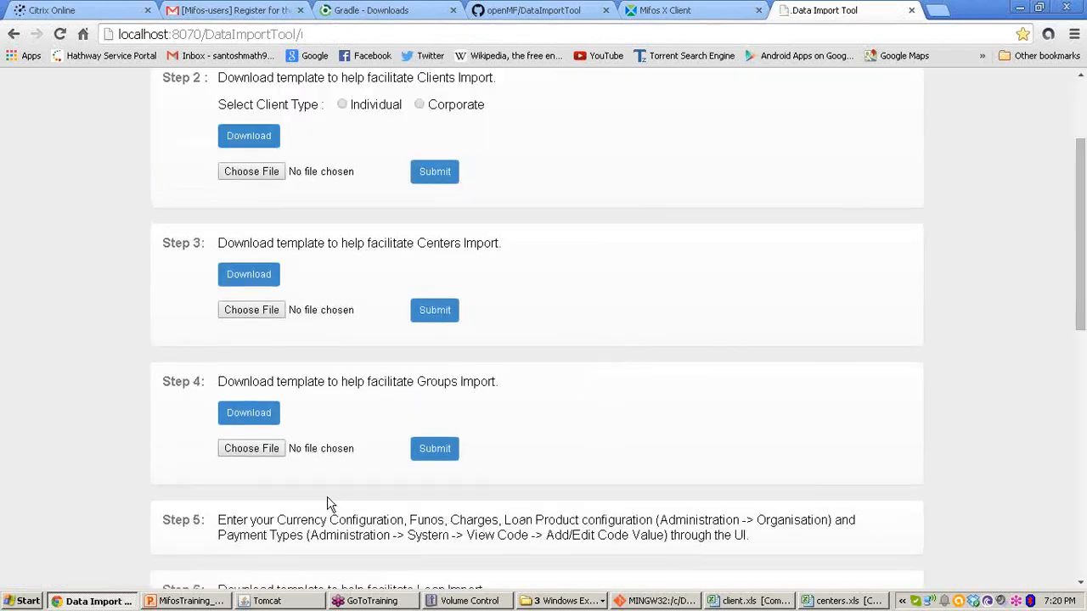
pyautogui.click(261, 416)
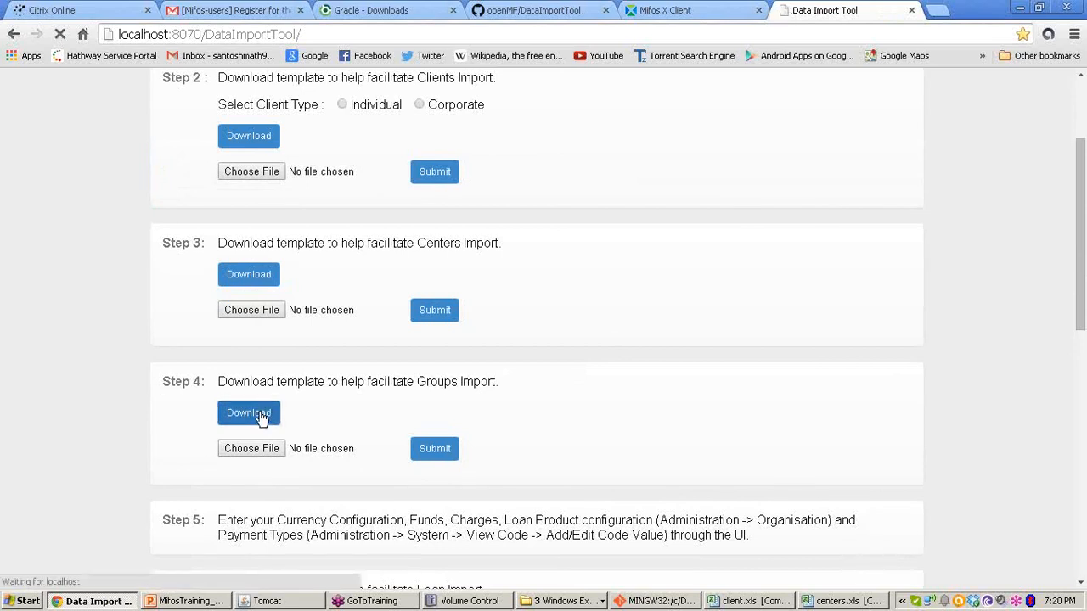
pyautogui.click(411, 265)
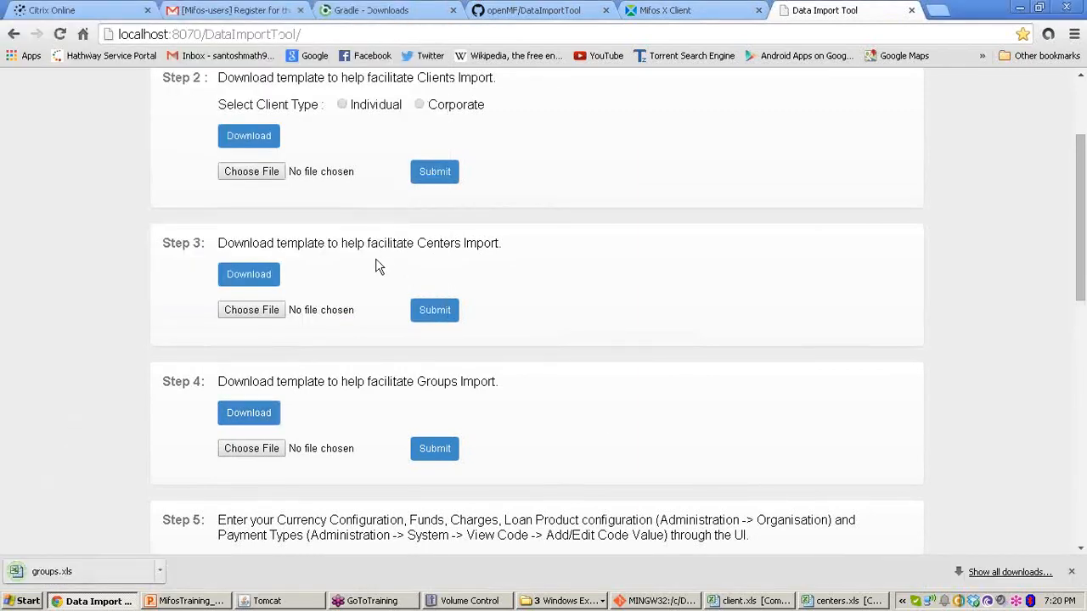
pyautogui.click(108, 572)
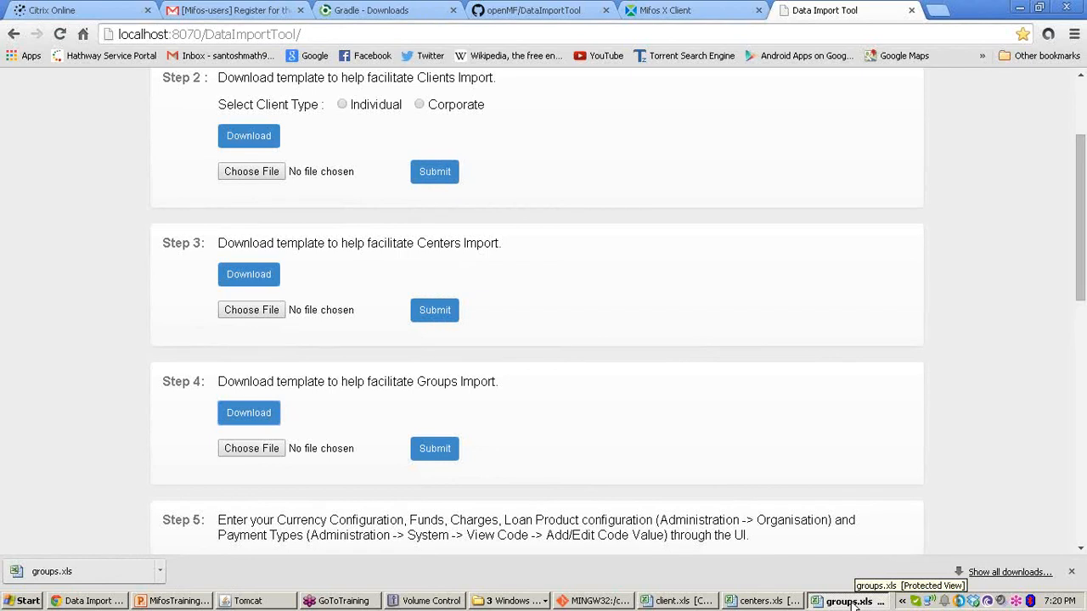
pyautogui.click(854, 603)
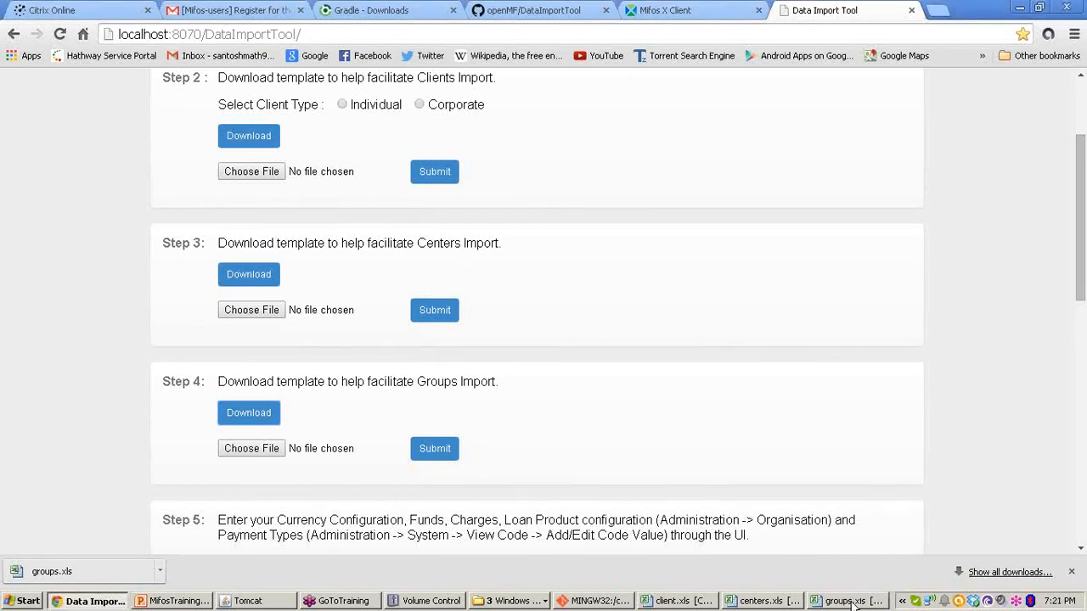
pyautogui.click(854, 602)
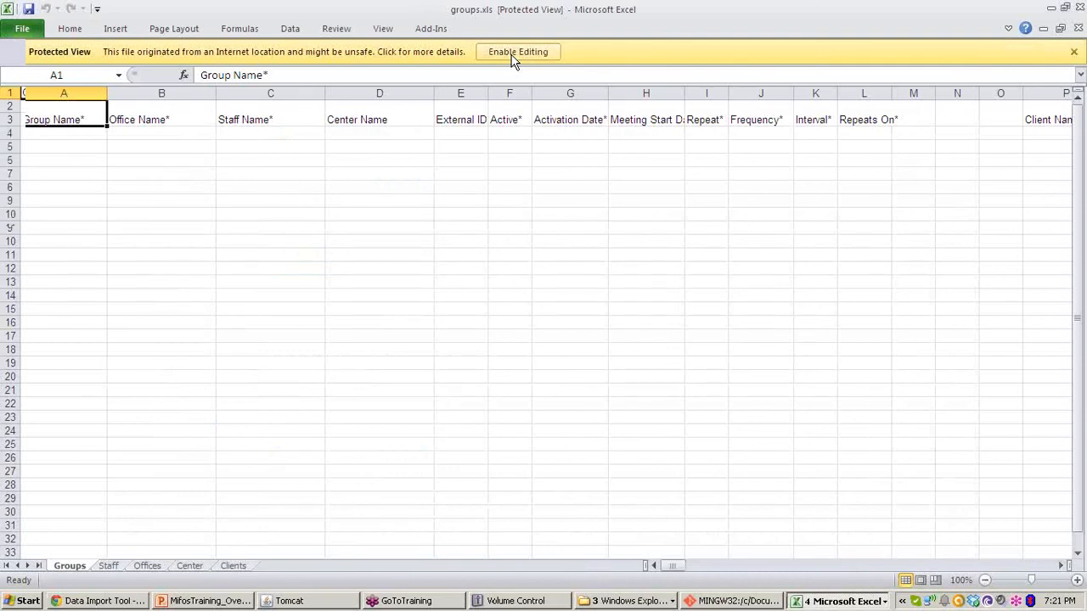
# Step: Enable editing and enter 'Pasay C1 Group1' as the group name in A2
pyautogui.click(512, 58)
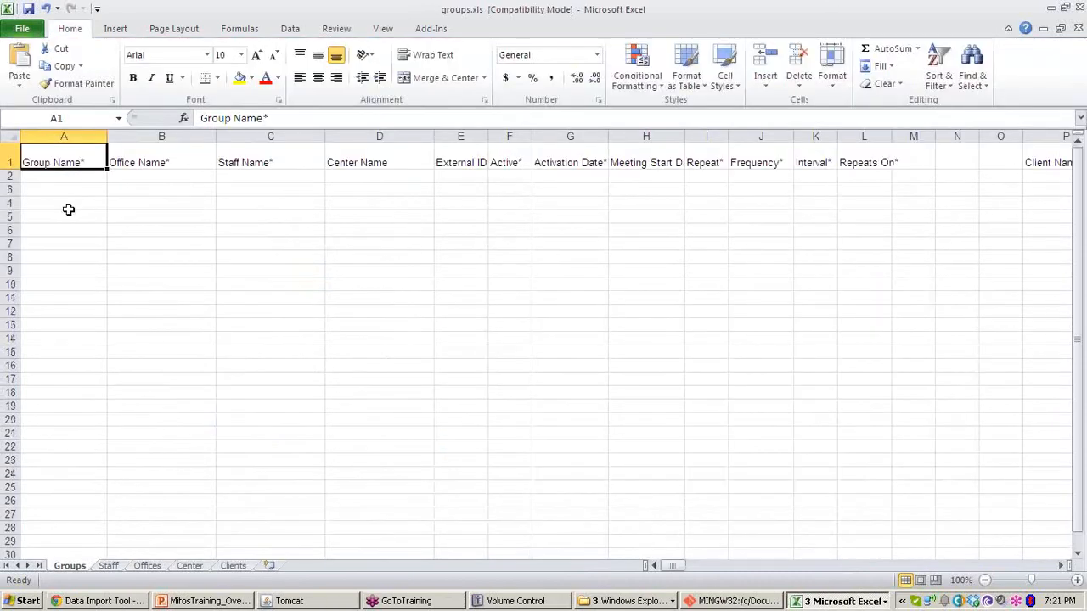
pyautogui.click(91, 178)
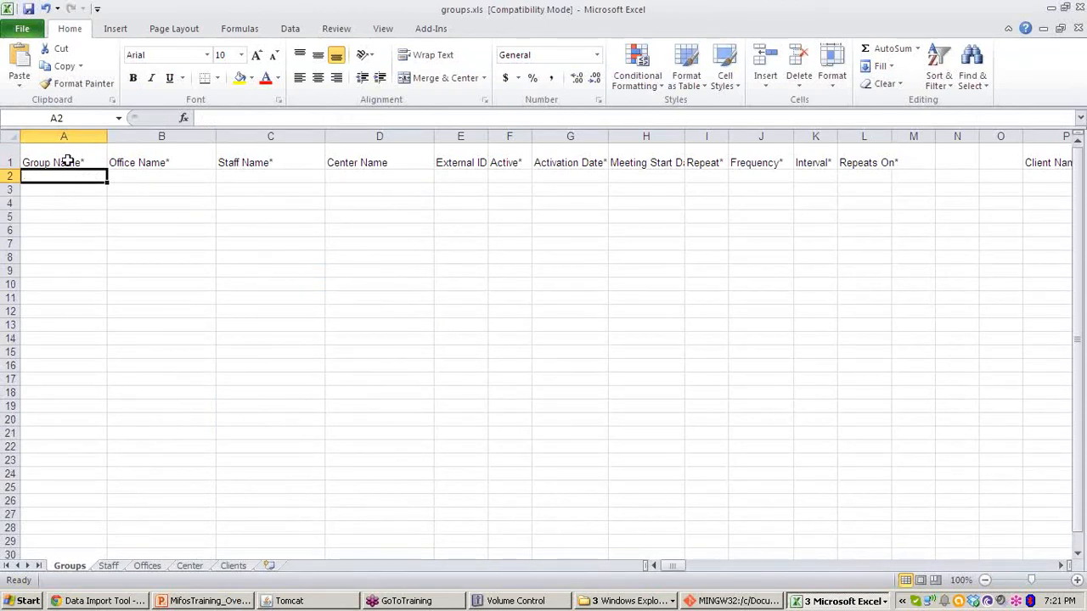
pyautogui.doubleClick(72, 174)
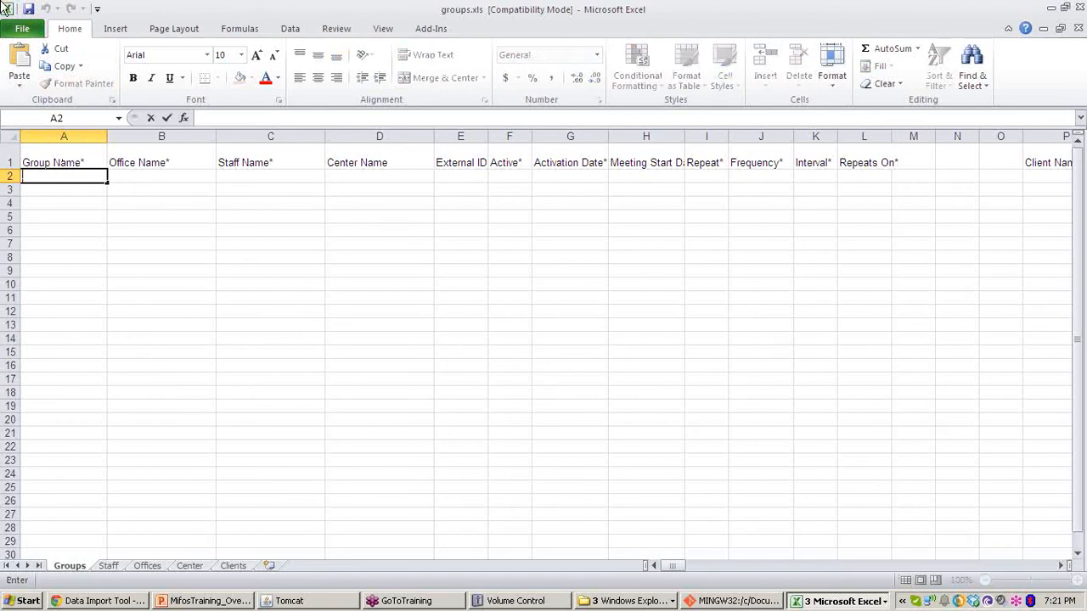
pyautogui.click(12, 29)
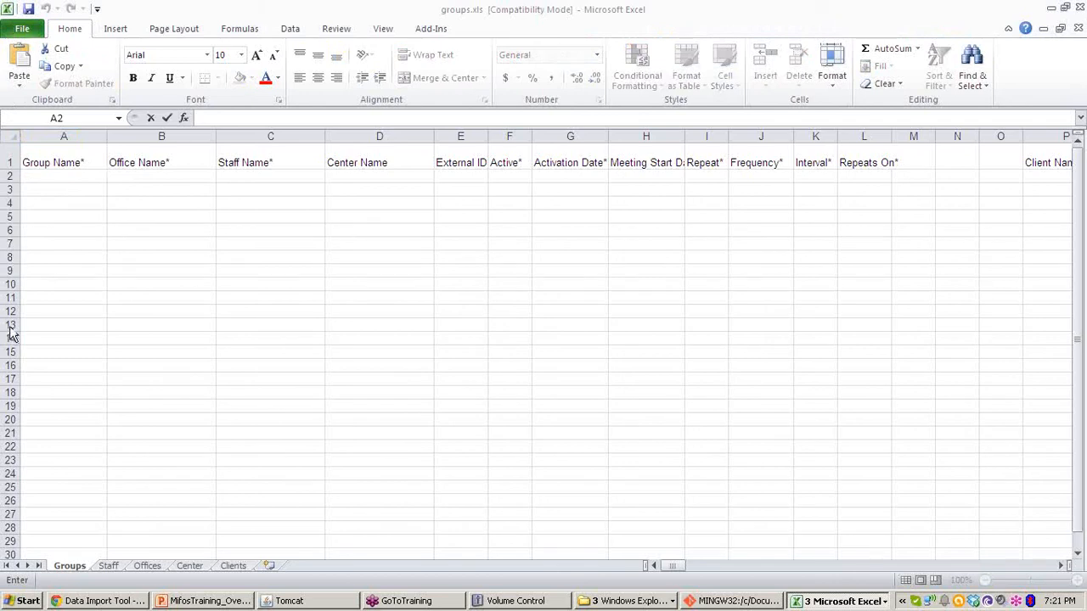
pyautogui.click(84, 177)
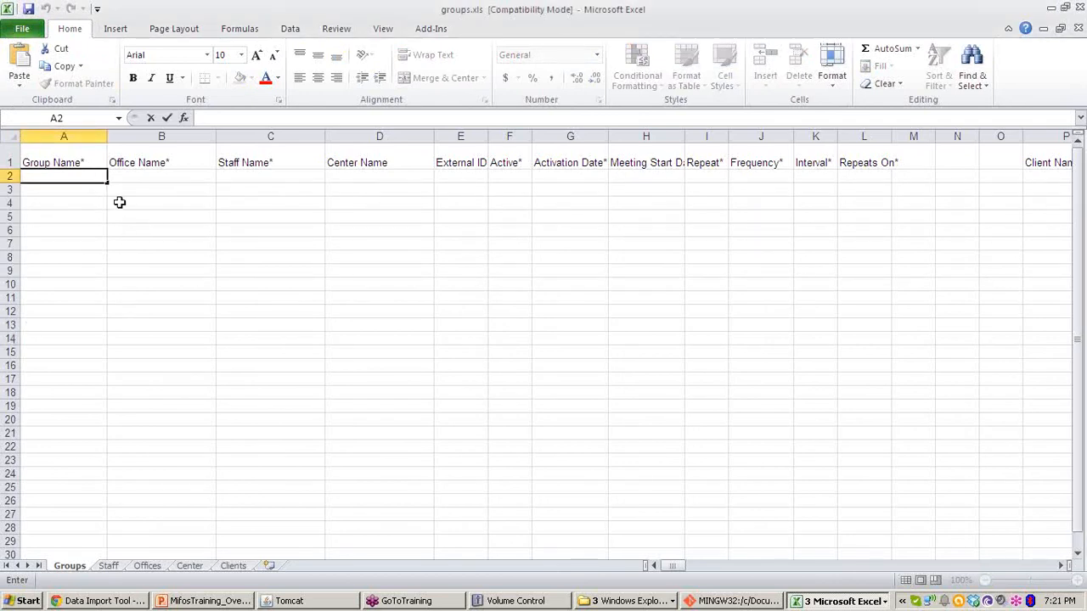
pyautogui.write('Pasay C1 G')
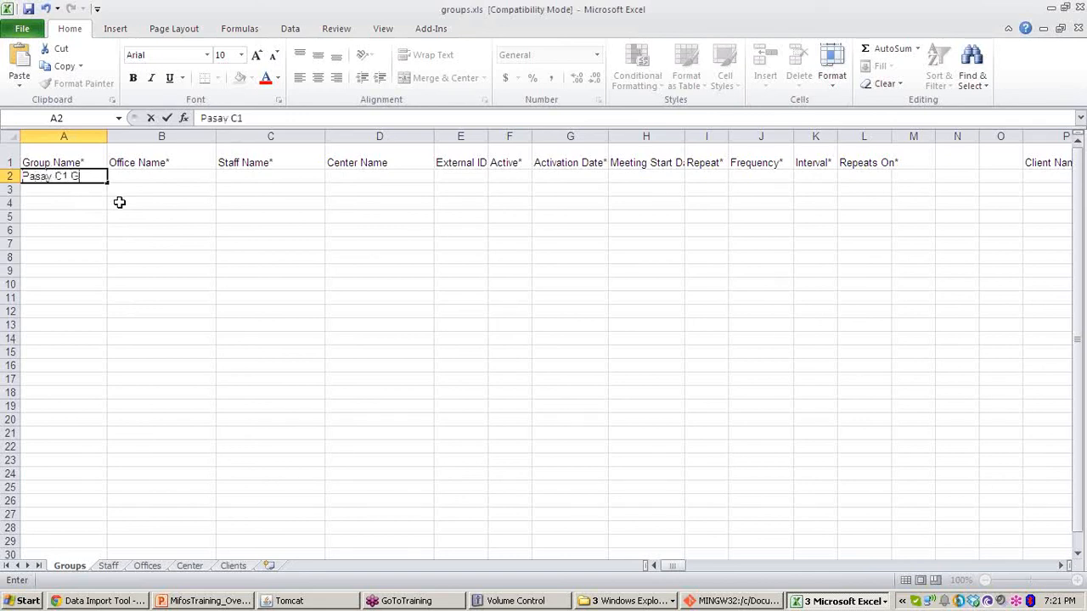
pyautogui.write('roup1')
pyautogui.click(160, 176)
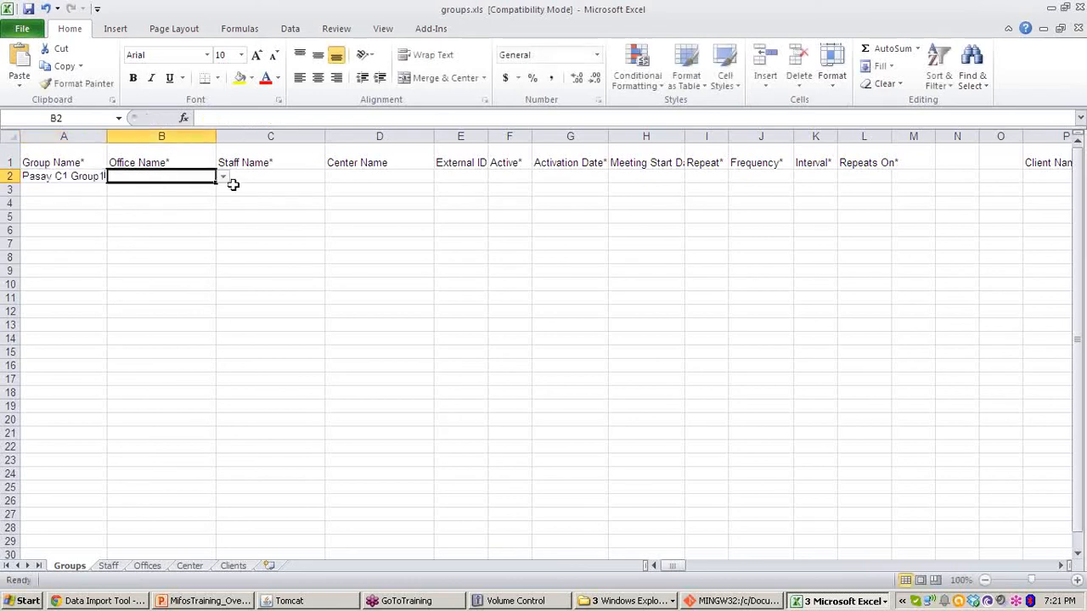
# Step: Set office Pasay, staff John K and center Pasay C1 in B2–D2
pyautogui.click(223, 177)
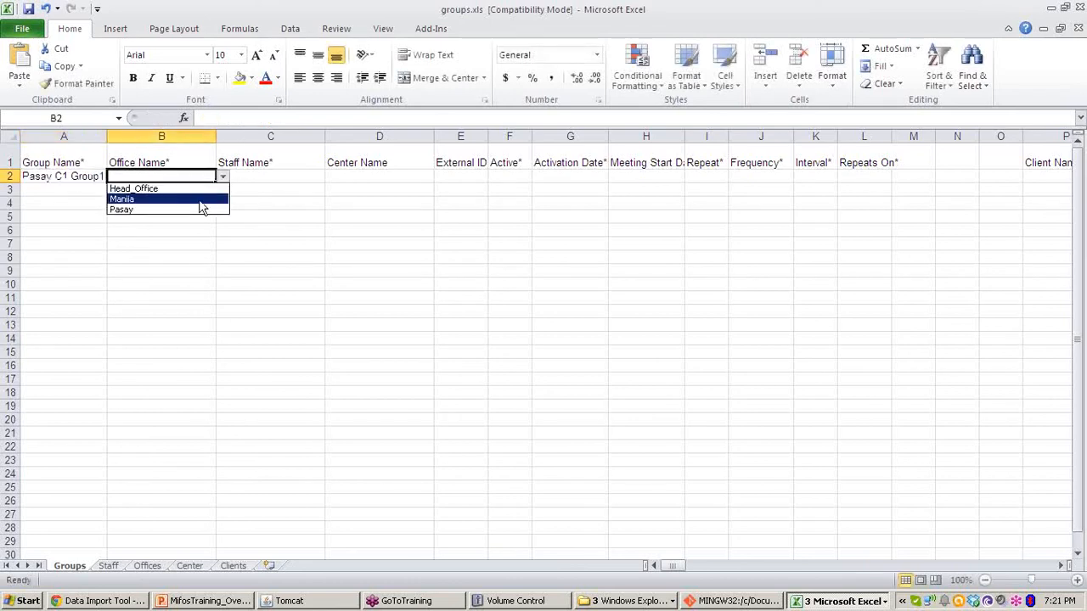
pyautogui.click(197, 210)
pyautogui.click(283, 176)
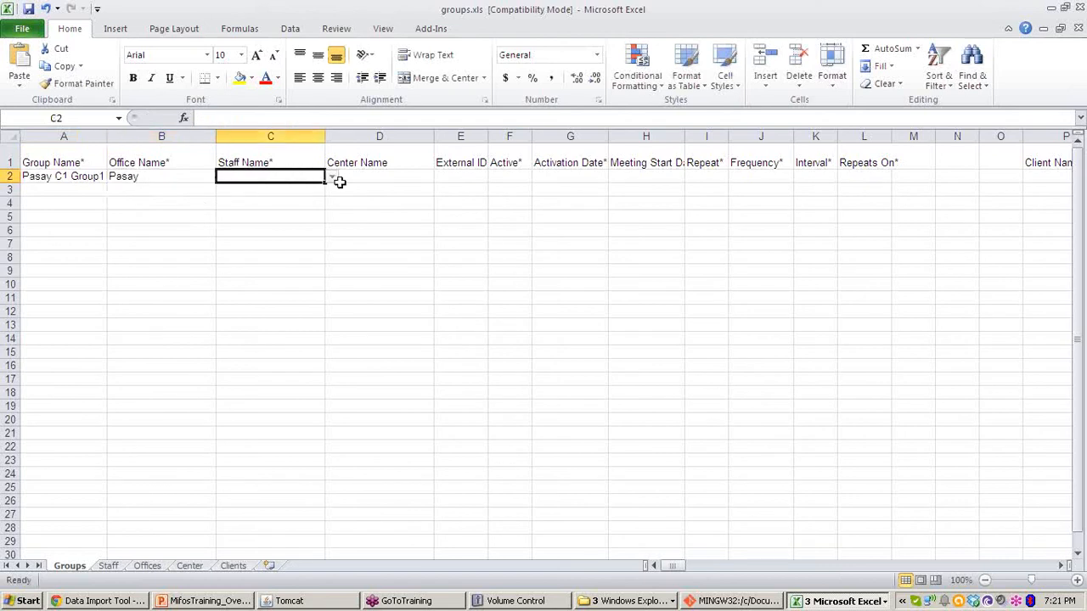
pyautogui.click(332, 177)
pyautogui.click(303, 198)
pyautogui.click(379, 176)
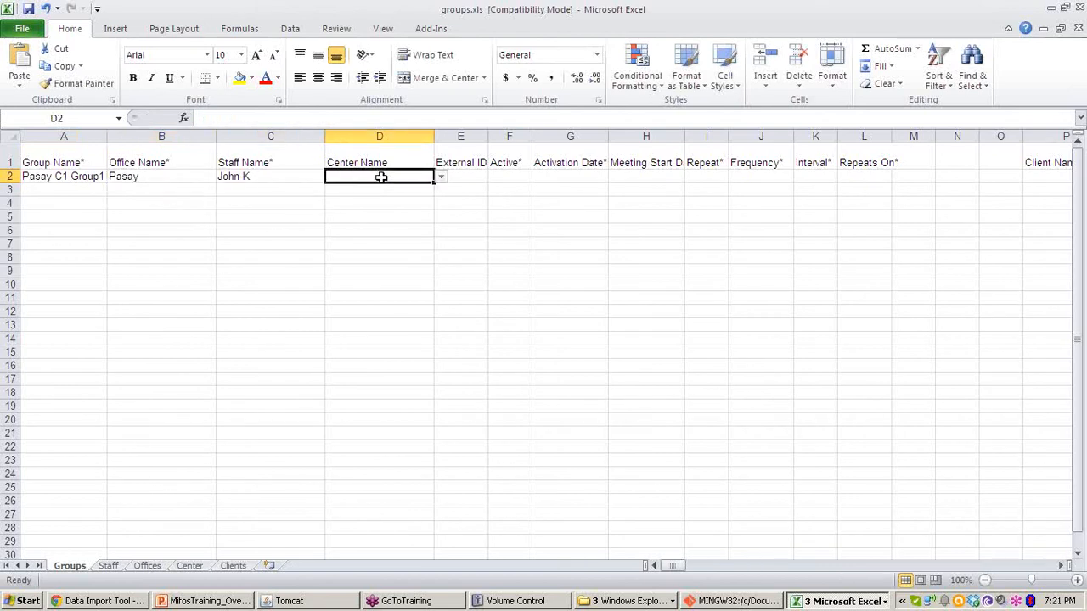
pyautogui.click(441, 177)
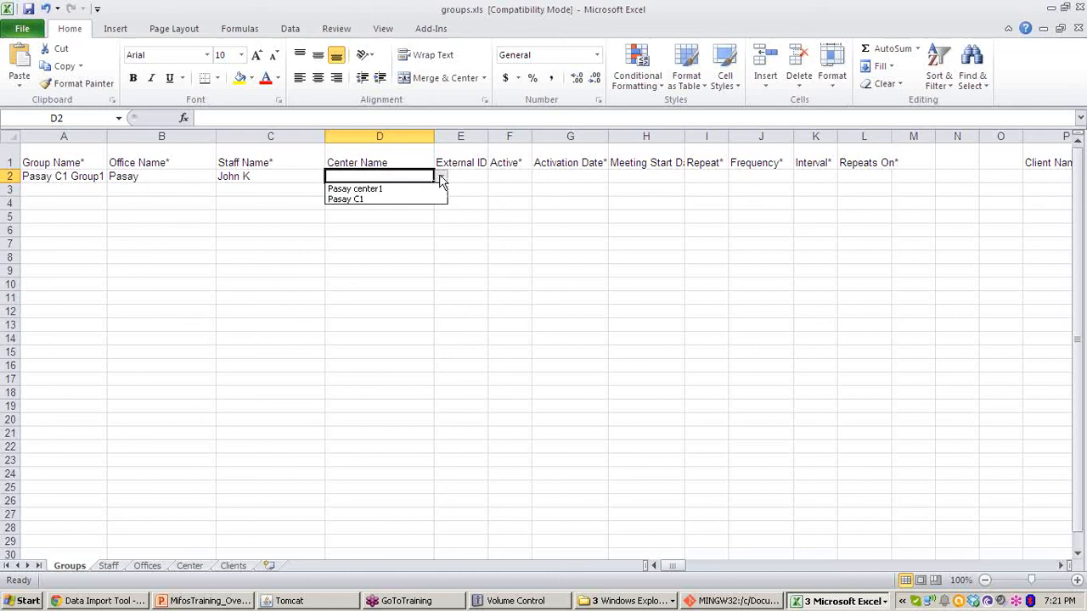
pyautogui.click(403, 200)
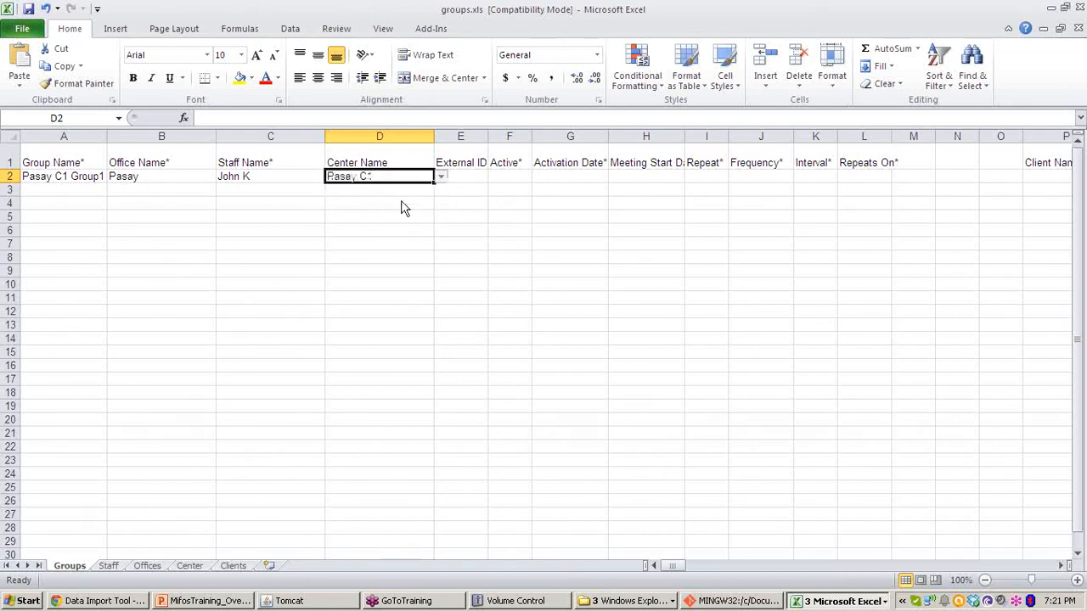
pyautogui.click(113, 601)
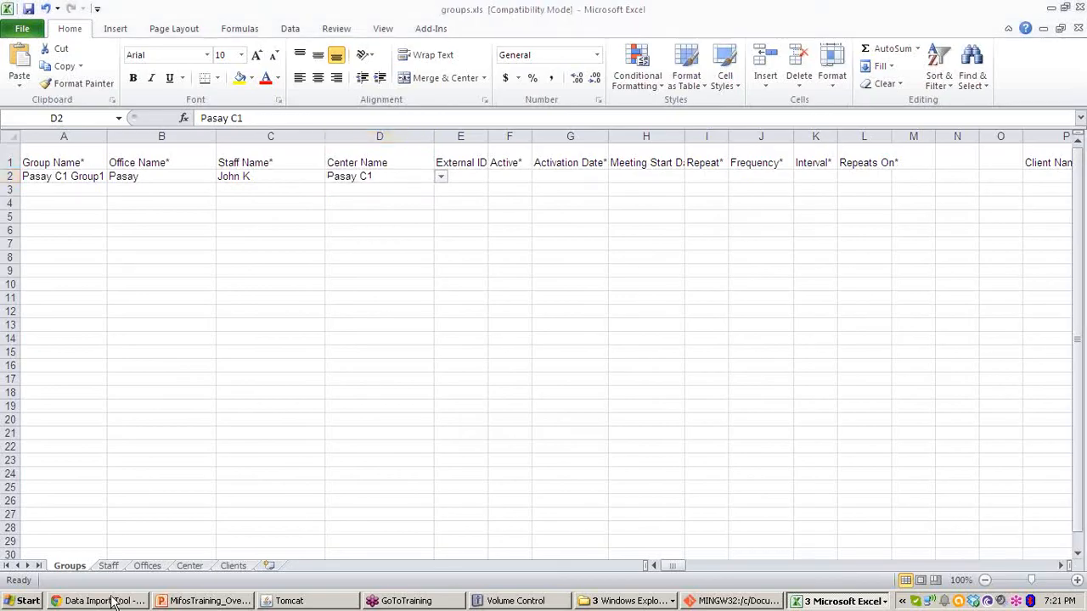
pyautogui.scroll(1, 452, 230)
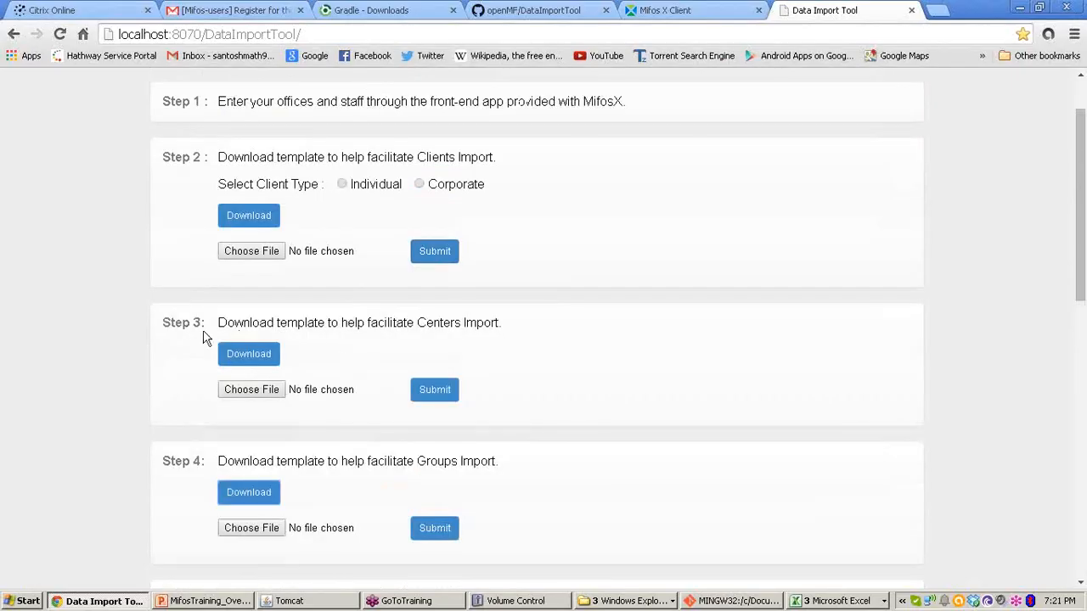
pyautogui.moveTo(162, 321); pyautogui.dragTo(223, 320)
pyautogui.scroll(-1, 231, 323)
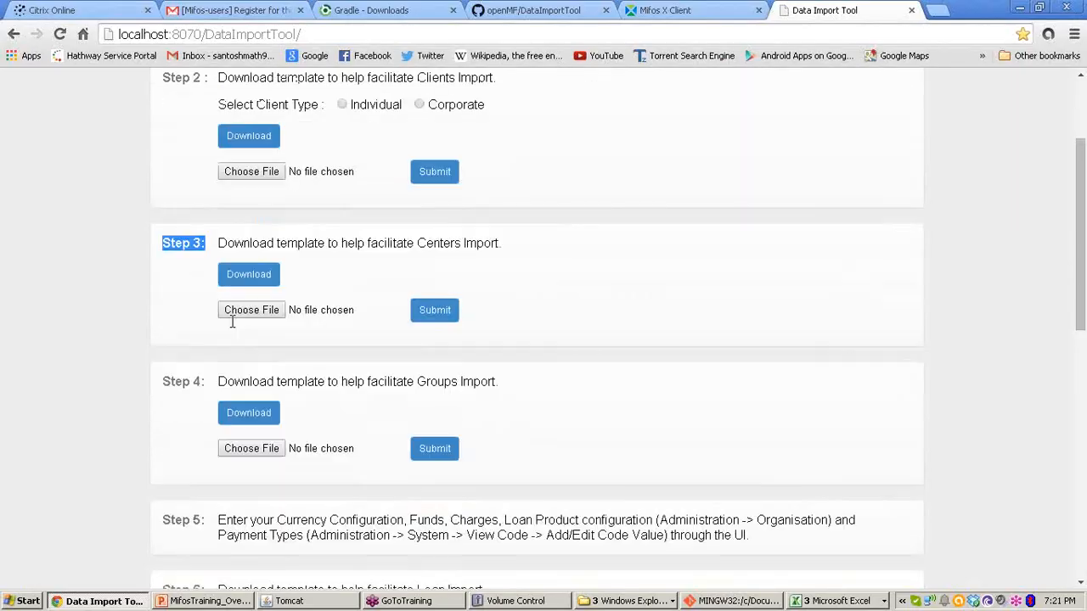
pyautogui.scroll(-1, 232, 323)
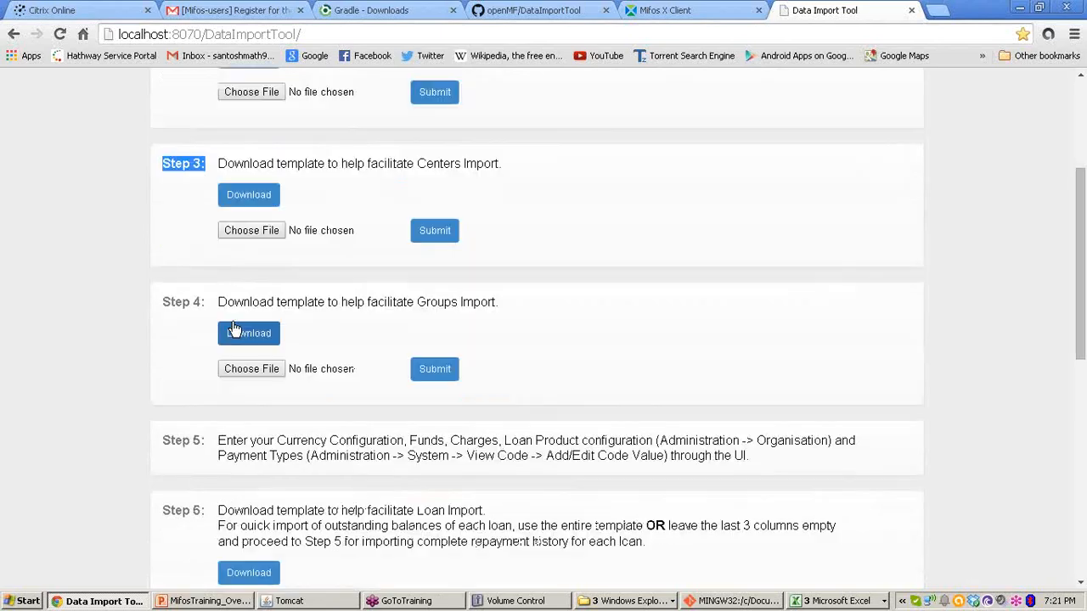
pyautogui.moveTo(418, 303); pyautogui.dragTo(445, 308)
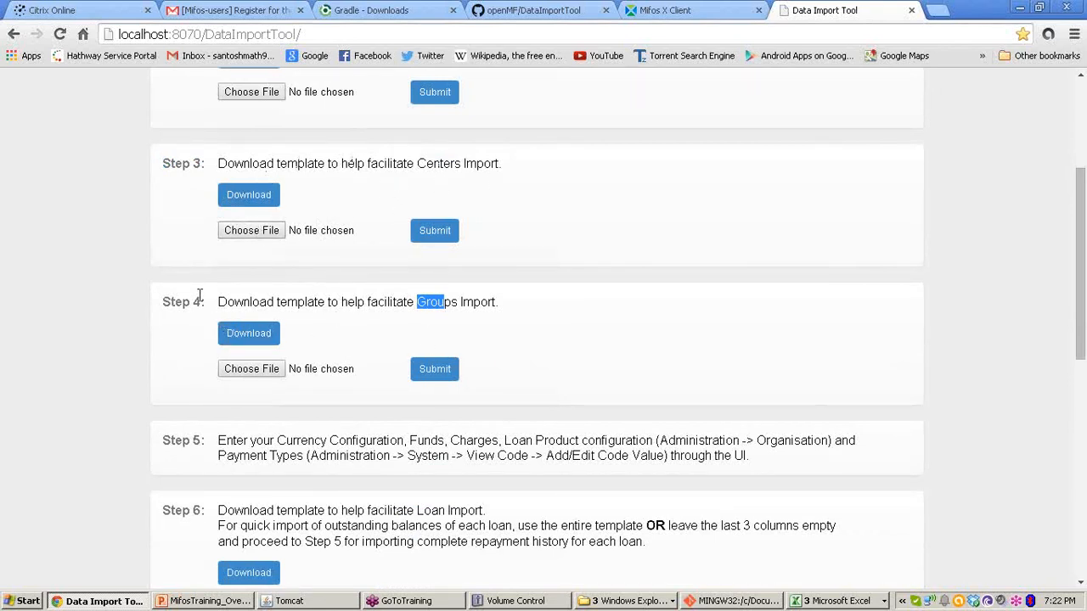
pyautogui.moveTo(161, 304); pyautogui.dragTo(225, 321)
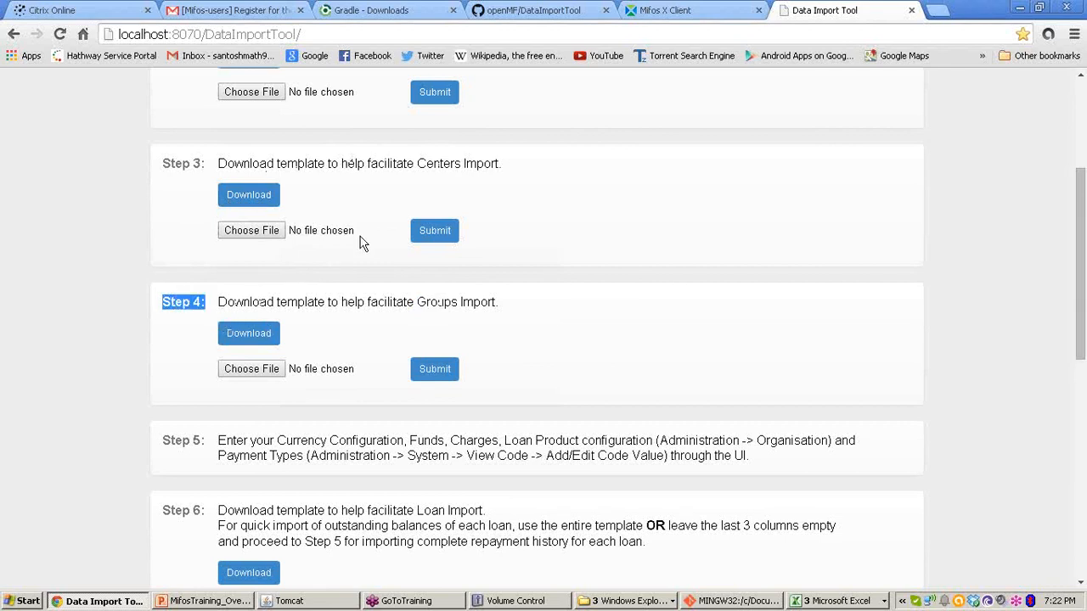
pyautogui.click(815, 602)
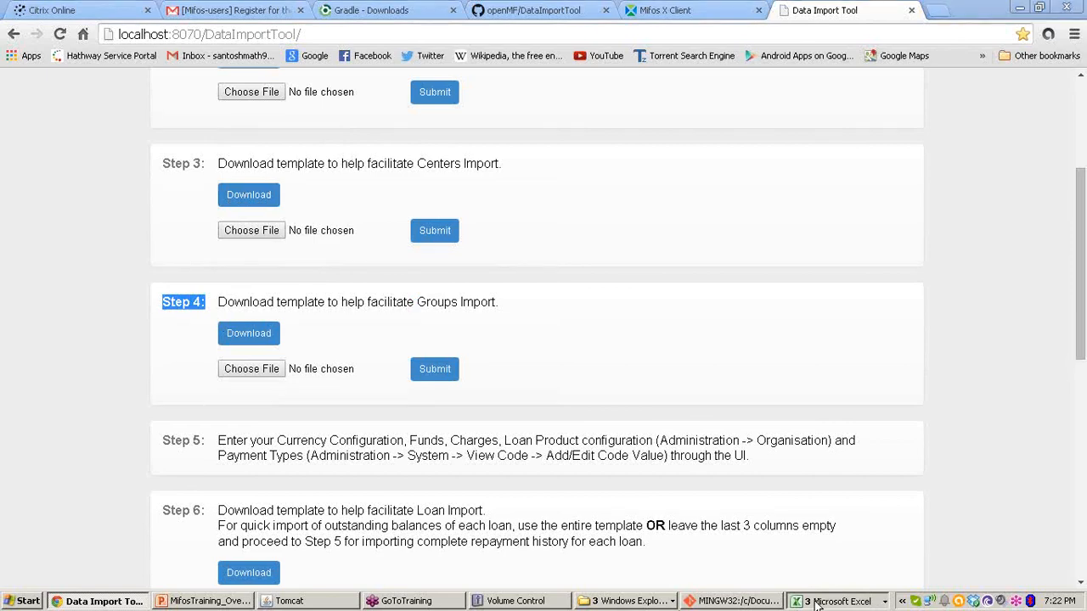
# Step: Mark the group Active TRUE with activation date 1/10/2014
pyautogui.click(820, 550)
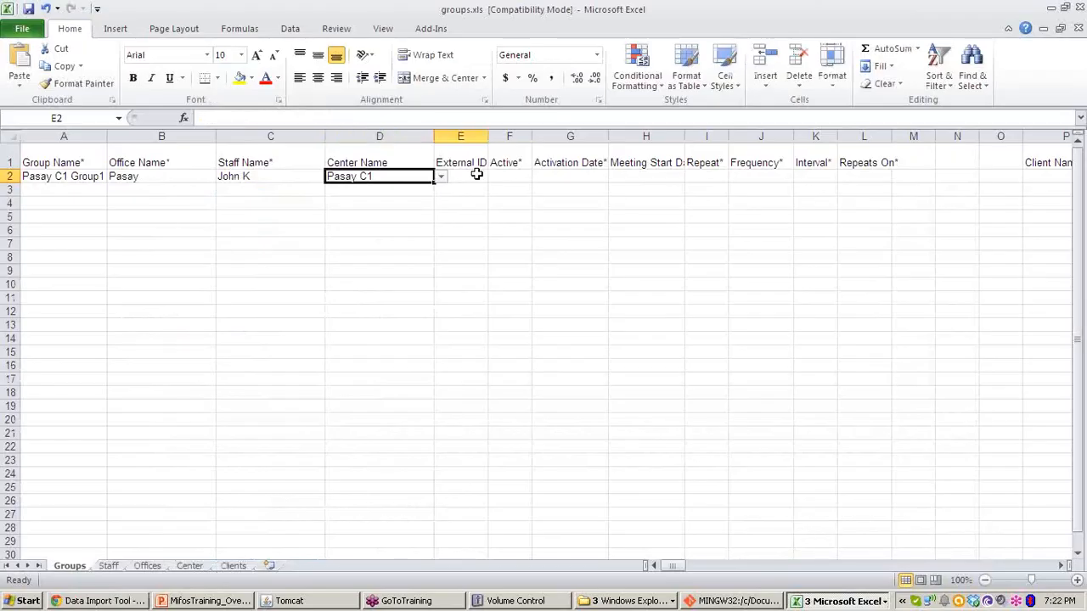
pyautogui.click(509, 178)
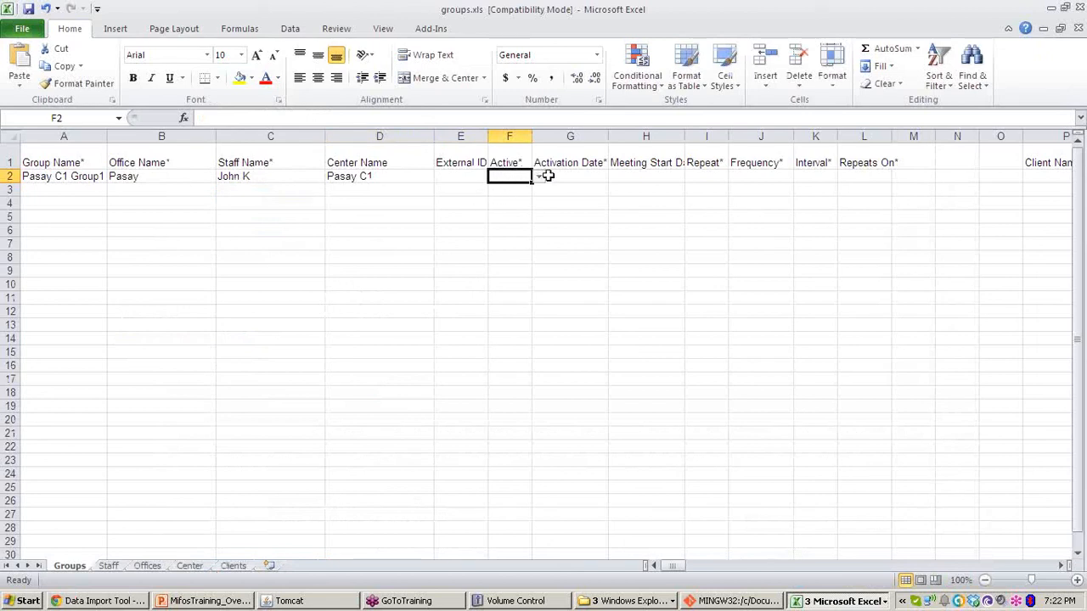
pyautogui.click(538, 176)
pyautogui.click(516, 173)
pyautogui.click(539, 176)
pyautogui.click(507, 188)
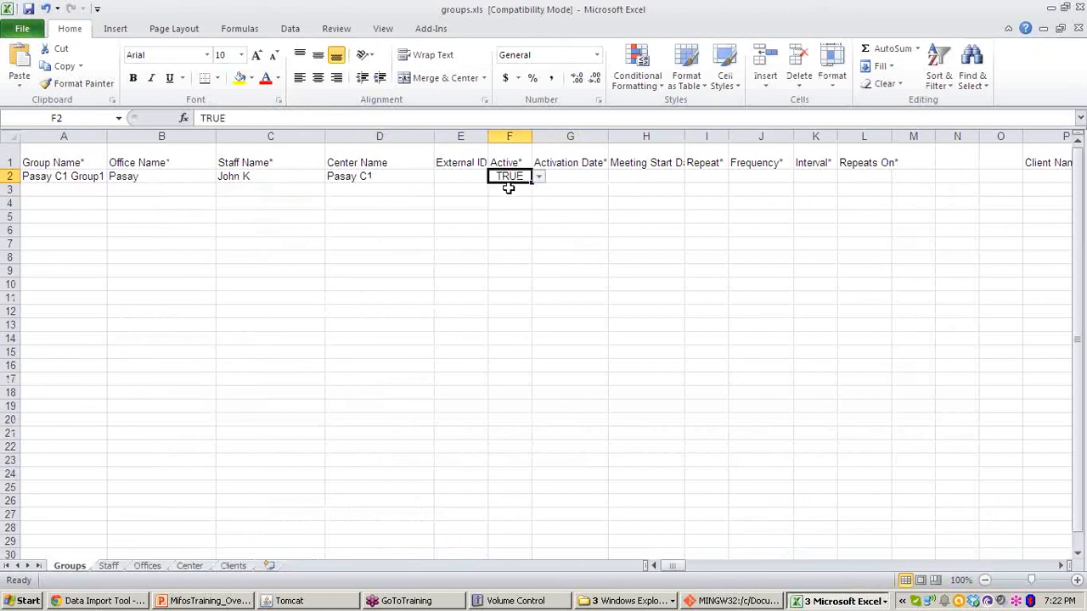
pyautogui.click(567, 176)
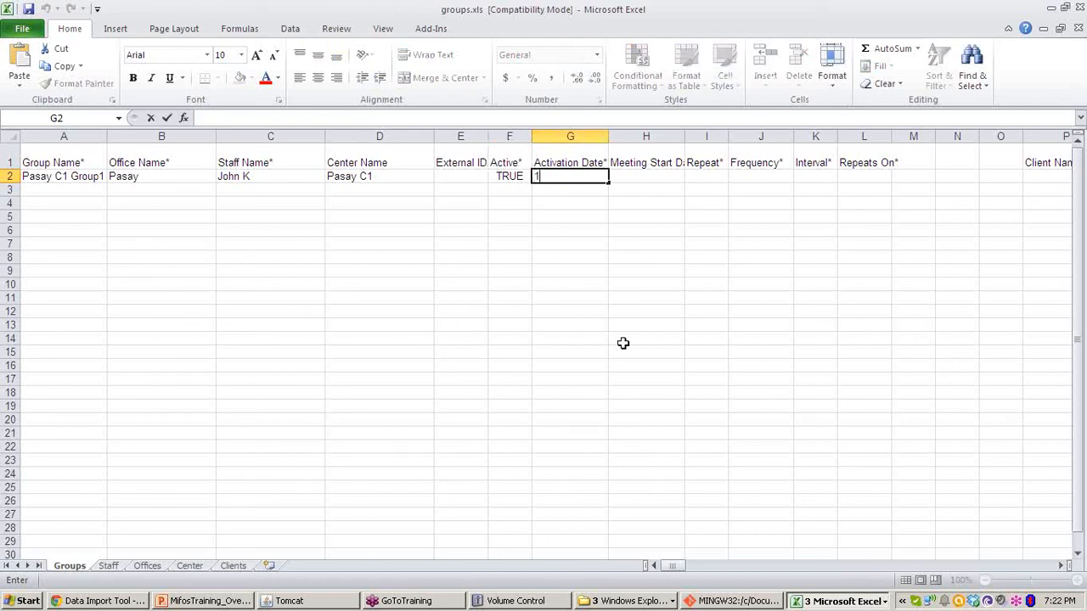
pyautogui.write('1/10/2014')
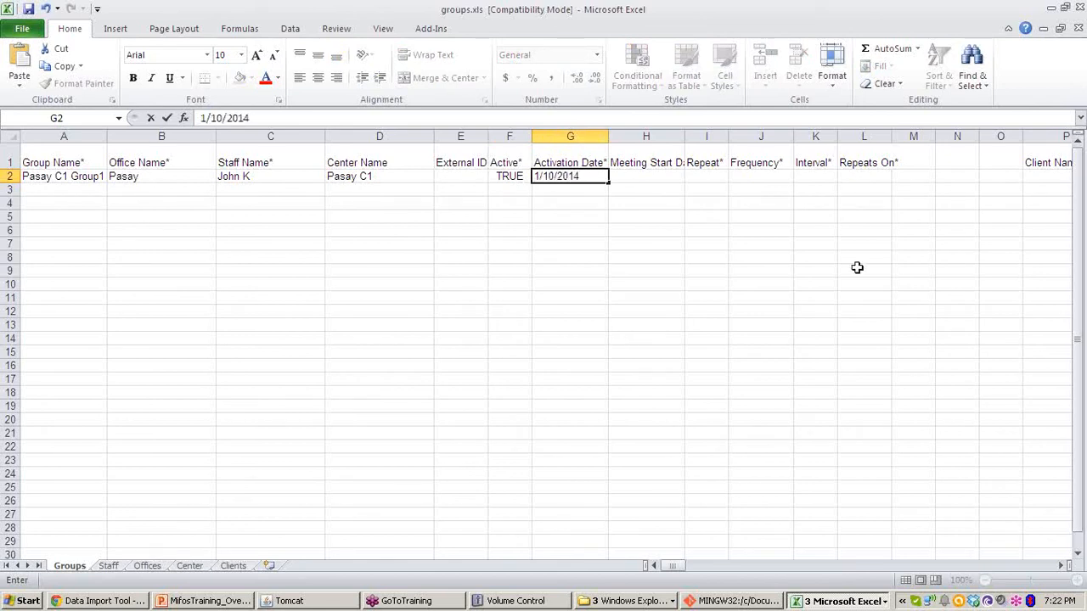
pyautogui.click(653, 176)
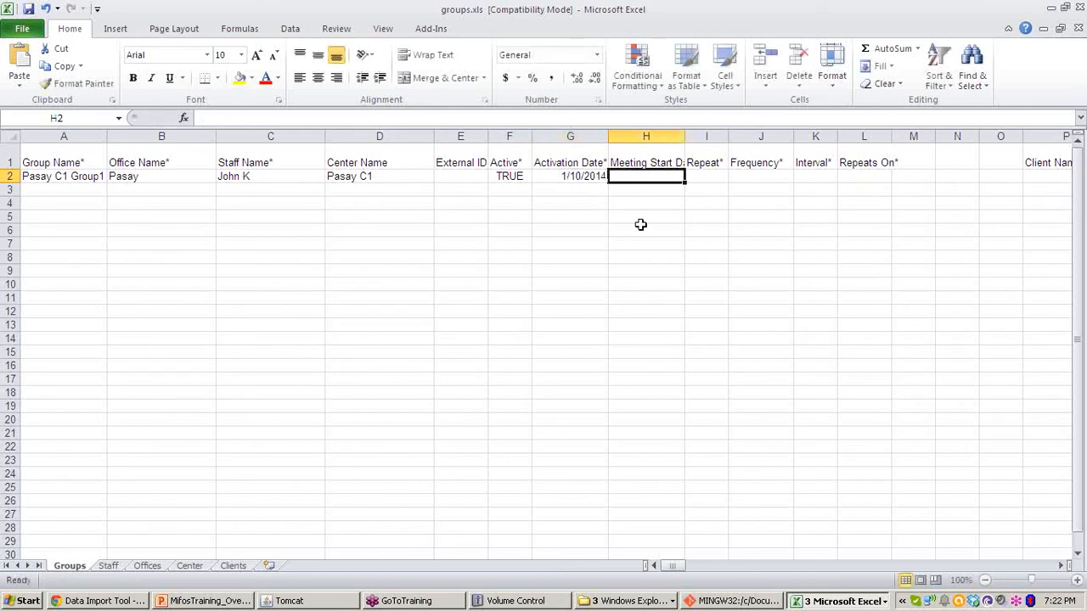
pyautogui.press('Left')
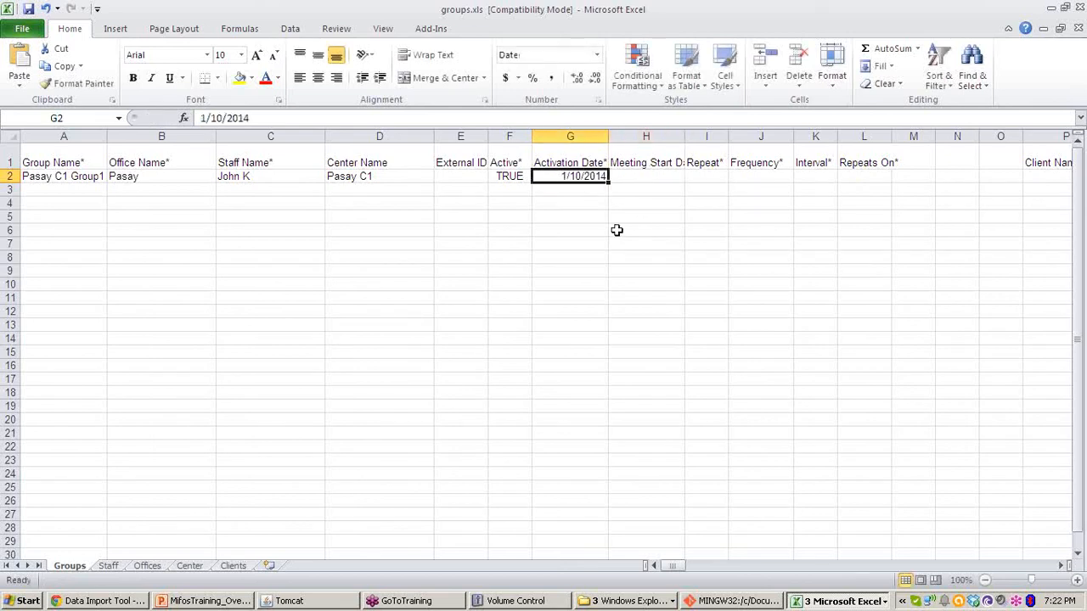
# Step: Set meeting start date 1/11/2014, Repeat TRUE and frequency Weekly
pyautogui.click(647, 177)
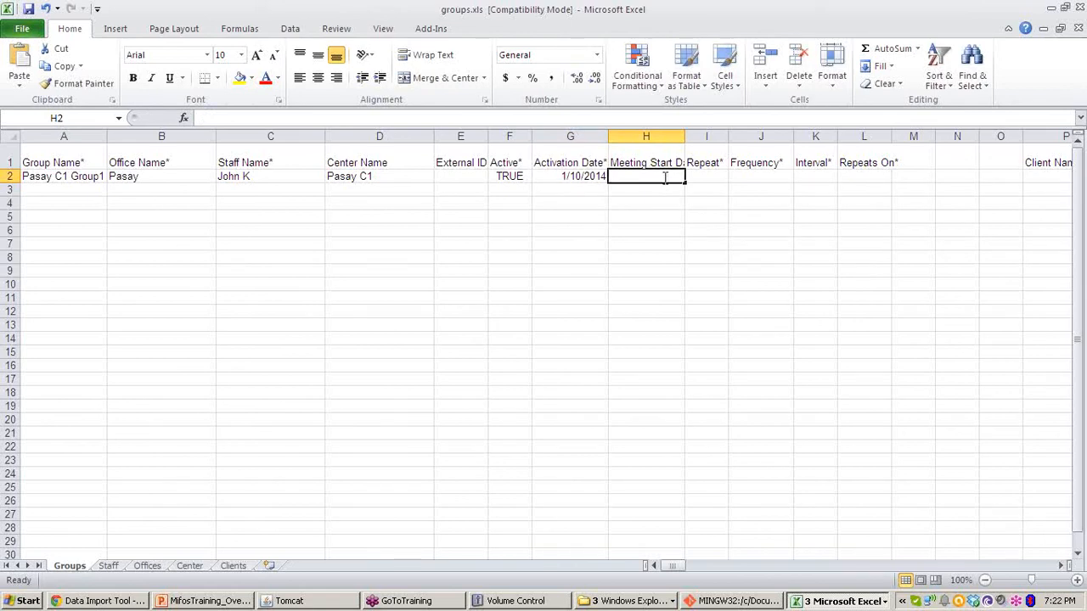
pyautogui.write('1')
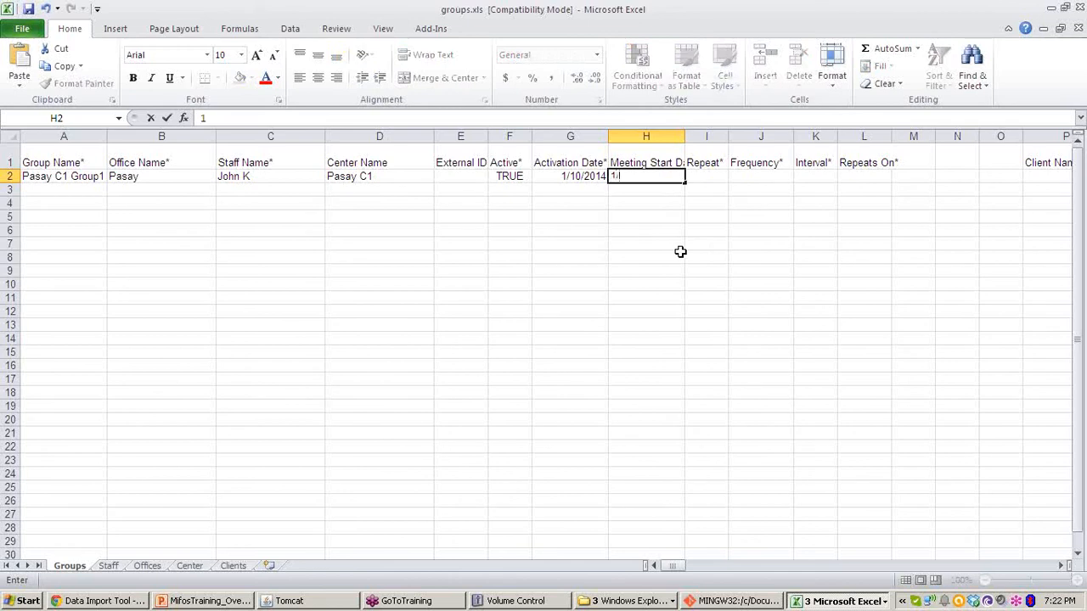
pyautogui.write('/11/2014')
pyautogui.click(704, 177)
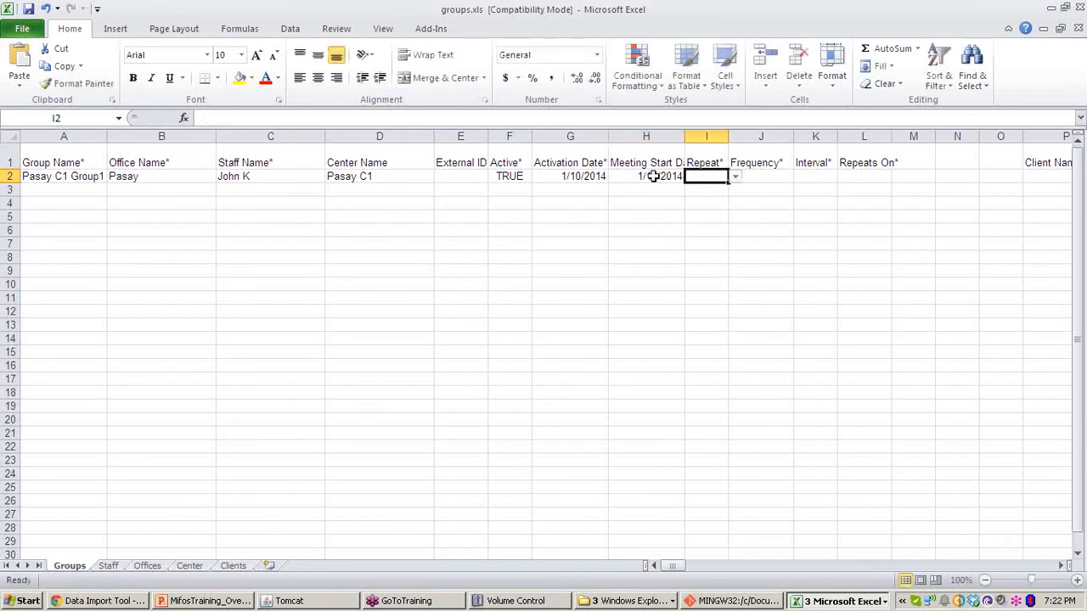
pyautogui.click(735, 176)
pyautogui.click(716, 189)
pyautogui.click(784, 177)
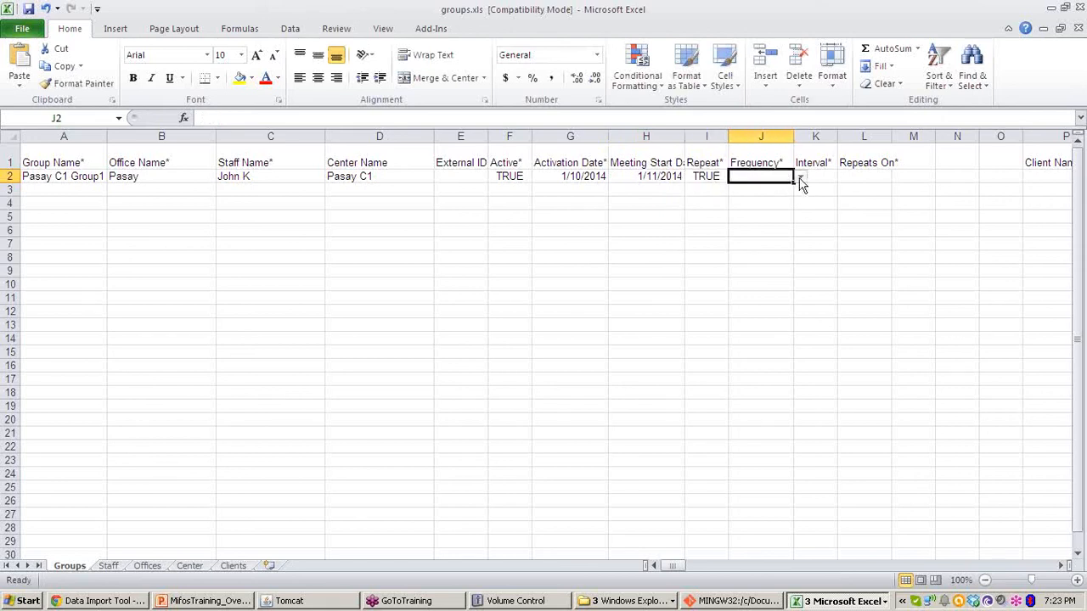
pyautogui.click(801, 176)
pyautogui.click(763, 198)
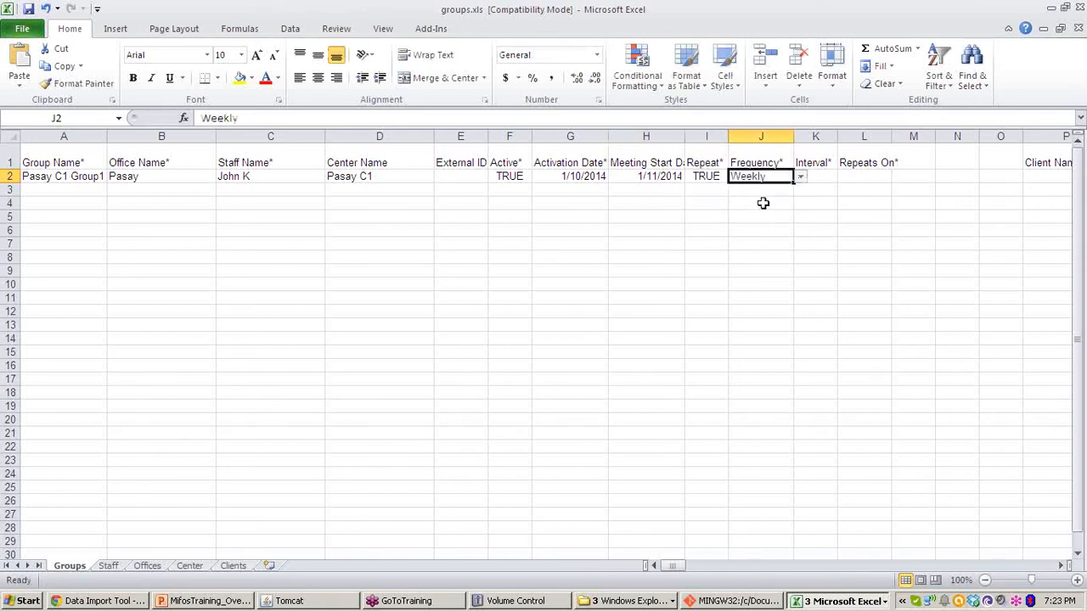
# Step: Set the interval in K2 to 1 and Repeats On to Thu
pyautogui.click(822, 175)
pyautogui.click(844, 179)
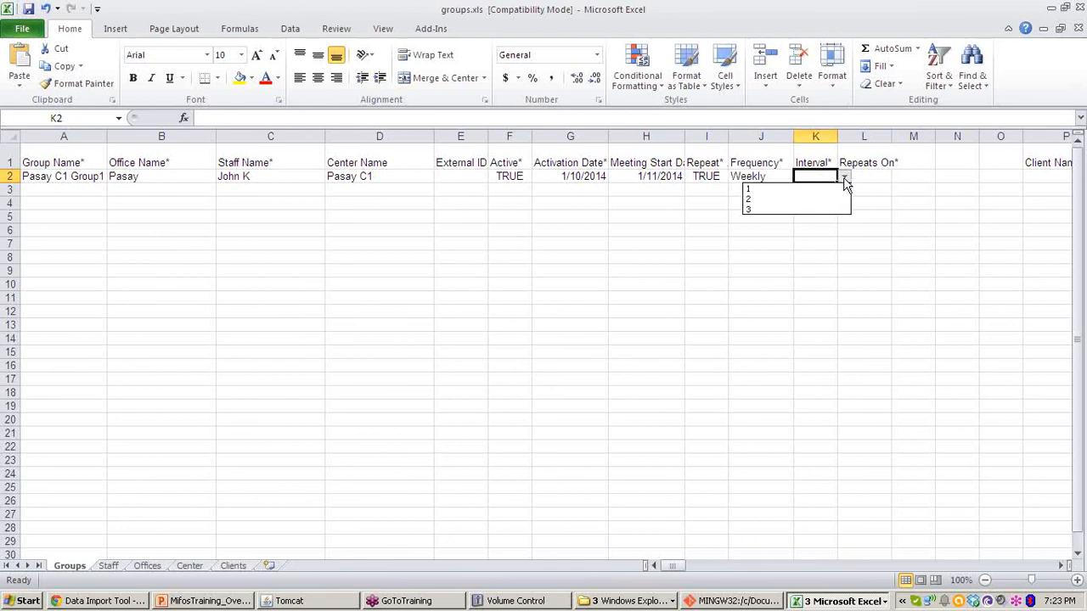
pyautogui.click(812, 190)
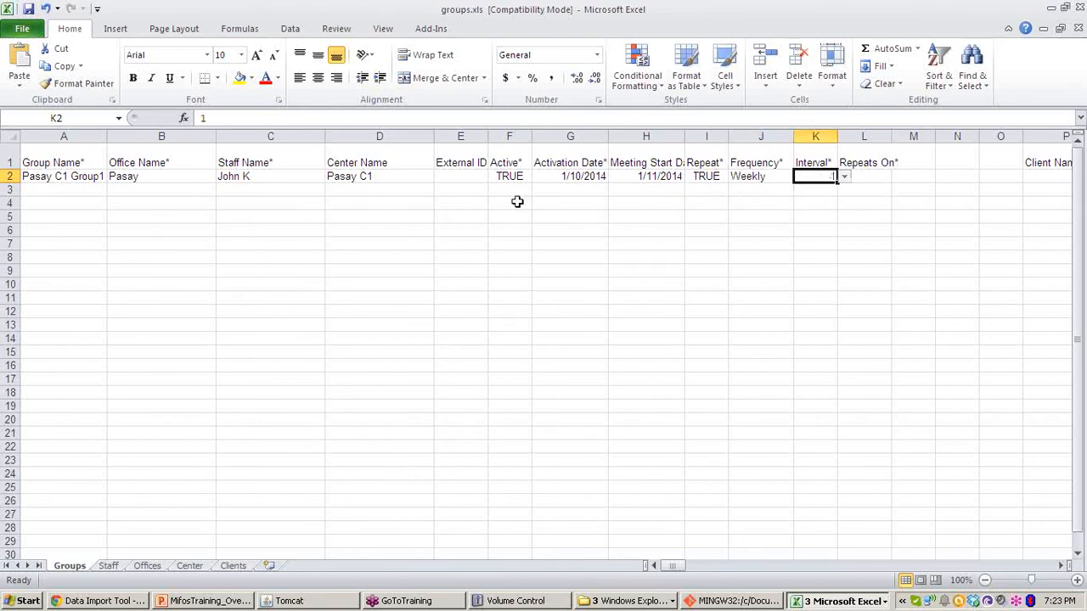
pyautogui.click(879, 176)
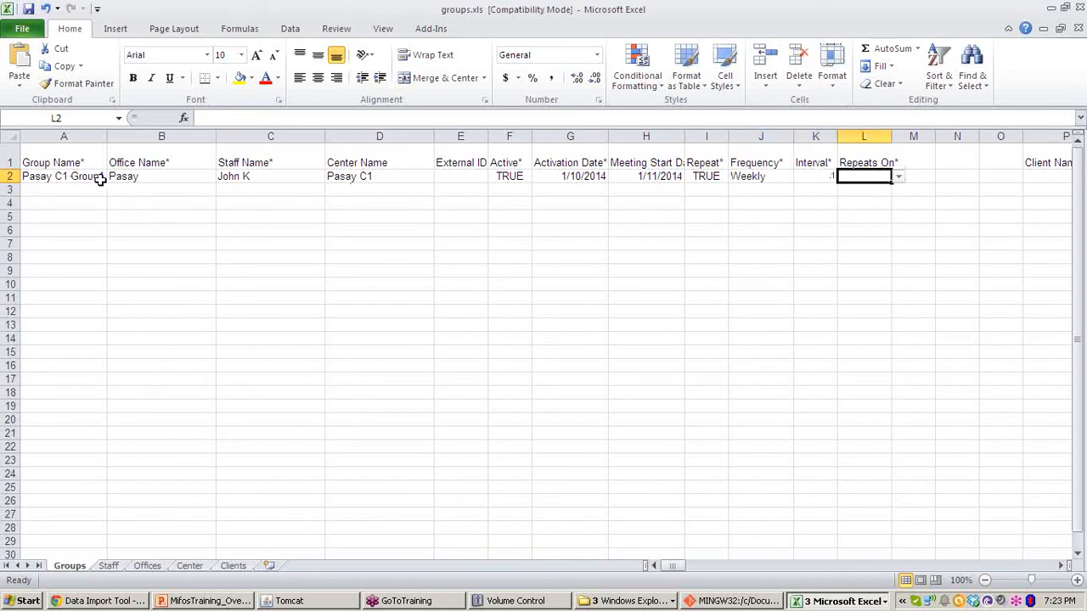
pyautogui.click(898, 178)
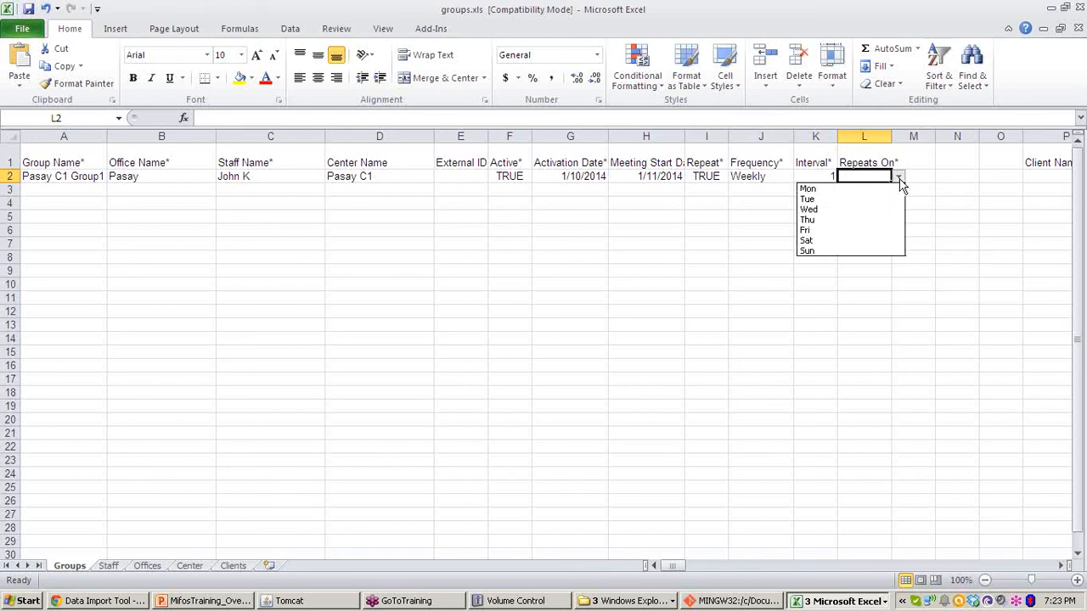
pyautogui.click(818, 220)
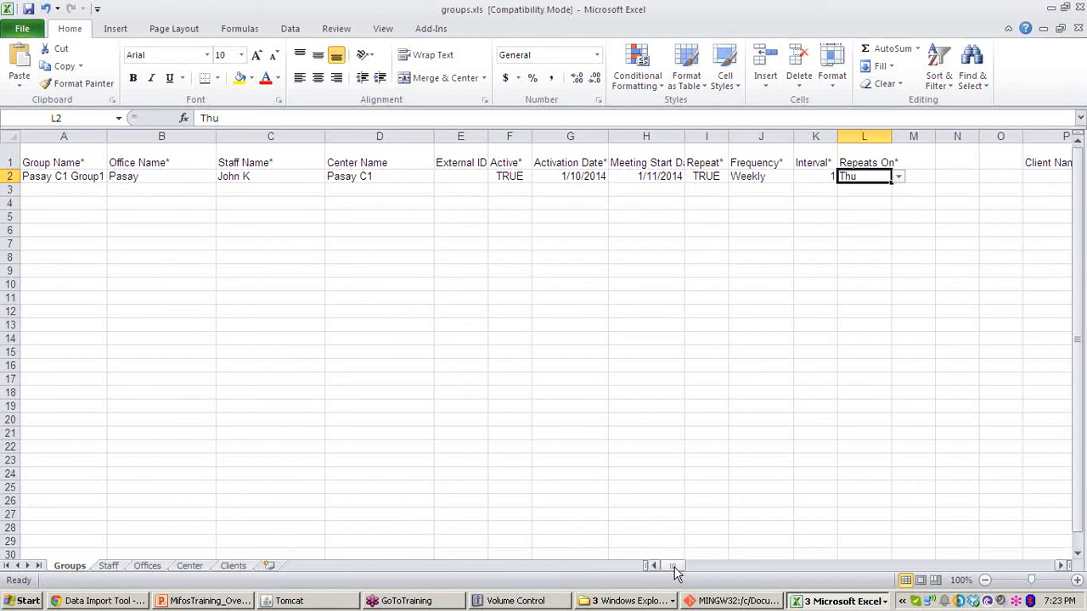
pyautogui.moveTo(675, 571); pyautogui.dragTo(689, 570)
# Step: Fill P2, Q2 and R2 with three clients picked from each cell's dropdown list
pyautogui.click(307, 174)
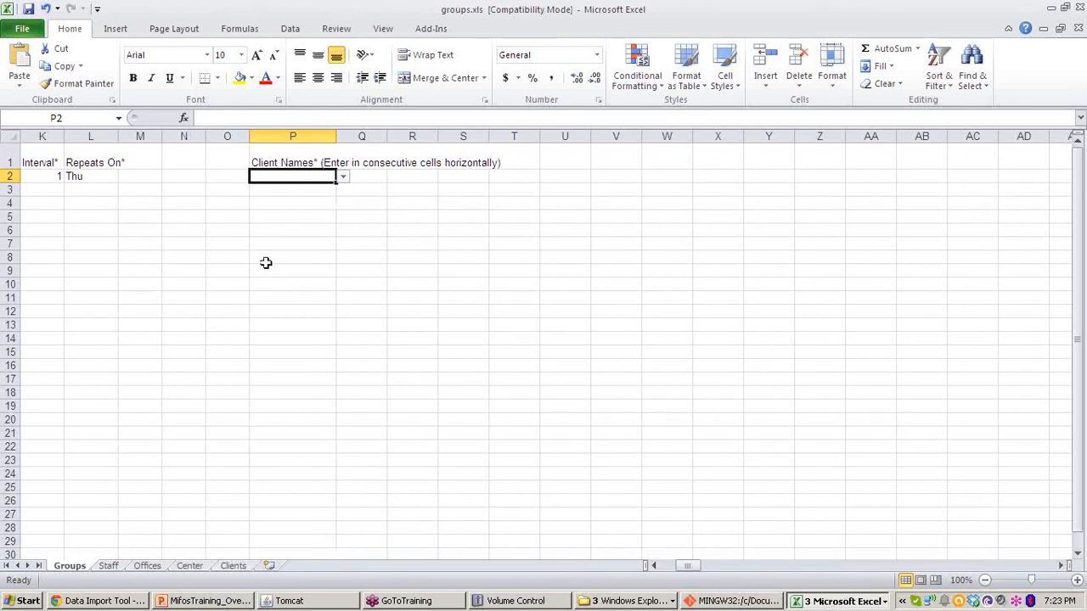
pyautogui.click(342, 178)
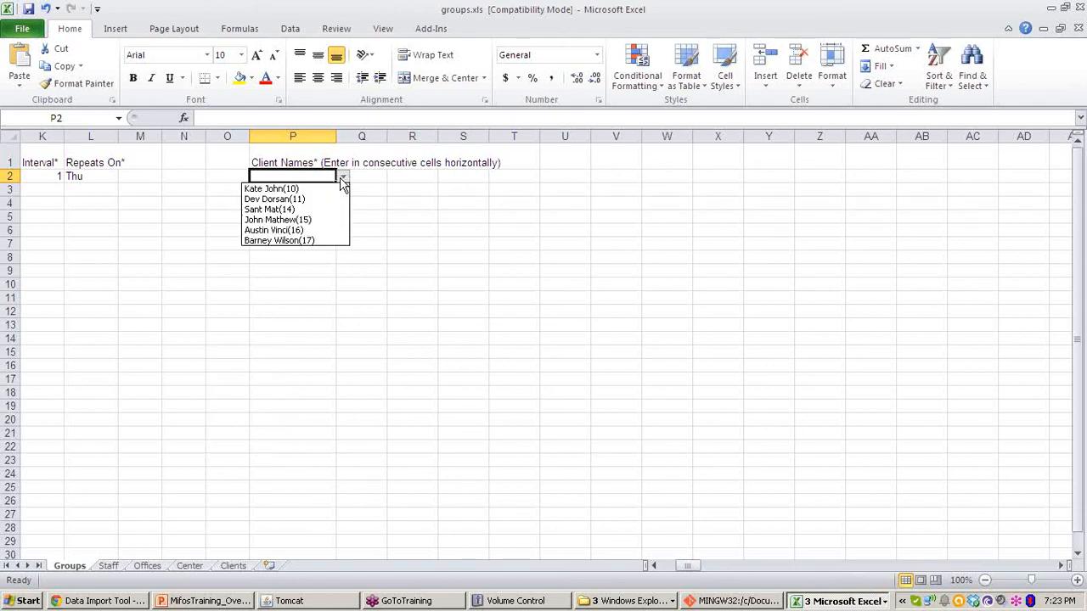
pyautogui.click(311, 220)
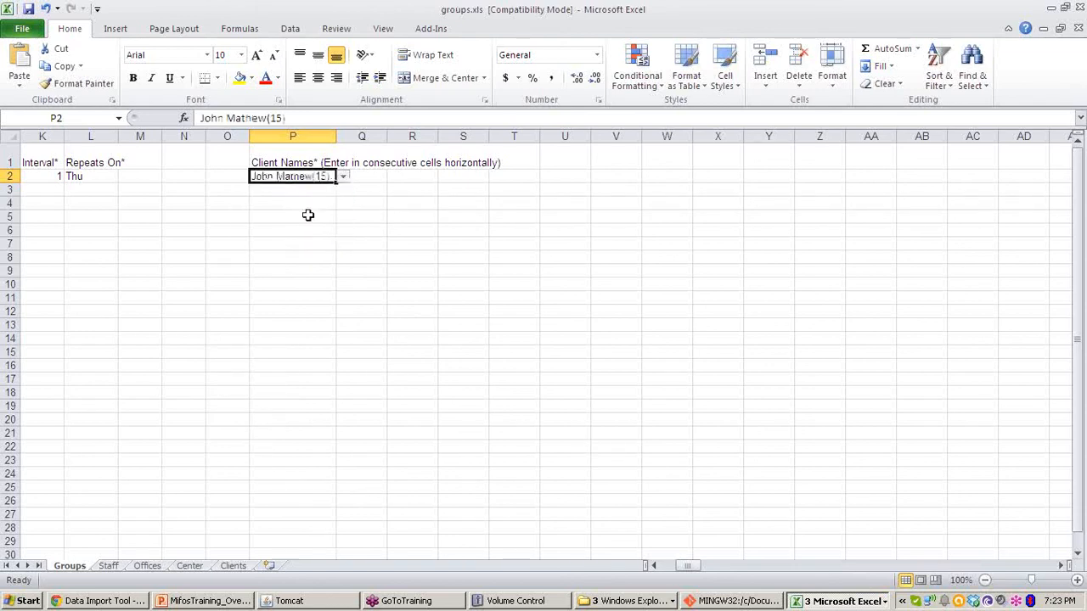
pyautogui.click(365, 181)
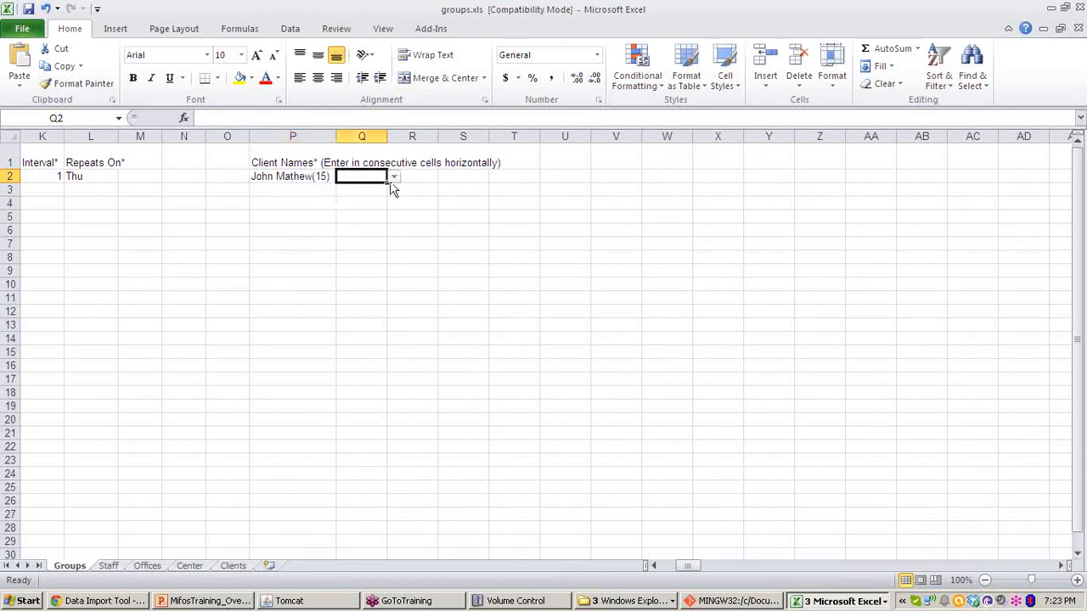
pyautogui.click(394, 177)
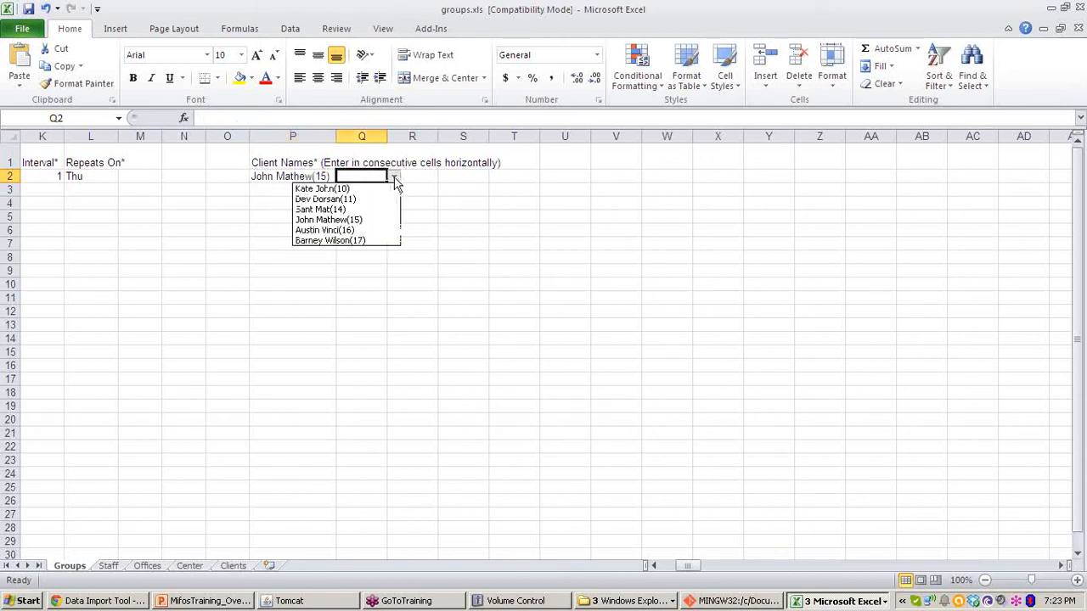
pyautogui.click(363, 226)
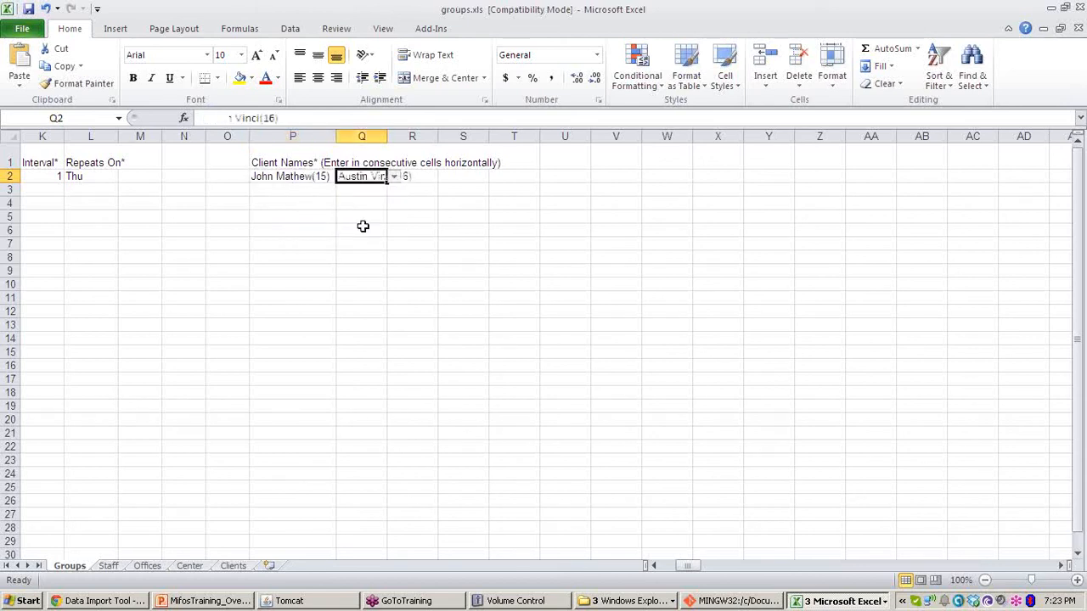
pyautogui.click(425, 178)
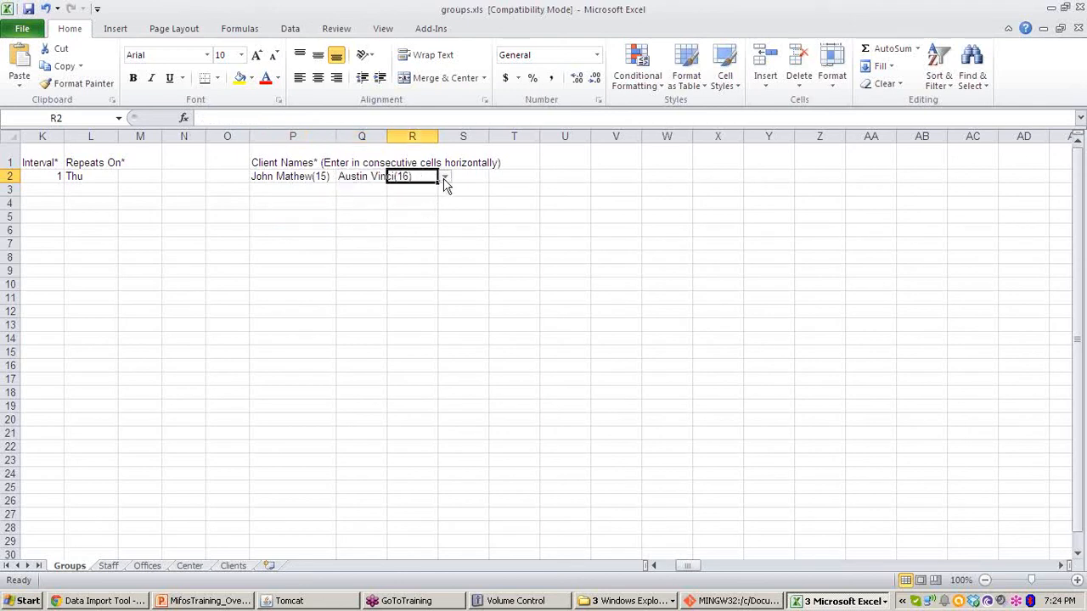
pyautogui.click(444, 177)
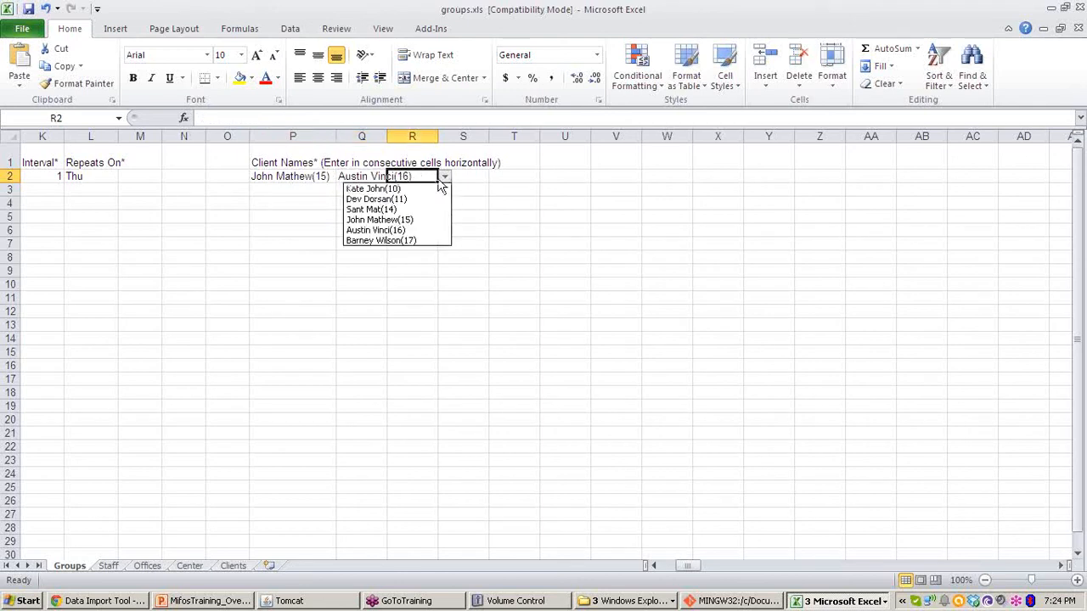
pyautogui.click(421, 241)
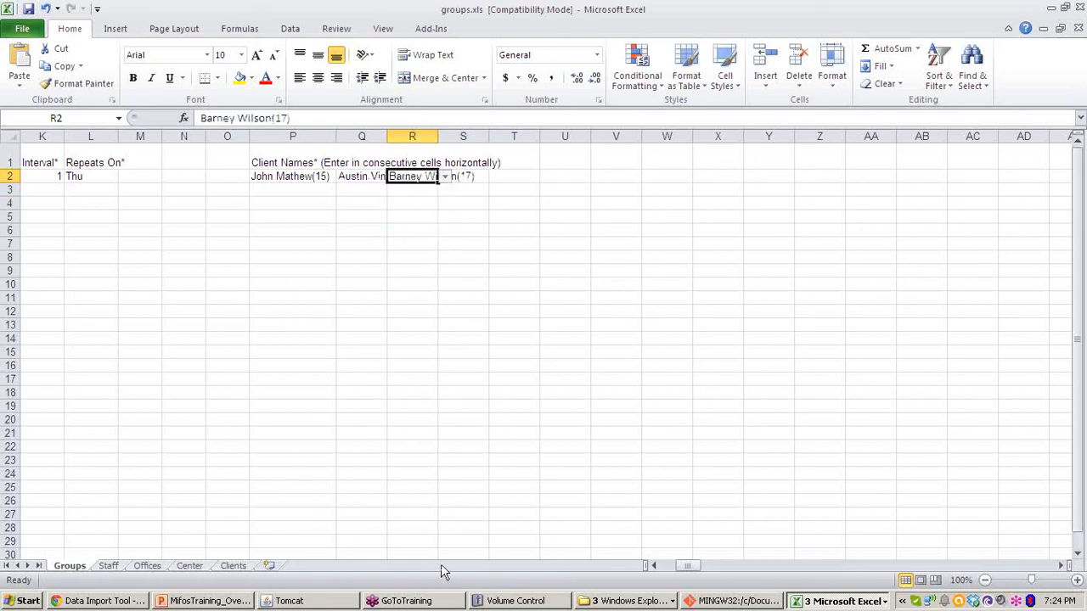
pyautogui.moveTo(690, 572); pyautogui.dragTo(672, 572)
pyautogui.click(68, 176)
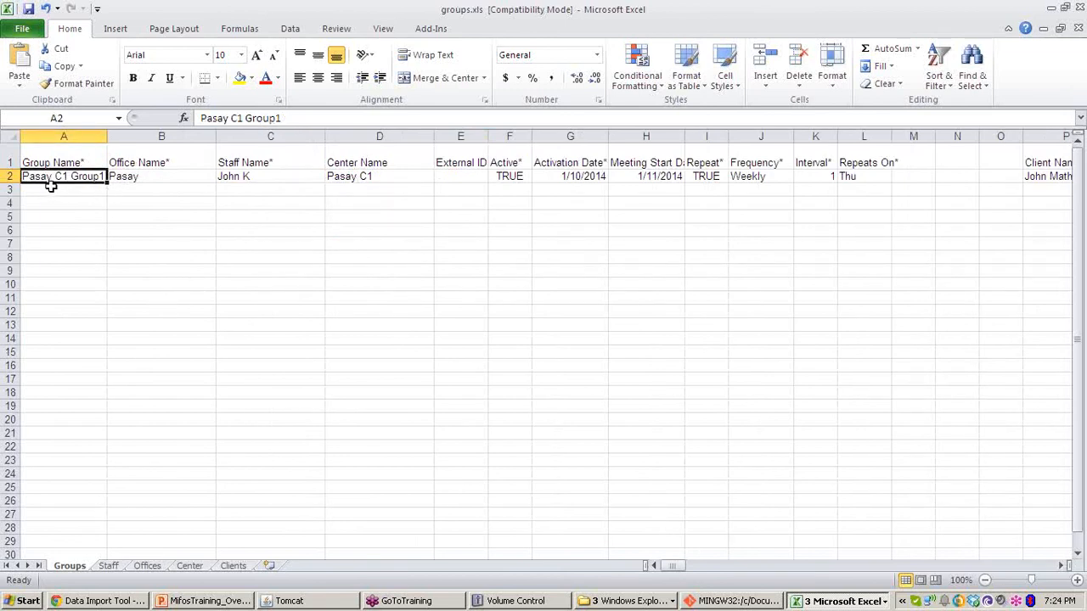
pyautogui.click(178, 180)
pyautogui.click(243, 177)
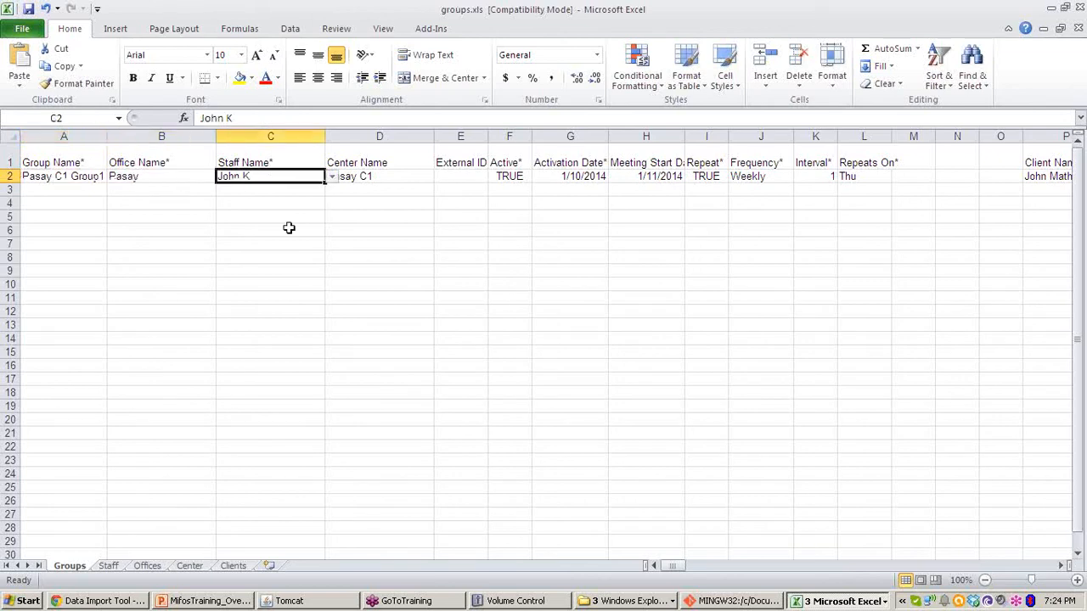
pyautogui.click(415, 179)
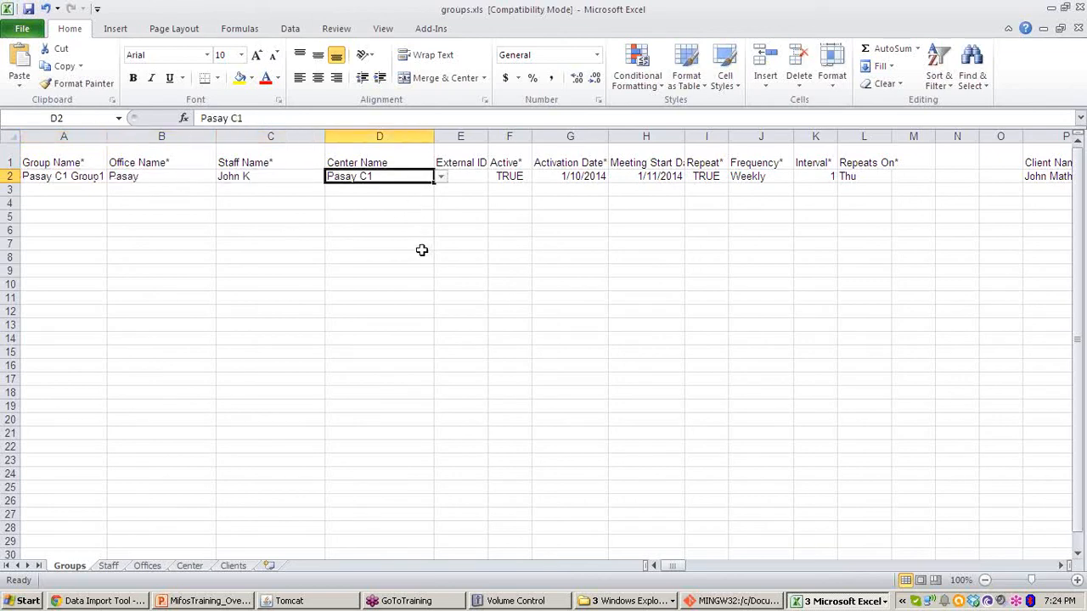
pyautogui.click(567, 179)
pyautogui.click(662, 178)
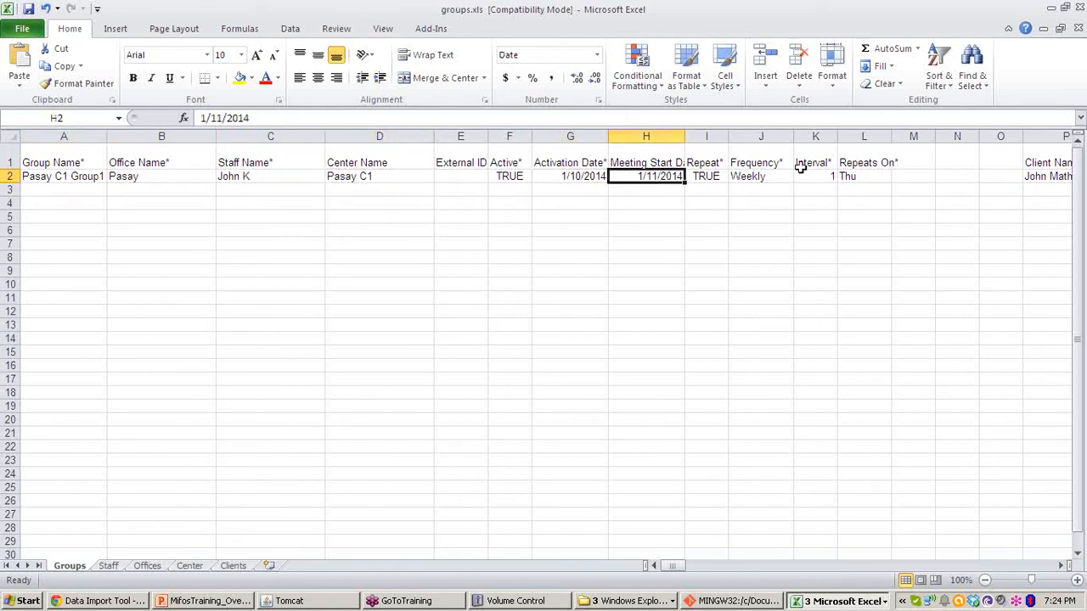
pyautogui.click(721, 177)
pyautogui.click(779, 178)
pyautogui.click(818, 175)
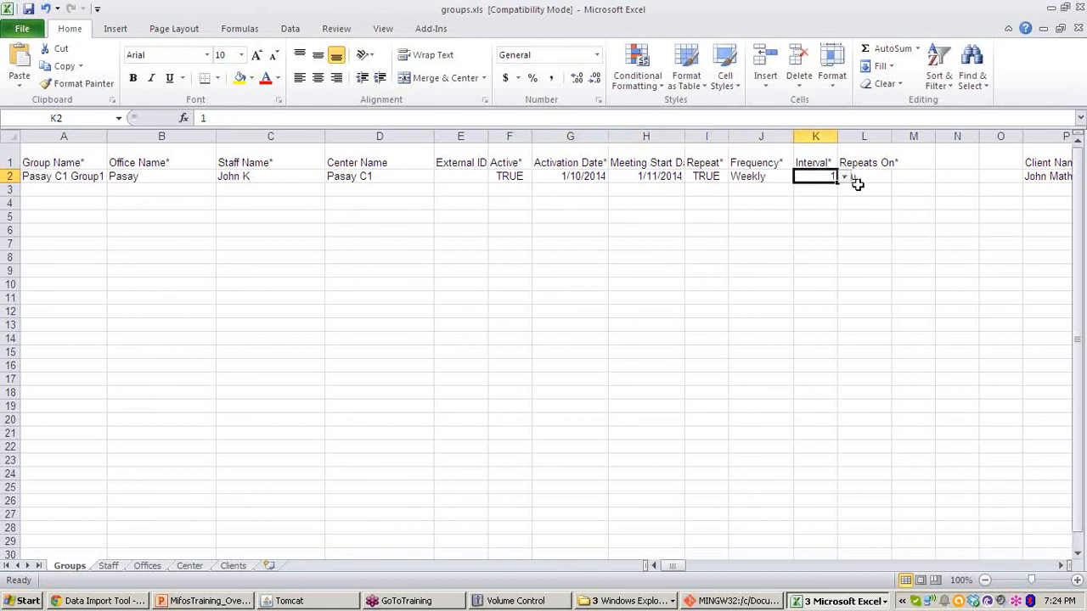
pyautogui.click(869, 177)
pyautogui.moveTo(684, 567); pyautogui.dragTo(643, 568)
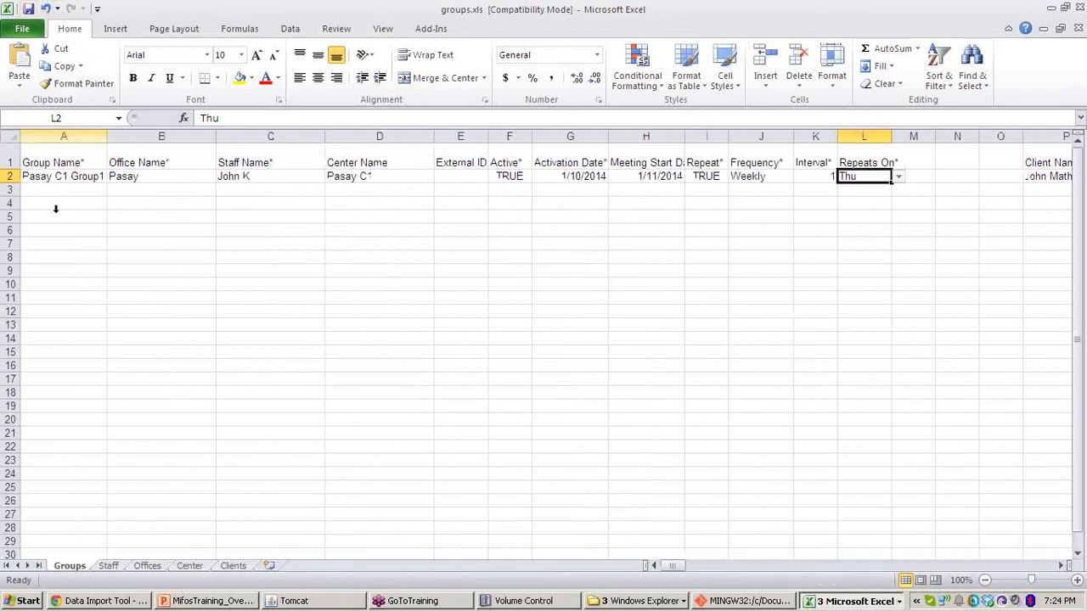
# Step: Return to the Data Import Tool and open Step 4's file picker for groups
pyautogui.click(110, 601)
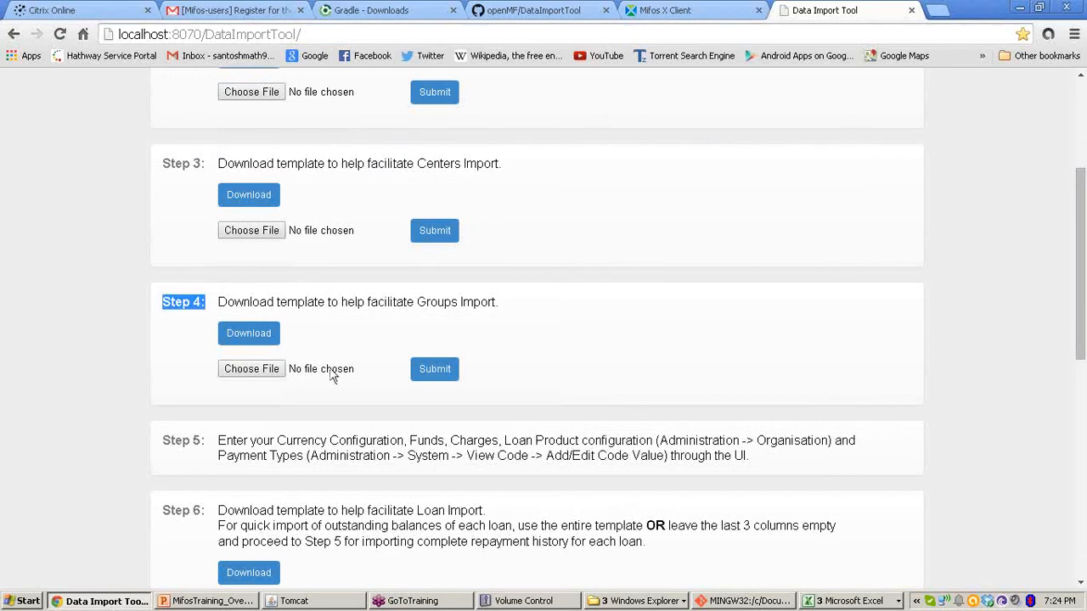
pyautogui.click(263, 374)
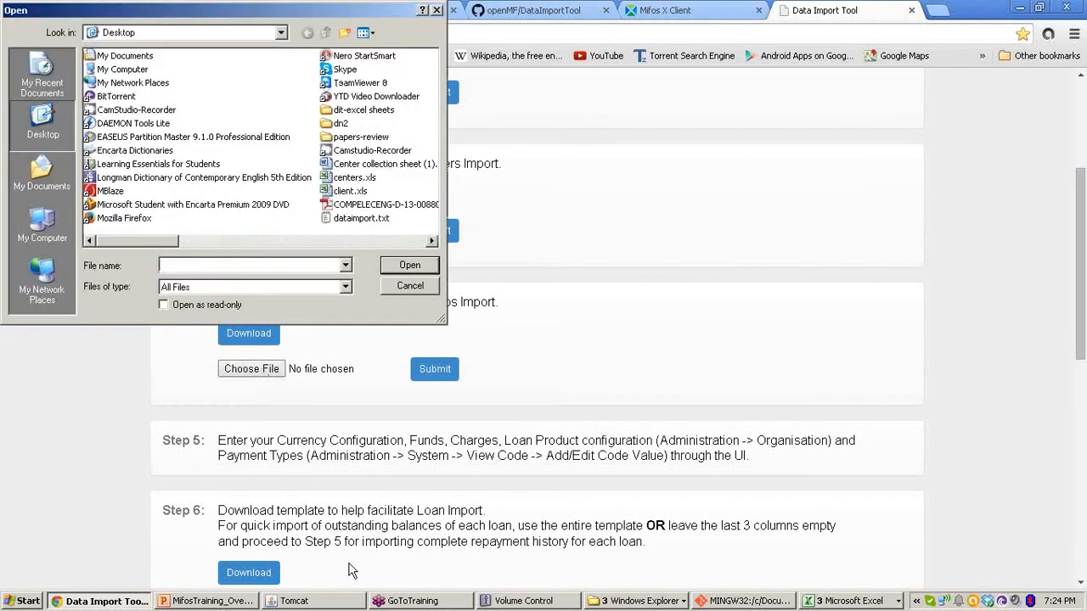
pyautogui.click(847, 605)
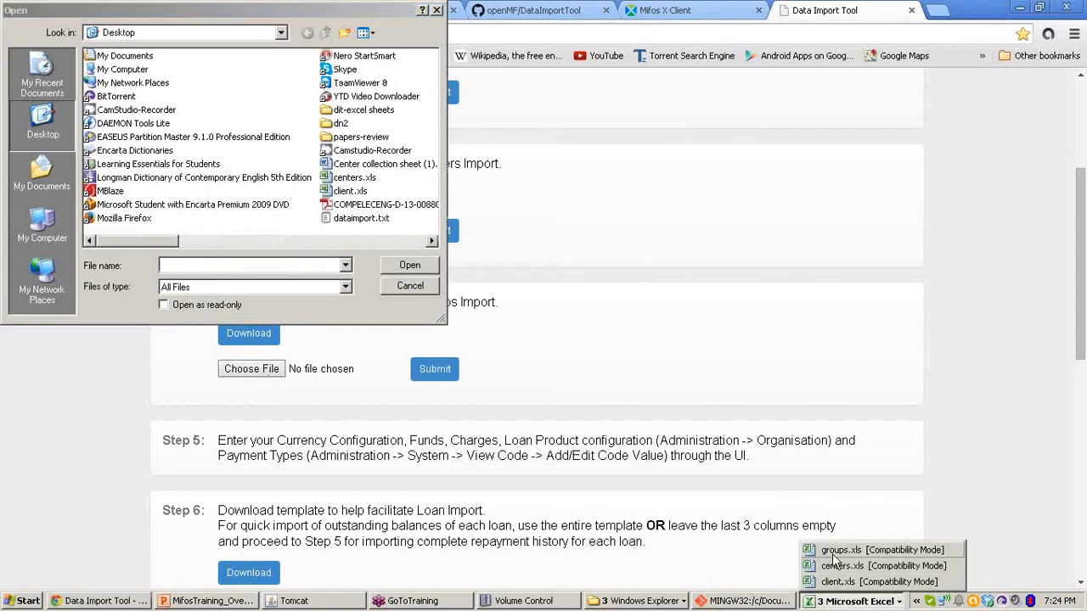
pyautogui.click(836, 552)
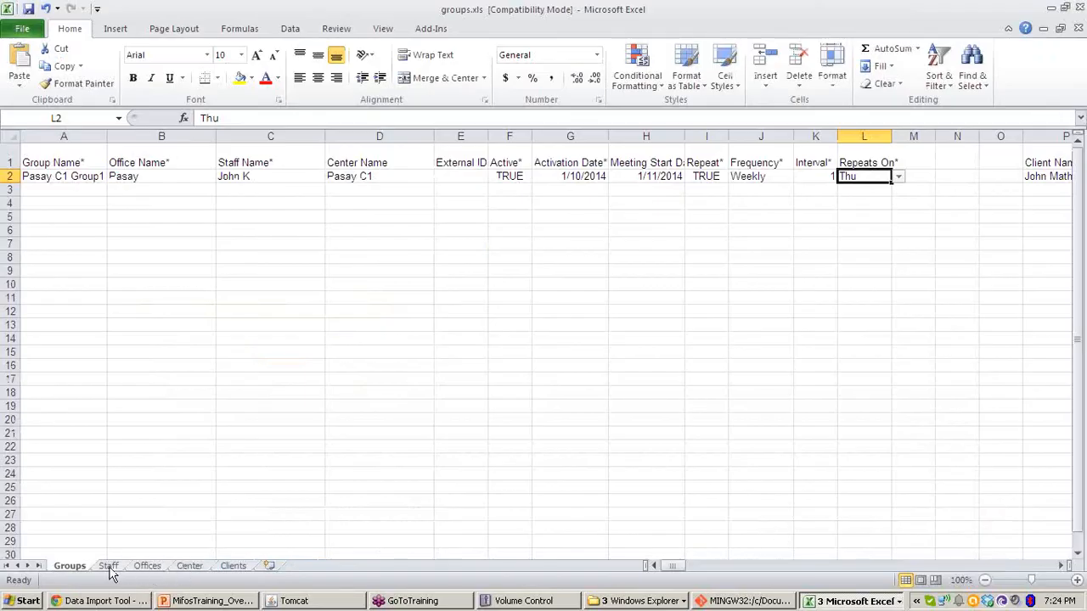
pyautogui.click(190, 566)
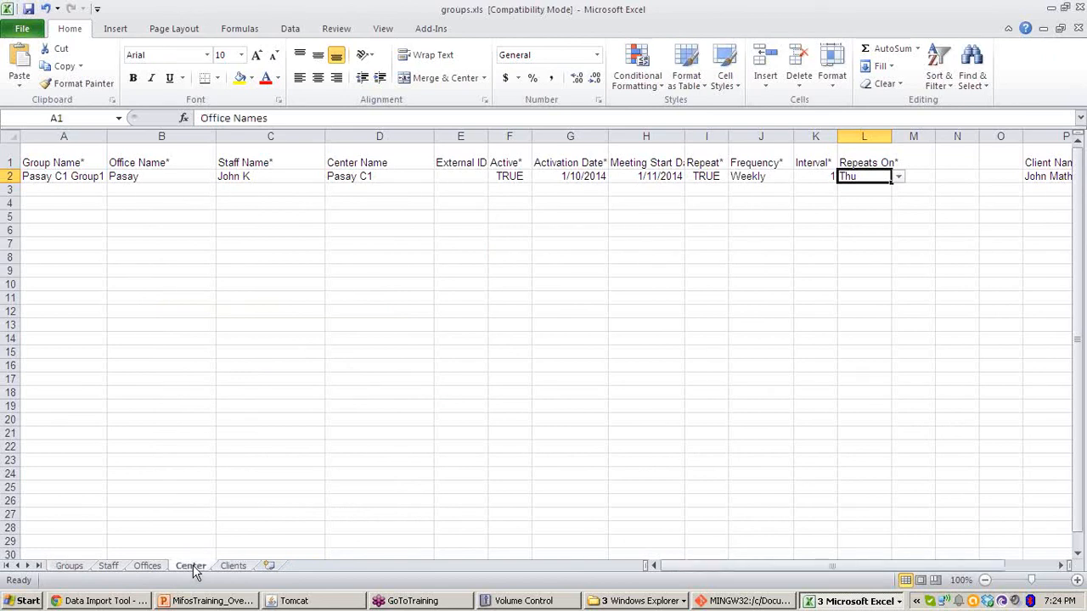
pyautogui.click(119, 565)
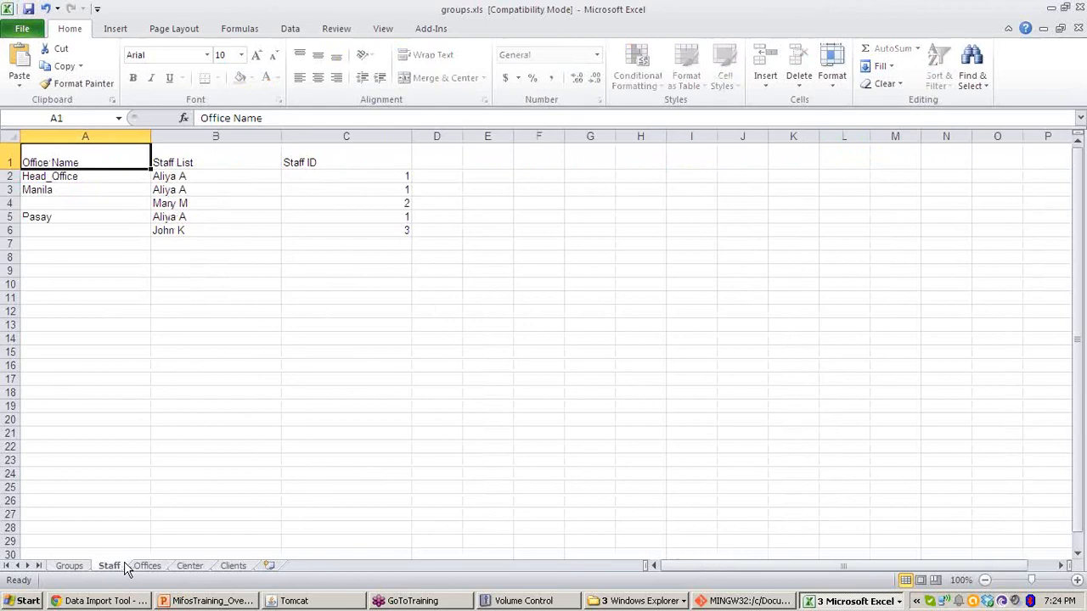
pyautogui.click(73, 564)
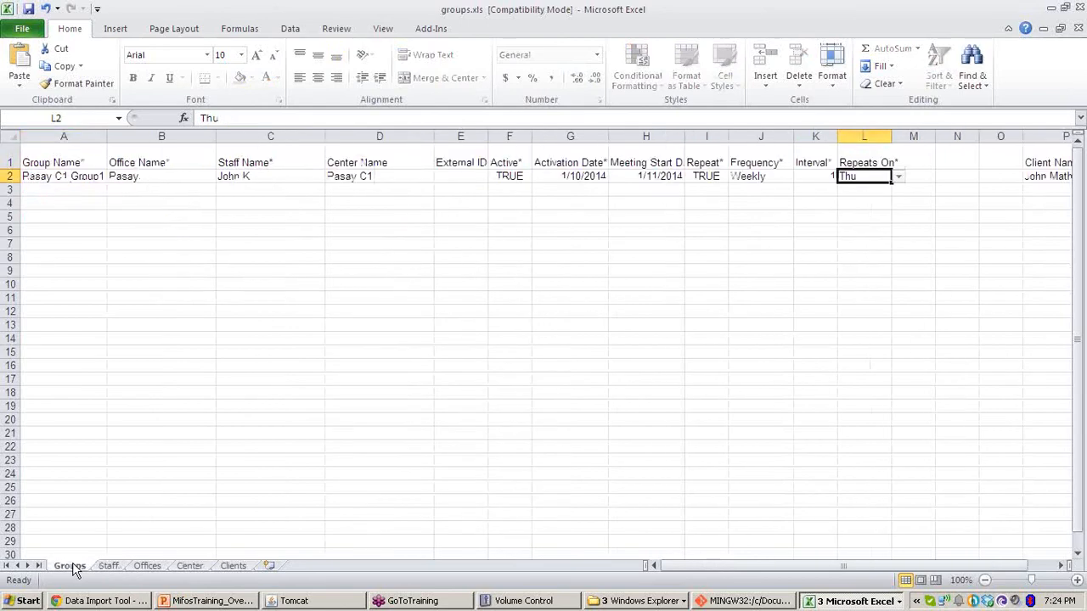
pyautogui.click(110, 600)
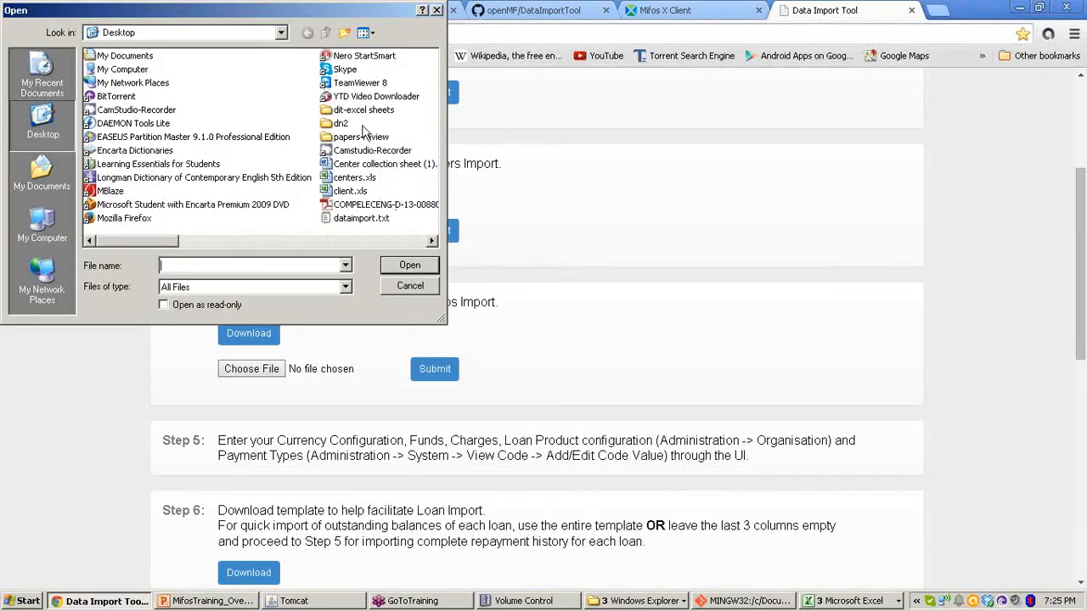
# Step: Locate groups.xls in the Desktop list and select it as the Step 4 file
pyautogui.click(431, 242)
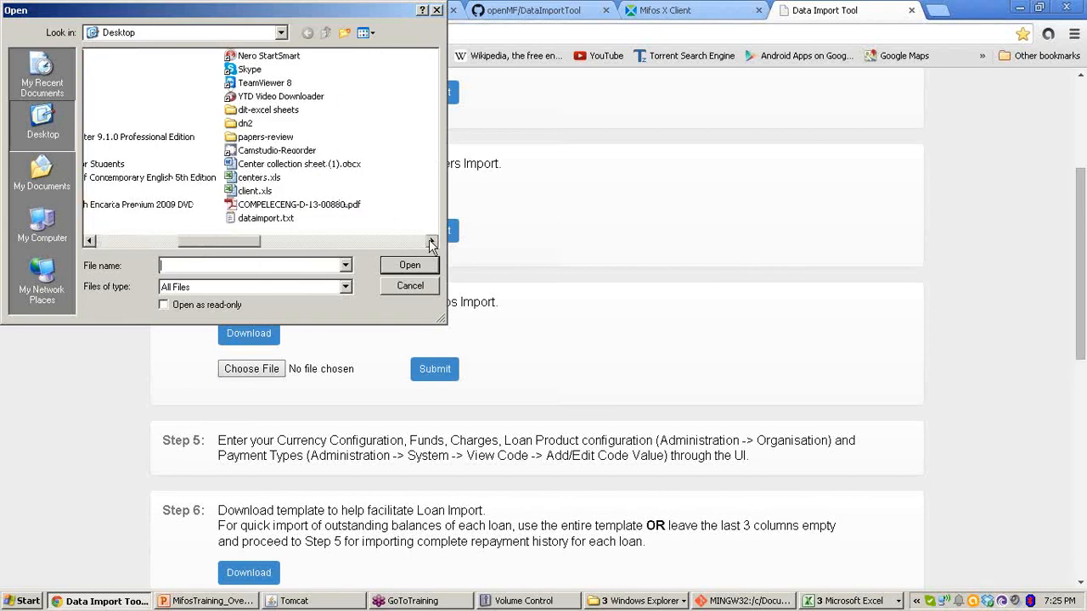
pyautogui.click(431, 242)
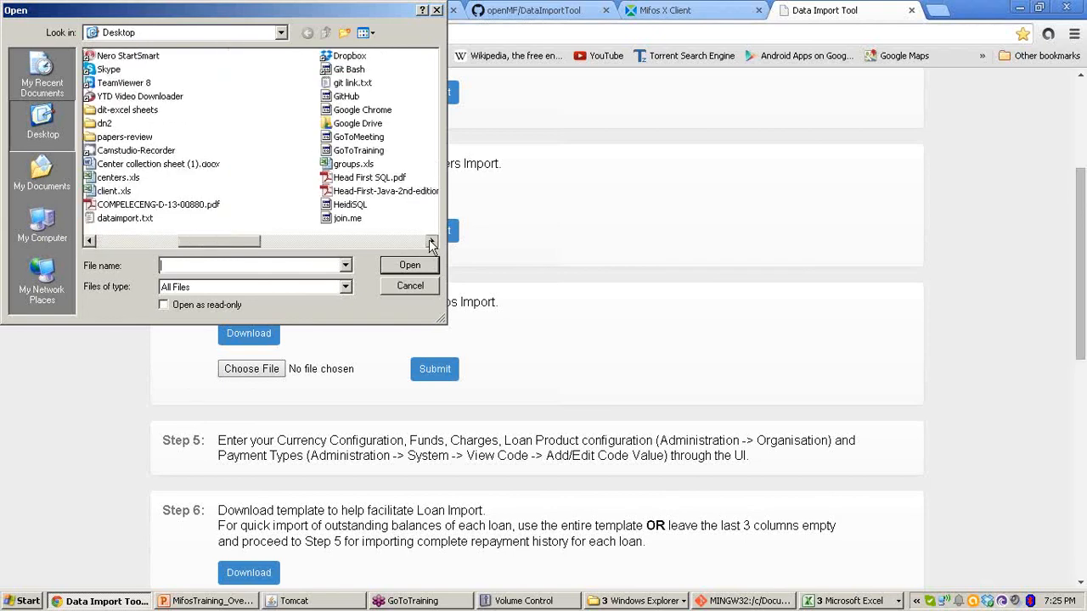
pyautogui.click(134, 165)
pyautogui.press('g')
pyautogui.press('g')
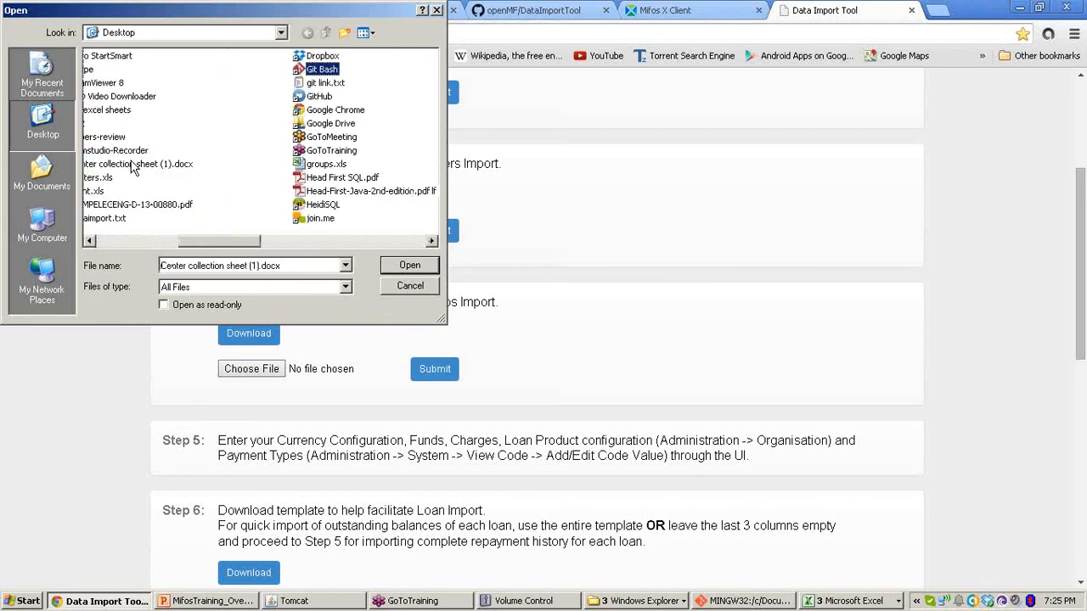
pyautogui.press('g')
pyautogui.press('g')
pyautogui.press('g')
pyautogui.press('g')
pyautogui.press('g')
pyautogui.press('g')
pyautogui.press('g')
pyautogui.press('g')
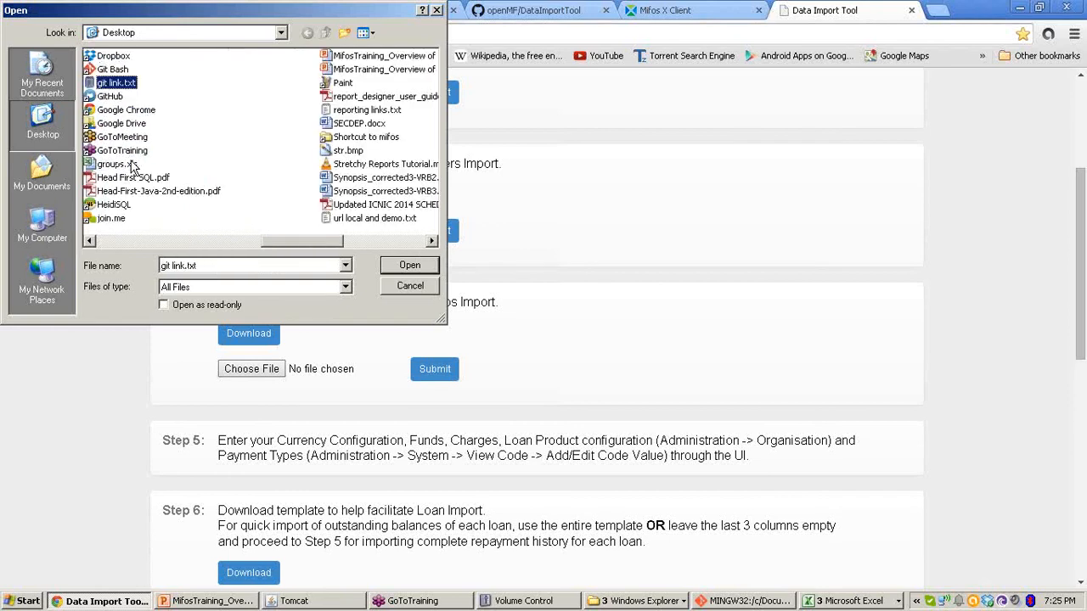
pyautogui.click(432, 242)
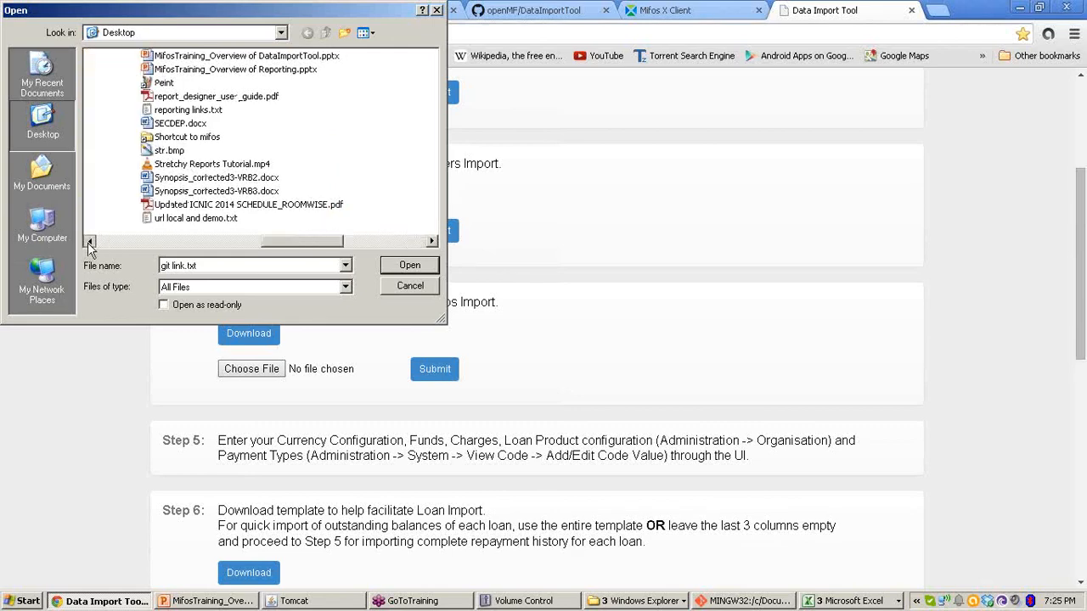
pyautogui.click(89, 242)
pyautogui.click(89, 242)
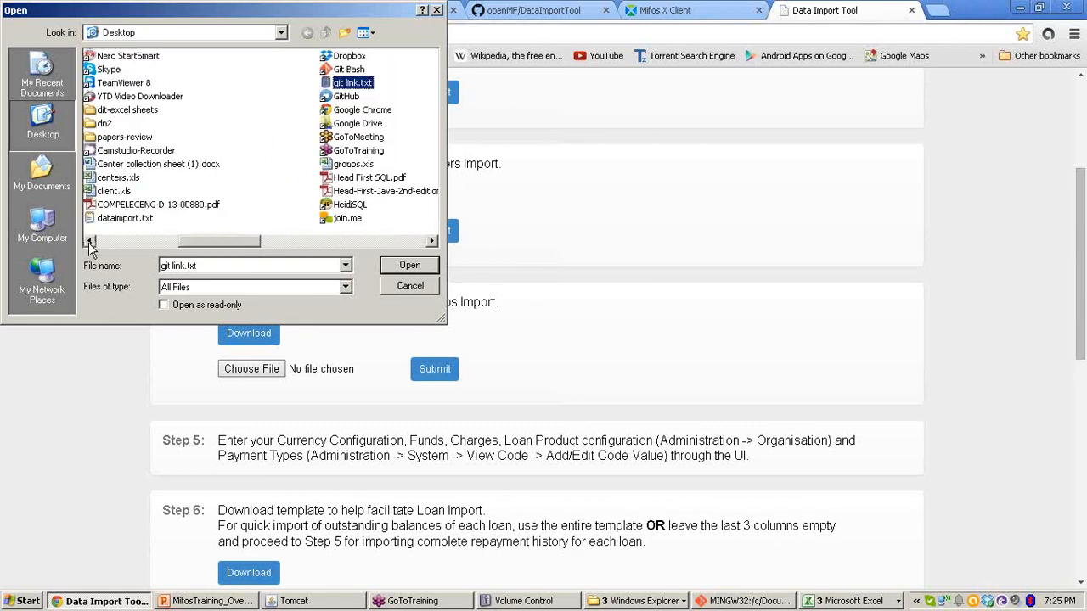
pyautogui.click(355, 165)
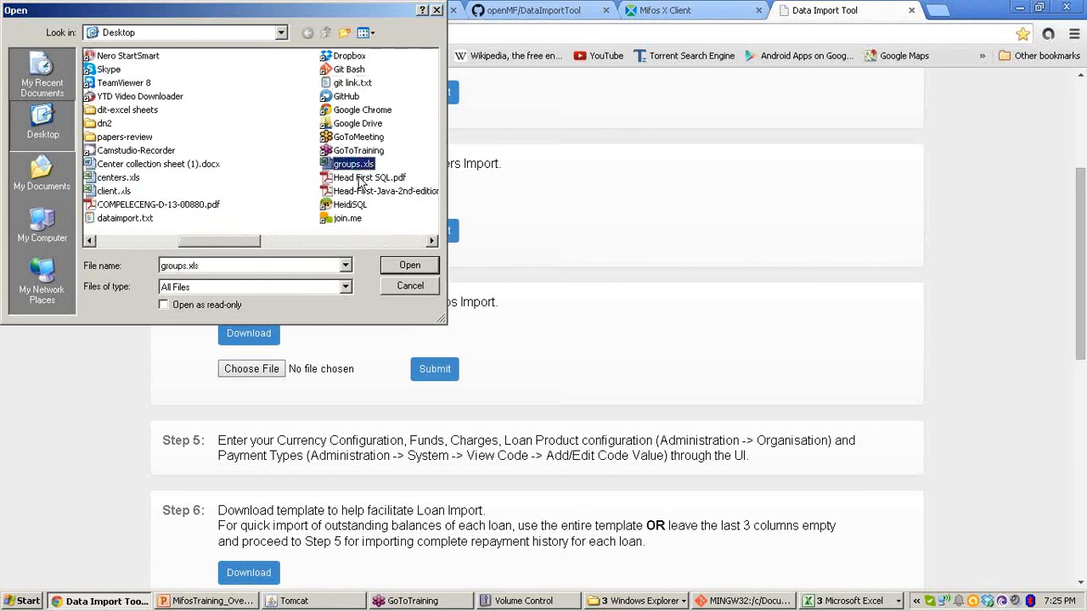
pyautogui.click(410, 266)
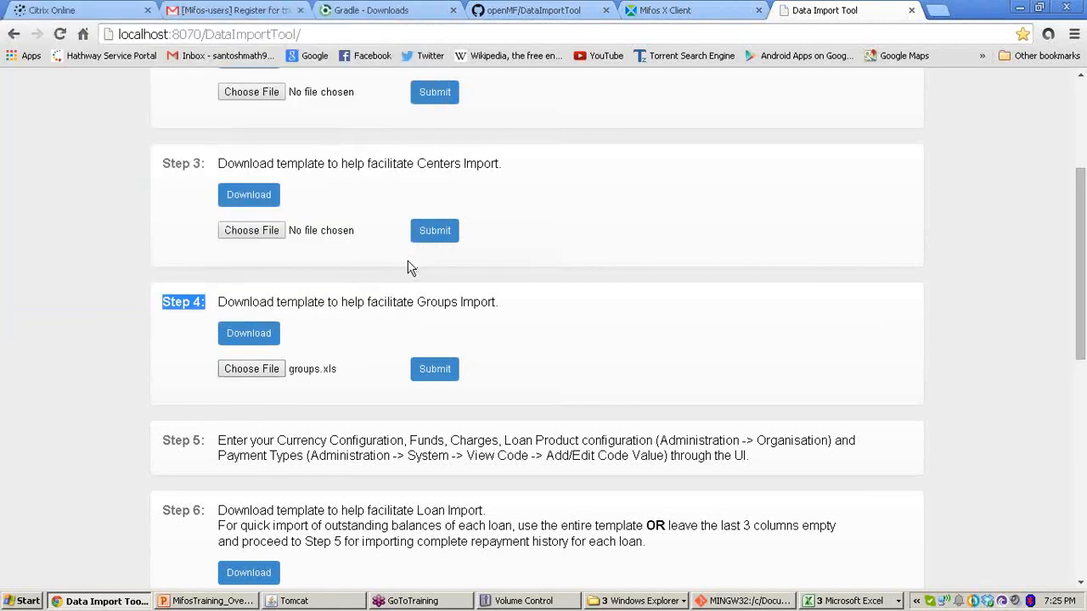
# Step: Submit groups.xls, save the returned Re-Upload.xls to the Desktop and open it
pyautogui.click(425, 375)
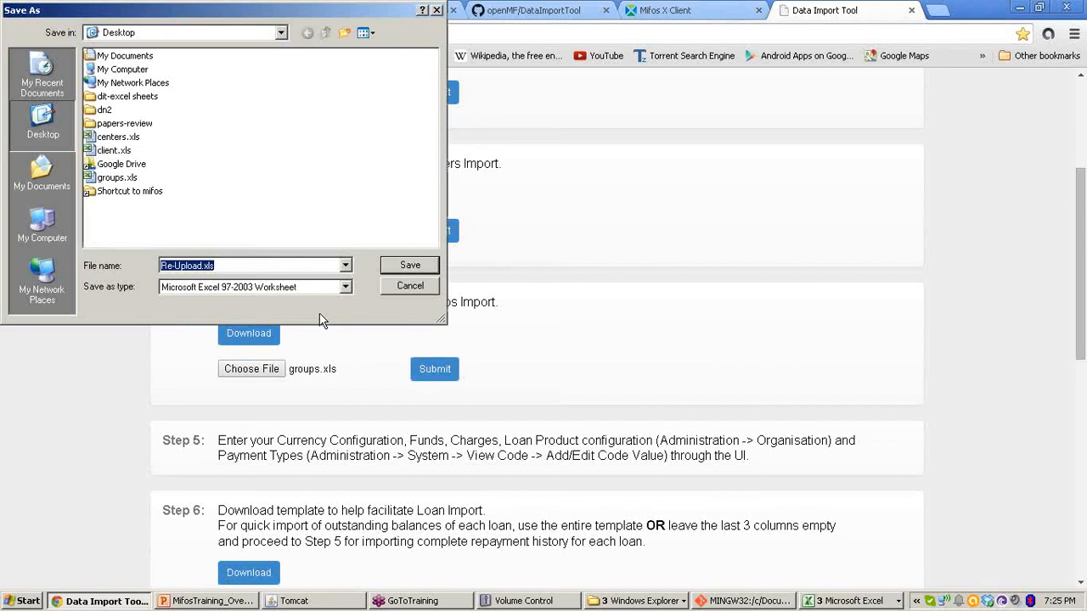
pyautogui.click(253, 266)
pyautogui.click(407, 266)
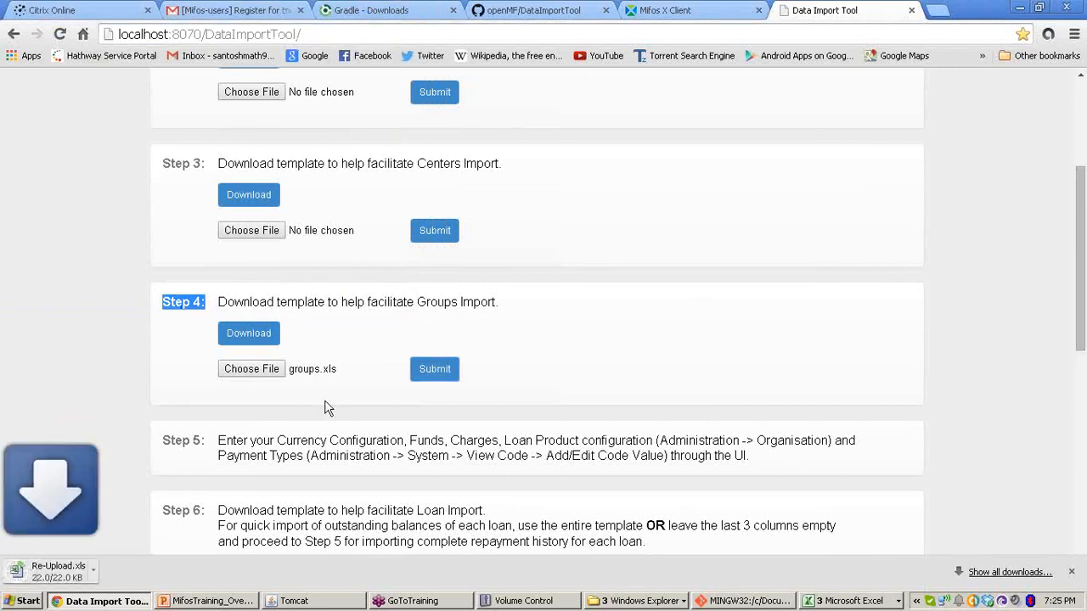
pyautogui.click(96, 575)
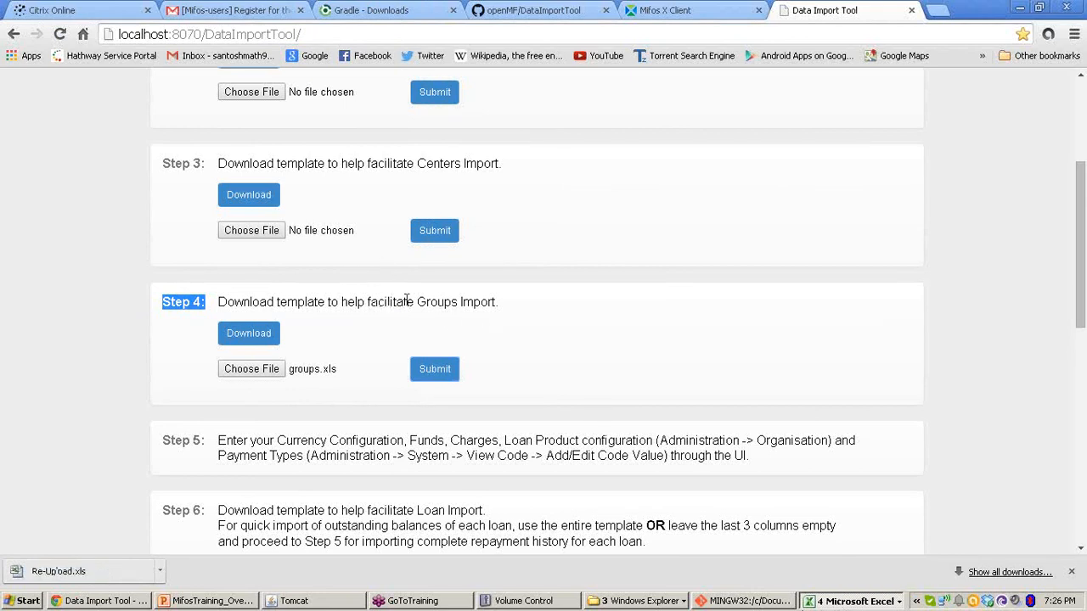
# Step: Bring Re-Upload.xls to the front in Excel and check row 2's Status value
pyautogui.moveTo(407, 303); pyautogui.dragTo(501, 311)
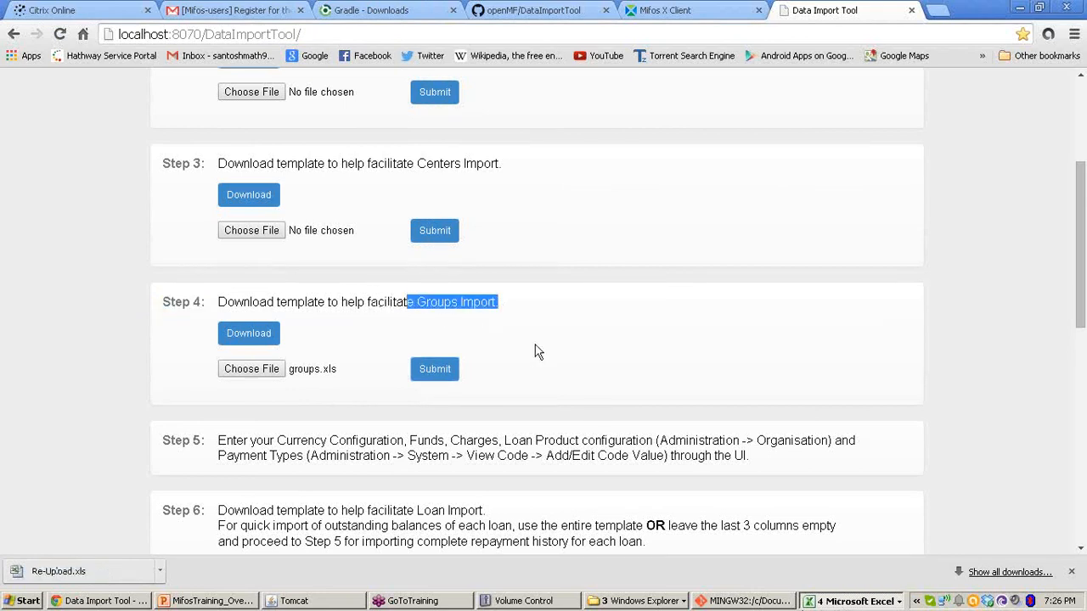
pyautogui.click(836, 602)
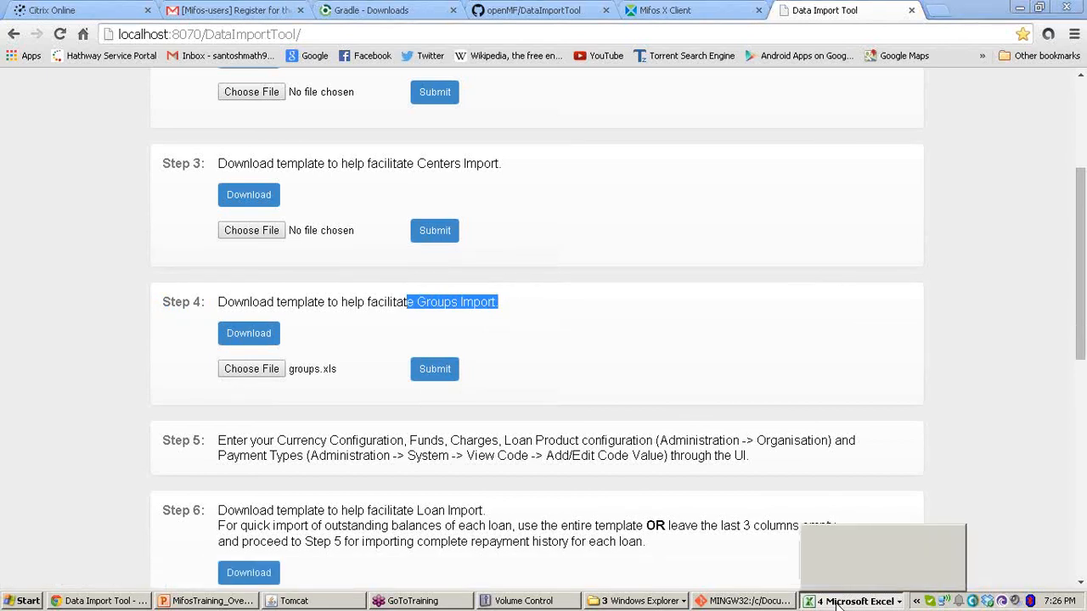
pyautogui.click(856, 532)
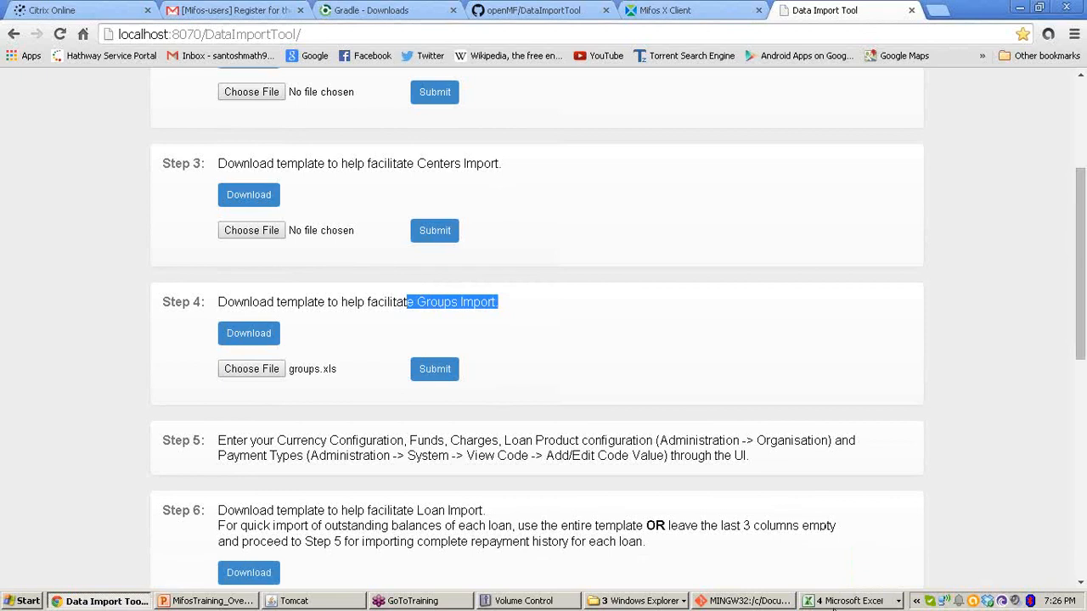
pyautogui.click(853, 603)
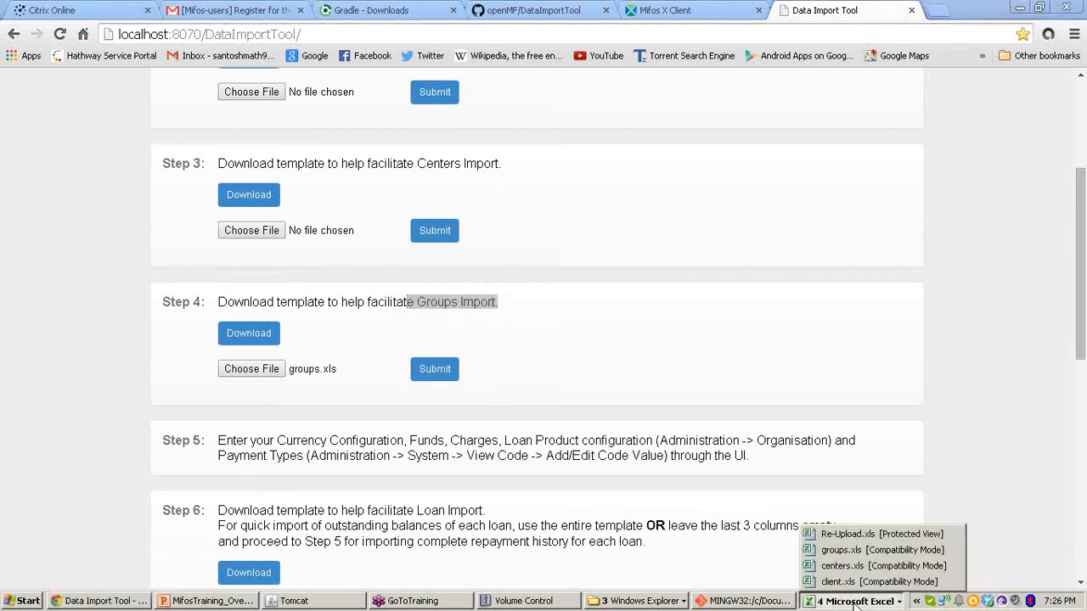
pyautogui.click(878, 536)
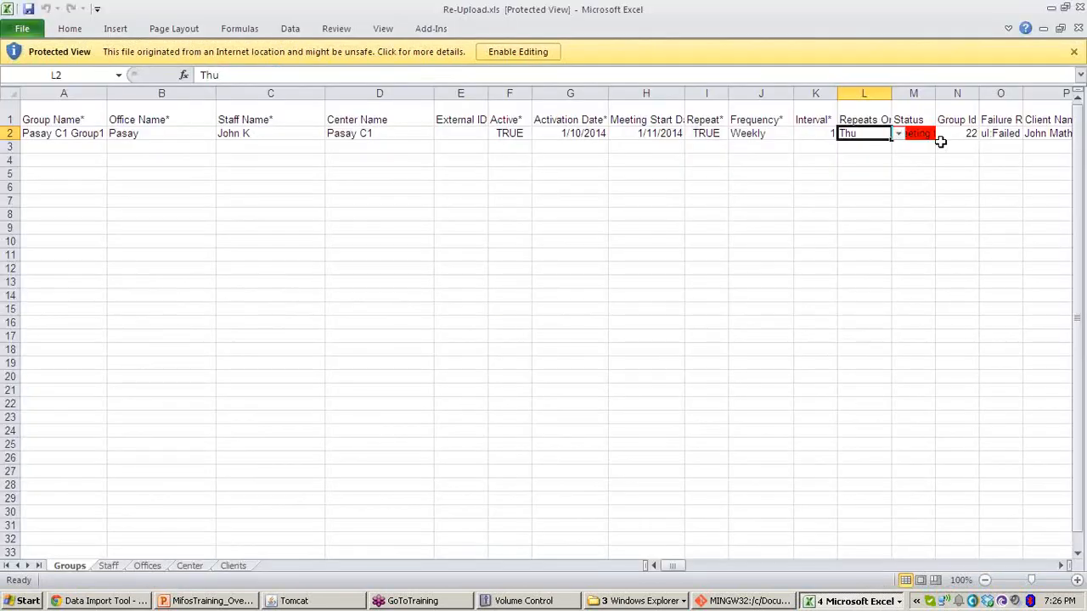
pyautogui.click(921, 135)
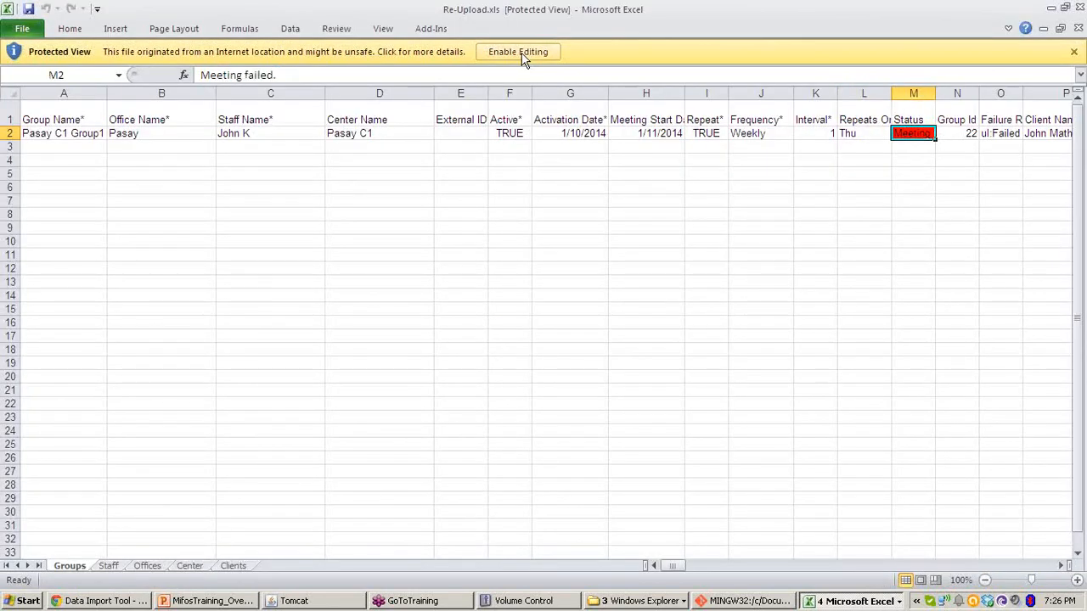
# Step: Enable editing and widen the Group Id column to reveal 'Meeting failed.' for group 22
pyautogui.click(519, 52)
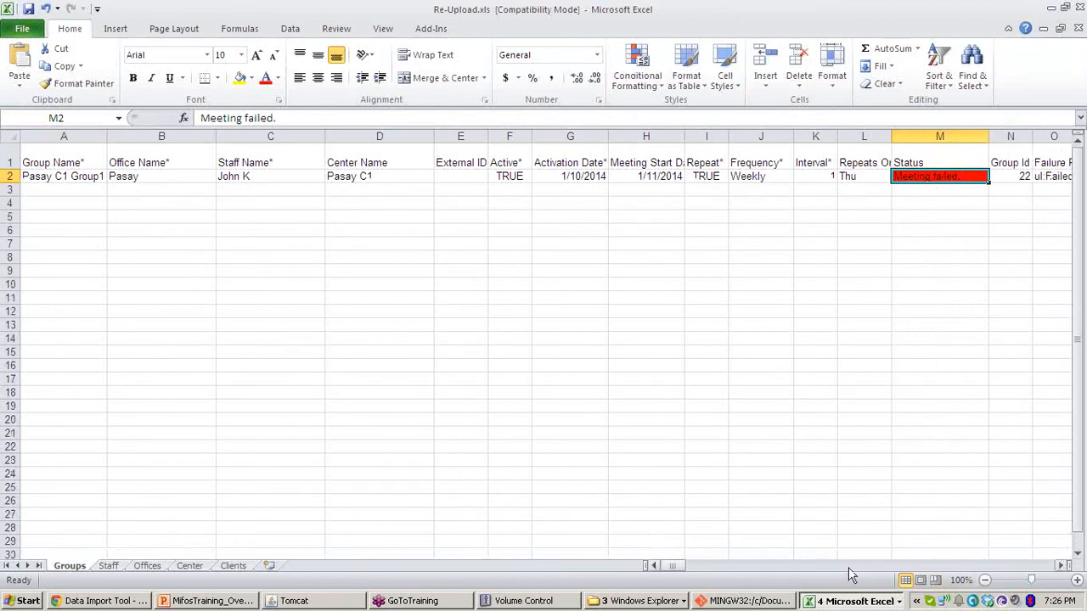
pyautogui.click(1062, 567)
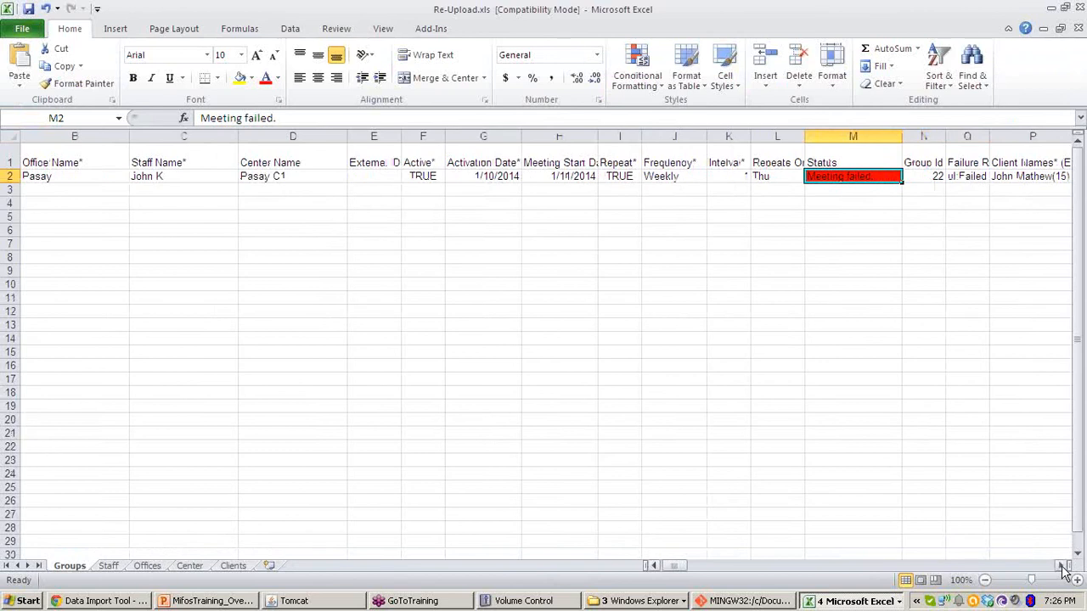
pyautogui.click(1062, 567)
pyautogui.moveTo(565, 138); pyautogui.dragTo(594, 147)
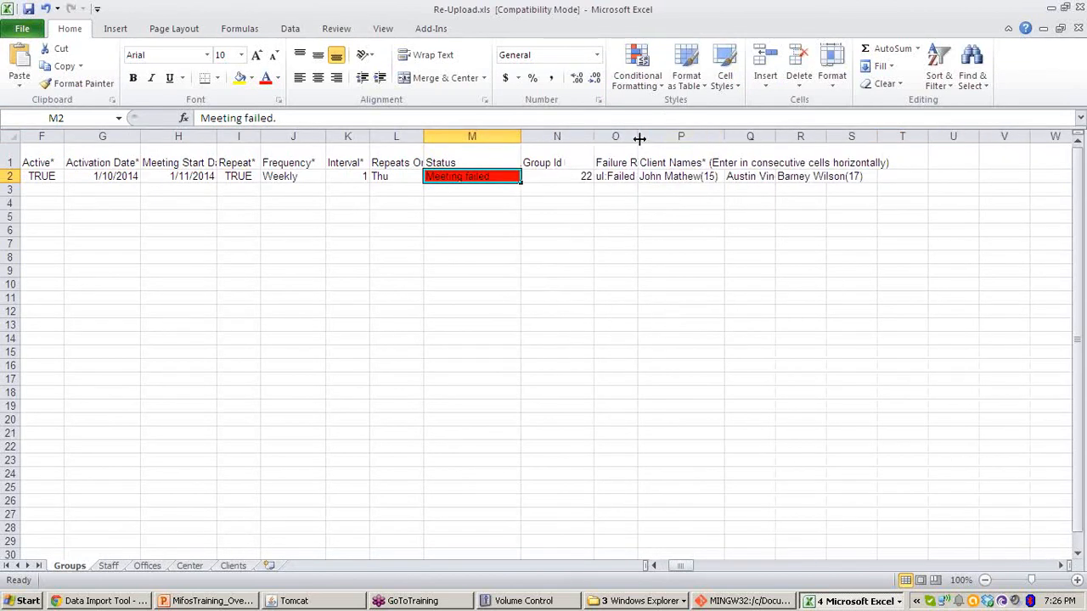
pyautogui.click(109, 602)
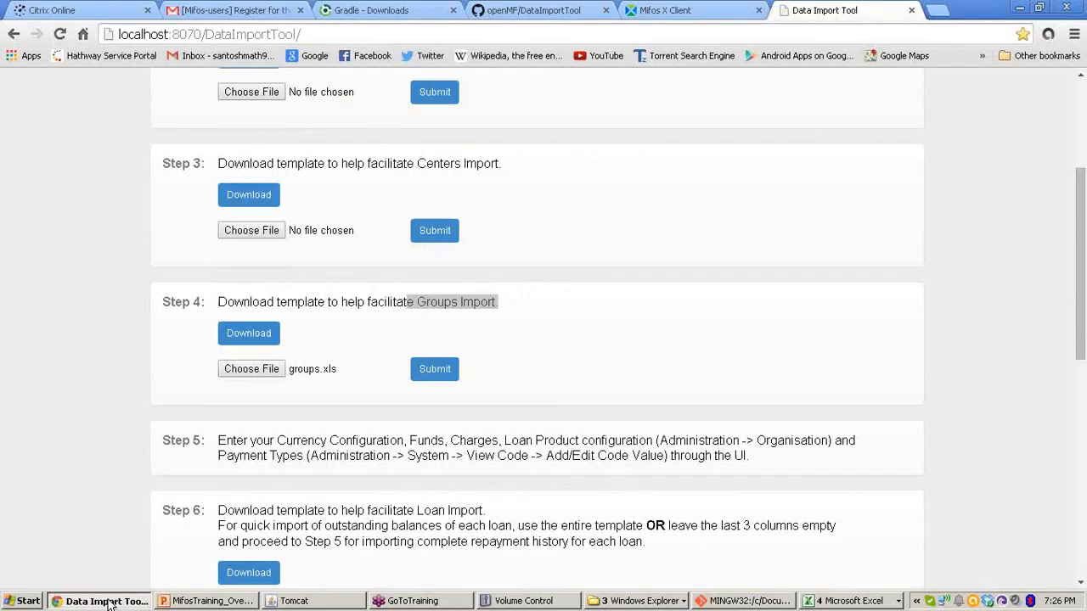
# Step: In Mifos, open the Members tab of Pasay C1 Group1 under center Pasay C1
pyautogui.click(705, 8)
pyautogui.click(211, 87)
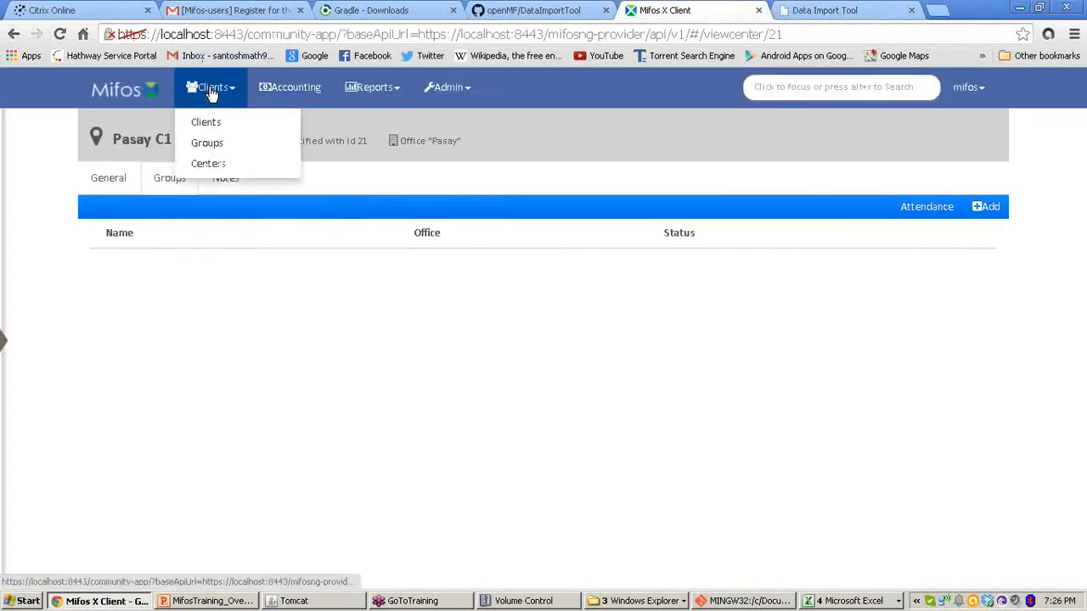
pyautogui.click(213, 166)
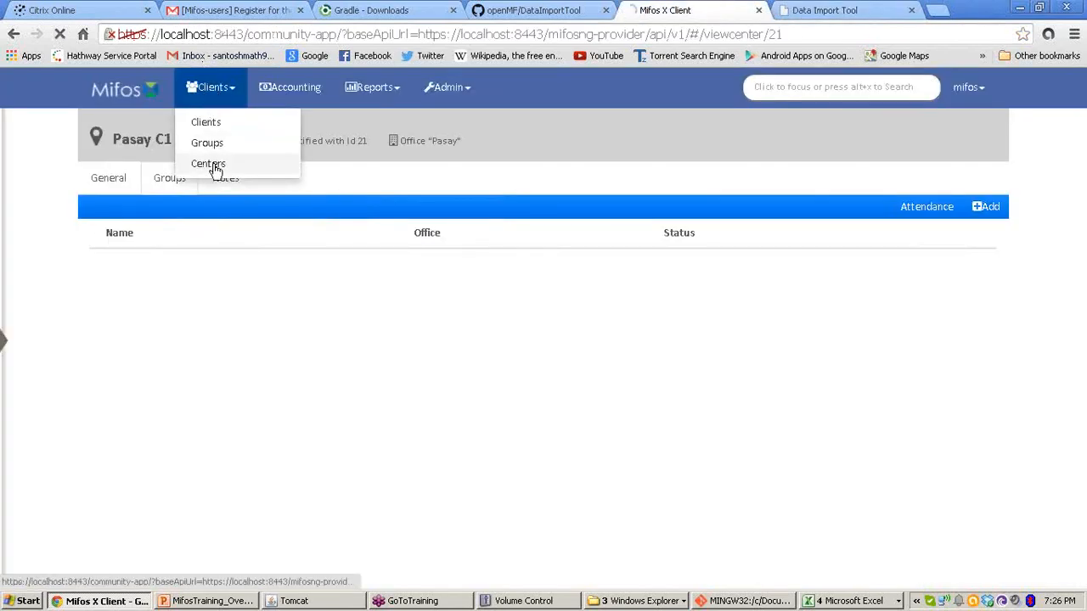
pyautogui.click(136, 266)
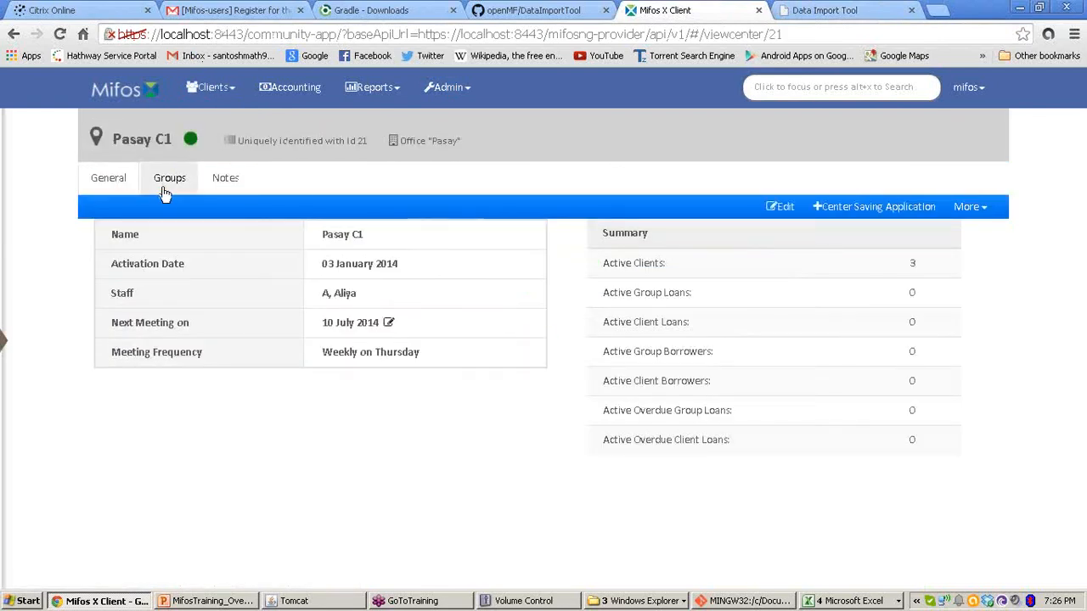
pyautogui.click(170, 183)
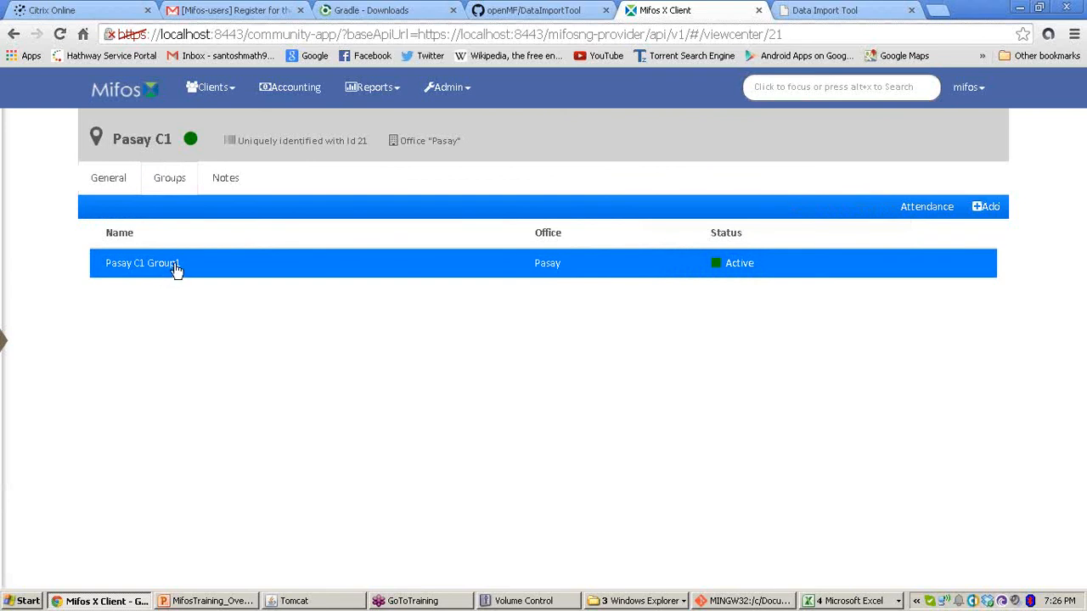
pyautogui.click(229, 267)
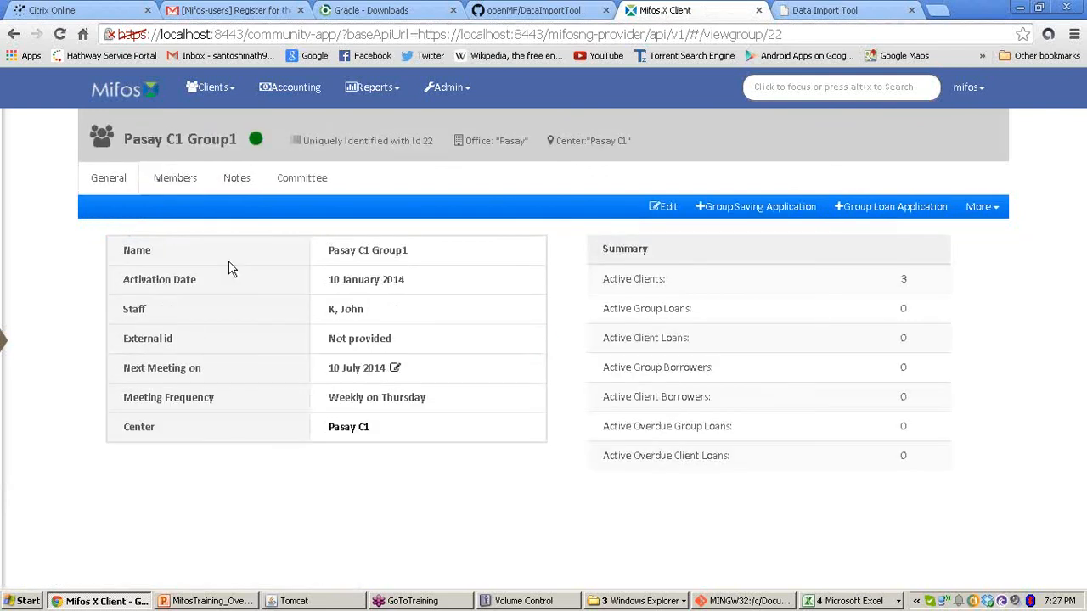
pyautogui.click(191, 183)
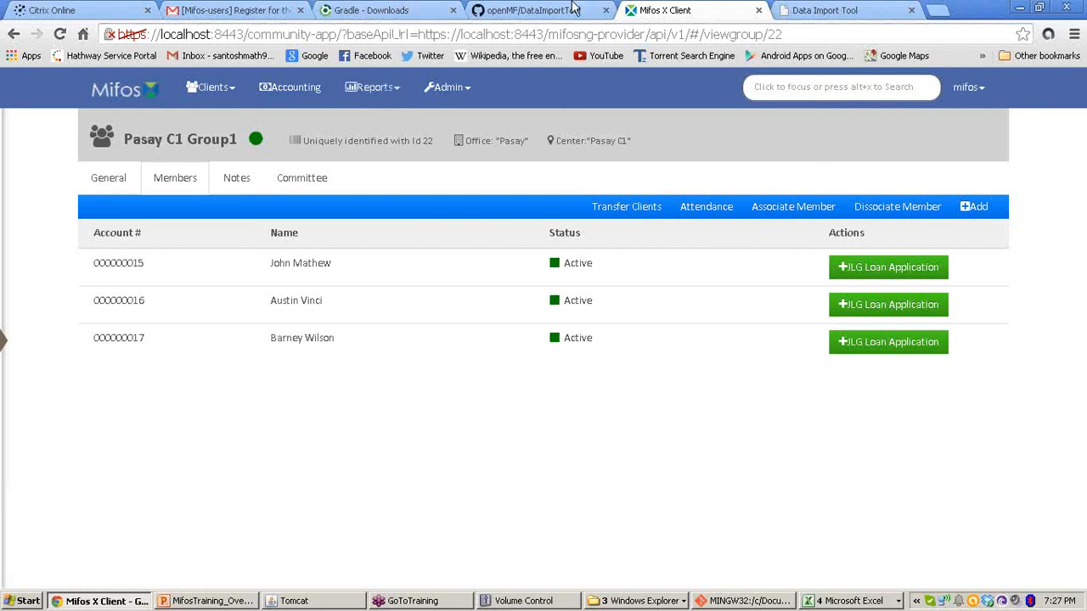
# Step: Return to the Data Import Tool page and clear the earlier text selection
pyautogui.click(832, 605)
pyautogui.click(114, 602)
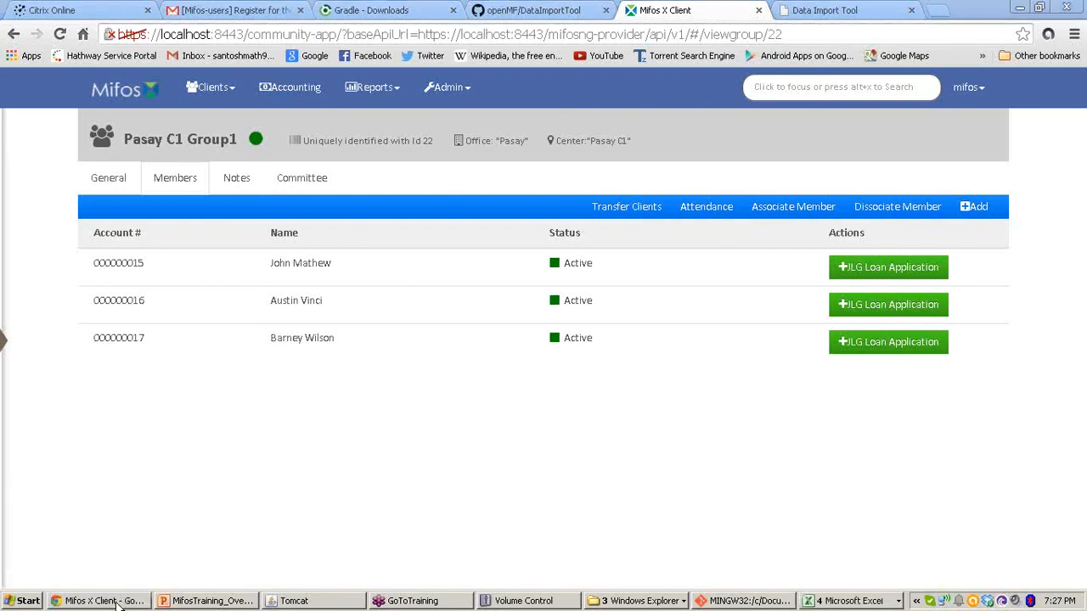
pyautogui.click(117, 603)
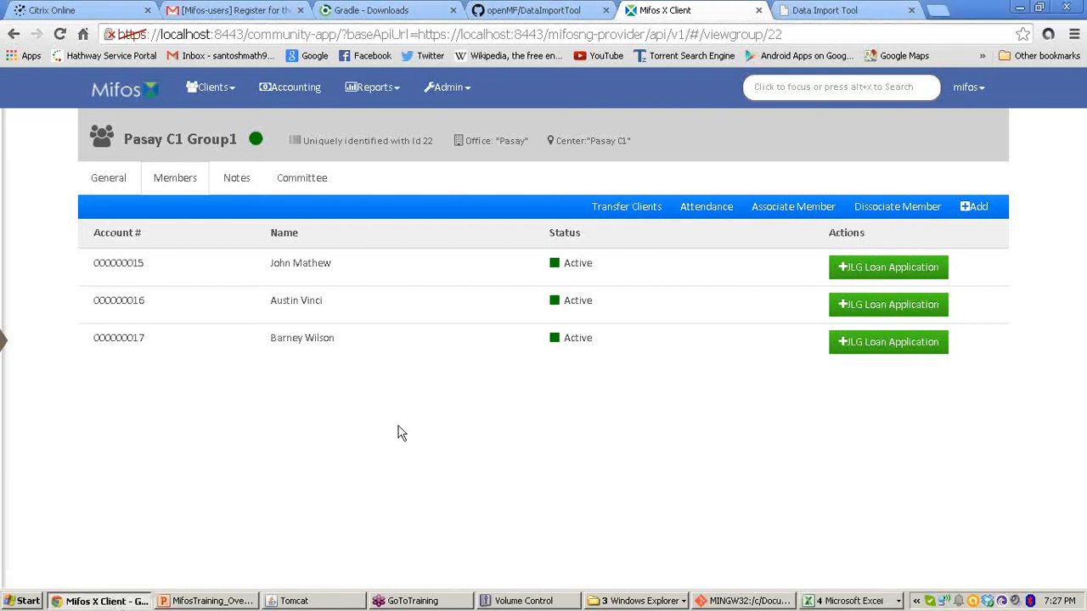
pyautogui.click(821, 9)
pyautogui.click(592, 344)
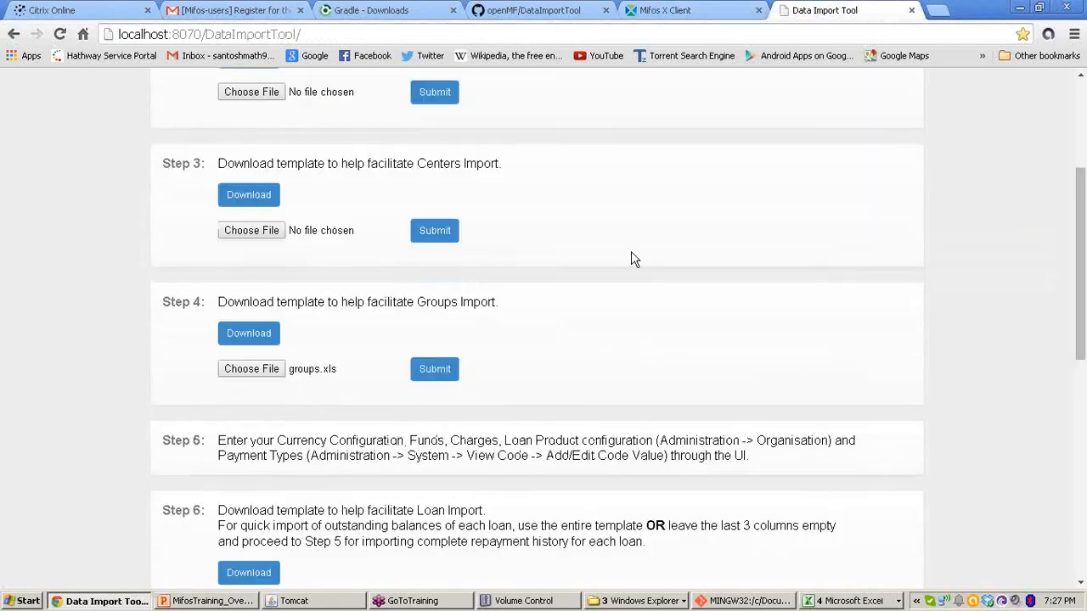
# Step: Review the import steps on the page, then bring groups.xls forward in Excel
pyautogui.scroll(1, 634, 259)
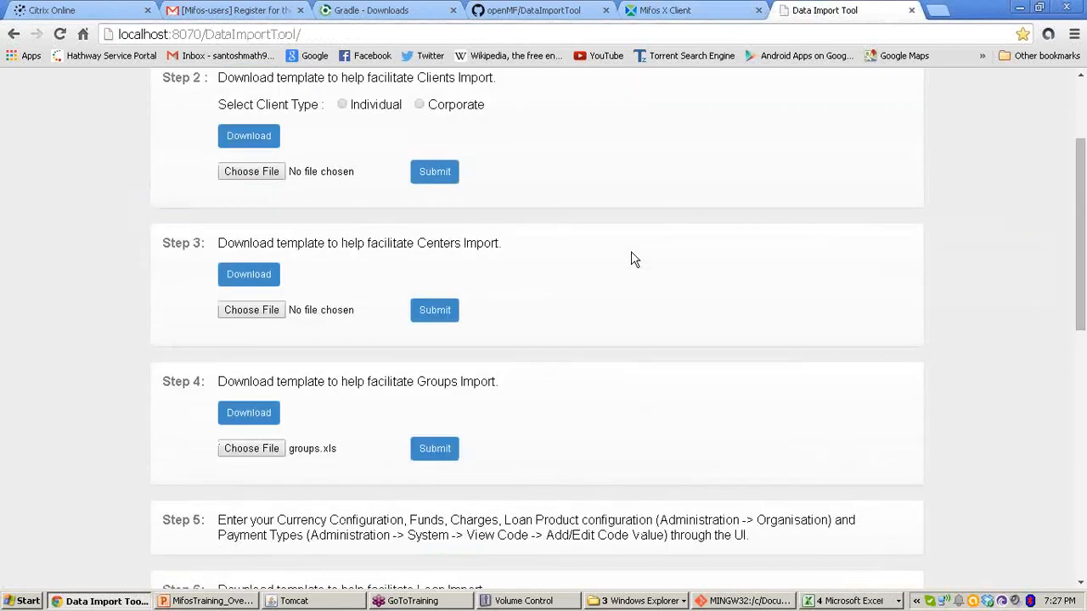
pyautogui.scroll(1, 634, 259)
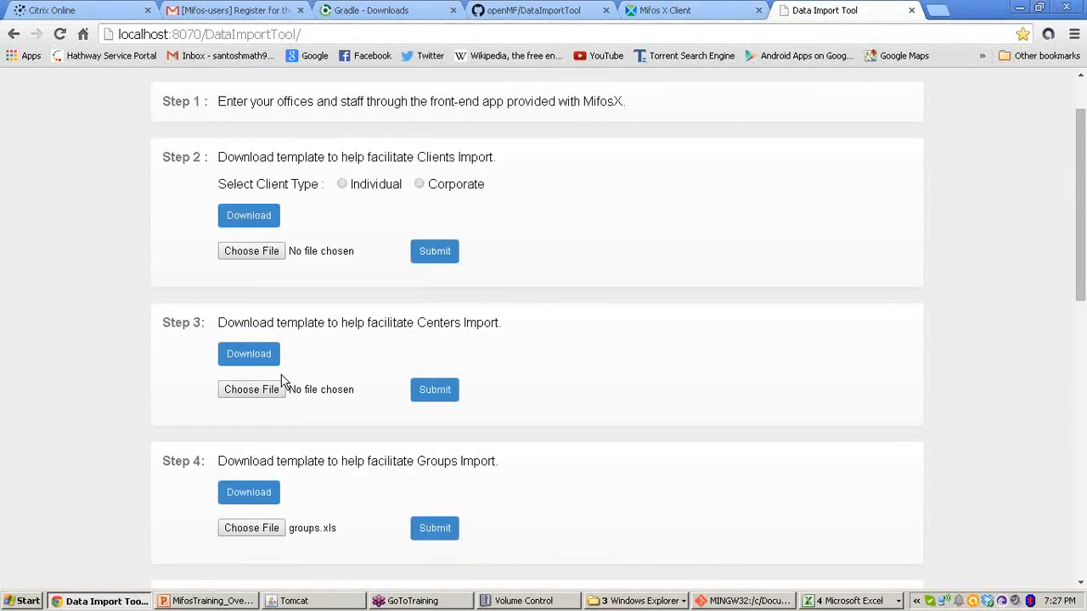
pyautogui.scroll(1, 592, 306)
pyautogui.scroll(-2, 516, 365)
pyautogui.scroll(-1, 492, 424)
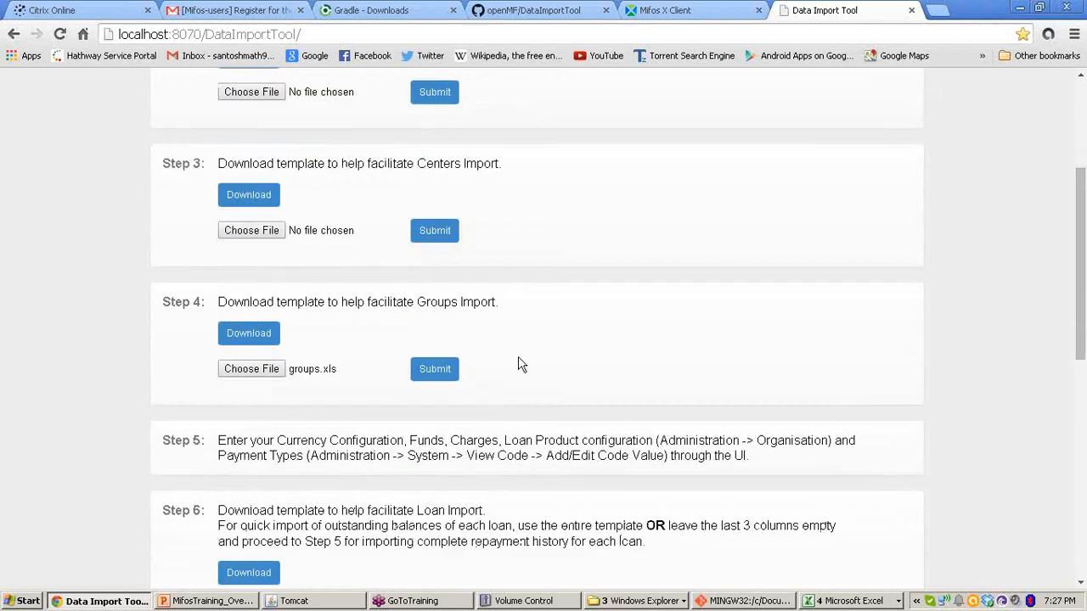
pyautogui.click(837, 601)
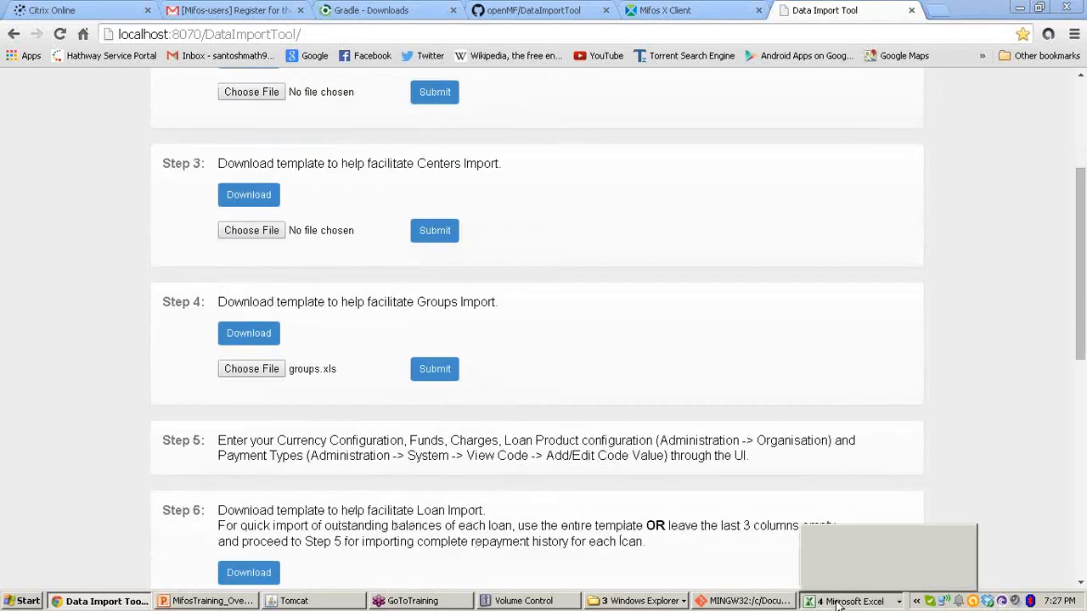
pyautogui.click(852, 555)
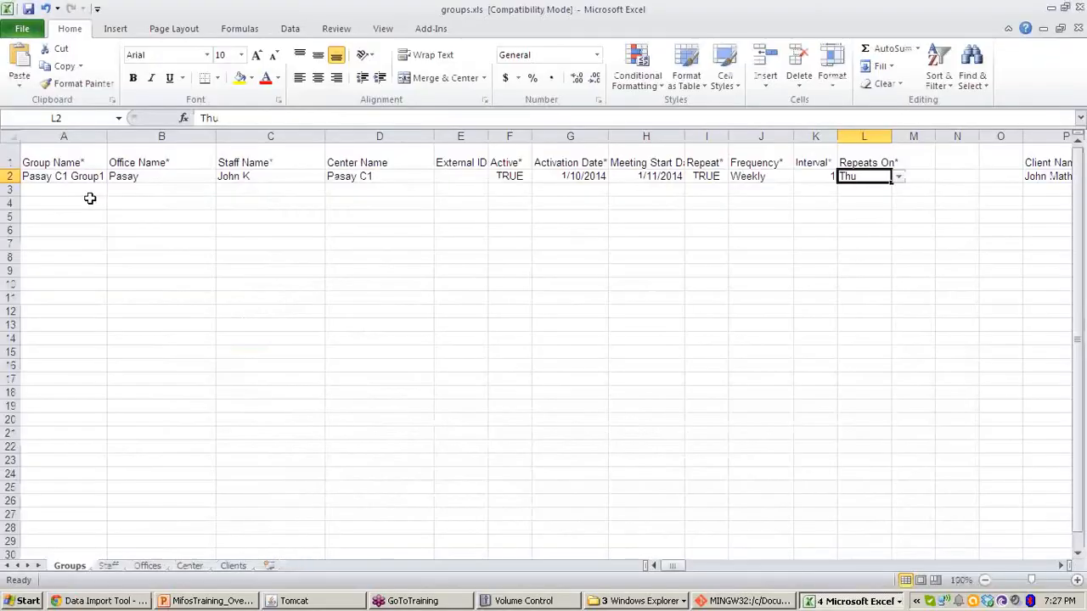
# Step: Select empty cells in column A below the group row of groups.xls
pyautogui.click(89, 202)
pyautogui.click(88, 218)
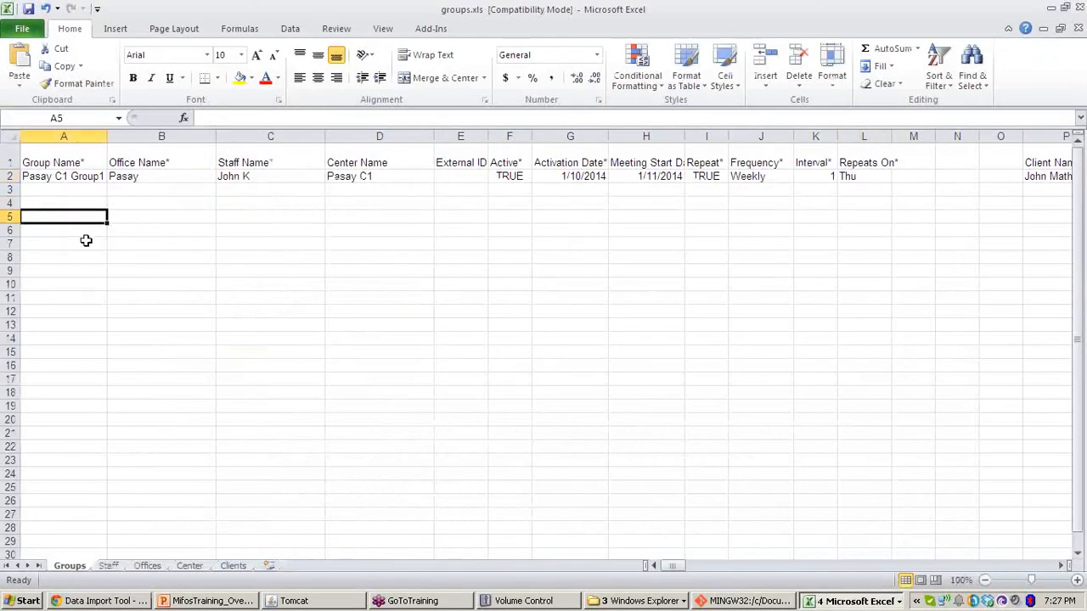
pyautogui.click(87, 242)
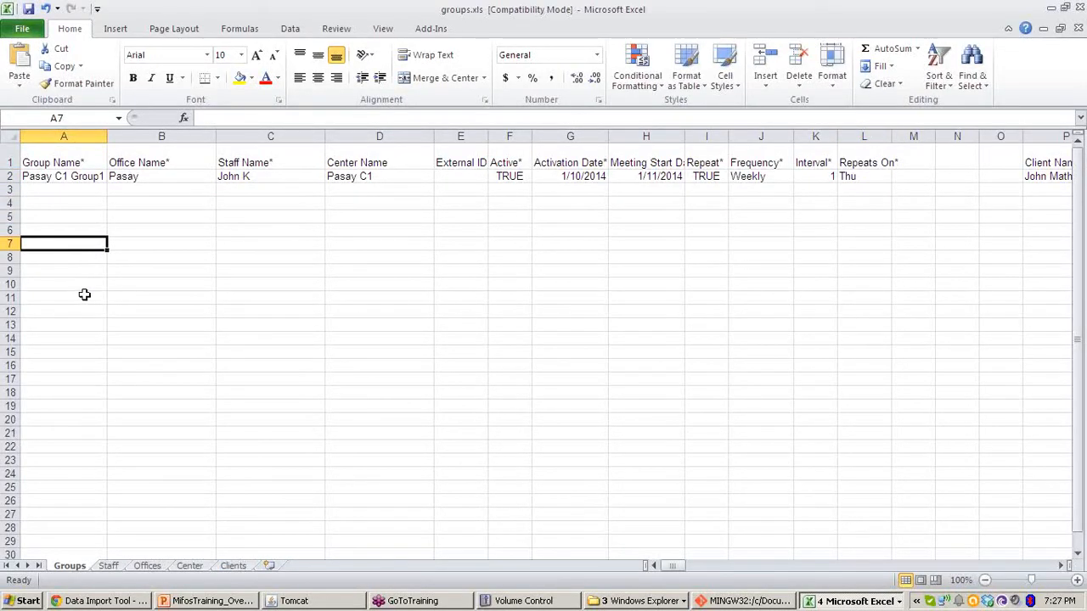
pyautogui.click(86, 296)
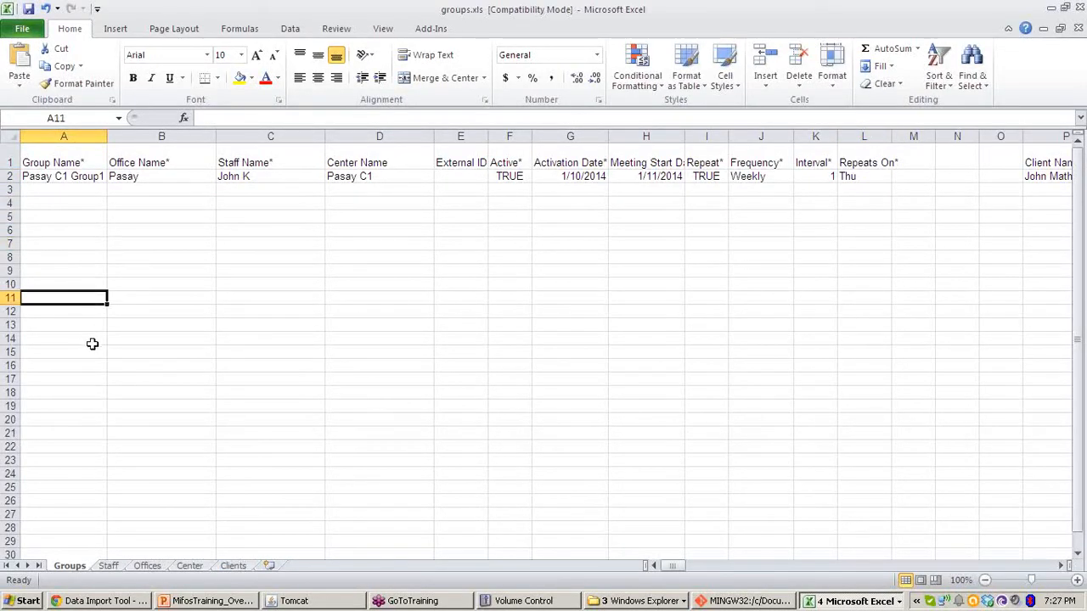
# Step: Look over centers.xls and client.xls, then minimize Excel
pyautogui.click(837, 601)
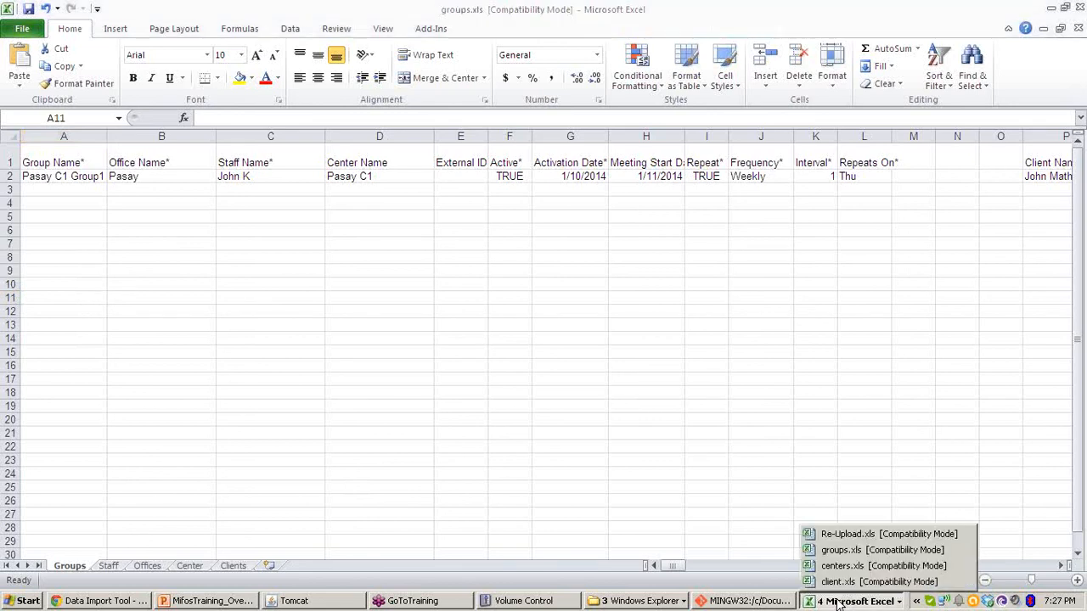
pyautogui.click(841, 566)
pyautogui.click(837, 601)
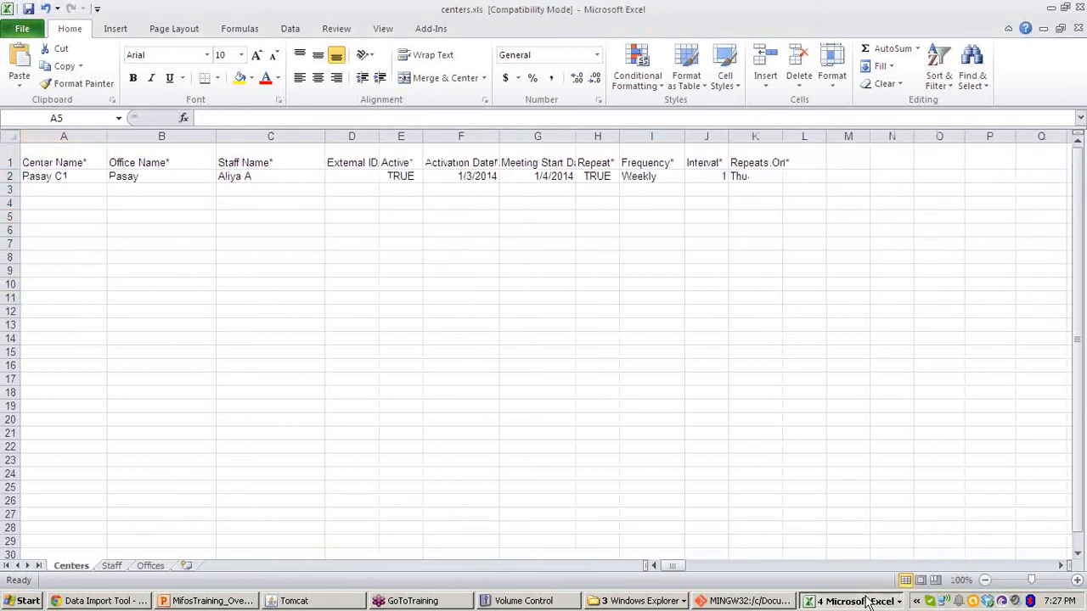
pyautogui.click(840, 579)
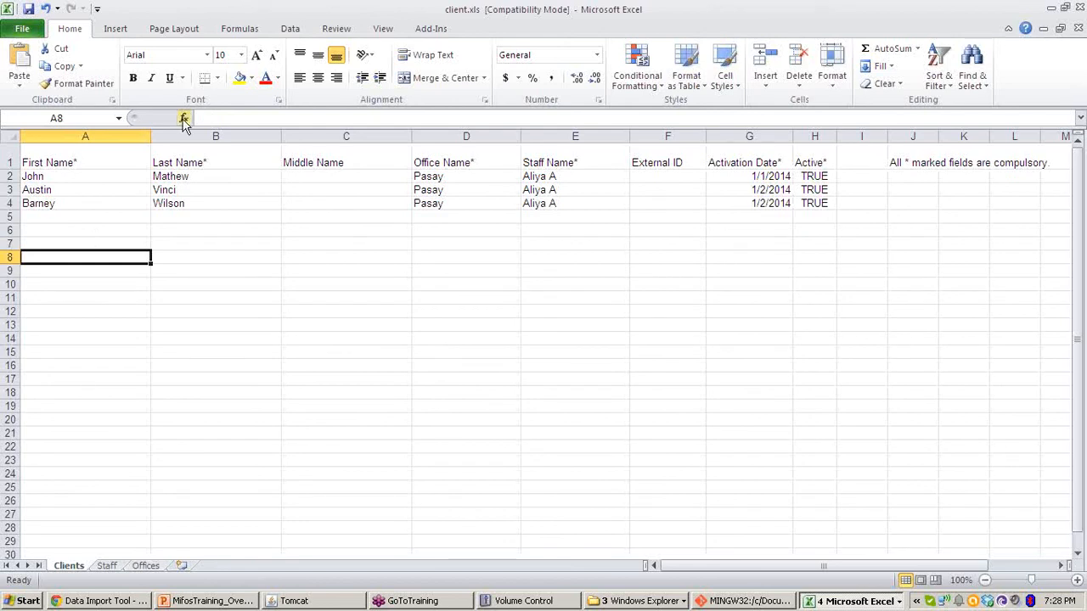
pyautogui.click(1050, 8)
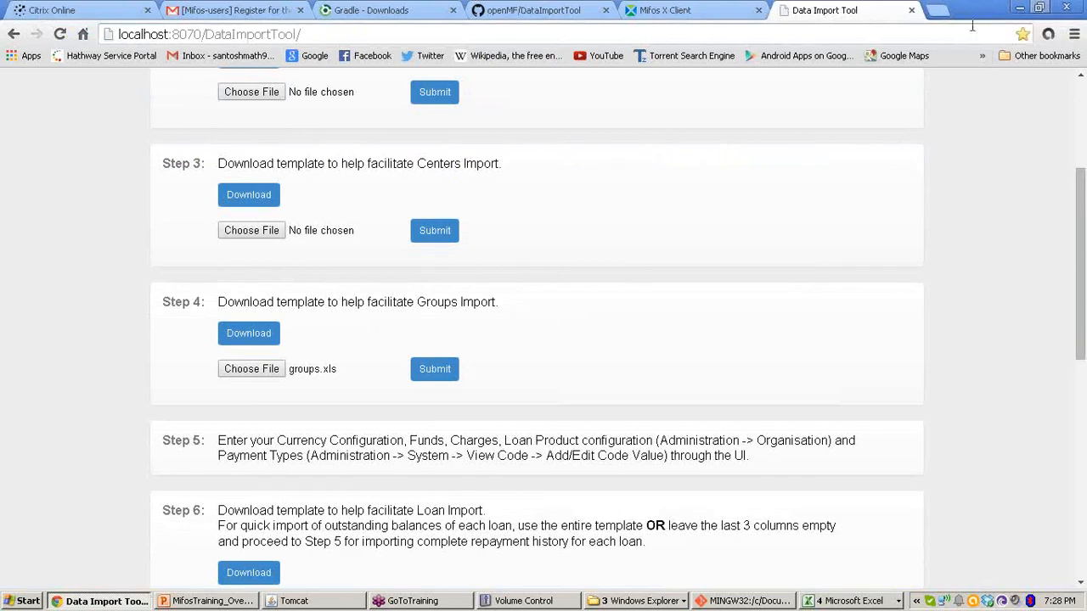
# Step: Scroll down to the Step 6 Loan Import heading and mark it
pyautogui.scroll(-1, 1039, 379)
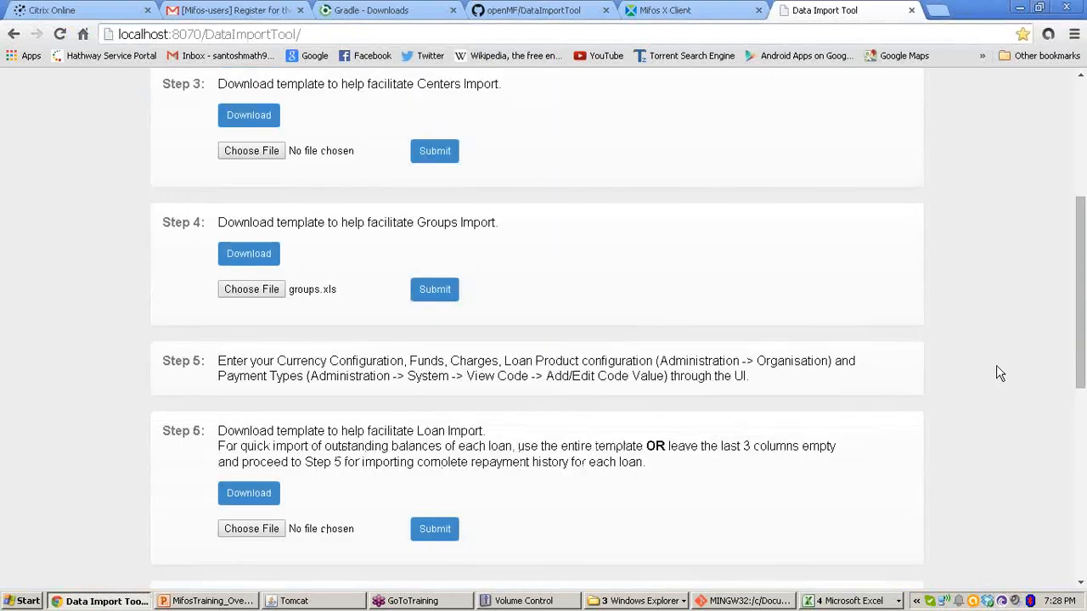
pyautogui.scroll(-1, 998, 374)
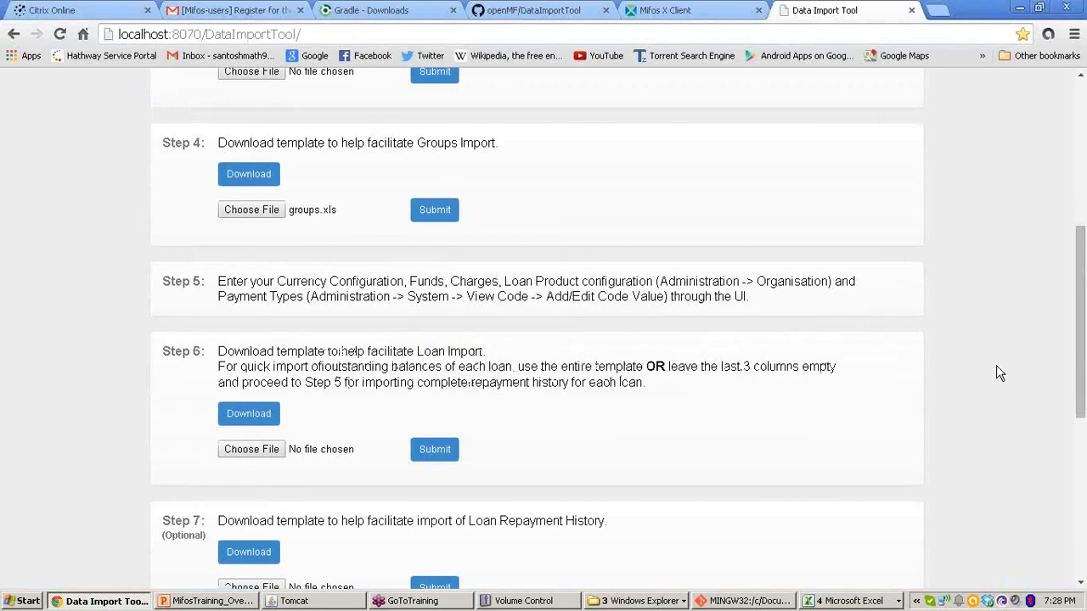
pyautogui.scroll(-1, 998, 374)
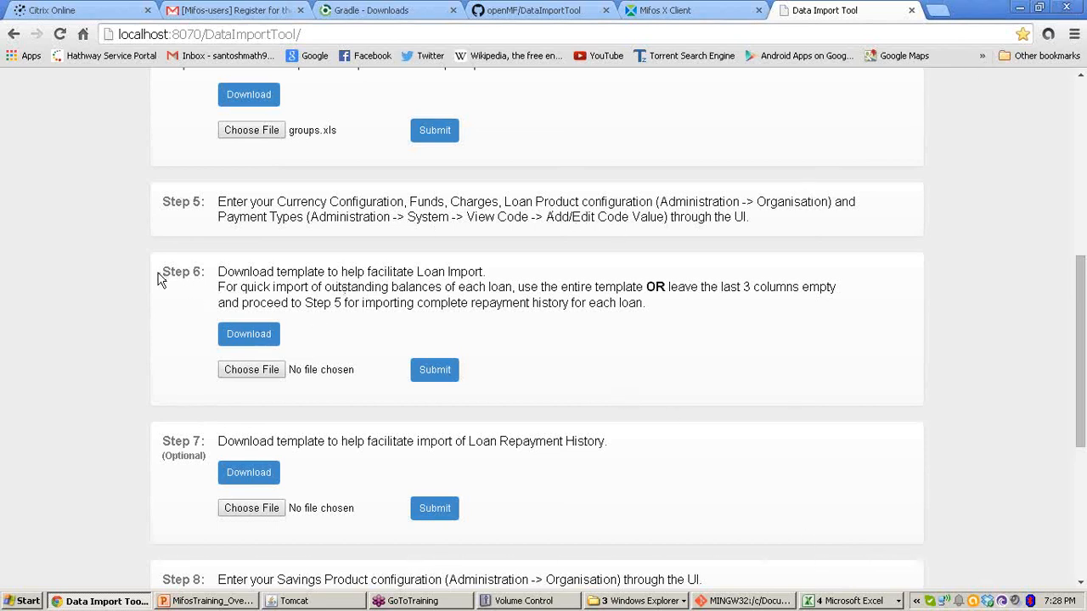
pyautogui.moveTo(162, 272); pyautogui.dragTo(207, 272)
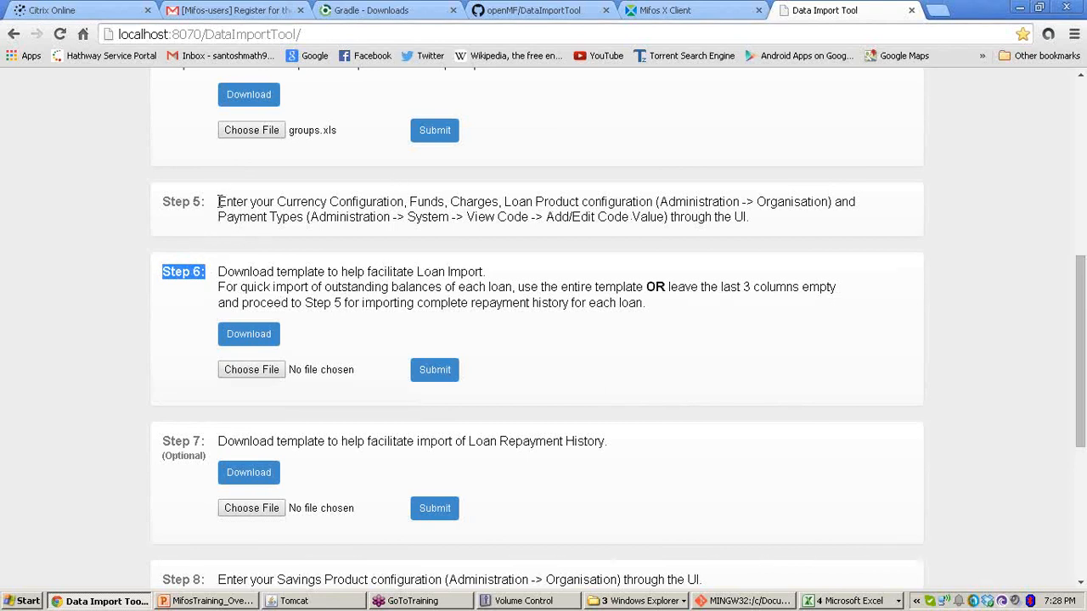
# Step: Highlight Step 5's setup requirements: Currency Configuration, Funds and Payment Types
pyautogui.moveTo(218, 202); pyautogui.dragTo(749, 217)
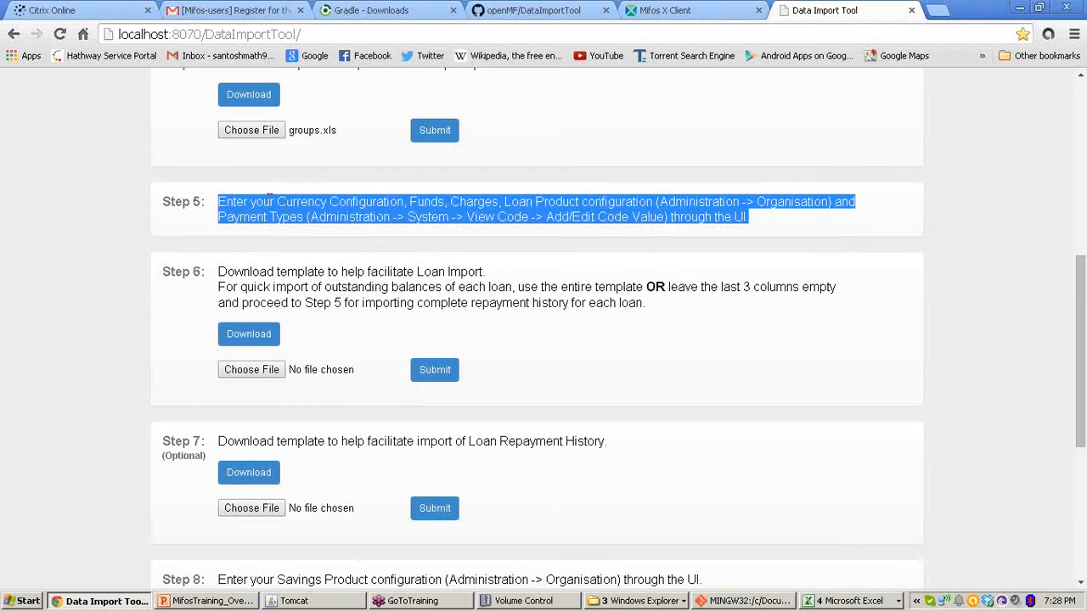
pyautogui.moveTo(270, 194); pyautogui.dragTo(281, 201)
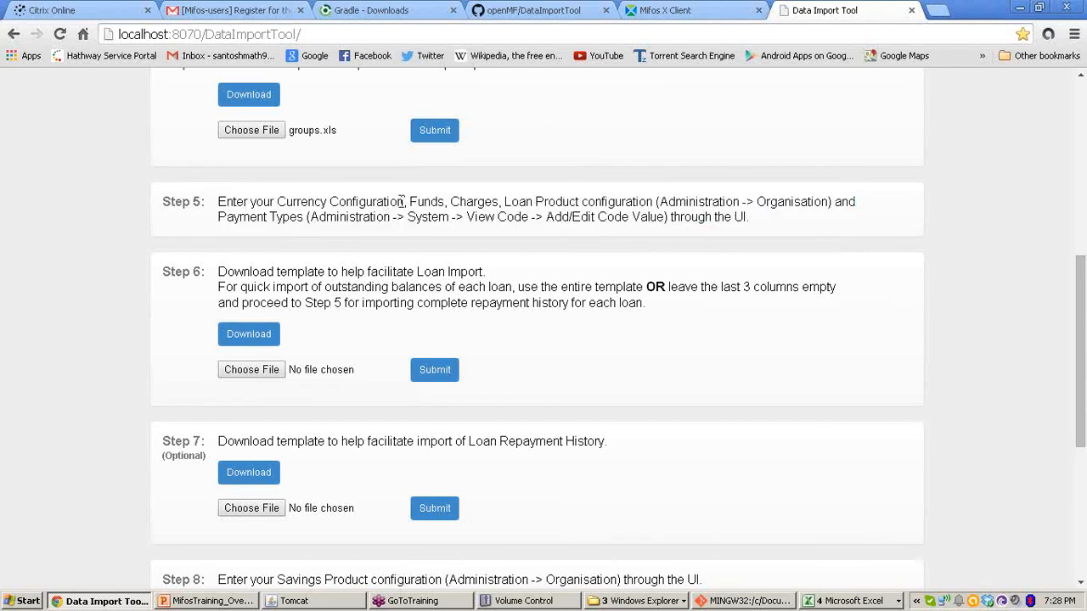
pyautogui.moveTo(405, 201); pyautogui.dragTo(263, 202)
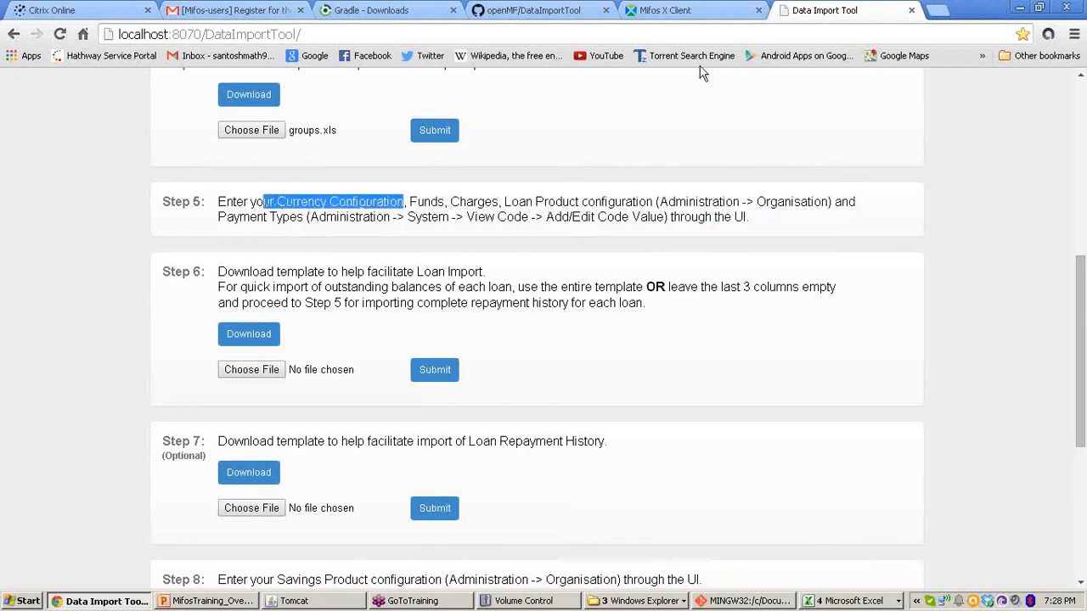
pyautogui.moveTo(409, 201); pyautogui.dragTo(652, 202)
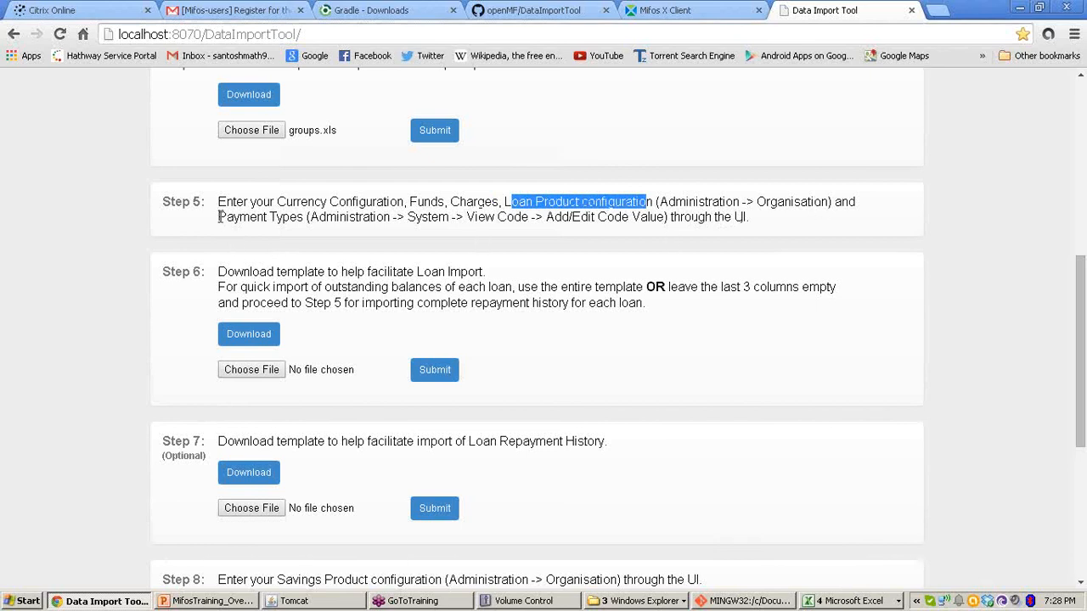
pyautogui.moveTo(219, 216); pyautogui.dragTo(723, 236)
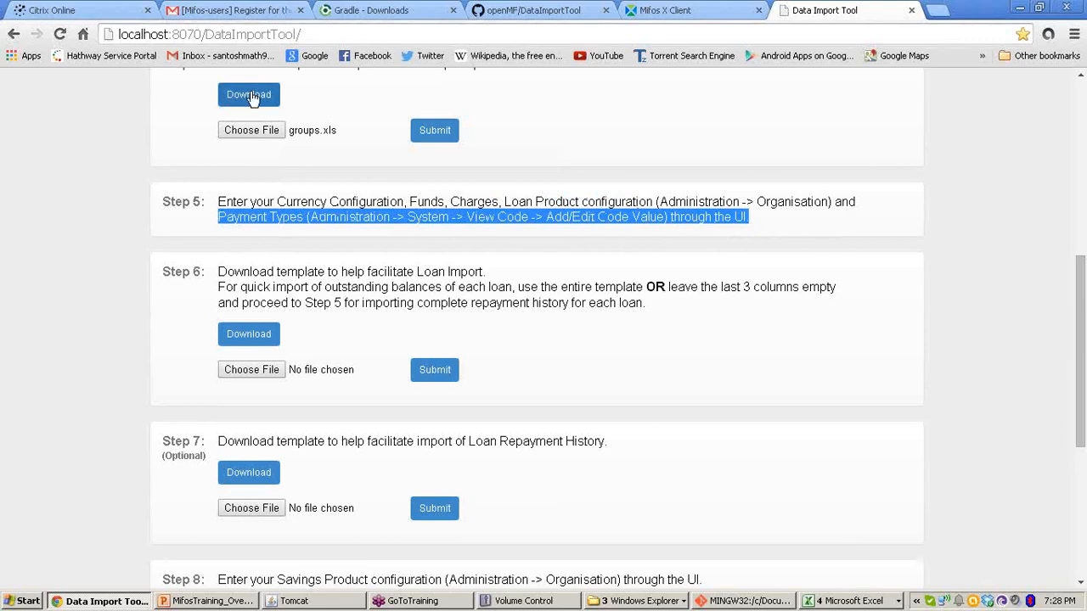
# Step: Check the configured currencies under Admin > Organization > Currency Configuration
pyautogui.click(724, 7)
pyautogui.click(448, 87)
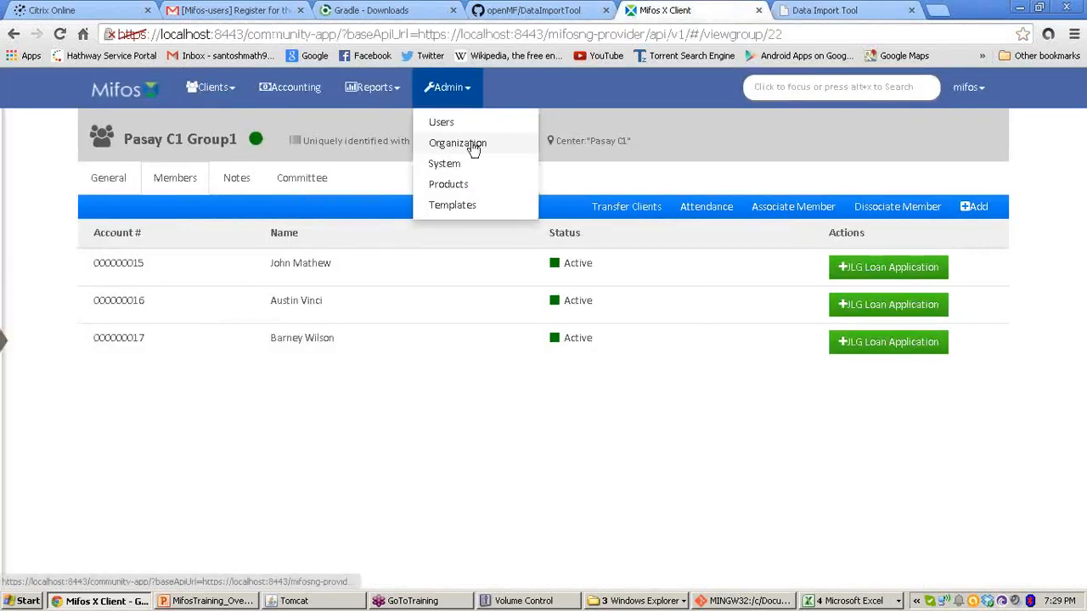
pyautogui.click(459, 144)
pyautogui.click(671, 129)
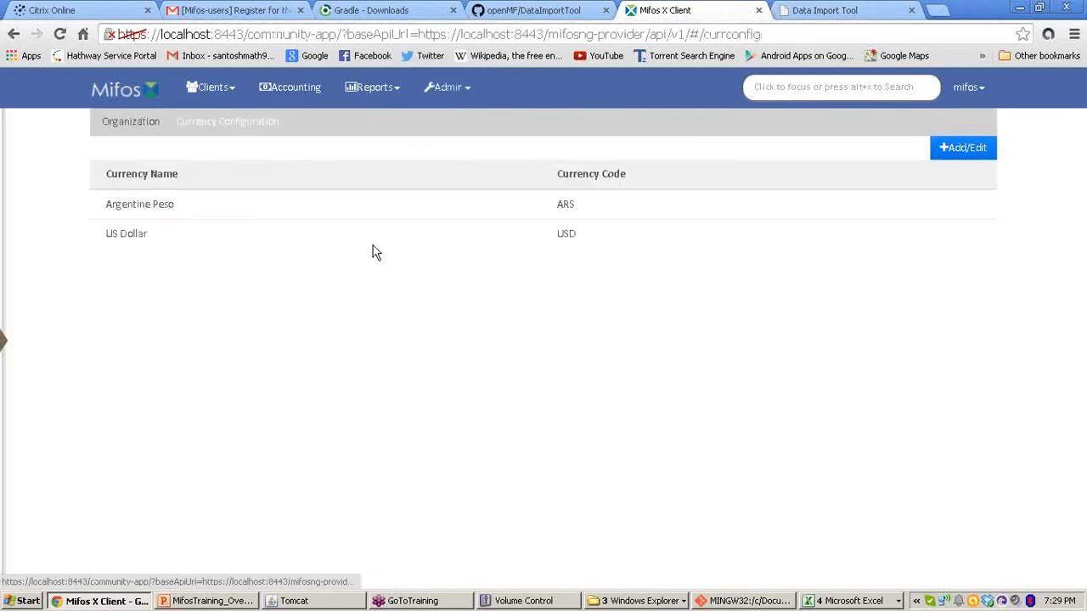
pyautogui.click(459, 88)
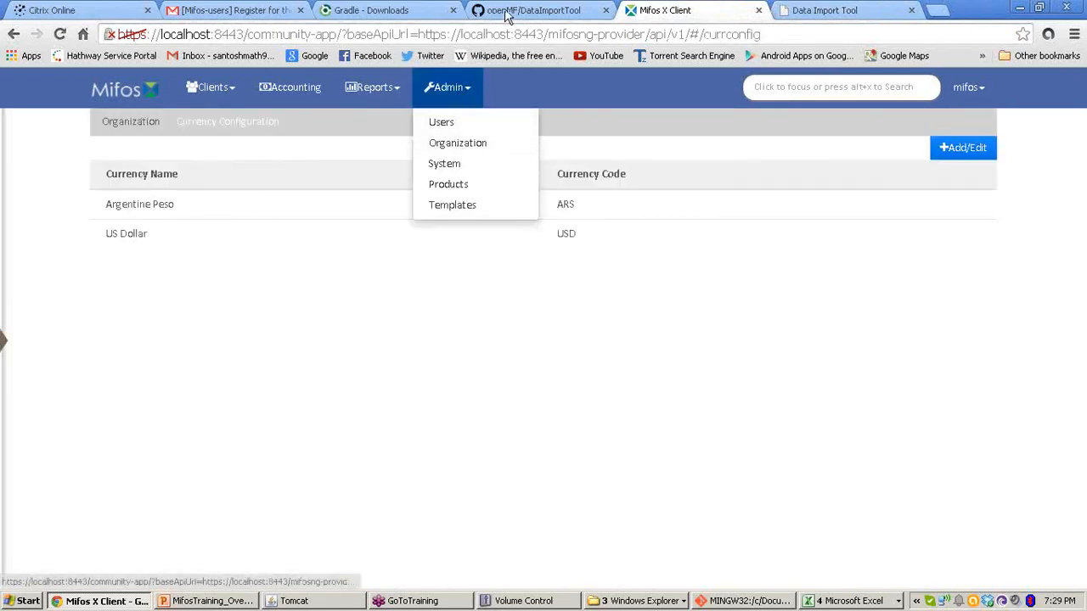
pyautogui.click(859, 8)
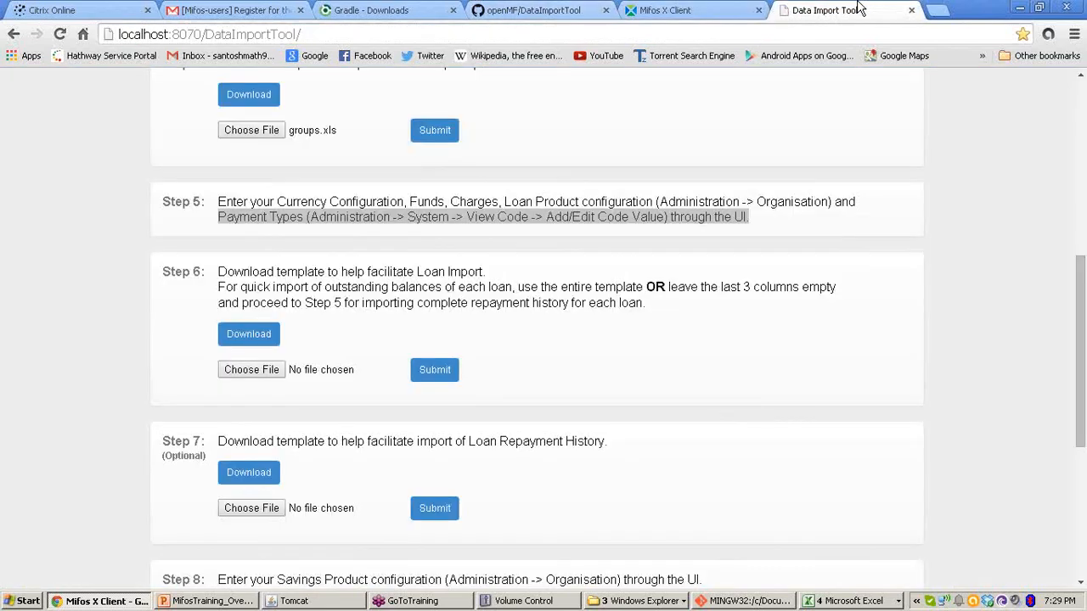
# Step: Confirm the Processing Fee charge under Admin > Products > Charges applies to Loan
pyautogui.click(671, 17)
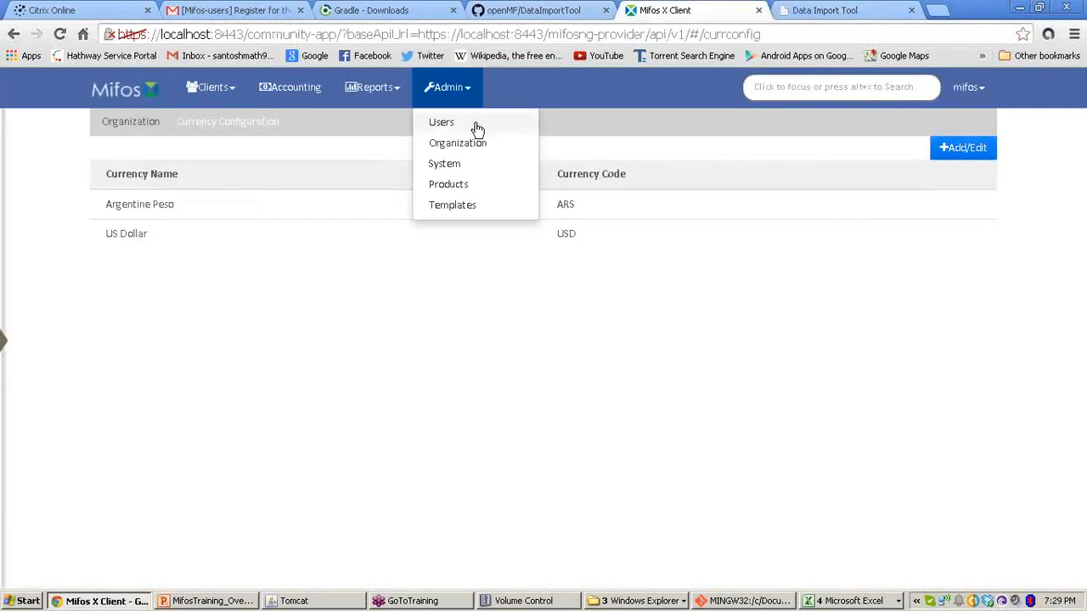
pyautogui.click(462, 189)
pyautogui.click(266, 233)
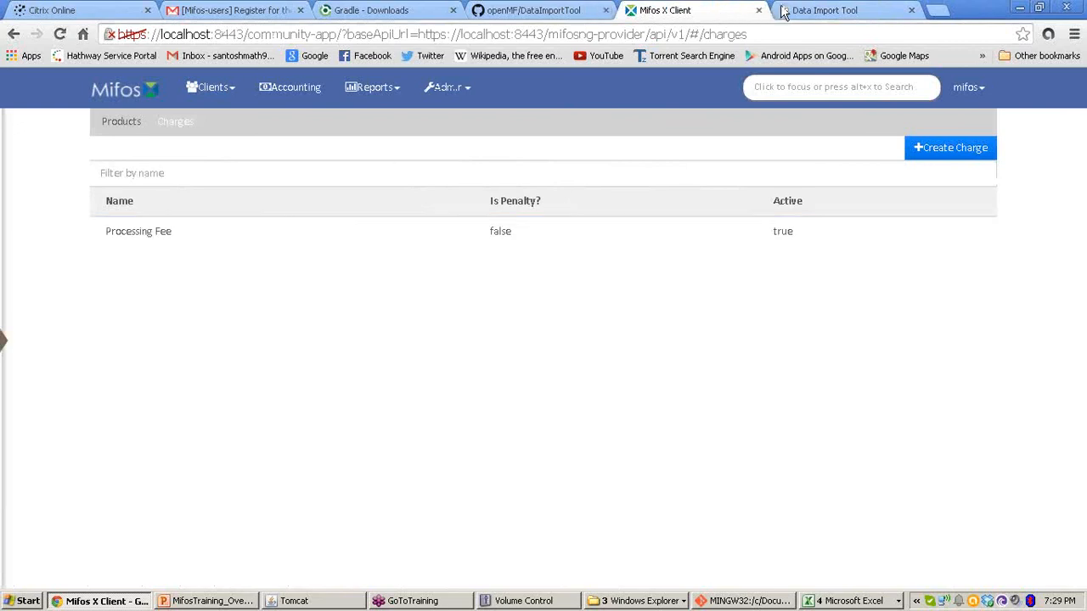
pyautogui.click(247, 246)
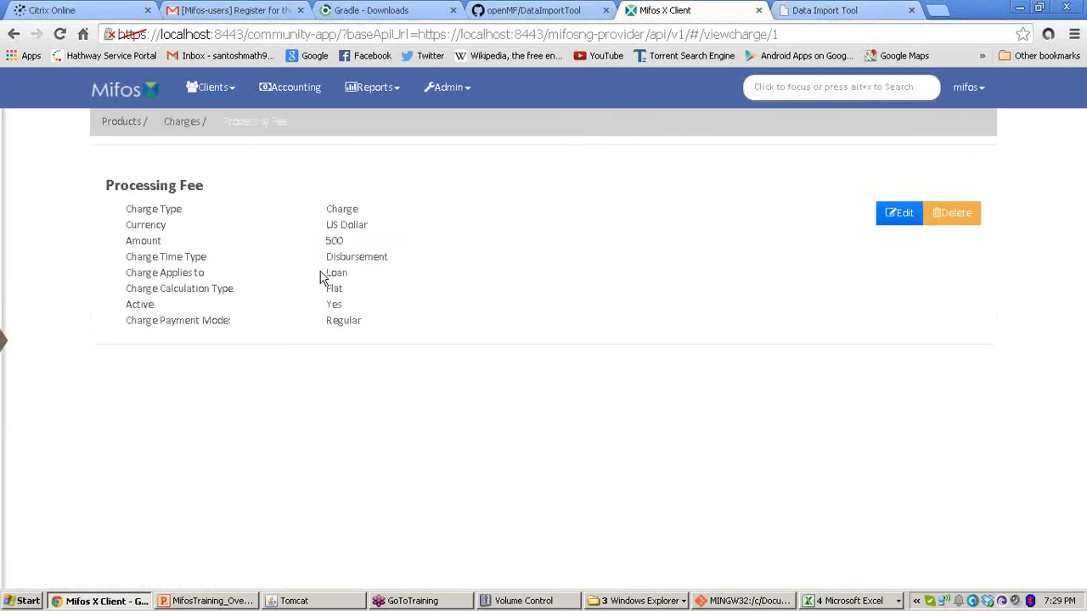
pyautogui.moveTo(323, 274); pyautogui.dragTo(356, 277)
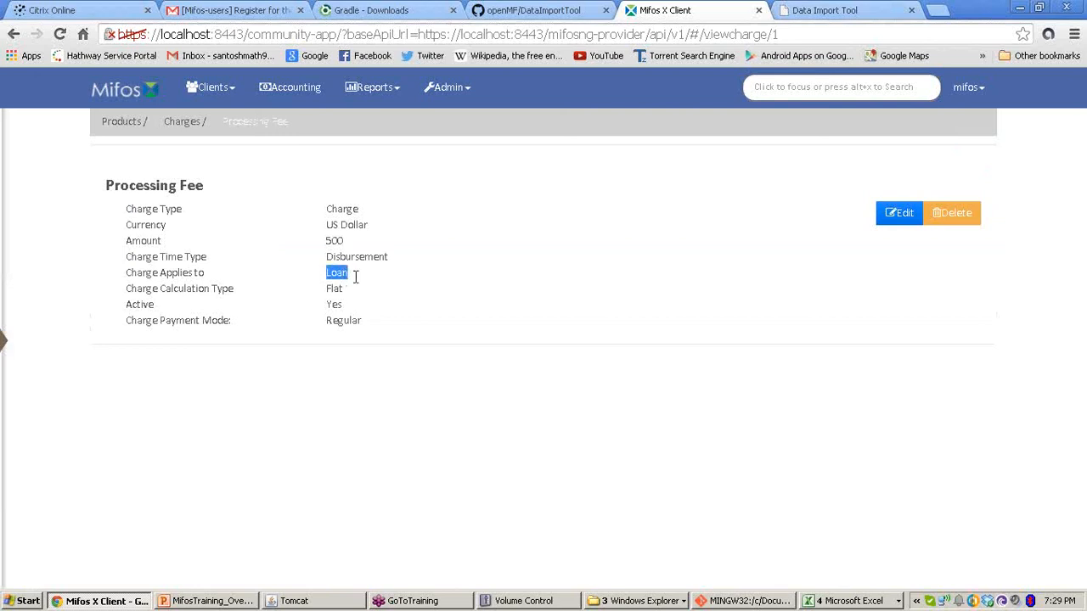
pyautogui.click(832, 16)
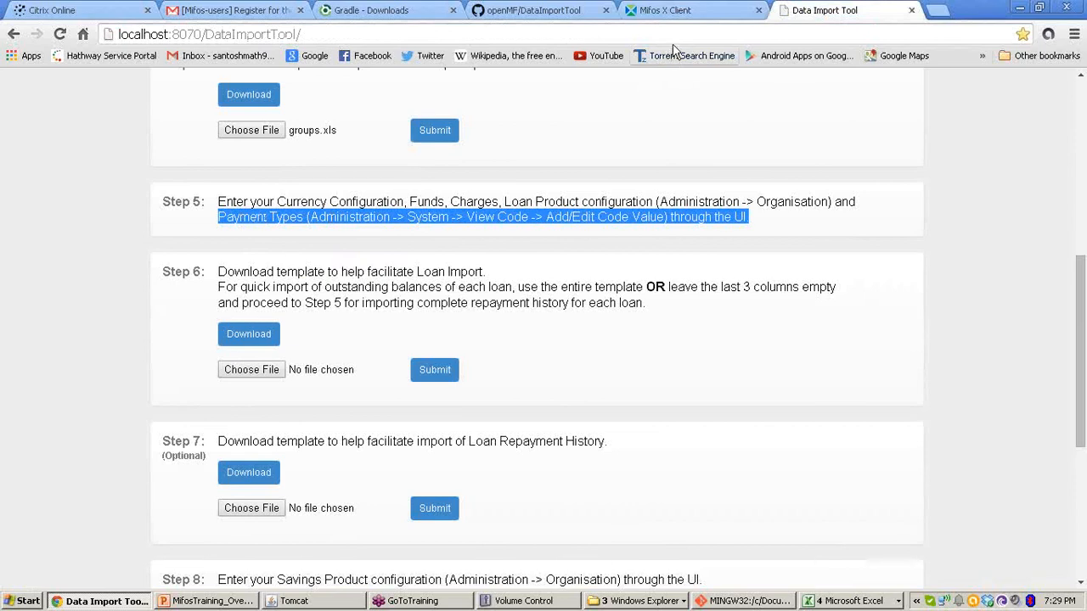
# Step: Check the PaymentType code values (cash, Cheque, debit card) in Manage Codes
pyautogui.click(671, 10)
pyautogui.click(458, 91)
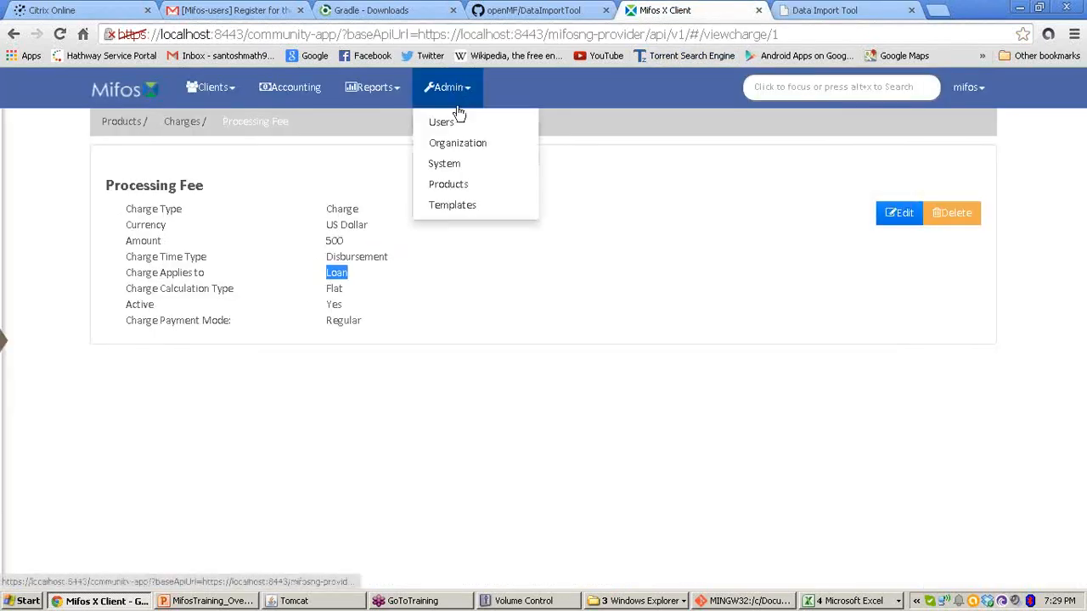
pyautogui.click(463, 166)
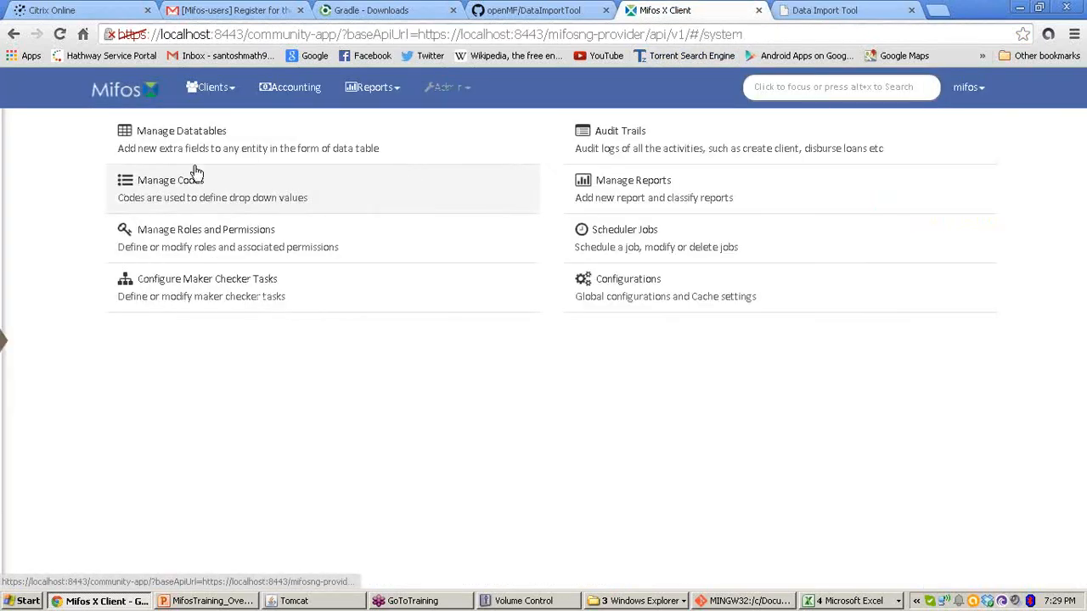
pyautogui.click(213, 205)
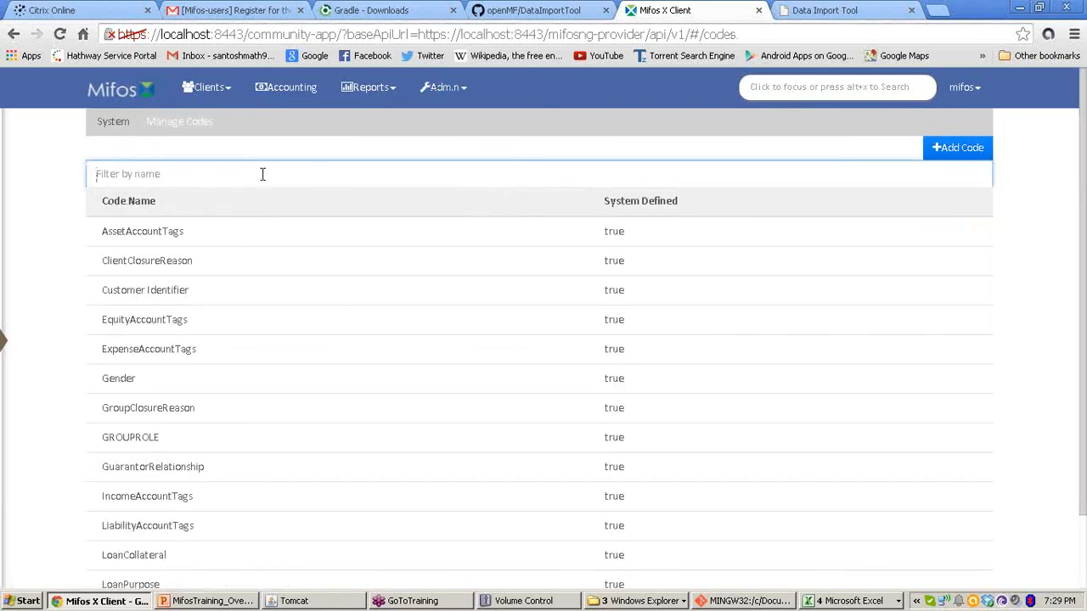
pyautogui.write('pay')
pyautogui.click(225, 240)
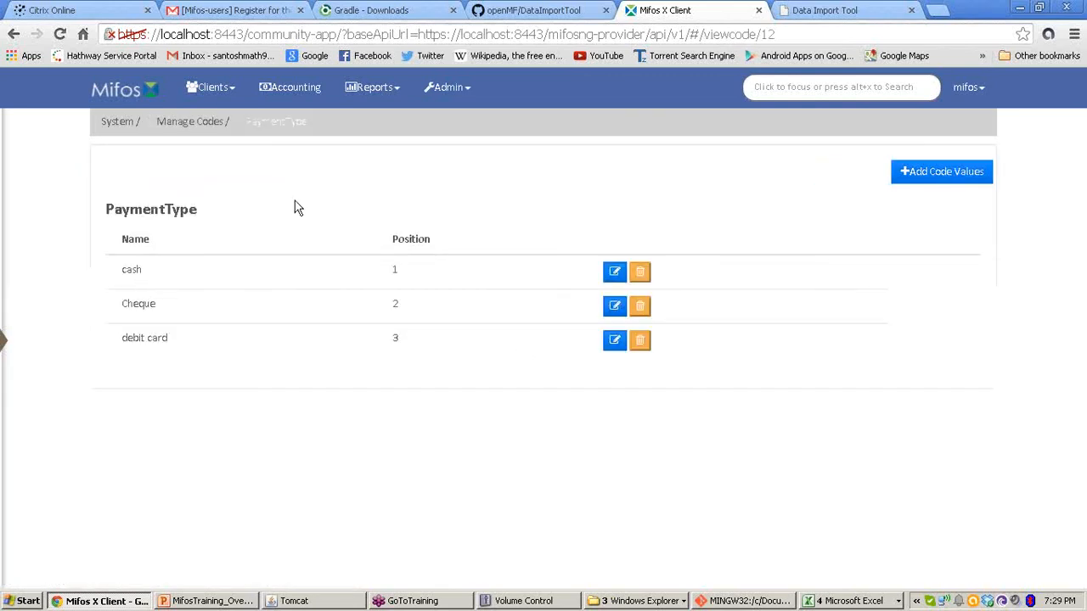
pyautogui.click(821, 12)
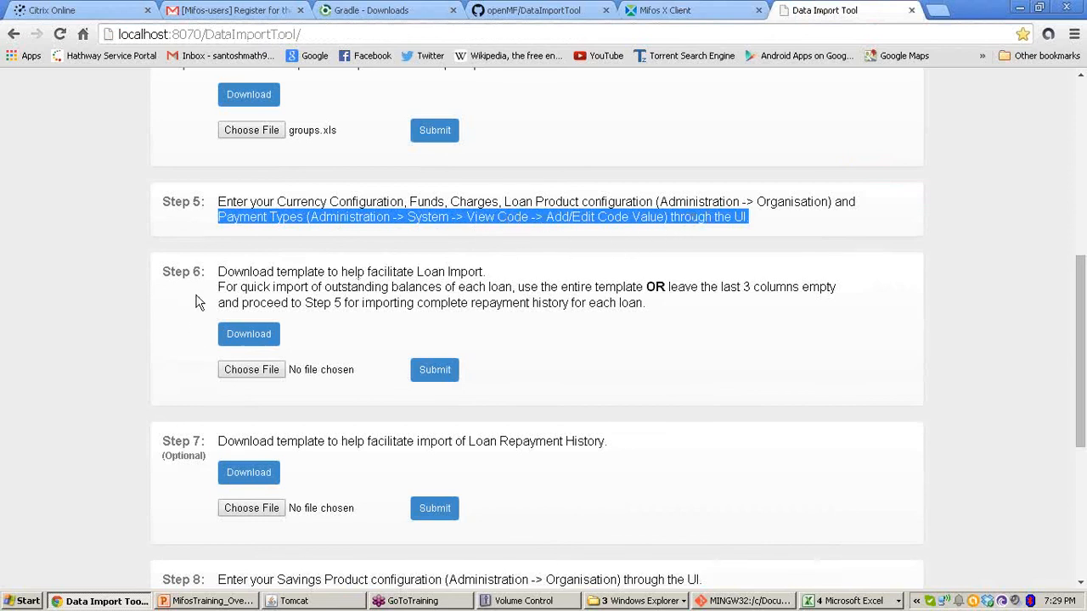
# Step: Point out the Step 5 text and the Step 6 Loan Import heading
pyautogui.moveTo(161, 271); pyautogui.dragTo(227, 273)
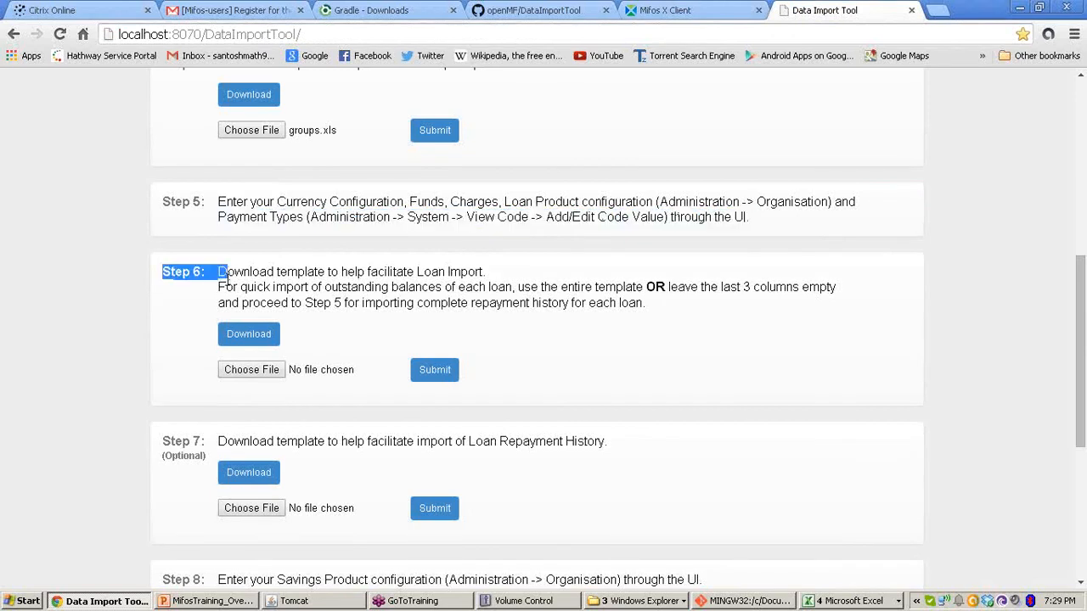
pyautogui.moveTo(162, 202); pyautogui.dragTo(763, 227)
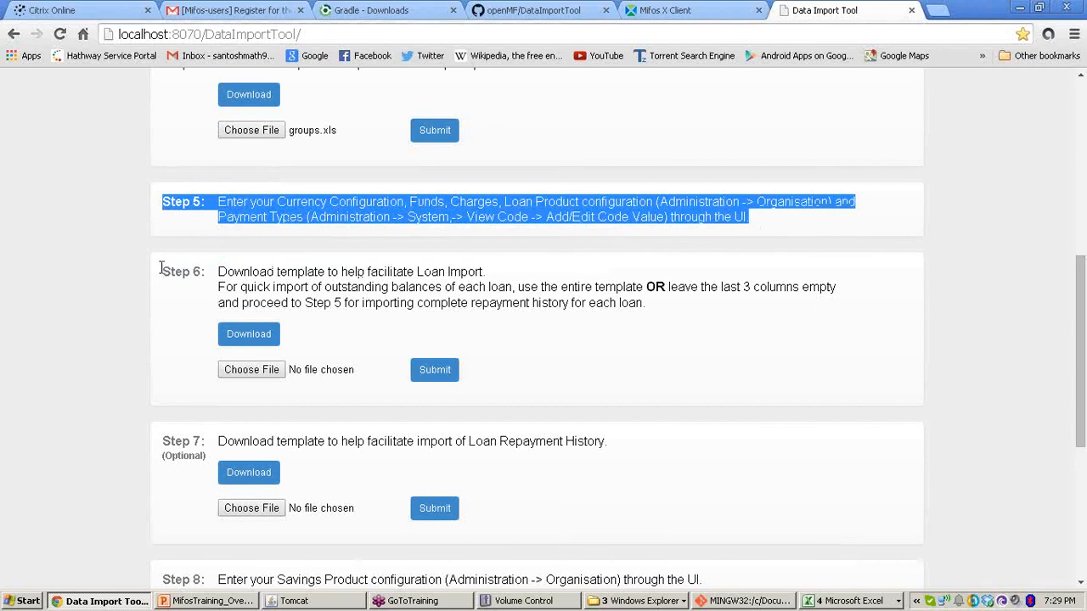
pyautogui.moveTo(162, 267); pyautogui.dragTo(205, 272)
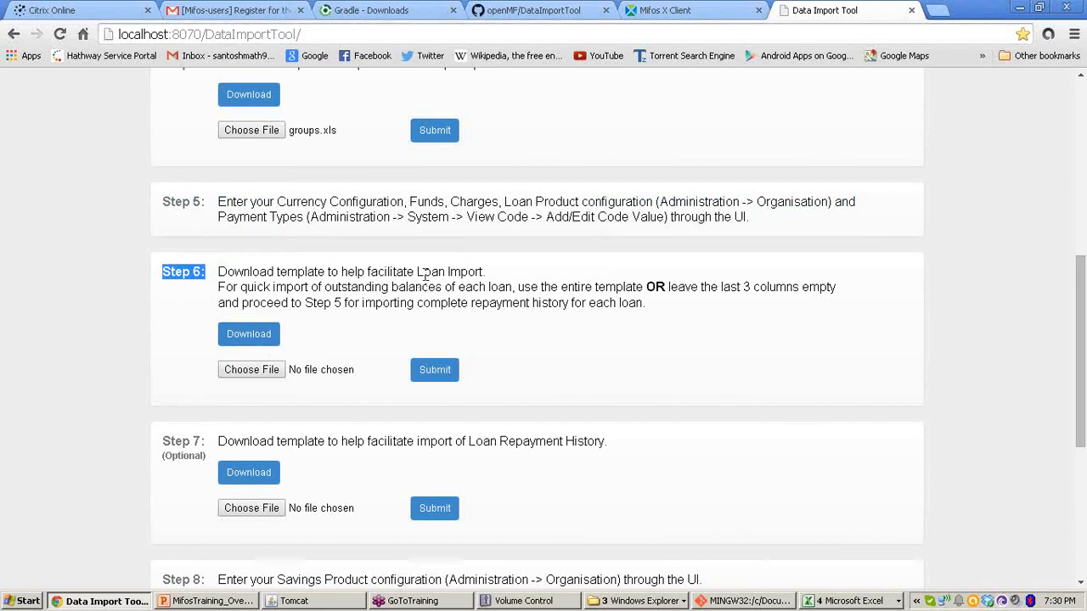
pyautogui.moveTo(417, 272); pyautogui.dragTo(485, 272)
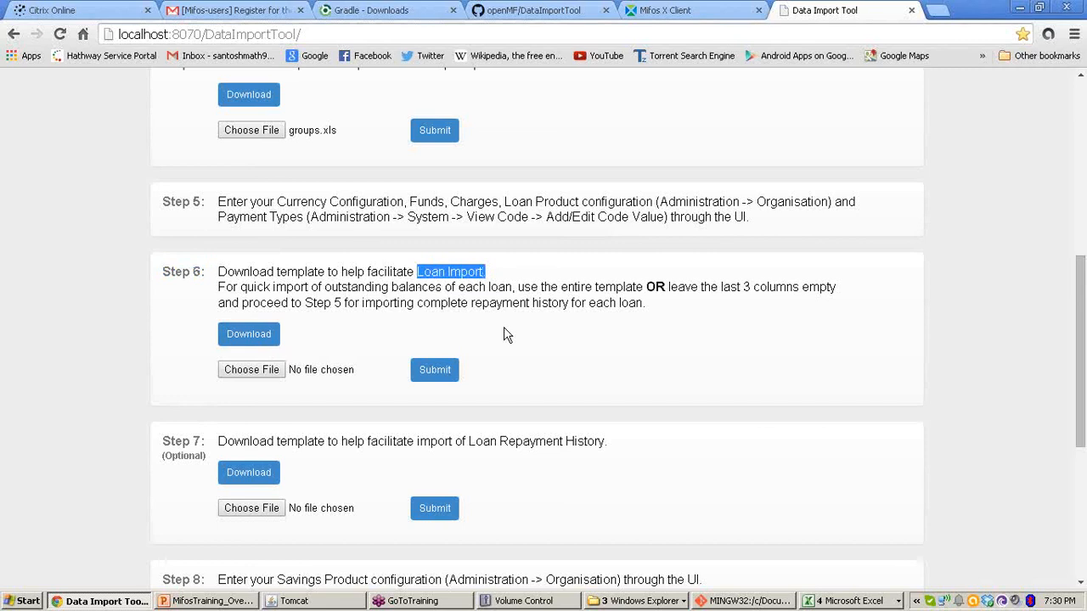
# Step: Download the Step 6 loan template as loan.xls and open it in Excel
pyautogui.click(247, 337)
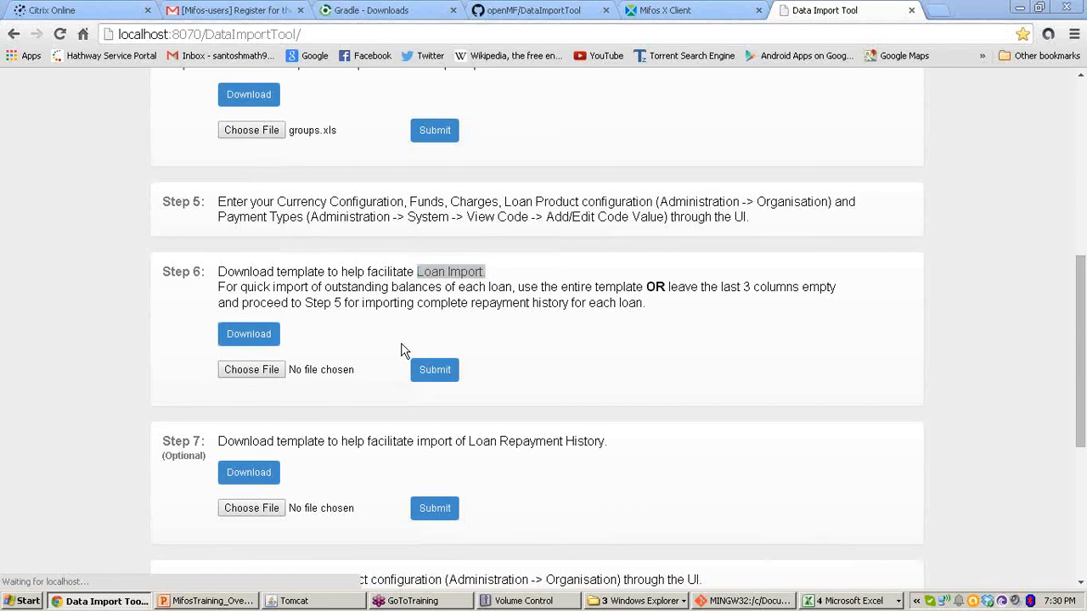
pyautogui.click(405, 268)
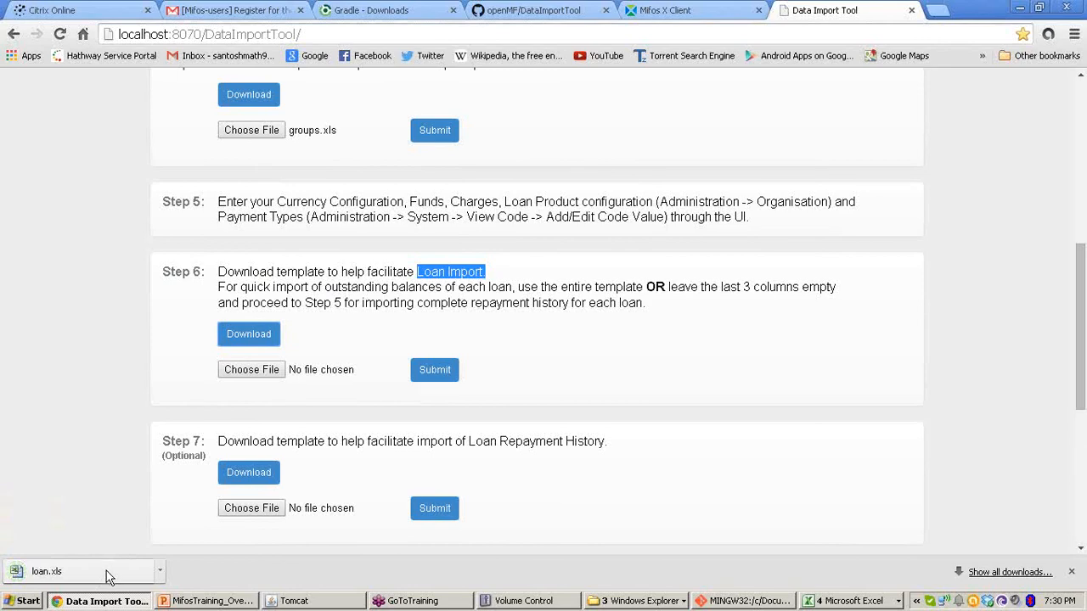
pyautogui.click(106, 571)
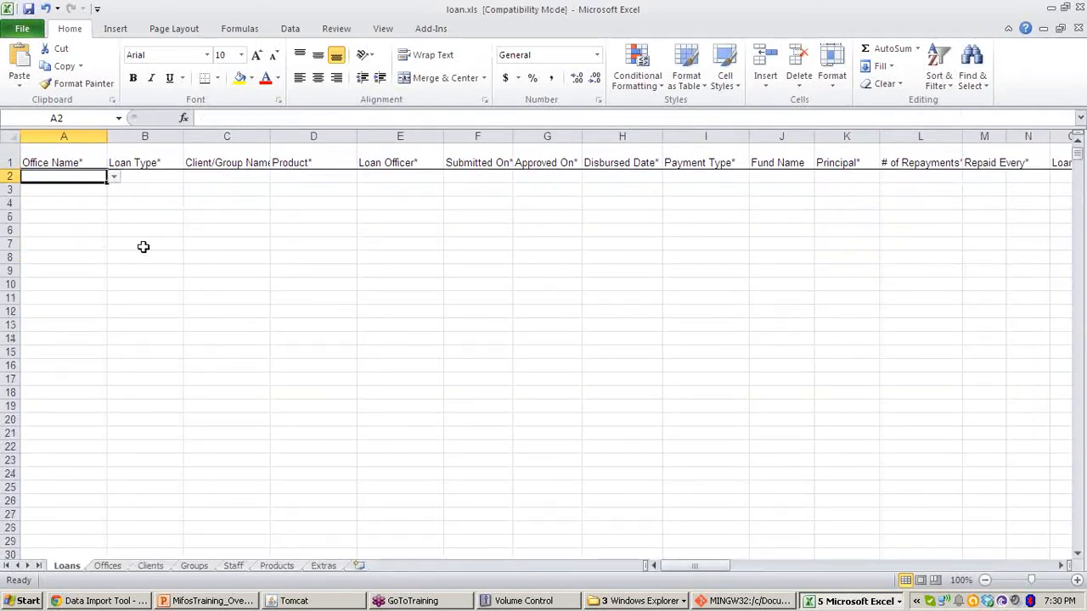
# Step: Set row 2's office to Pasay, loan type to JLG, and pick the client from the dropdown
pyautogui.click(116, 180)
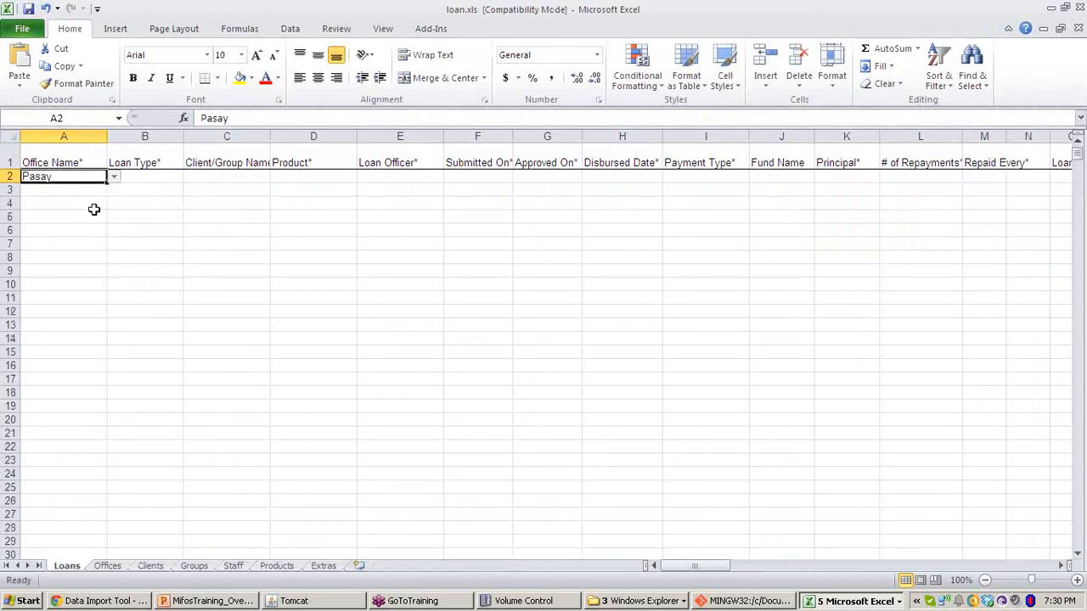
pyautogui.click(159, 176)
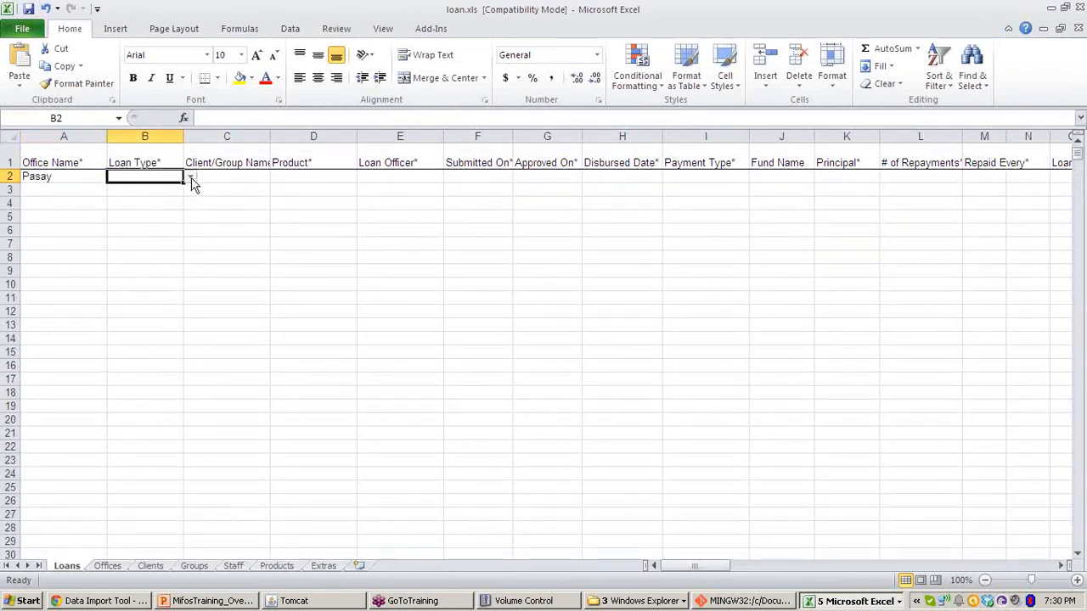
pyautogui.click(191, 177)
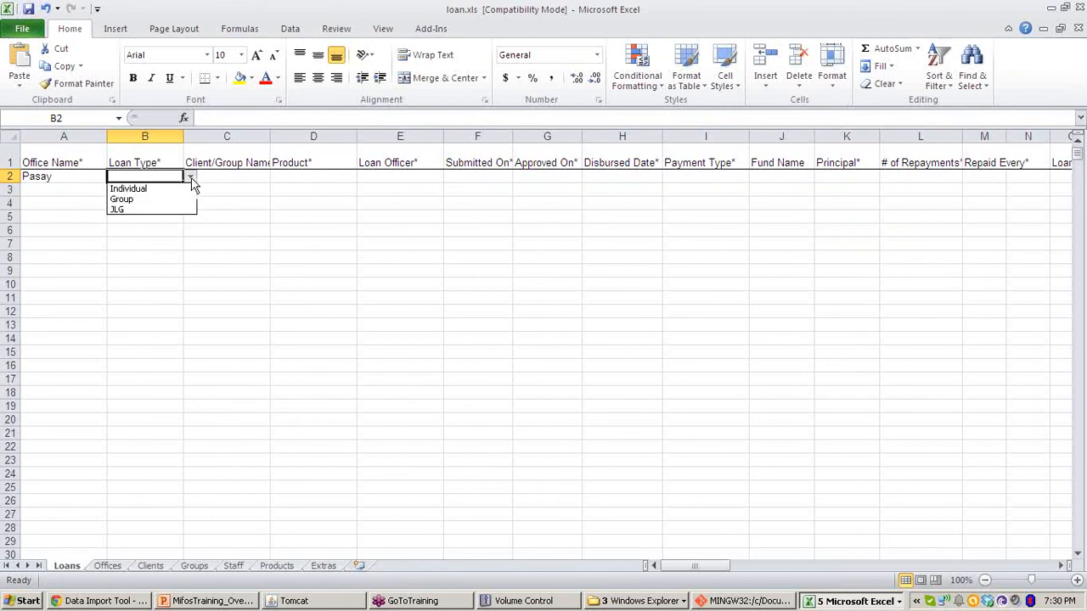
pyautogui.click(142, 212)
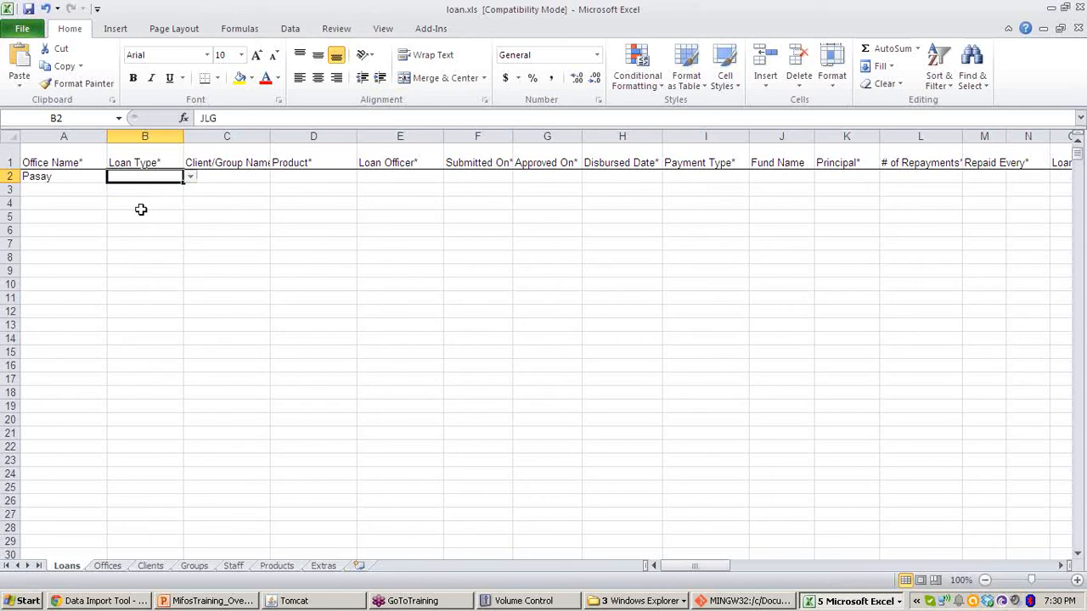
pyautogui.click(244, 176)
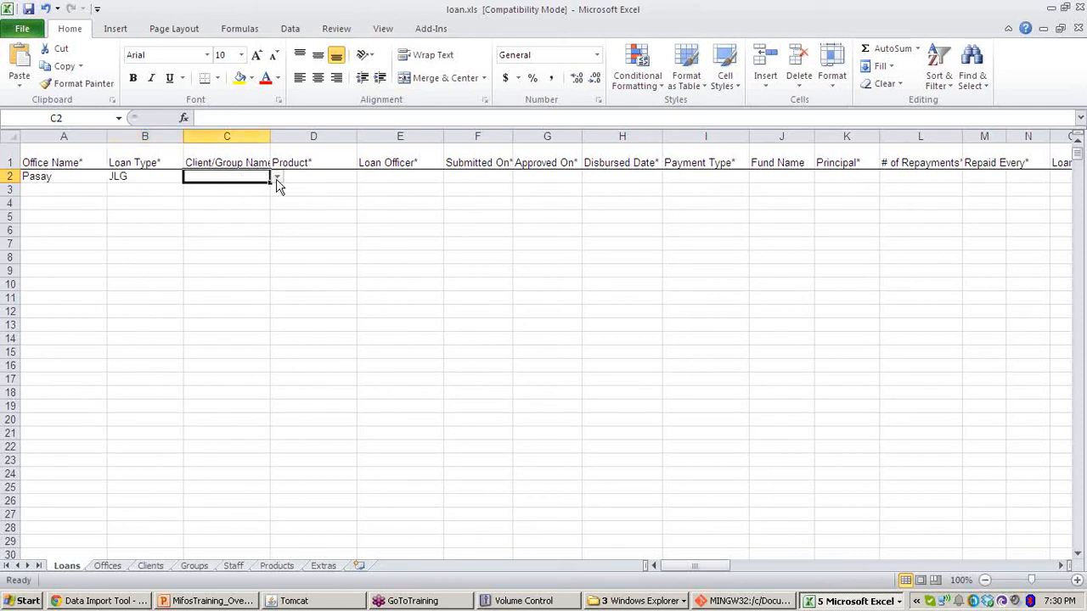
pyautogui.click(277, 178)
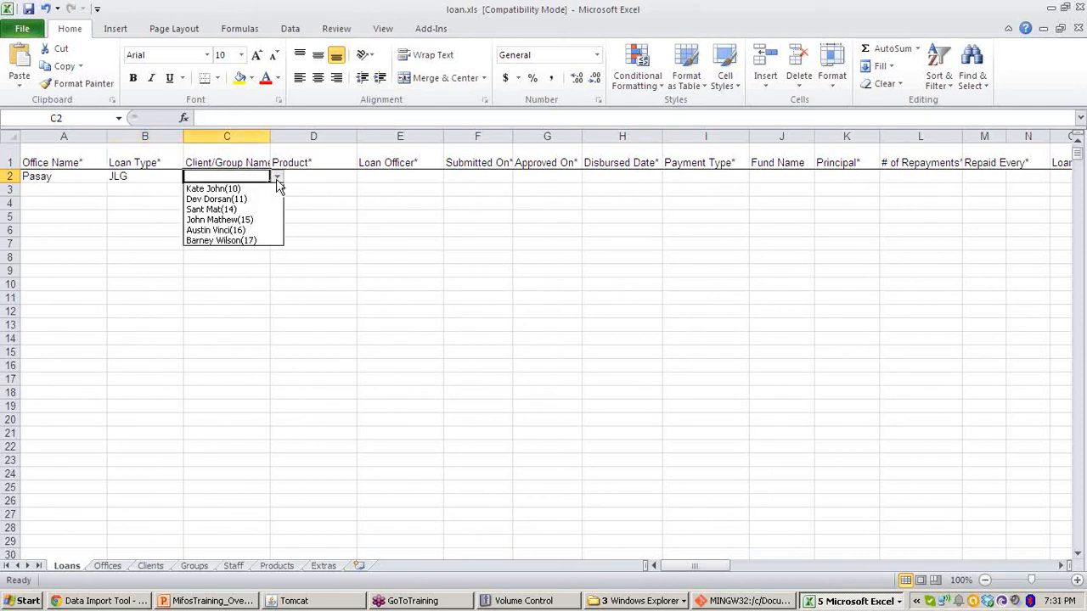
pyautogui.click(254, 219)
# Step: Choose Income_Generating_Loan as the product in D2, then go to Mifos X Client
pyautogui.click(312, 176)
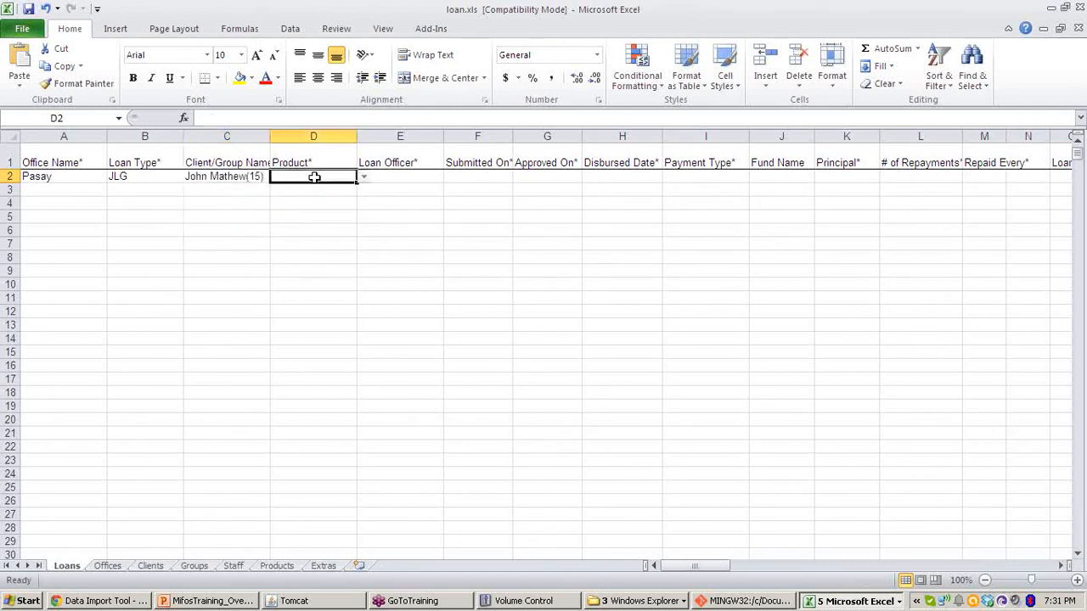
pyautogui.click(364, 177)
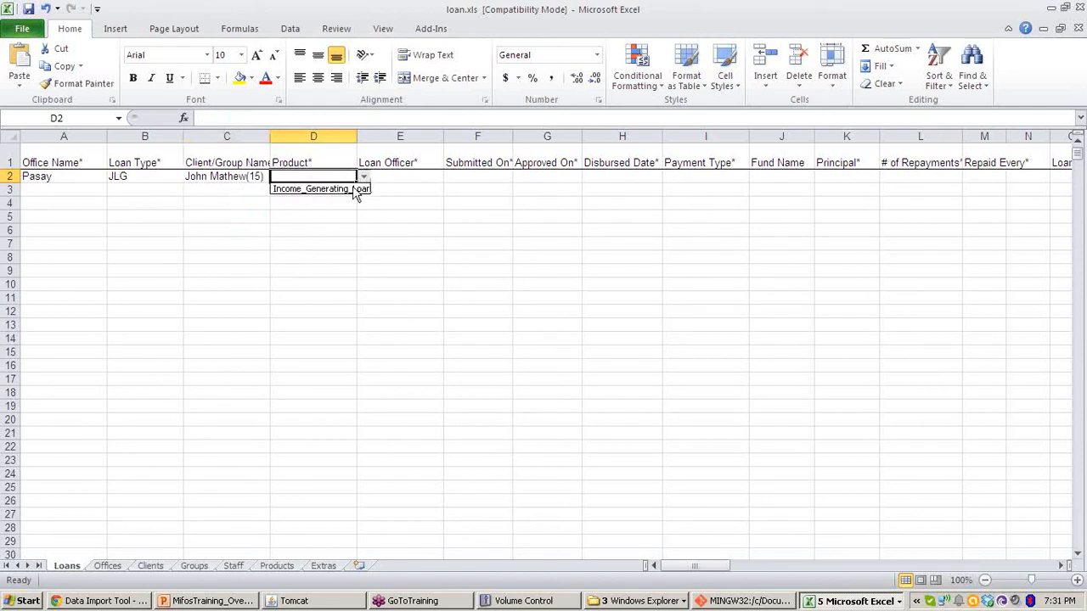
pyautogui.click(351, 190)
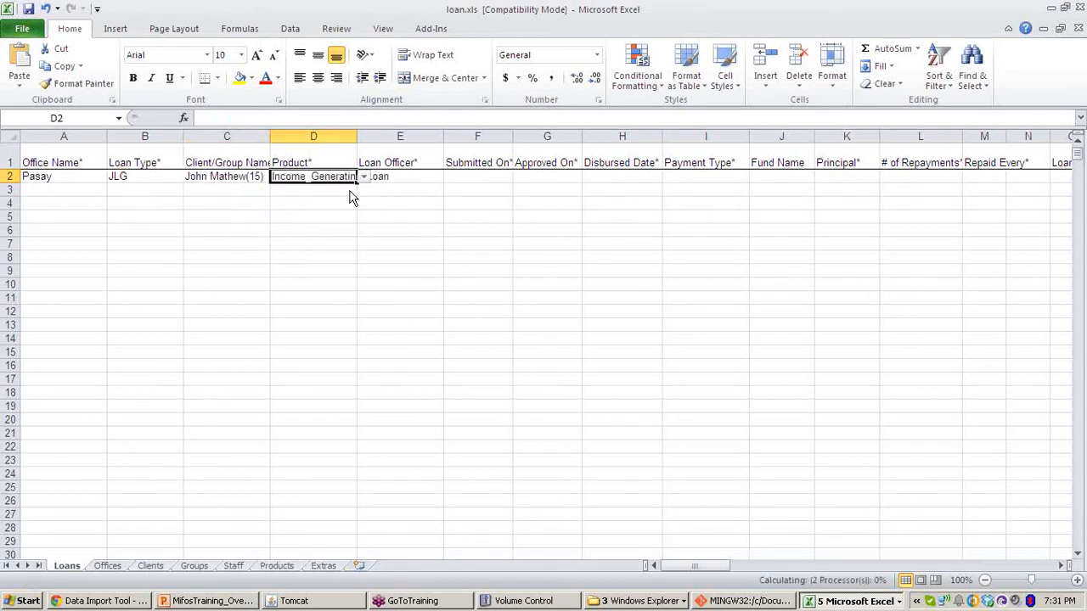
pyautogui.click(132, 601)
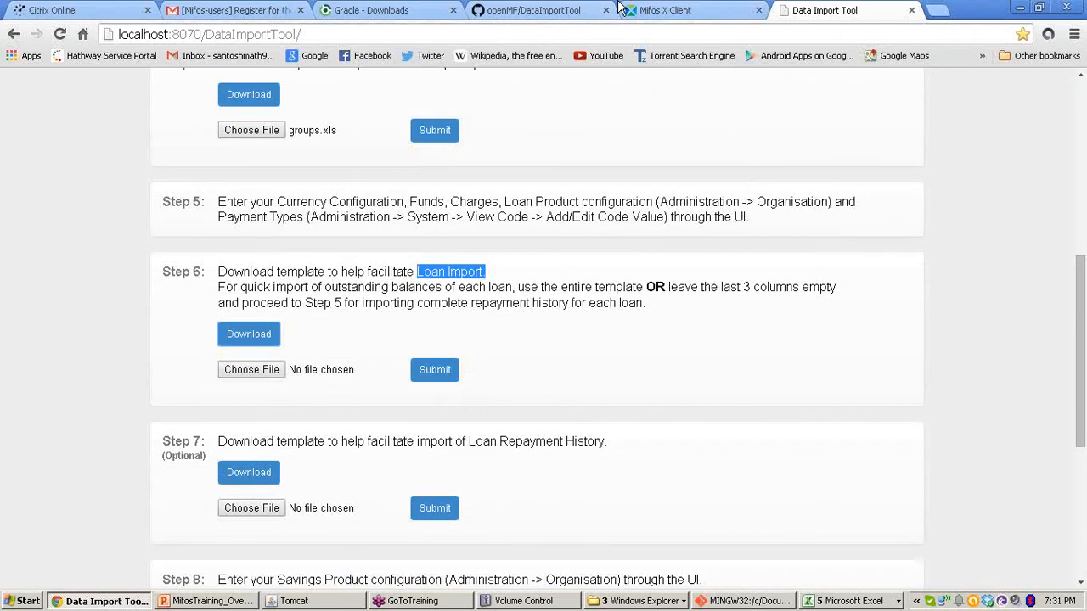
pyautogui.click(623, 10)
# Step: Confirm Income Generating Loan in Mifos loan products, then bring loan.xls back in Excel
pyautogui.click(447, 87)
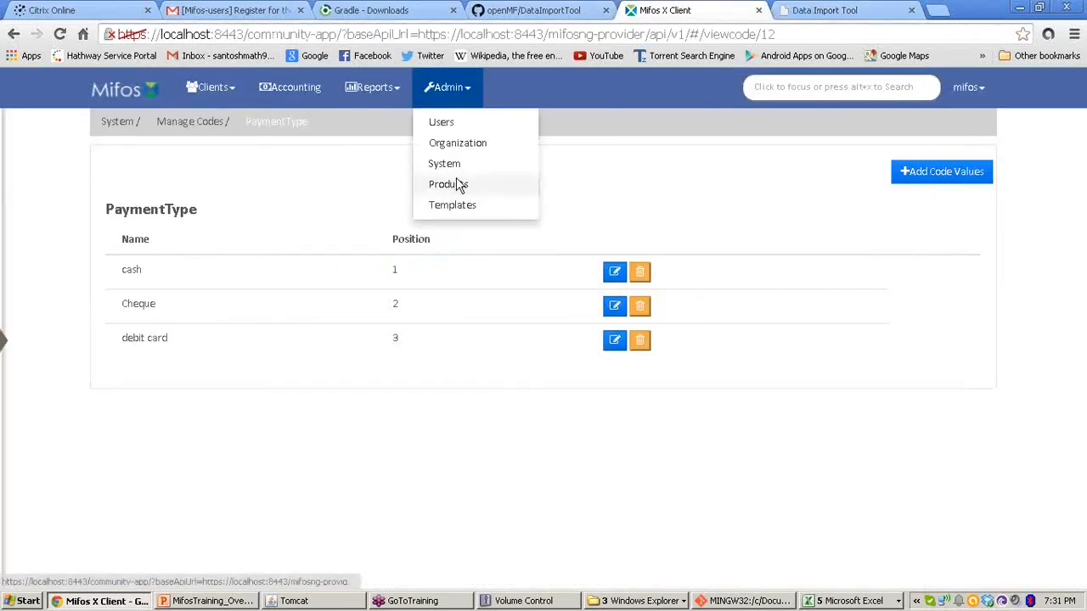
pyautogui.click(443, 183)
pyautogui.click(198, 136)
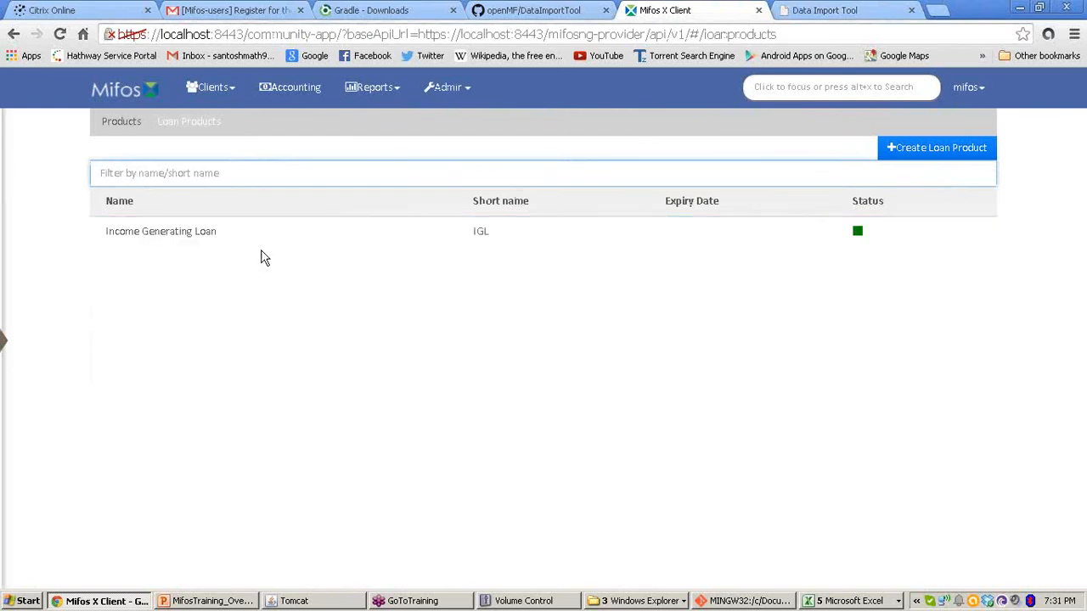
pyautogui.click(840, 10)
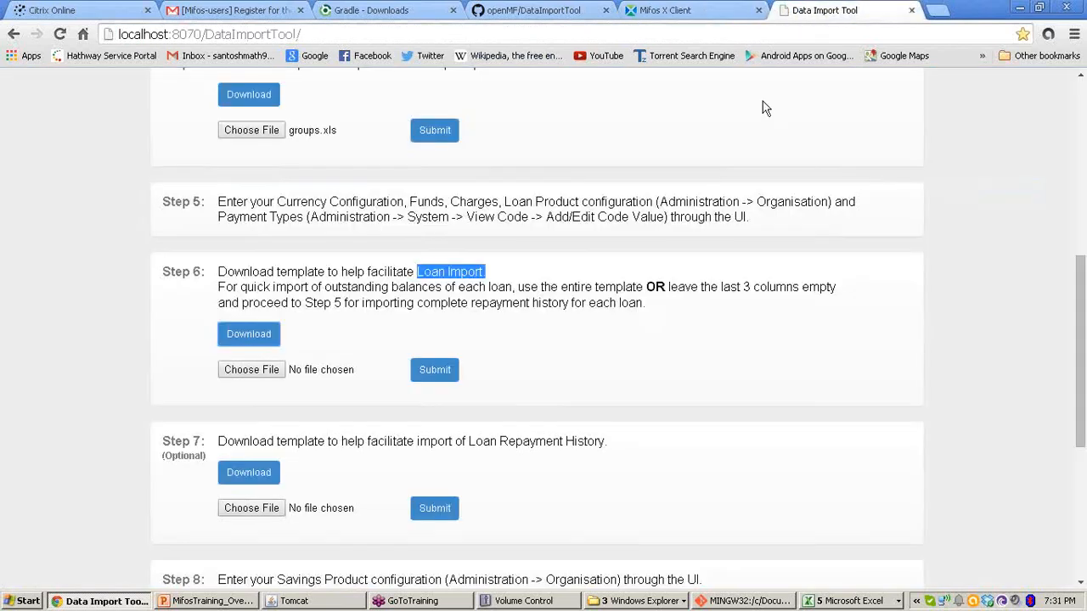
pyautogui.click(833, 602)
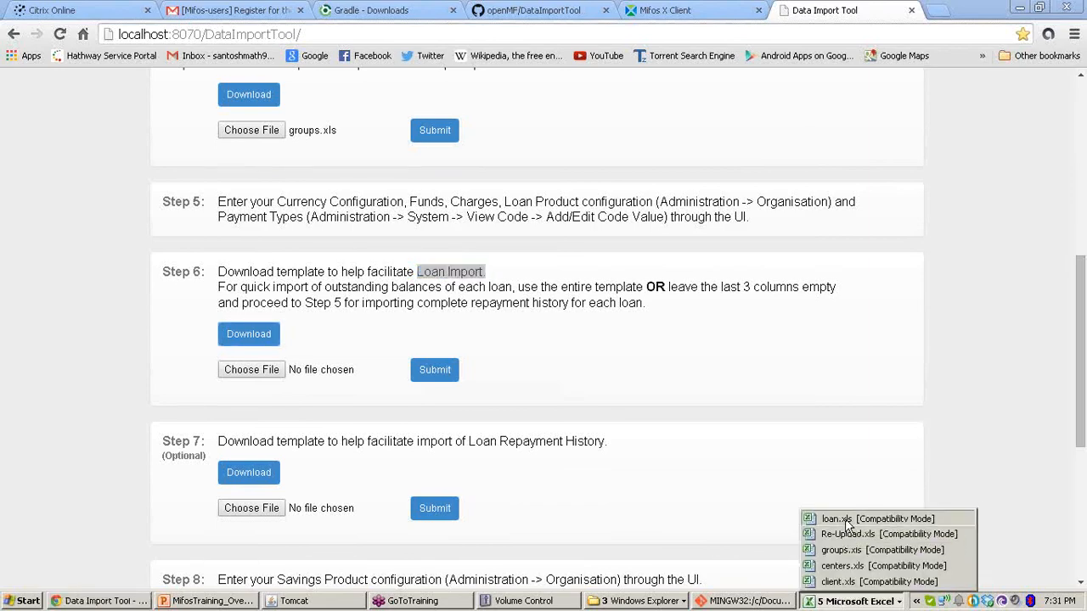
pyautogui.click(841, 519)
# Step: Pick the loan officer in E2 and enter submitted date 2/3/2014 in F2
pyautogui.click(428, 176)
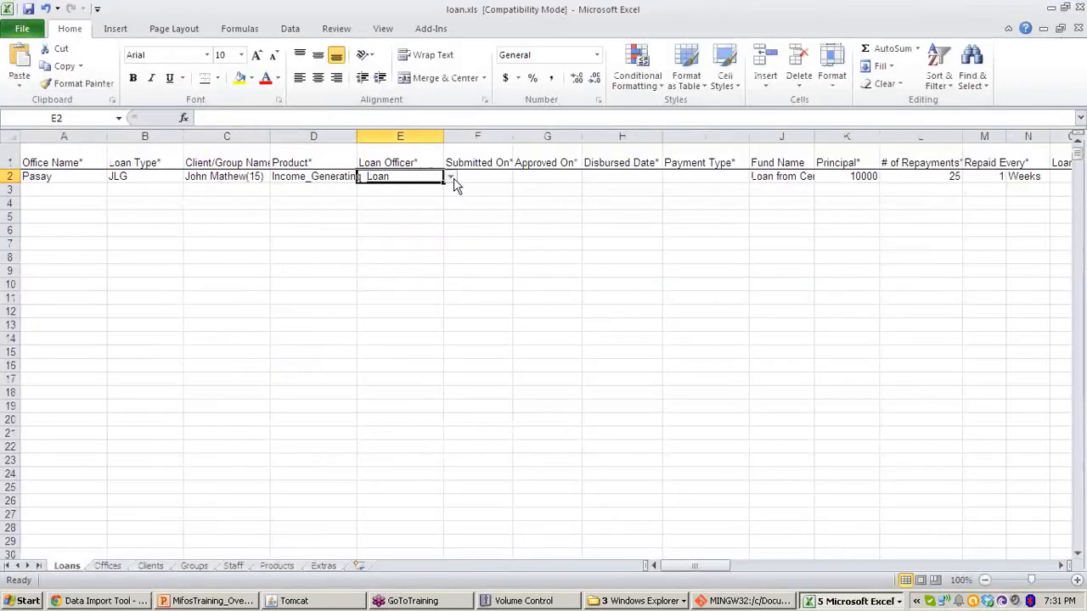
pyautogui.click(450, 177)
pyautogui.click(419, 188)
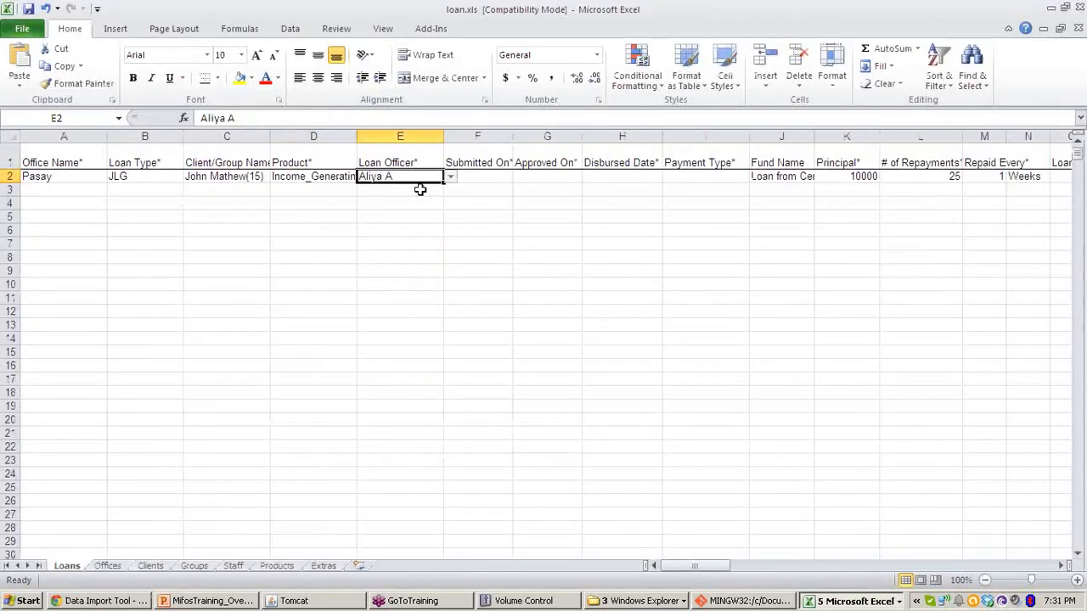
pyautogui.click(488, 175)
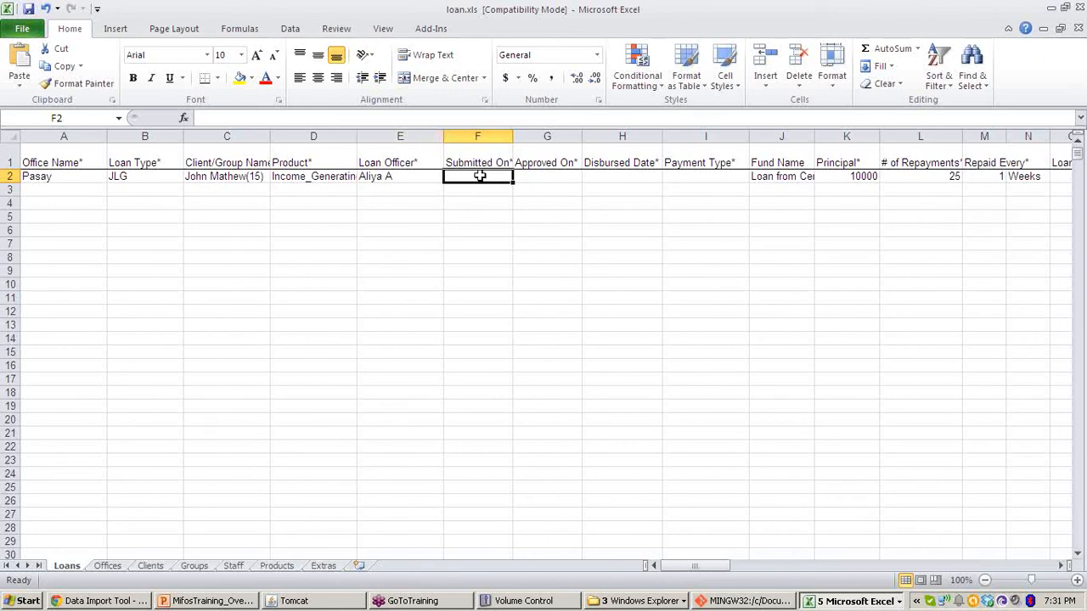
pyautogui.doubleClick(479, 176)
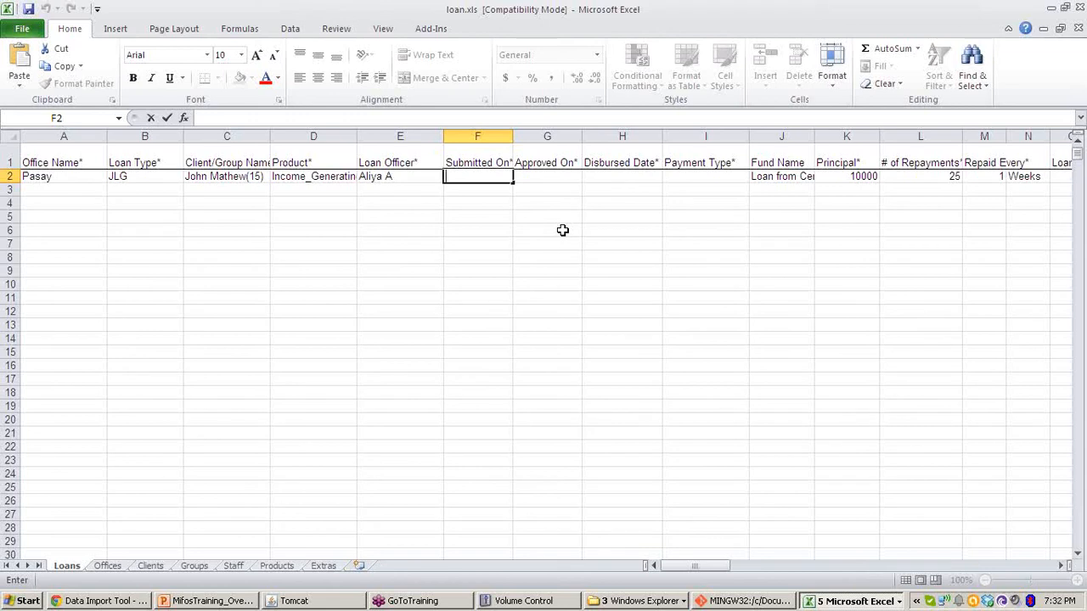
pyautogui.write('2/3/2014')
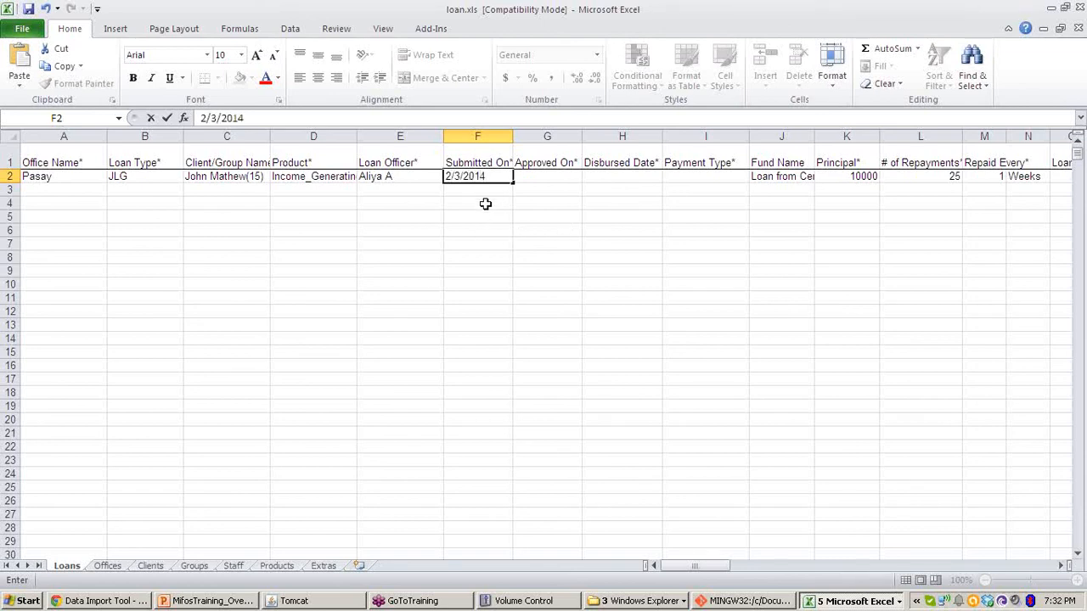
pyautogui.click(489, 191)
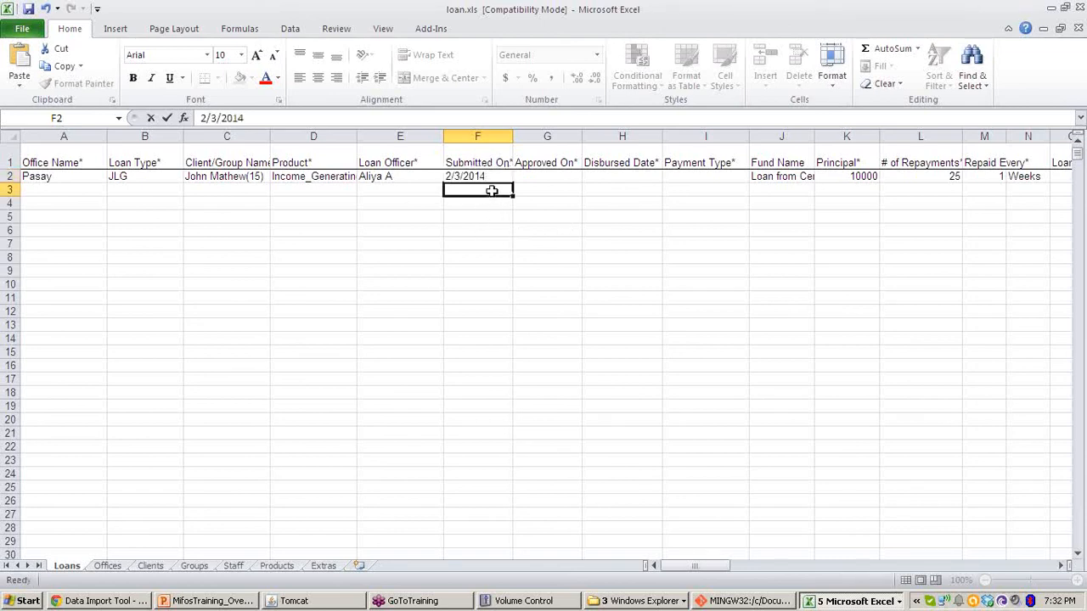
# Step: Enter 2/4/2014 as both the approved date in G2 and disbursed date in H2
pyautogui.doubleClick(554, 176)
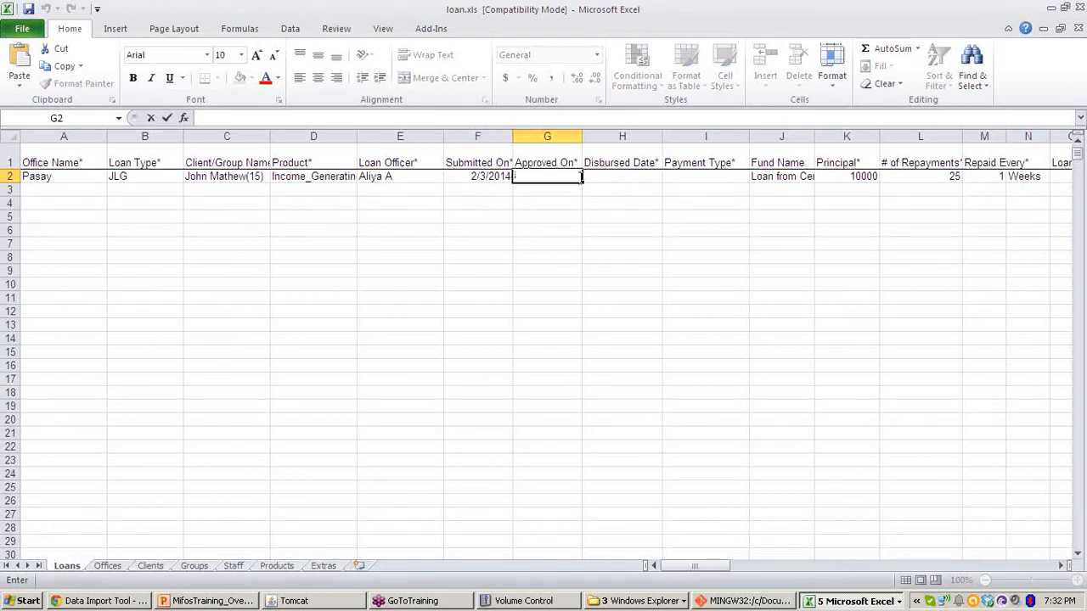
pyautogui.write('2/4/2014')
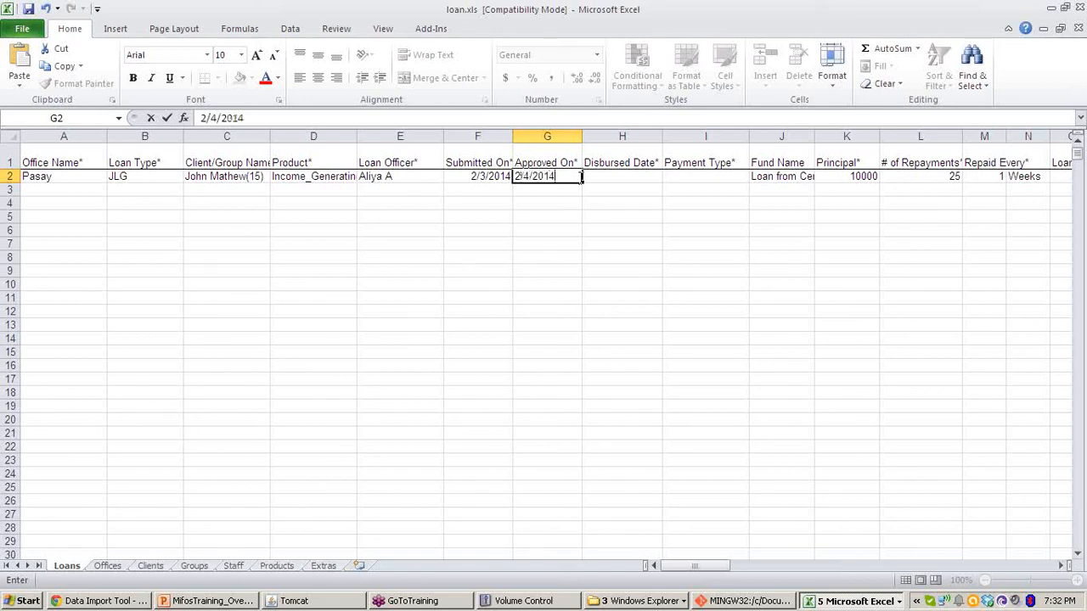
pyautogui.click(615, 176)
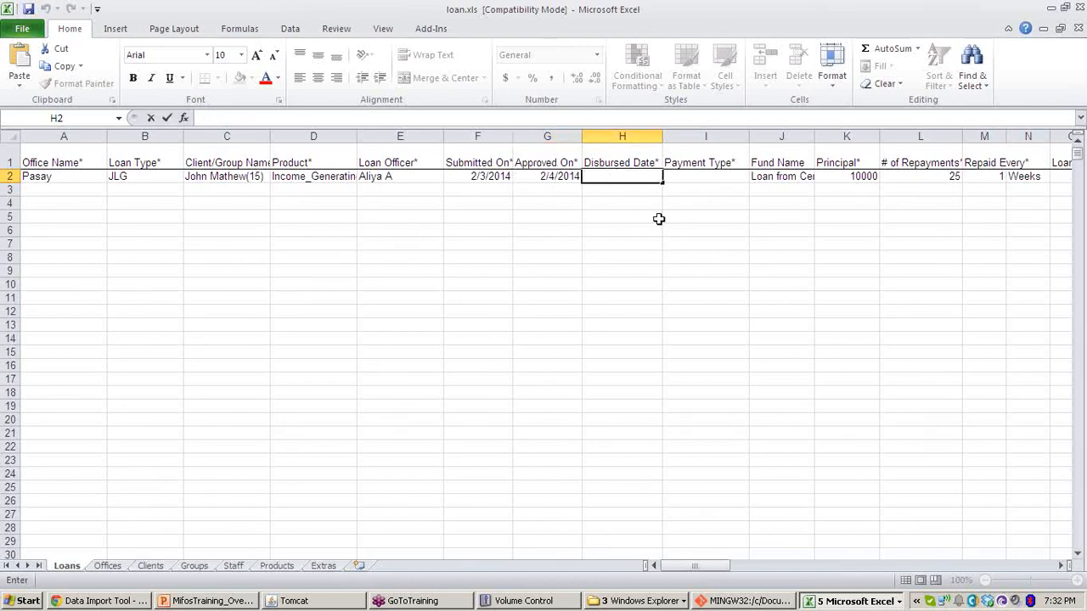
pyautogui.write('2/4/2014')
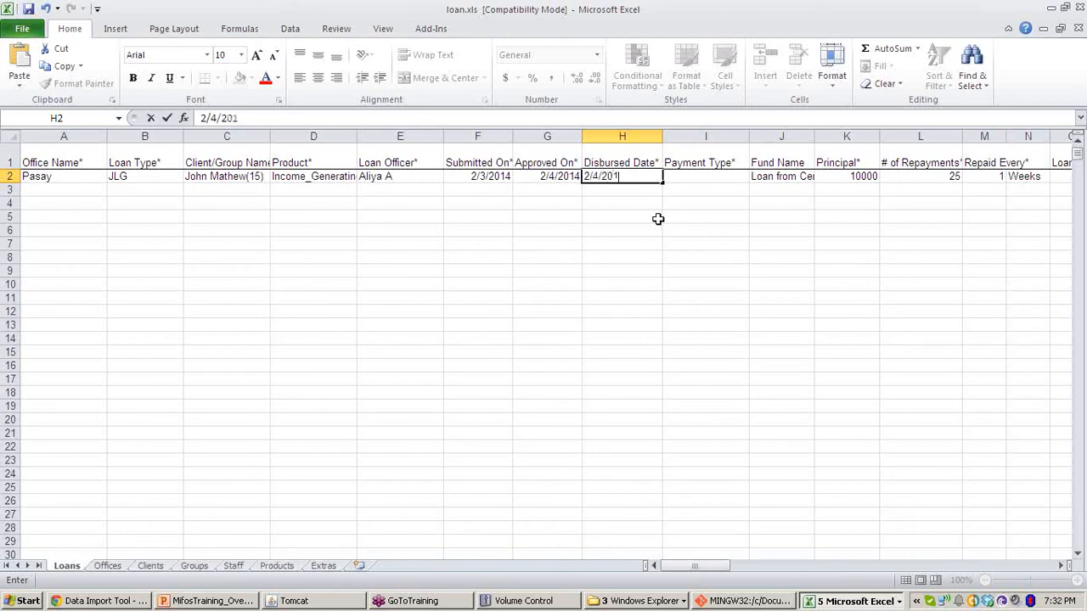
pyautogui.click(721, 176)
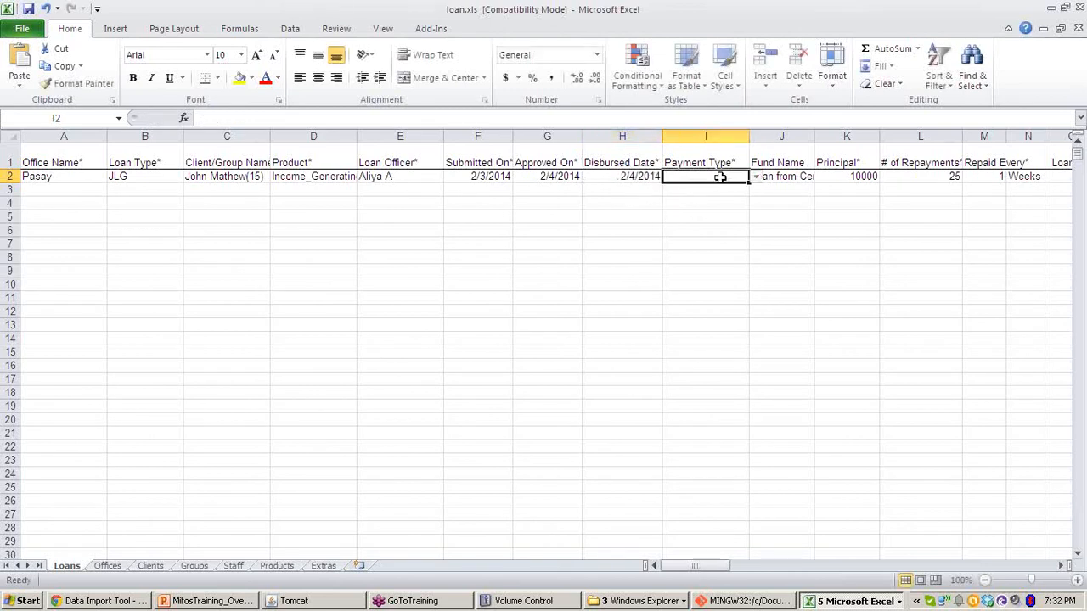
# Step: Keep Cash as the Payment Type for the row 2 loan
pyautogui.click(755, 178)
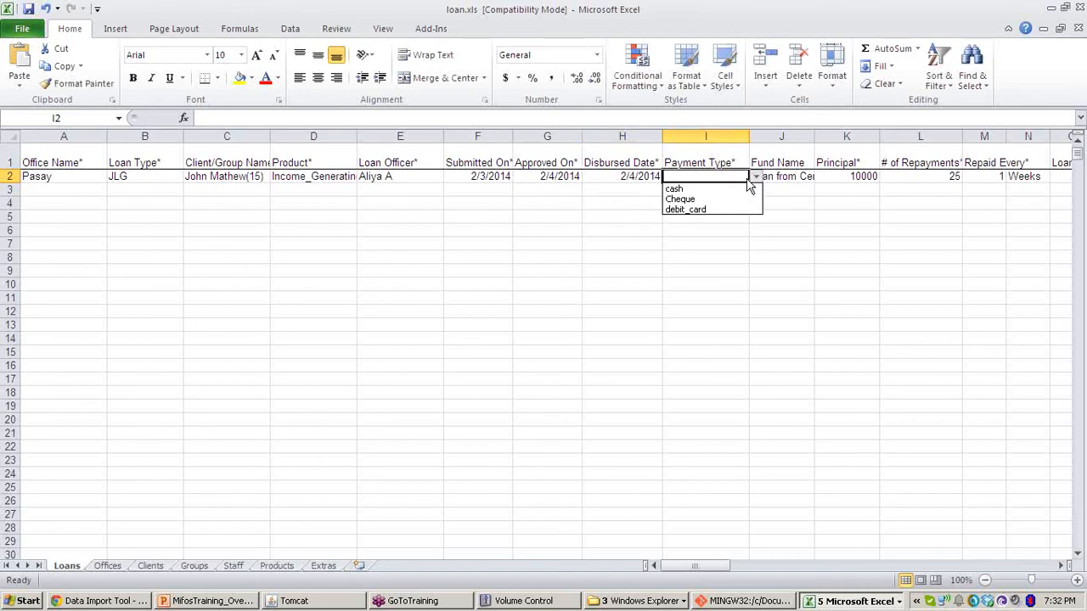
pyautogui.click(727, 190)
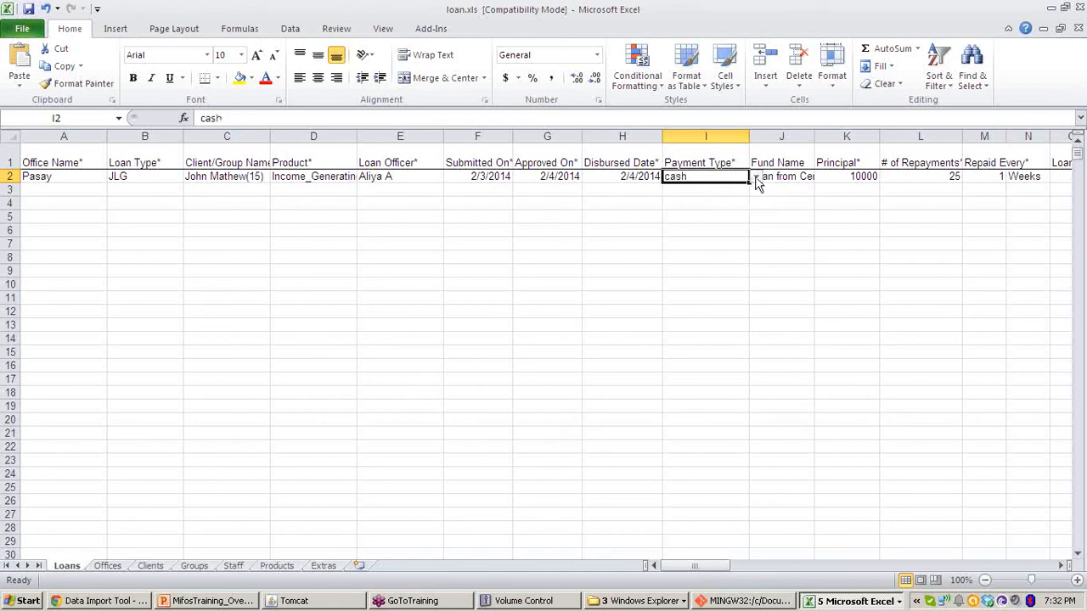
pyautogui.click(755, 177)
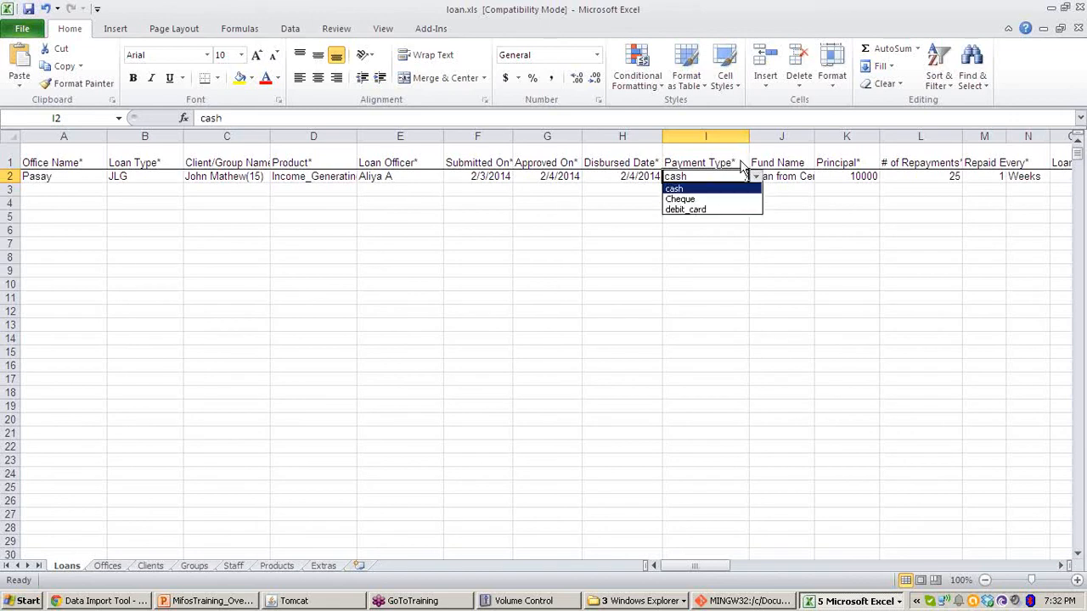
pyautogui.click(752, 188)
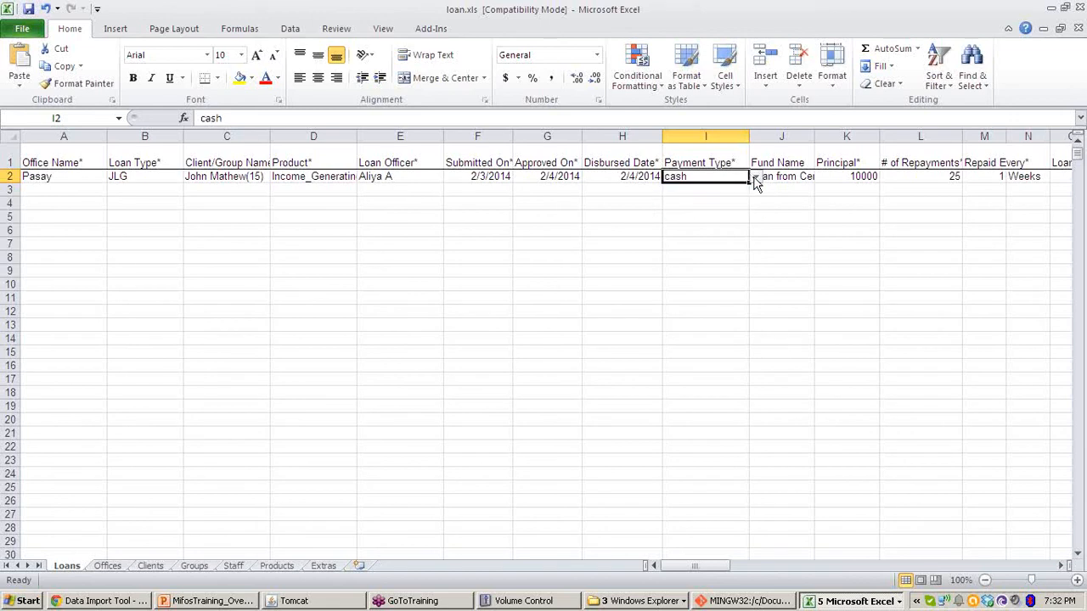
# Step: Review row 2's product, fund name, principal, number of repayments and Repaid Every values
pyautogui.click(797, 176)
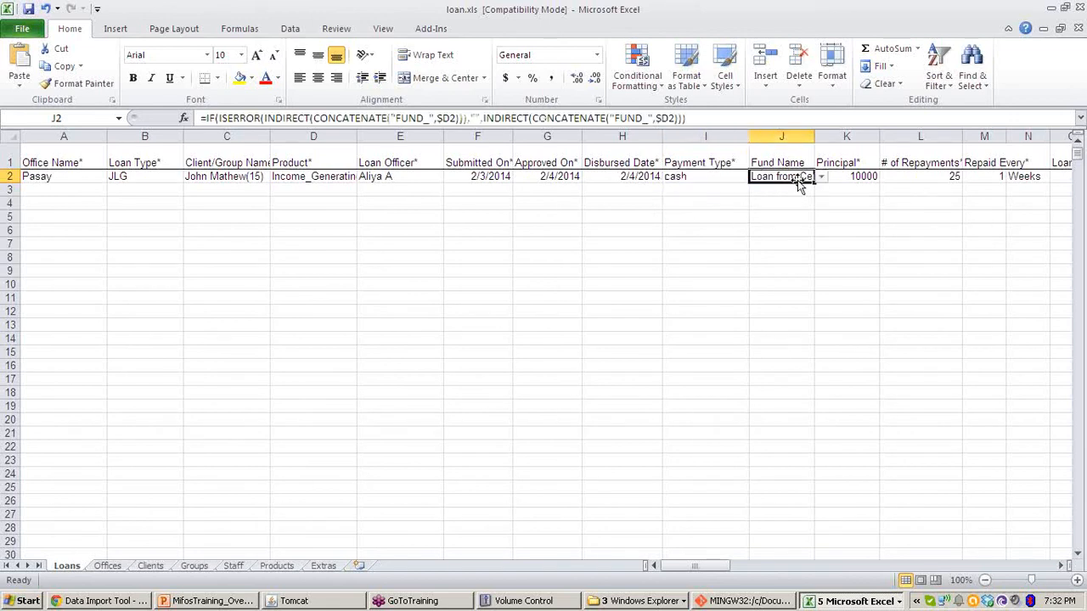
pyautogui.click(302, 178)
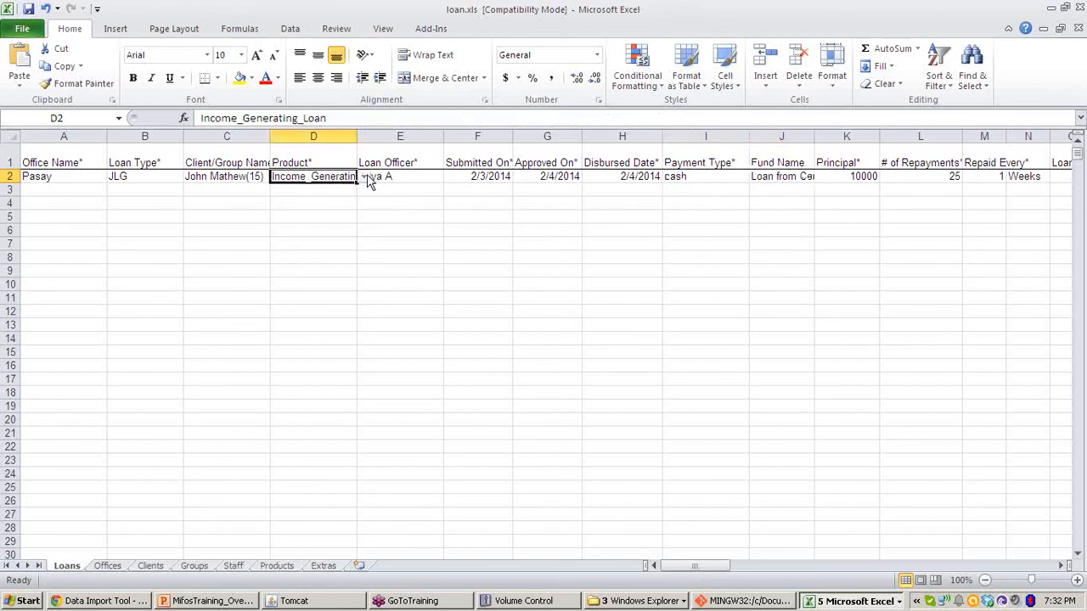
pyautogui.moveTo(703, 575); pyautogui.dragTo(736, 571)
pyautogui.click(460, 178)
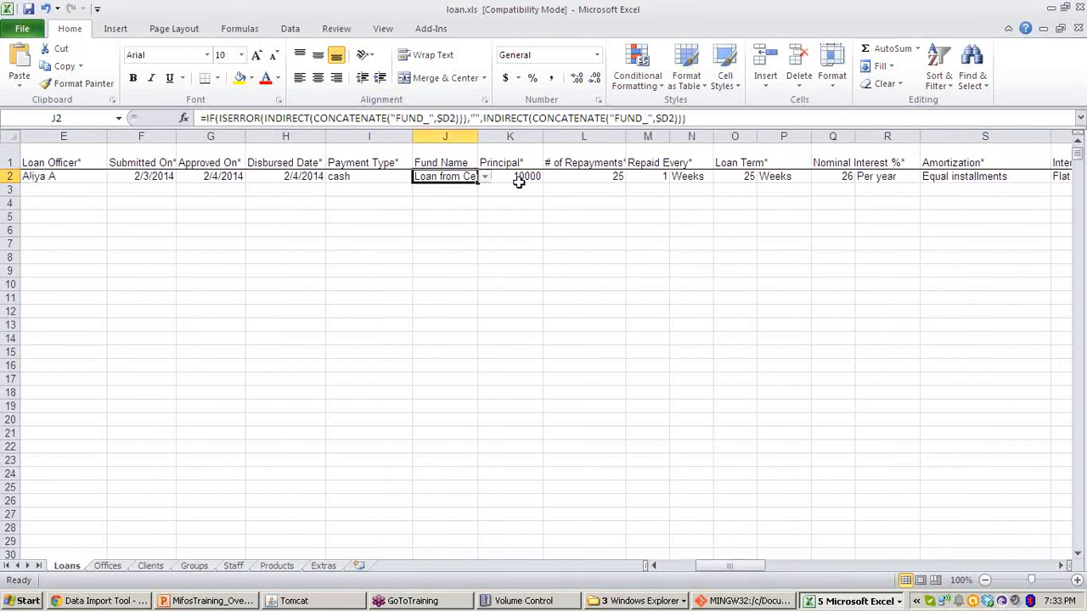
pyautogui.click(518, 180)
pyautogui.click(589, 177)
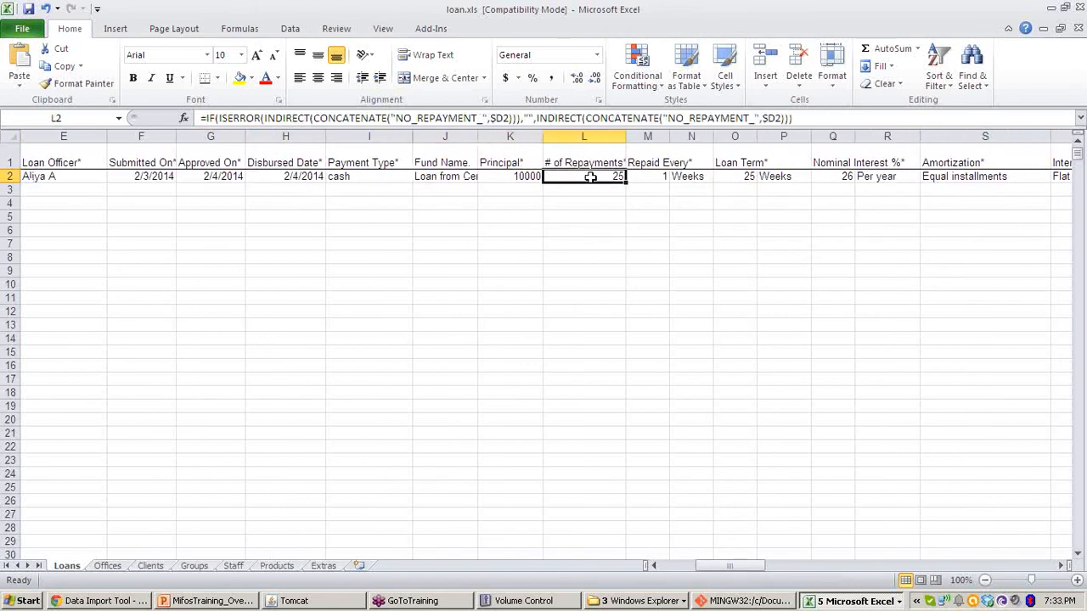
pyautogui.click(659, 176)
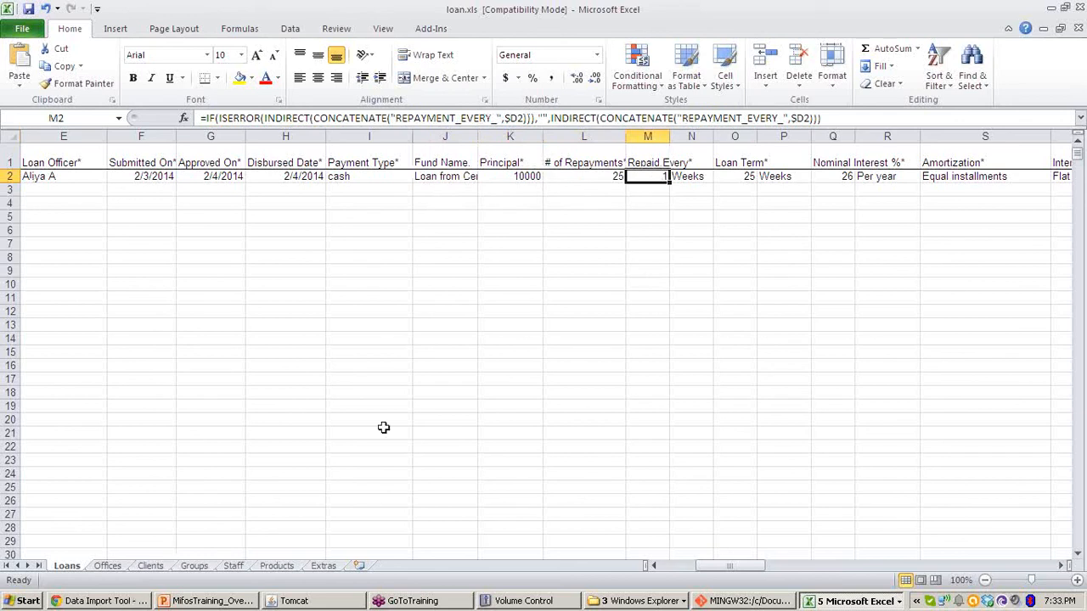
pyautogui.click(56, 603)
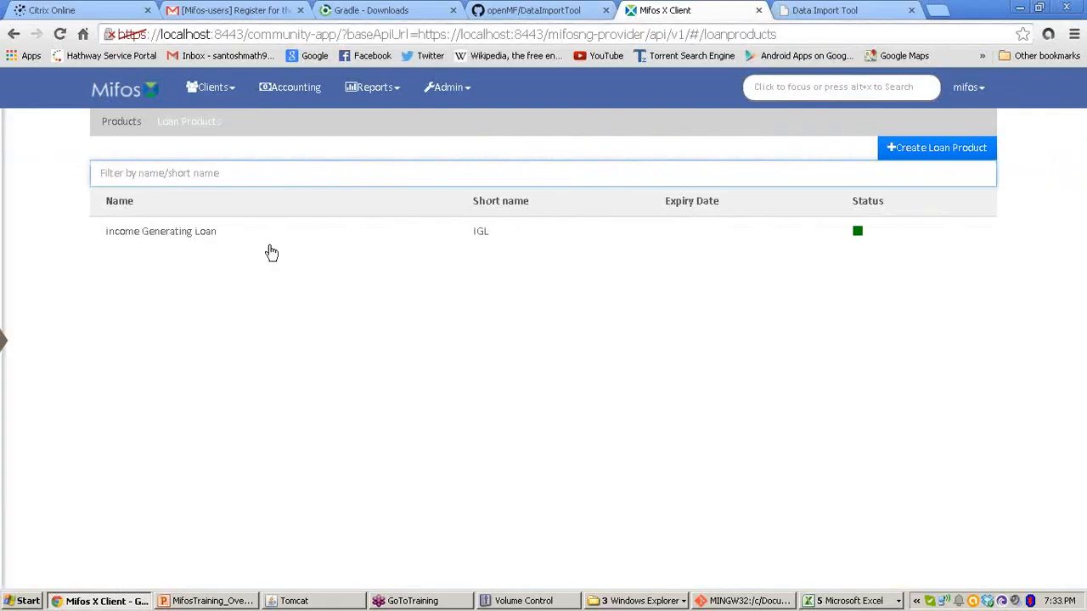
# Step: Compare Income Generating Loan terms (principal 10000, 25 weekly repayments, 26%) against loan.xls row 2
pyautogui.click(272, 251)
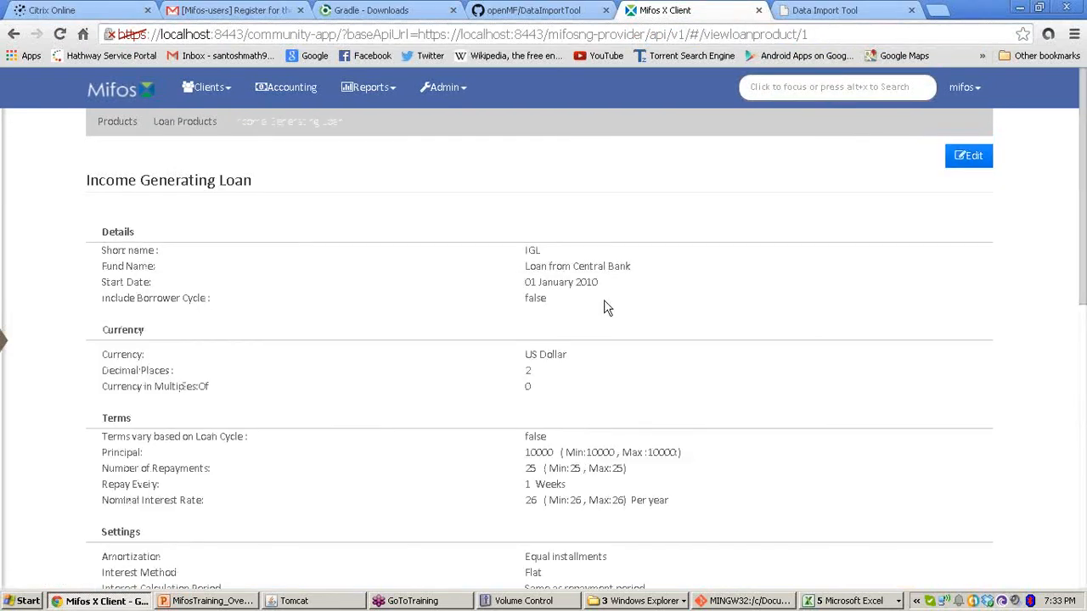
pyautogui.moveTo(86, 183); pyautogui.dragTo(252, 182)
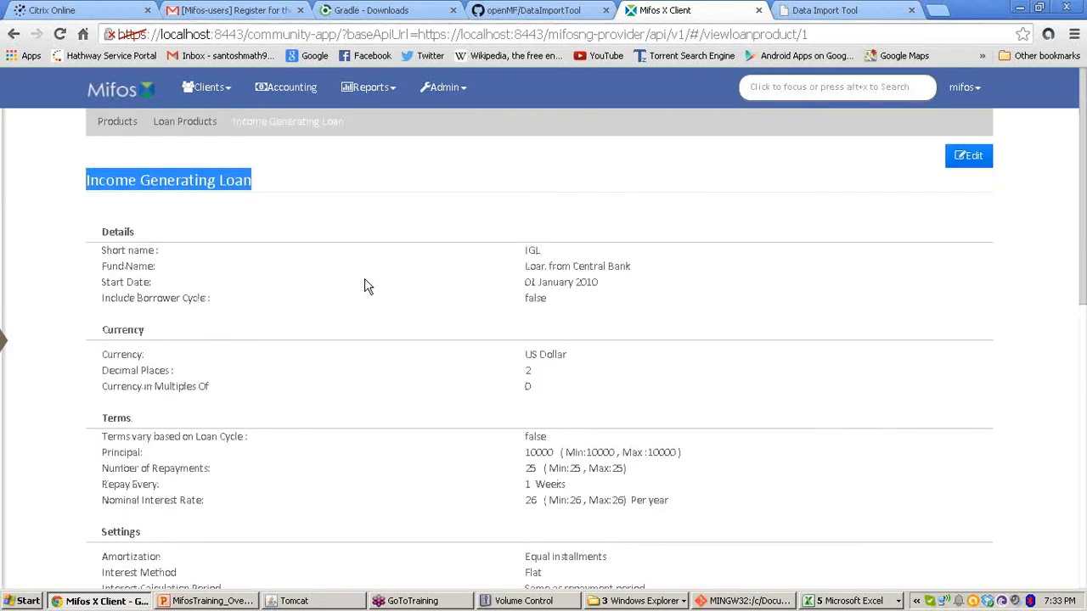
pyautogui.scroll(-1, 608, 331)
pyautogui.scroll(-1, 608, 331)
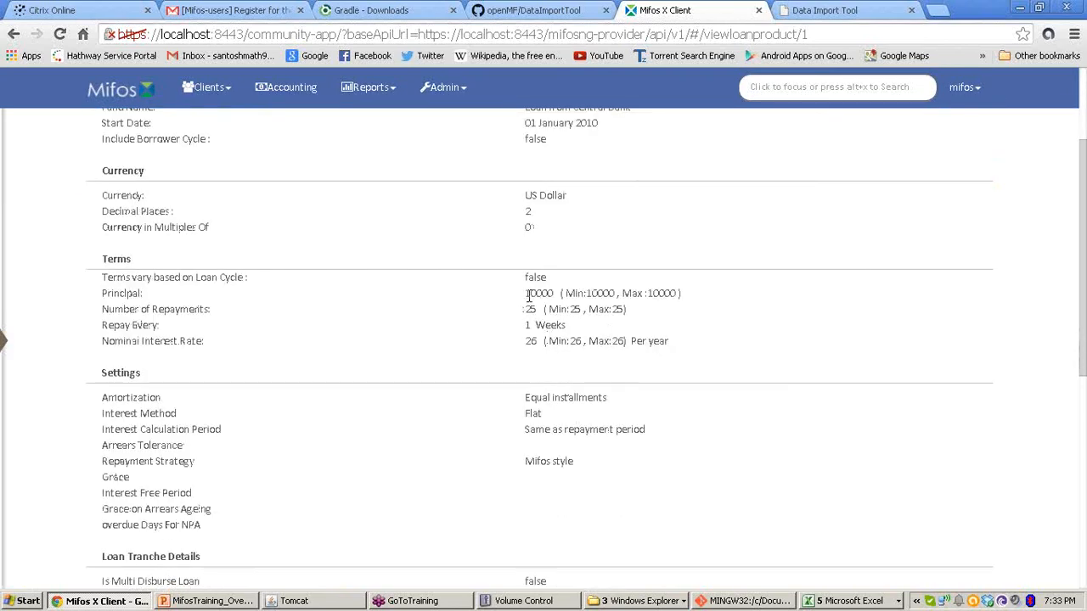
pyautogui.moveTo(530, 293); pyautogui.dragTo(666, 314)
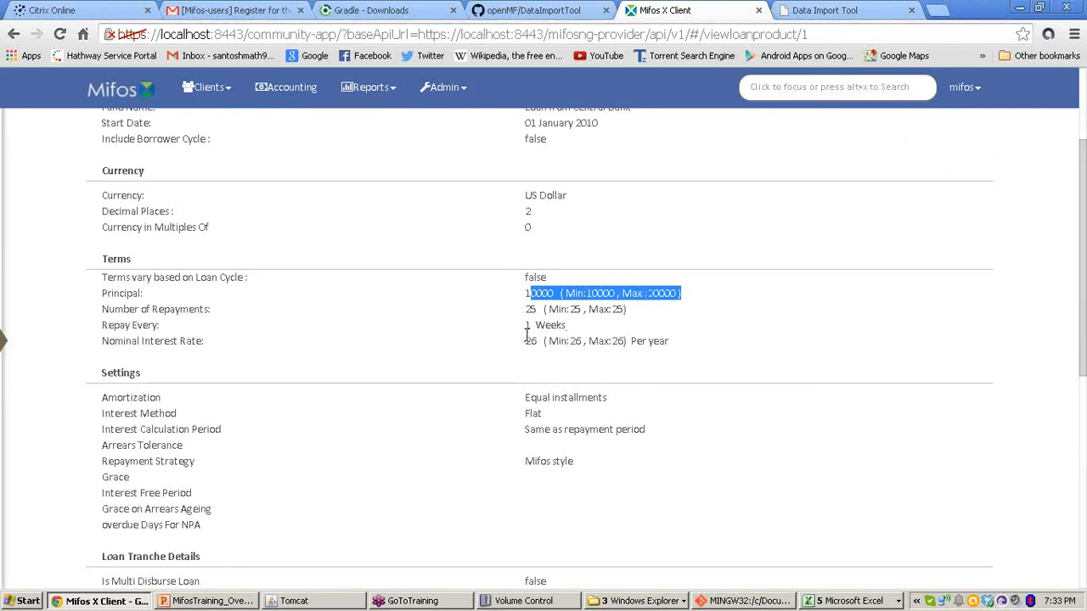
pyautogui.moveTo(528, 293); pyautogui.dragTo(668, 366)
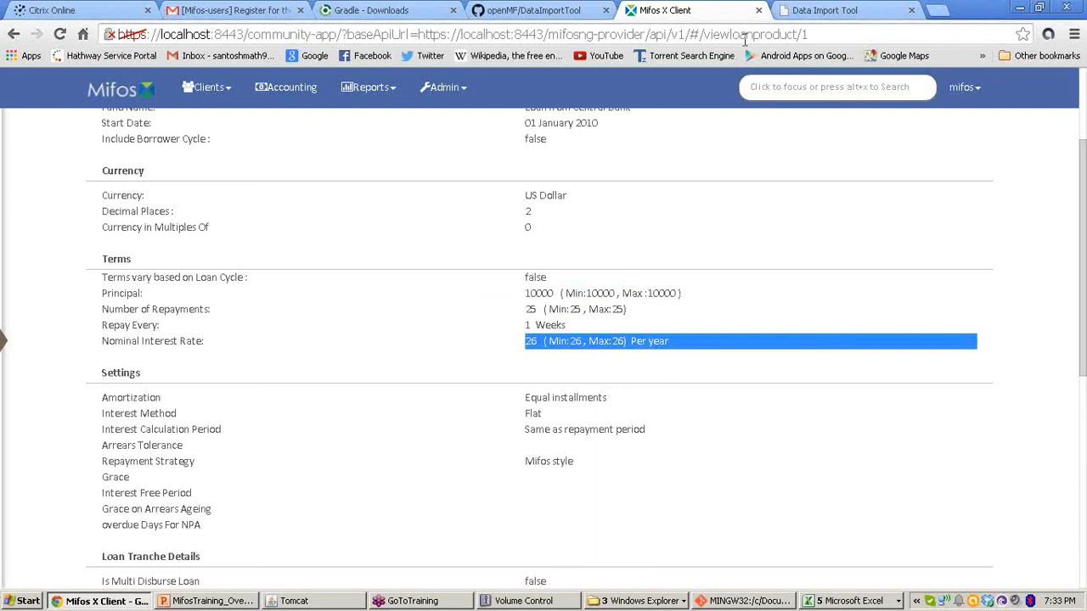
pyautogui.click(836, 602)
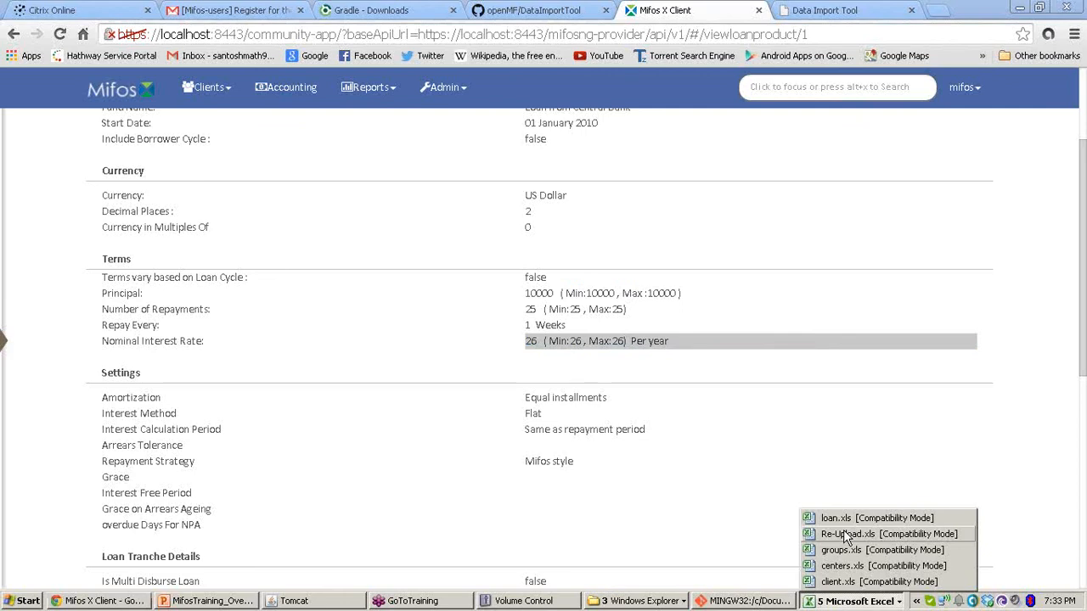
pyautogui.click(844, 519)
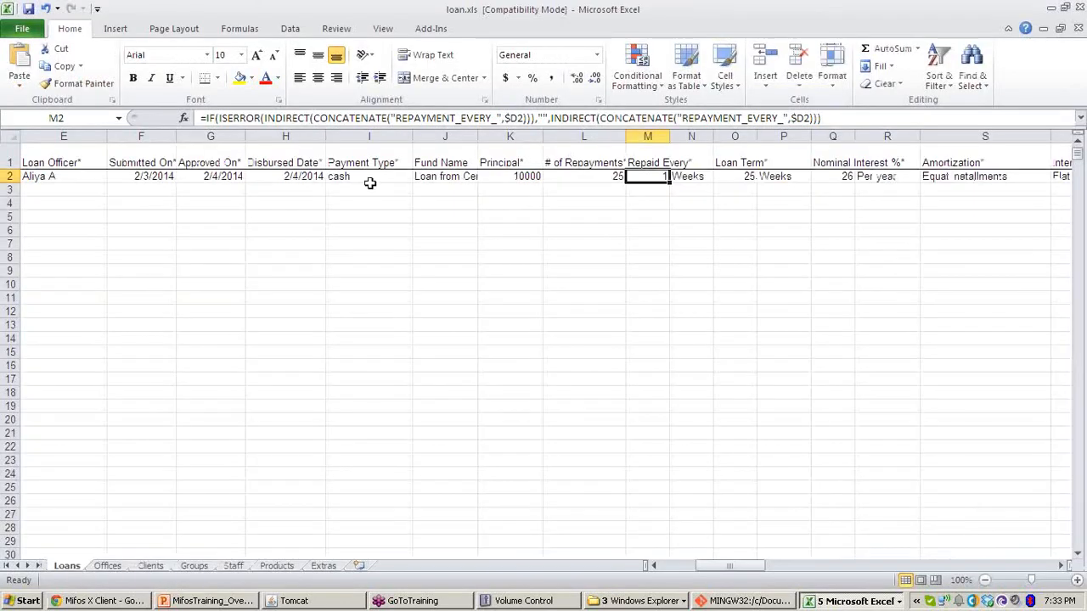
# Step: Check row 2's payment type, fund, product, principal, repayments, Weeks frequency, term unit and interest rate
pyautogui.click(401, 178)
pyautogui.click(461, 177)
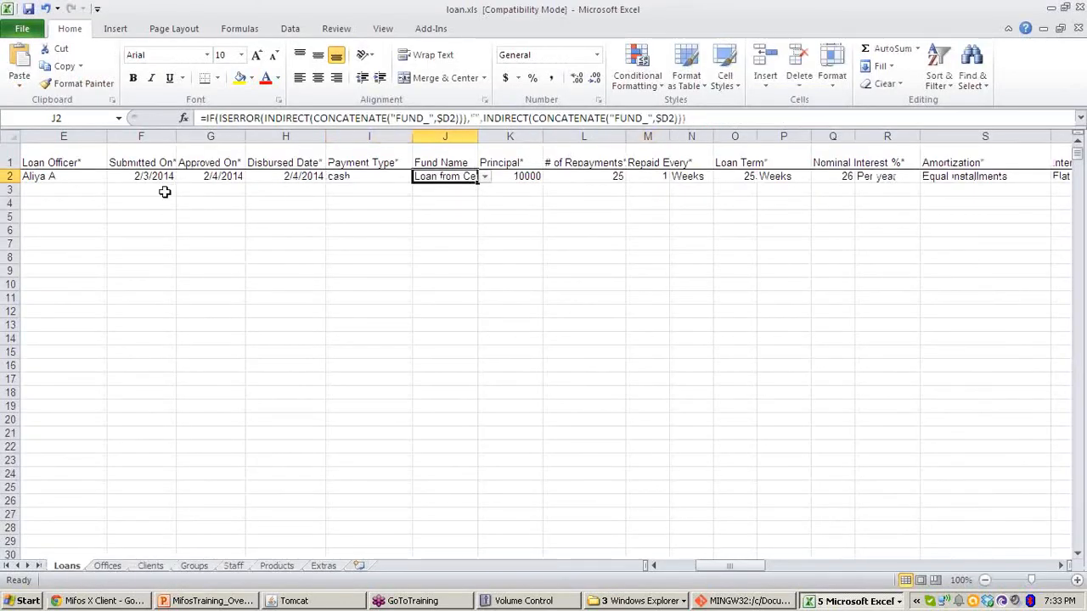
pyautogui.moveTo(696, 567); pyautogui.dragTo(735, 568)
pyautogui.click(341, 176)
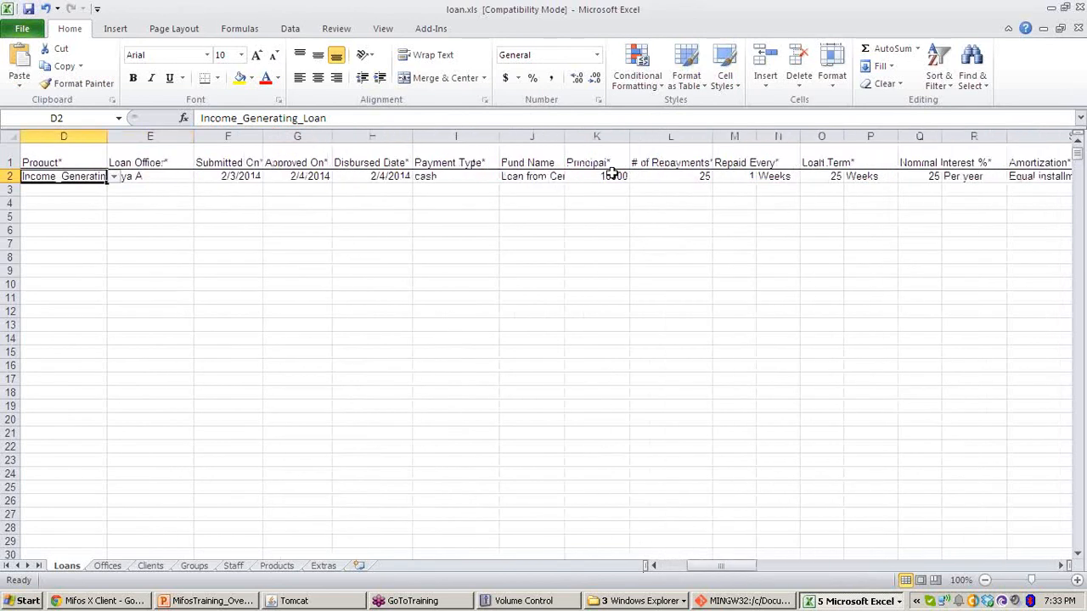
pyautogui.click(611, 174)
pyautogui.click(704, 179)
pyautogui.click(777, 178)
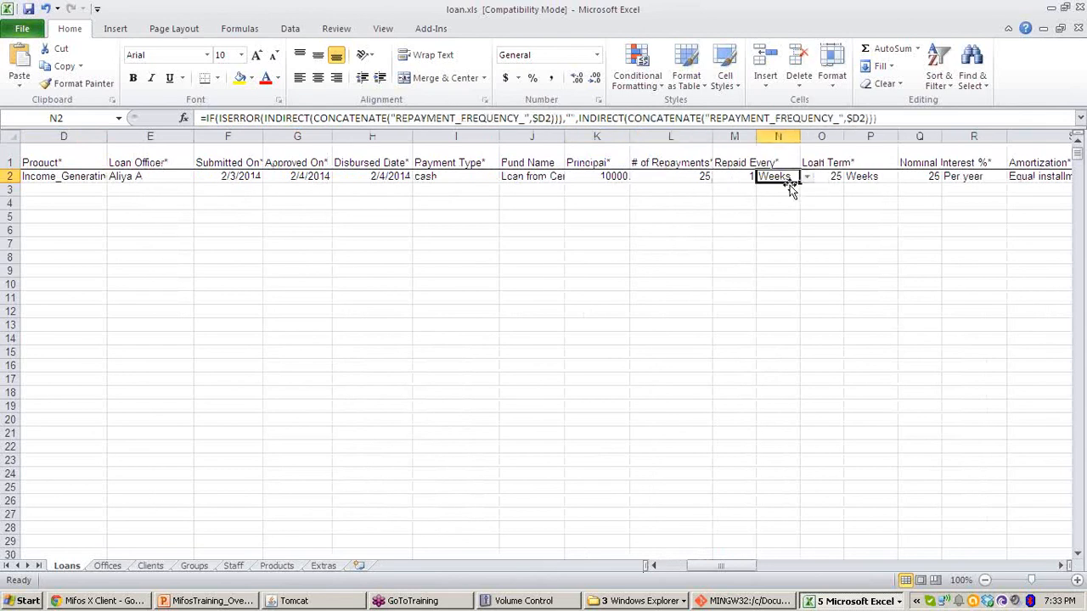
pyautogui.click(849, 178)
pyautogui.click(926, 176)
pyautogui.moveTo(741, 566); pyautogui.dragTo(846, 572)
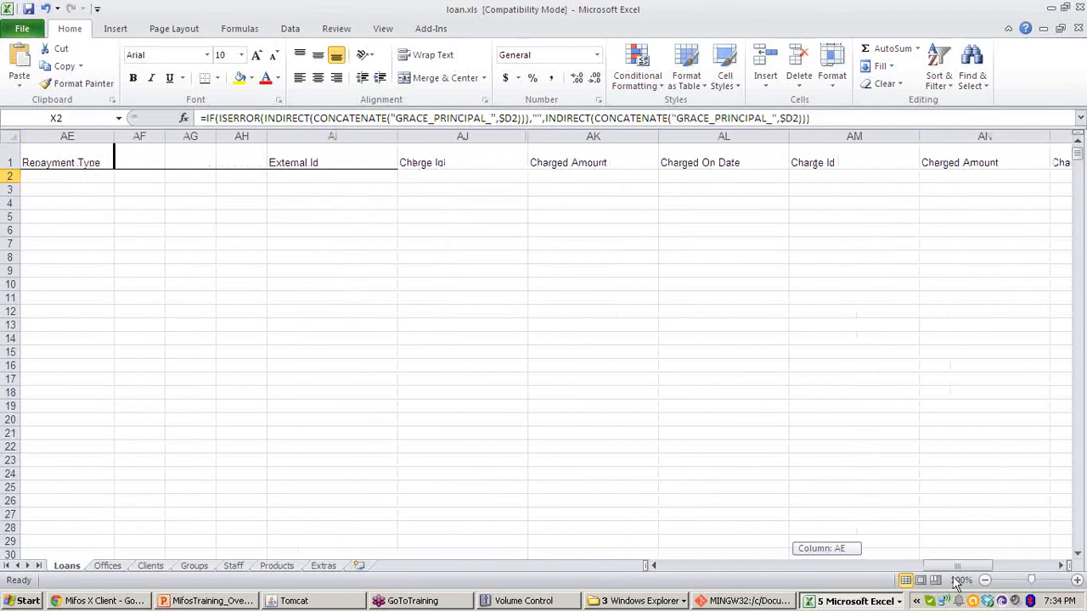
pyautogui.moveTo(954, 579); pyautogui.dragTo(679, 571)
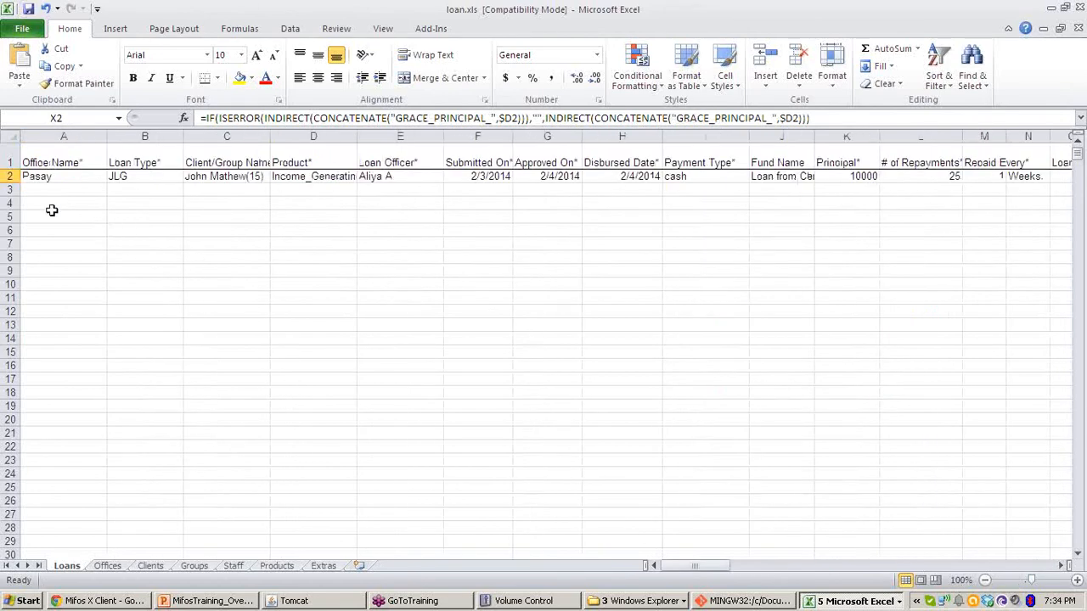
# Step: Check row 2's JLG loan type, client/group name and product, leaving the name unchanged
pyautogui.click(145, 178)
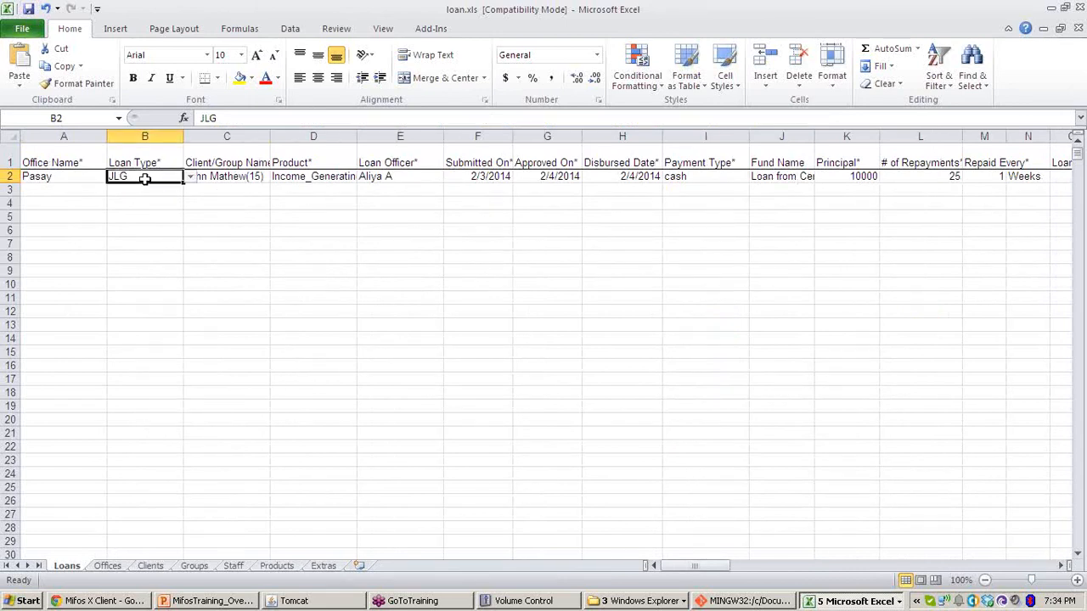
pyautogui.click(246, 177)
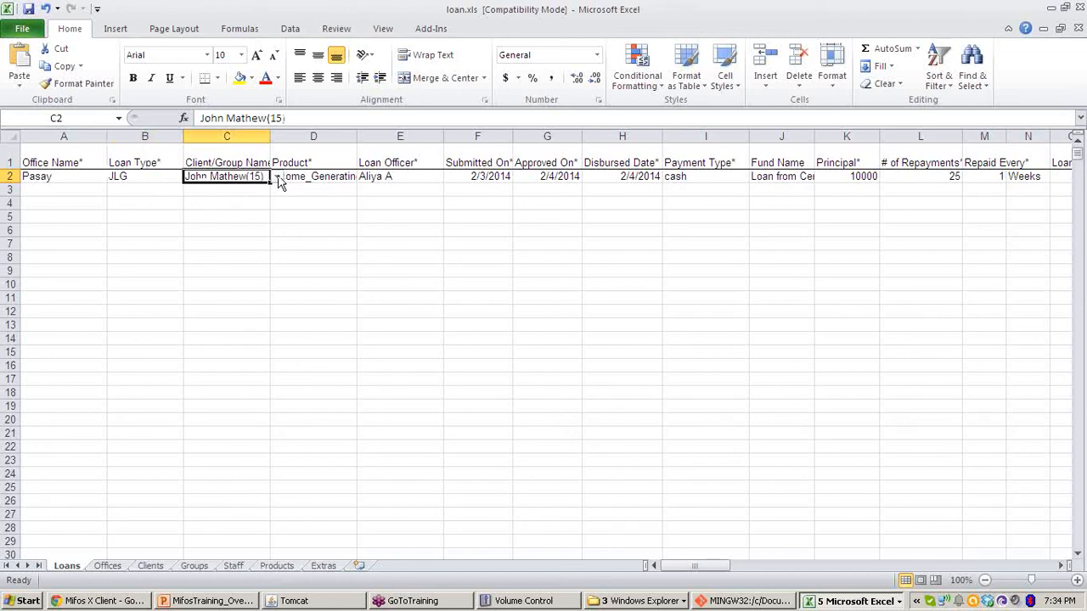
pyautogui.click(277, 177)
pyautogui.click(277, 177)
pyautogui.click(314, 177)
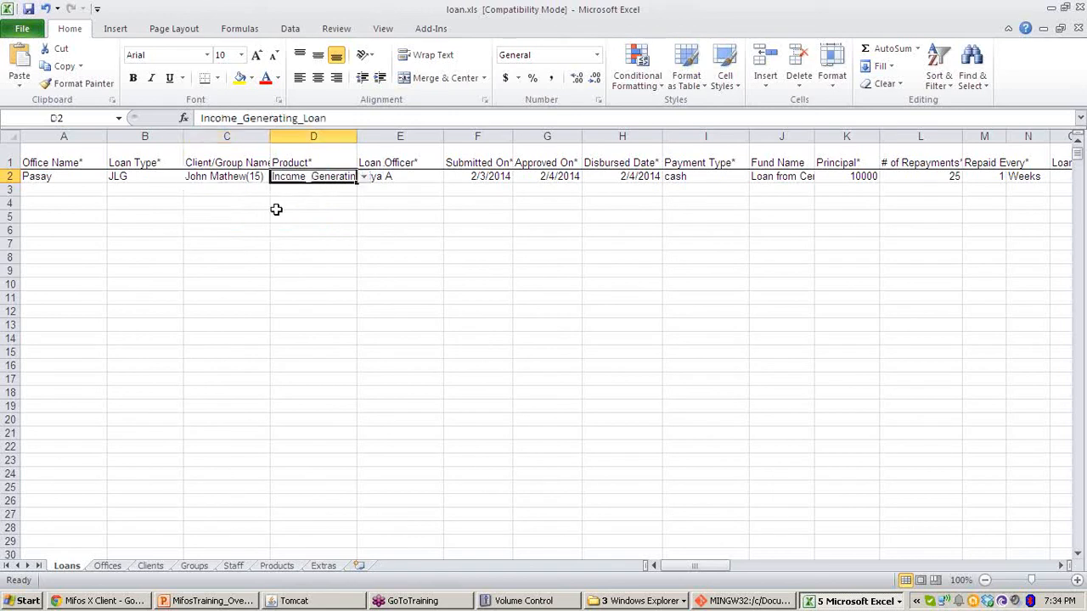
pyautogui.click(123, 601)
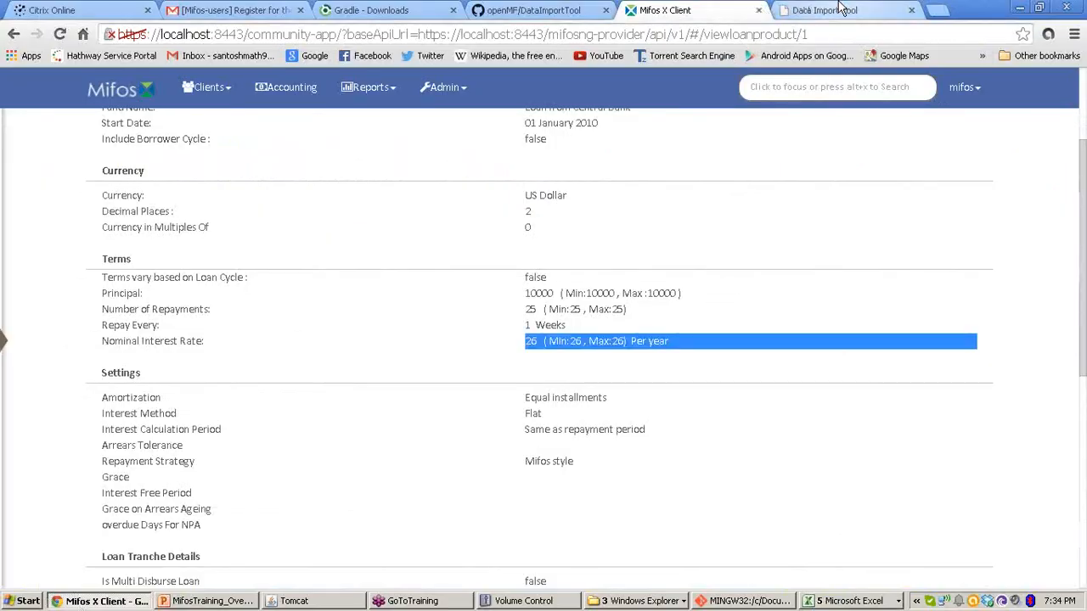
pyautogui.click(840, 10)
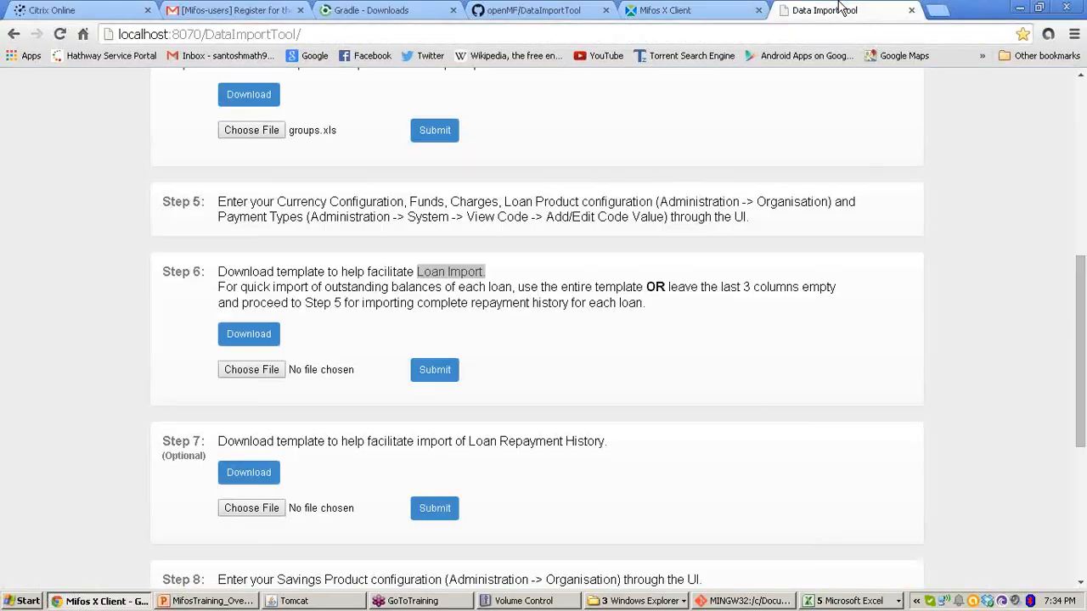
# Step: Submit loan.xls to Step 6 Loan Import and save the returned Re-Upload (1).xls file
pyautogui.click(263, 376)
pyautogui.click(355, 176)
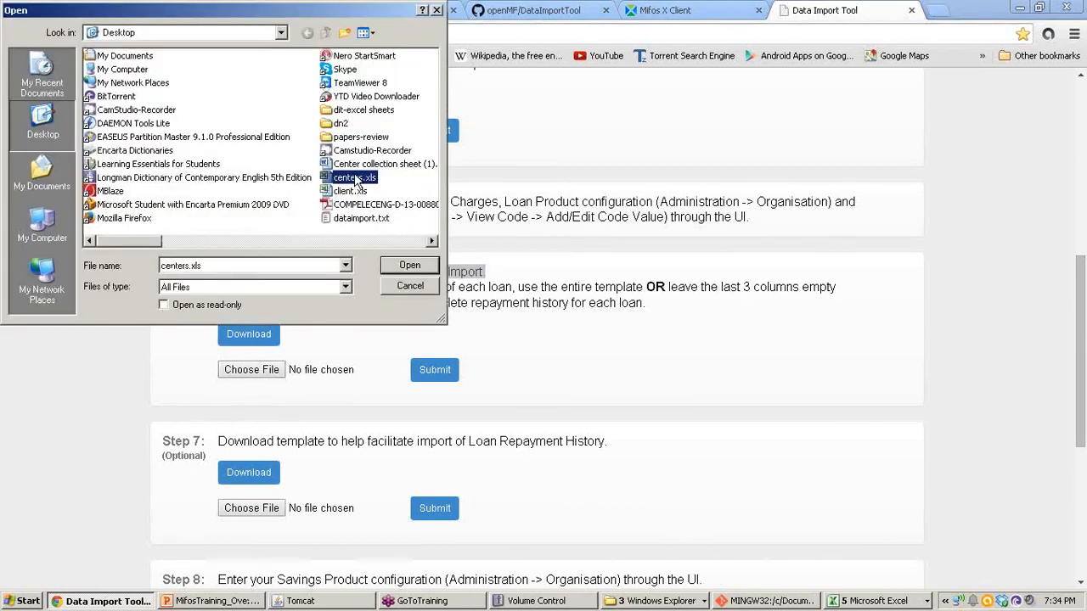
pyautogui.press('l')
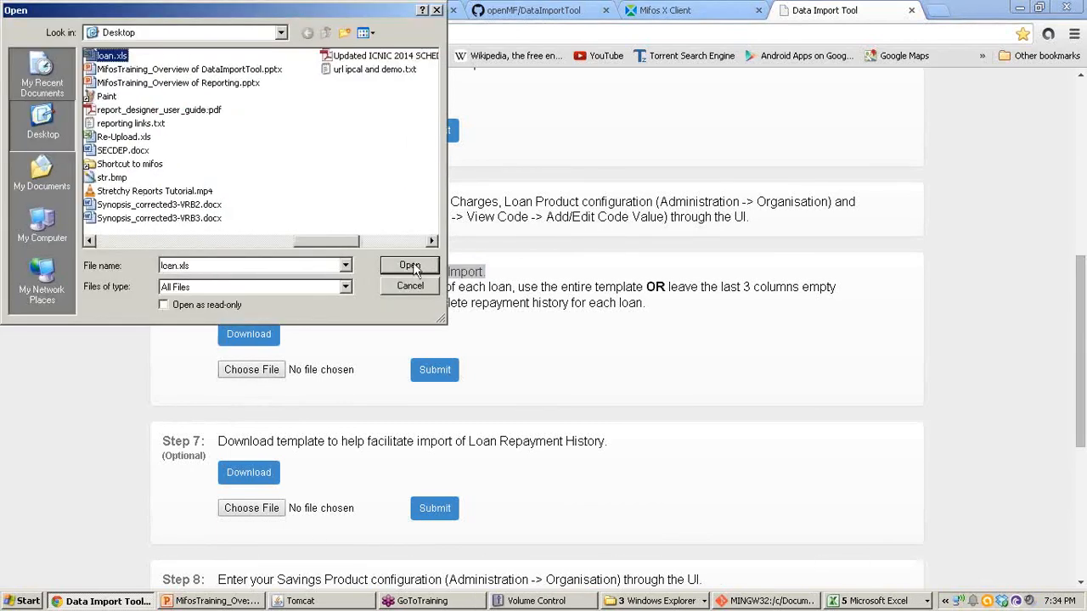
pyautogui.click(411, 267)
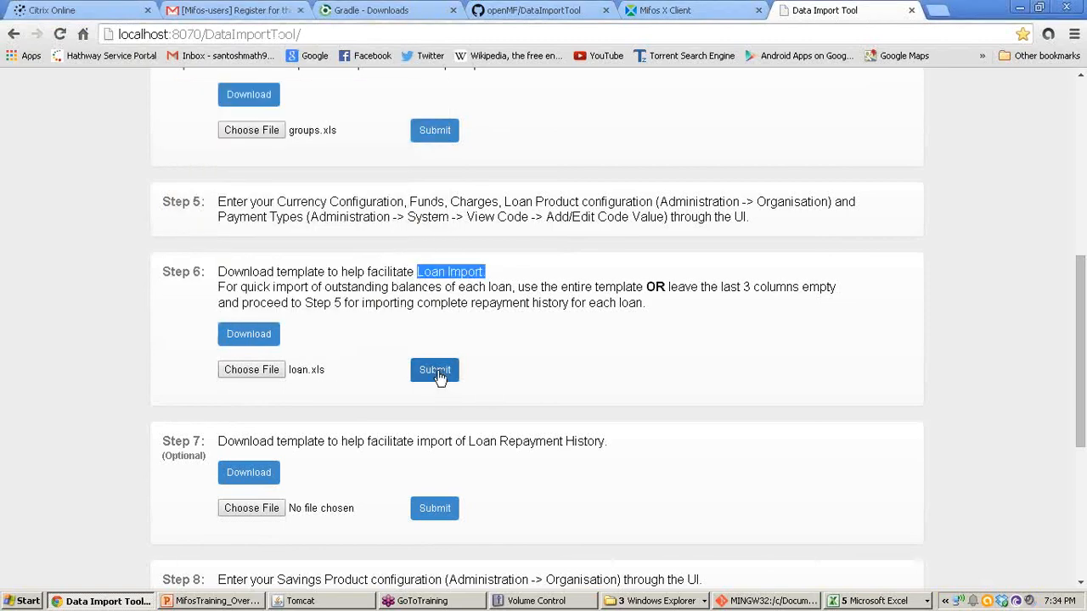
pyautogui.click(438, 372)
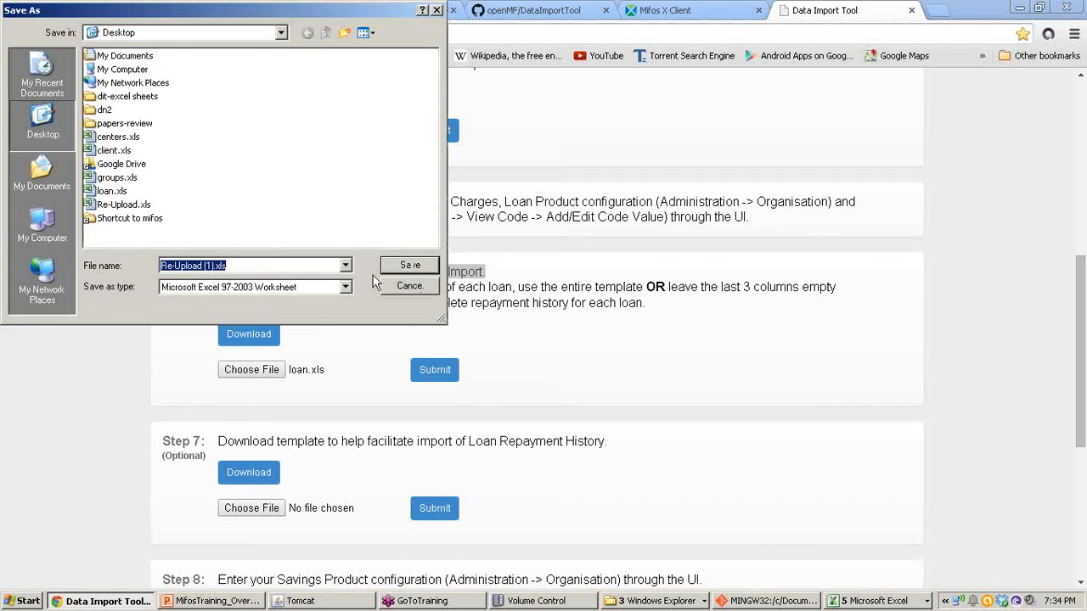
pyautogui.click(410, 268)
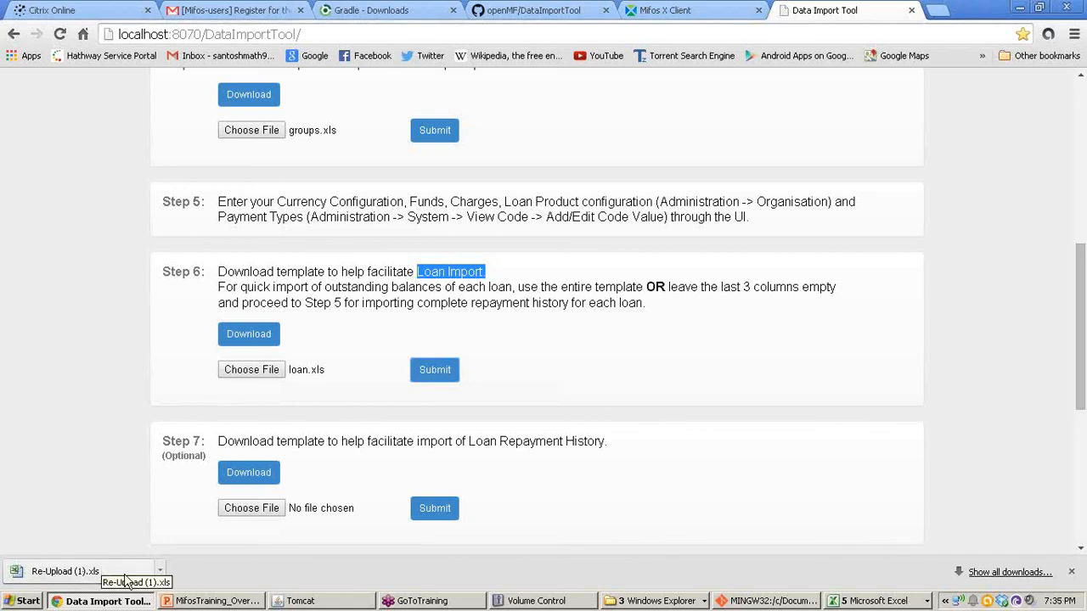
pyautogui.click(125, 575)
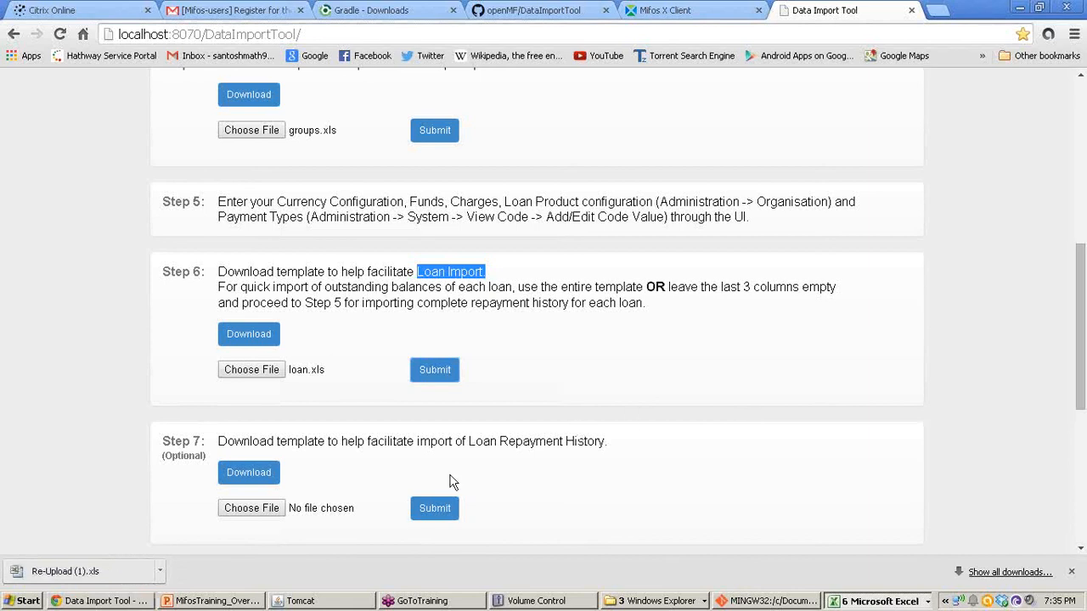
# Step: Bring up Re-Upload (1).xls in Excel and enable editing
pyautogui.click(889, 601)
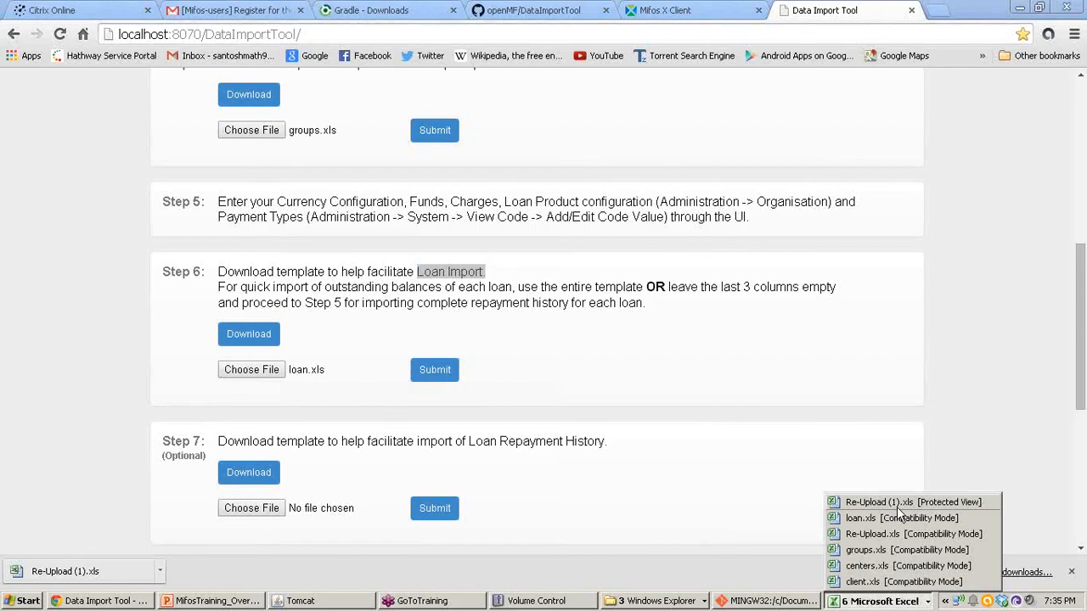
pyautogui.click(898, 507)
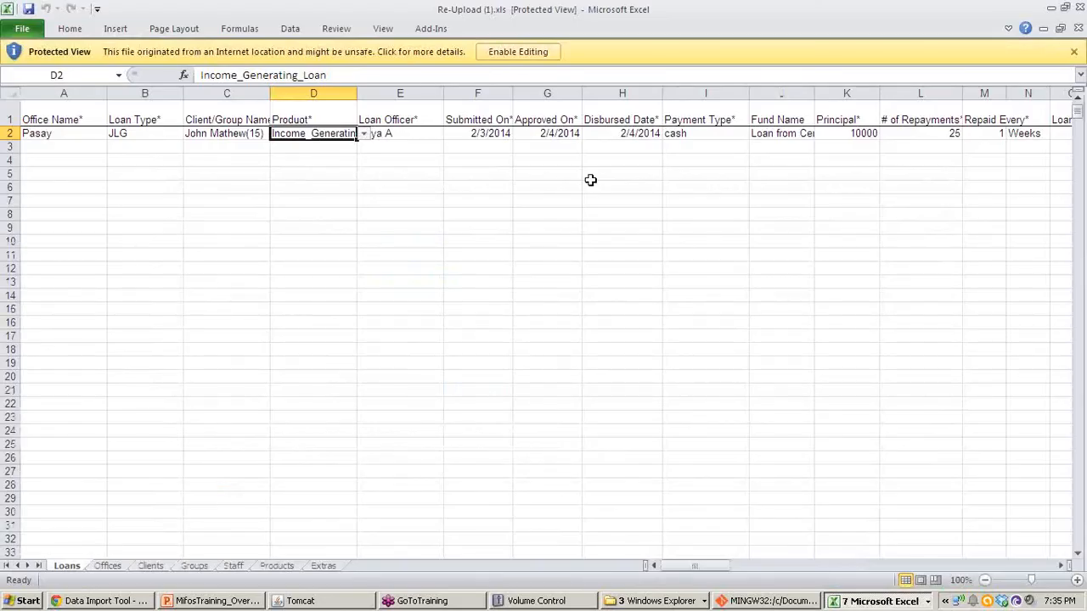
pyautogui.click(518, 51)
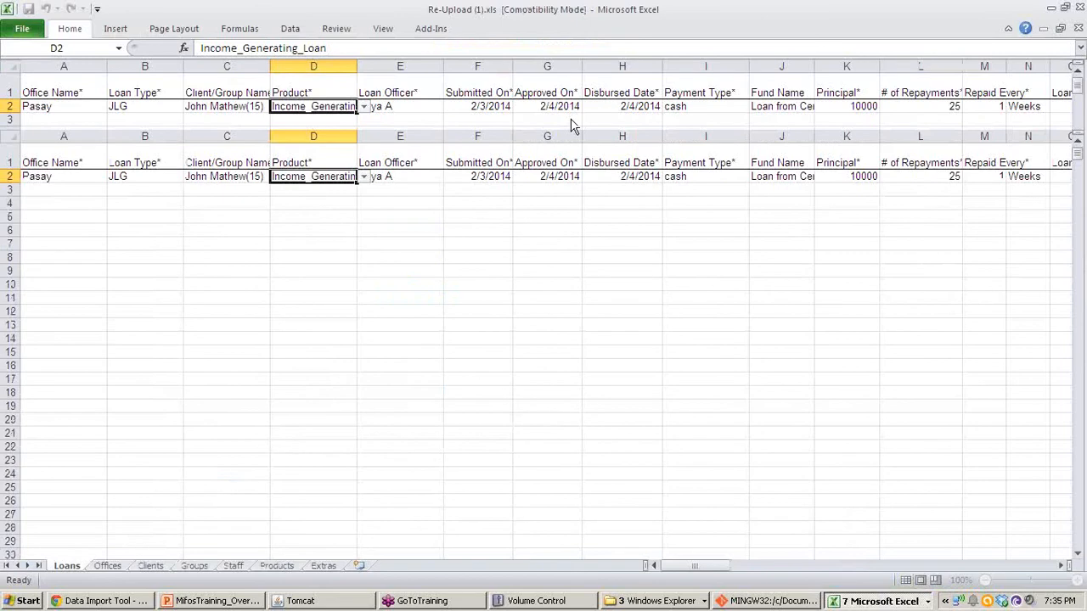
# Step: Widen the Report column to read row 2's 'The parameter groupId is mandatory' error
pyautogui.moveTo(705, 565); pyautogui.dragTo(906, 570)
pyautogui.click(747, 176)
pyautogui.click(852, 177)
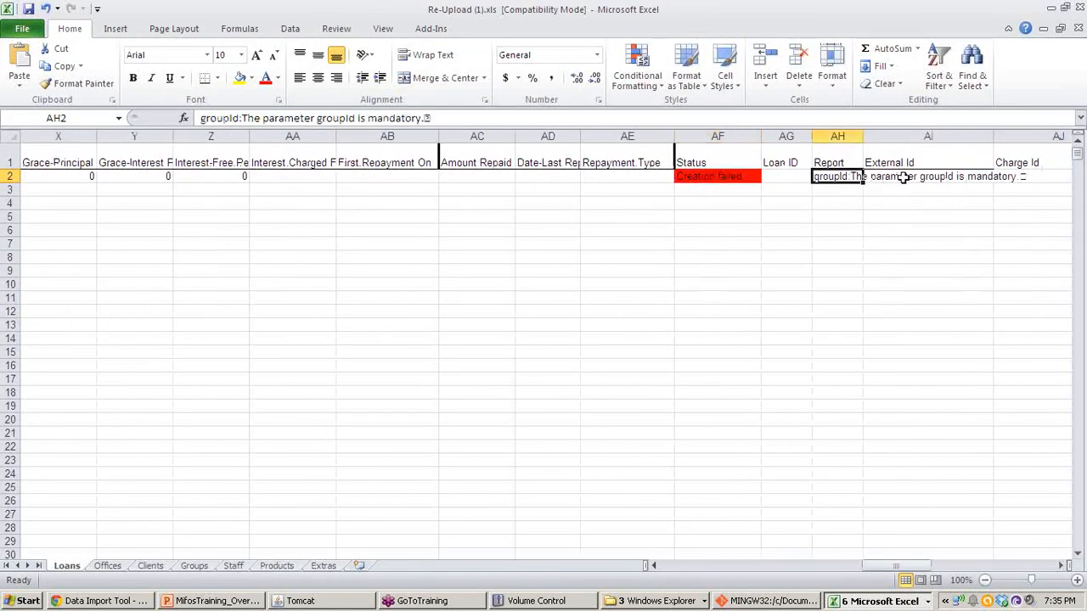
pyautogui.click(903, 177)
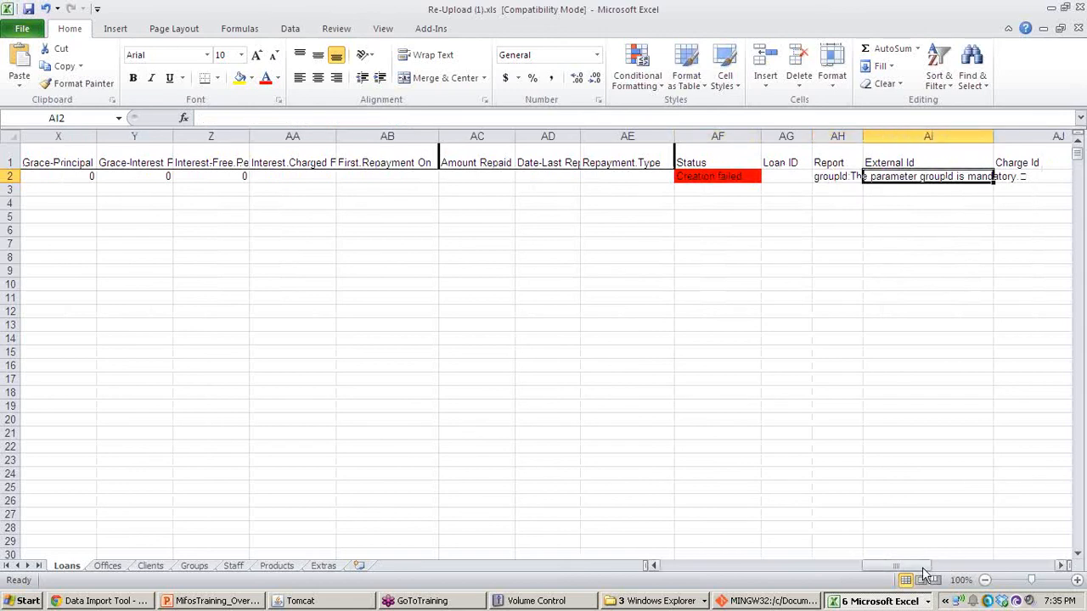
pyautogui.moveTo(925, 573); pyautogui.dragTo(934, 570)
pyautogui.click(692, 177)
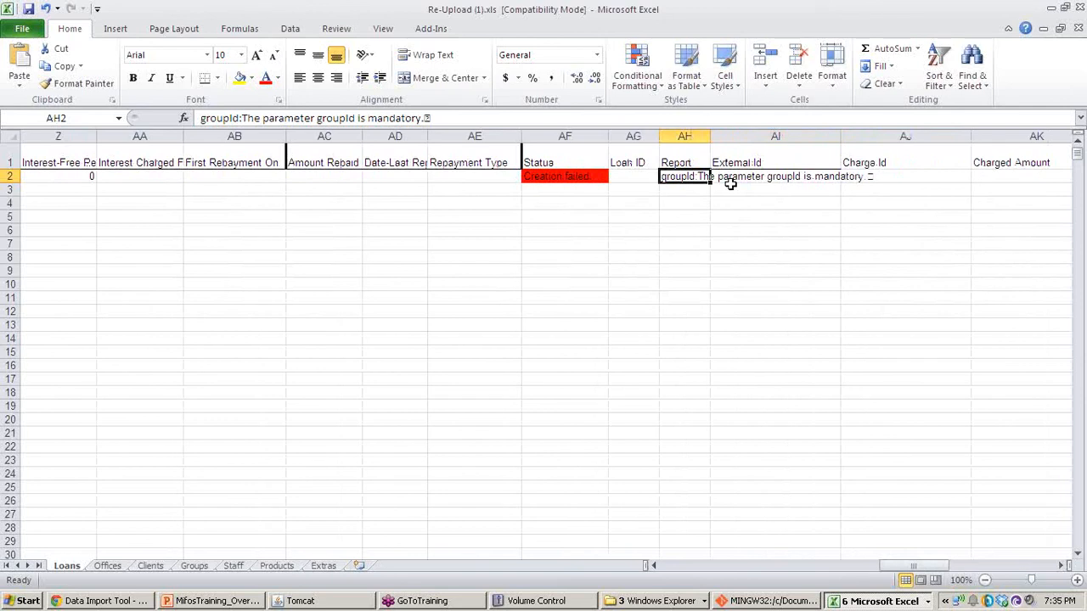
pyautogui.moveTo(711, 136); pyautogui.dragTo(756, 148)
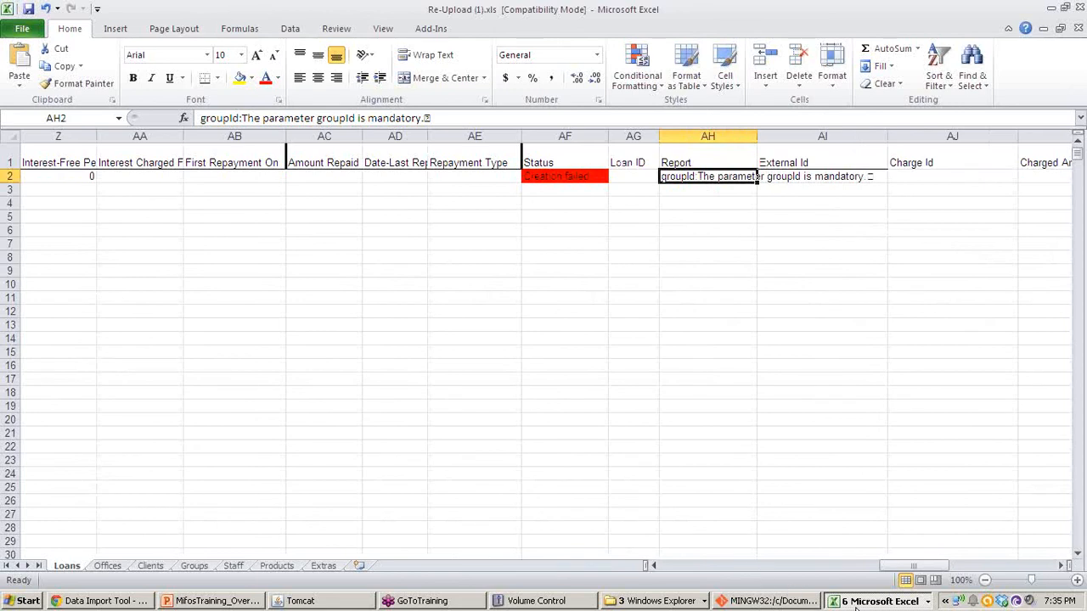
# Step: Review row 2's office, client/group, product, officer, dates, payment type and fund in loan.xls
pyautogui.click(874, 528)
pyautogui.click(58, 173)
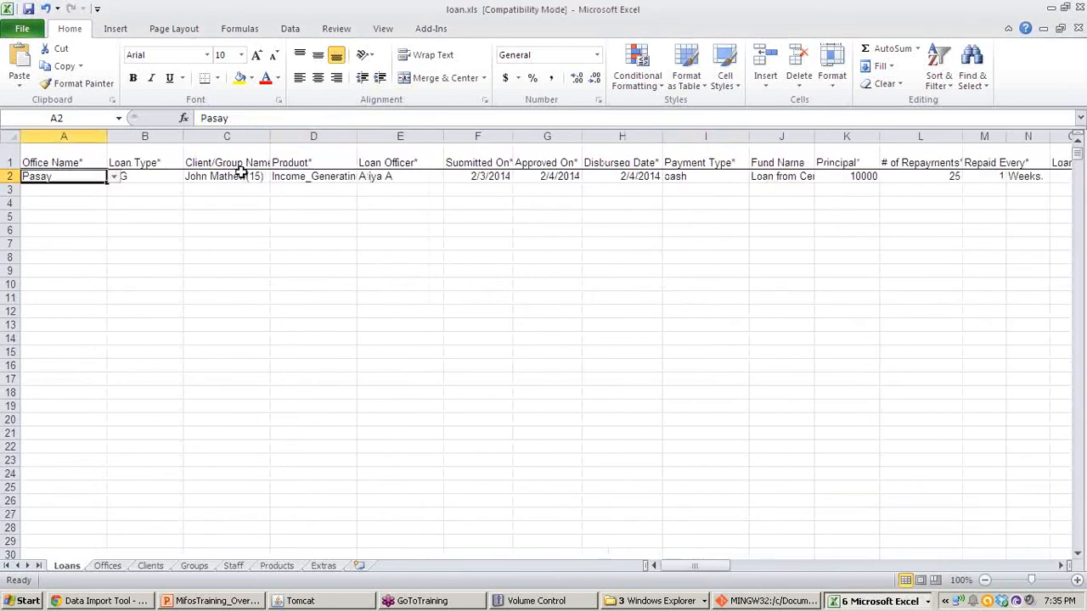
pyautogui.click(241, 173)
pyautogui.click(316, 177)
pyautogui.click(421, 181)
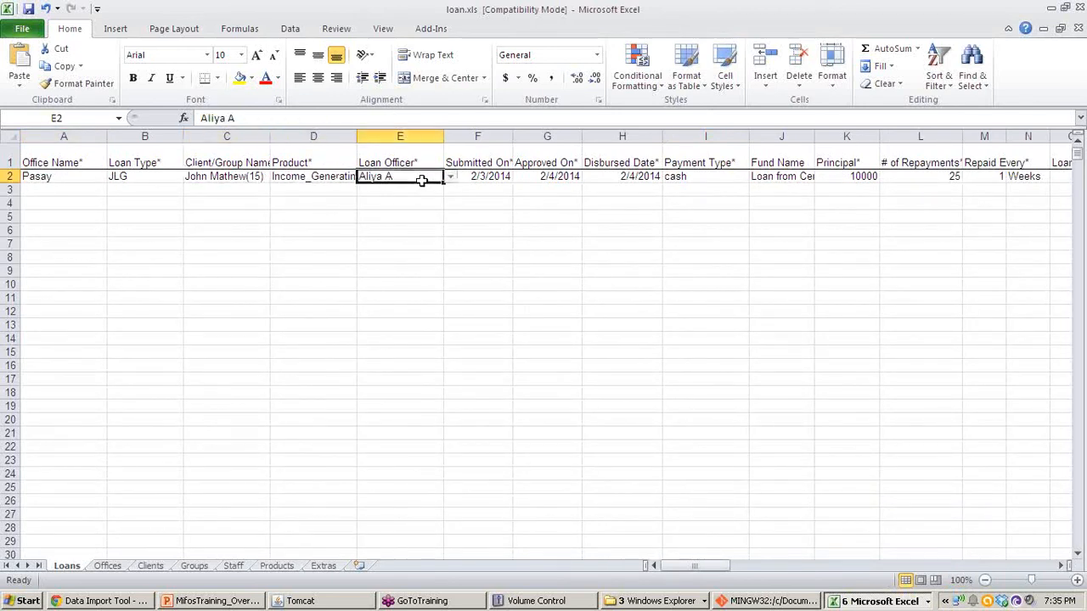
pyautogui.click(485, 175)
pyautogui.click(563, 177)
pyautogui.click(703, 176)
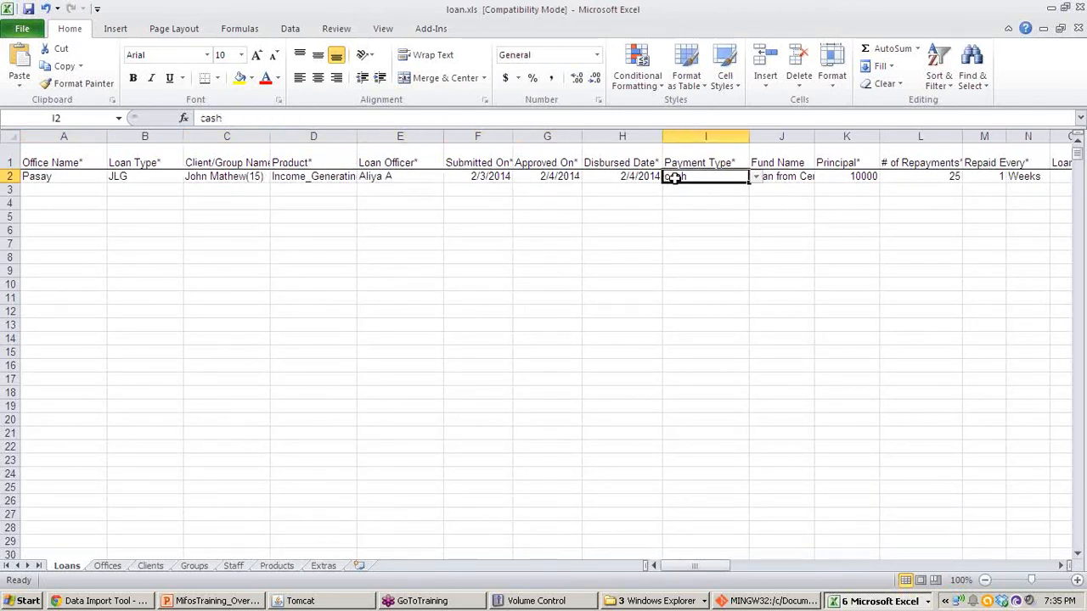
pyautogui.click(781, 176)
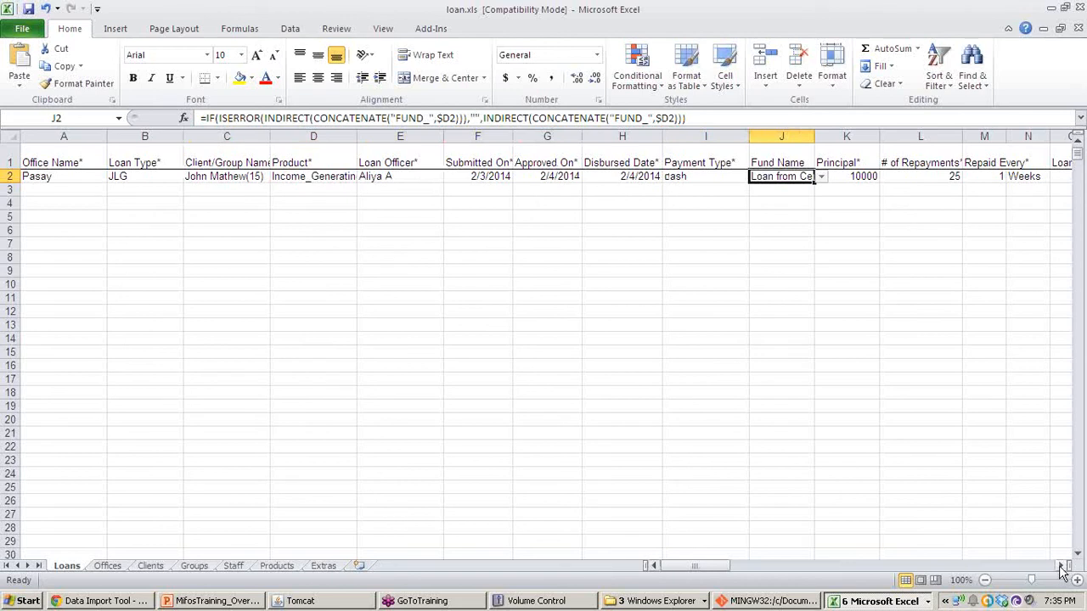
# Step: Scroll right to the GROUP ID column and select its empty row 2 cell
pyautogui.click(1061, 567)
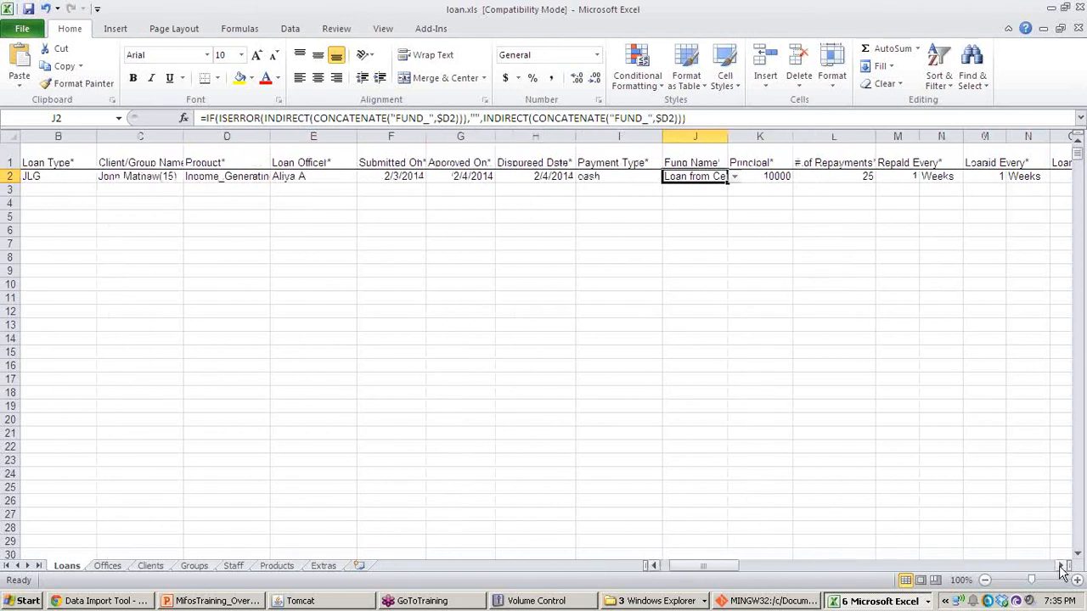
pyautogui.click(1061, 567)
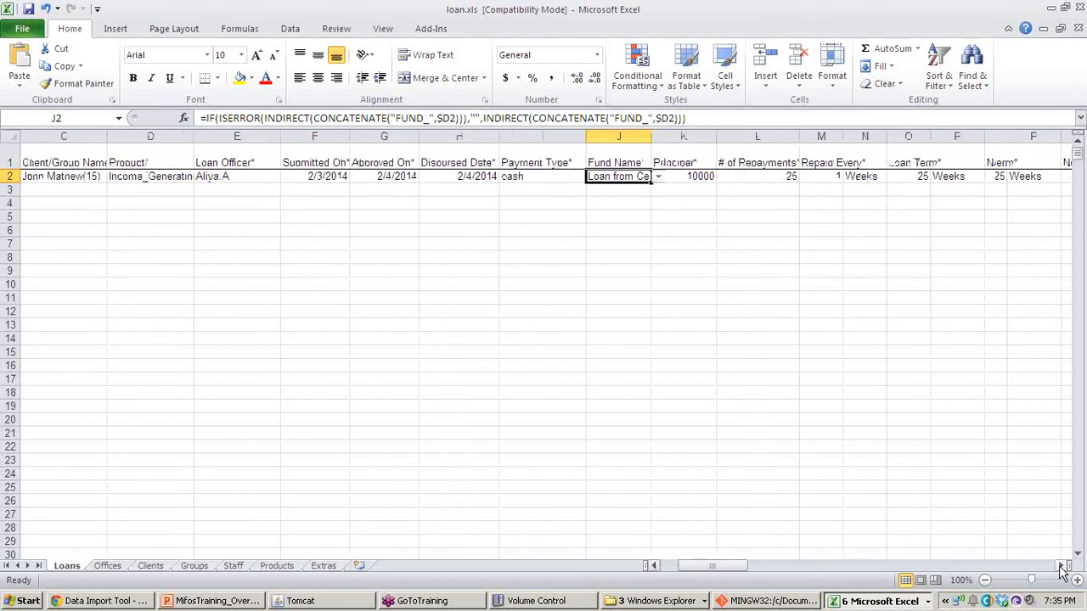
pyautogui.click(1061, 567)
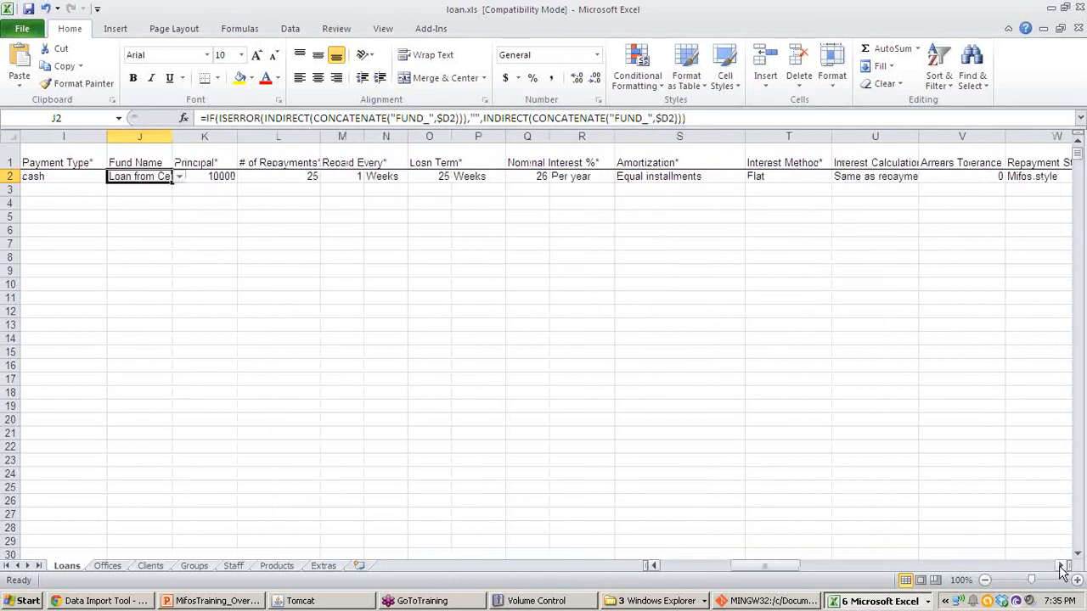
pyautogui.click(1061, 567)
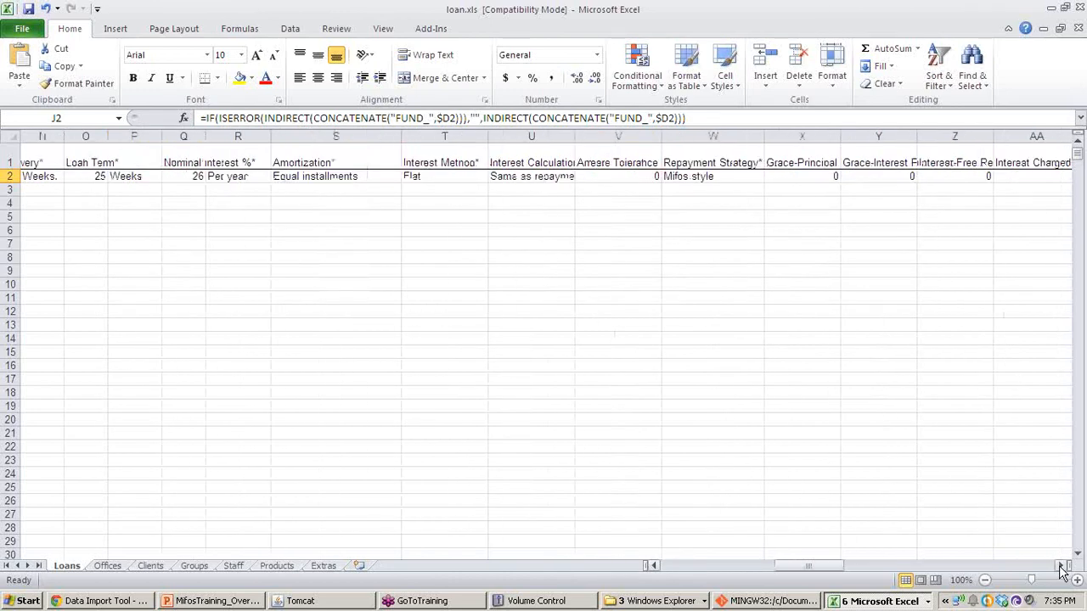
pyautogui.click(1061, 567)
pyautogui.click(1061, 567)
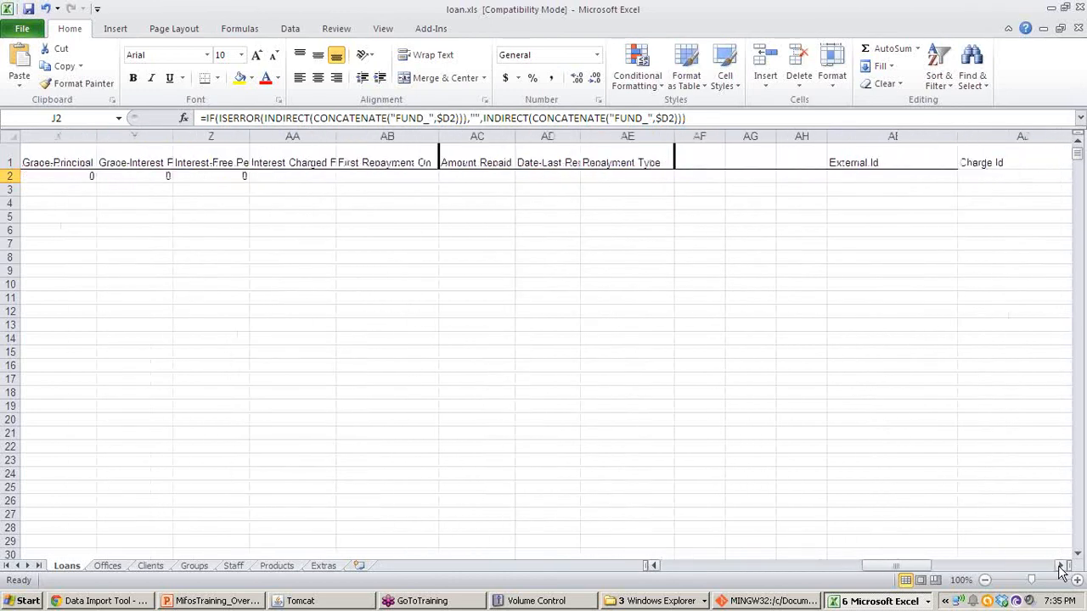
pyautogui.click(1061, 567)
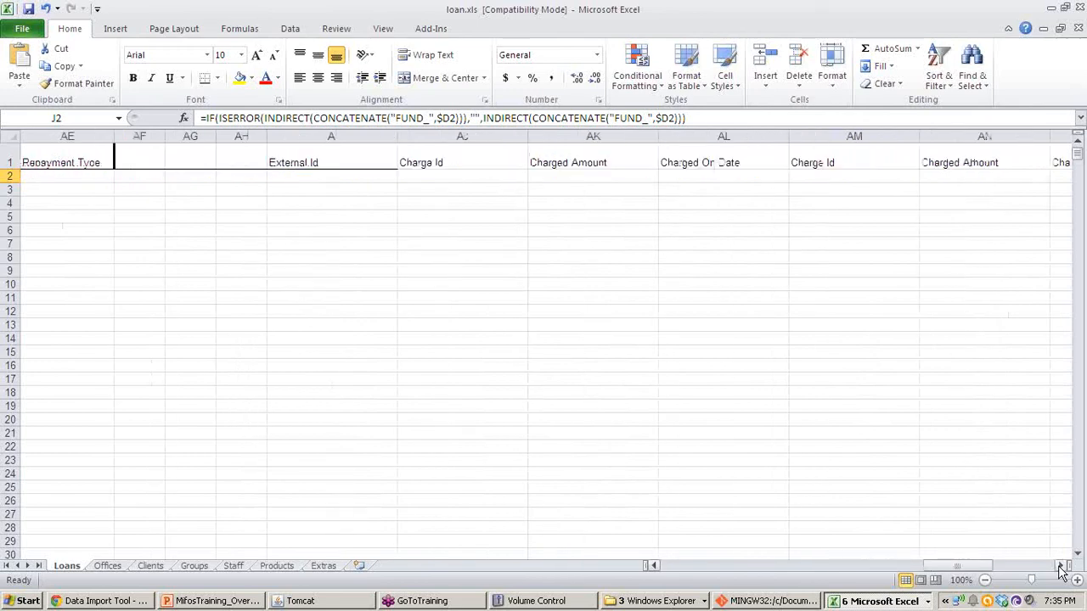
pyautogui.click(1061, 567)
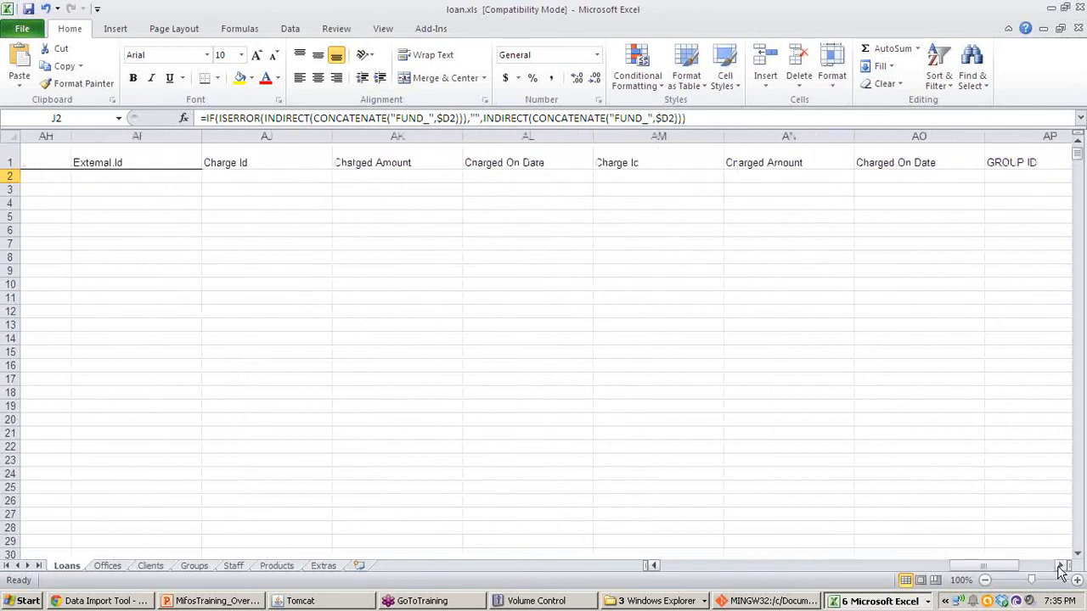
pyautogui.click(1061, 567)
pyautogui.click(868, 176)
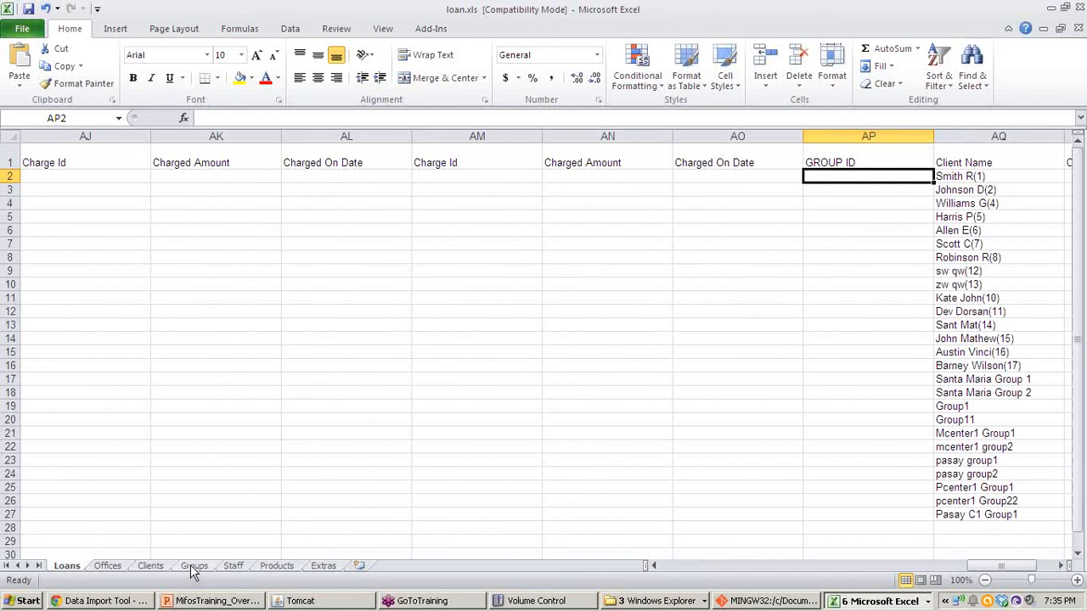
# Step: Look up Pasay C1 Group1's ID on the Groups sheet
pyautogui.click(193, 567)
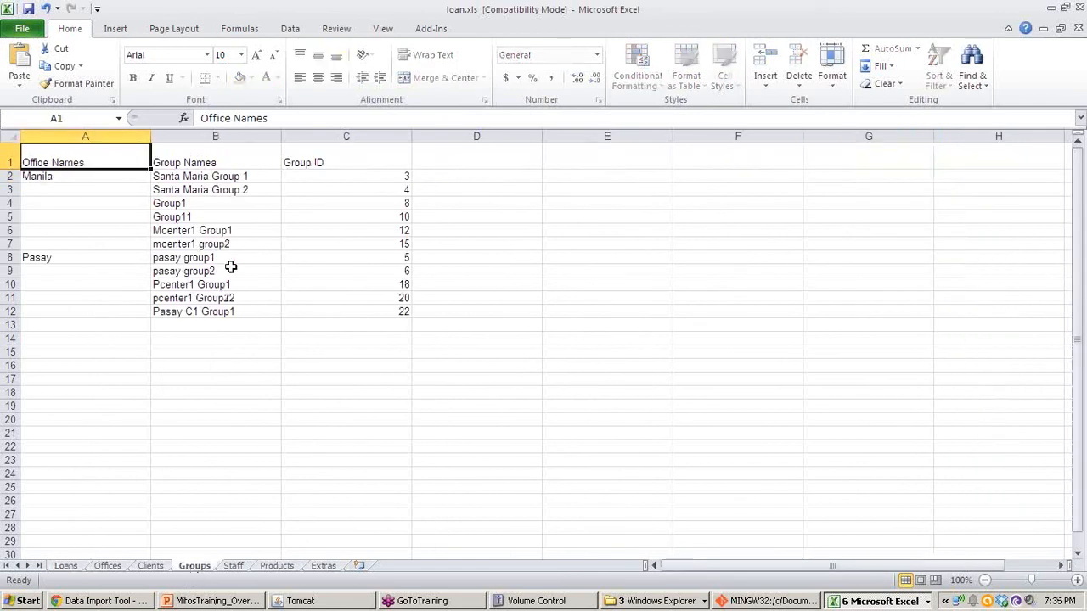
pyautogui.click(190, 314)
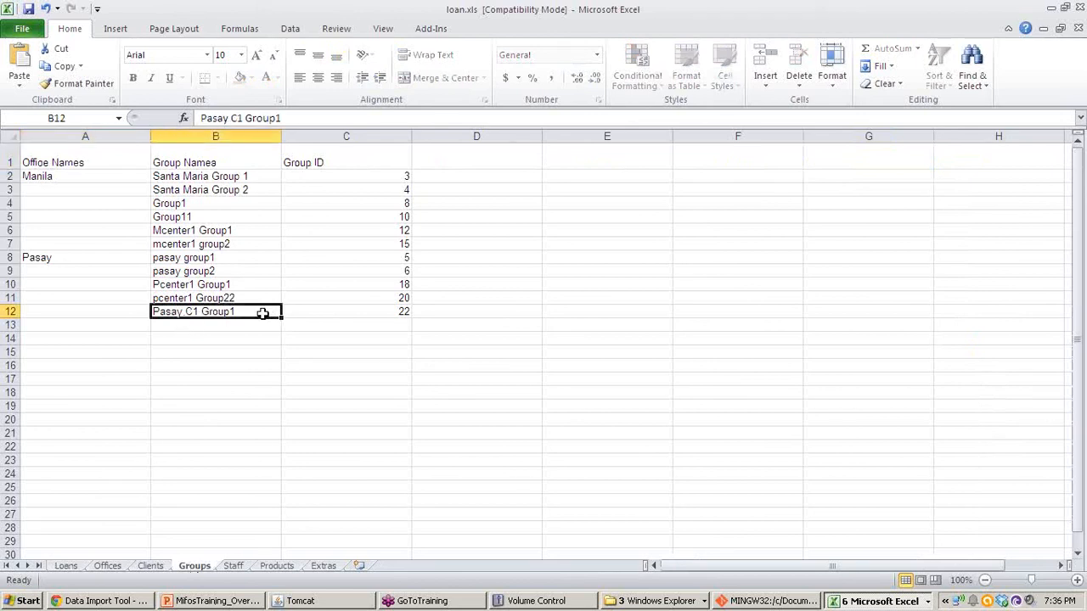
pyautogui.click(399, 312)
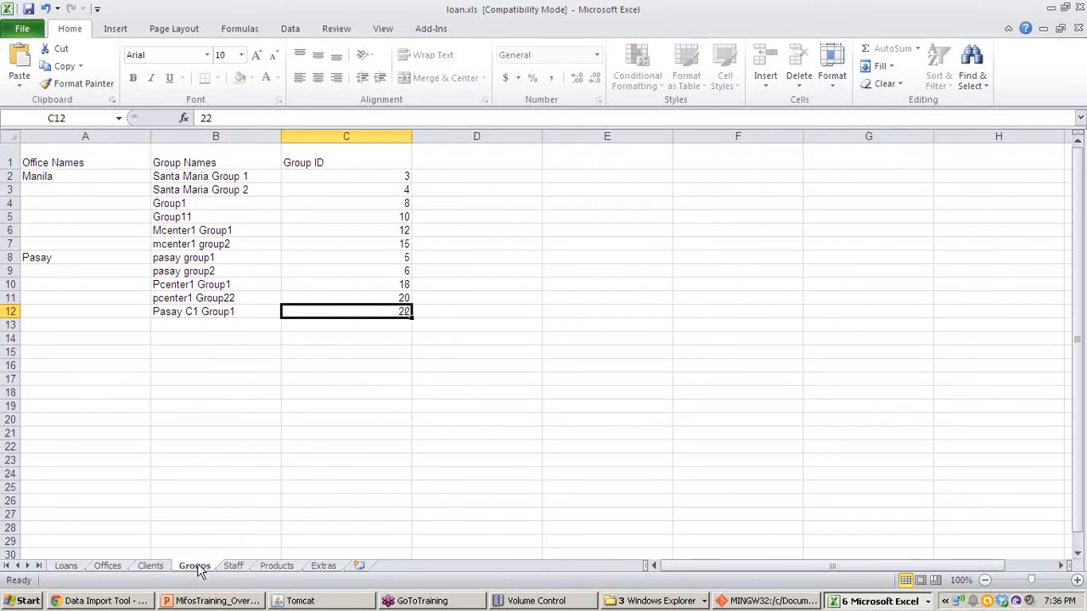
pyautogui.click(67, 566)
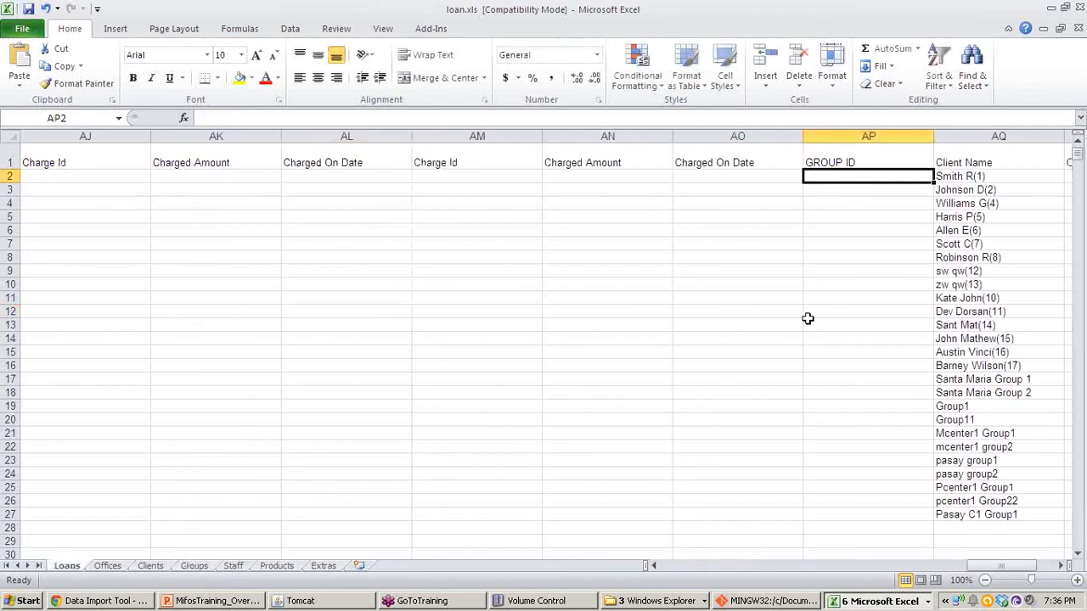
pyautogui.click(195, 566)
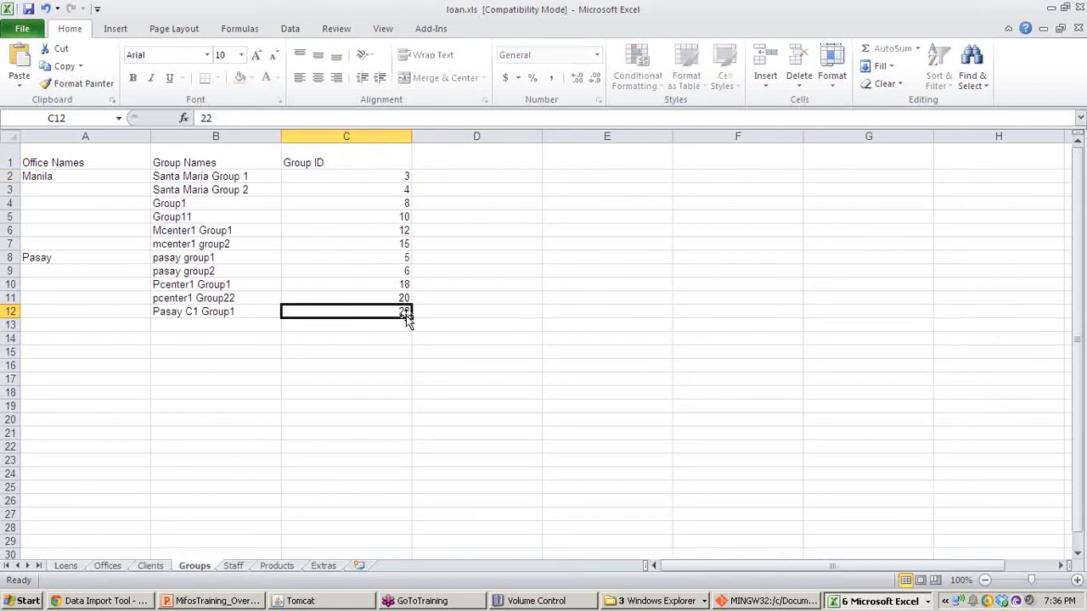
pyautogui.click(67, 566)
# Step: Enter 22 as the GROUP ID in AP2 and save loan.xls
pyautogui.press('BackSpace')
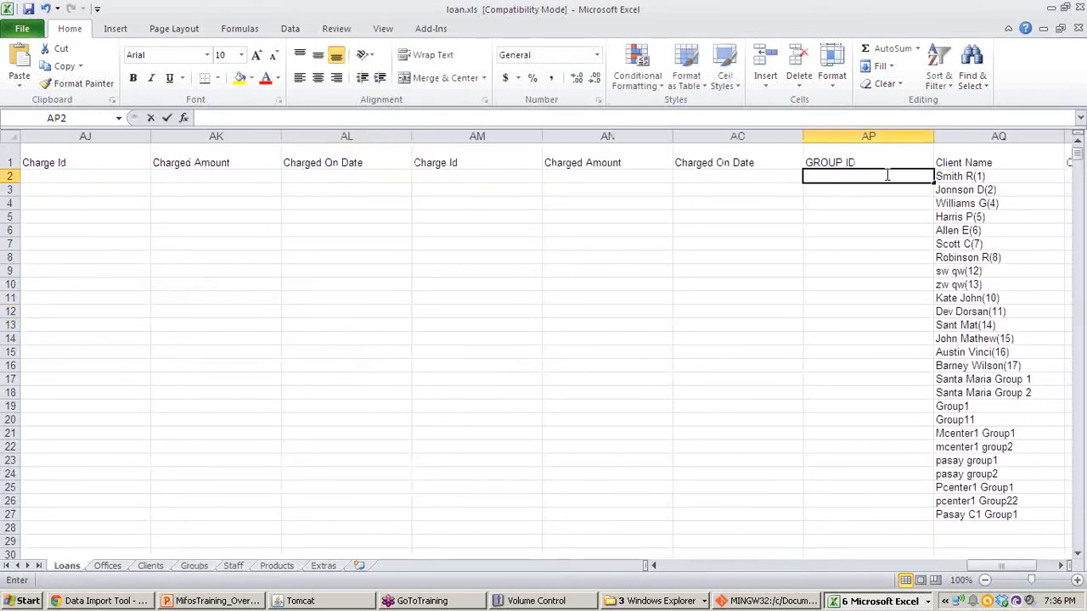
pyautogui.write('22')
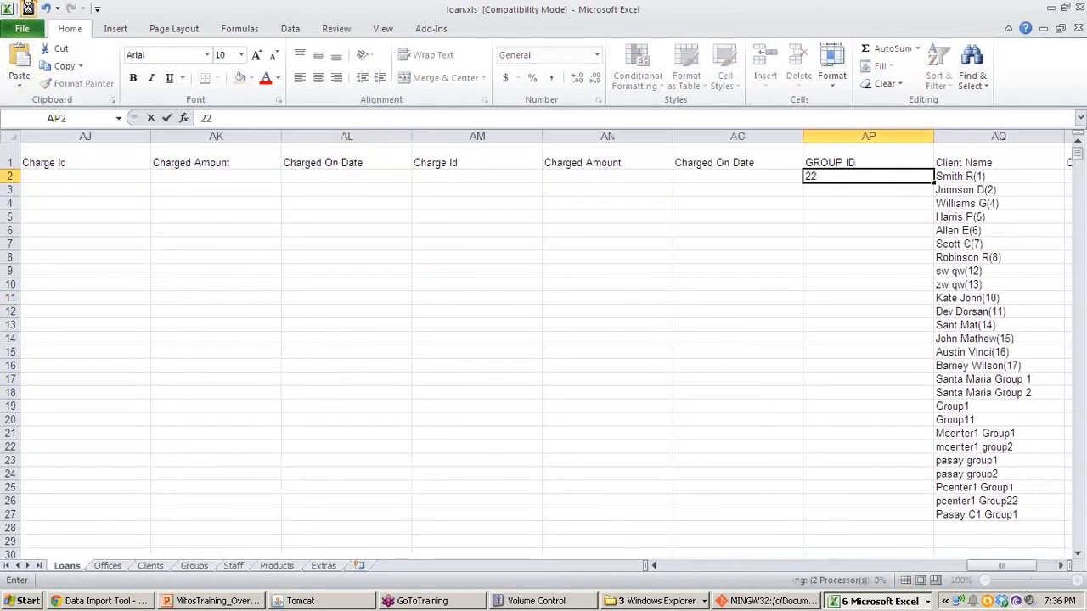
pyautogui.click(28, 8)
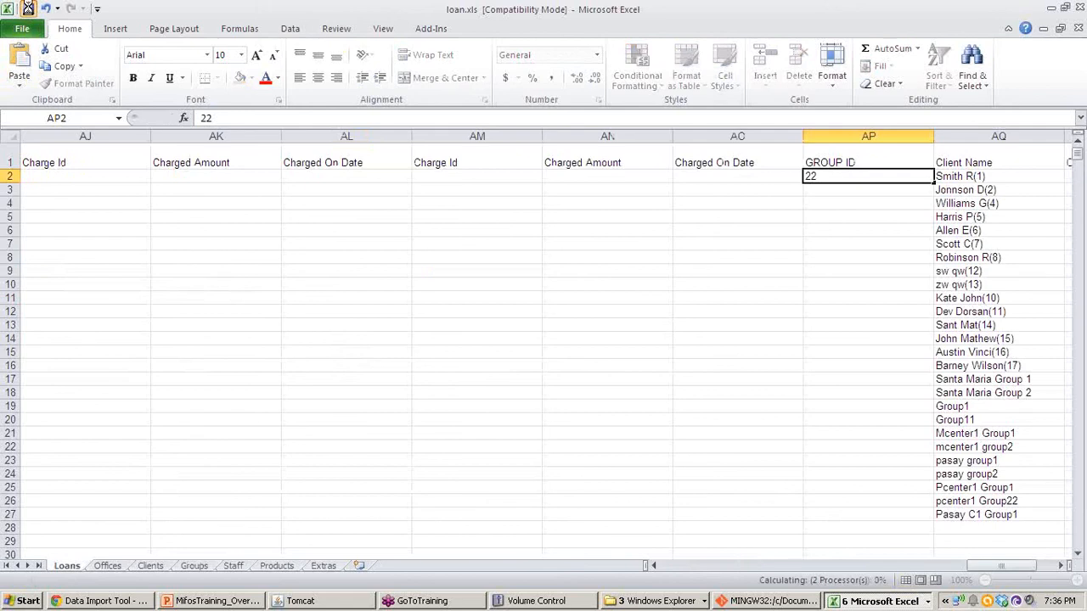
pyautogui.click(106, 602)
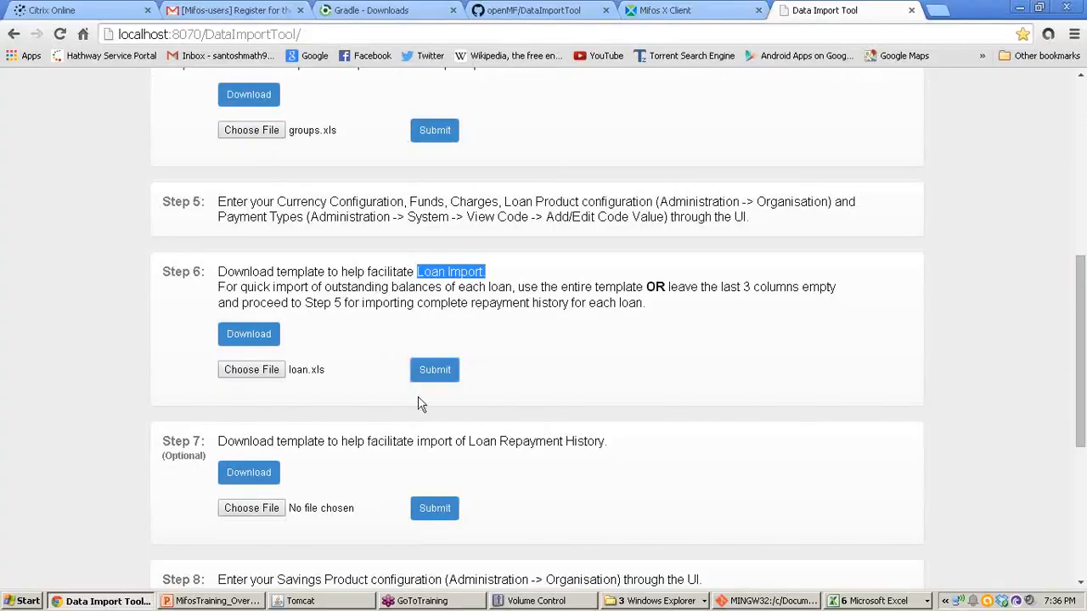
# Step: Choose the updated loan.xls from the Desktop and submit it in Step 6 Loan Import
pyautogui.click(262, 376)
pyautogui.hscroll(2, 366, 181)
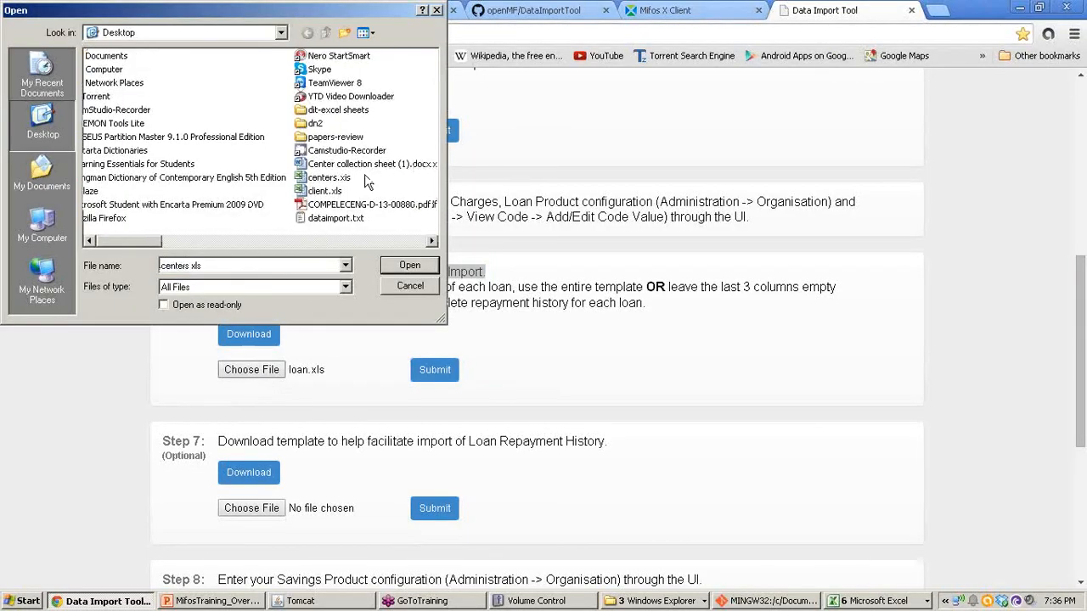
pyautogui.press('l')
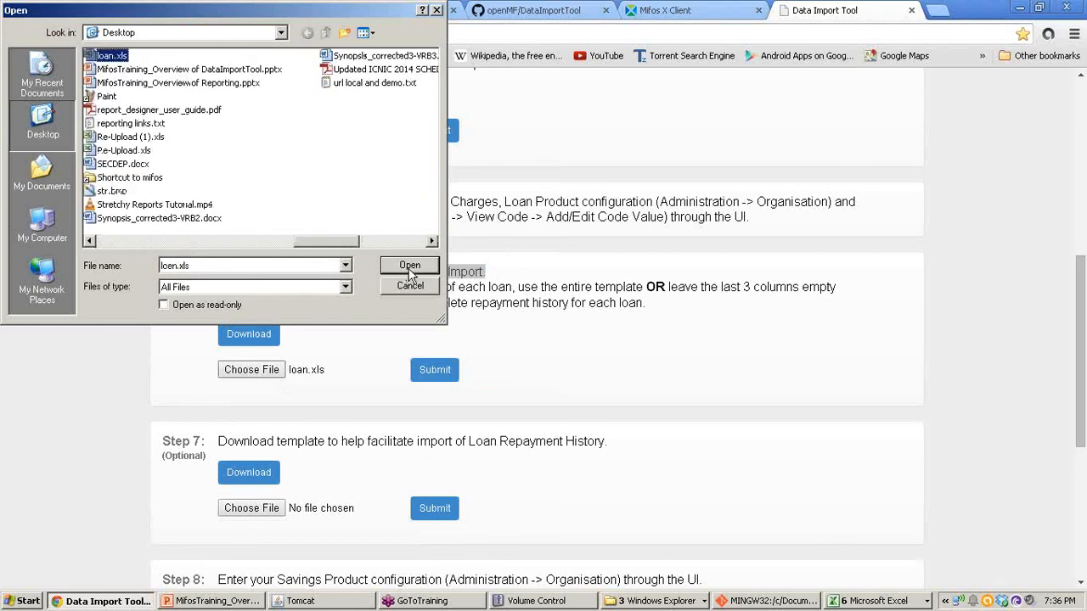
pyautogui.click(409, 266)
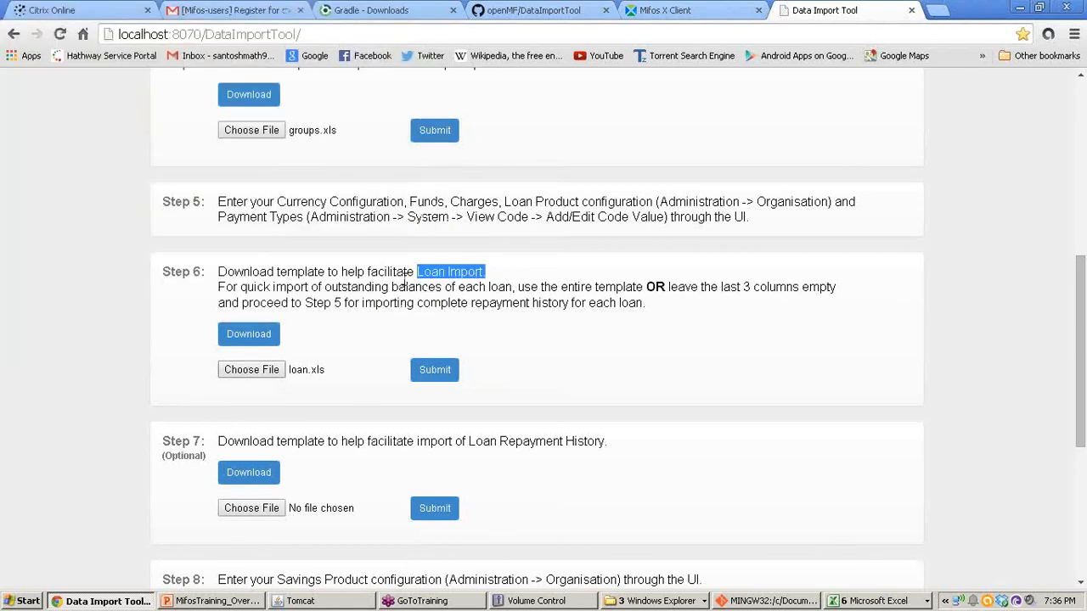
pyautogui.click(430, 373)
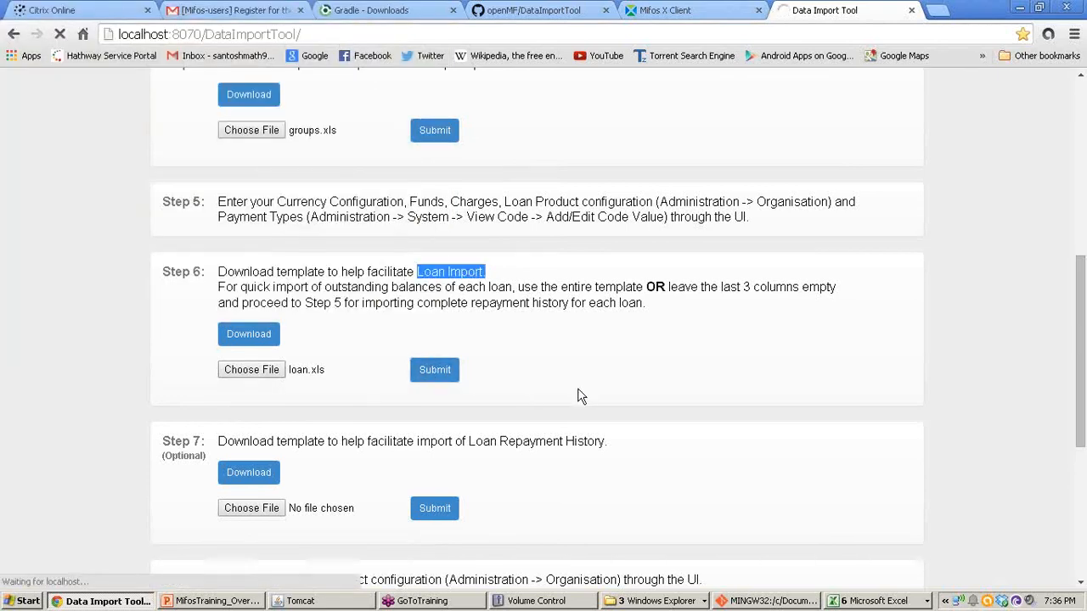
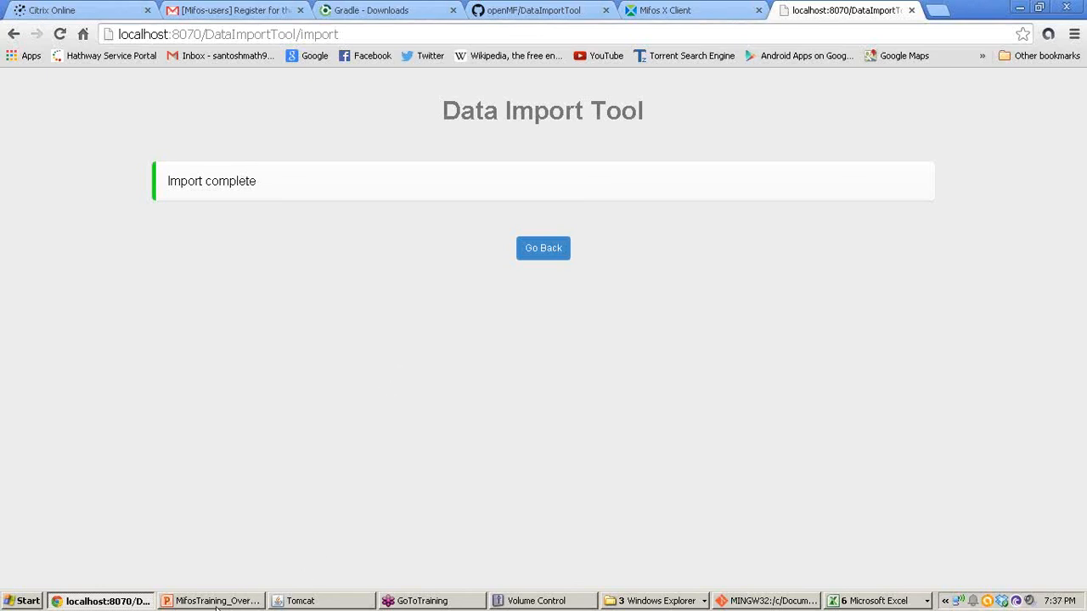
# Step: With the loan import reported complete, switch to the Mifos X Client
pyautogui.click(687, 13)
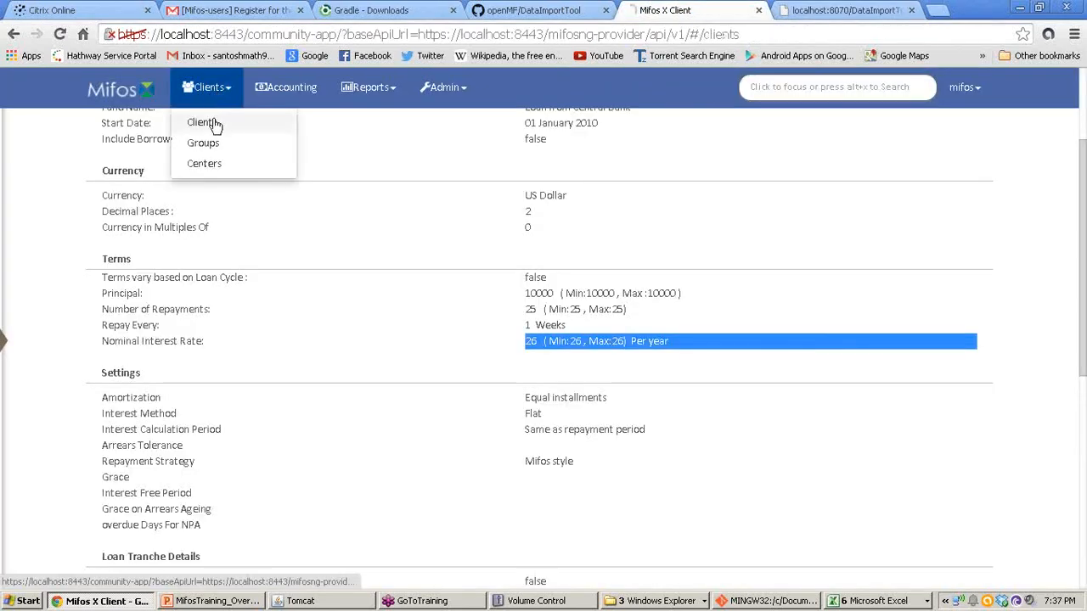
# Step: Open the client's record from the Clients list and go to their Income Generating Loan
pyautogui.click(204, 123)
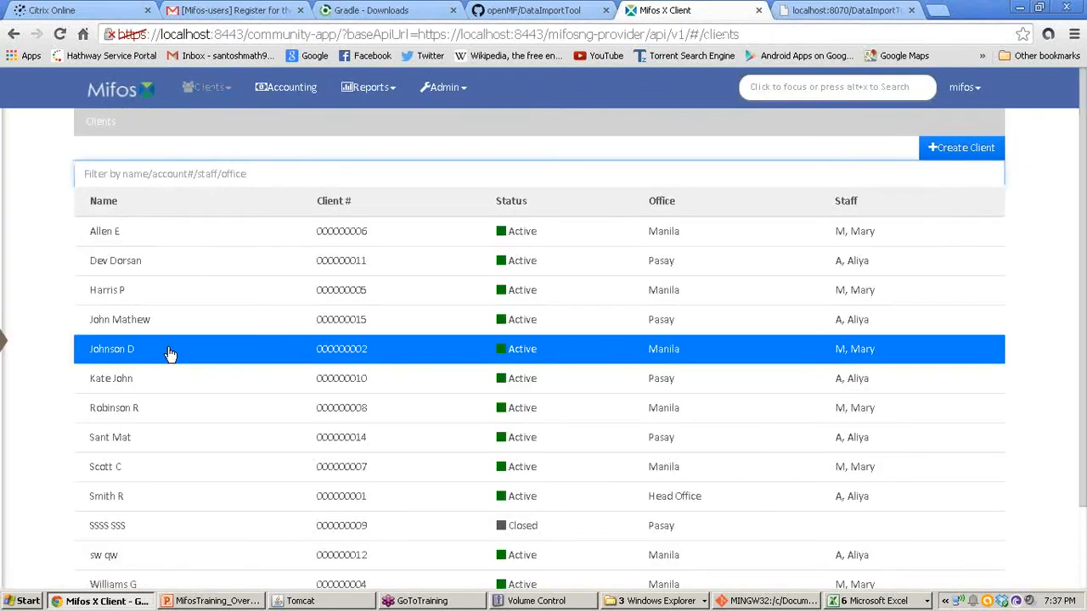
pyautogui.click(133, 322)
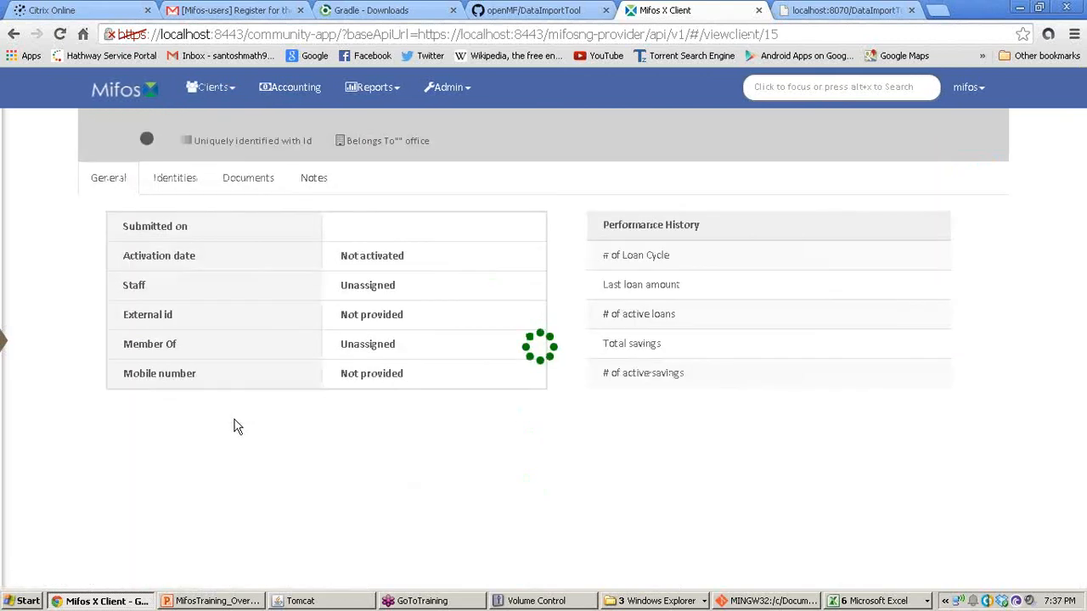
pyautogui.scroll(-2, 405, 402)
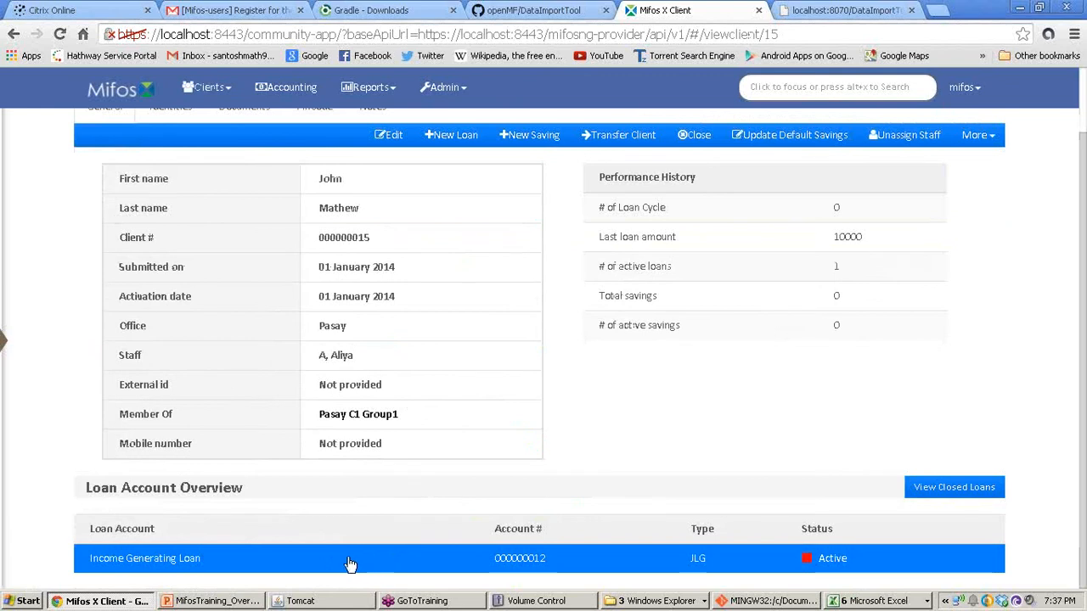
pyautogui.click(205, 88)
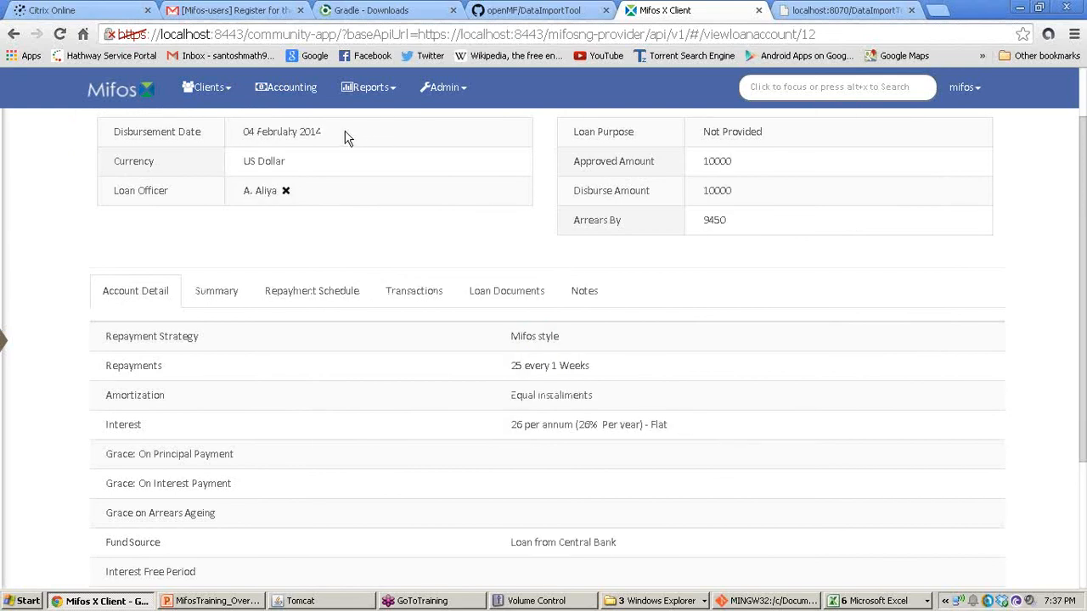
pyautogui.scroll(1, 397, 200)
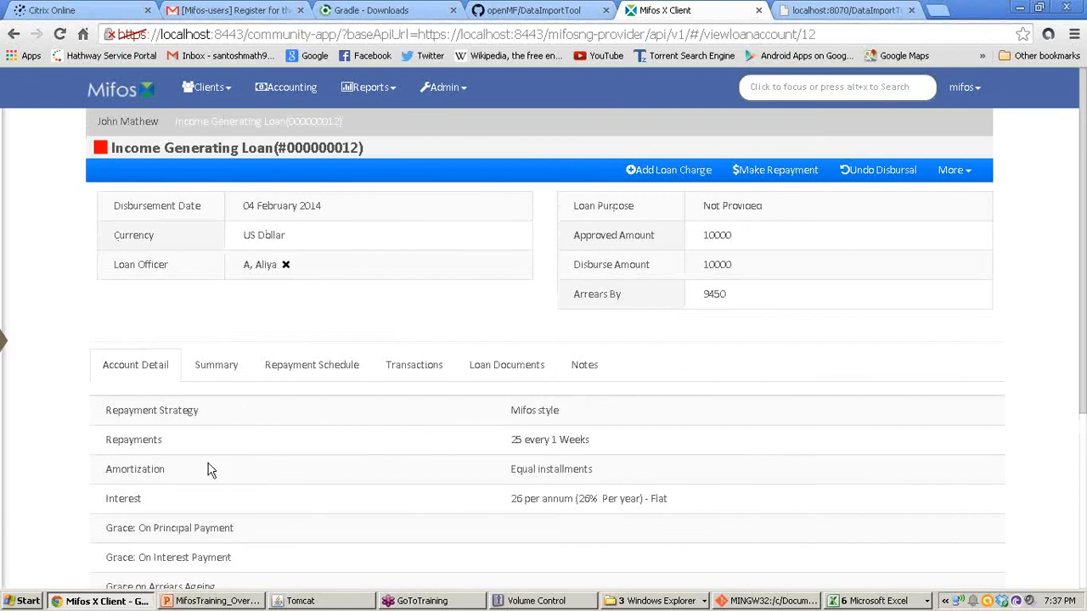
# Step: Review the loan's Summary, Repayment Schedule and Transactions, which show only the 10000 disbursement
pyautogui.click(229, 374)
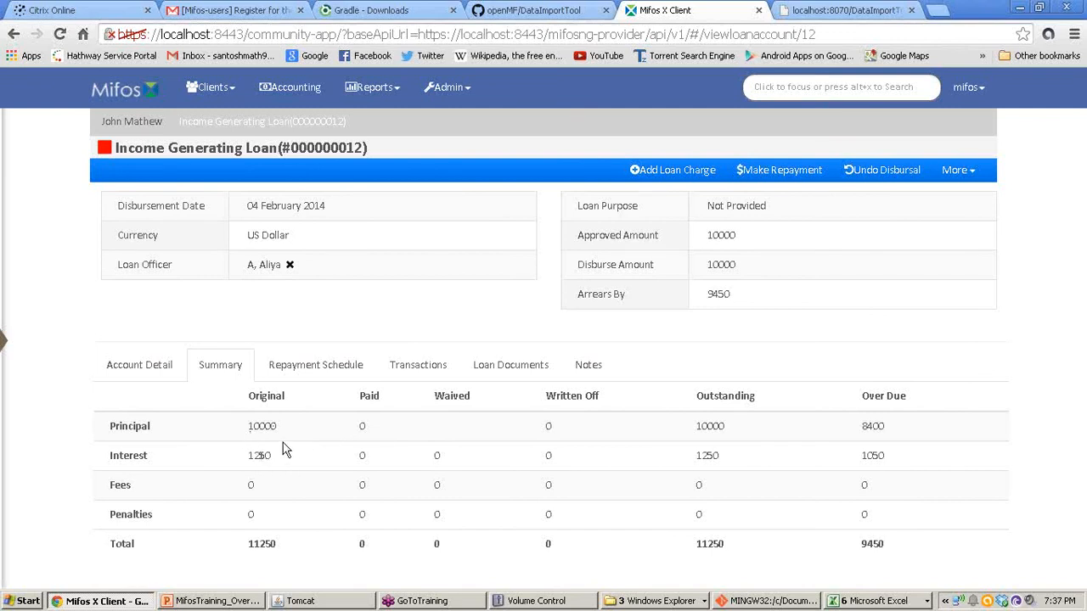
pyautogui.click(344, 372)
pyautogui.click(405, 375)
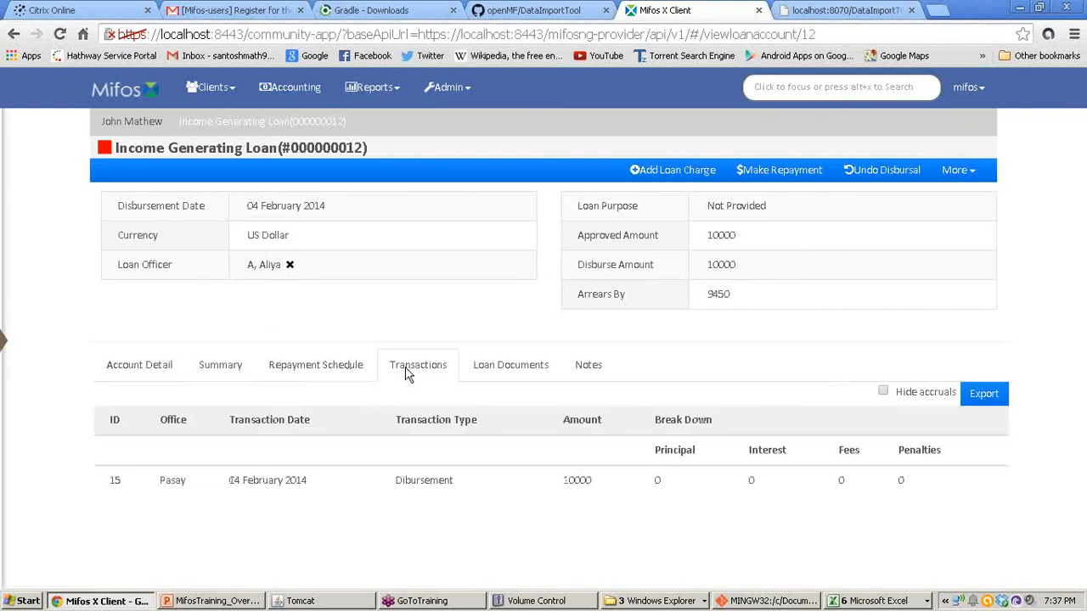
pyautogui.moveTo(3, 312)
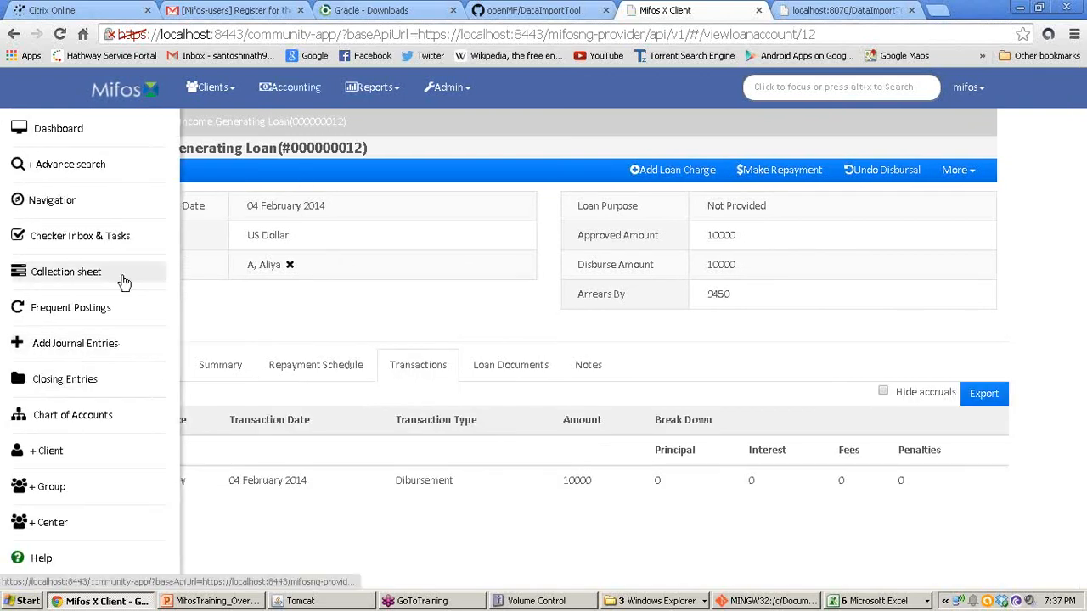
# Step: Start a collection sheet for the Pasay branch office and choose its loan officer
pyautogui.click(123, 281)
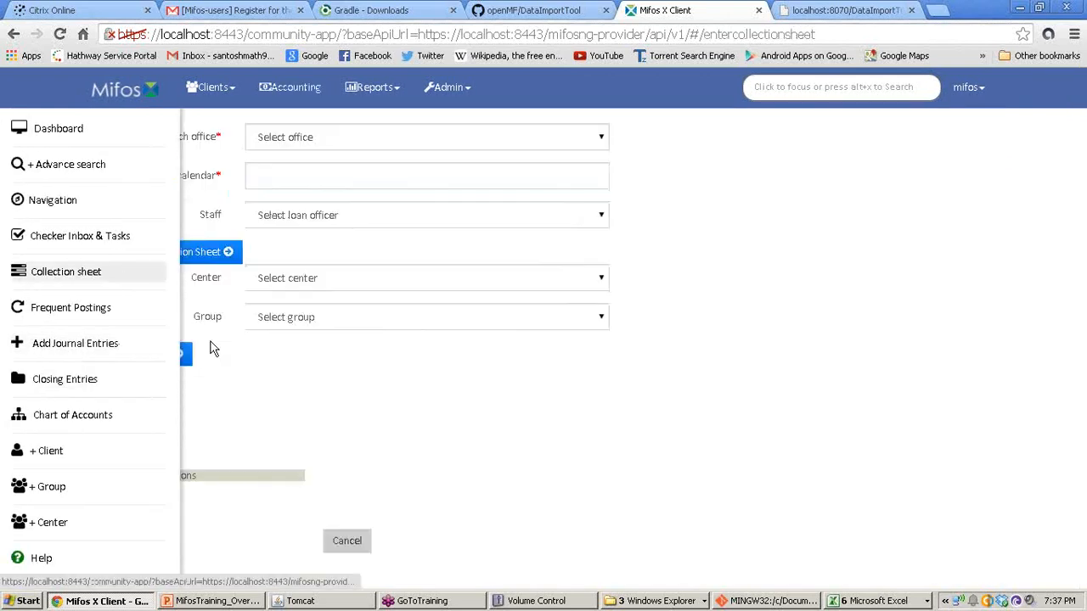
pyautogui.click(600, 140)
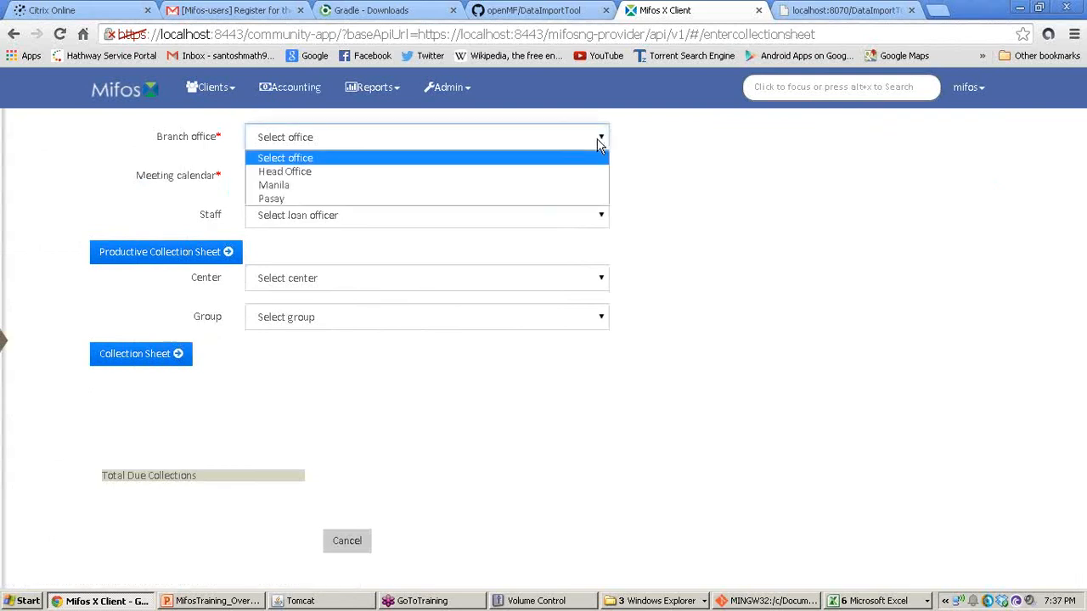
pyautogui.click(481, 200)
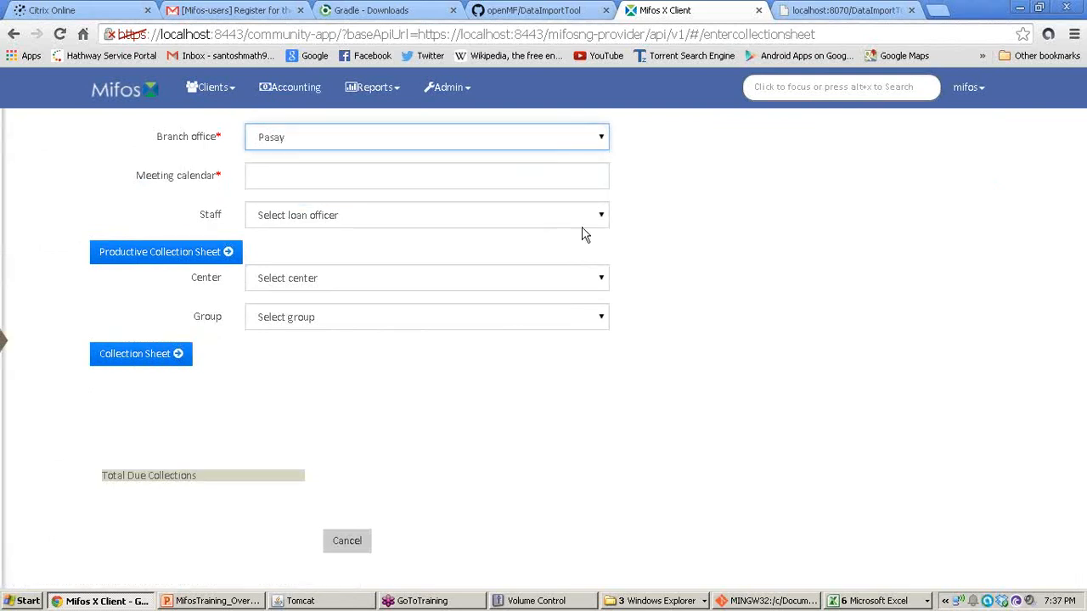
pyautogui.click(601, 215)
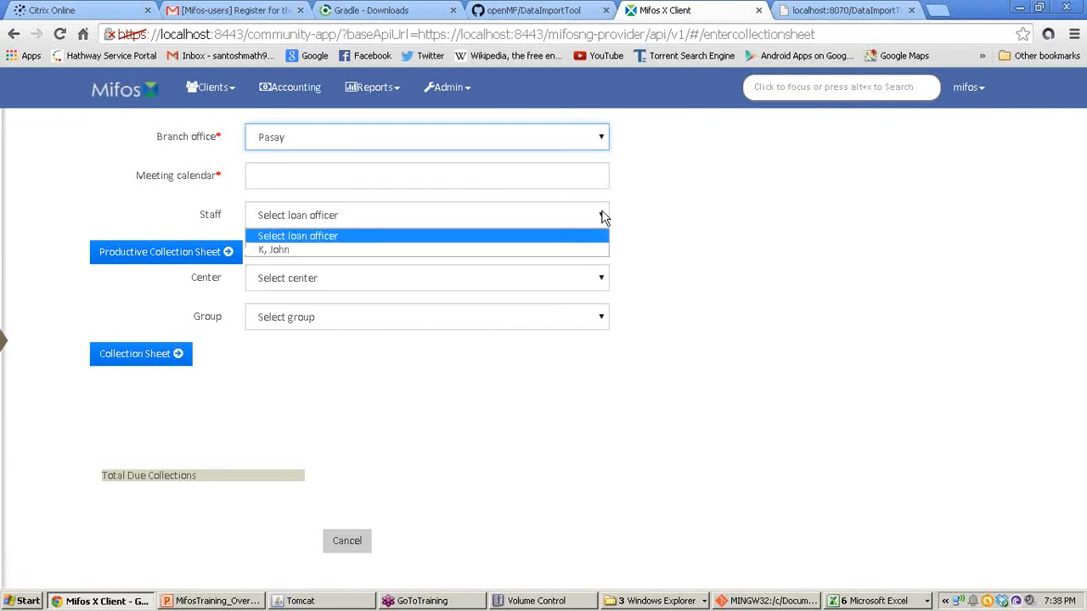
pyautogui.click(498, 253)
pyautogui.click(601, 281)
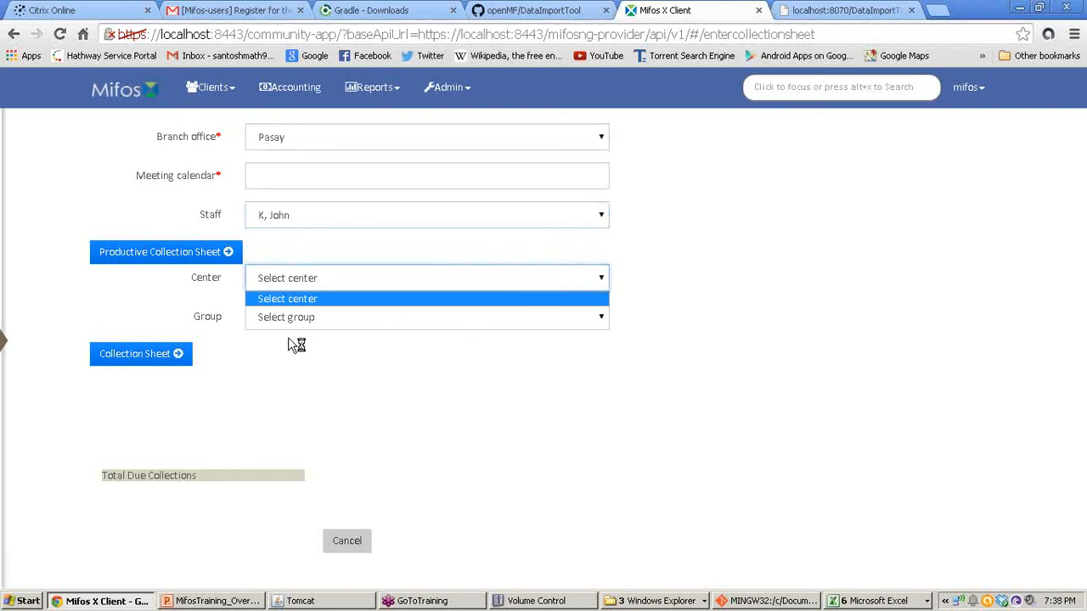
pyautogui.click(314, 371)
pyautogui.click(352, 352)
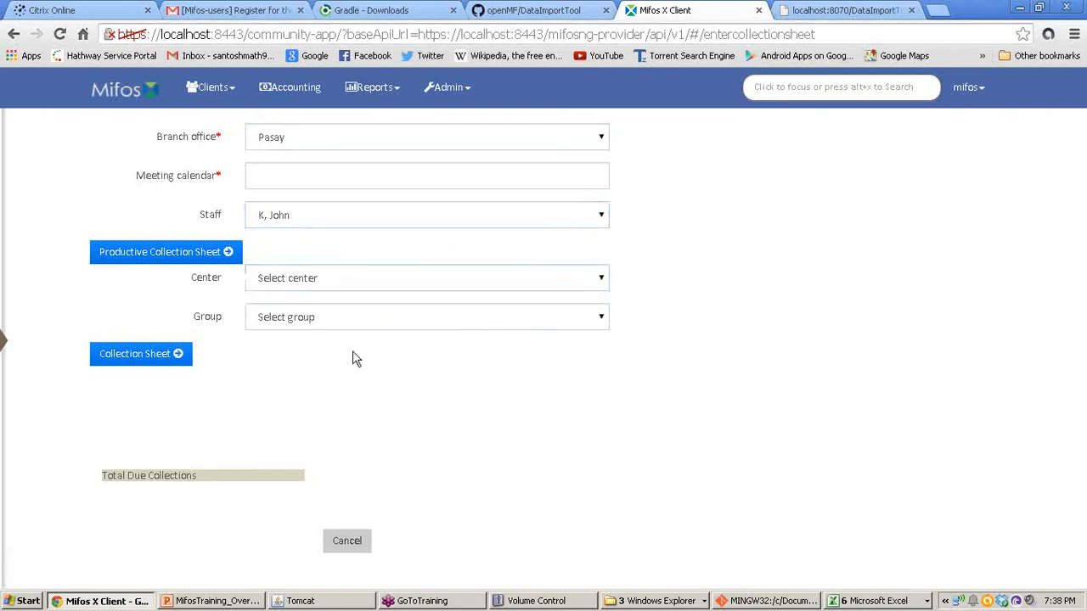
pyautogui.click(605, 283)
pyautogui.click(580, 273)
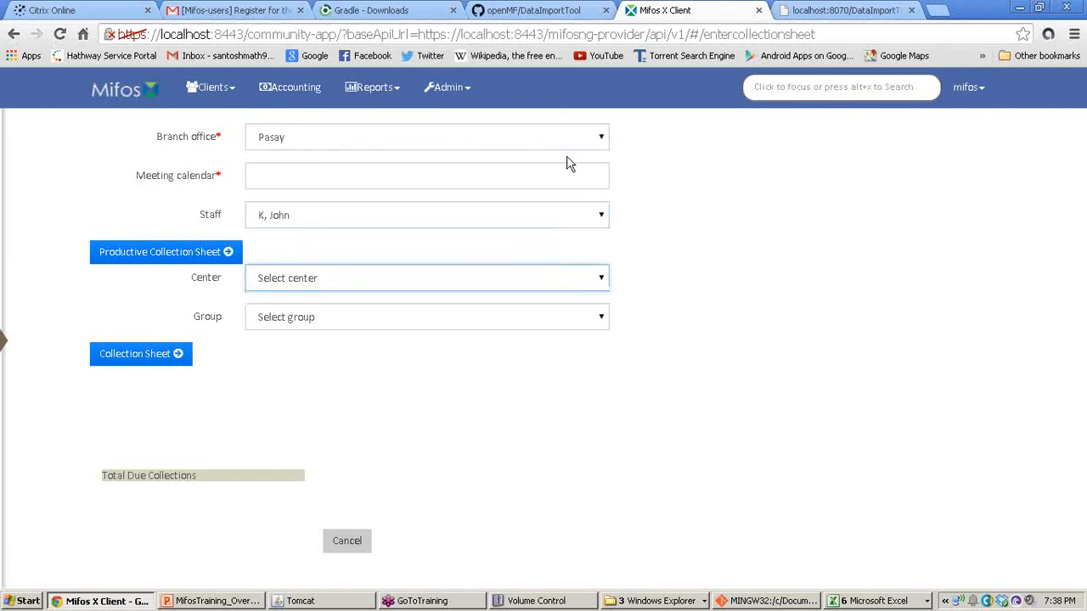
pyautogui.click(601, 138)
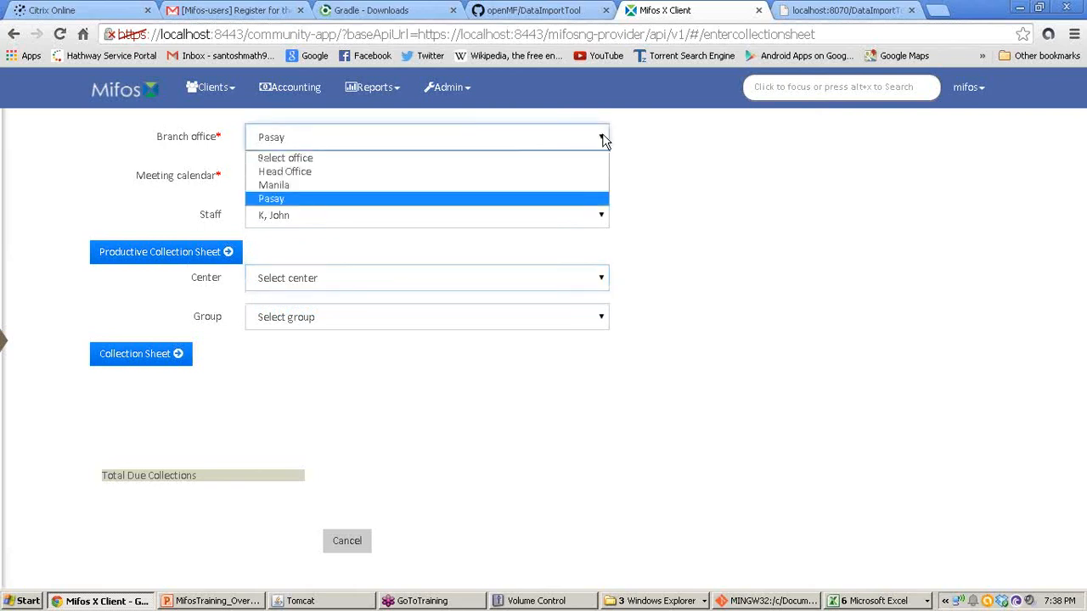
pyautogui.click(415, 199)
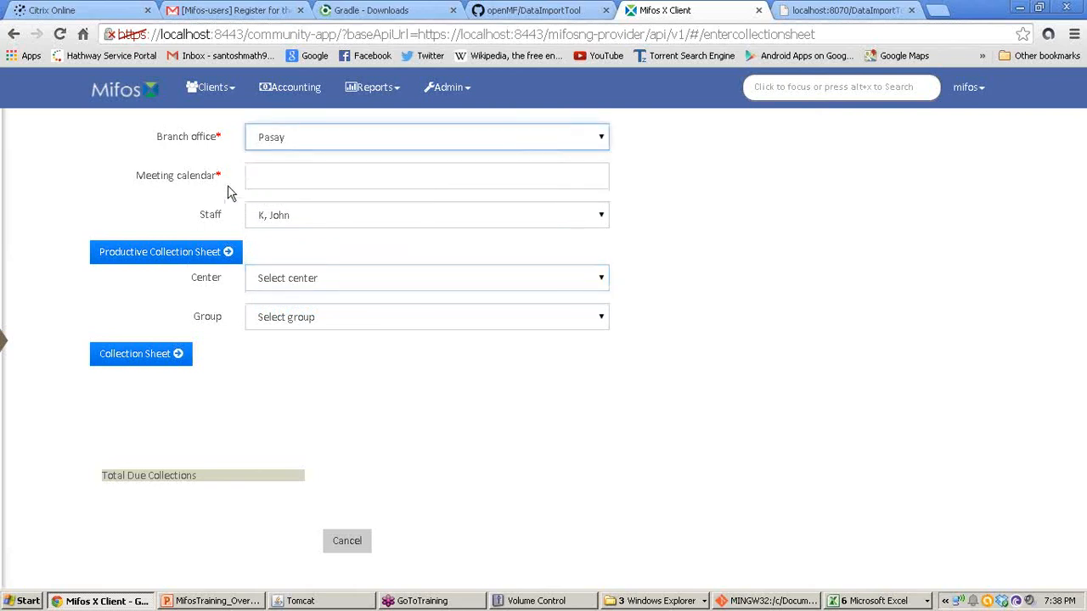
# Step: Set the collection sheet's group to Pasay C1 Group1, leaving the center unset
pyautogui.click(200, 179)
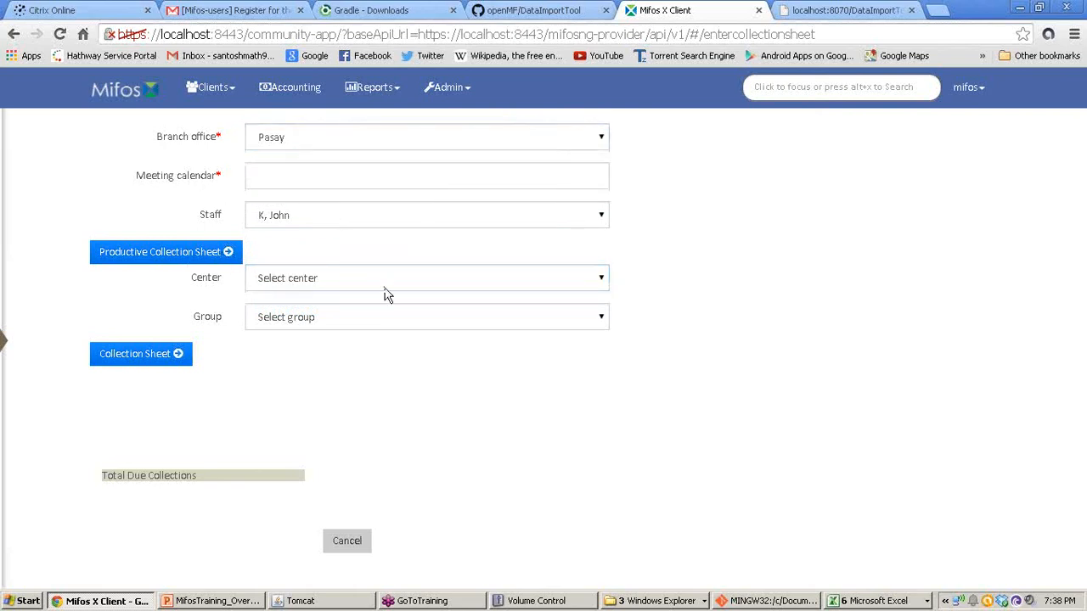
pyautogui.click(601, 280)
pyautogui.click(601, 284)
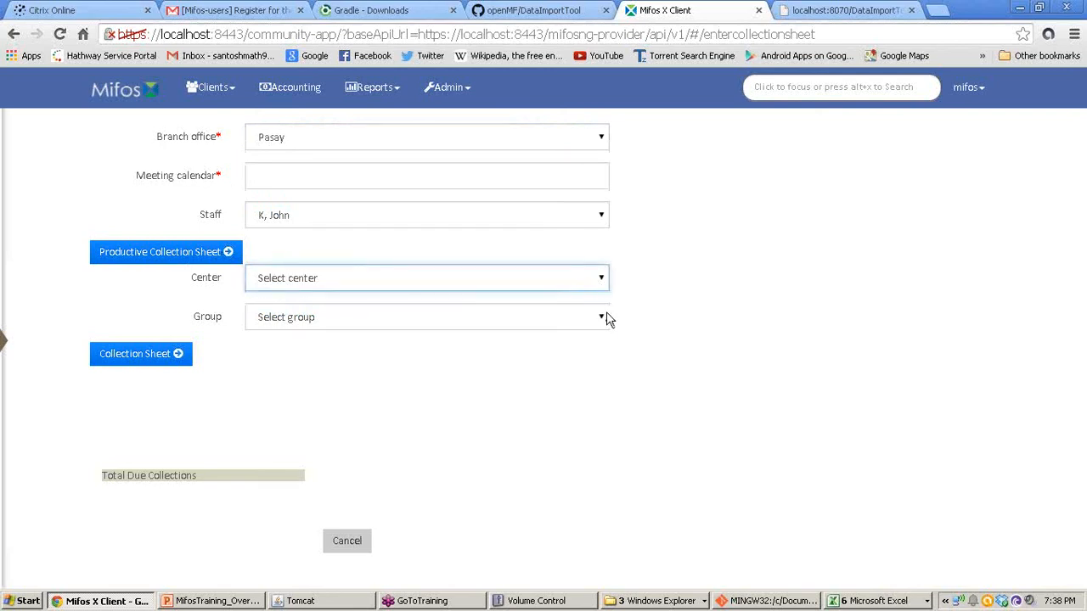
pyautogui.click(603, 320)
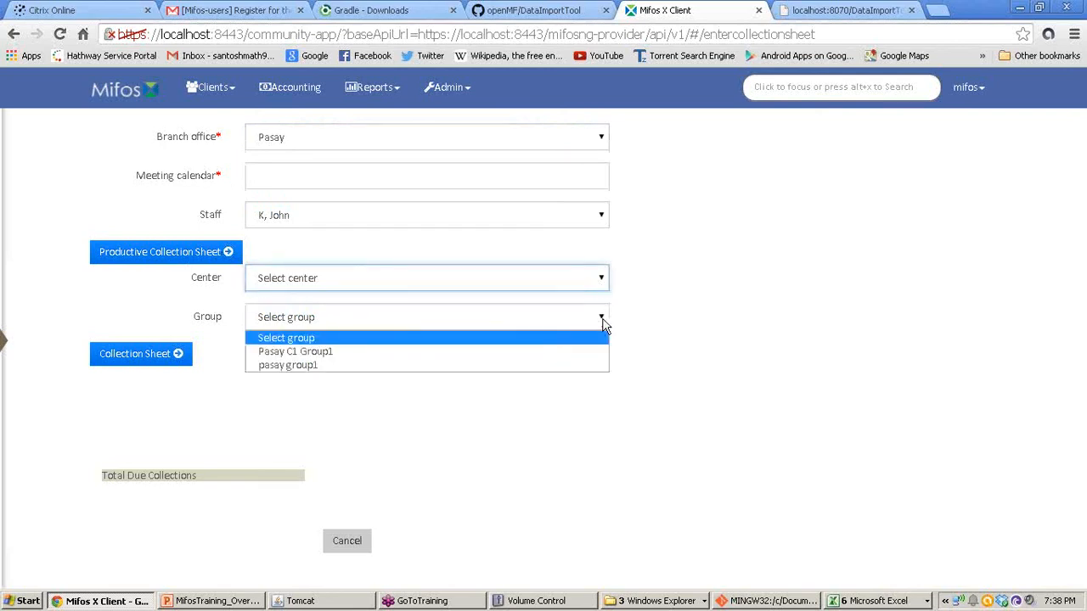
pyautogui.click(406, 351)
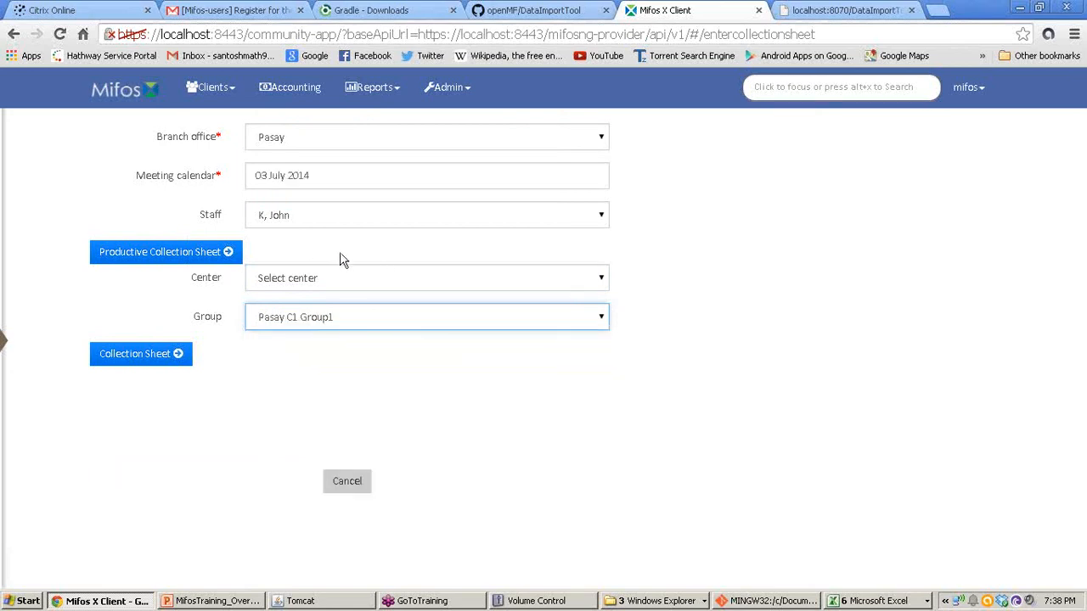
pyautogui.click(601, 280)
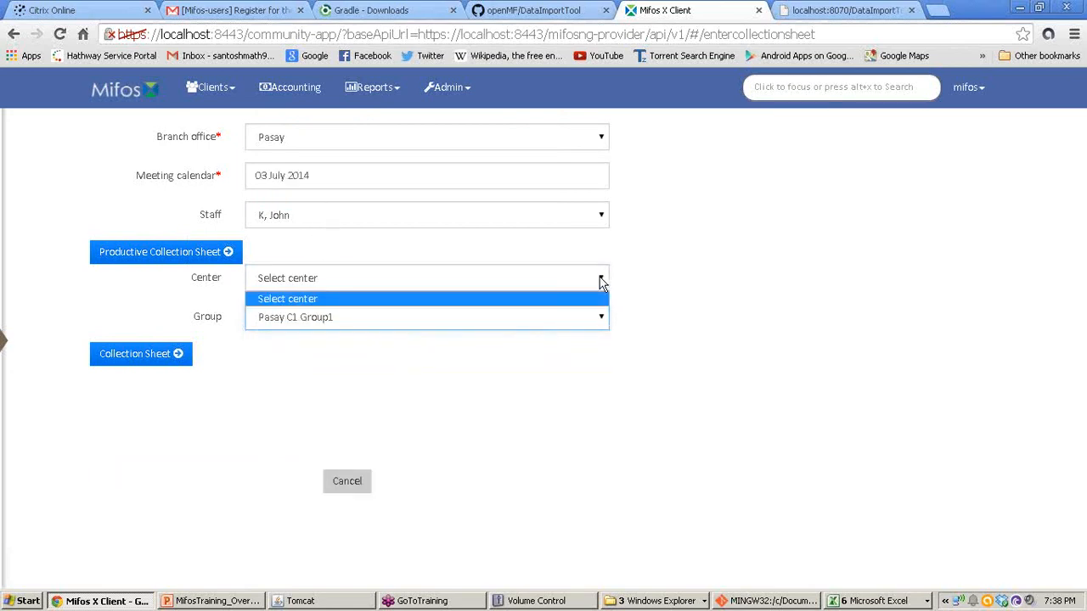
pyautogui.click(601, 281)
pyautogui.click(601, 280)
pyautogui.click(601, 280)
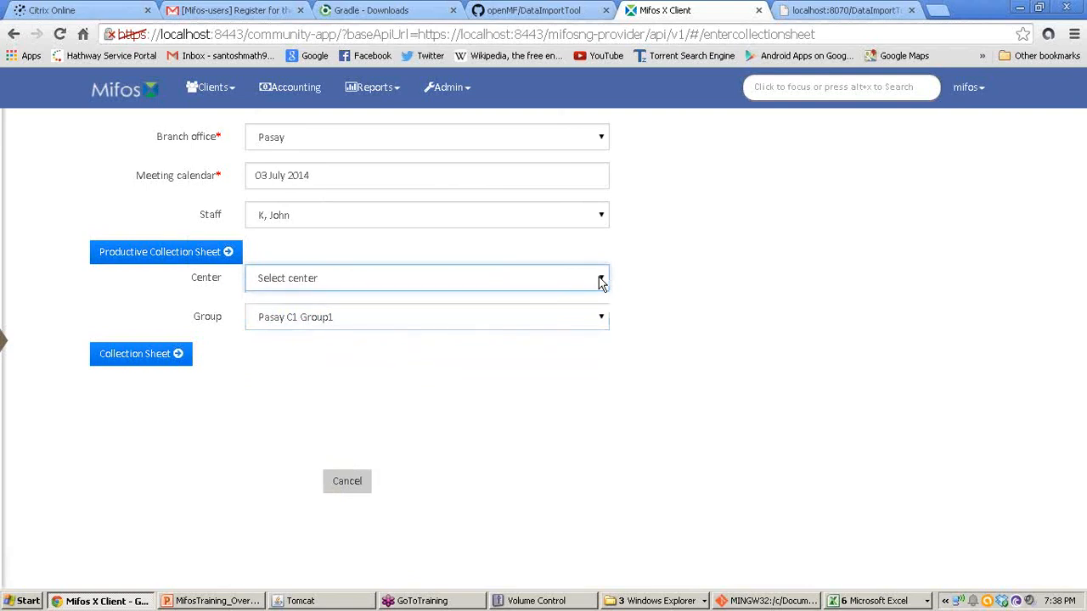
# Step: Generate the collection sheet showing 9450 due on 03 July 2014, then bring up loan.xls
pyautogui.click(154, 357)
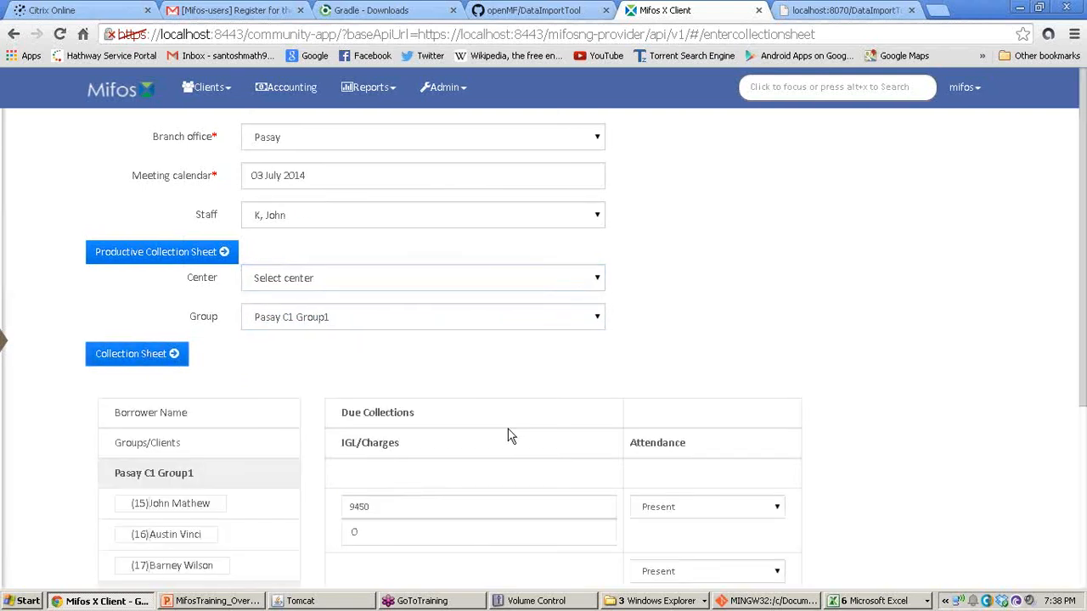
pyautogui.scroll(-1, 508, 435)
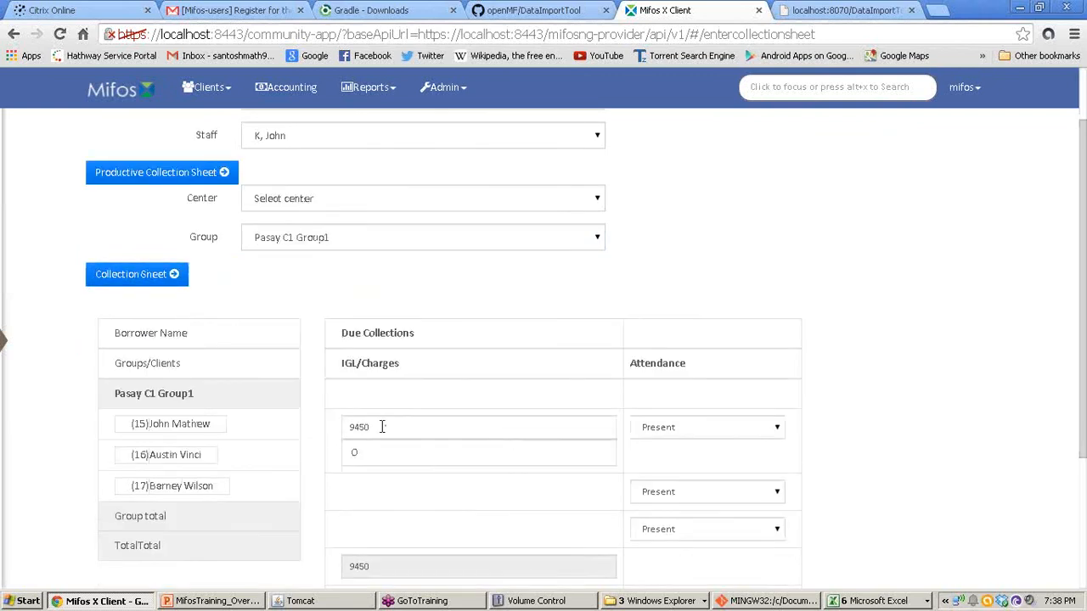
pyautogui.moveTo(381, 427); pyautogui.dragTo(338, 426)
pyautogui.scroll(-1, 477, 454)
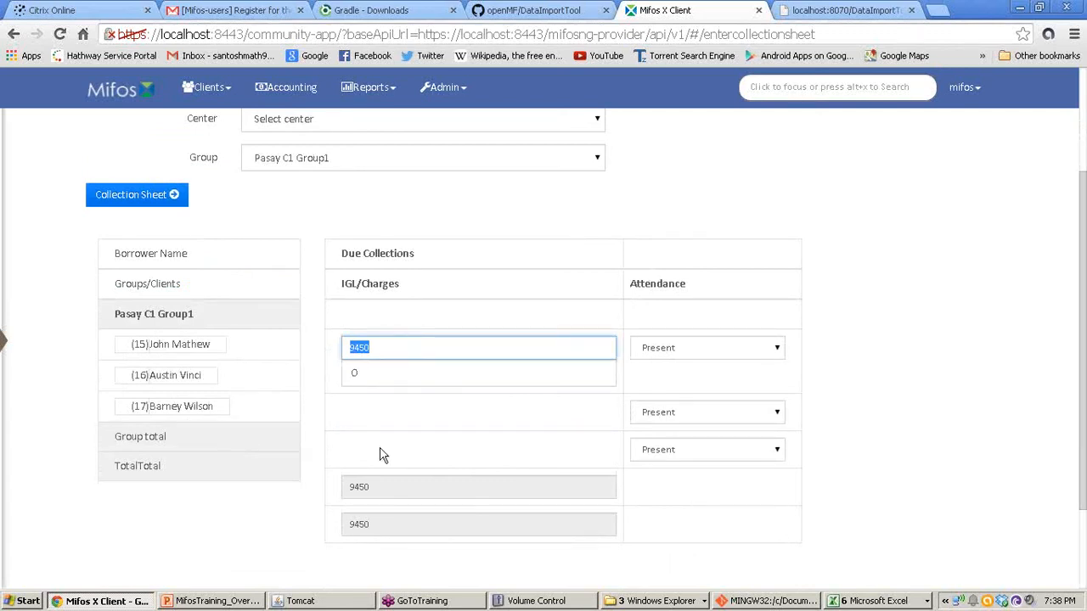
pyautogui.click(359, 489)
pyautogui.scroll(2, 408, 259)
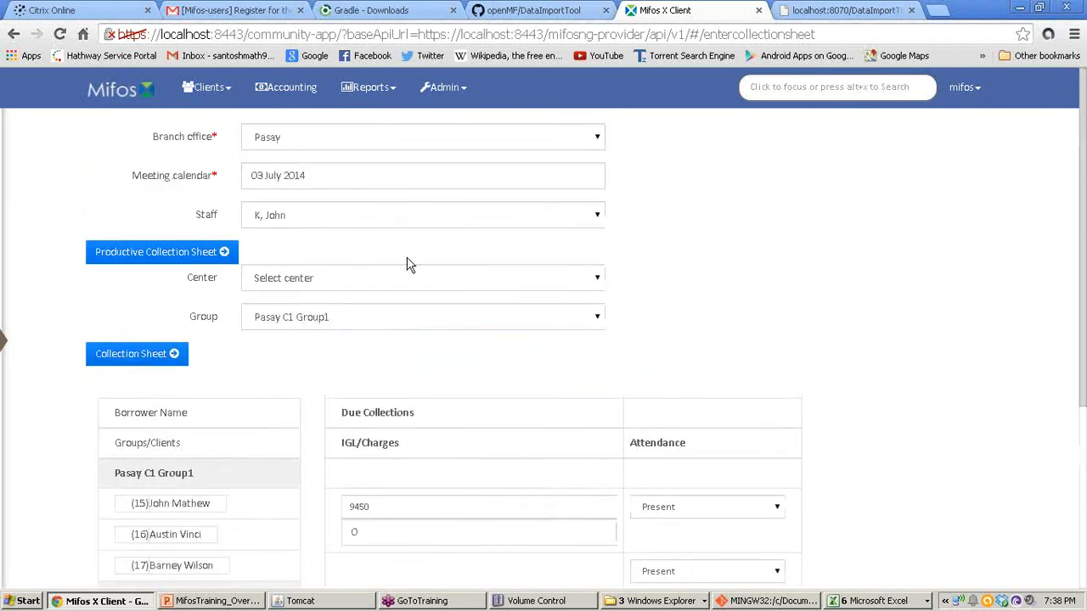
pyautogui.click(318, 174)
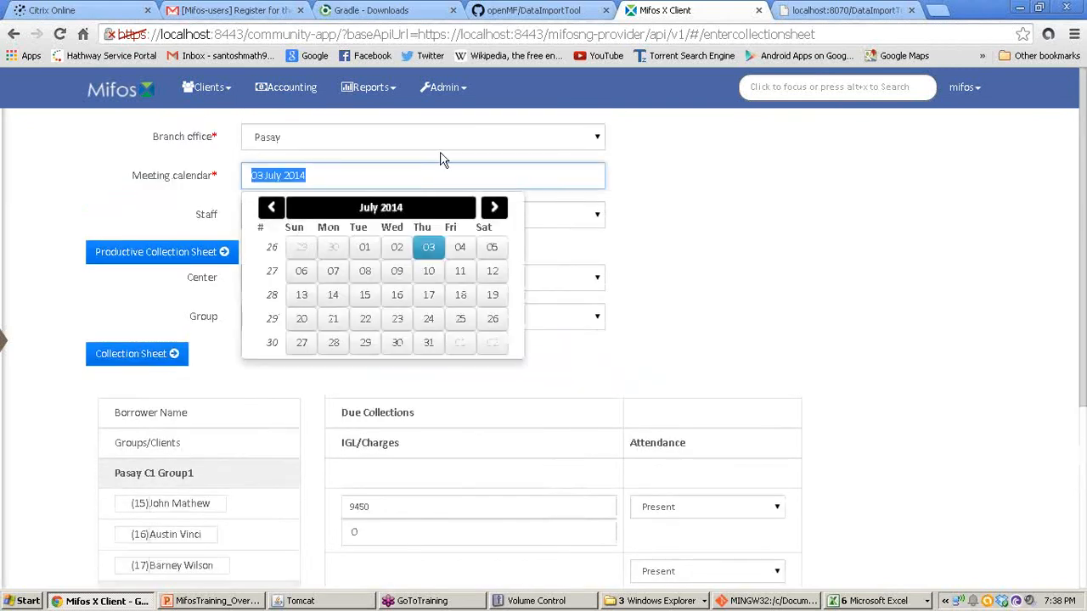
pyautogui.click(866, 602)
pyautogui.click(870, 519)
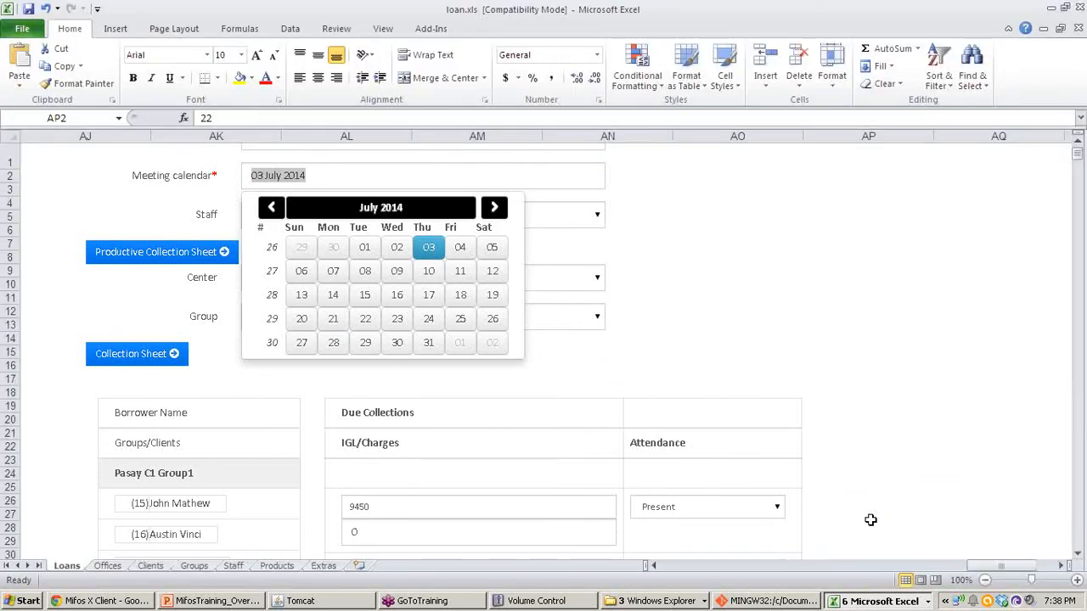
# Step: Set row 3's office to Manila in A3 and loan type to Individual in B3
pyautogui.moveTo(981, 567); pyautogui.dragTo(670, 570)
pyautogui.click(246, 177)
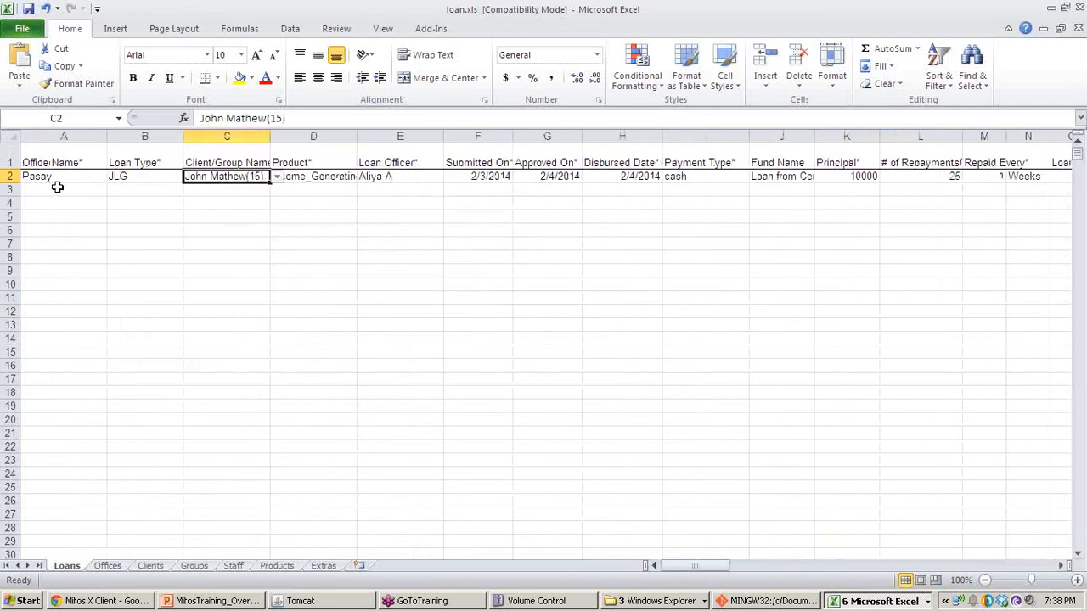
pyautogui.click(55, 187)
pyautogui.click(113, 190)
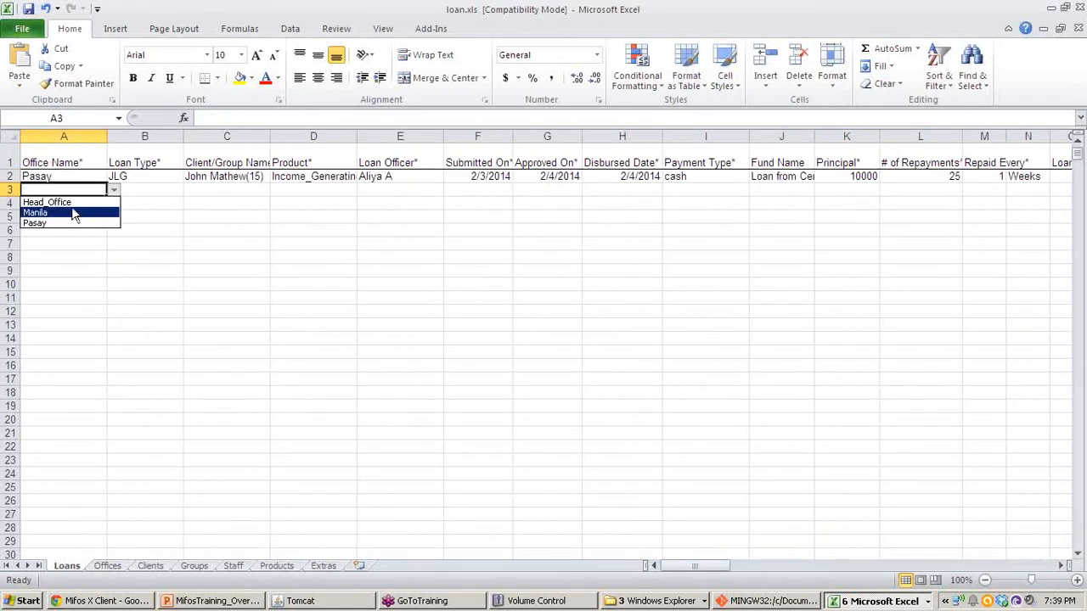
pyautogui.click(38, 222)
pyautogui.click(113, 189)
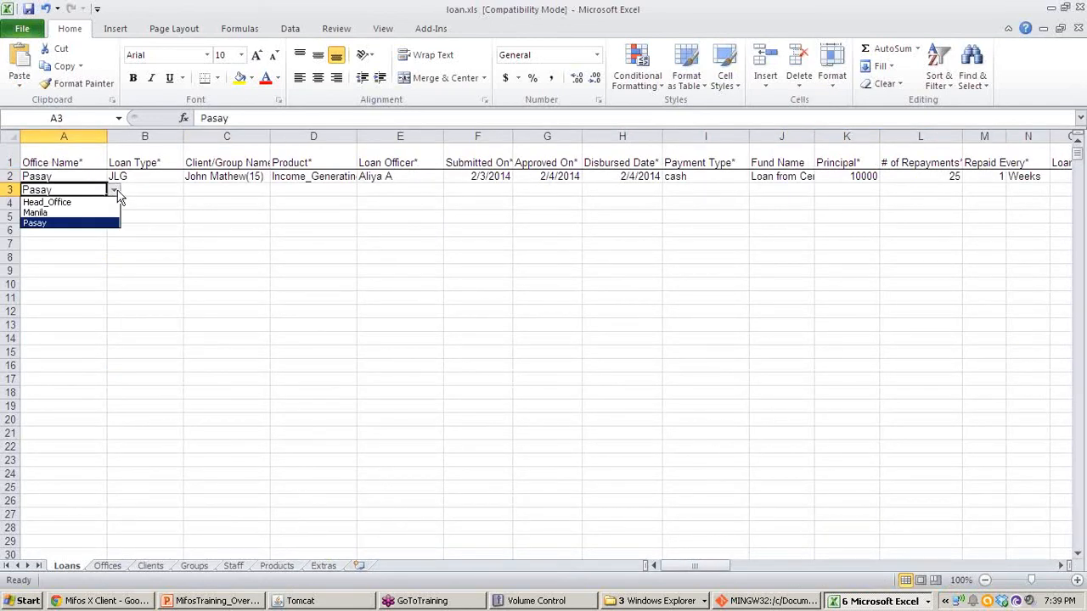
pyautogui.click(77, 213)
pyautogui.click(129, 189)
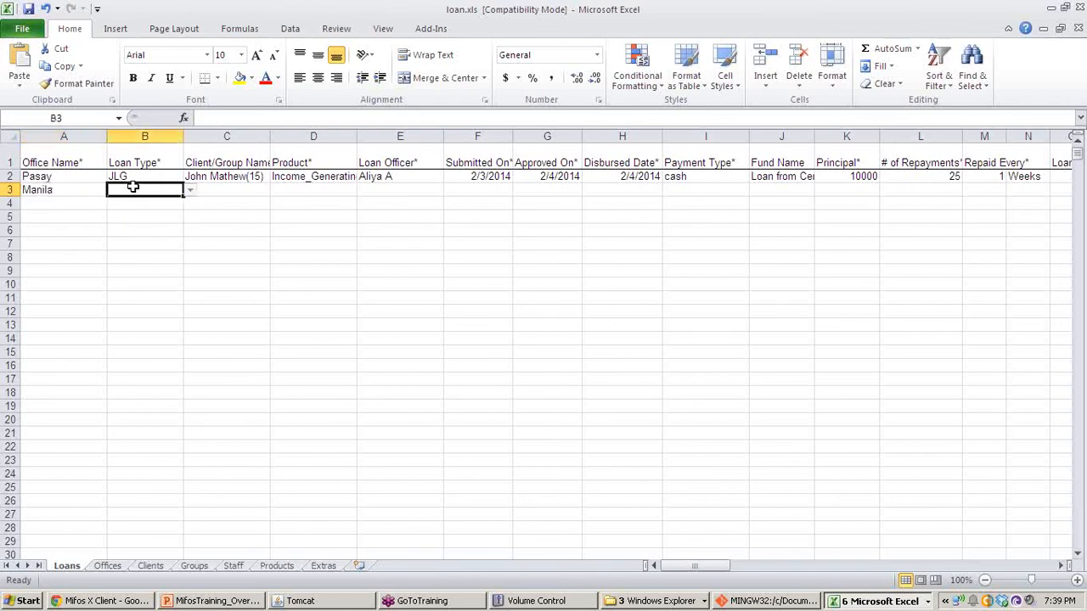
pyautogui.click(189, 193)
pyautogui.click(163, 203)
# Step: Choose the client with id 5 in C3 and Income_Generating_Loan as product in D3
pyautogui.click(226, 190)
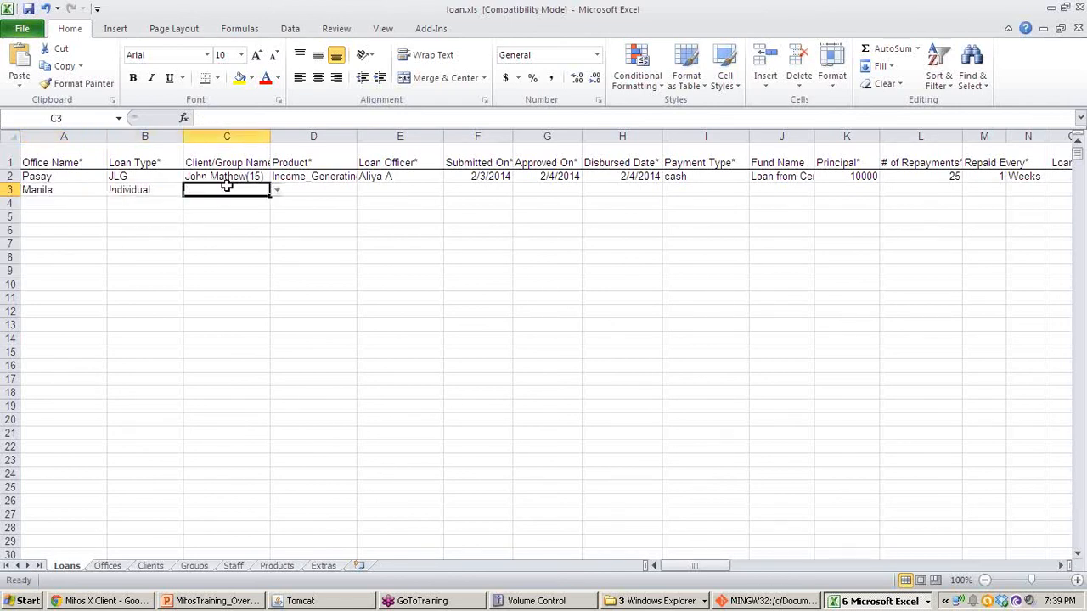
pyautogui.click(277, 190)
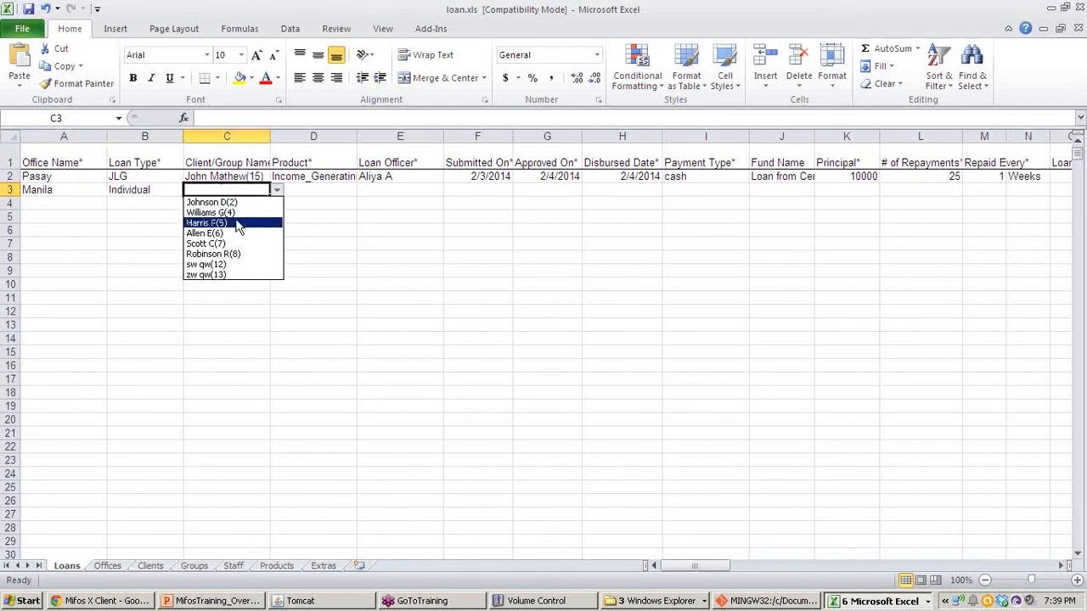
pyautogui.click(234, 224)
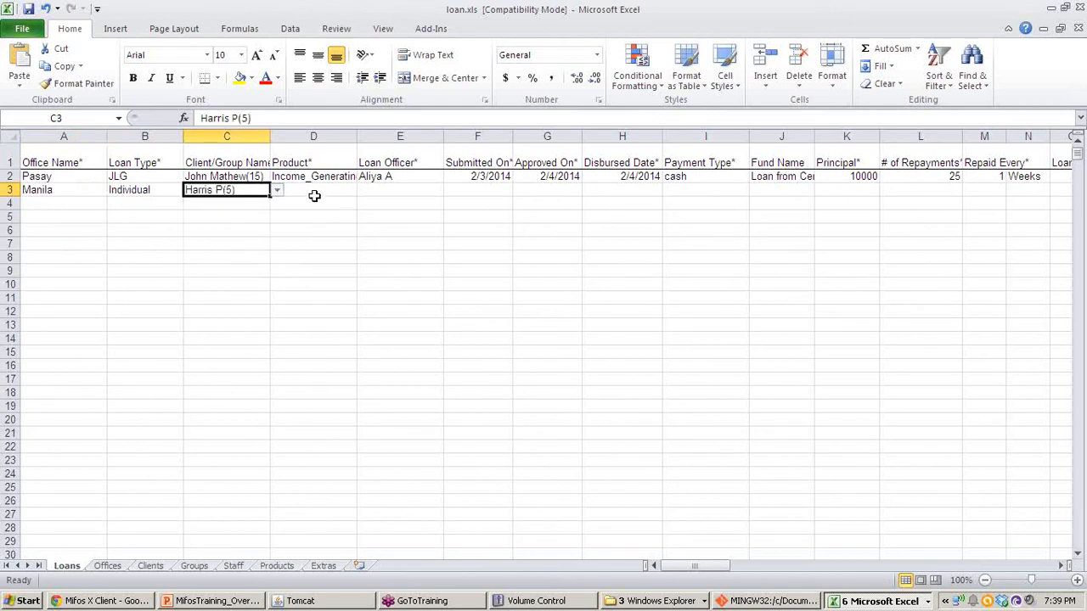
pyautogui.click(316, 192)
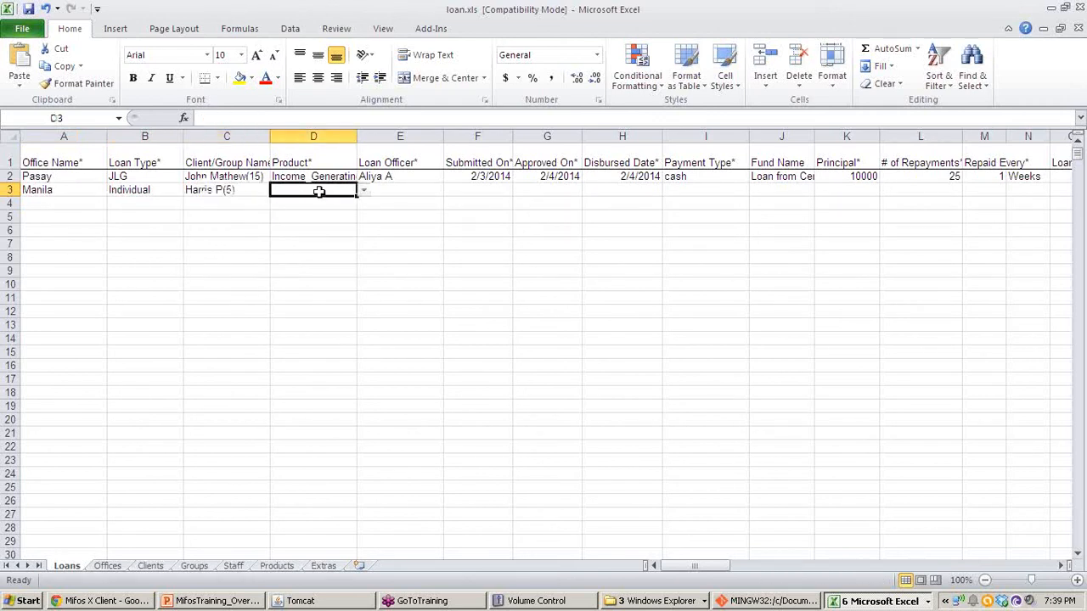
pyautogui.click(871, 197)
pyautogui.click(933, 190)
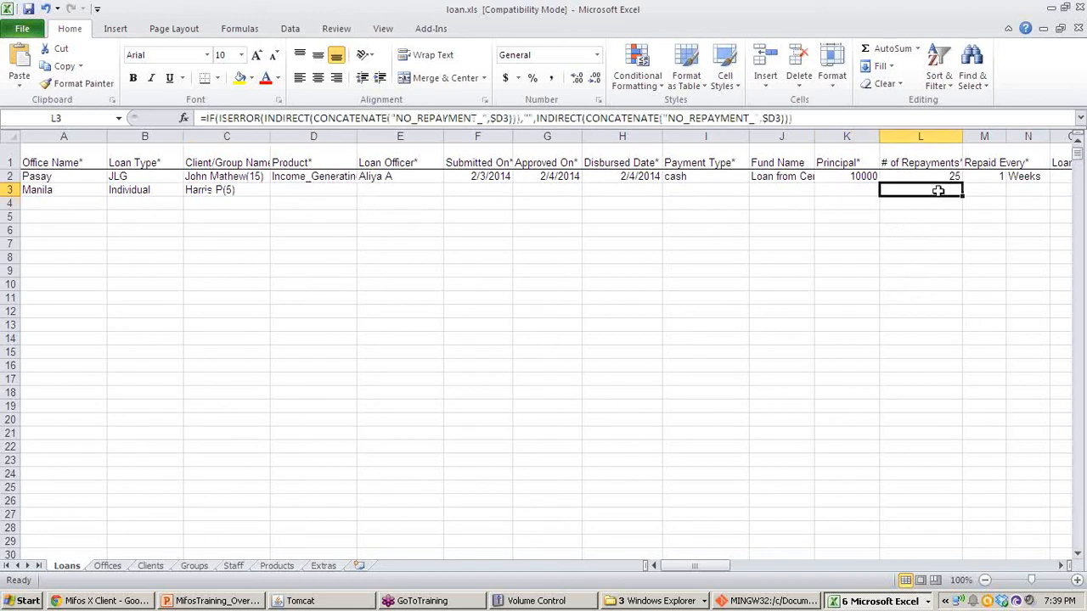
pyautogui.click(330, 191)
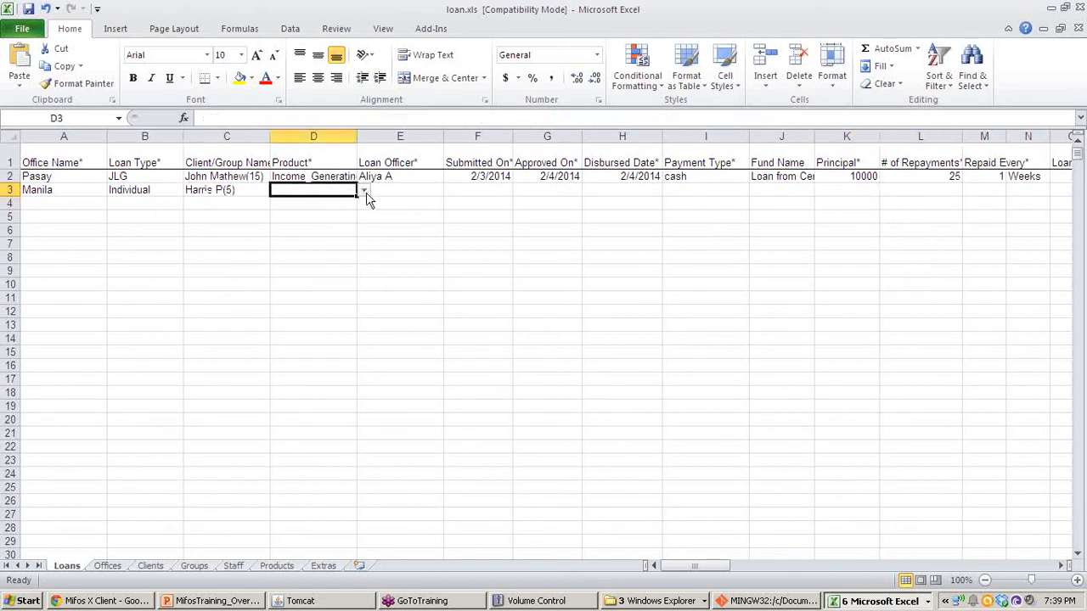
pyautogui.click(364, 191)
pyautogui.click(359, 205)
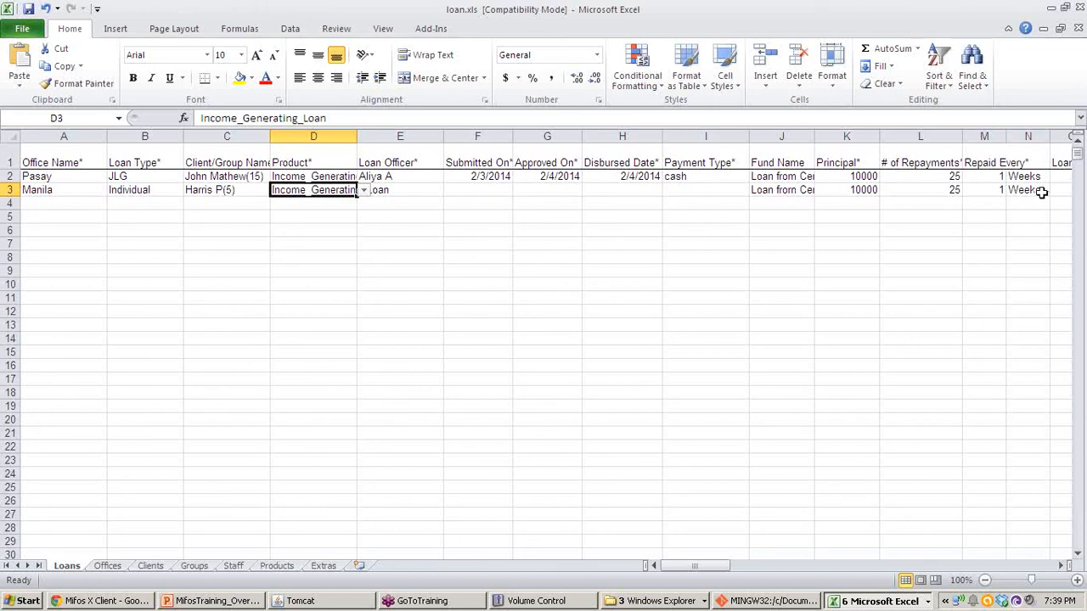
# Step: Look over row 3's date and payment type cells, then minimize Excel
pyautogui.click(489, 190)
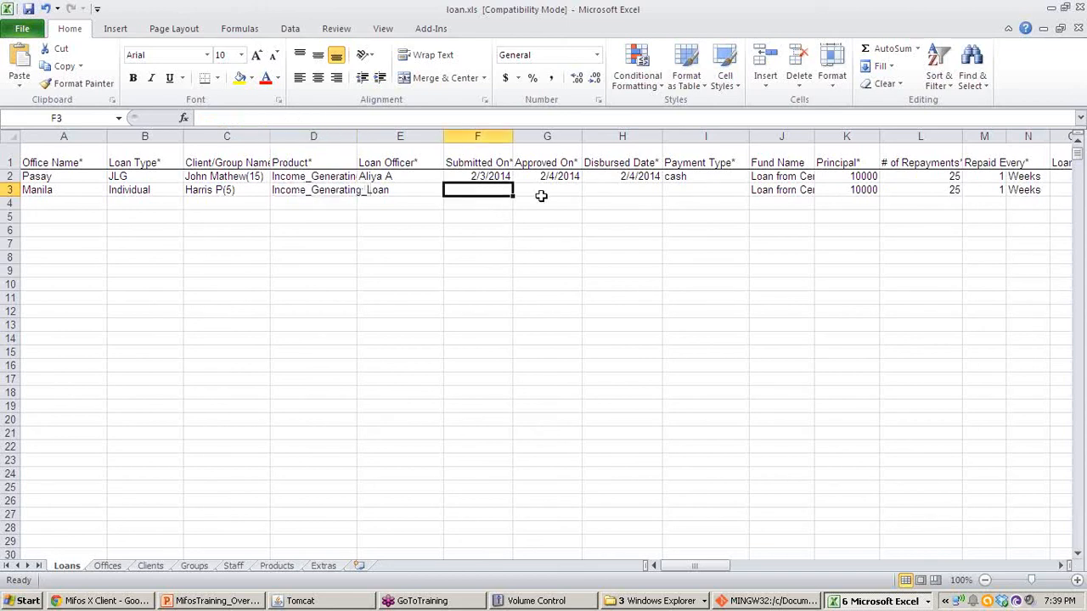
pyautogui.click(548, 192)
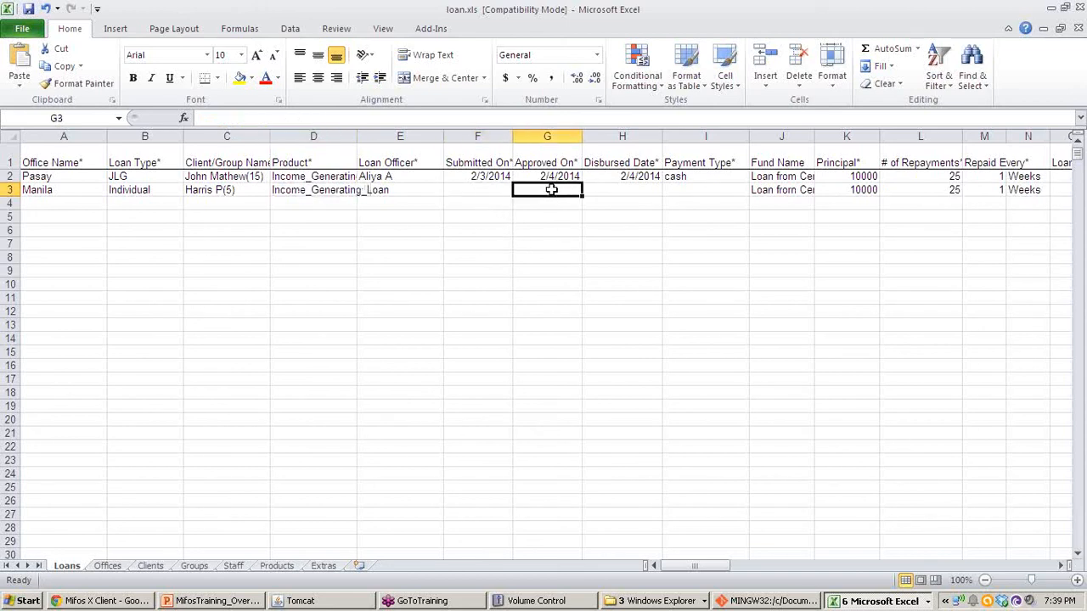
pyautogui.click(634, 197)
pyautogui.click(735, 190)
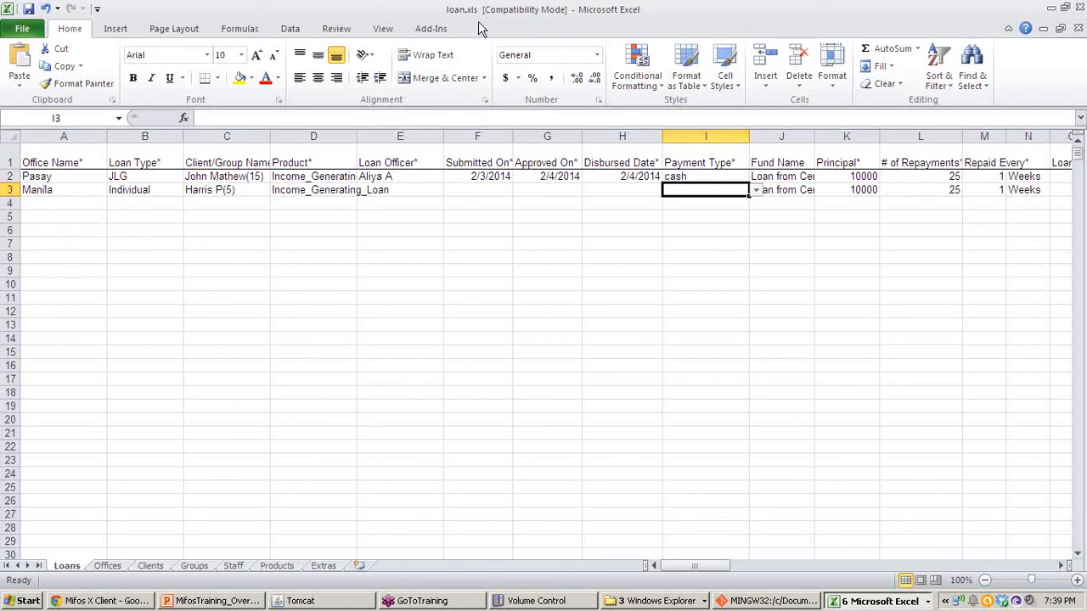
pyautogui.click(1050, 8)
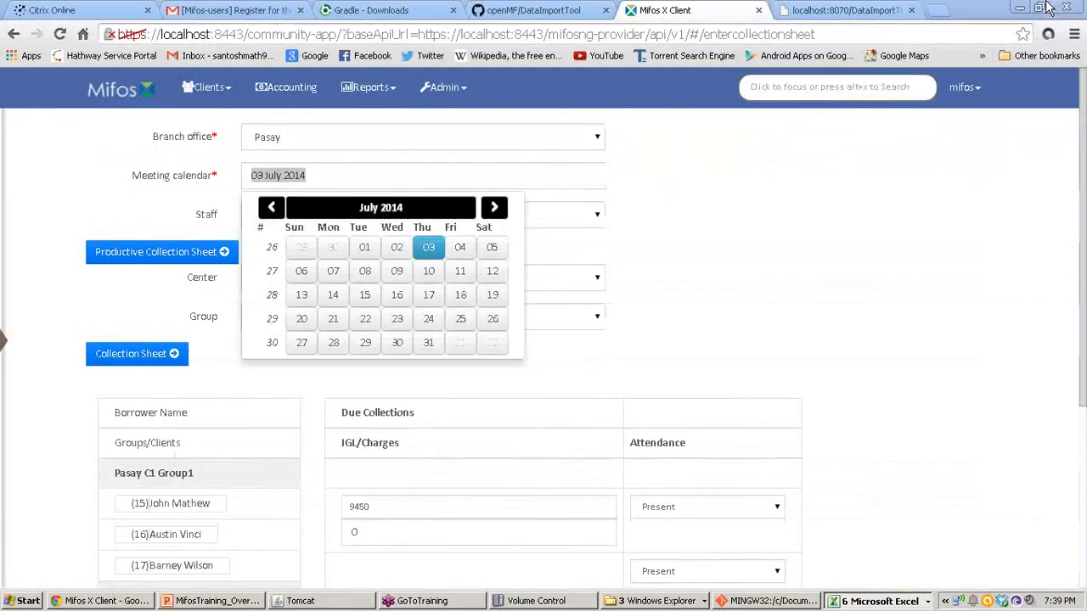
# Step: Scroll to Step 7 and start downloading the Loan Repayment History template
pyautogui.click(844, 9)
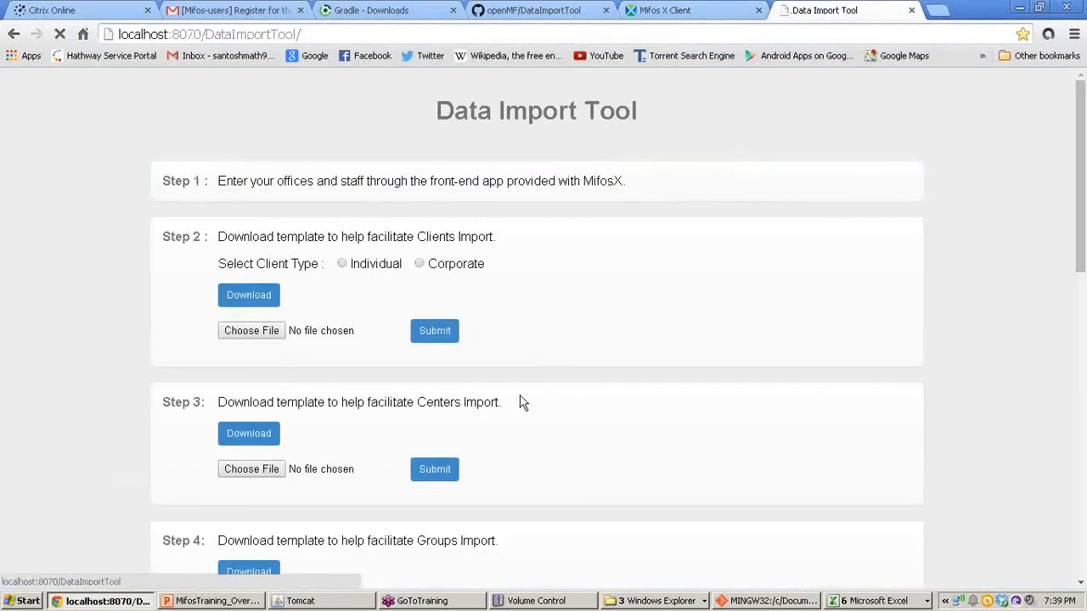
pyautogui.scroll(-4, 522, 403)
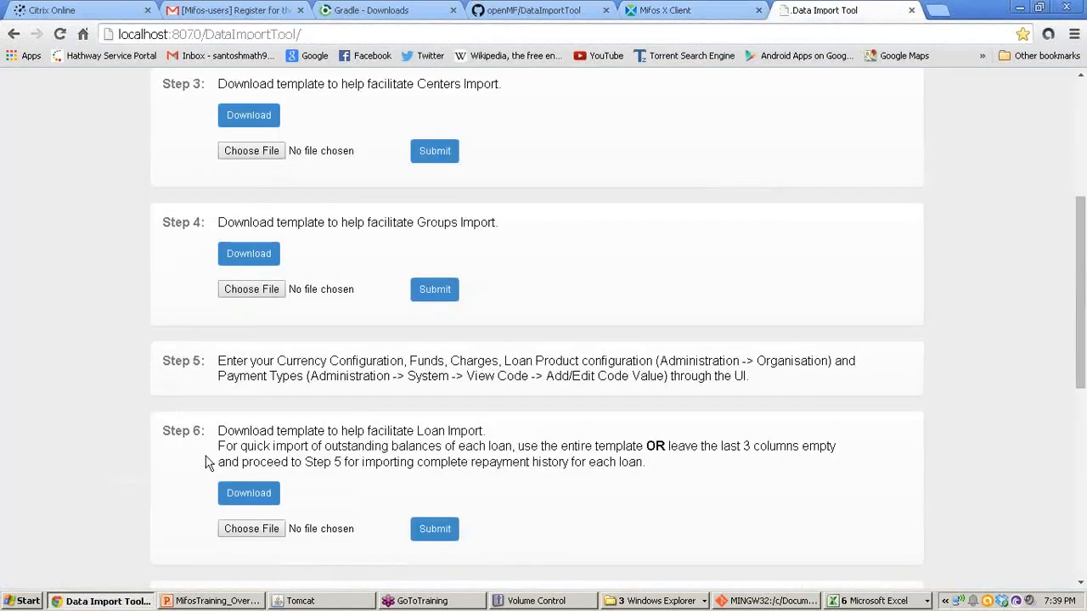
pyautogui.moveTo(205, 462); pyautogui.dragTo(162, 430)
pyautogui.scroll(-2, 290, 430)
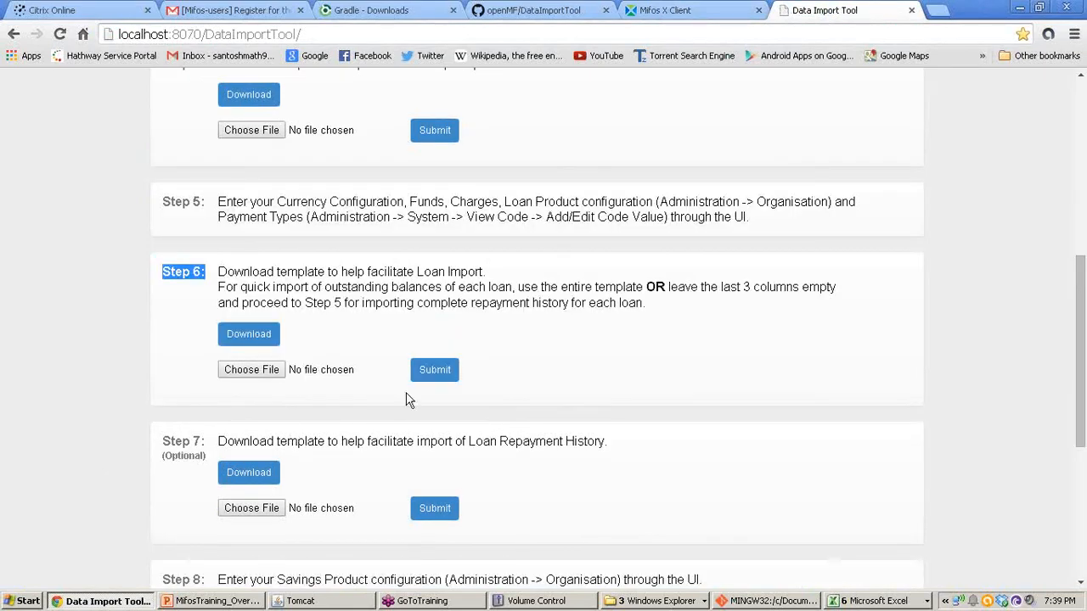
pyautogui.scroll(-1, 407, 400)
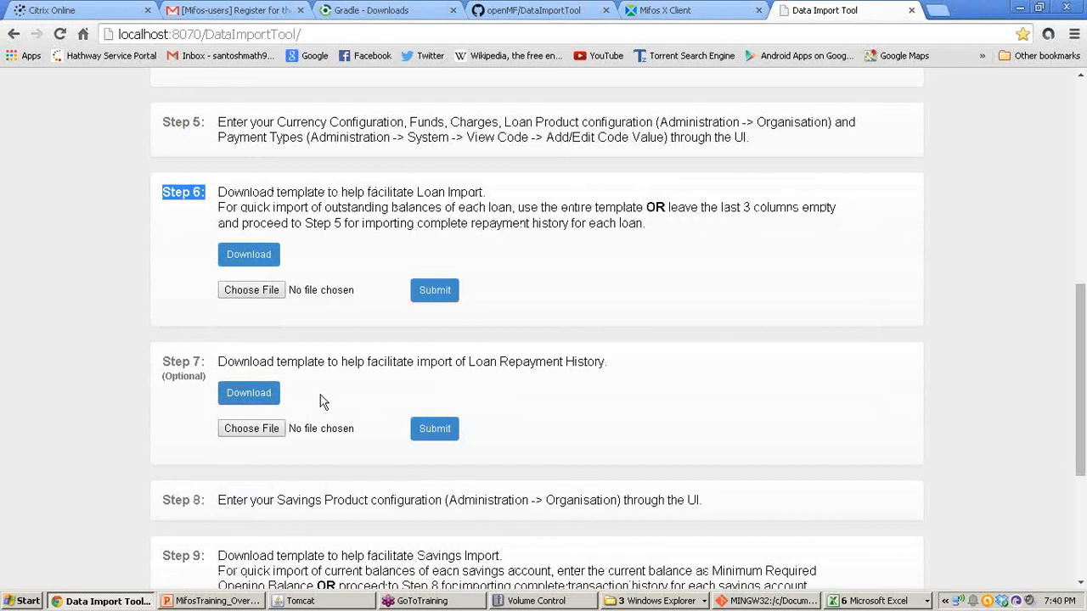
pyautogui.click(465, 362)
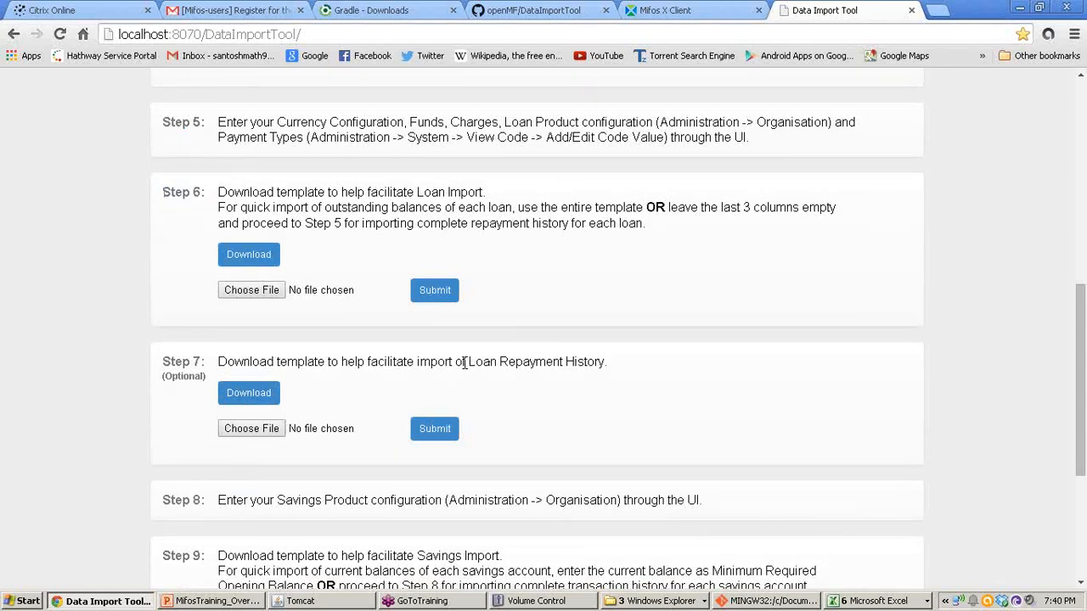
pyautogui.moveTo(464, 361); pyautogui.dragTo(608, 363)
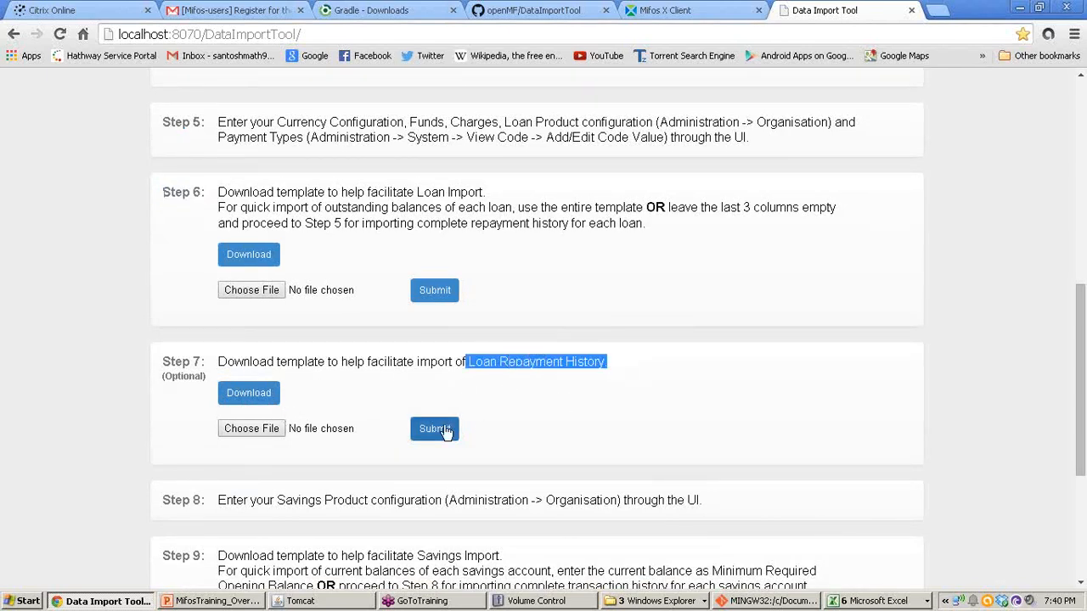
pyautogui.click(259, 399)
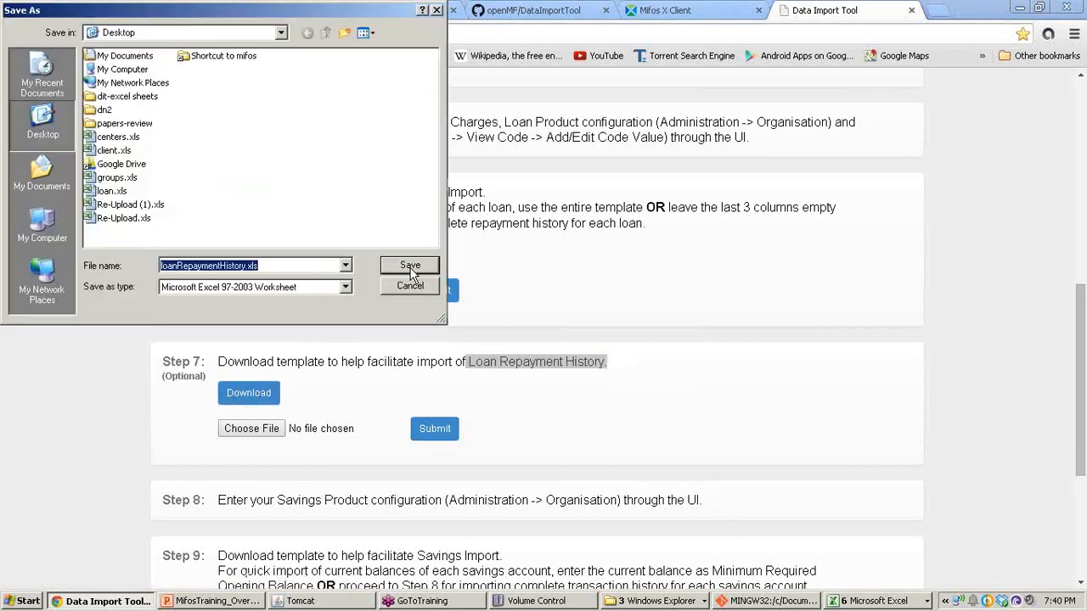
# Step: Save loanRepaymentHistory.xls, enable editing, and set row 2 to Pasay office and client id 15
pyautogui.click(410, 265)
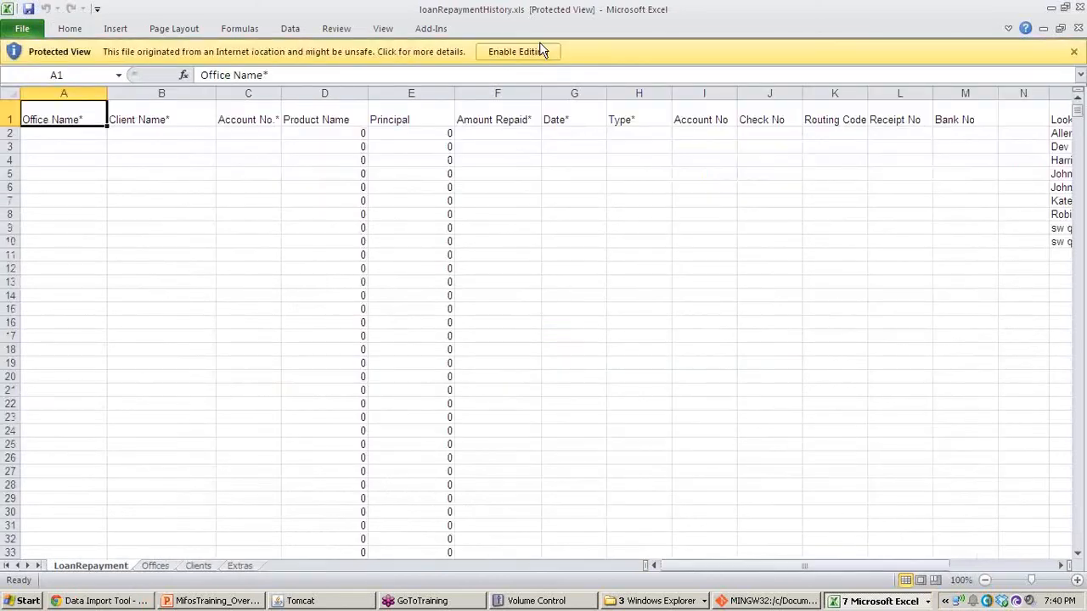
pyautogui.click(539, 43)
pyautogui.click(51, 176)
pyautogui.click(113, 177)
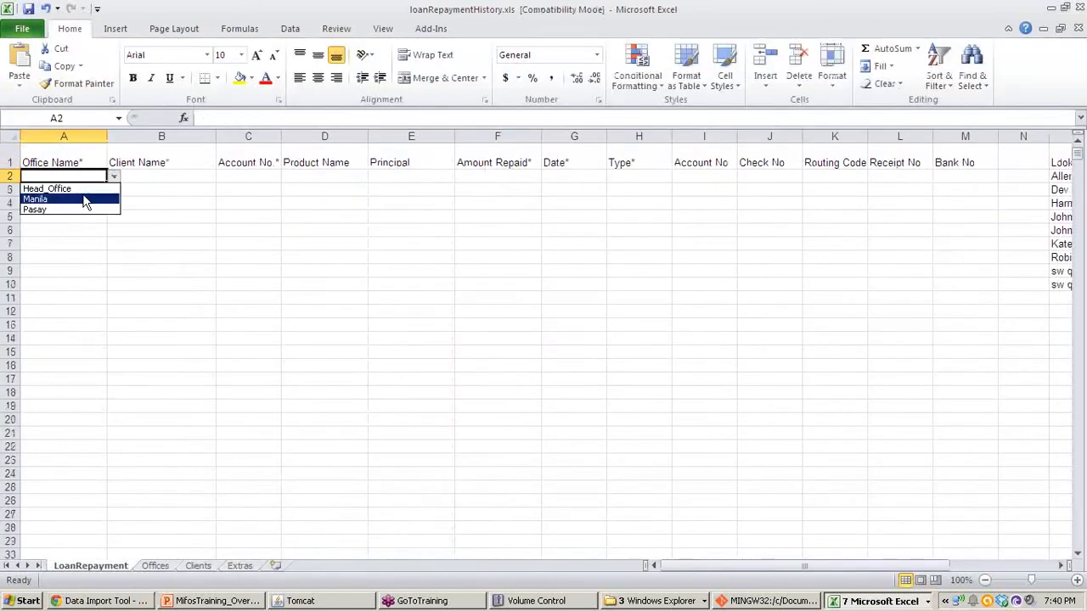
pyautogui.click(74, 203)
pyautogui.click(167, 183)
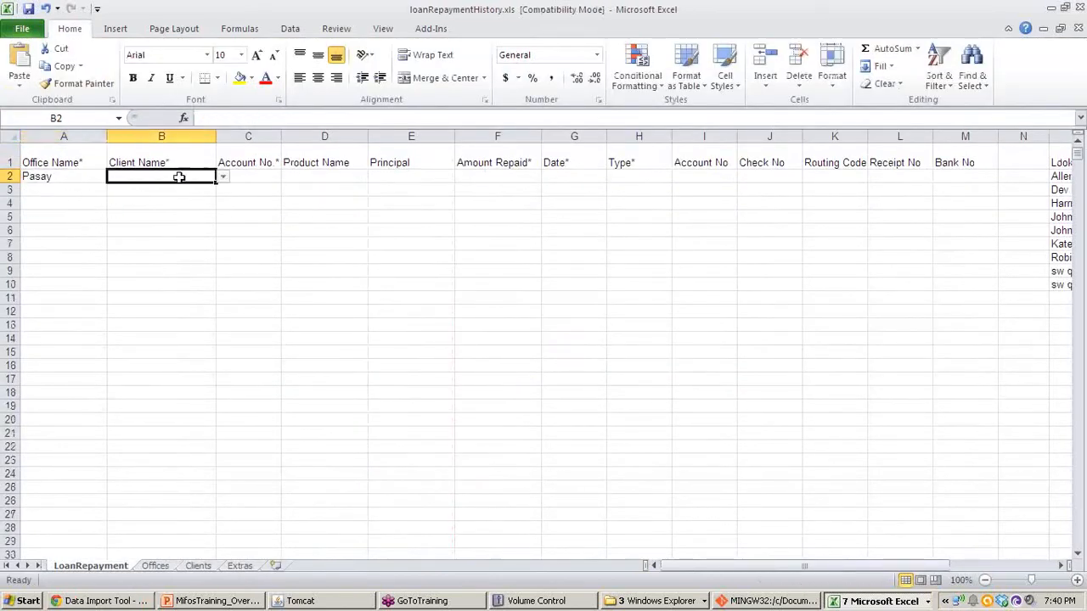
pyautogui.click(222, 177)
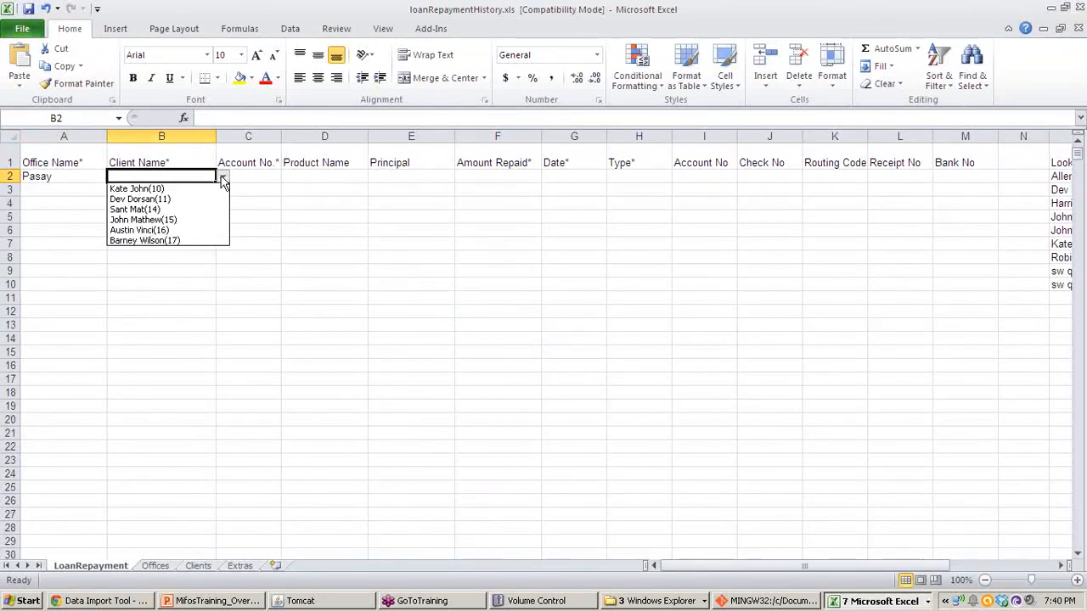
pyautogui.click(194, 221)
# Step: Set loan account number 12 in C2 and enter 1000 as the amount repaid
pyautogui.click(272, 176)
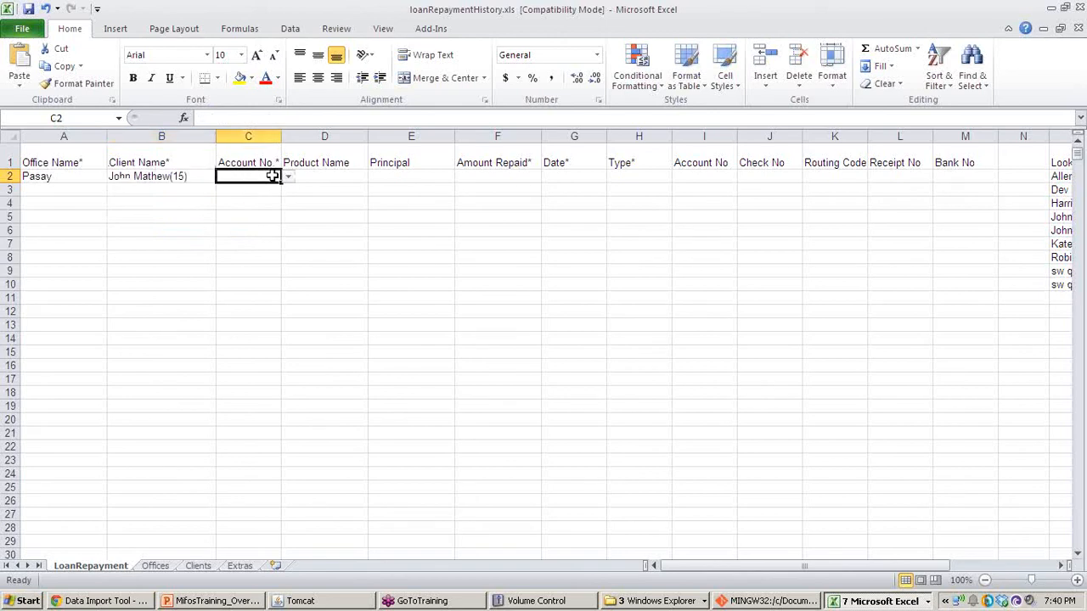
pyautogui.click(287, 177)
pyautogui.click(255, 190)
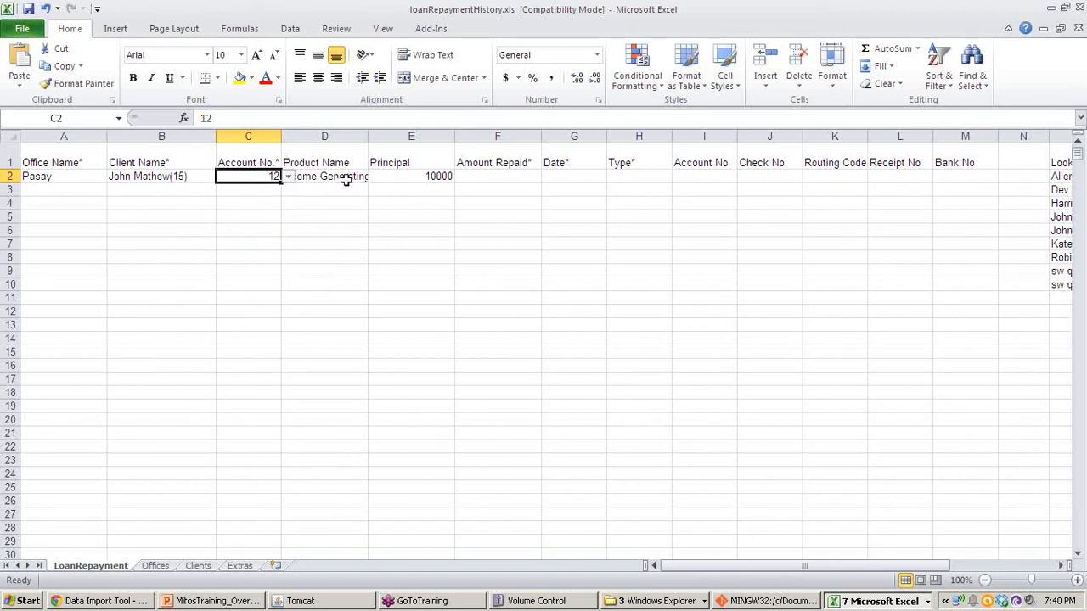
pyautogui.click(346, 180)
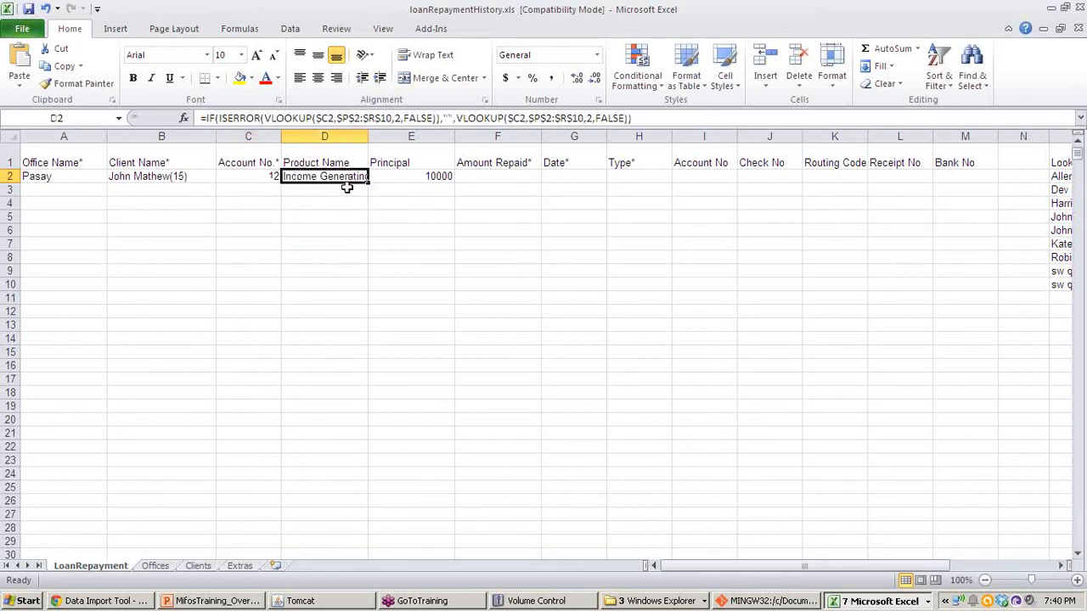
pyautogui.click(191, 182)
pyautogui.click(348, 177)
pyautogui.doubleClick(511, 175)
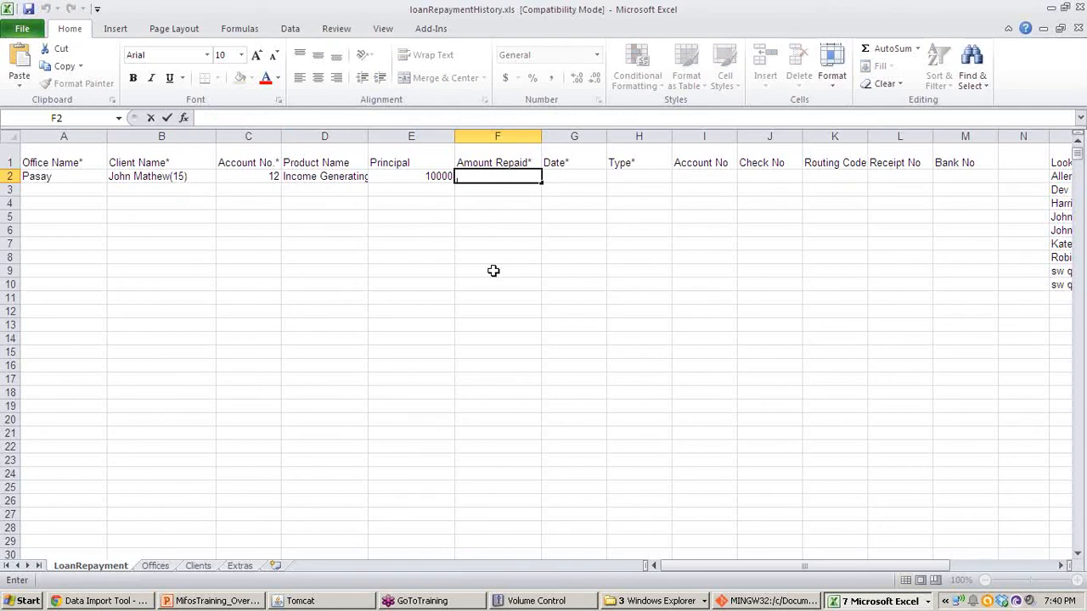
pyautogui.write('1000')
pyautogui.click(576, 178)
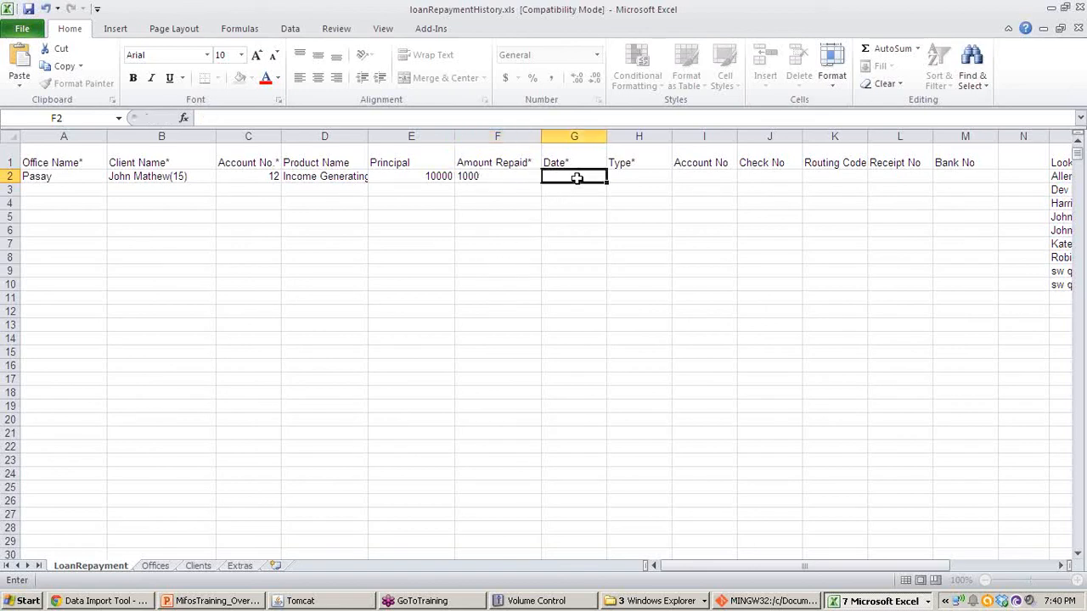
# Step: Enter repayment date 3/5/2014 and payment type cash, then review the optional columns
pyautogui.doubleClick(585, 176)
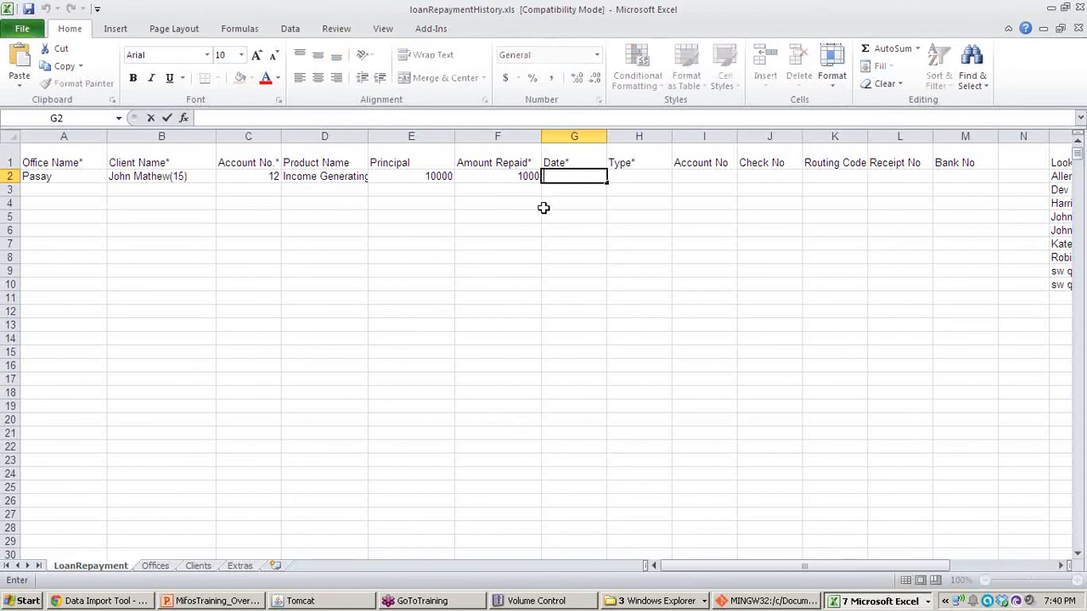
pyautogui.write('3/5/20')
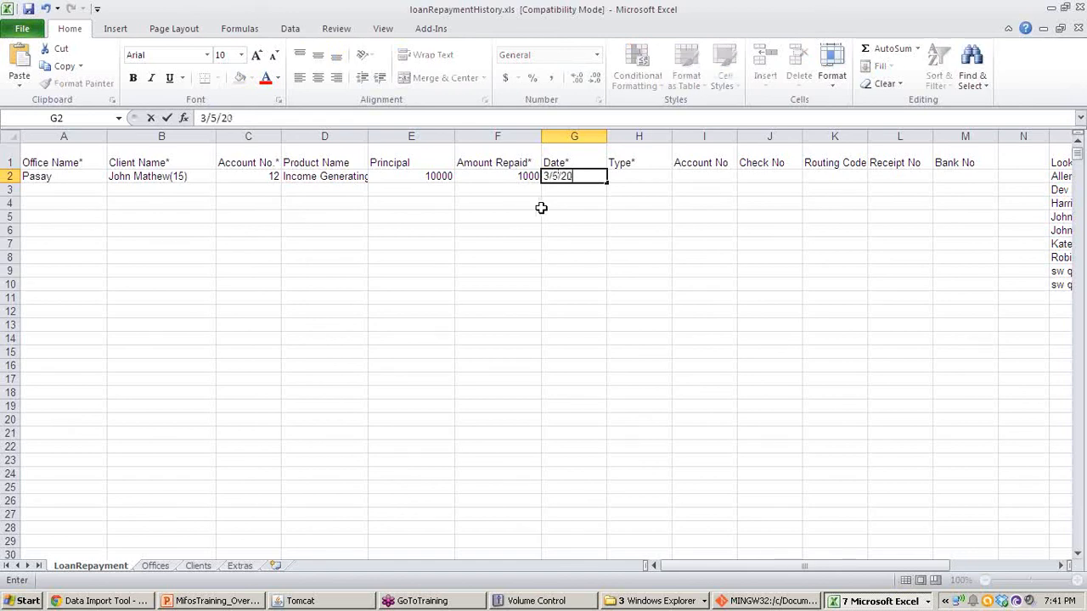
pyautogui.write('14')
pyautogui.click(657, 180)
pyautogui.click(677, 177)
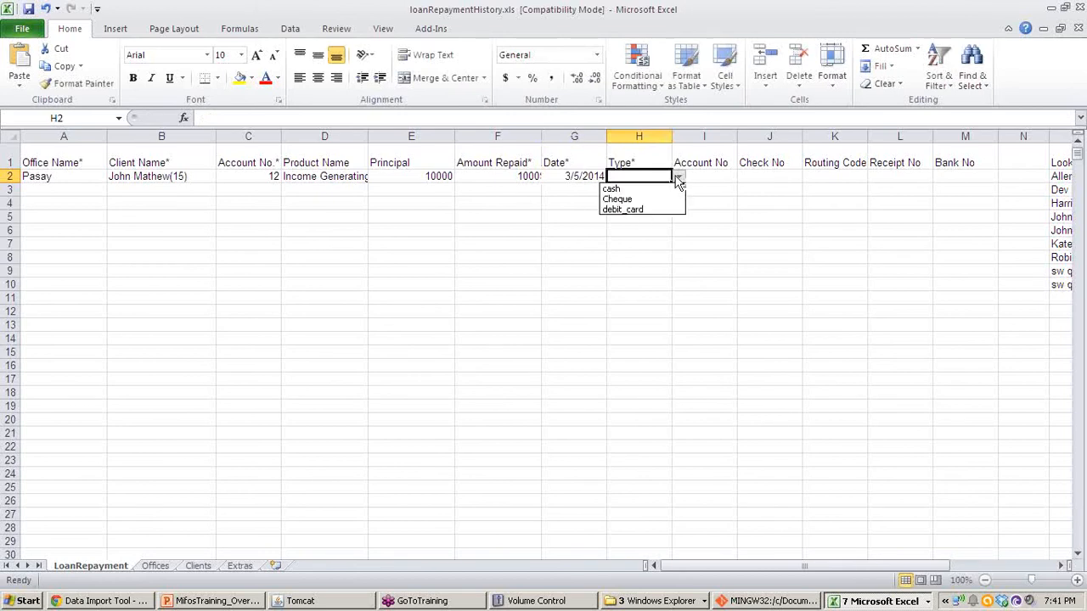
pyautogui.click(650, 189)
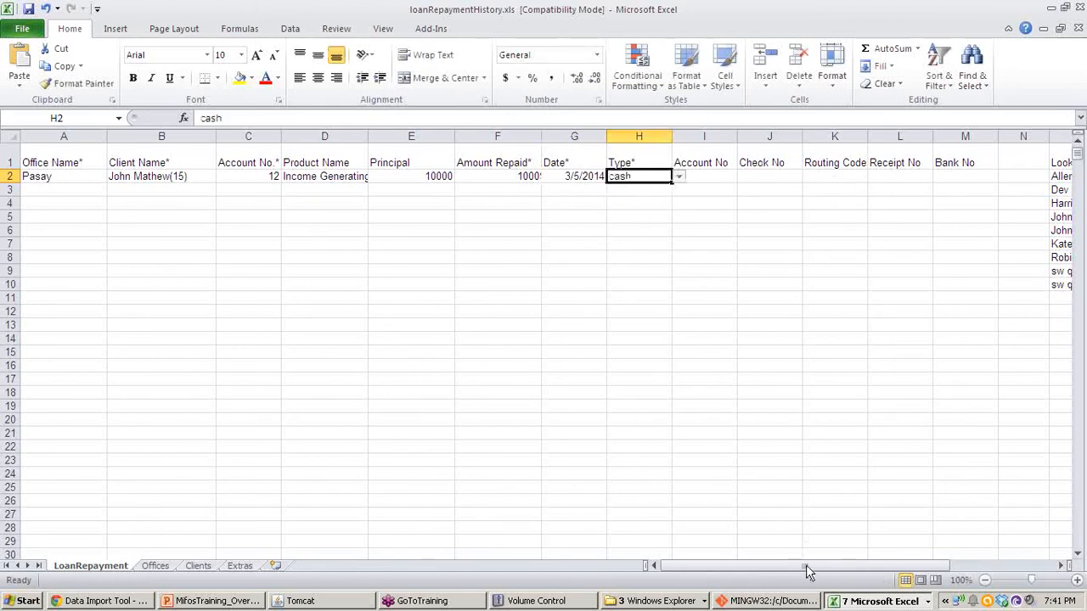
pyautogui.moveTo(806, 565); pyautogui.dragTo(851, 565)
pyautogui.click(577, 178)
pyautogui.click(706, 179)
pyautogui.click(780, 185)
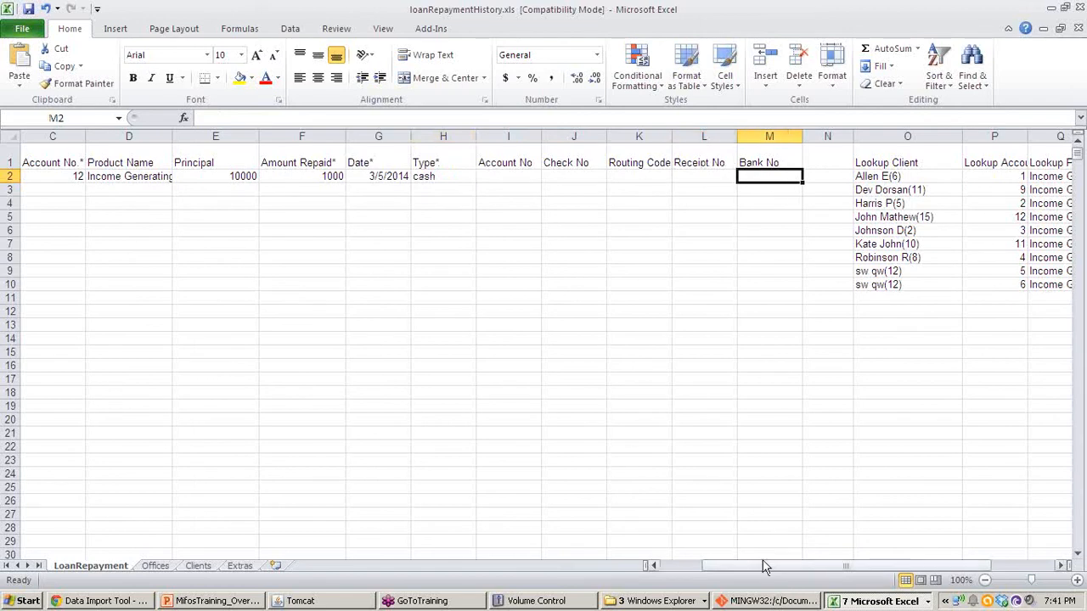
pyautogui.moveTo(761, 569); pyautogui.dragTo(720, 567)
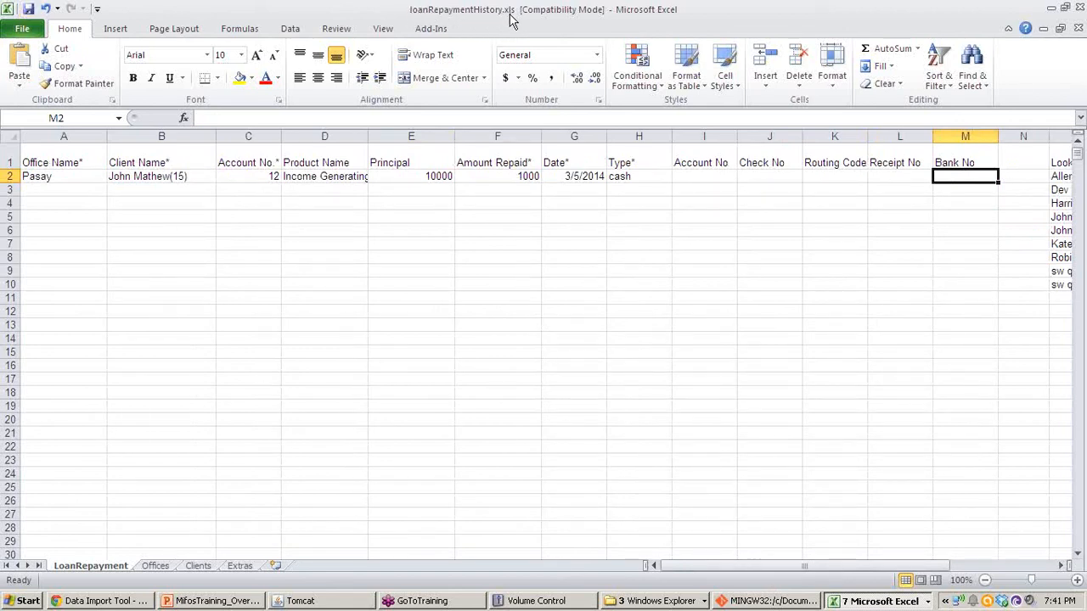
# Step: Open Step 7's file picker and glance over the repayment workbook in Excel
pyautogui.click(151, 600)
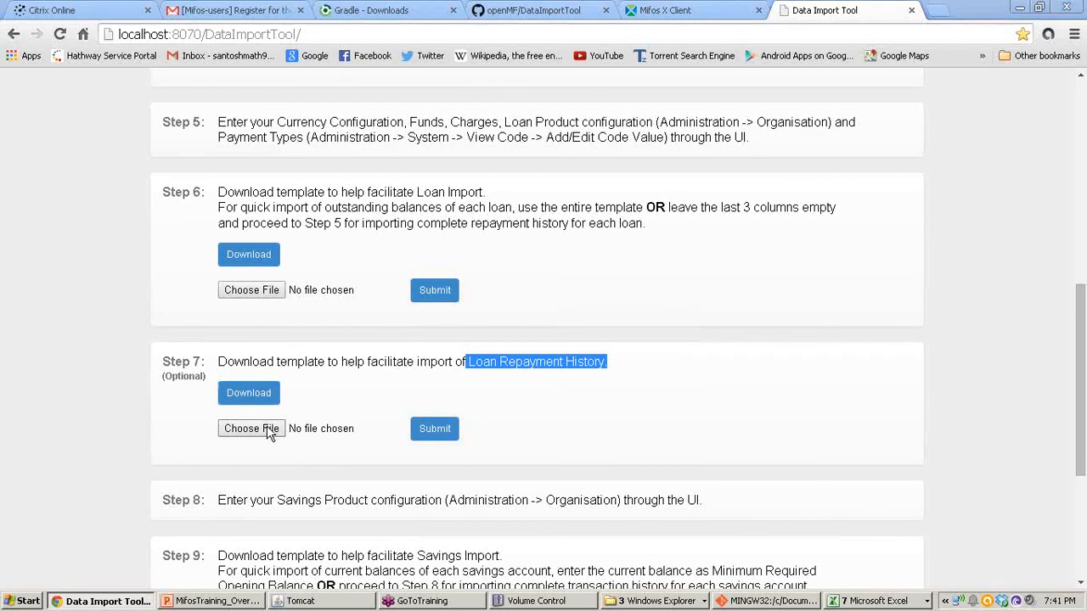
pyautogui.click(268, 429)
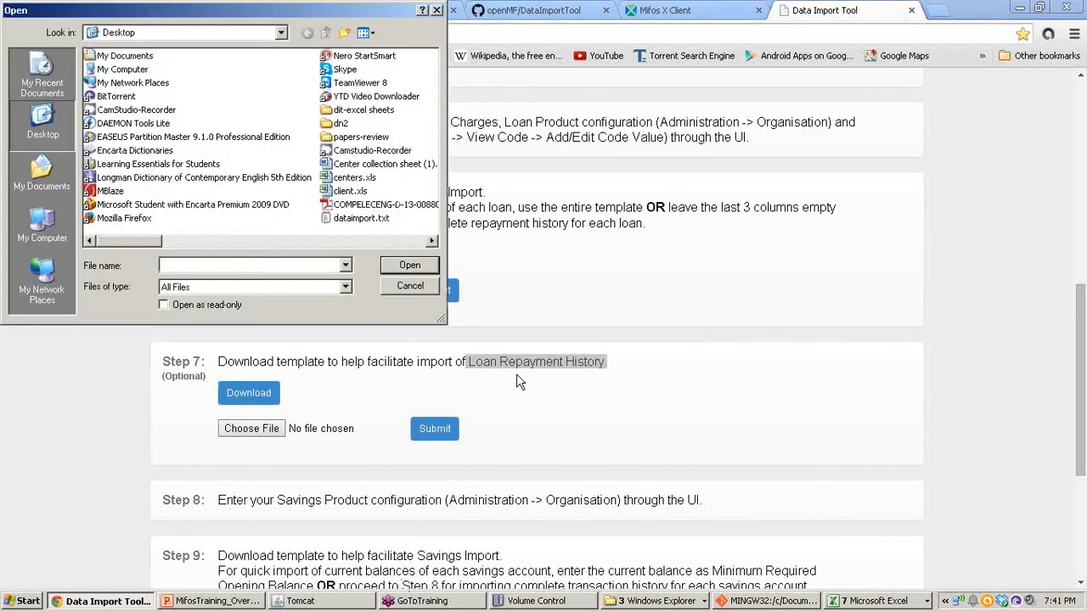
pyautogui.click(873, 603)
pyautogui.click(887, 488)
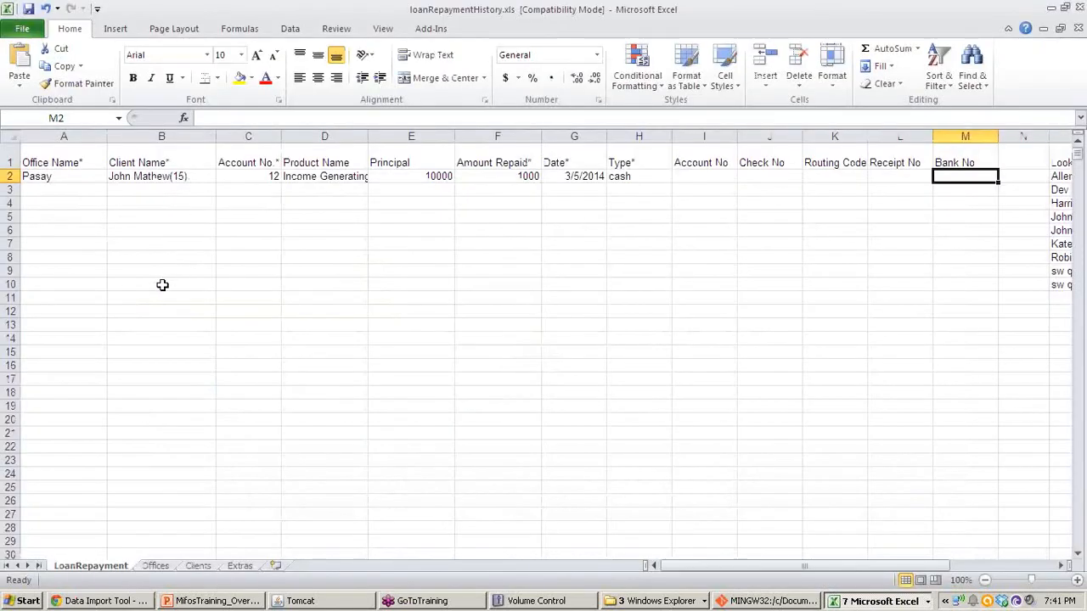
pyautogui.click(178, 338)
pyautogui.click(177, 380)
pyautogui.click(165, 189)
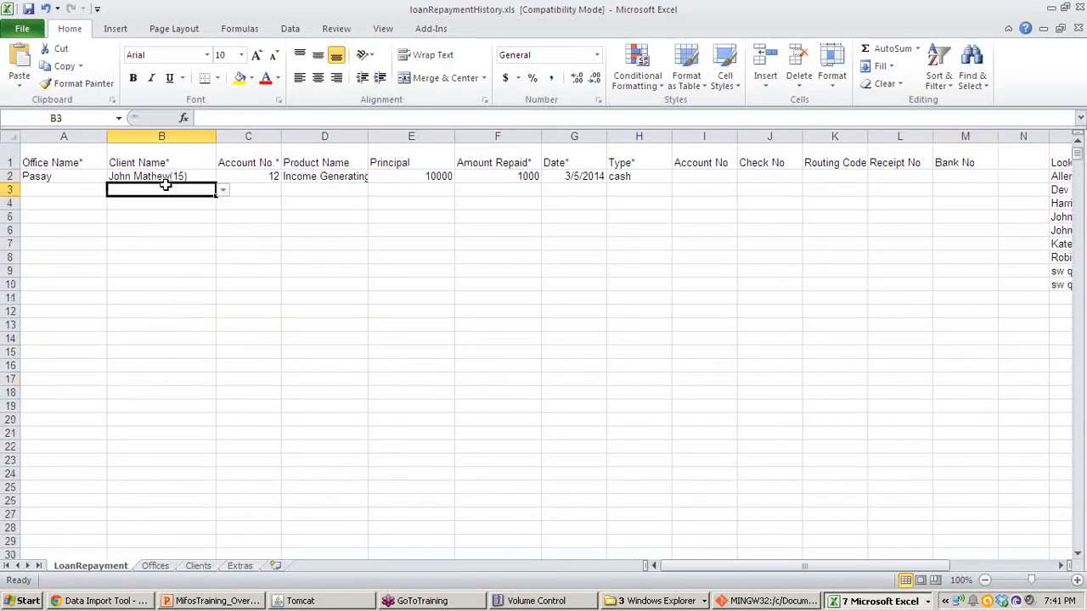
pyautogui.click(62, 192)
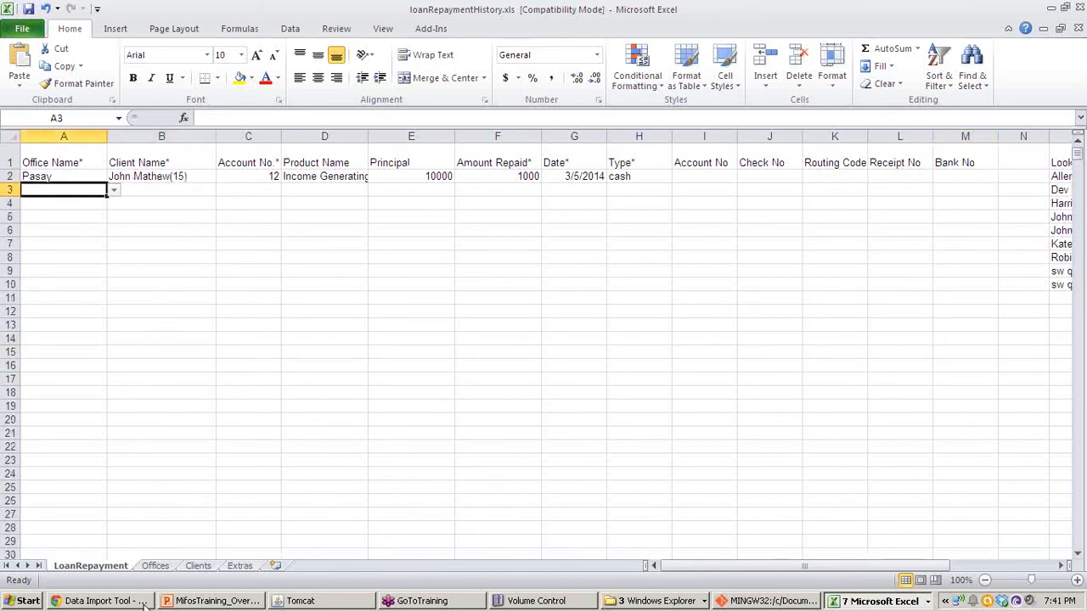
pyautogui.click(101, 603)
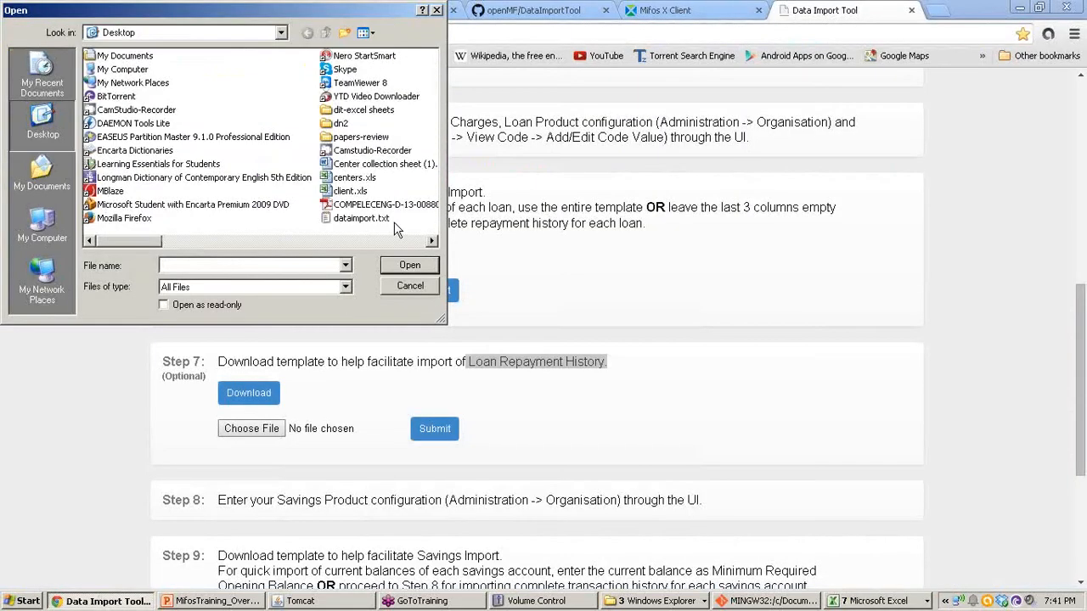
# Step: Attach loanRepaymentHistory.xls from the Desktop, submit it, and return to the steps list
pyautogui.click(433, 242)
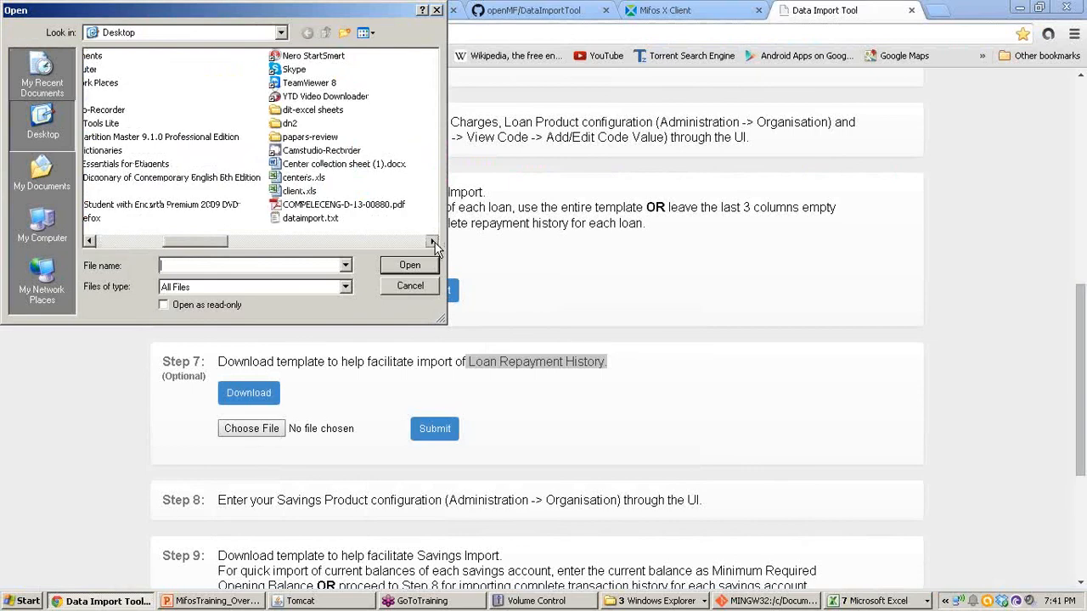
pyautogui.click(433, 242)
pyautogui.click(433, 242)
pyautogui.click(433, 242)
pyautogui.click(382, 71)
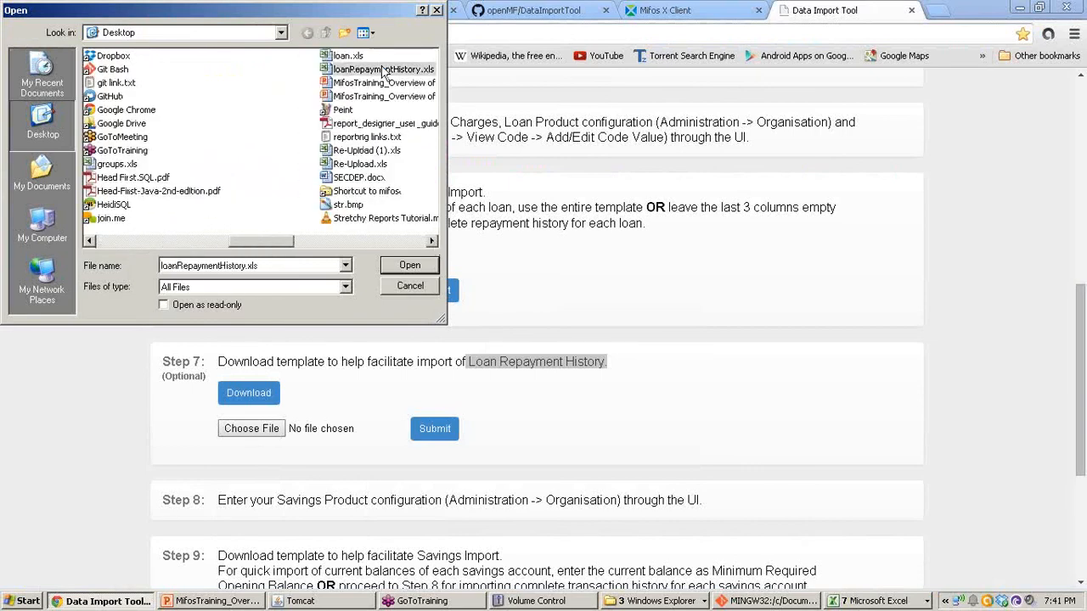
pyautogui.doubleClick(382, 70)
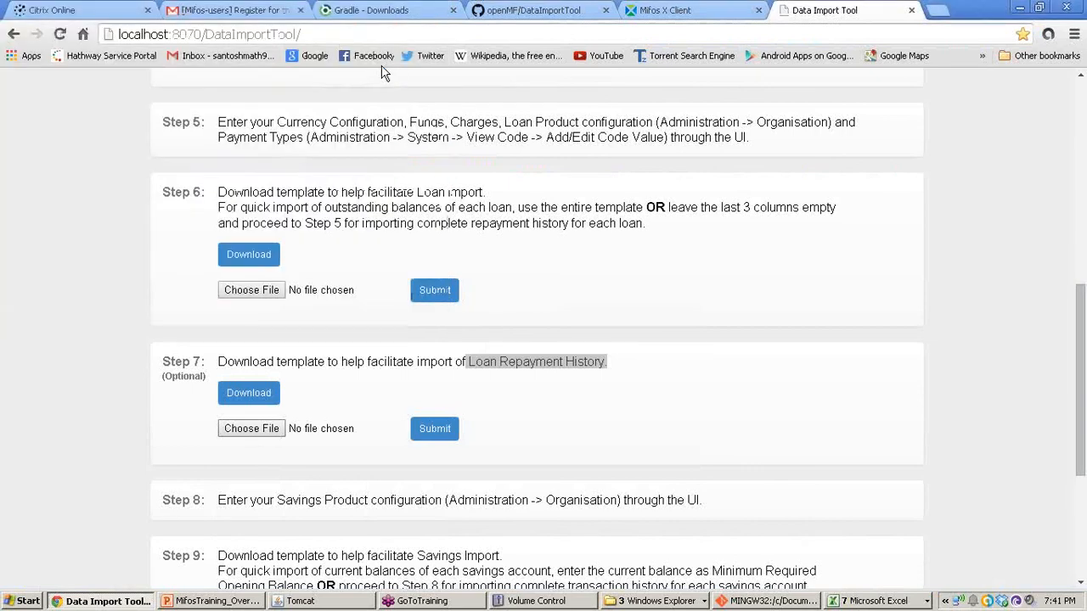
pyautogui.click(431, 433)
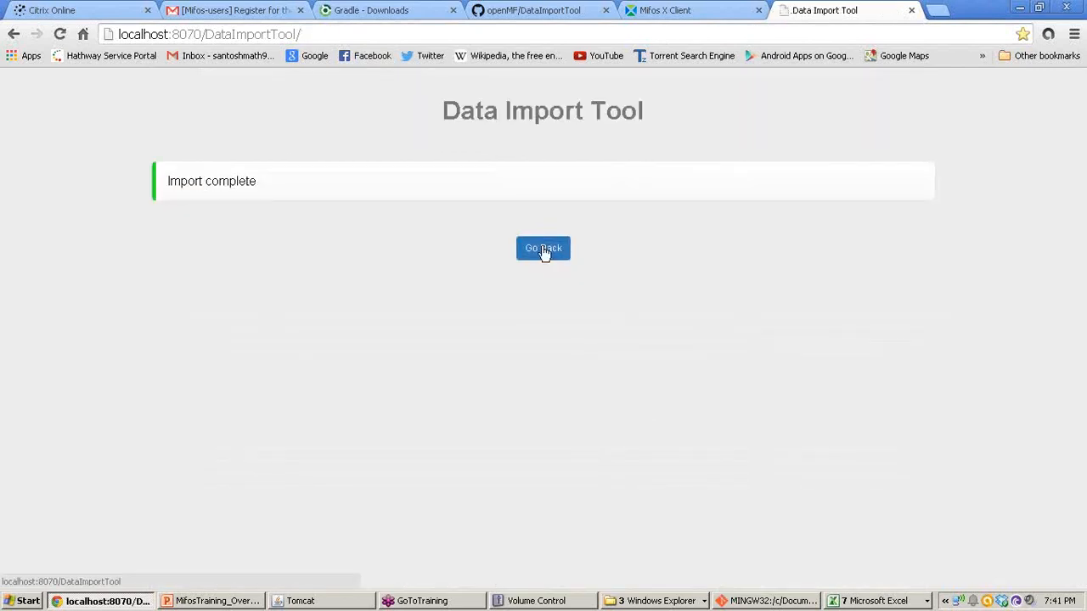
pyautogui.click(544, 252)
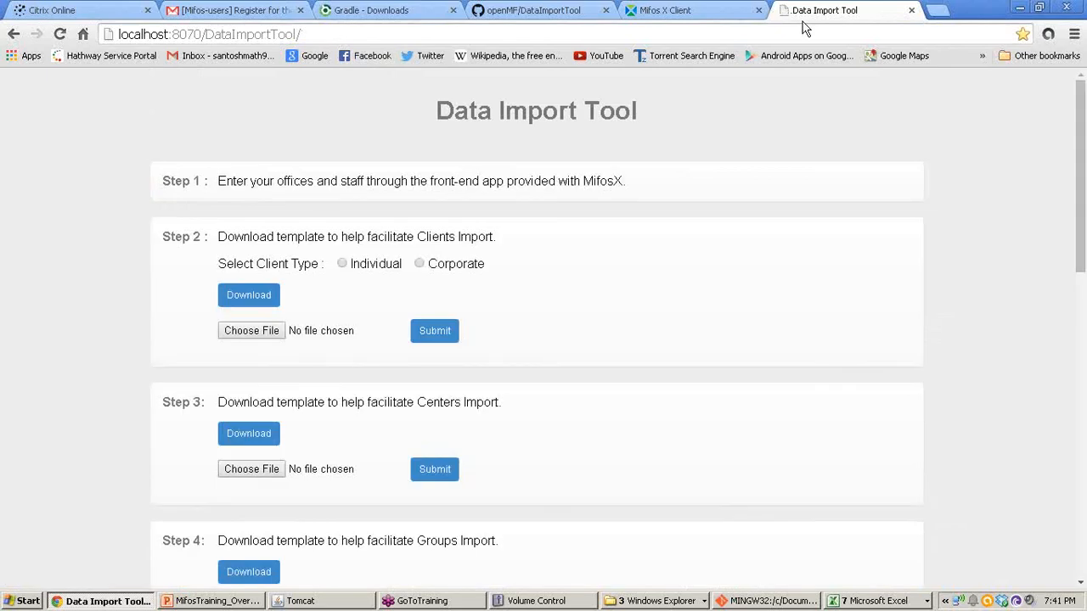
# Step: In Mifos X Client, go to Clients > Clients and open the repaying client's profile
pyautogui.click(670, 10)
pyautogui.click(206, 86)
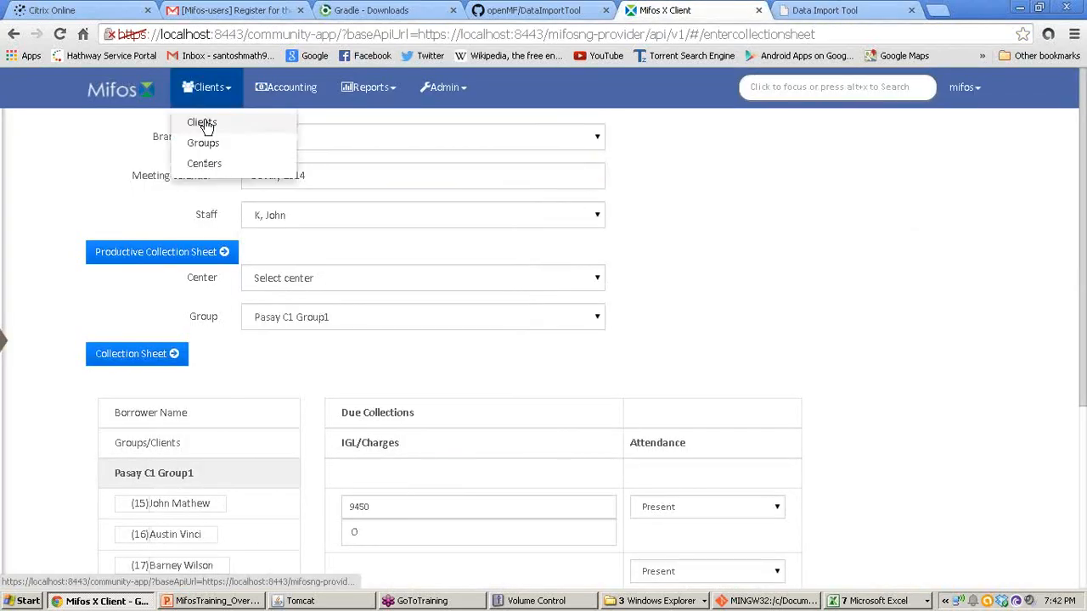
pyautogui.click(204, 124)
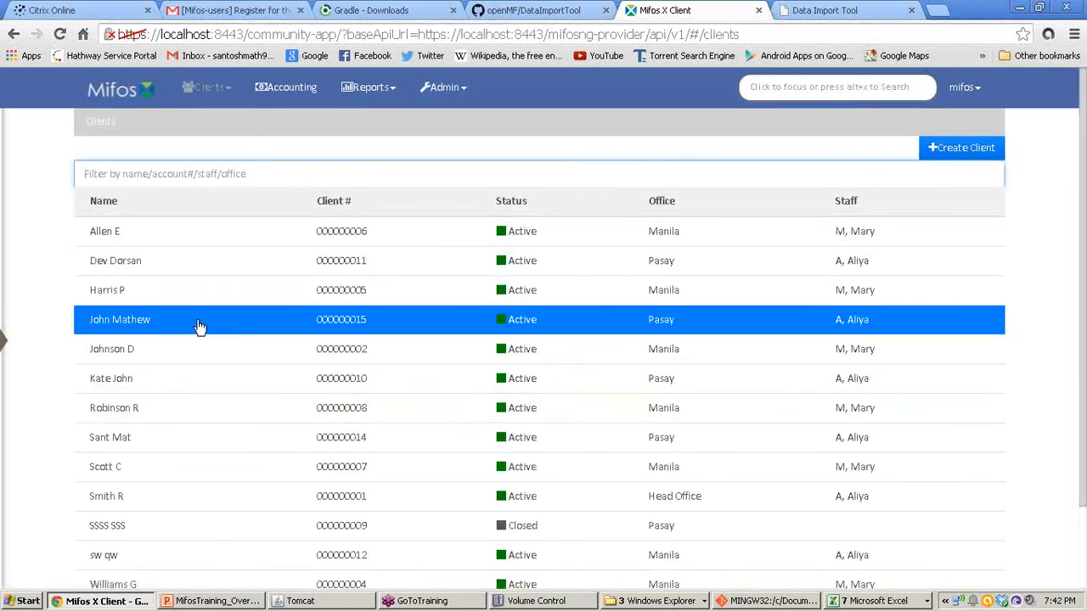
pyautogui.click(198, 327)
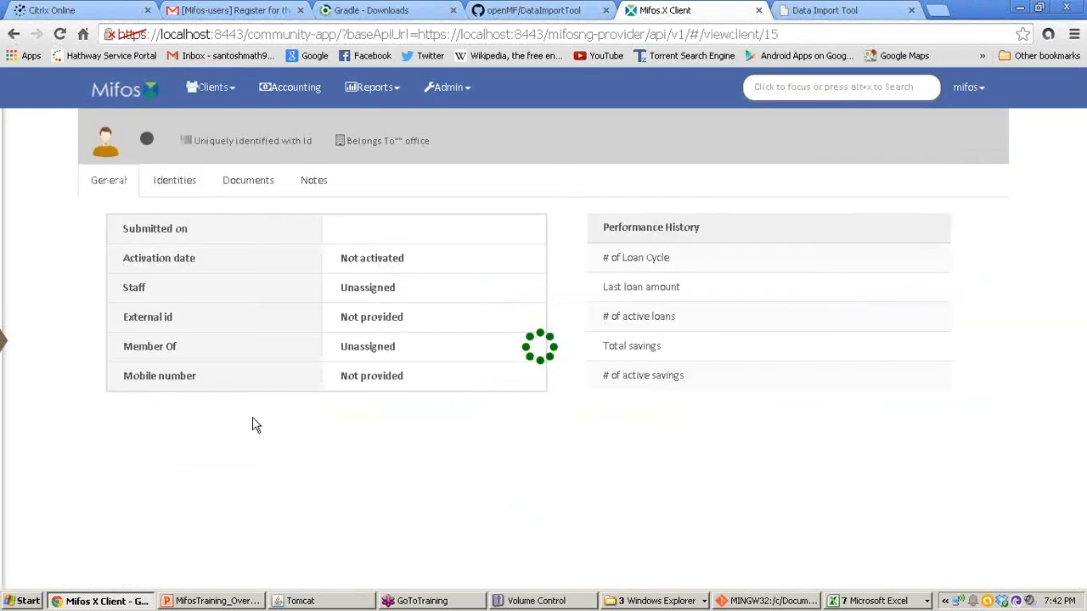
# Step: Open the Income Generating Loan's transactions showing the 1000 repayment of 05 March 2014
pyautogui.scroll(-1, 428, 461)
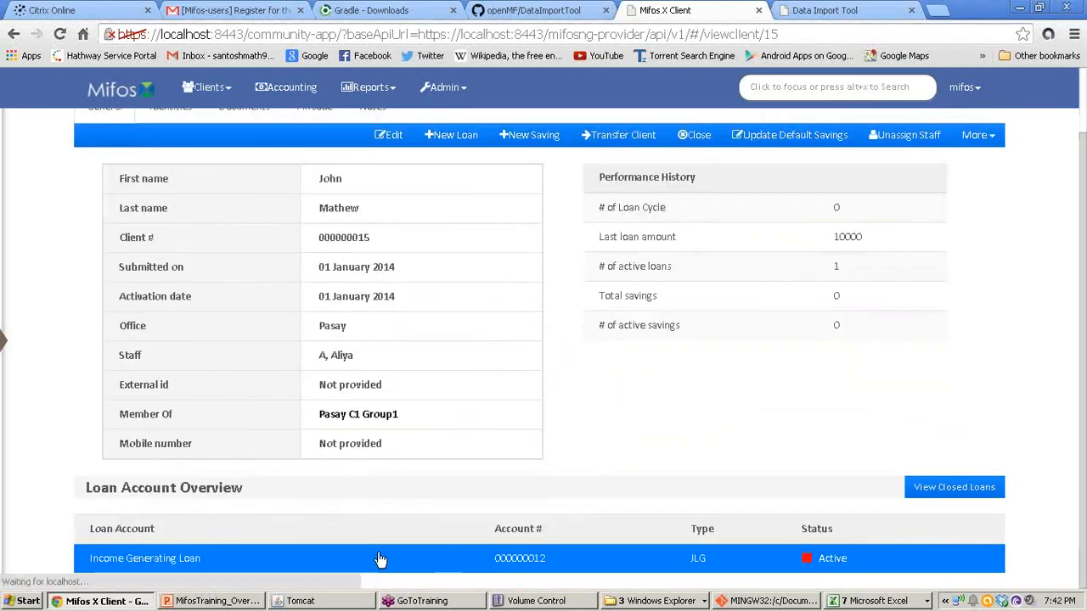
pyautogui.click(376, 560)
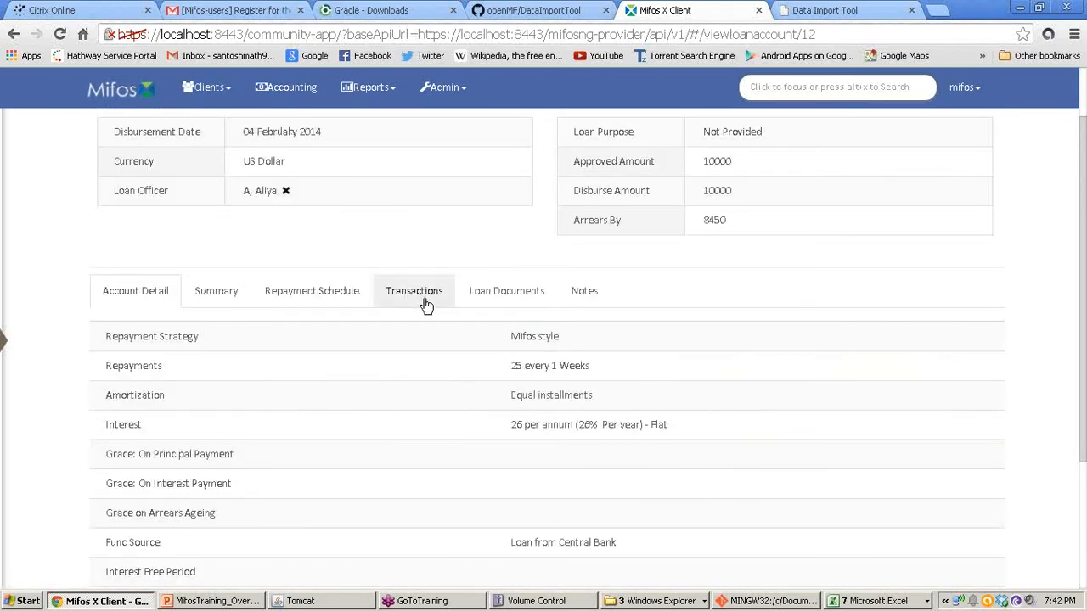
pyautogui.click(416, 291)
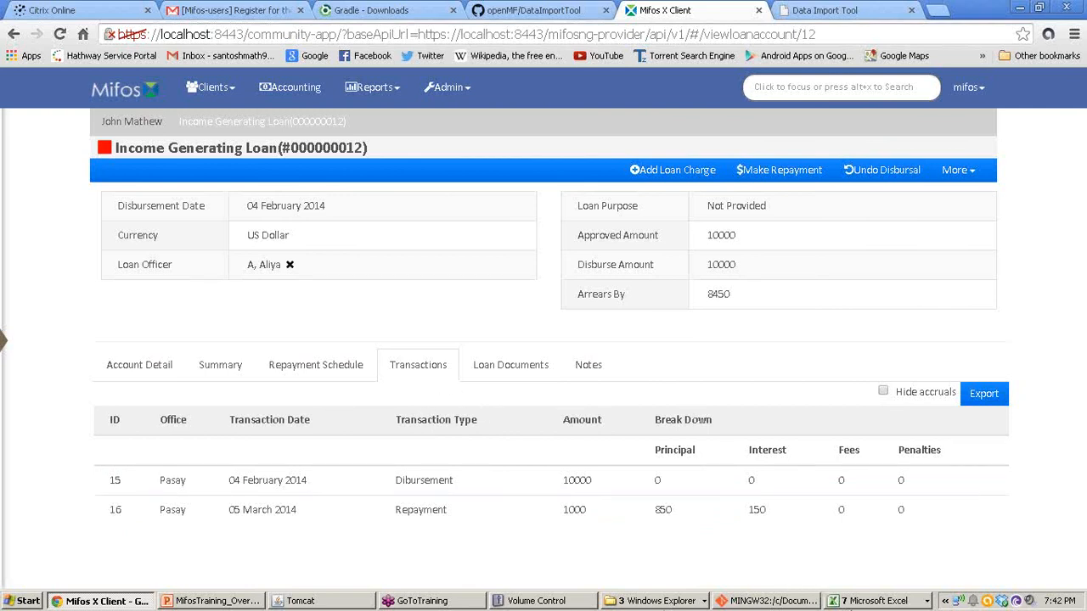
pyautogui.click(862, 603)
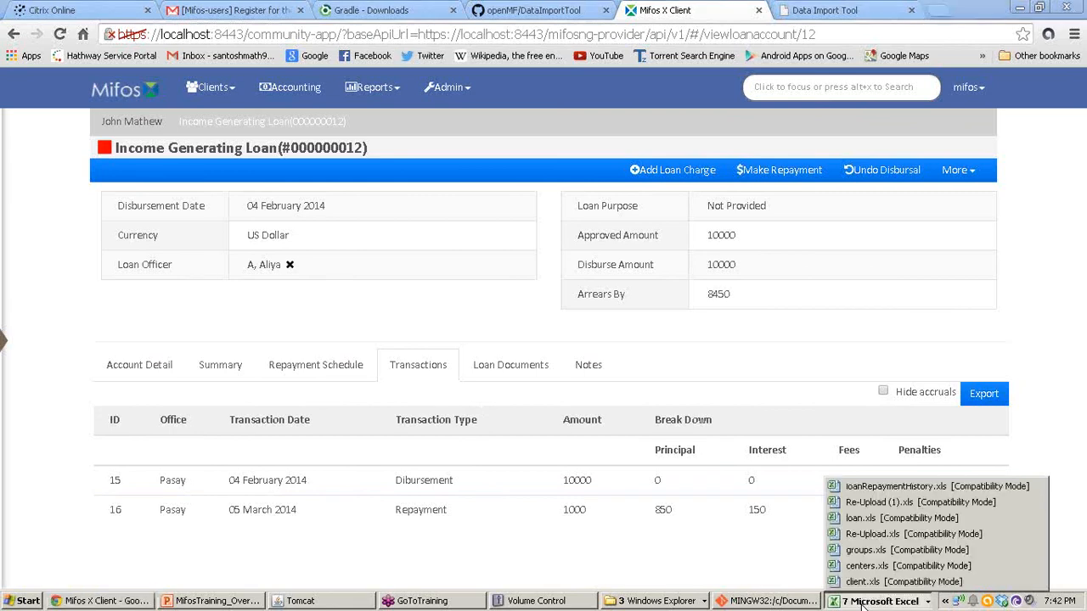
pyautogui.click(865, 487)
pyautogui.click(72, 377)
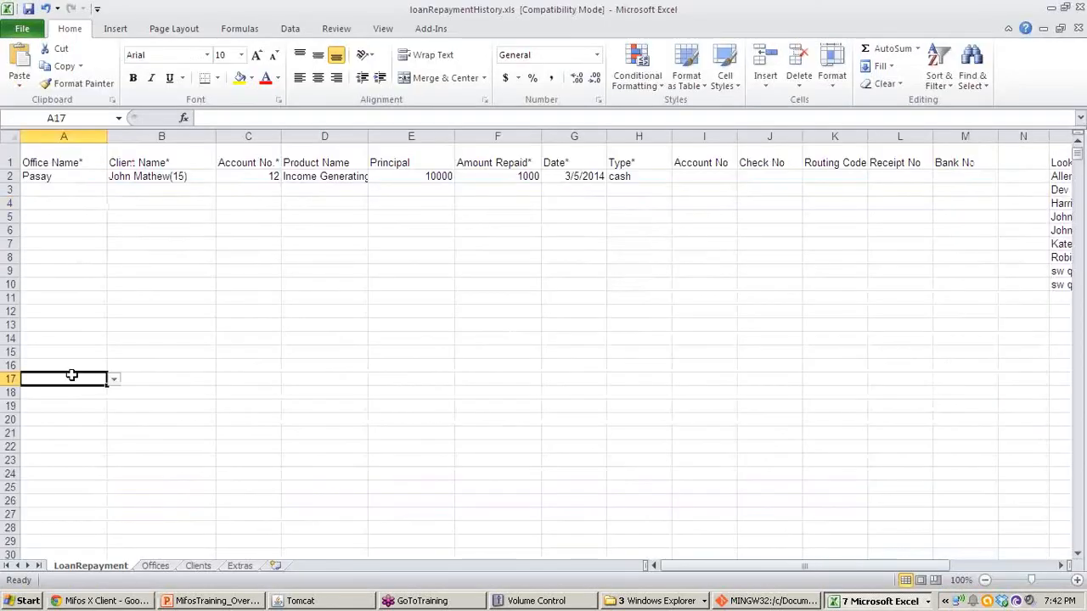
pyautogui.click(732, 605)
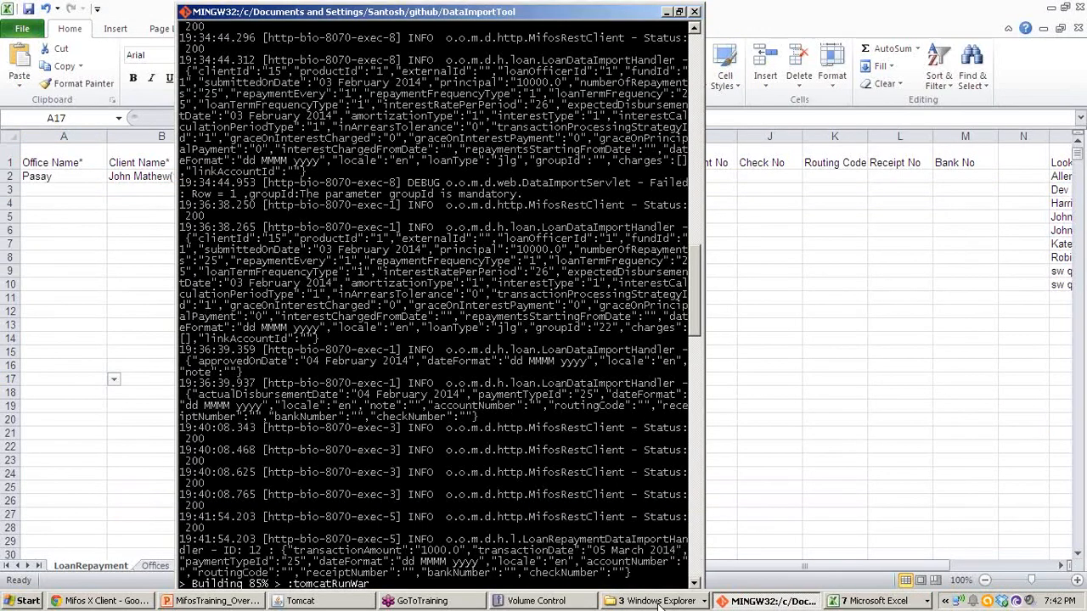
pyautogui.click(102, 601)
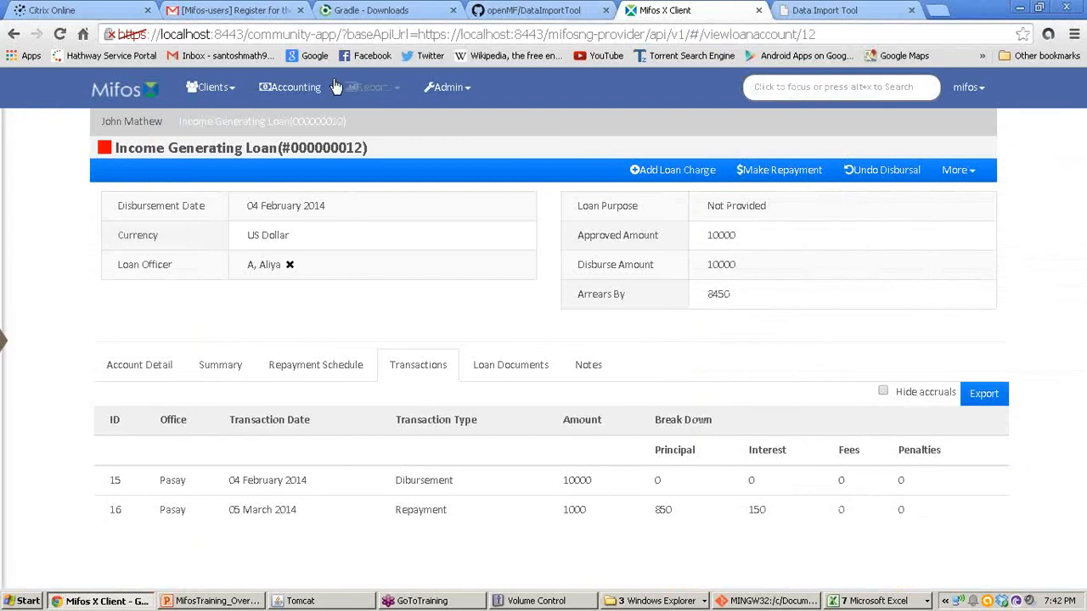
# Step: Scroll the Data Import Tool page down to Steps 9 and 10 for savings imports
pyautogui.click(869, 8)
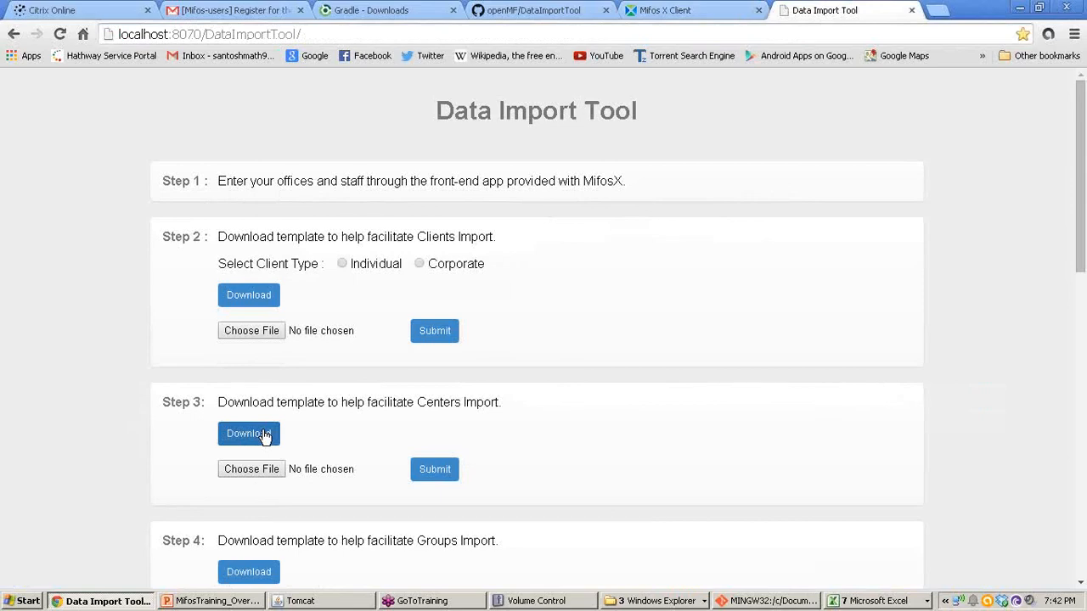
pyautogui.scroll(-1, 466, 471)
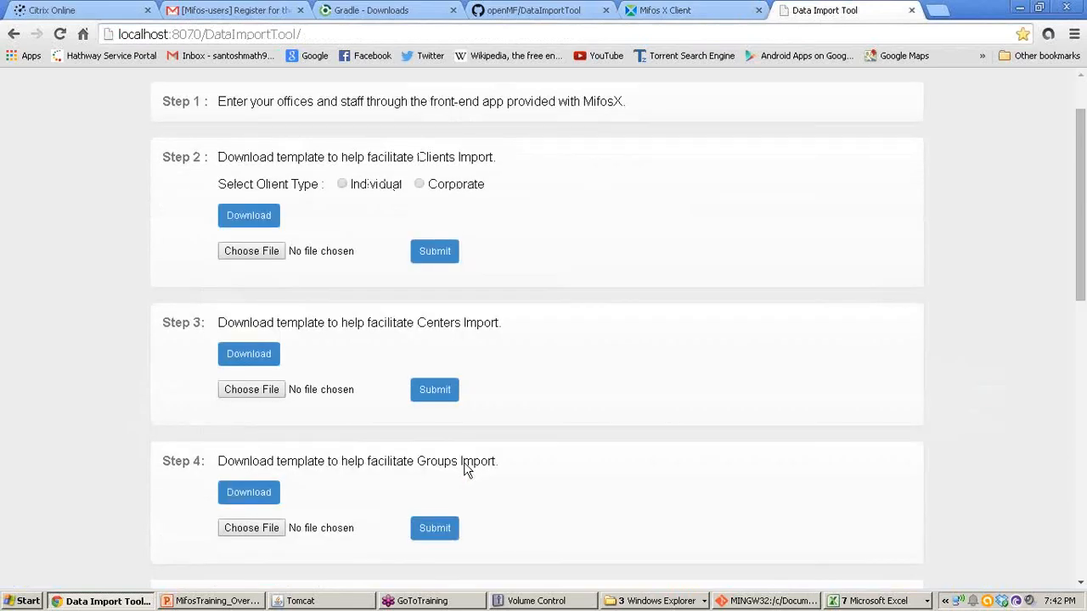
pyautogui.scroll(-5, 466, 471)
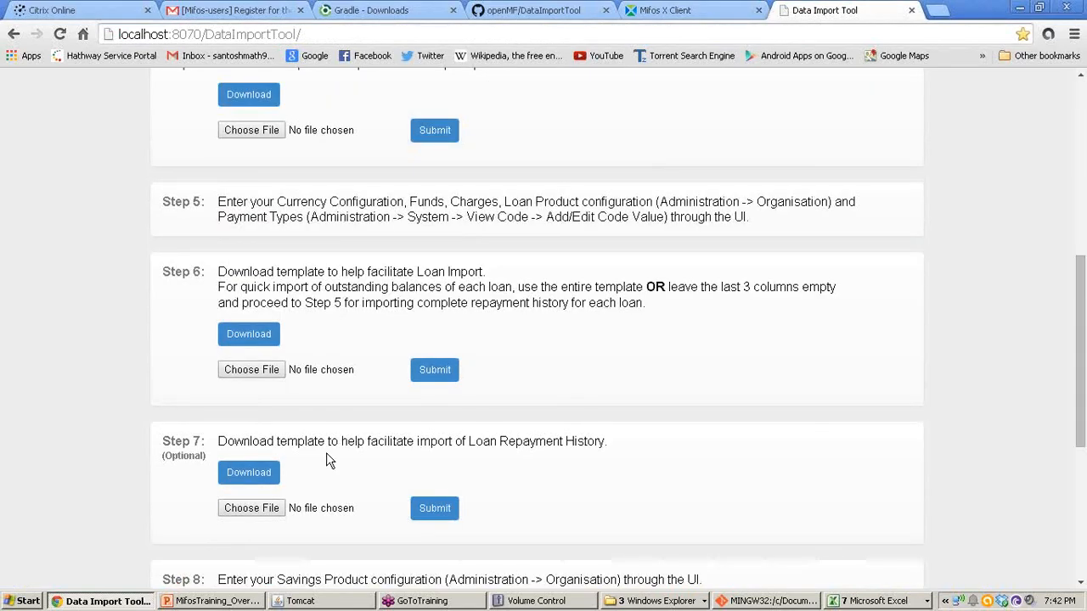
pyautogui.scroll(-1, 553, 456)
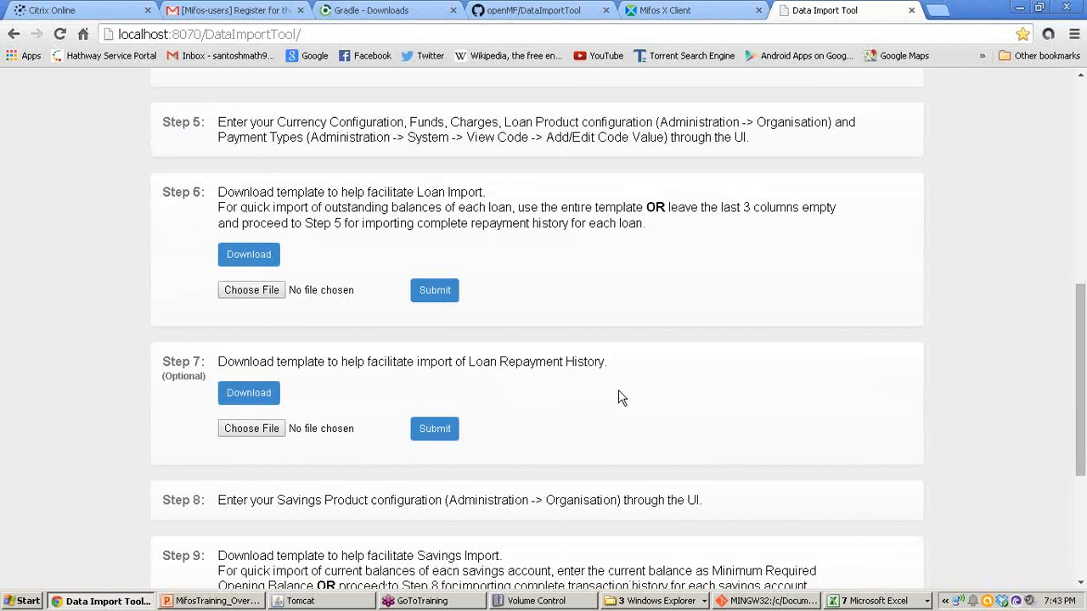
pyautogui.scroll(-1, 620, 398)
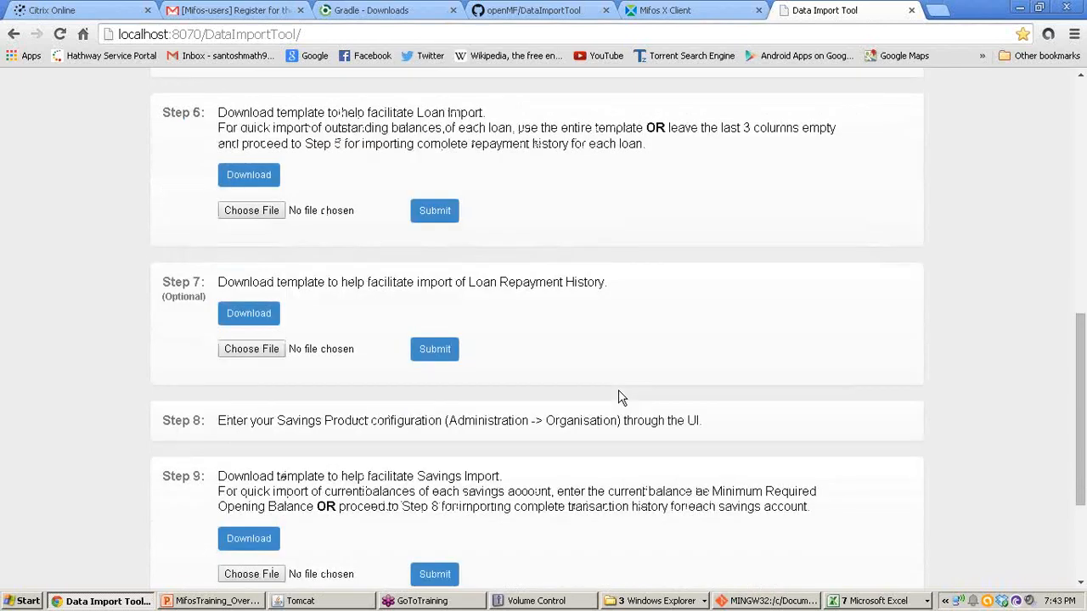
pyautogui.scroll(-1, 619, 393)
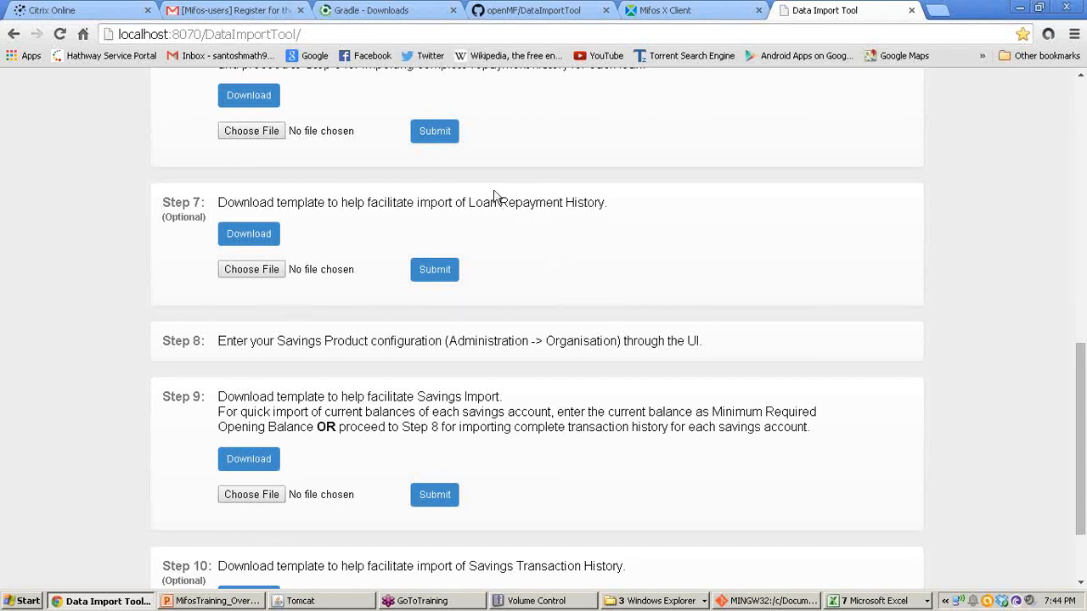
# Step: Review the loan's repayment schedule and its disbursement and repayment transactions in Mifos
pyautogui.click(408, 13)
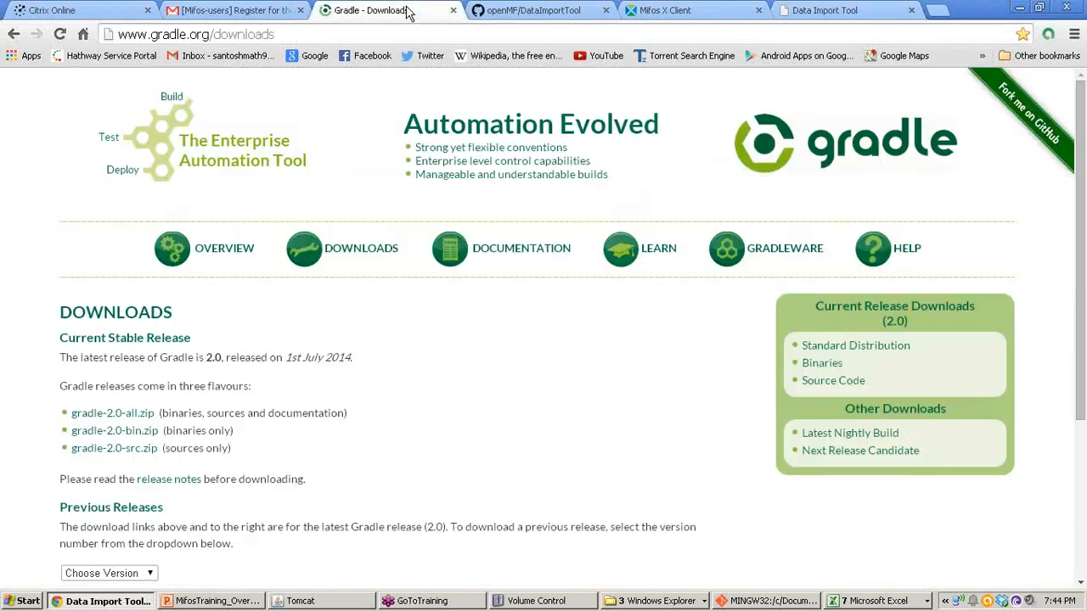
pyautogui.click(666, 11)
pyautogui.click(344, 370)
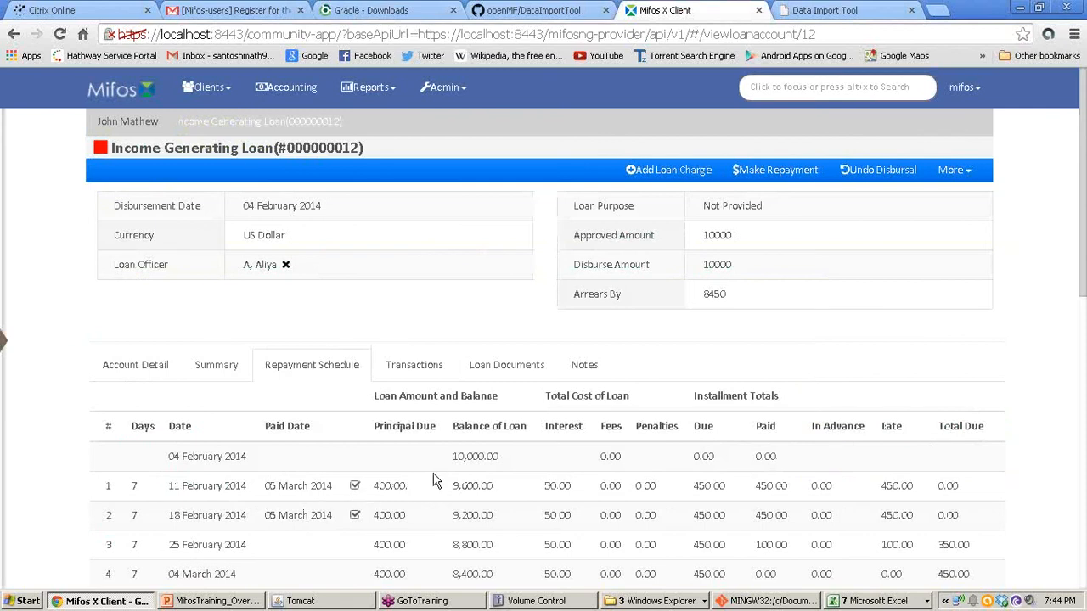
pyautogui.click(429, 376)
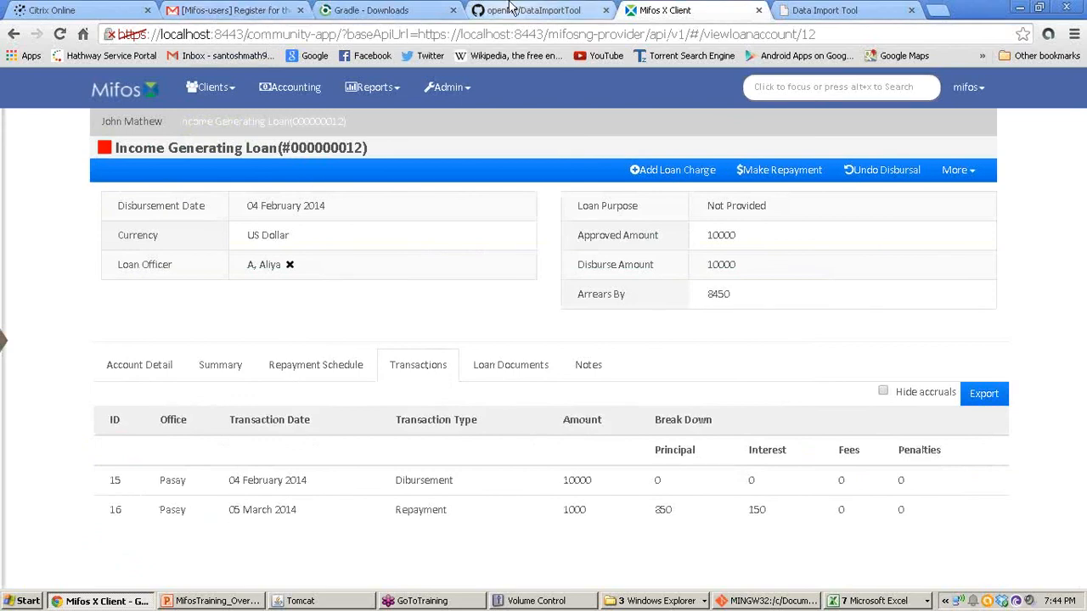
# Step: Glance at the GitHub and Gradle pages, then return to the Data Import Tool steps page
pyautogui.click(511, 6)
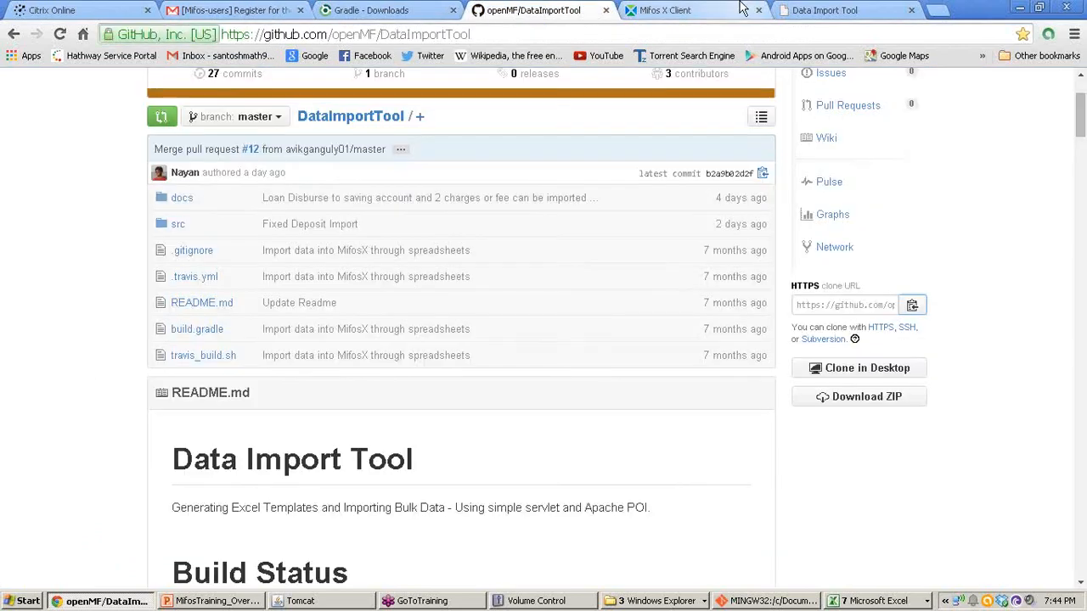
pyautogui.click(665, 10)
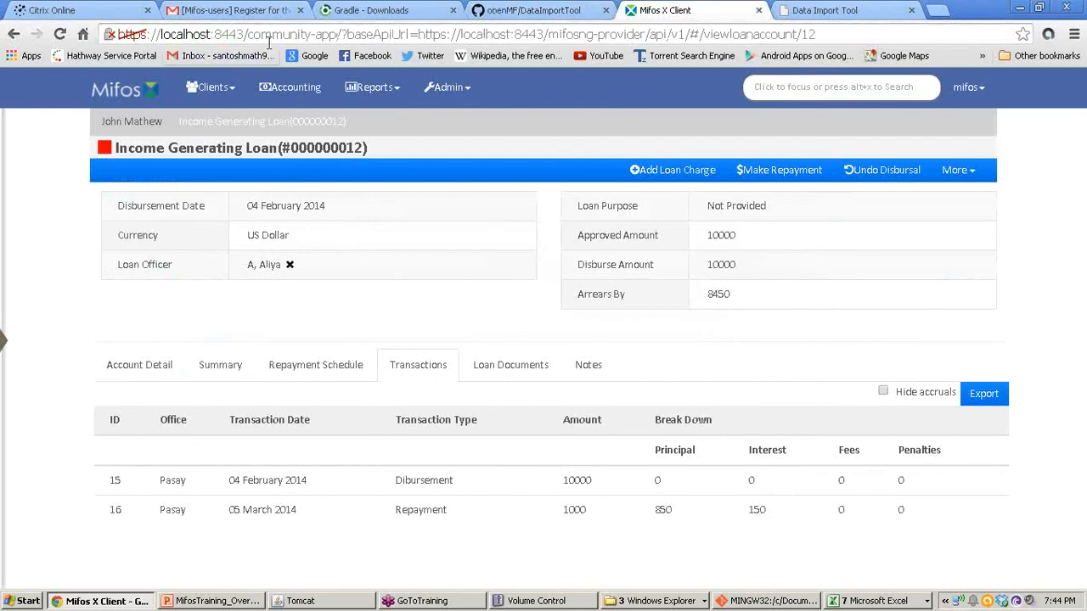
pyautogui.click(398, 7)
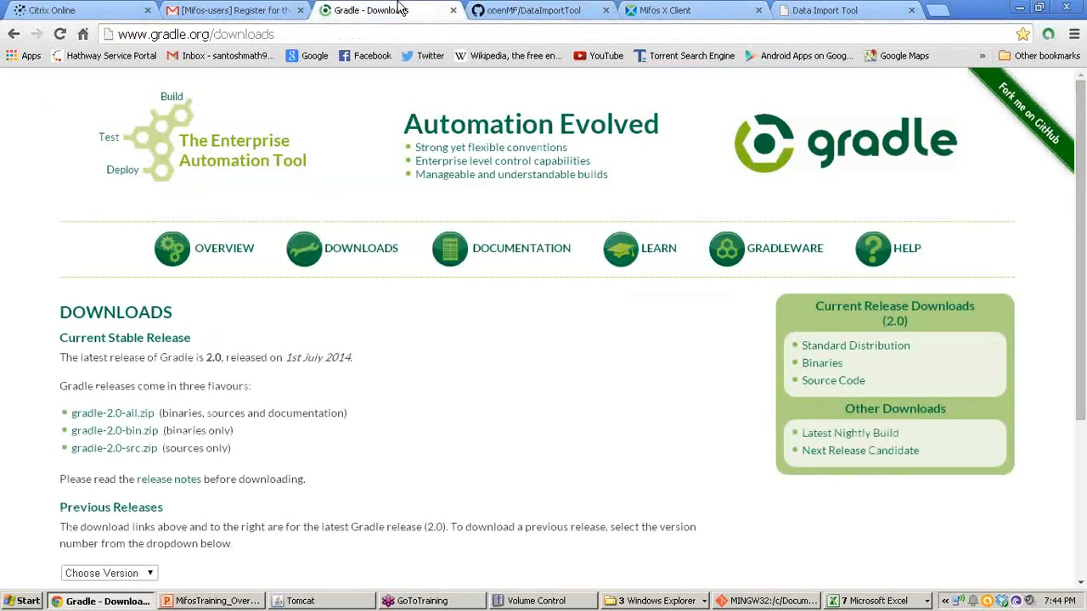
pyautogui.click(828, 8)
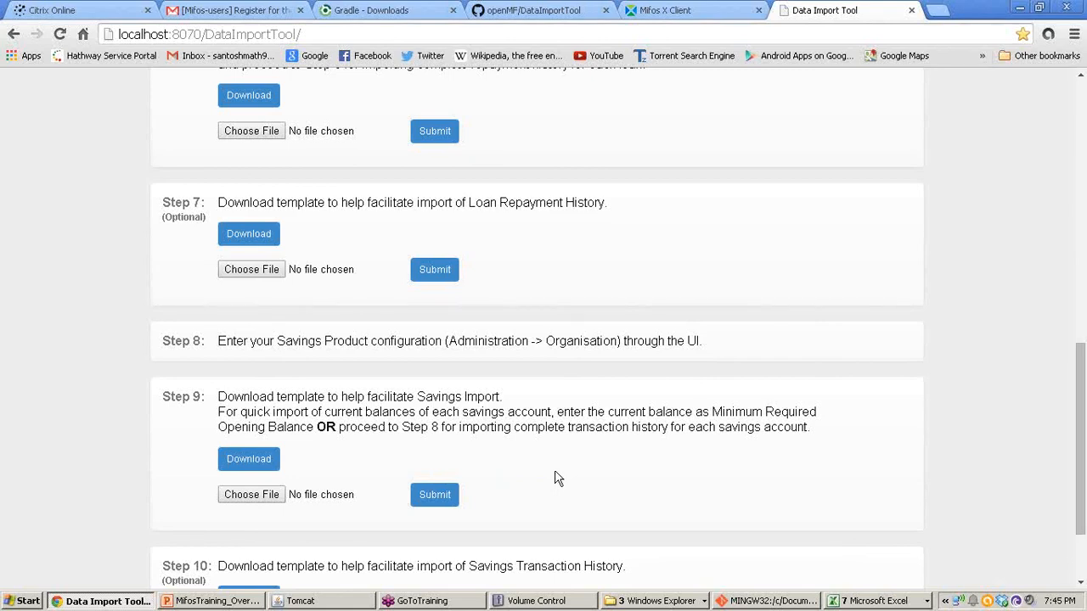
# Step: Scroll to Step 8 and highlight its note on entering the Savings Product configuration through the UI
pyautogui.scroll(-1, 557, 479)
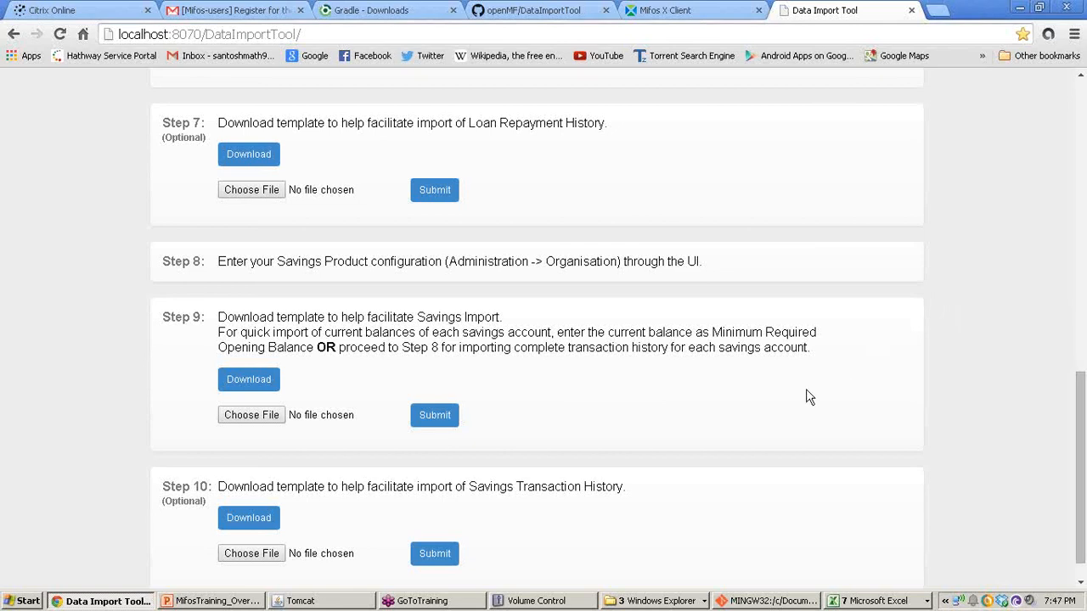
pyautogui.scroll(-1, 809, 397)
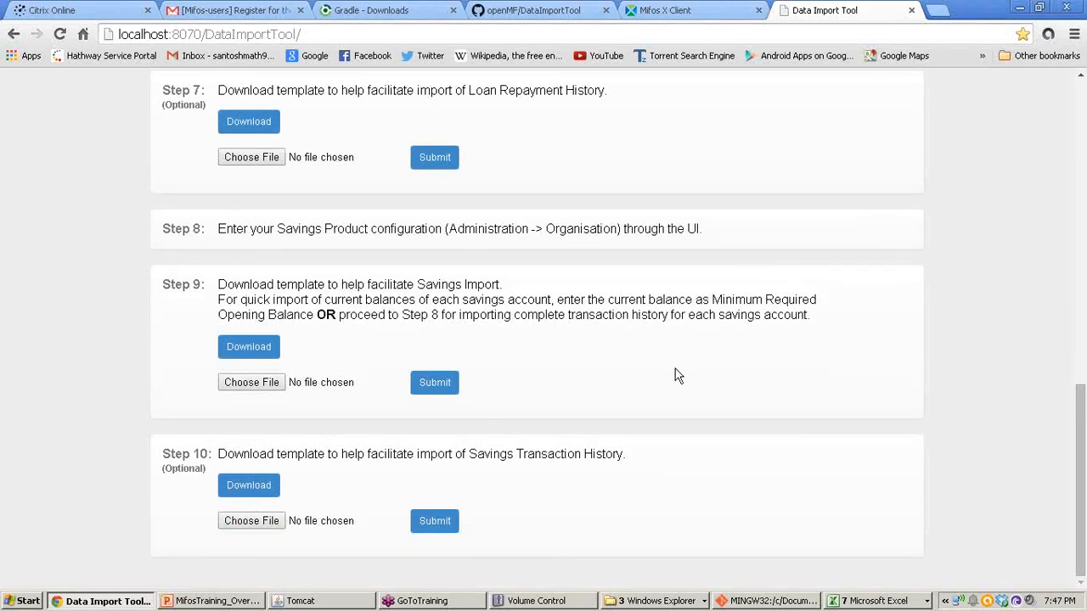
pyautogui.scroll(1, 675, 376)
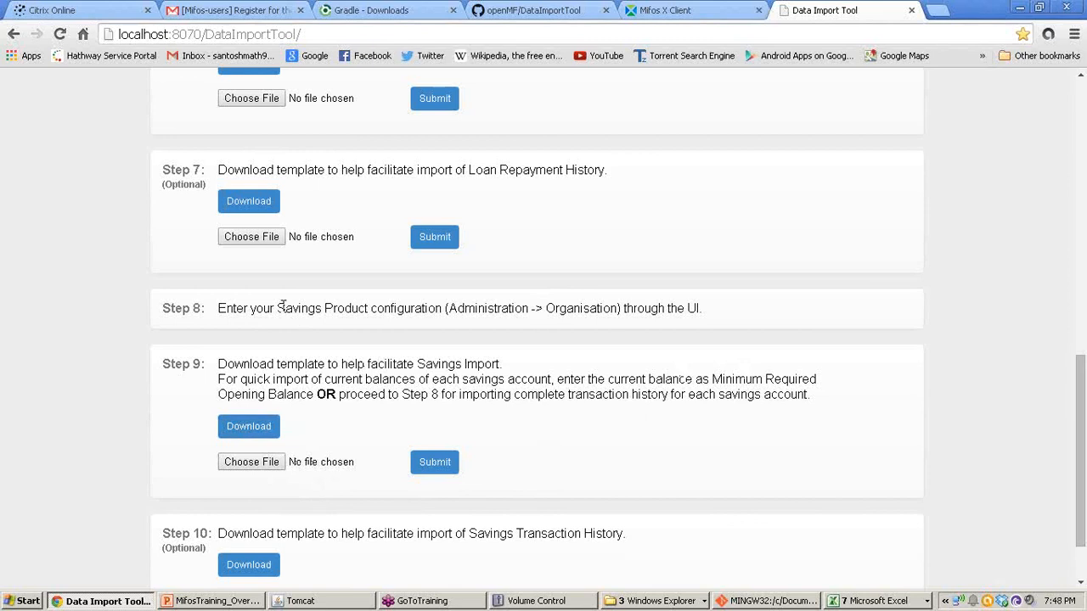
pyautogui.moveTo(278, 308); pyautogui.dragTo(720, 311)
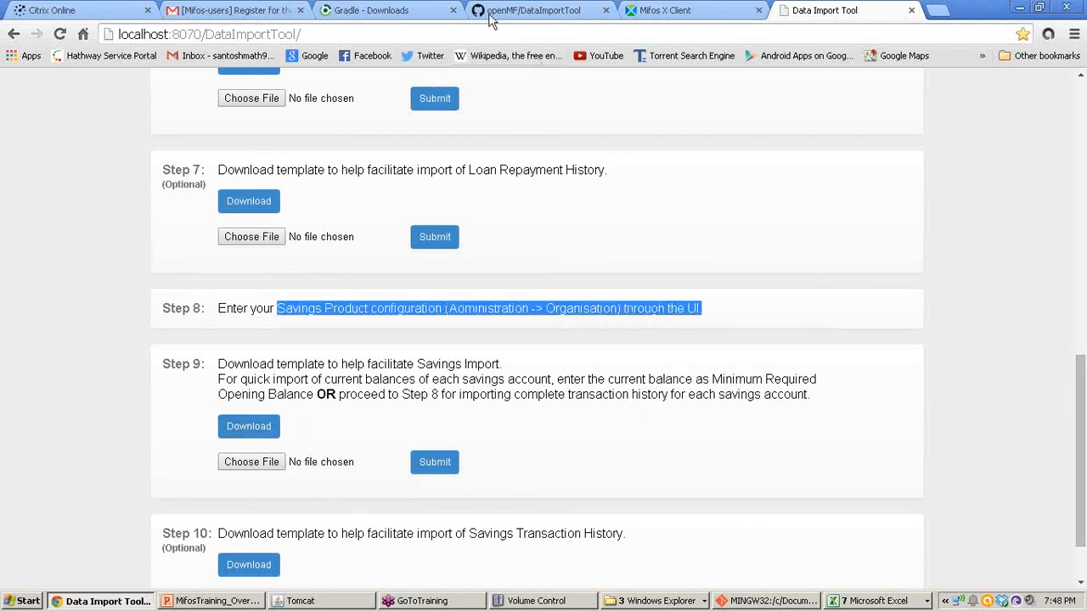
# Step: Open the Voluntary savings product under Admin > Products > Saving Products to review its 1000 minimum opening balance
pyautogui.click(630, 10)
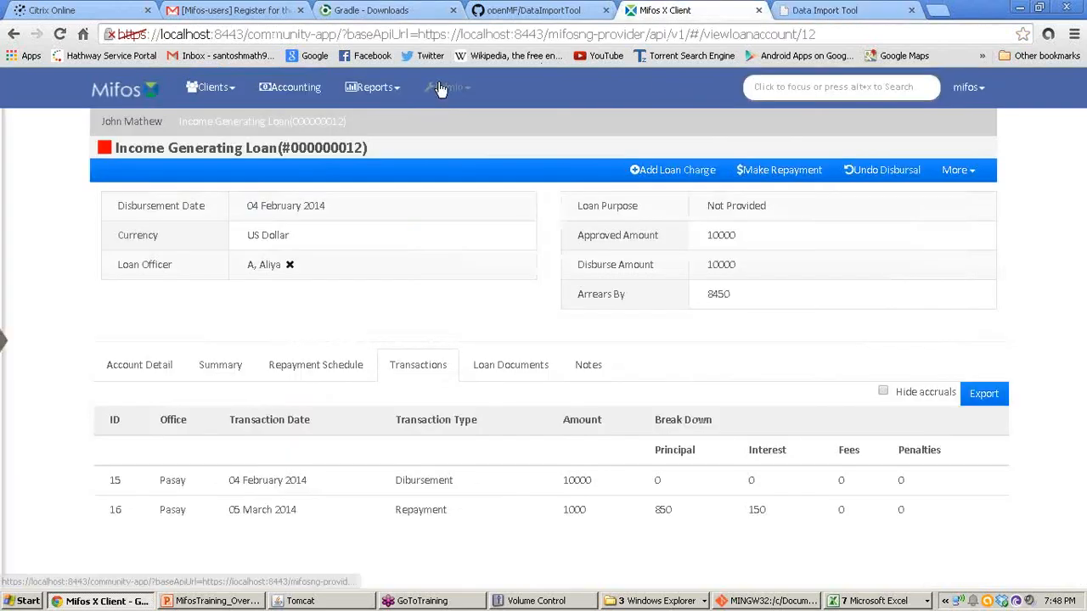
pyautogui.click(448, 86)
pyautogui.click(473, 191)
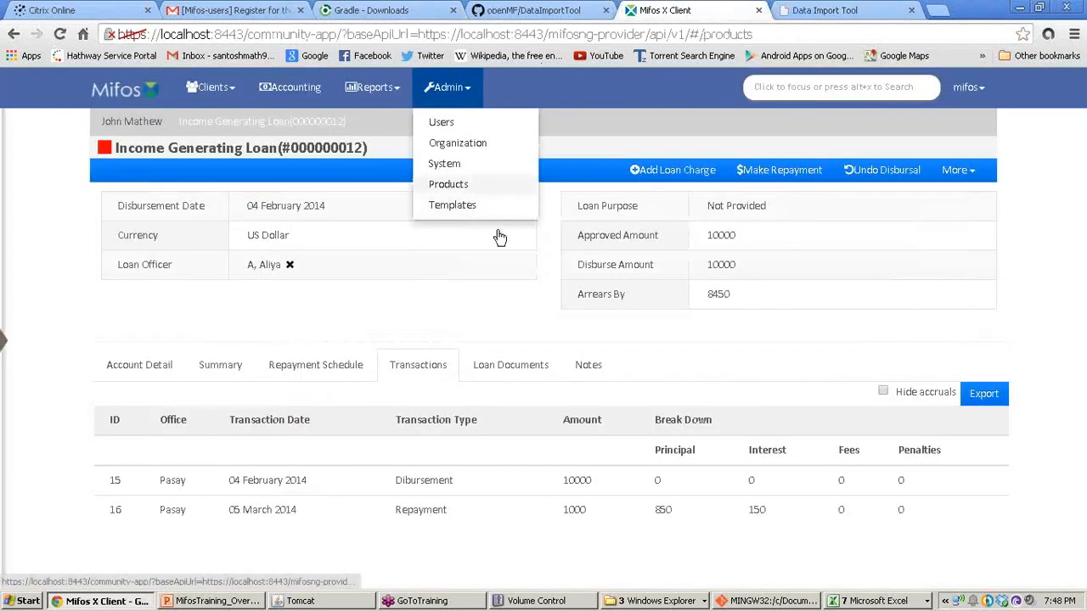
pyautogui.click(224, 202)
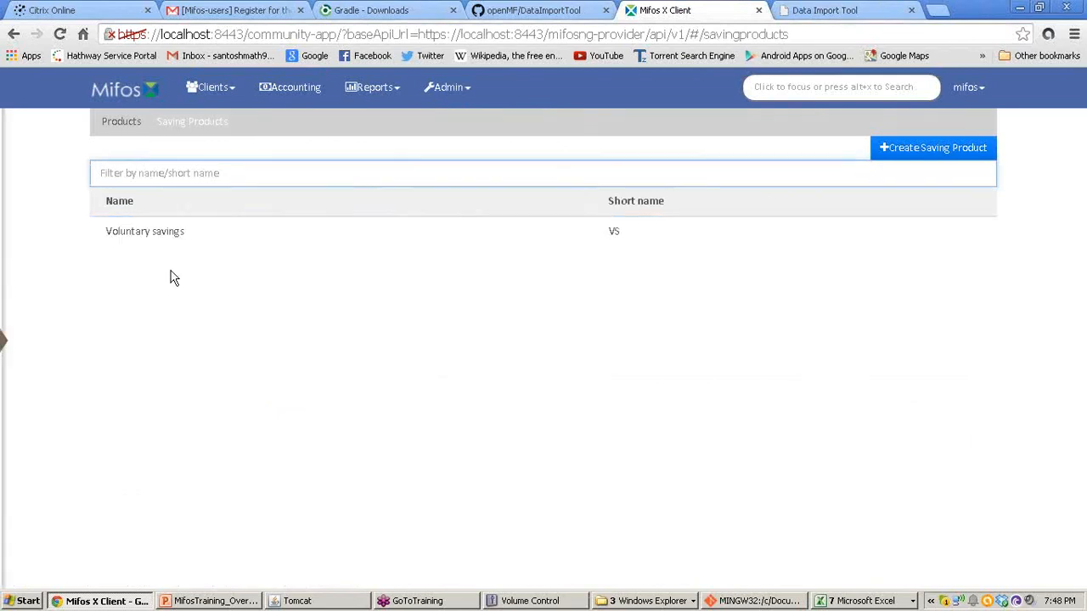
pyautogui.click(239, 241)
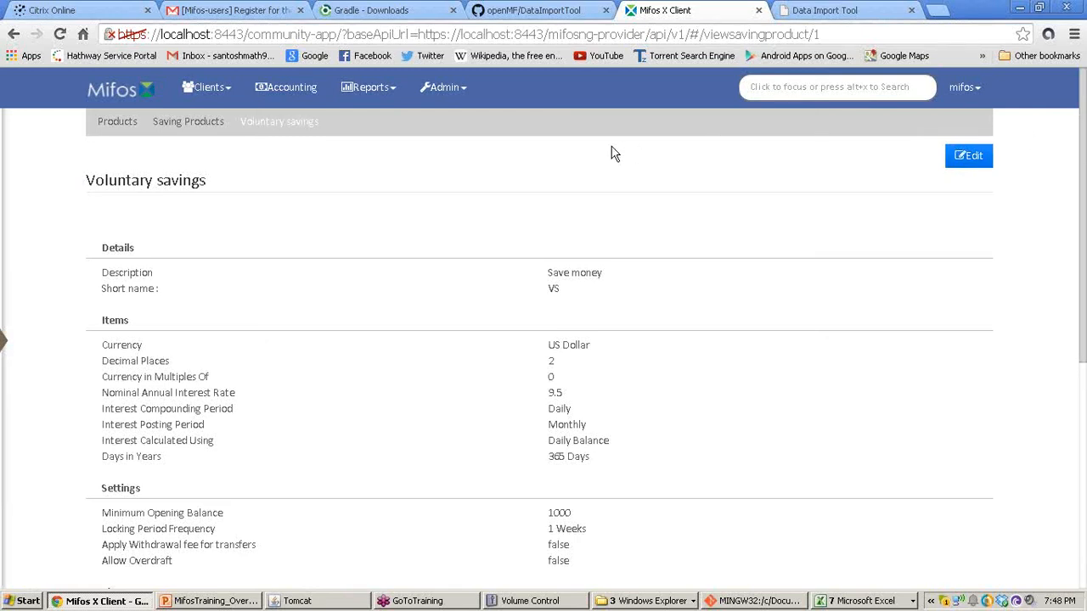
pyautogui.click(571, 10)
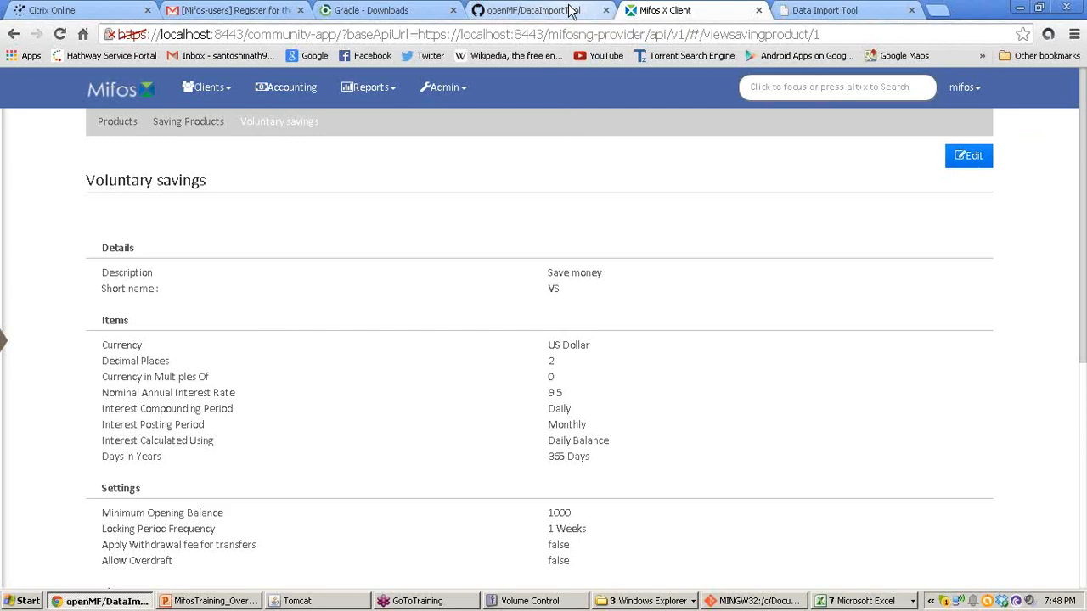
# Step: Download the Step 9 savings import template and save it as savings.xls on the Desktop
pyautogui.click(861, 8)
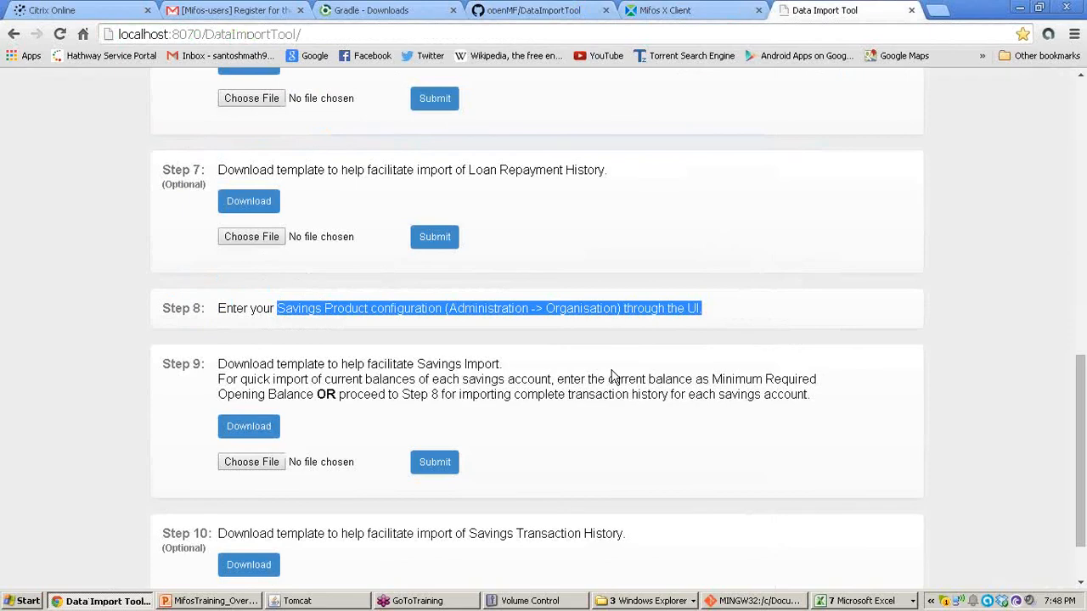
pyautogui.scroll(-1, 613, 376)
pyautogui.click(248, 347)
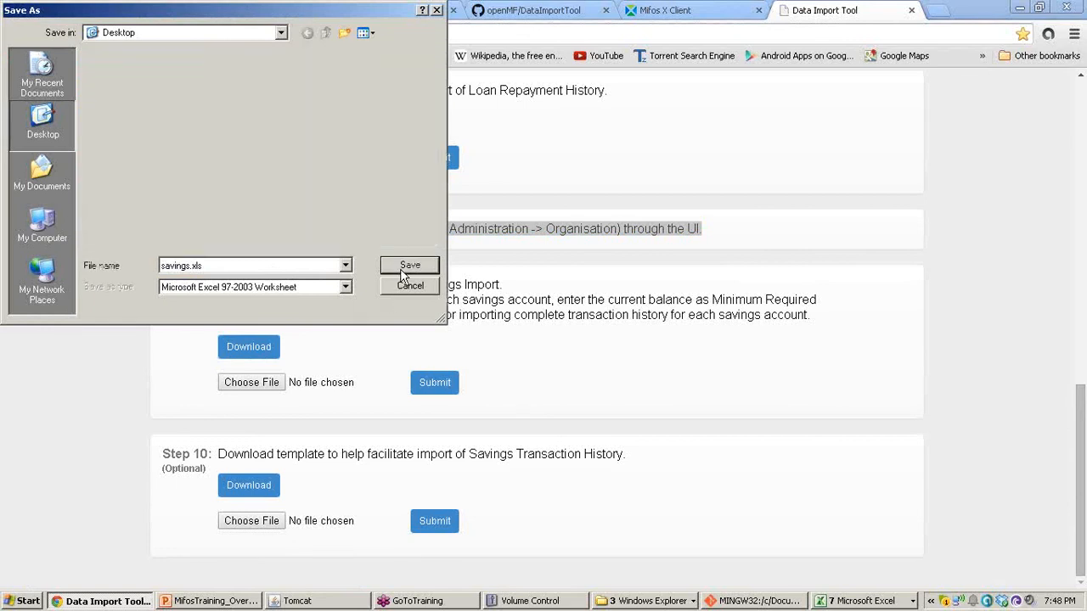
pyautogui.click(407, 266)
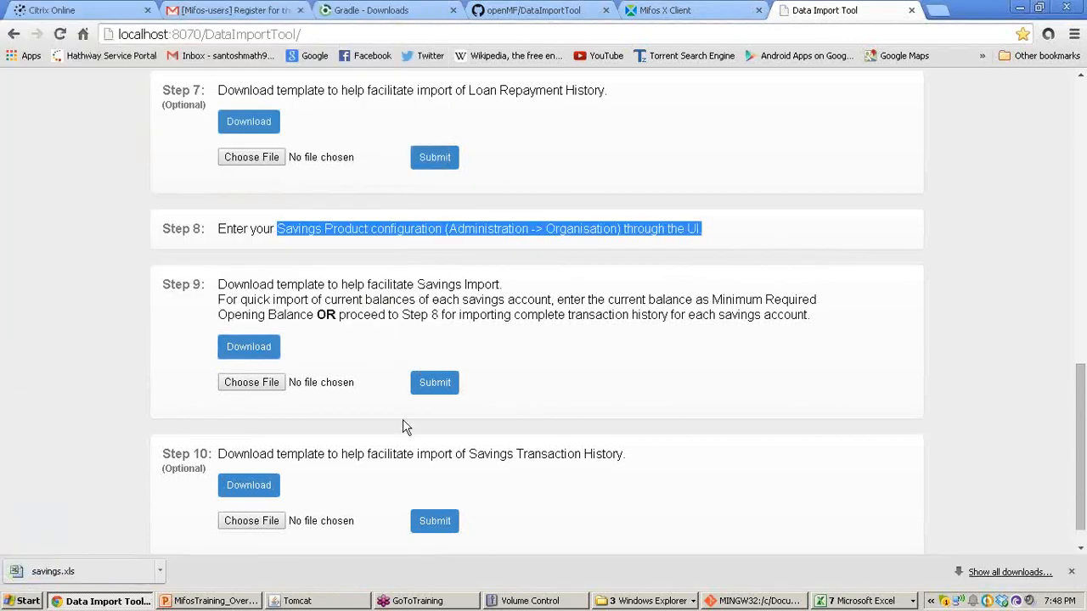
# Step: Open the downloaded savings.xls in Excel from the download bar
pyautogui.click(98, 573)
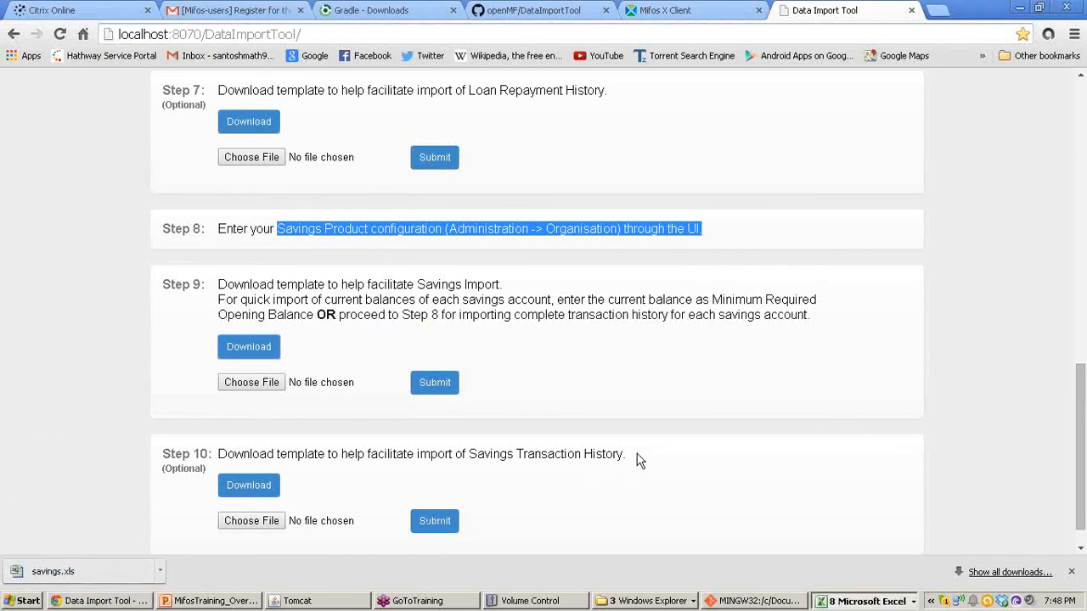
pyautogui.click(855, 599)
pyautogui.click(766, 254)
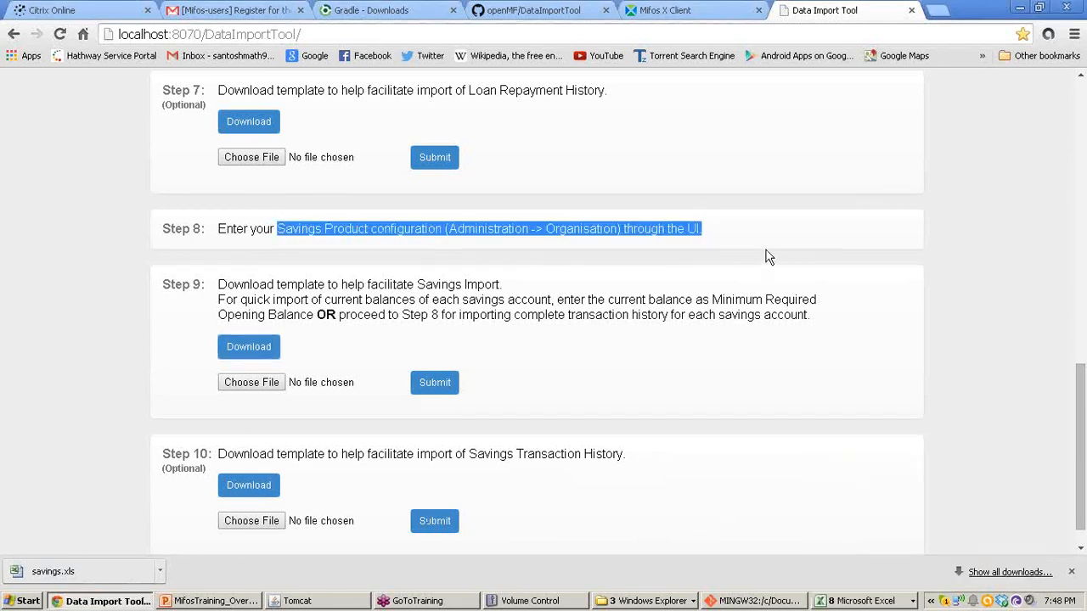
pyautogui.click(867, 602)
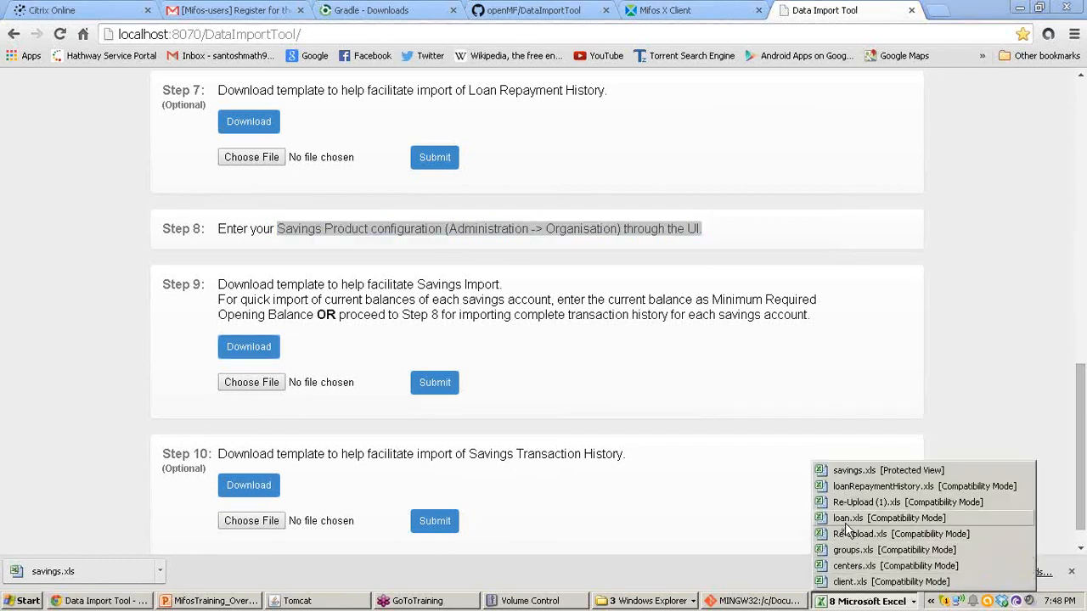
pyautogui.click(857, 471)
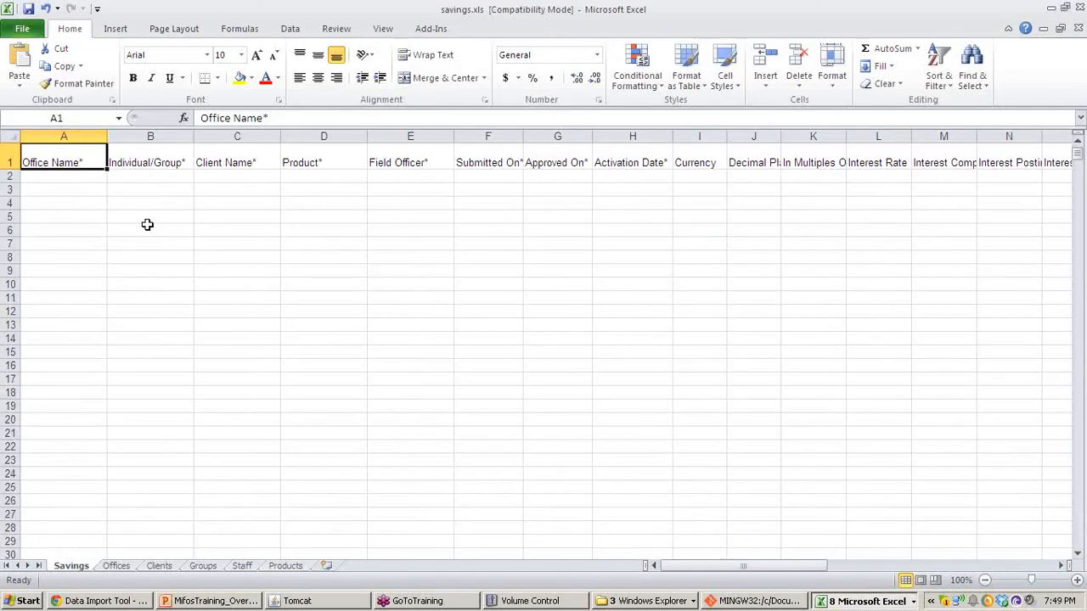
pyautogui.click(63, 176)
pyautogui.click(113, 176)
pyautogui.click(53, 209)
pyautogui.click(165, 176)
pyautogui.click(199, 180)
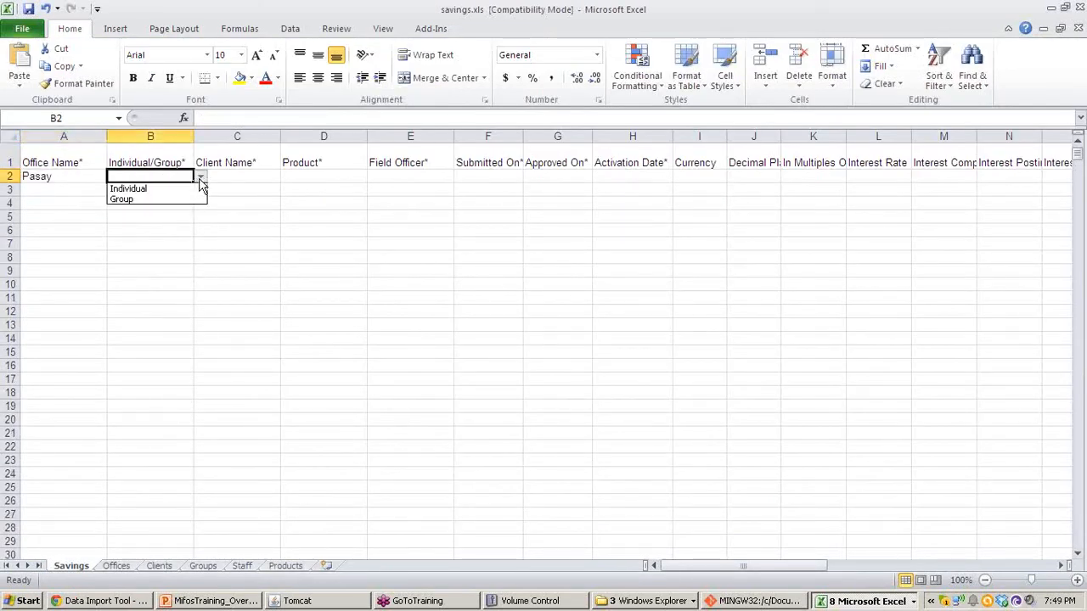
pyautogui.click(185, 188)
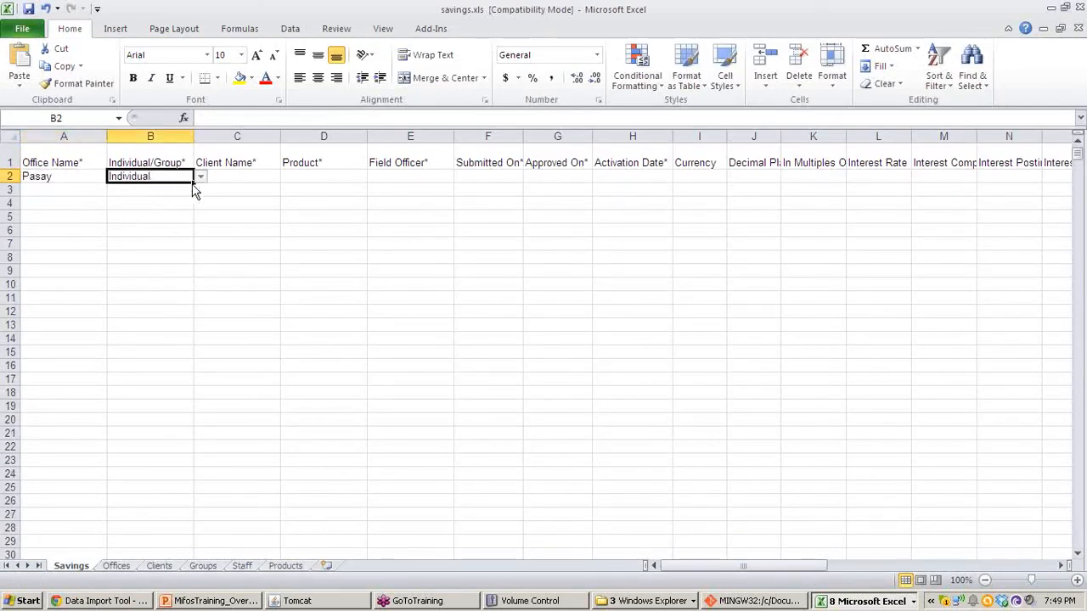
pyautogui.click(238, 175)
pyautogui.click(287, 177)
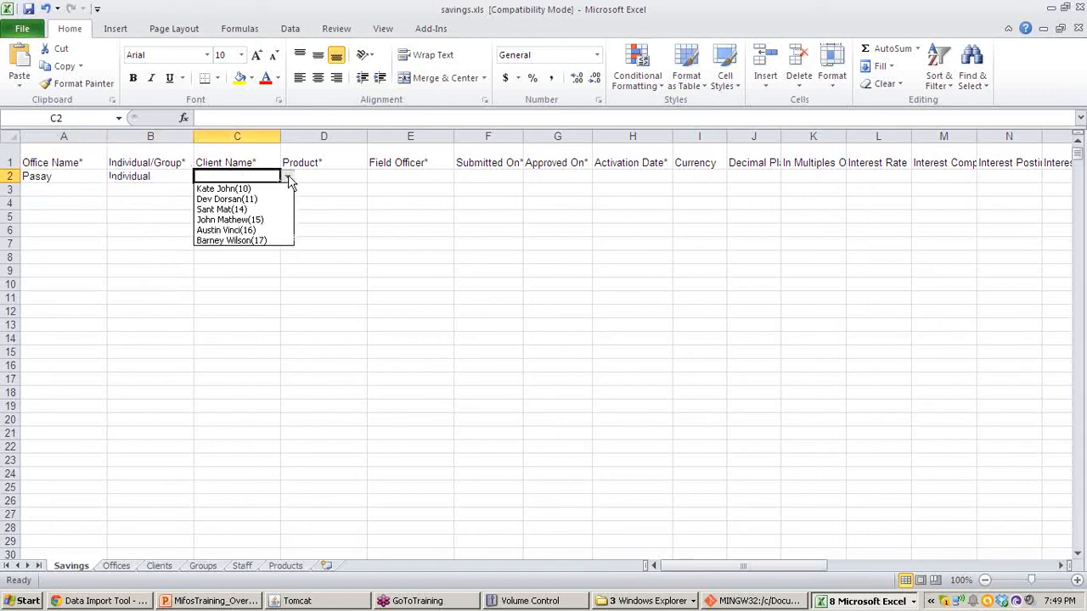
pyautogui.click(251, 241)
pyautogui.click(356, 178)
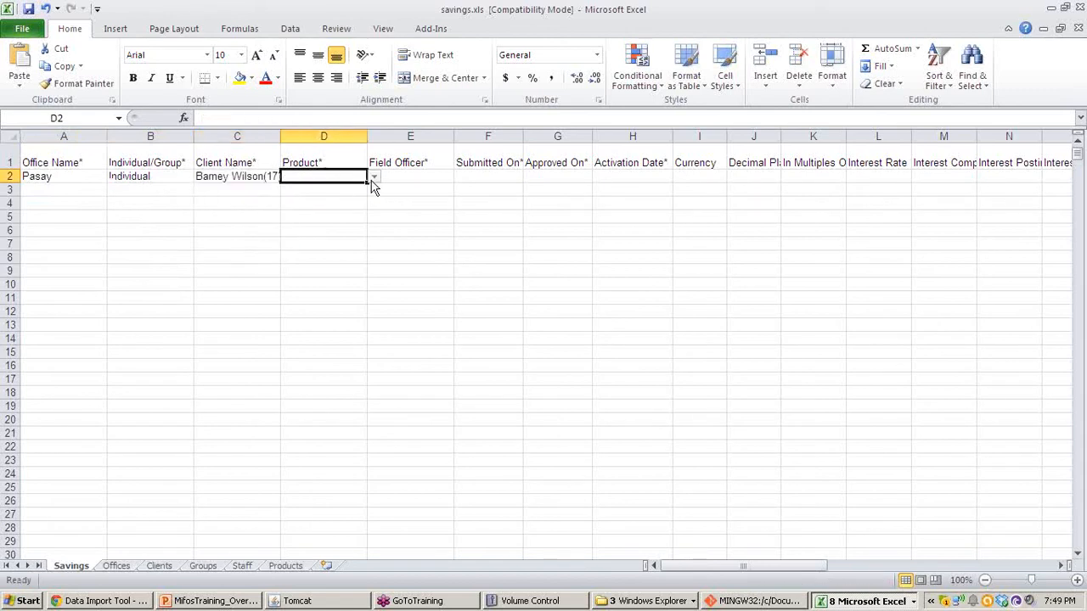
pyautogui.click(373, 177)
pyautogui.click(357, 188)
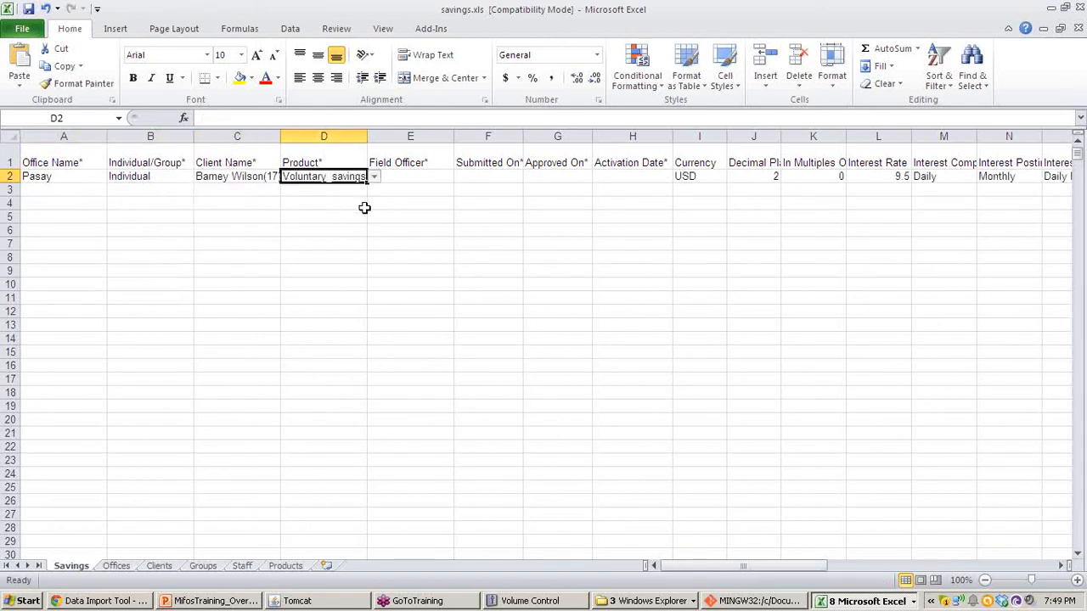
pyautogui.click(374, 177)
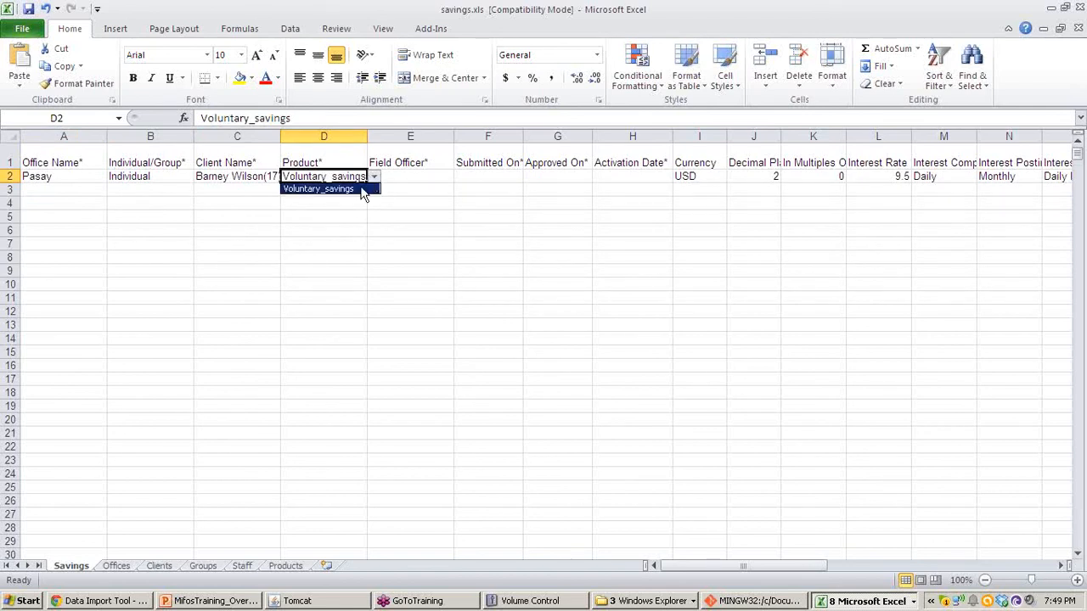
pyautogui.click(357, 187)
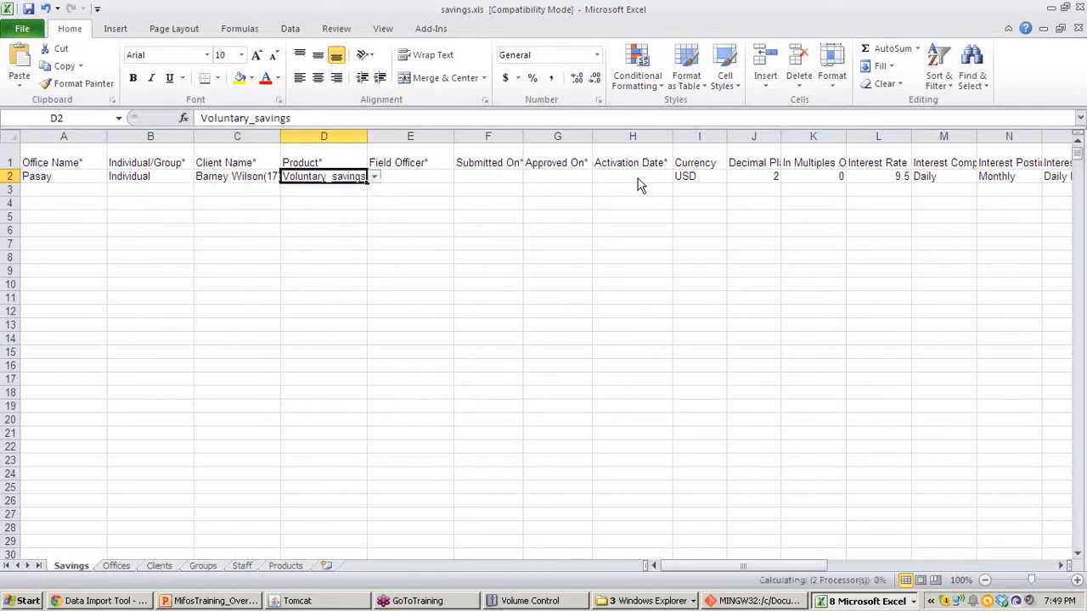
pyautogui.click(711, 178)
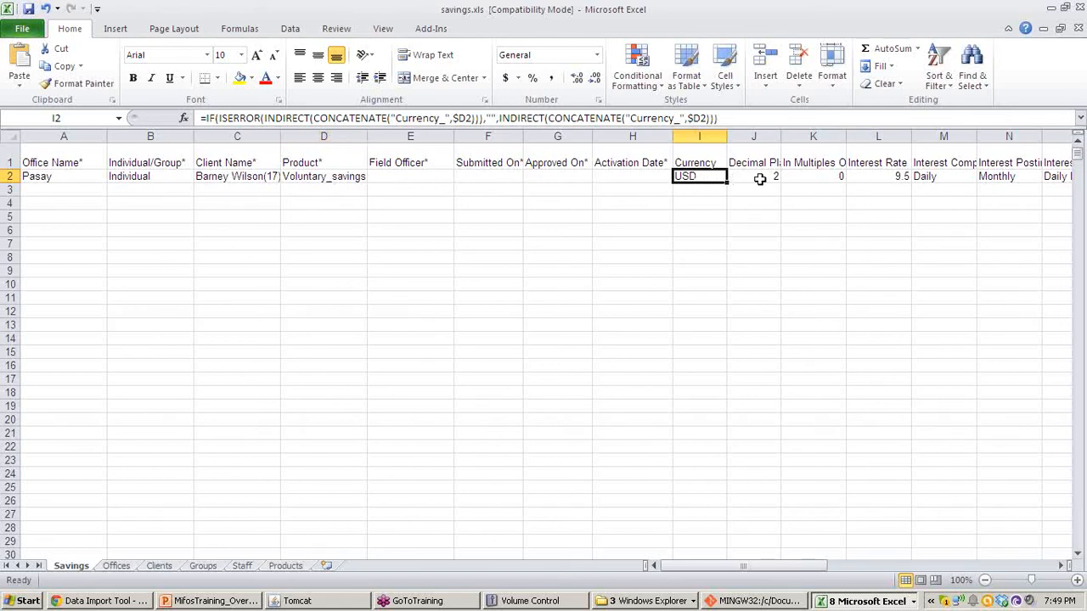
pyautogui.click(760, 178)
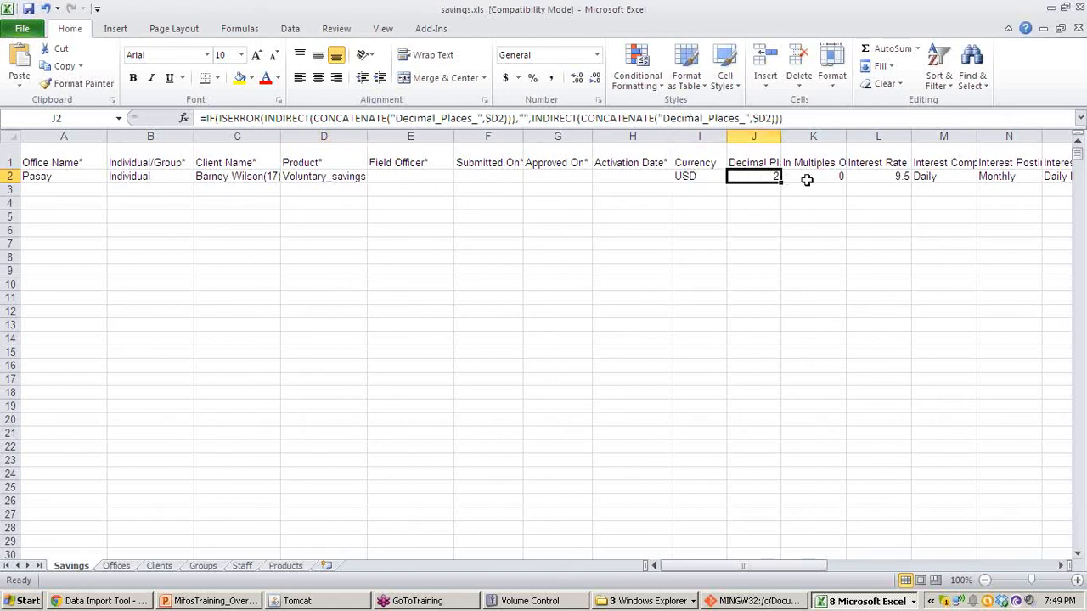
pyautogui.click(806, 180)
pyautogui.click(882, 180)
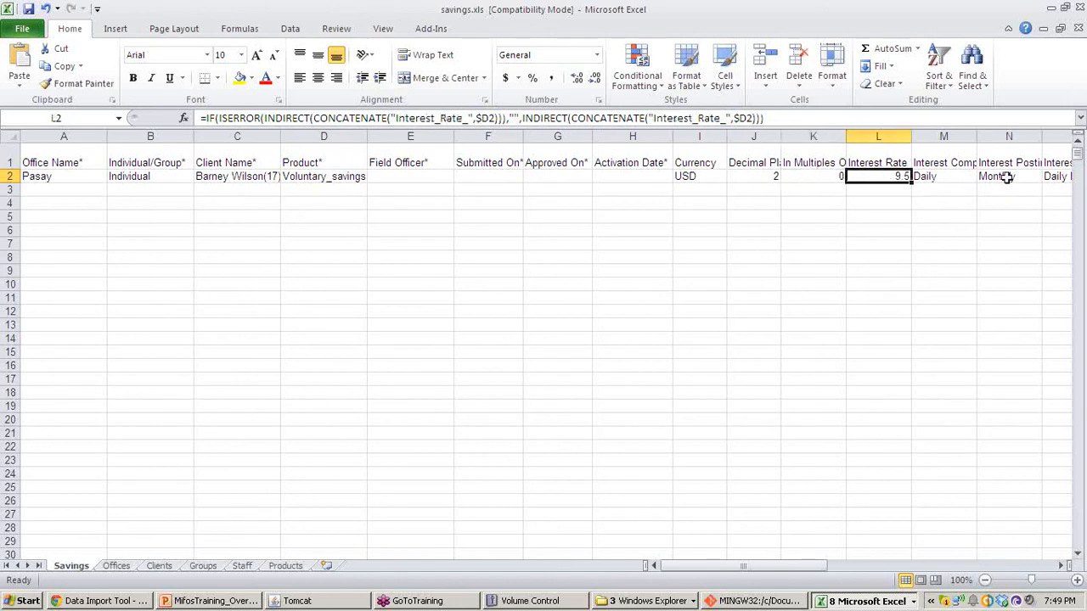
pyautogui.click(957, 180)
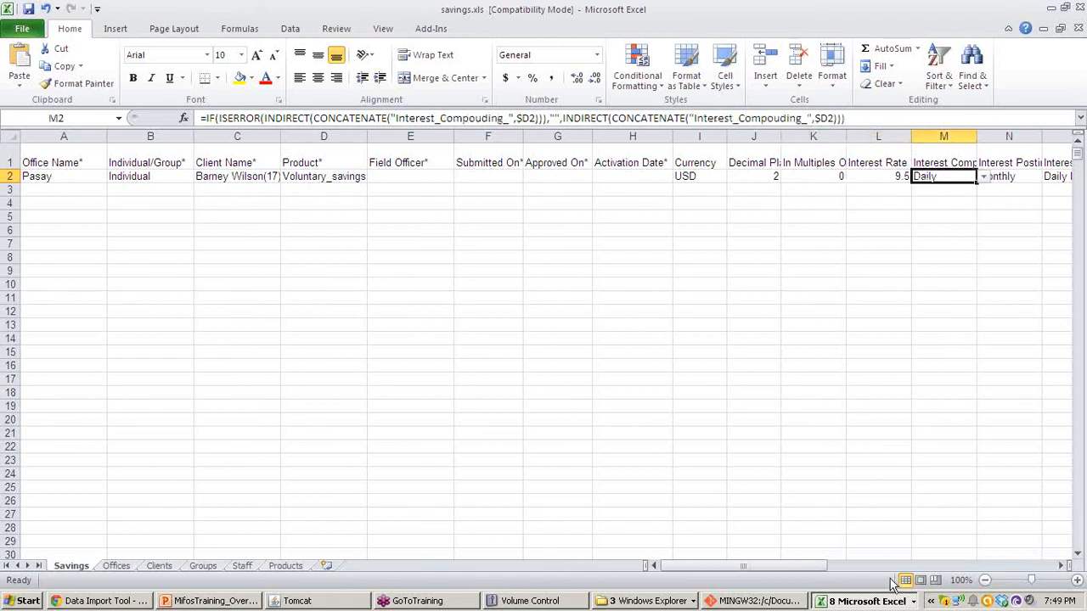
pyautogui.moveTo(783, 566)
pyautogui.mouseDown()
pyautogui.moveTo(871, 565)
pyautogui.moveTo(783, 566)
pyautogui.mouseUp()
# Step: Choose a field officer in E2 and set the Submitted On date in F2 to 4/5/2014
pyautogui.click(458, 178)
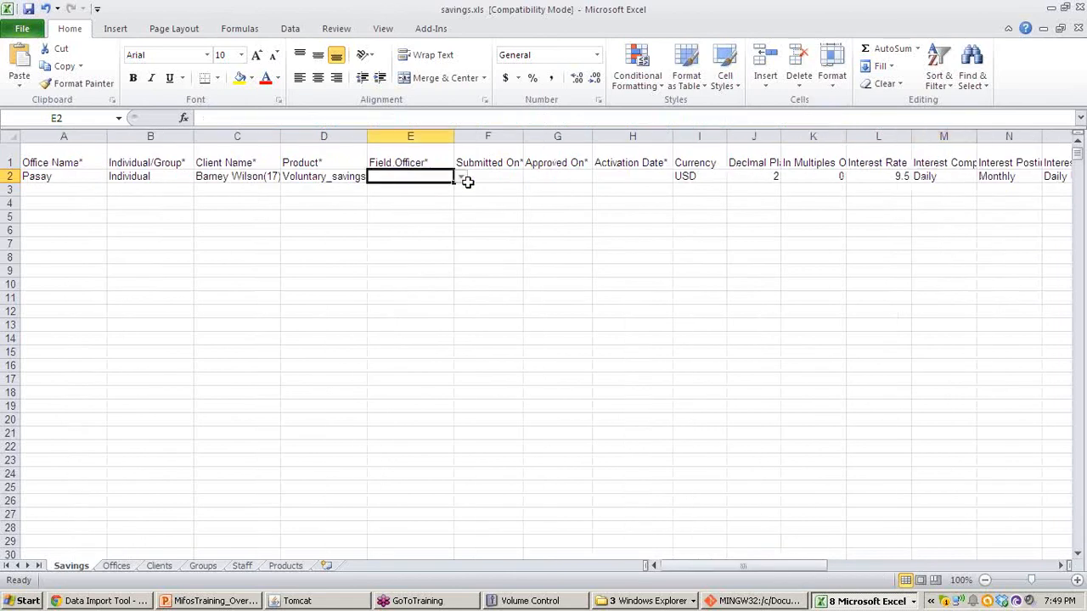
pyautogui.click(460, 177)
pyautogui.click(440, 190)
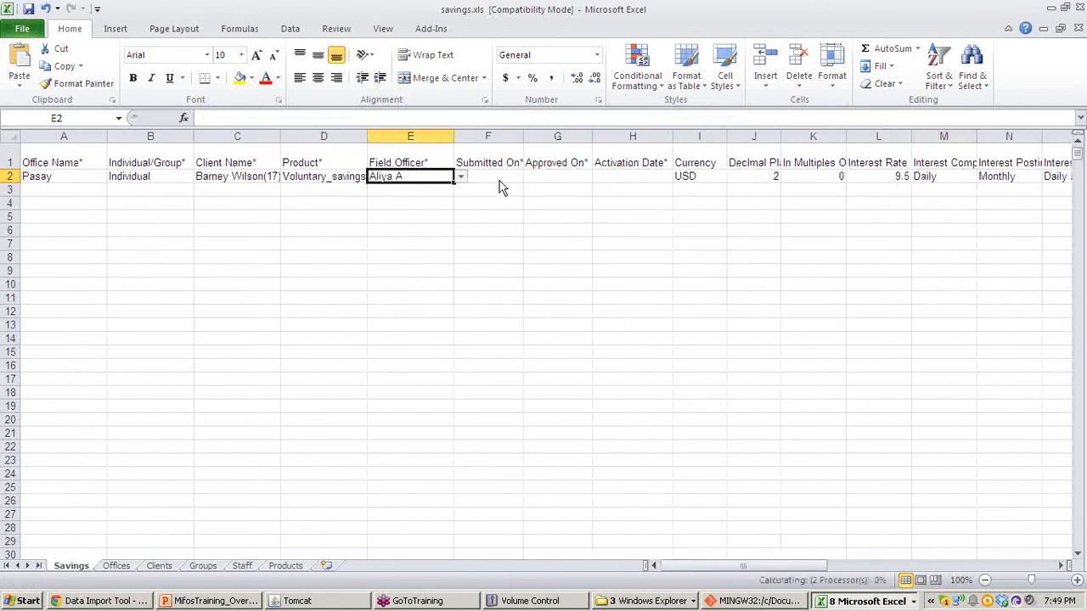
pyautogui.click(505, 178)
pyautogui.doubleClick(505, 178)
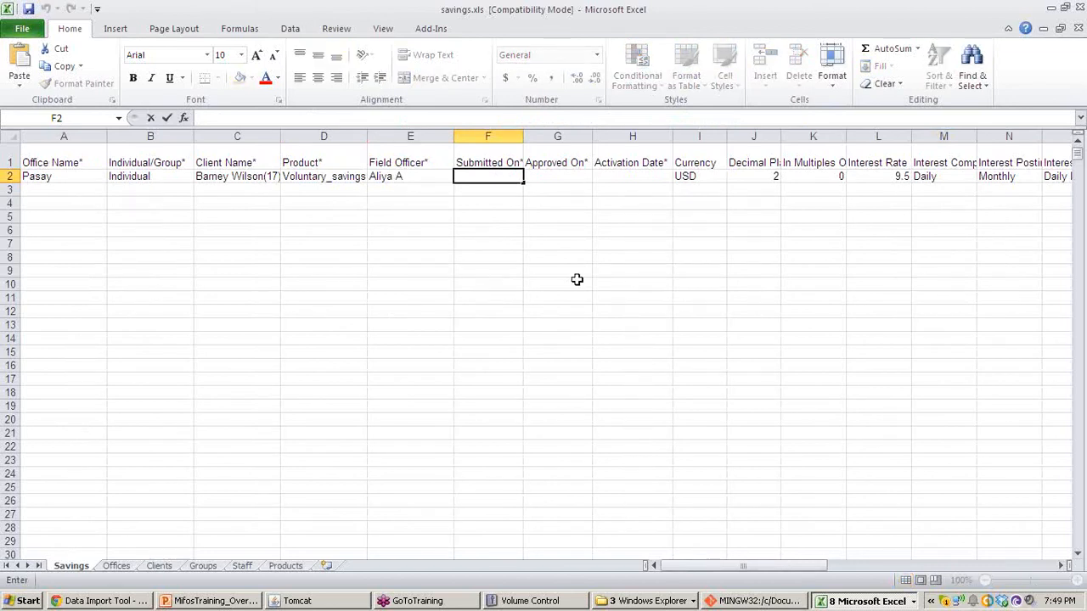
pyautogui.write('4/5/201')
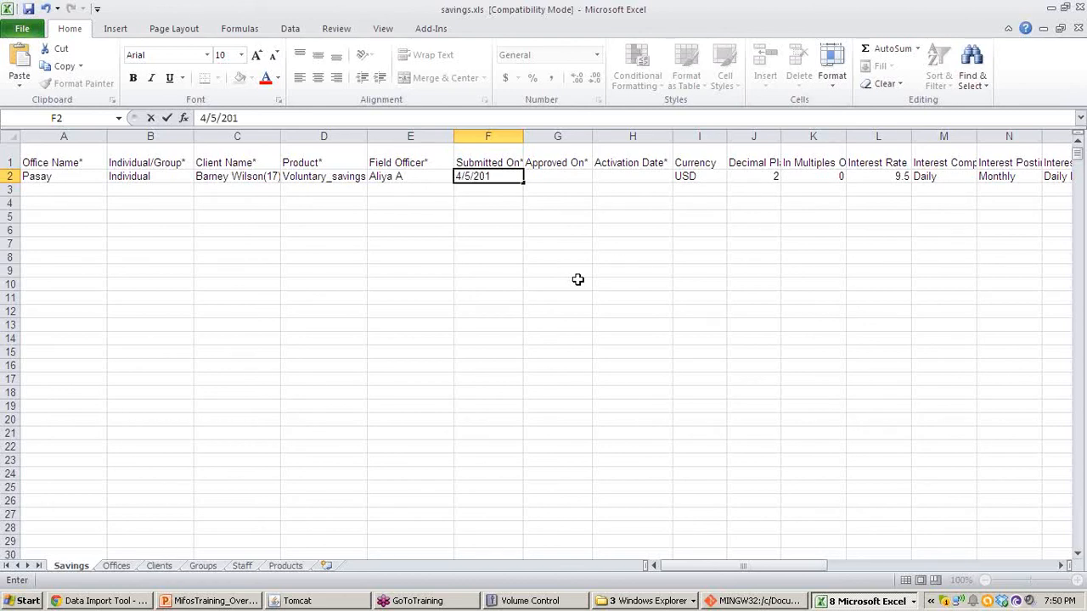
pyautogui.write('4')
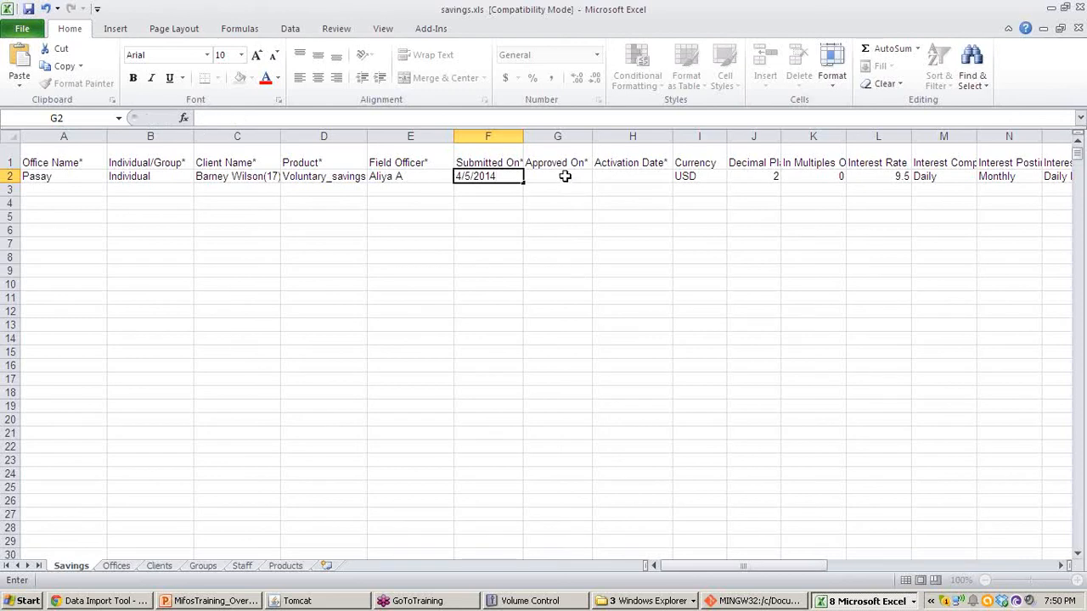
# Step: Enter 4/6/2014 as both the approval date (G2) and activation date (H2)
pyautogui.click(566, 176)
pyautogui.write('6')
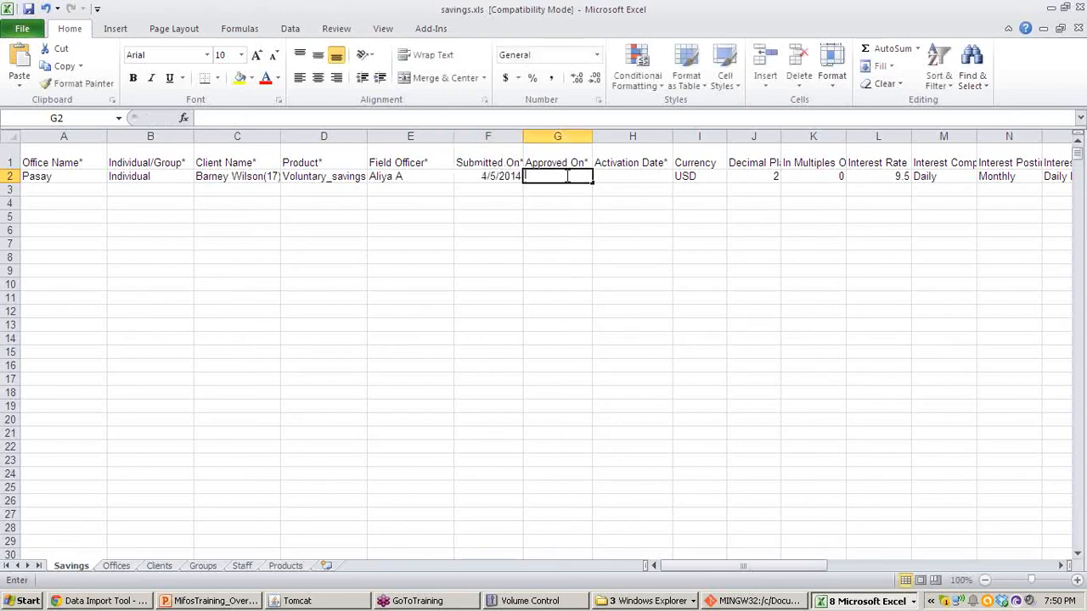
pyautogui.write('/')
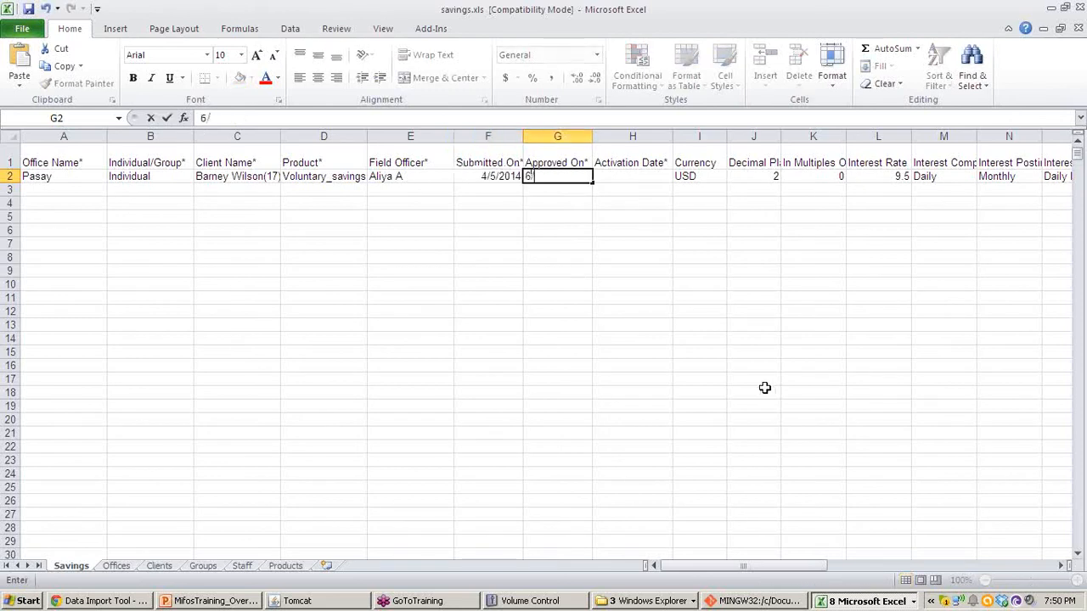
pyautogui.press('BackSpace')
pyautogui.press('BackSpace')
pyautogui.write('4/6/2014')
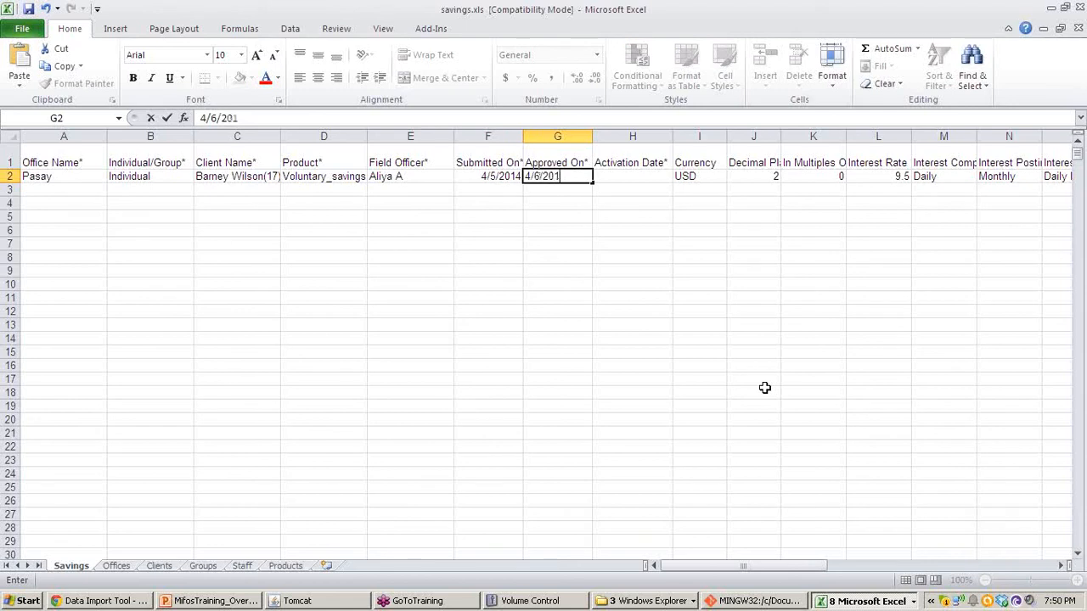
pyautogui.click(638, 171)
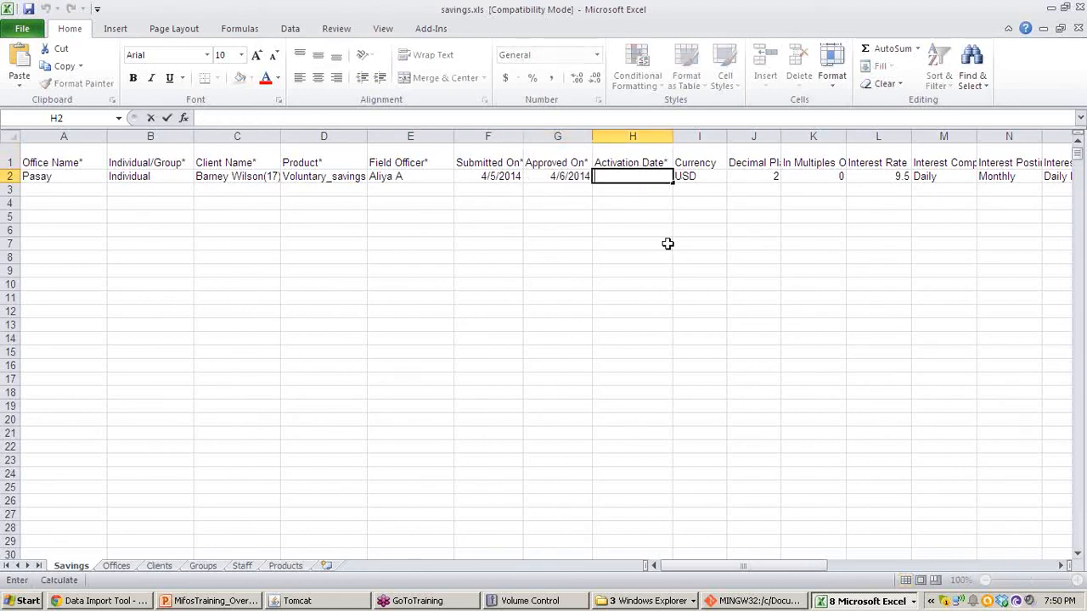
pyautogui.write('4/6/2014')
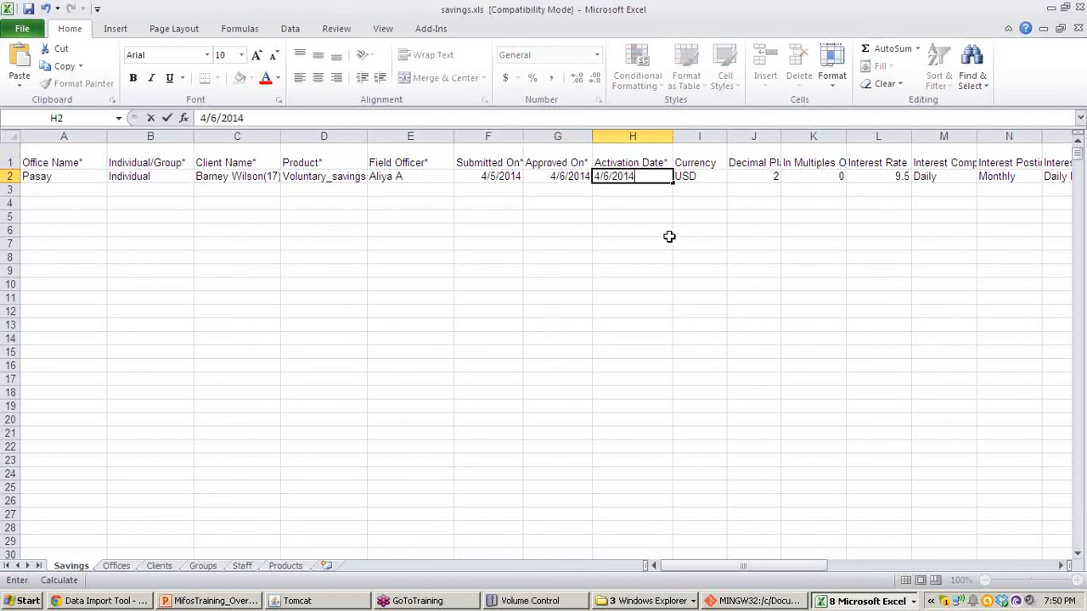
pyautogui.press('Return')
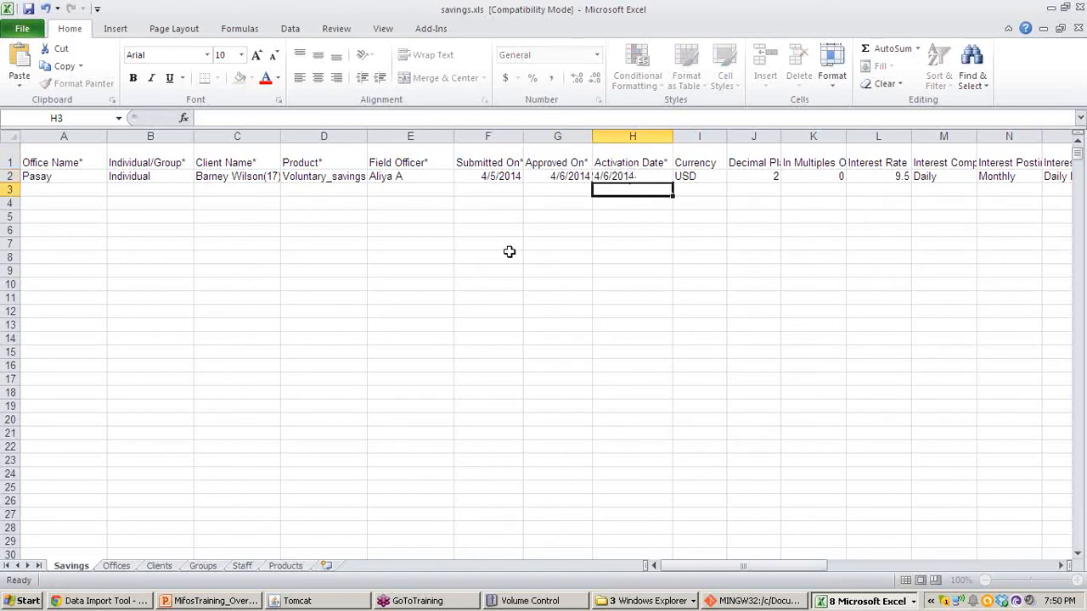
pyautogui.click(238, 179)
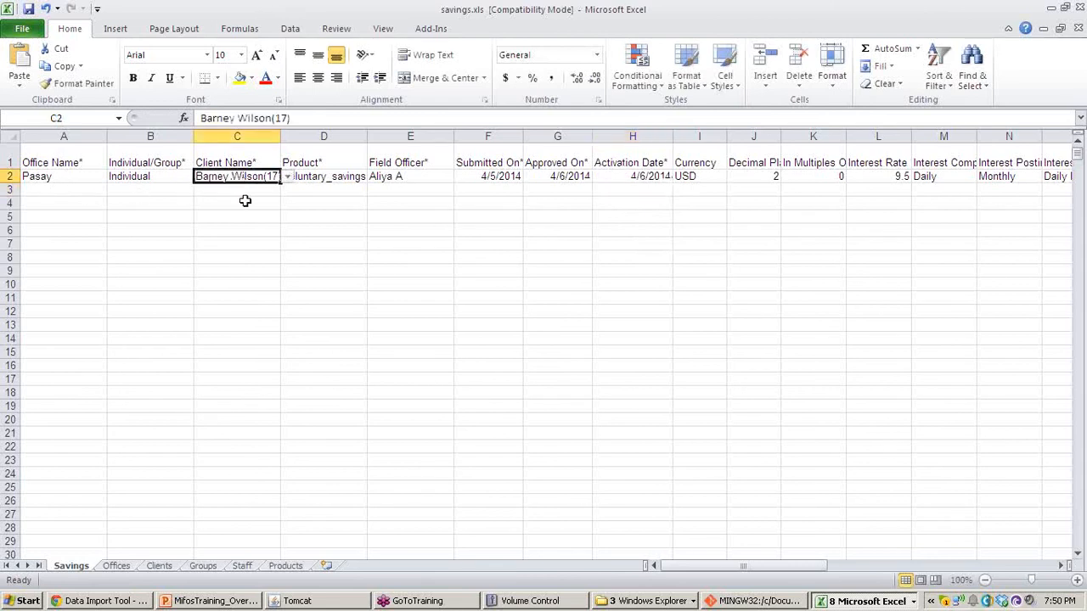
# Step: Open the savings row's client from the Clients list, showing 0 active and 0 total savings
pyautogui.click(103, 601)
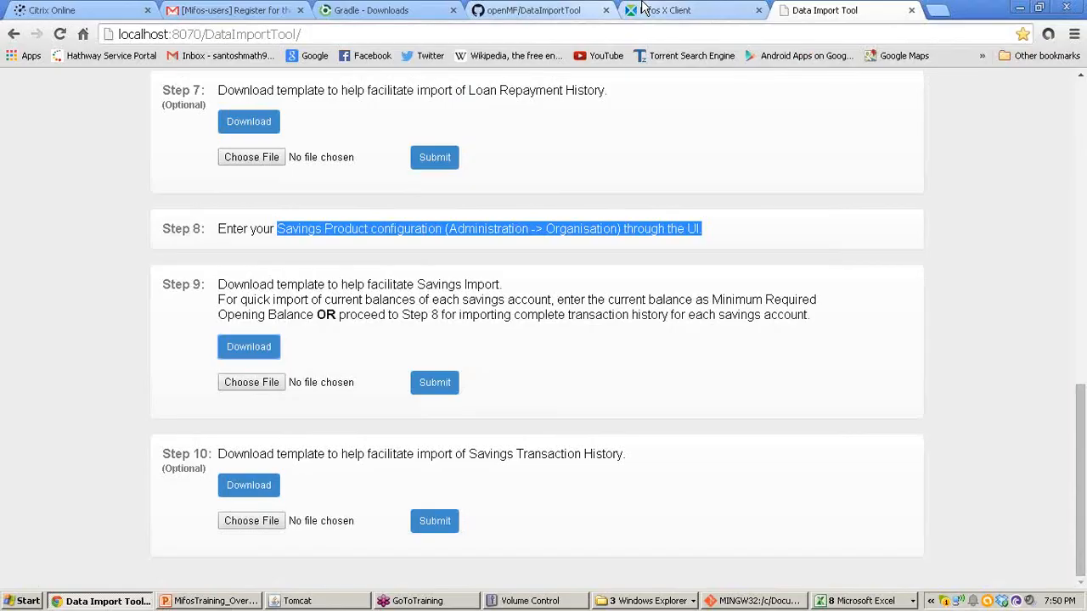
pyautogui.click(645, 9)
pyautogui.click(206, 86)
pyautogui.click(212, 123)
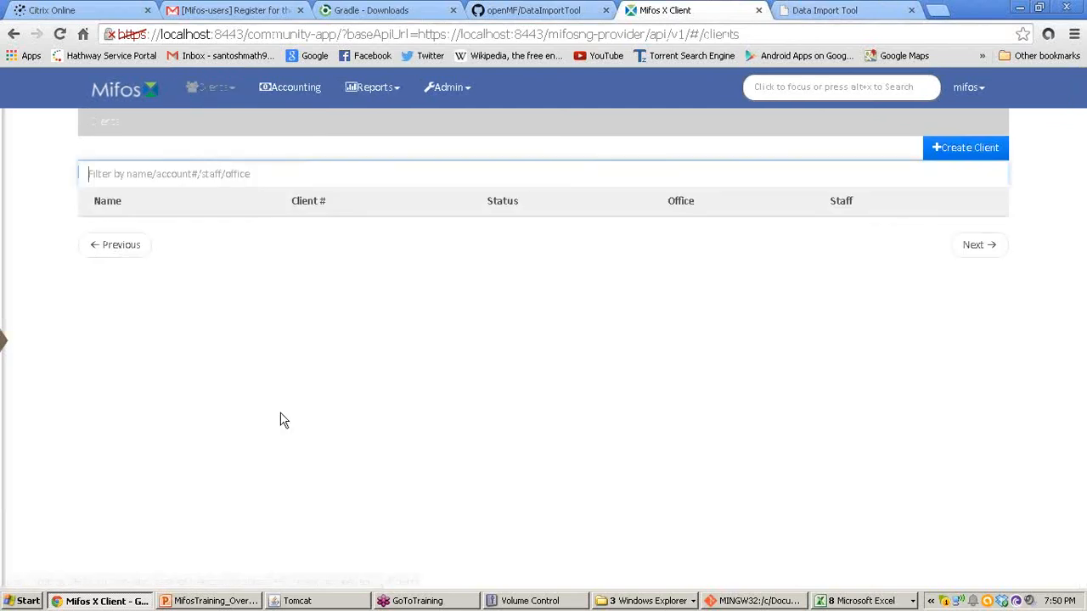
pyautogui.click(148, 260)
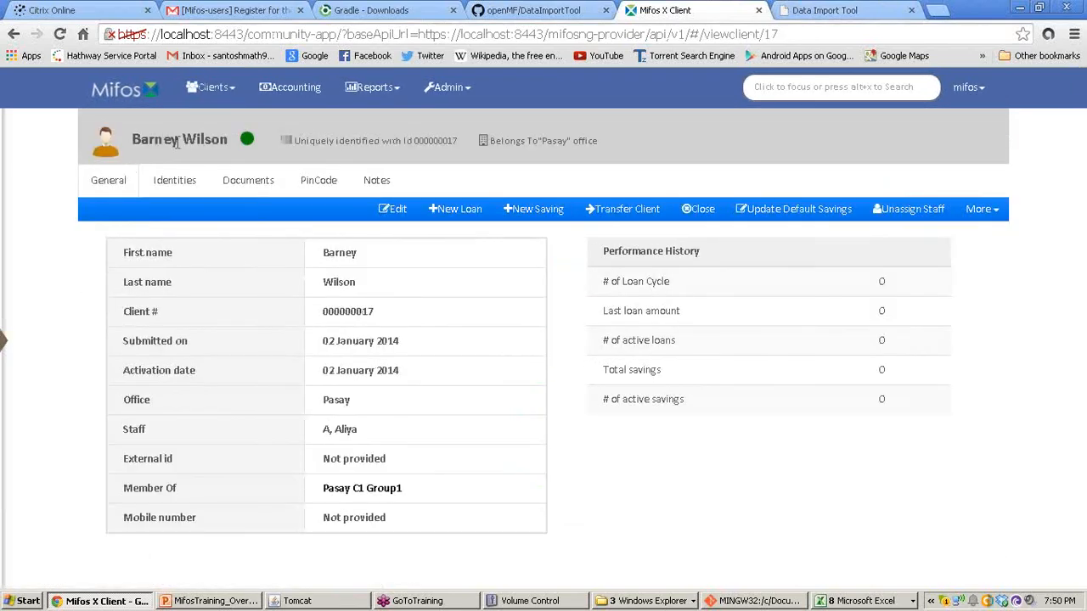
pyautogui.moveTo(129, 136); pyautogui.dragTo(236, 140)
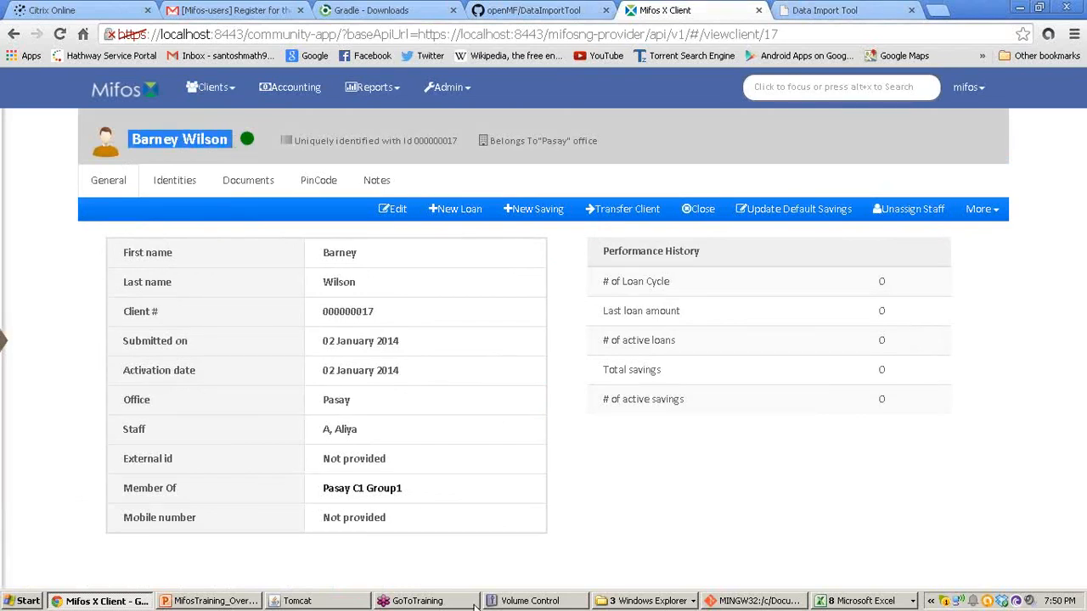
pyautogui.click(598, 573)
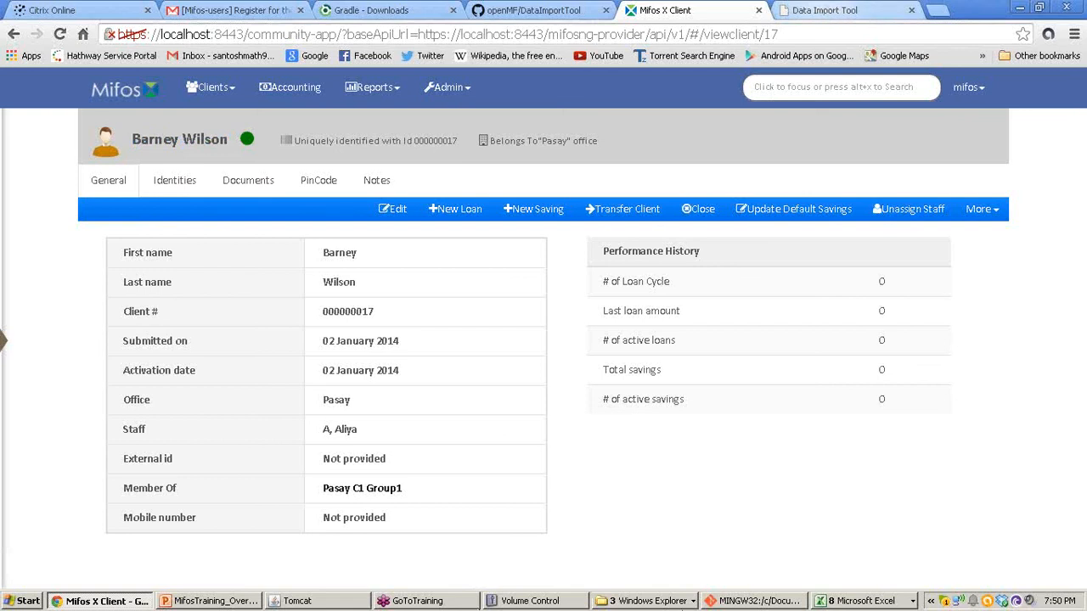
# Step: Briefly check the savings.xls workbook in Excel, then return to the client's page in Chrome
pyautogui.click(837, 606)
pyautogui.click(852, 471)
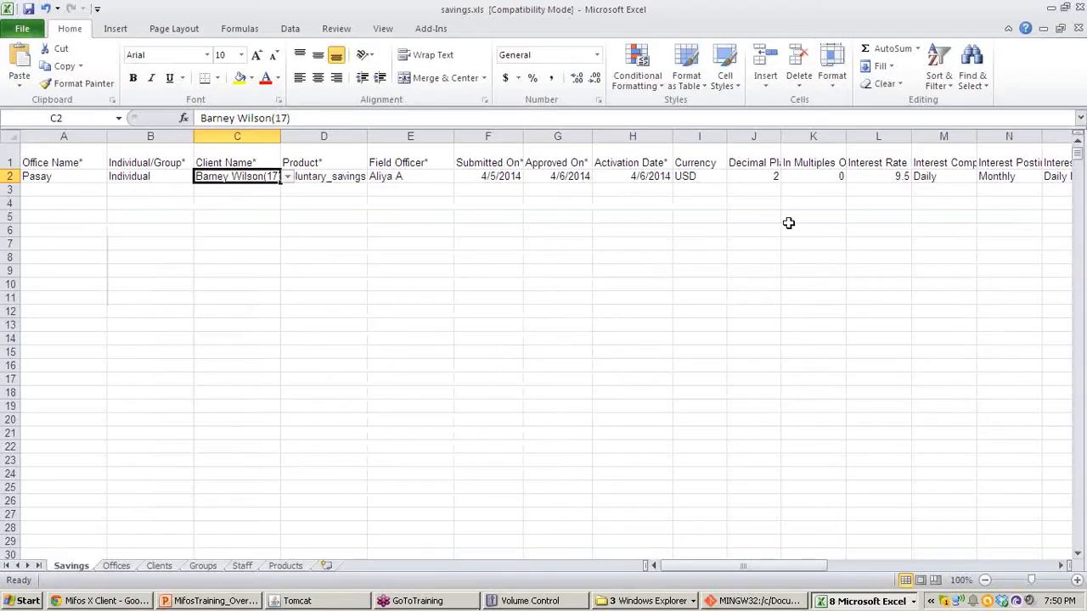
pyautogui.moveTo(798, 567); pyautogui.dragTo(806, 567)
pyautogui.moveTo(807, 566); pyautogui.dragTo(696, 564)
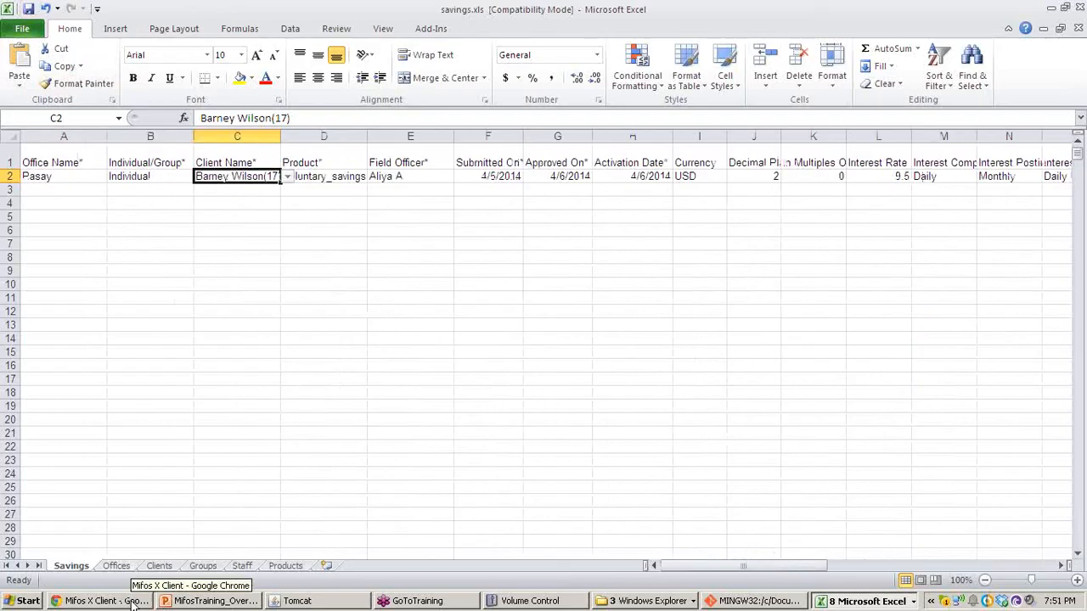
pyautogui.click(100, 601)
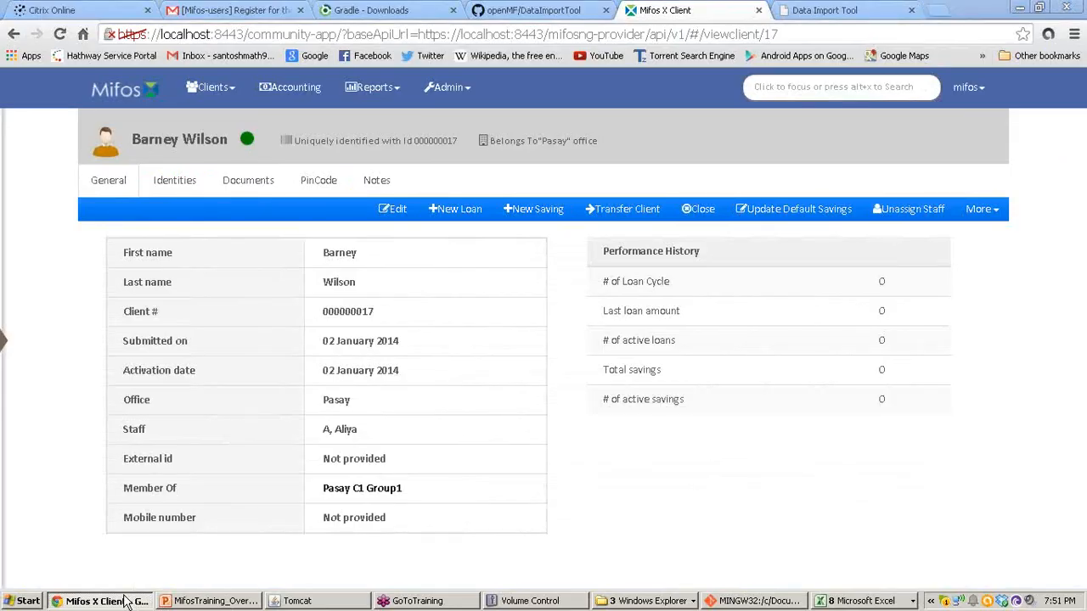
# Step: Select savings.xls as the Step 9 Savings Import file and submit it
pyautogui.click(849, 9)
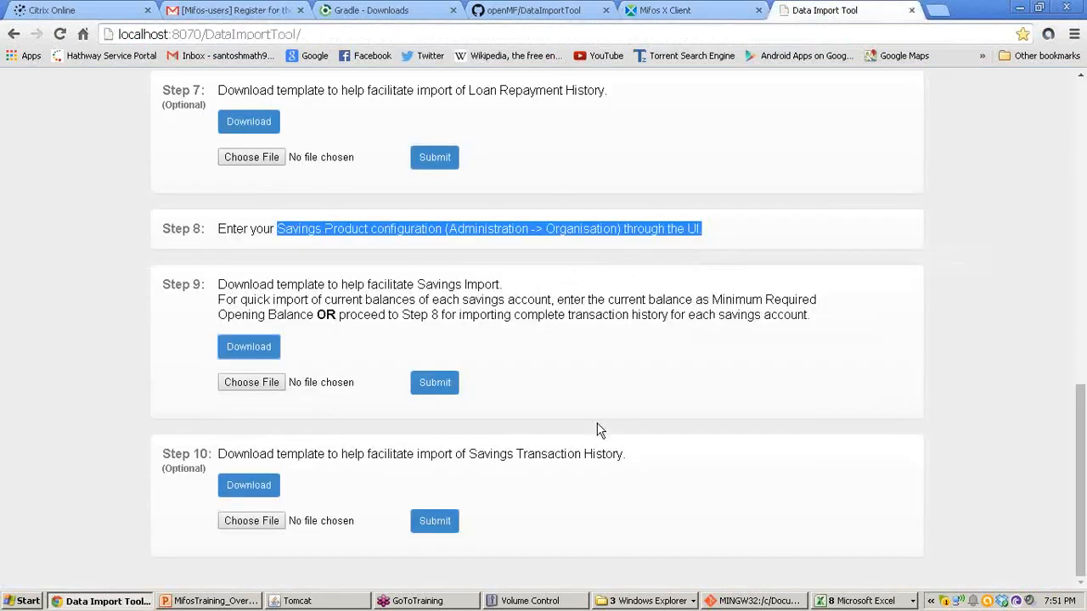
pyautogui.click(264, 389)
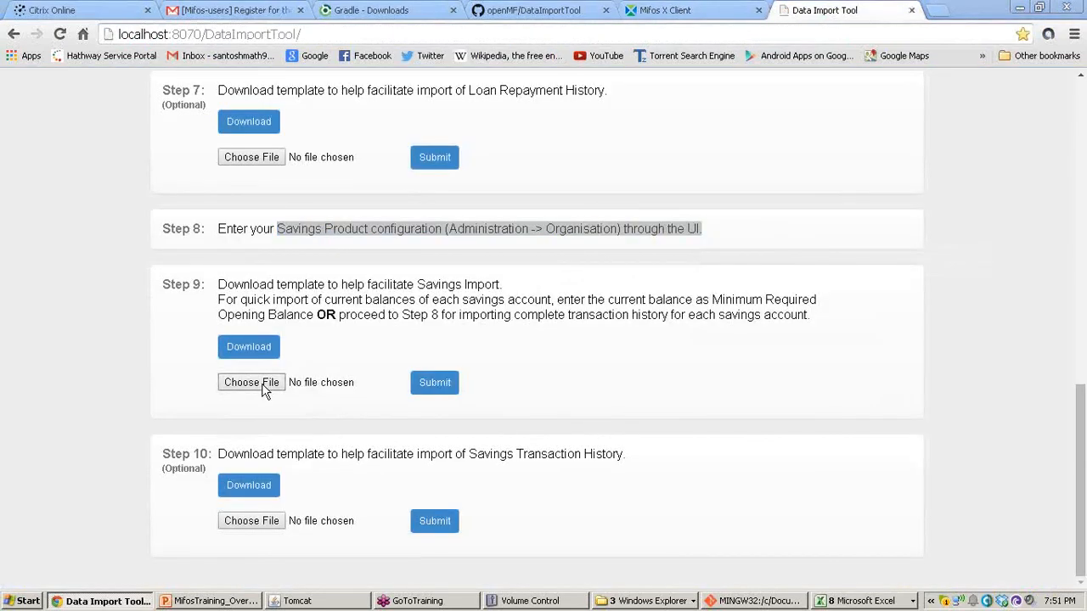
pyautogui.click(425, 268)
pyautogui.click(430, 383)
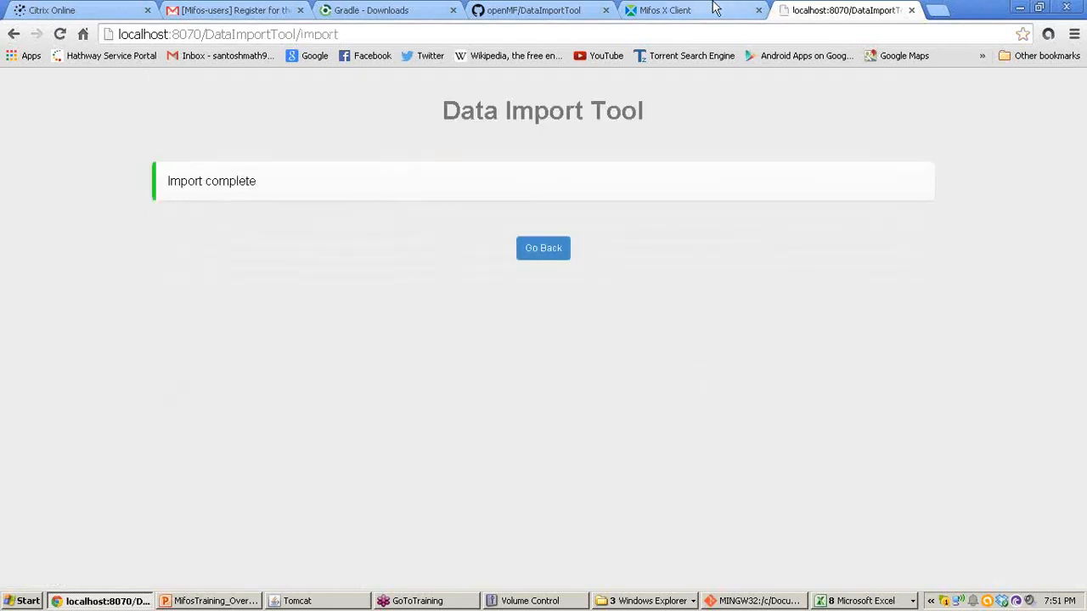
pyautogui.click(664, 11)
# Step: Open the client's Voluntary savings account, activated 06 April 2014 with a 1000 balance
pyautogui.click(210, 87)
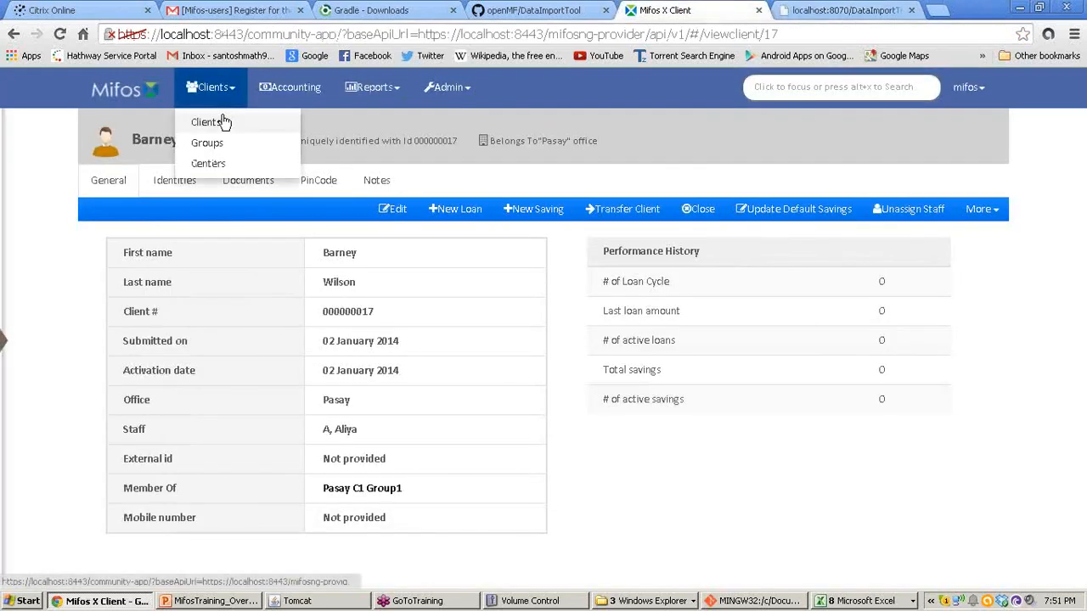
pyautogui.click(223, 123)
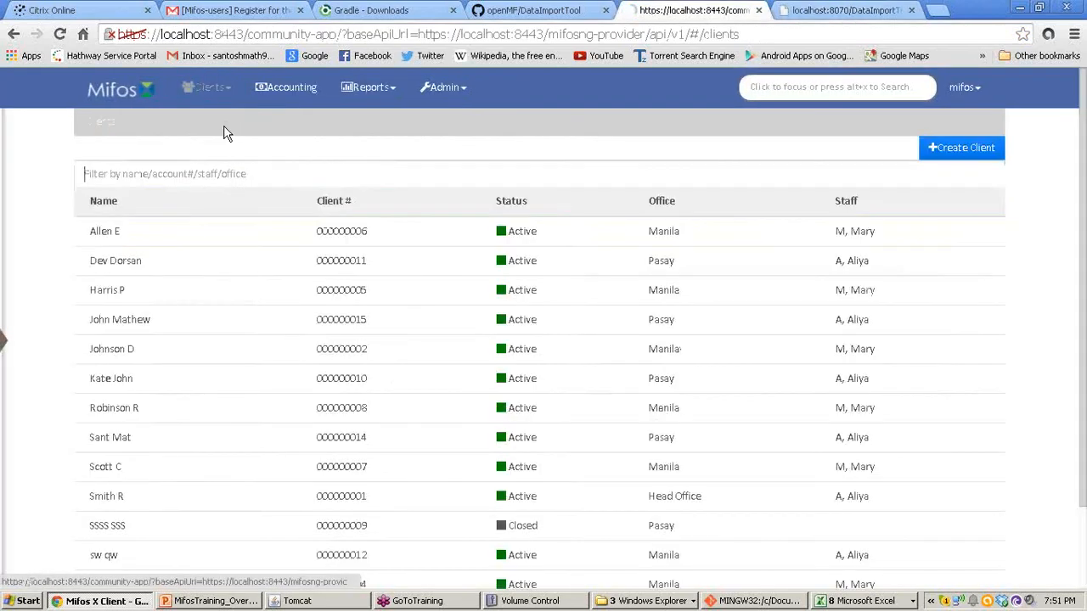
pyautogui.scroll(-2, 941, 498)
pyautogui.click(976, 561)
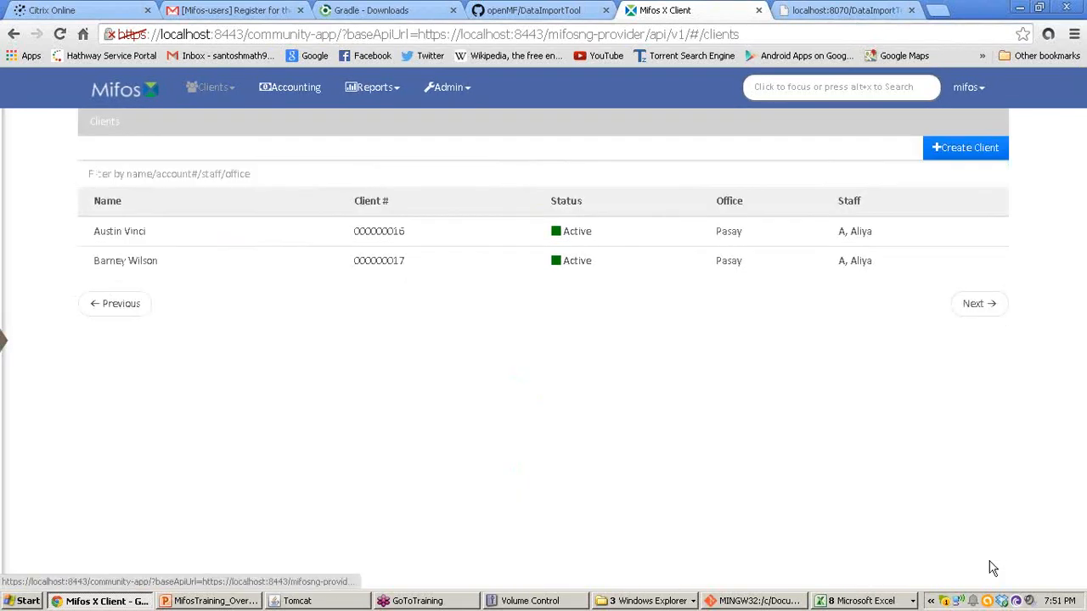
pyautogui.click(191, 264)
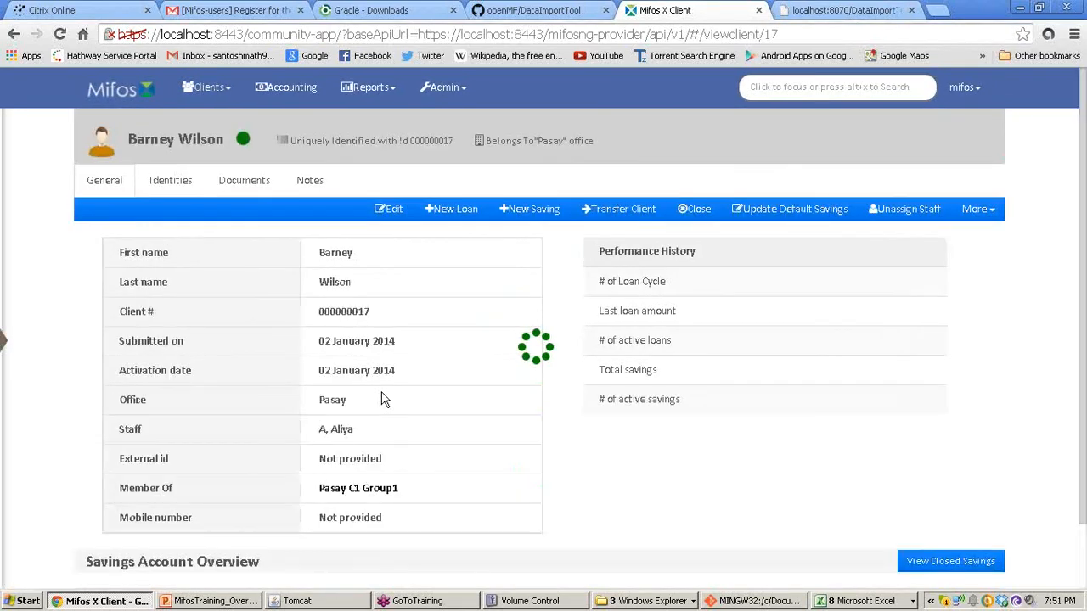
pyautogui.scroll(-2, 399, 400)
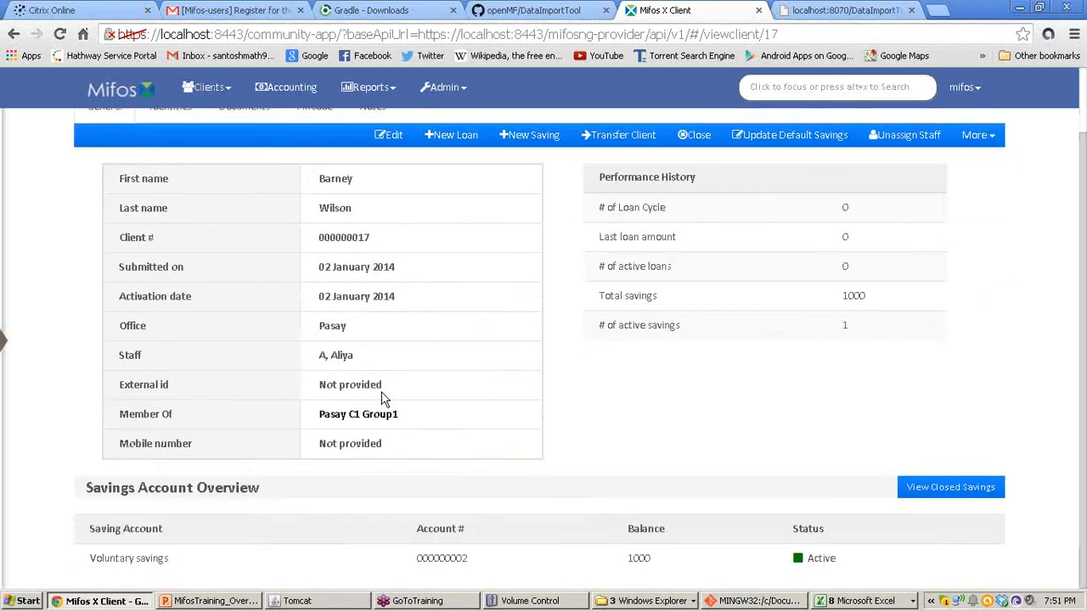
pyautogui.click(463, 565)
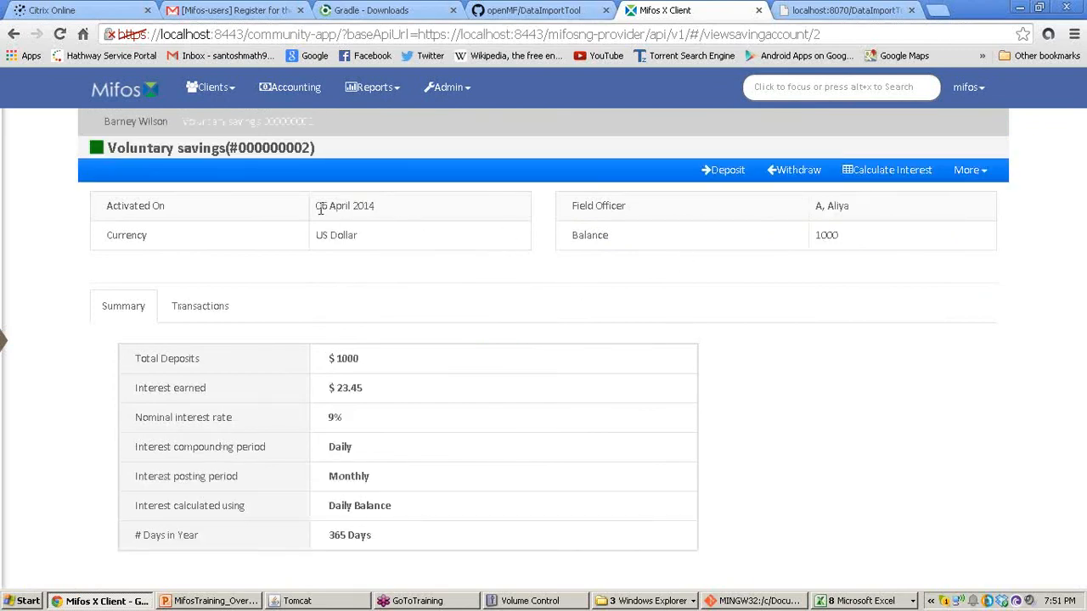
pyautogui.moveTo(317, 206); pyautogui.dragTo(381, 213)
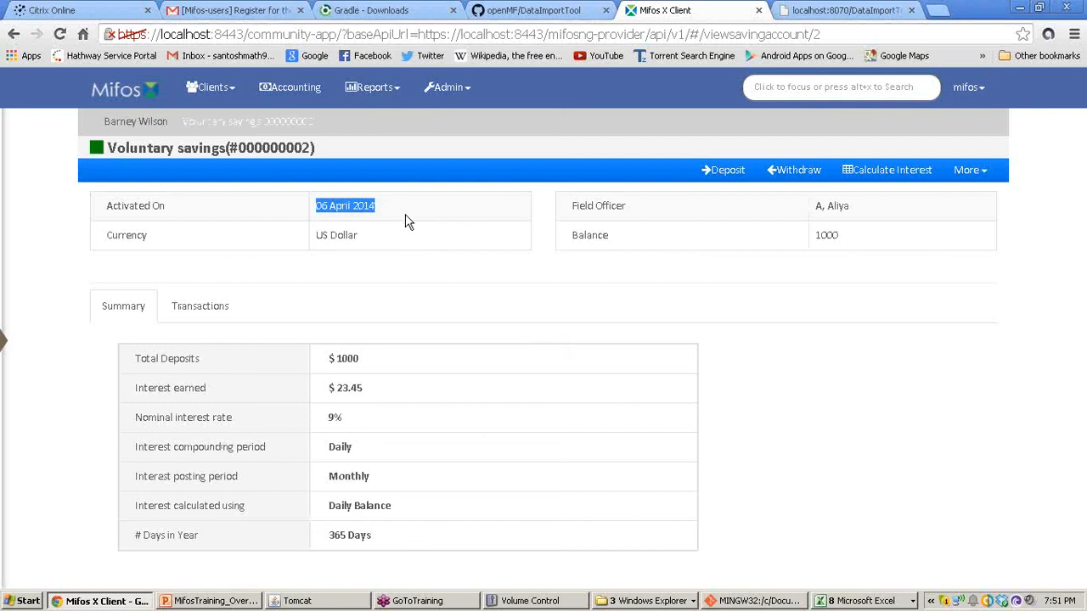
pyautogui.moveTo(851, 231); pyautogui.dragTo(820, 235)
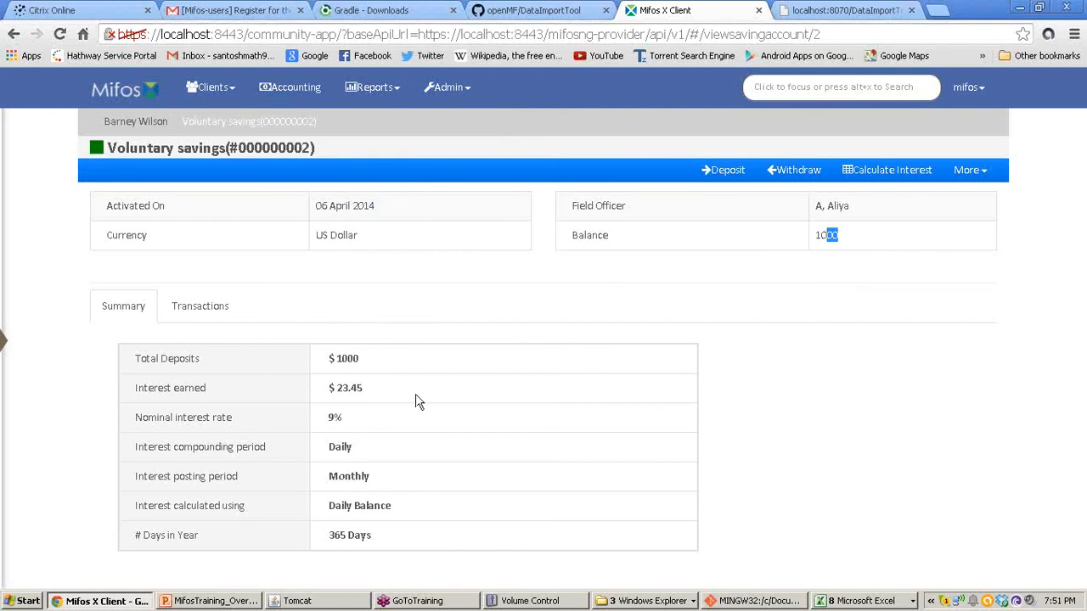
# Step: View the account's transactions showing a single 1000 deposit, then go back to the Data Import Tool
pyautogui.click(216, 316)
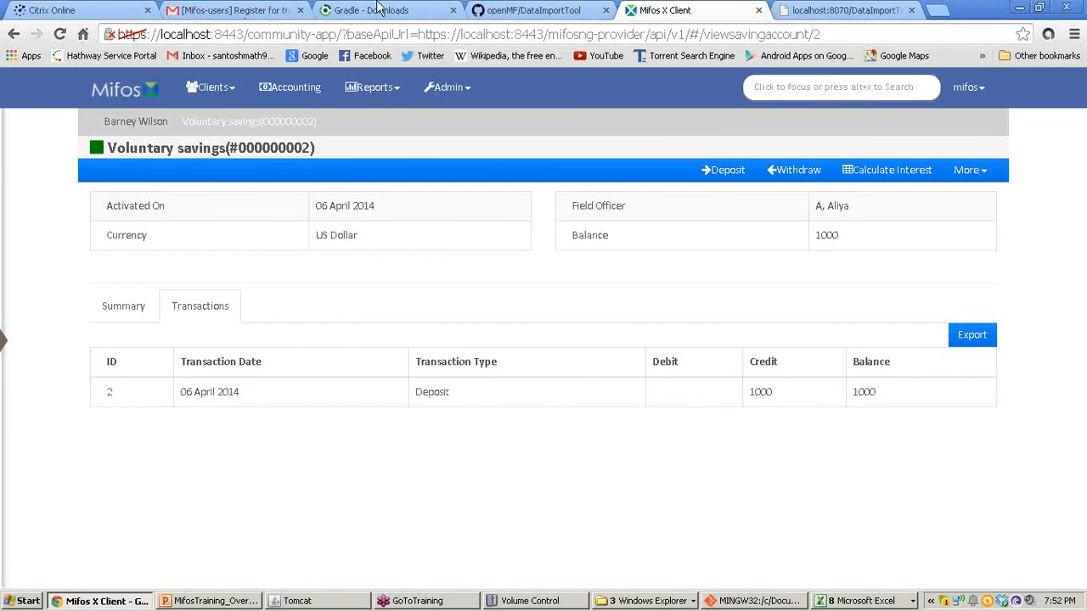
pyautogui.click(805, 10)
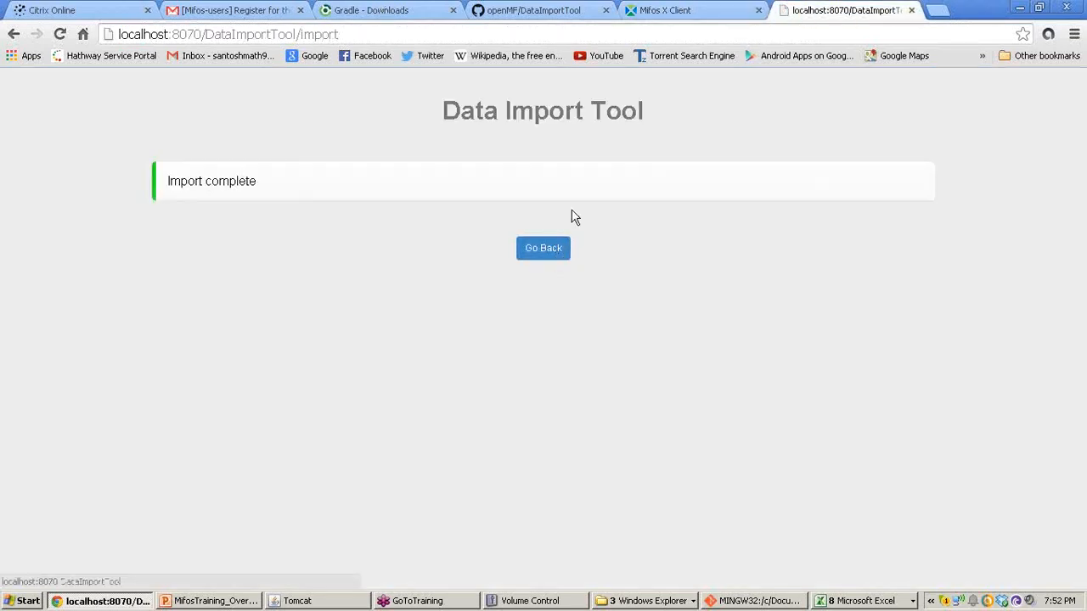
pyautogui.click(737, 10)
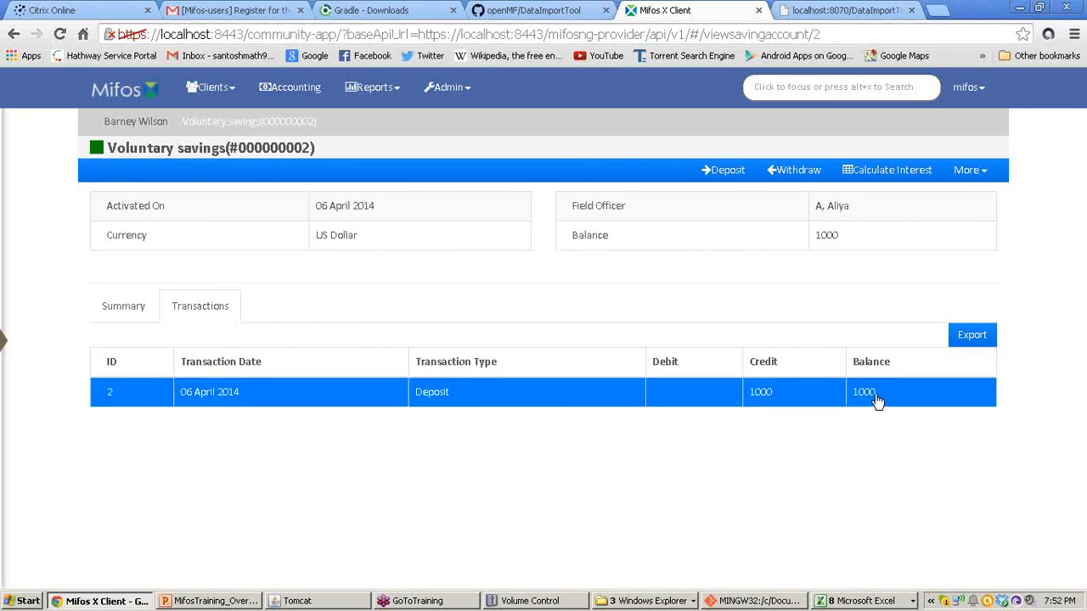
pyautogui.click(844, 10)
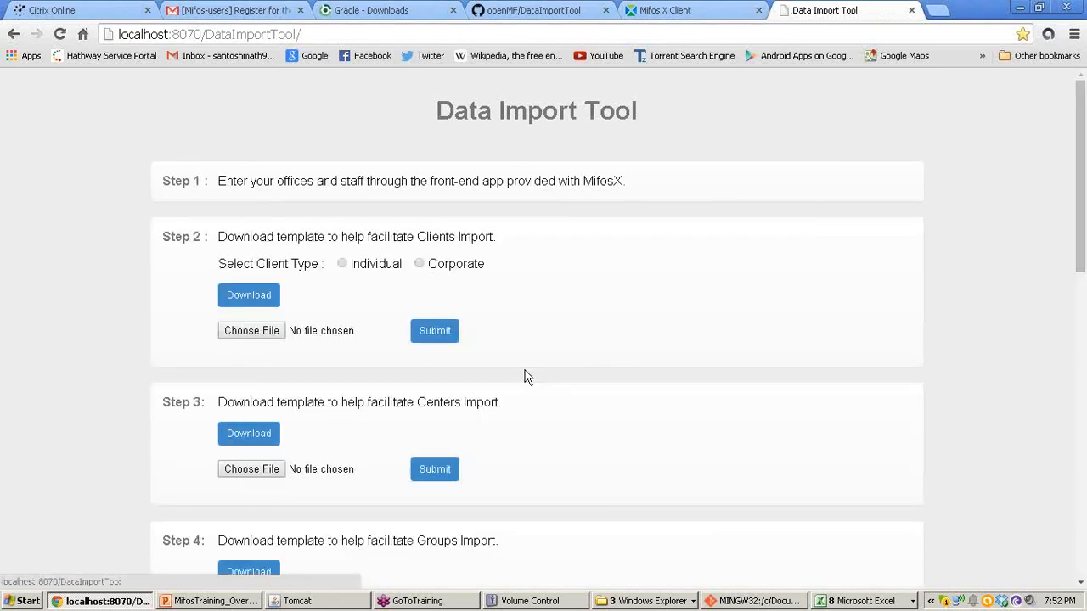
# Step: Download the Step 10 template as savingsTransactionHistory.xls and bring the savings.xls workbook forward in Excel
pyautogui.scroll(-5, 526, 382)
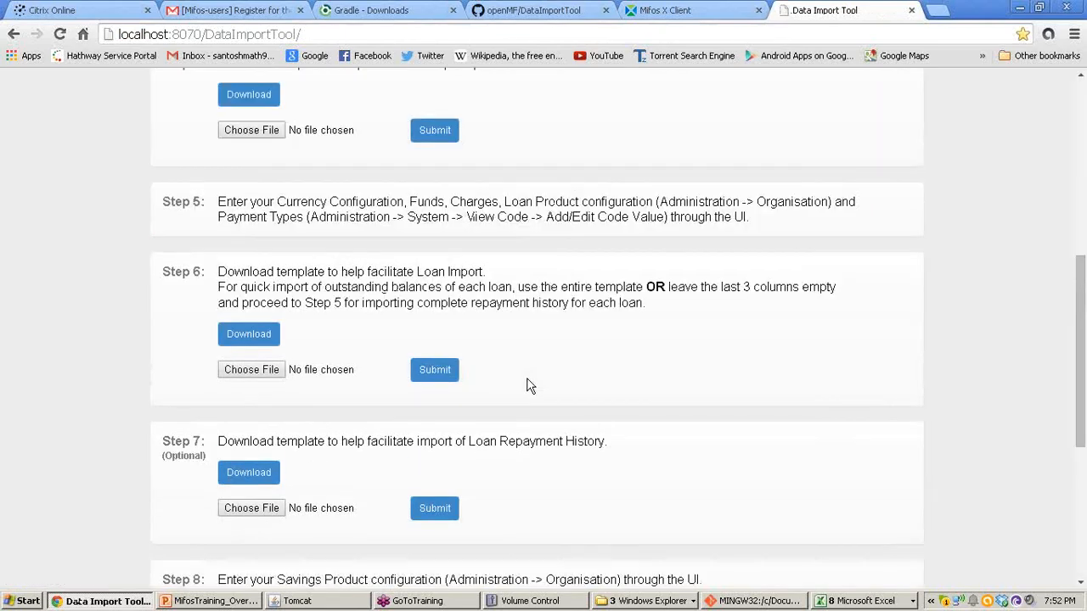
pyautogui.scroll(-4, 527, 386)
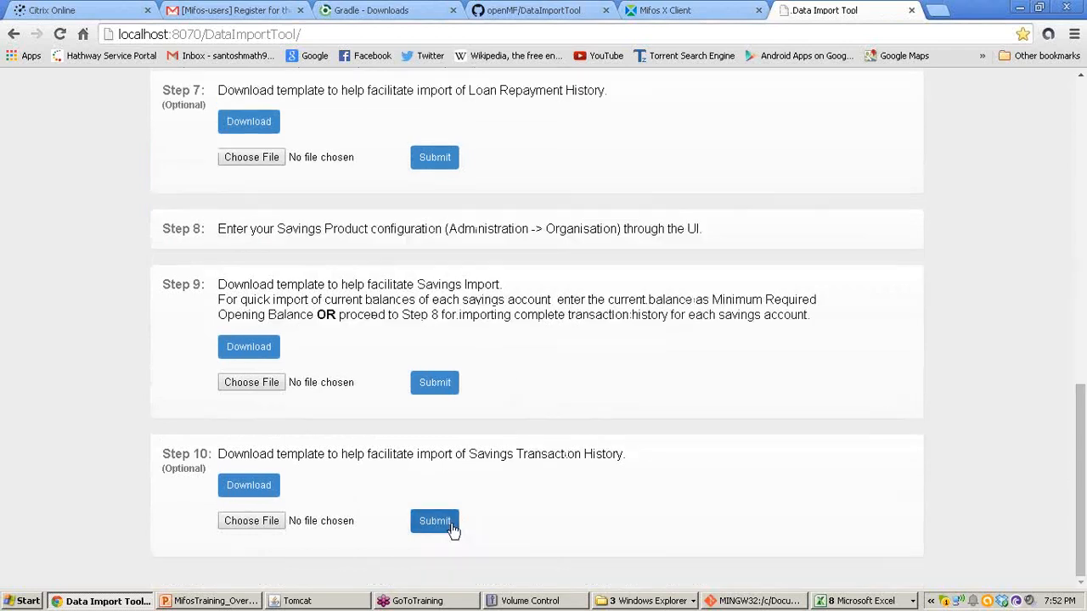
pyautogui.click(255, 485)
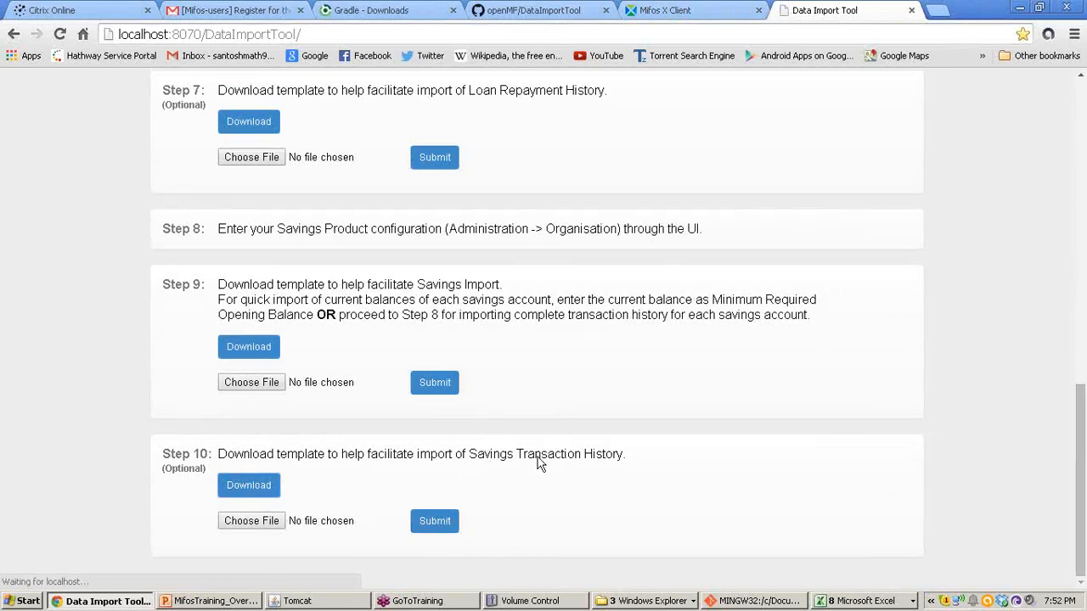
pyautogui.press('Return')
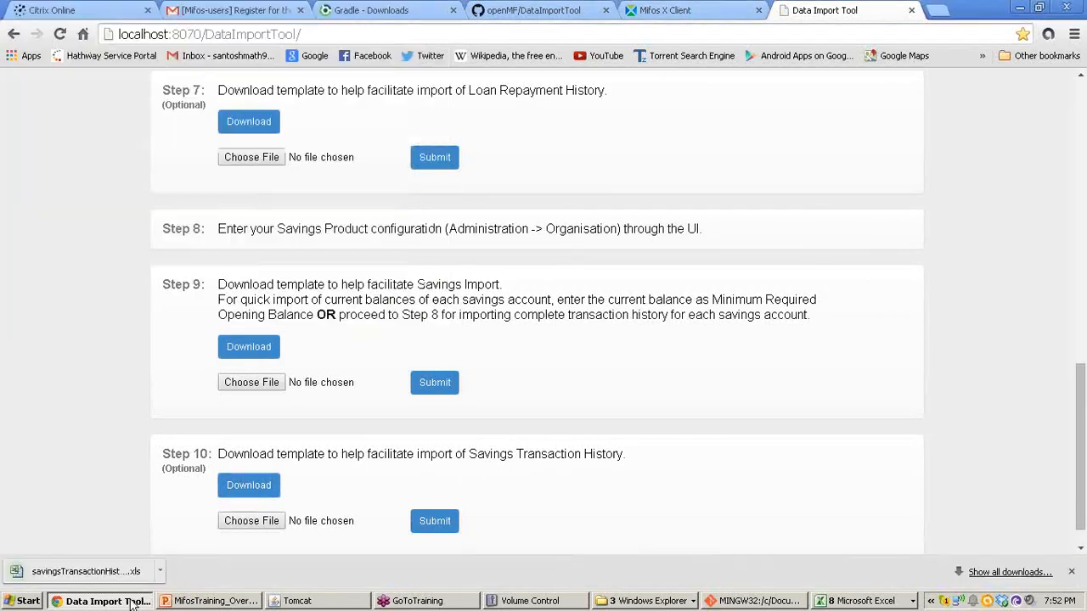
pyautogui.click(852, 602)
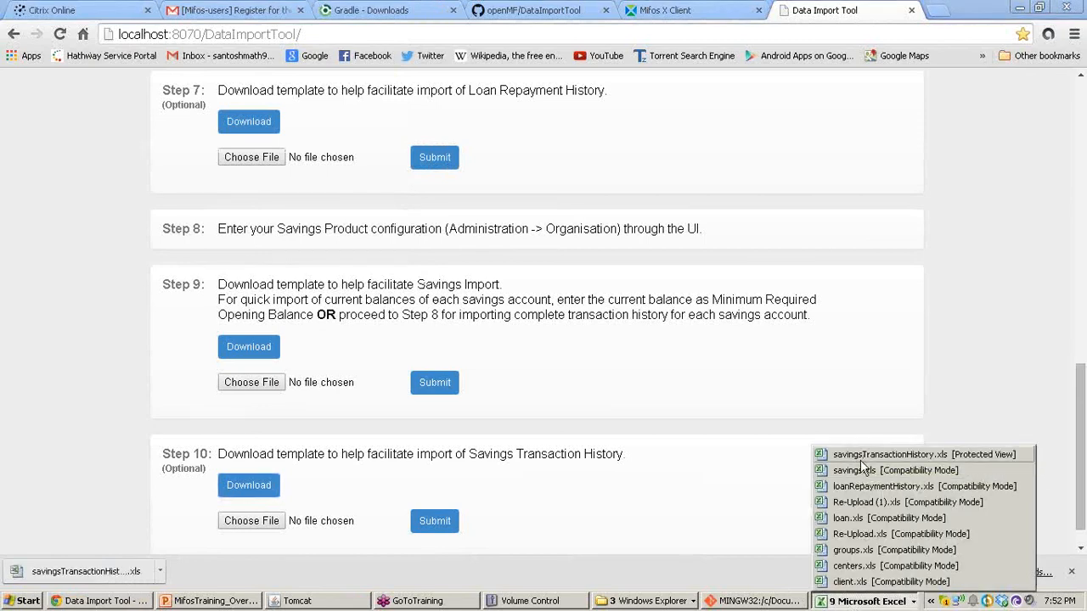
pyautogui.click(852, 471)
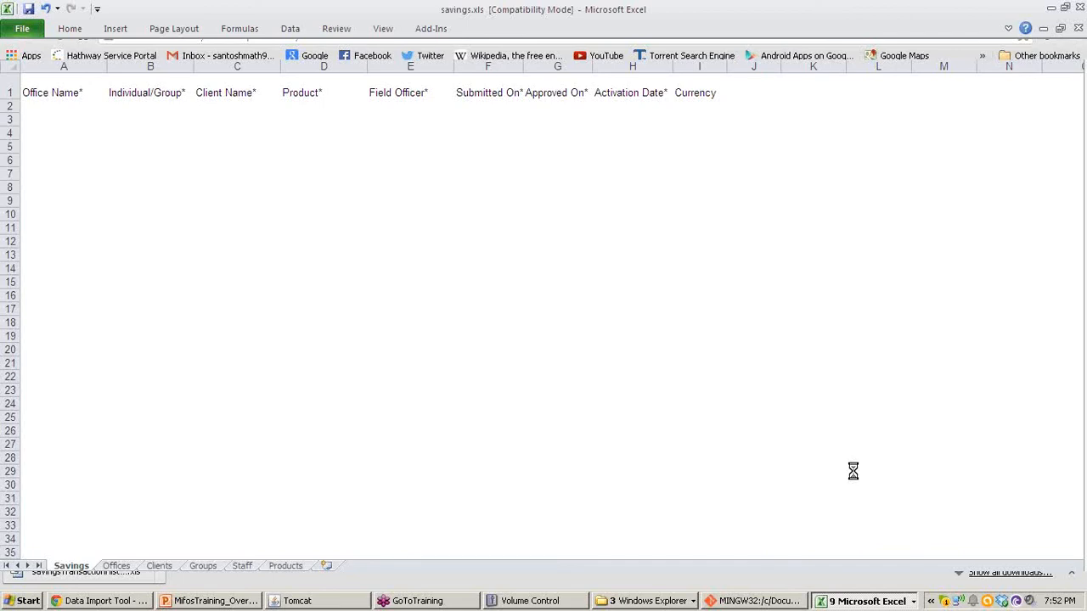
# Step: Click through the savings.xls cells to review the filled-in savings import row
pyautogui.click(292, 195)
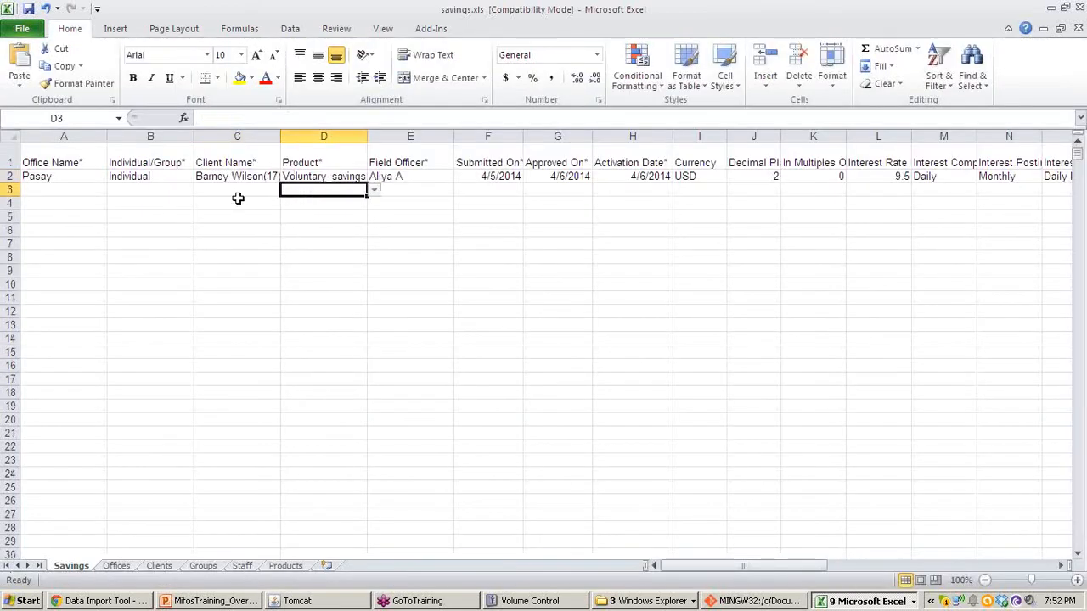
pyautogui.click(128, 188)
pyautogui.click(123, 216)
pyautogui.click(121, 295)
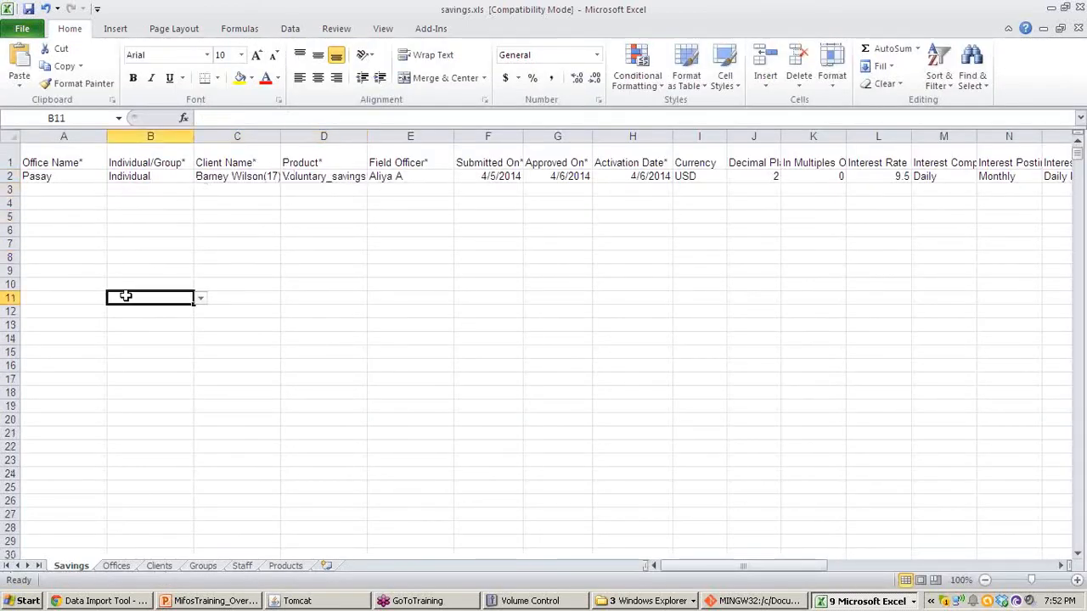
pyautogui.click(68, 189)
pyautogui.click(63, 228)
pyautogui.click(60, 244)
pyautogui.click(59, 298)
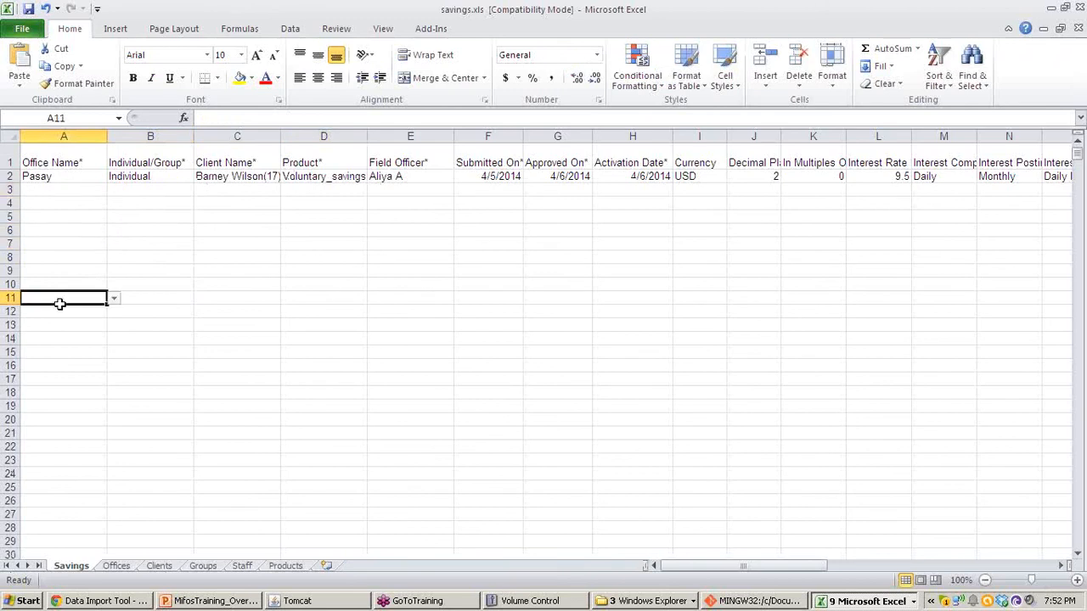
pyautogui.click(72, 189)
pyautogui.click(73, 218)
pyautogui.click(61, 285)
pyautogui.click(61, 325)
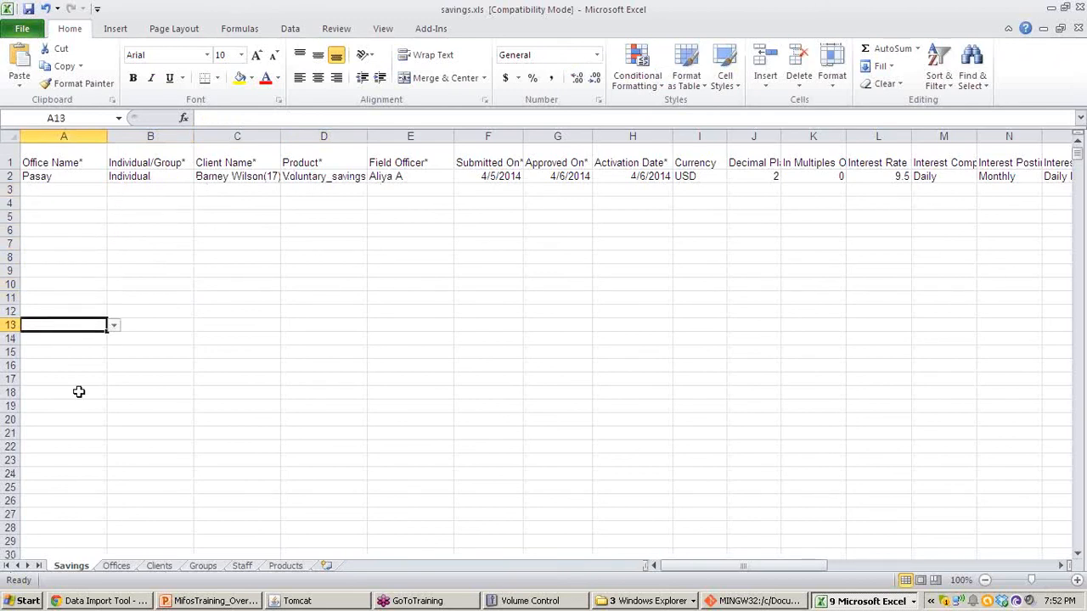
pyautogui.click(80, 392)
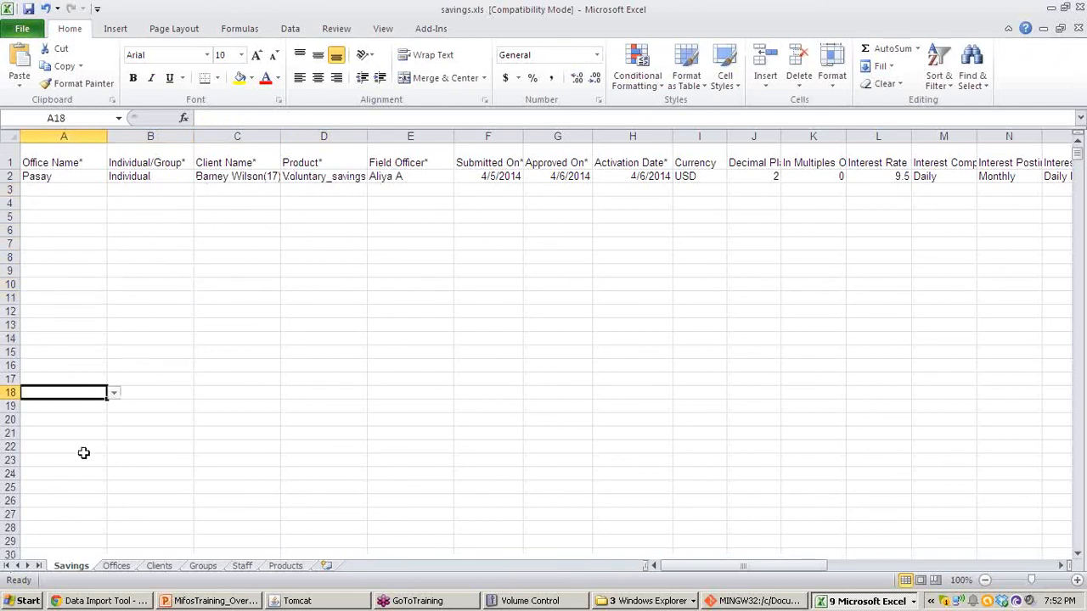
pyautogui.click(348, 245)
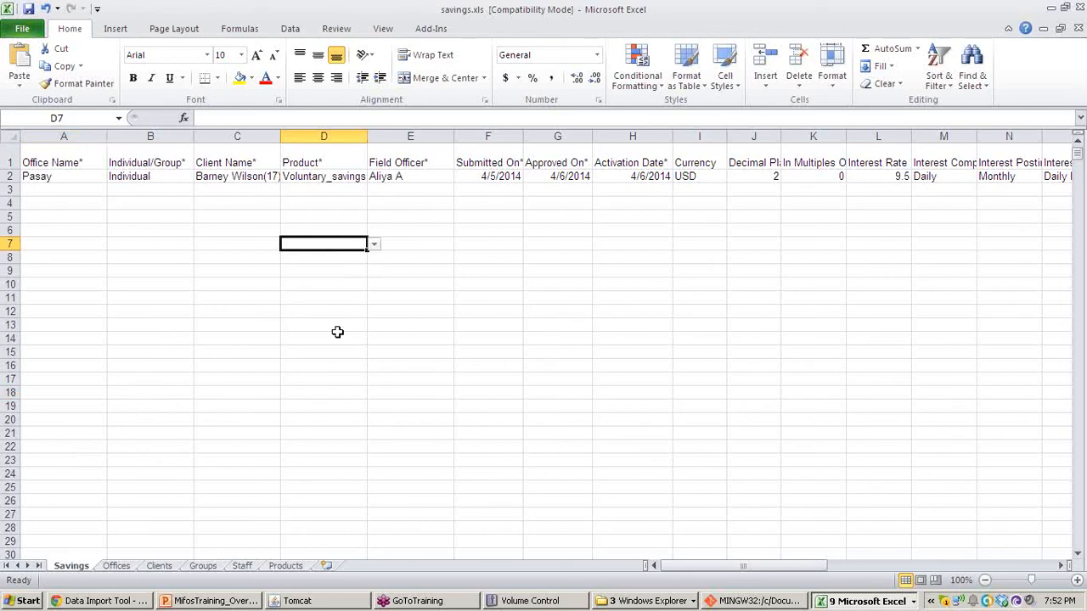
# Step: Minimize savings.xls and open the savingsTransactionHistory.xls workbook in Excel
pyautogui.click(1050, 9)
pyautogui.click(866, 601)
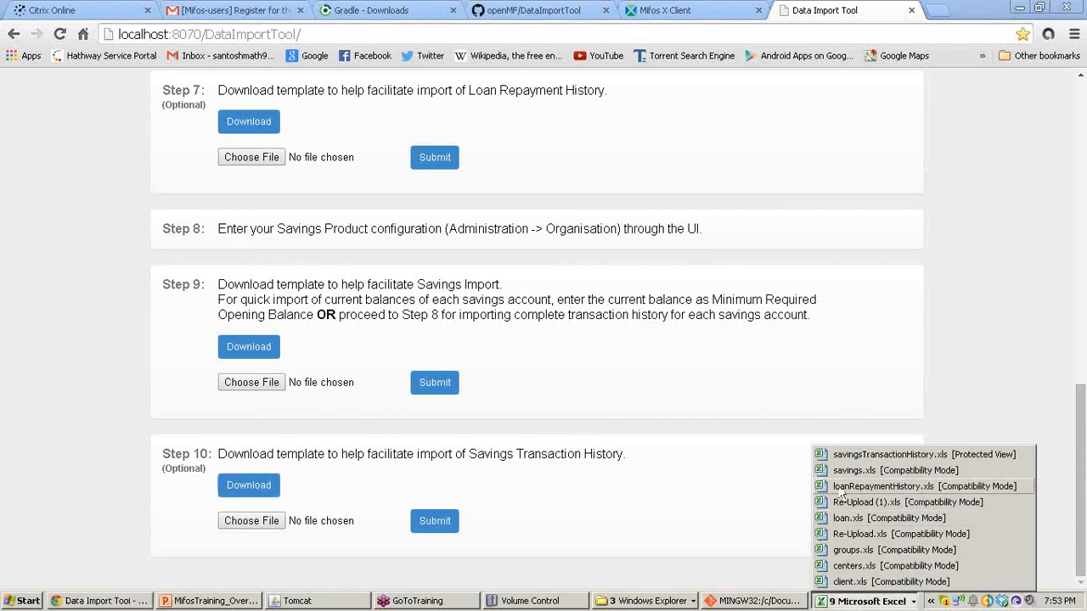
pyautogui.click(842, 459)
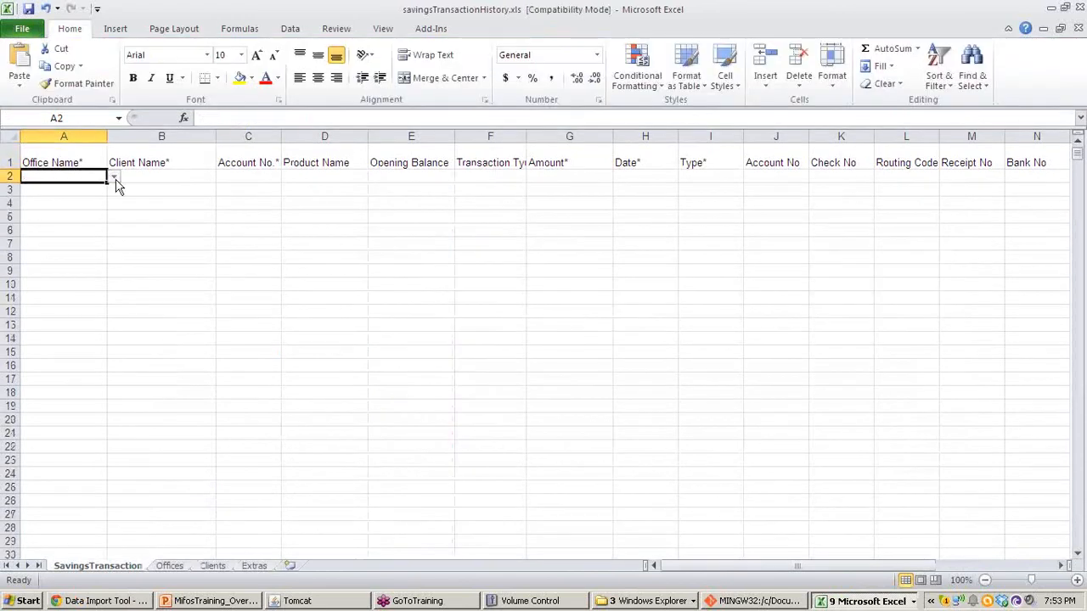
# Step: Fill row 2 with office Pasay, the target client and their only savings account, then check the formula cells D2 and E2
pyautogui.click(115, 178)
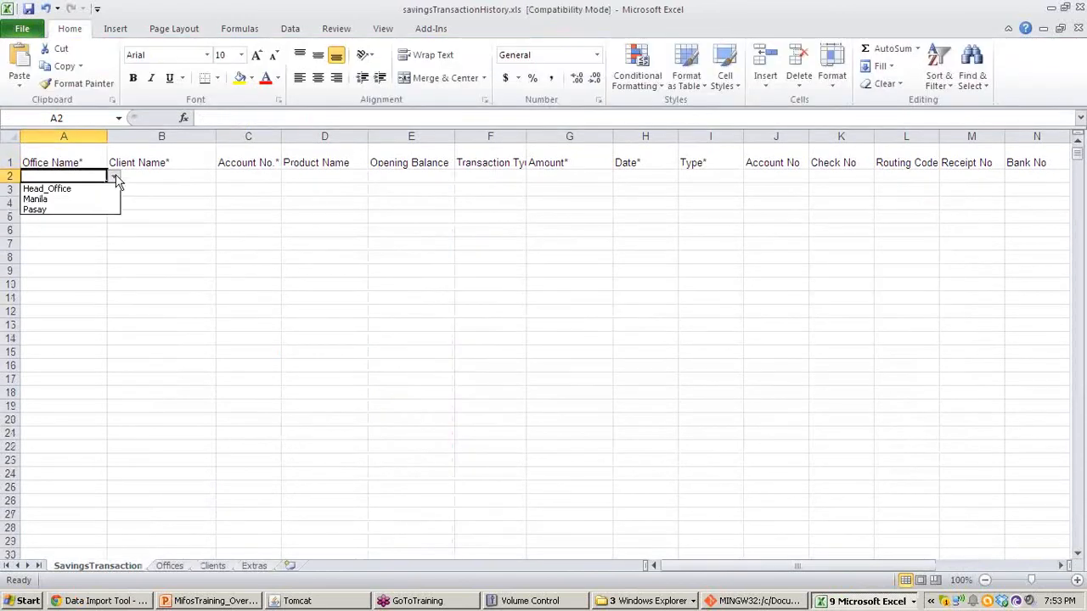
pyautogui.click(80, 210)
pyautogui.click(194, 177)
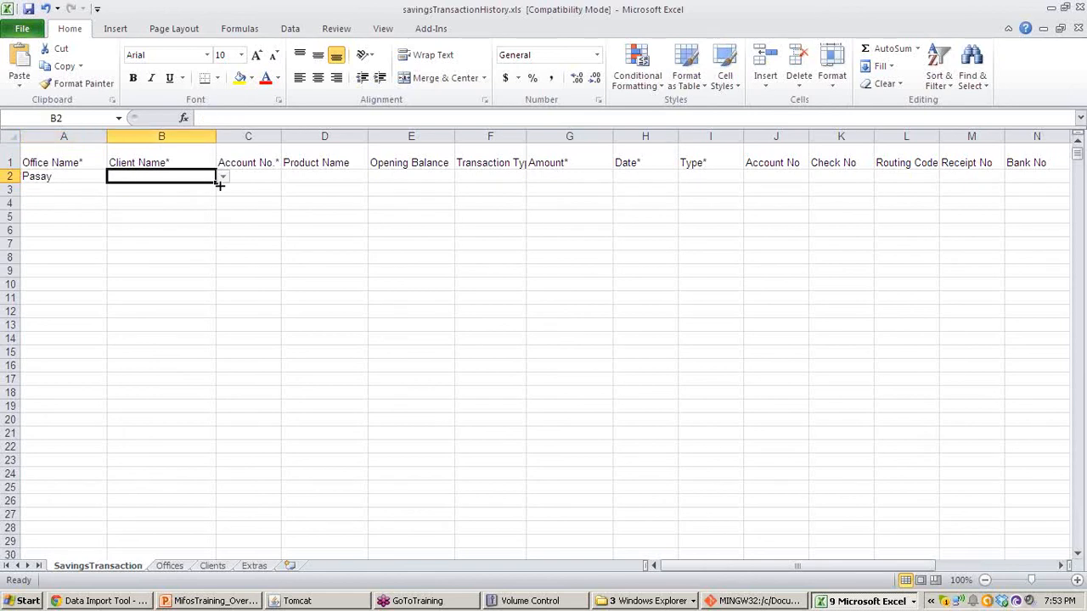
pyautogui.click(222, 177)
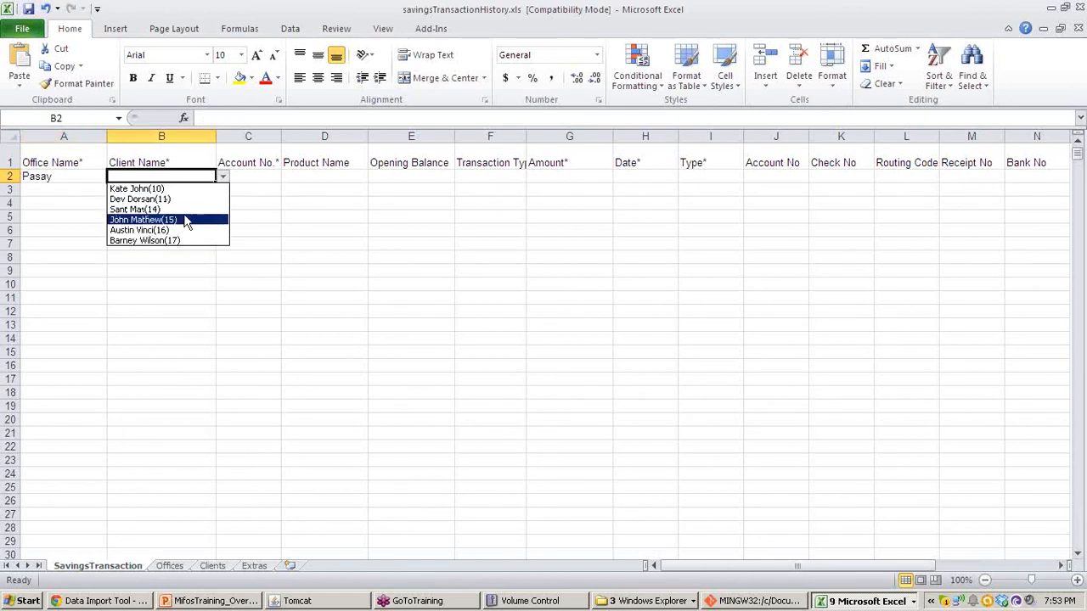
pyautogui.click(175, 241)
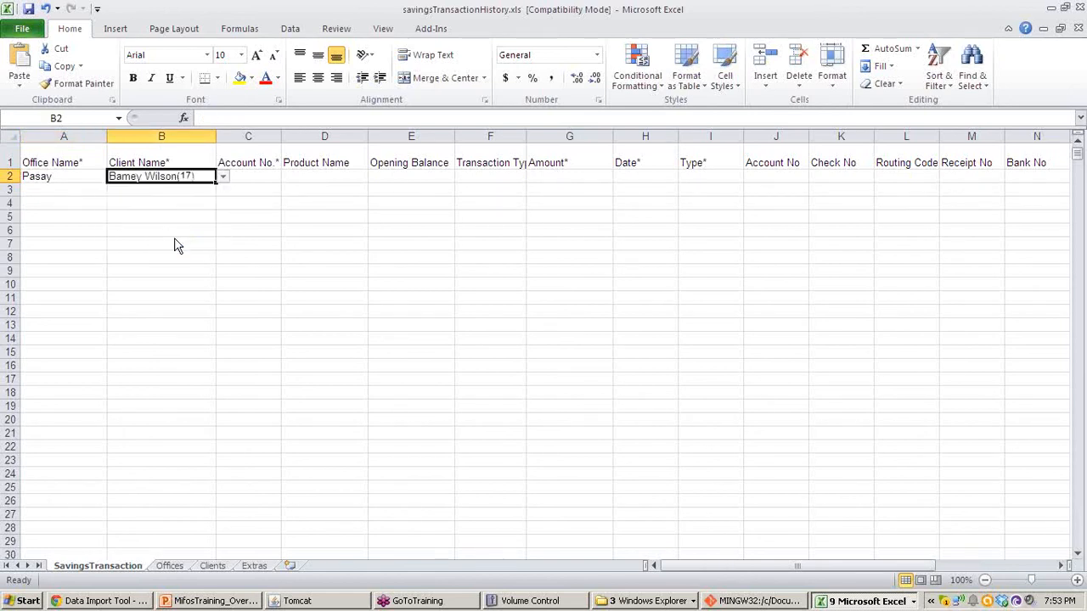
pyautogui.click(263, 175)
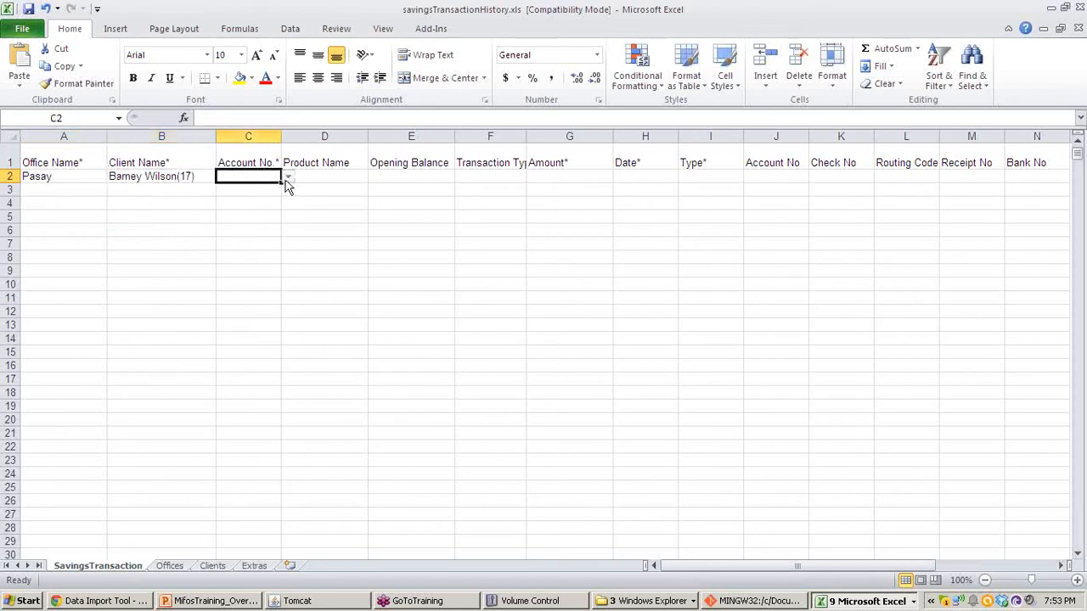
pyautogui.click(287, 176)
pyautogui.click(261, 189)
pyautogui.click(331, 178)
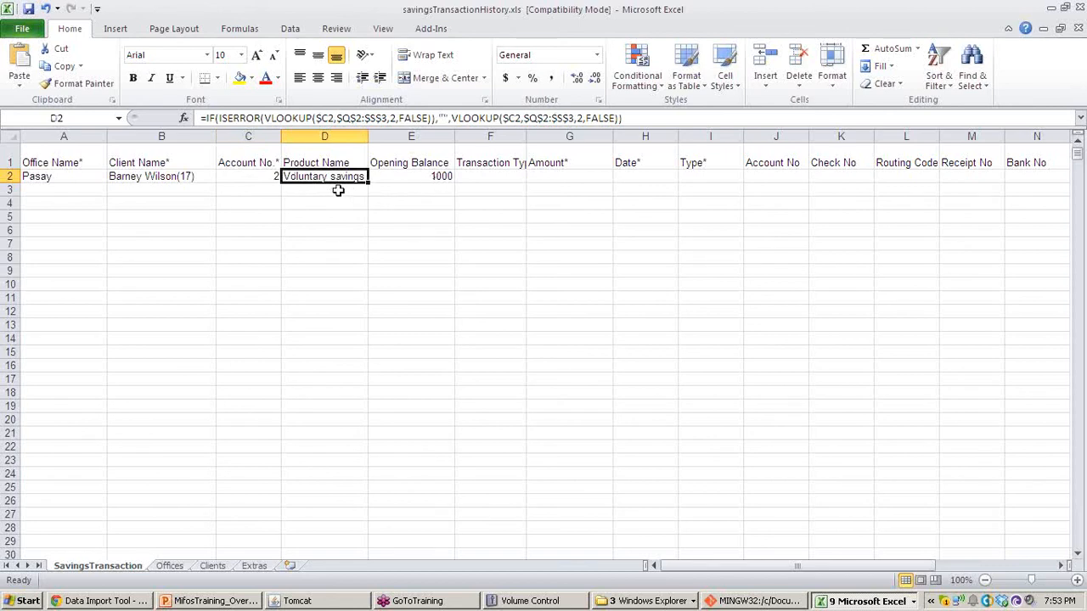
pyautogui.click(438, 176)
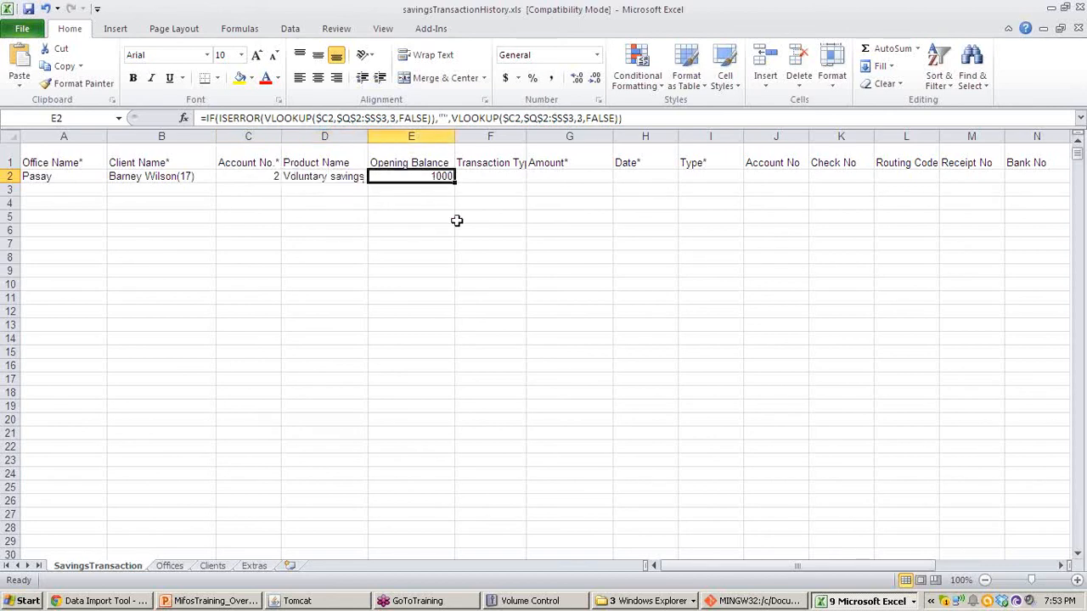
# Step: Set row 2's transaction type to Deposit with an amount of 500
pyautogui.click(496, 176)
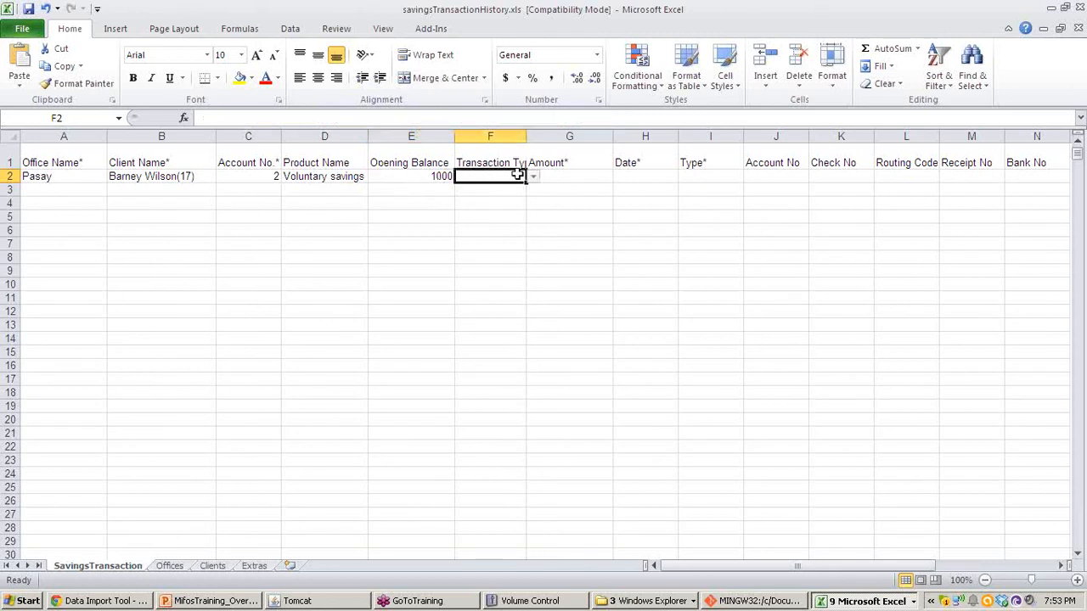
pyautogui.click(533, 178)
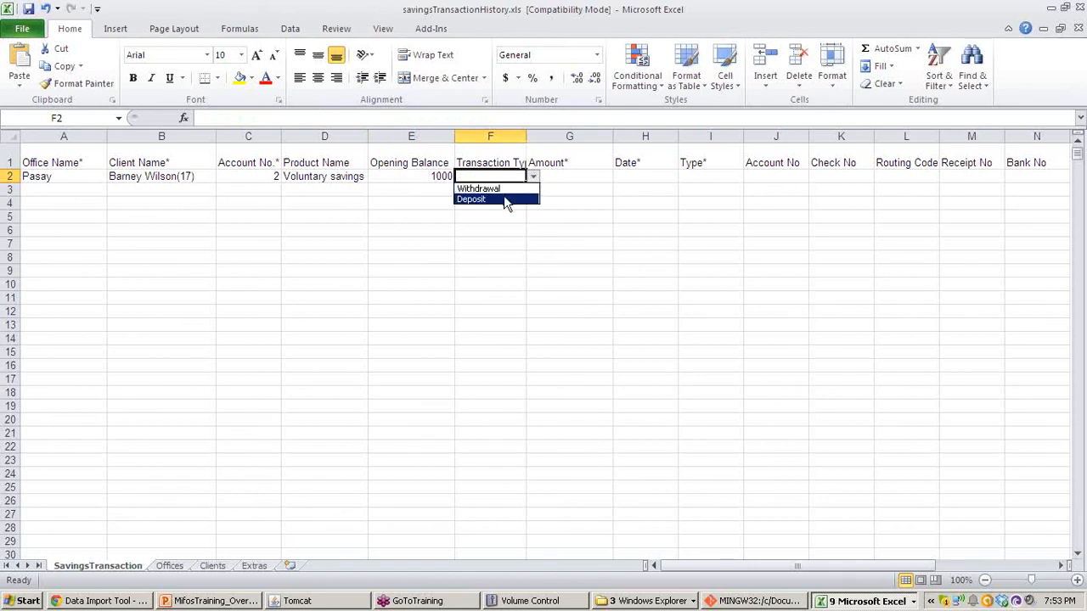
pyautogui.click(504, 199)
pyautogui.click(572, 174)
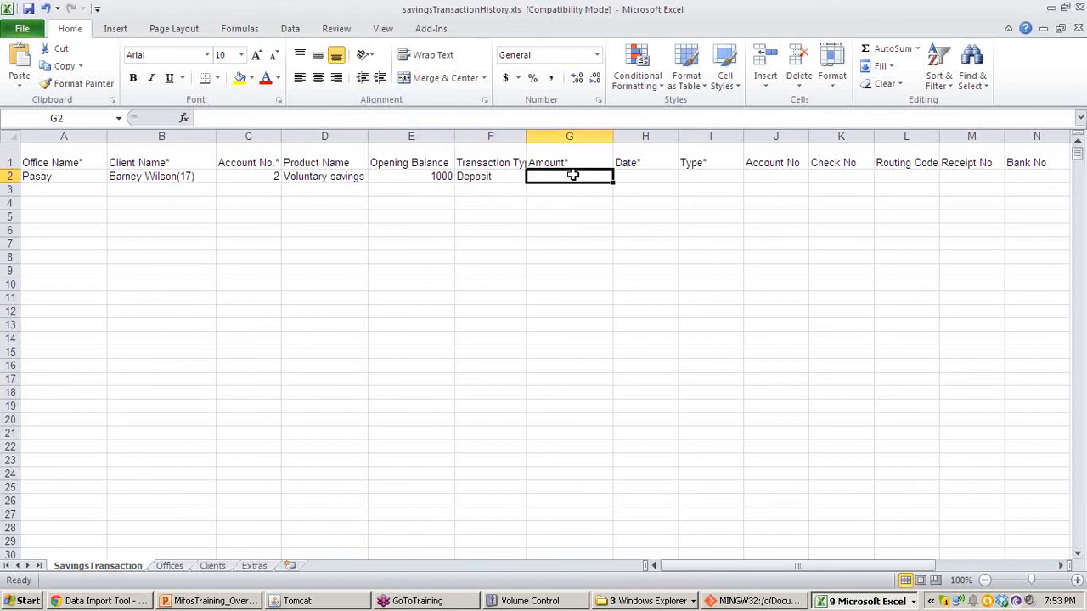
pyautogui.doubleClick(572, 175)
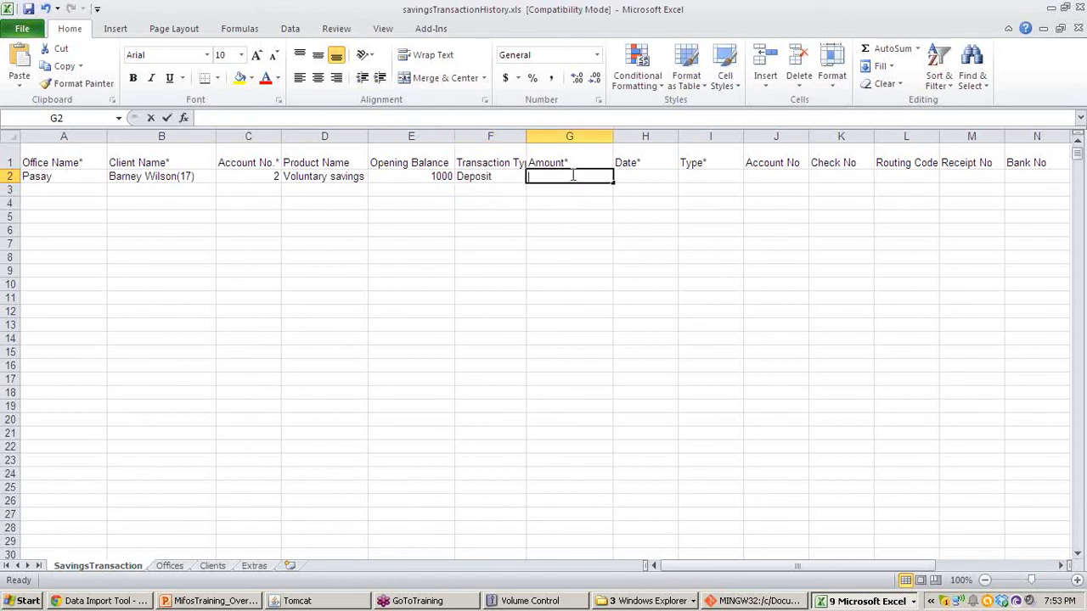
pyautogui.write('500')
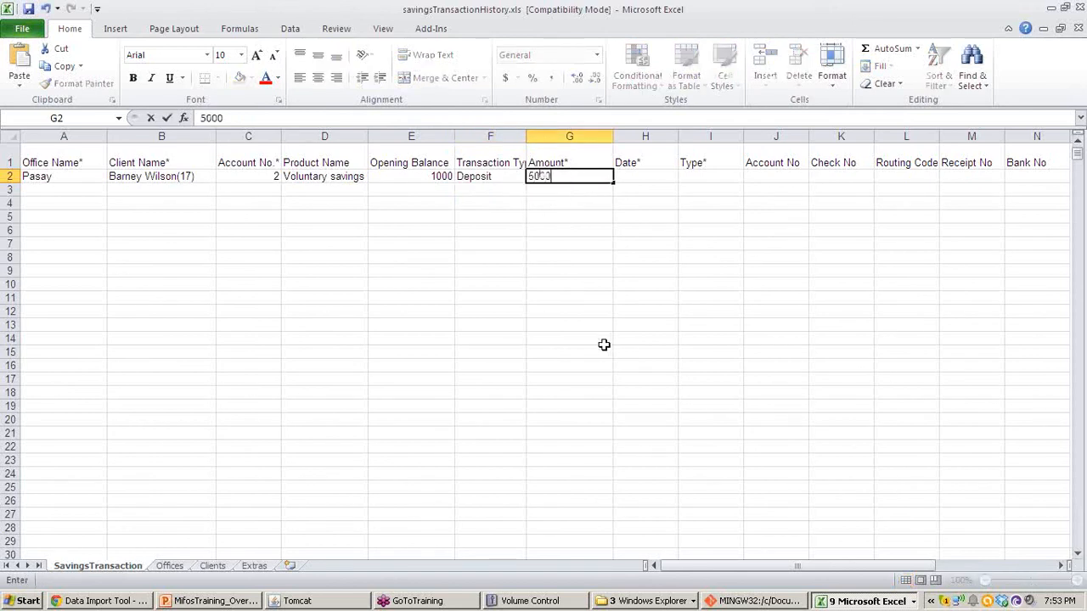
pyautogui.click(649, 177)
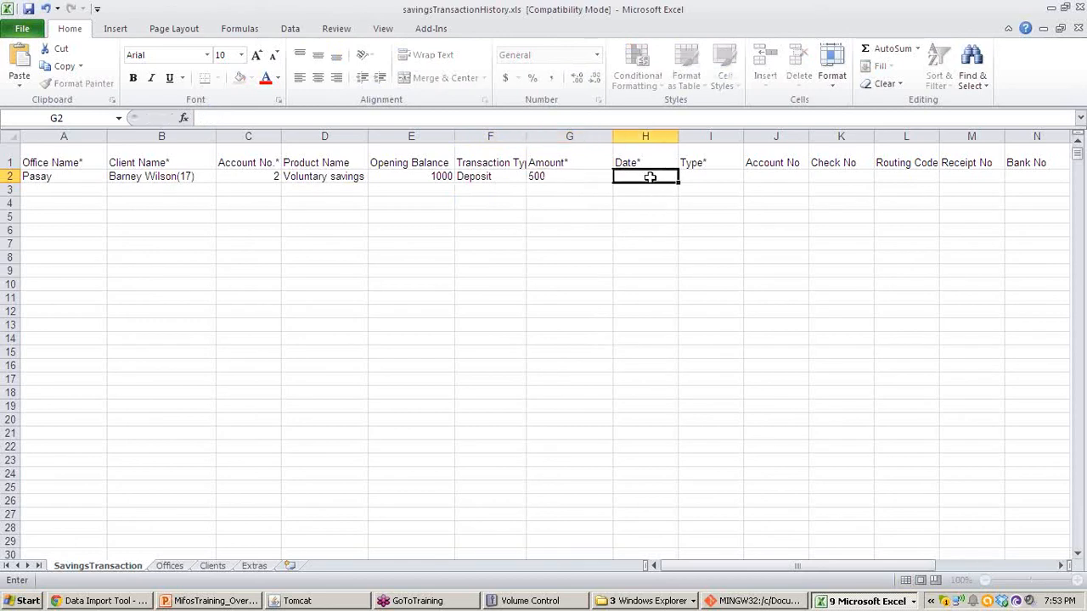
# Step: Date the deposit 5/25/2014, set payment type to cash, and save the workbook
pyautogui.doubleClick(657, 176)
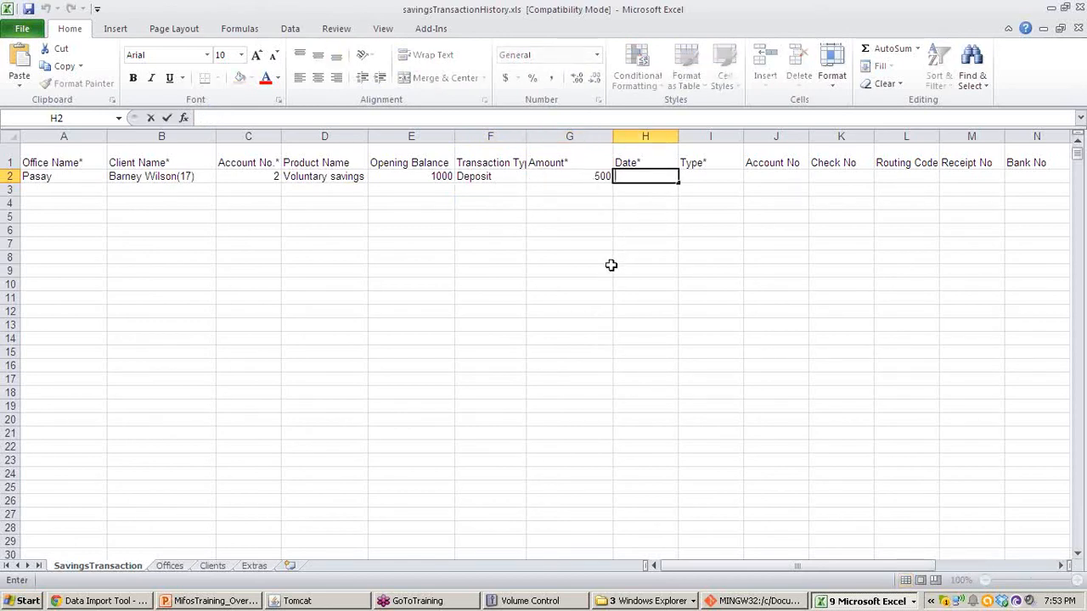
pyautogui.write('5/25/2014')
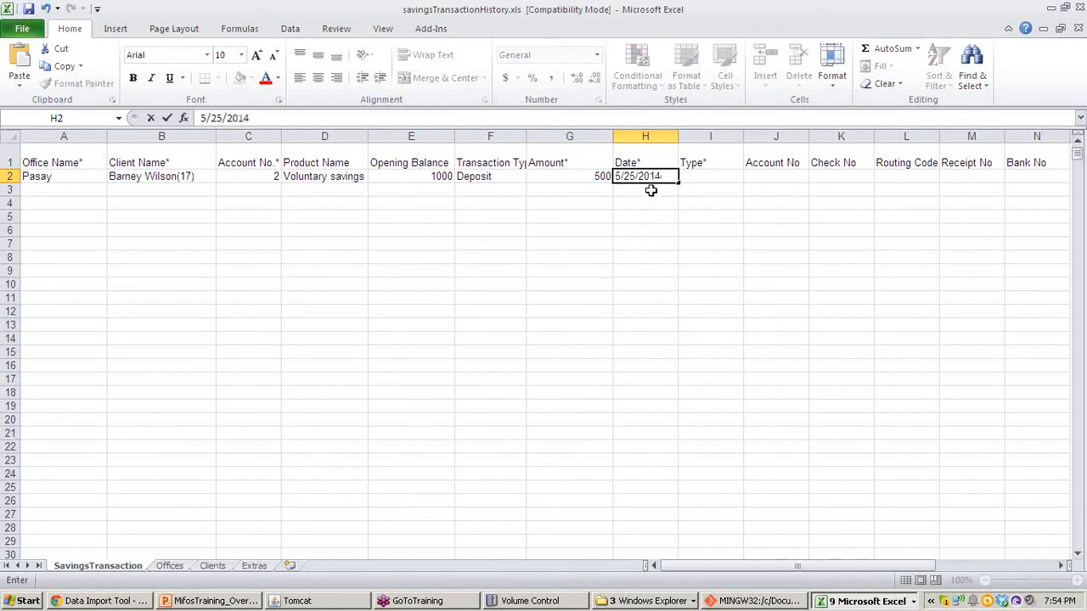
pyautogui.click(707, 179)
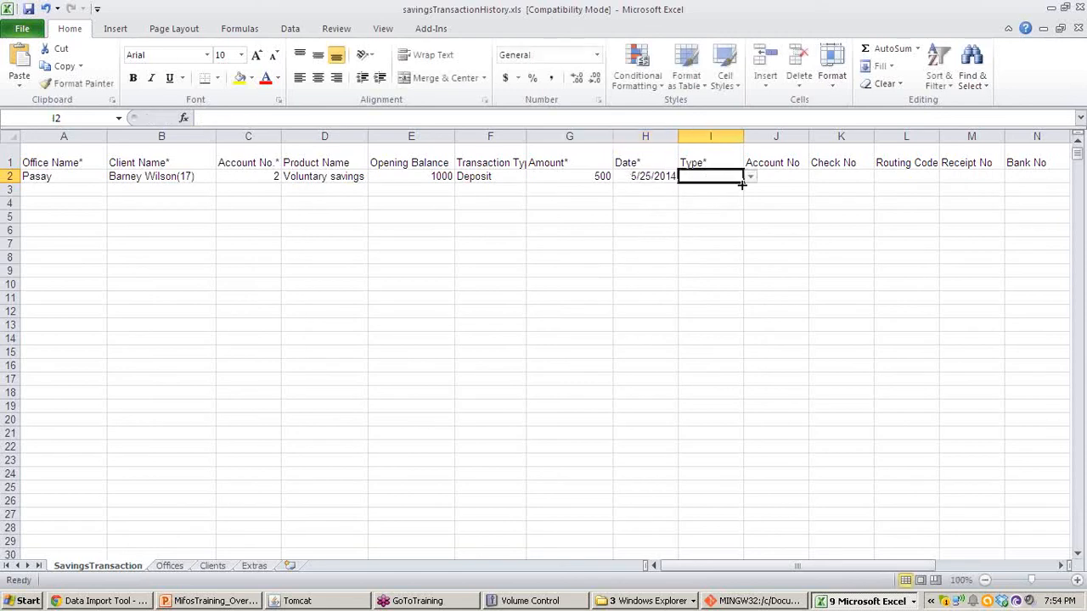
pyautogui.click(750, 177)
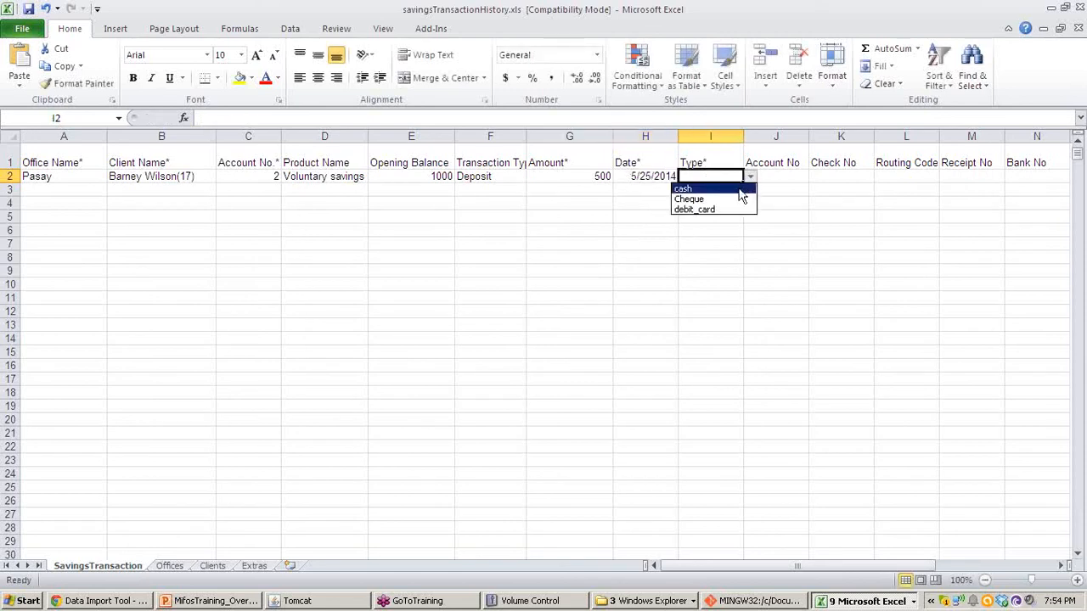
pyautogui.click(738, 188)
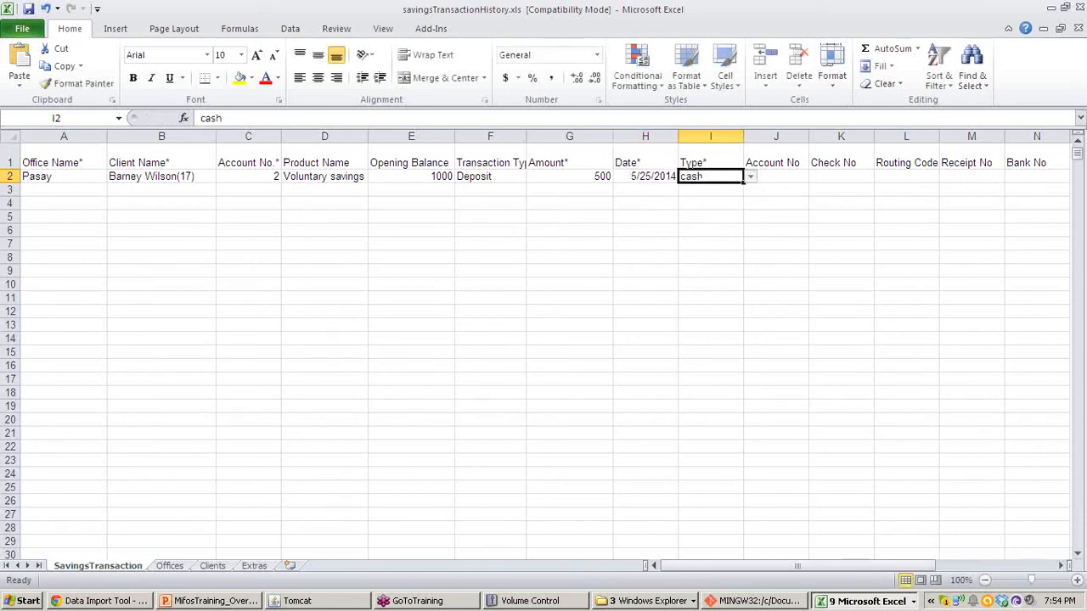
pyautogui.click(30, 10)
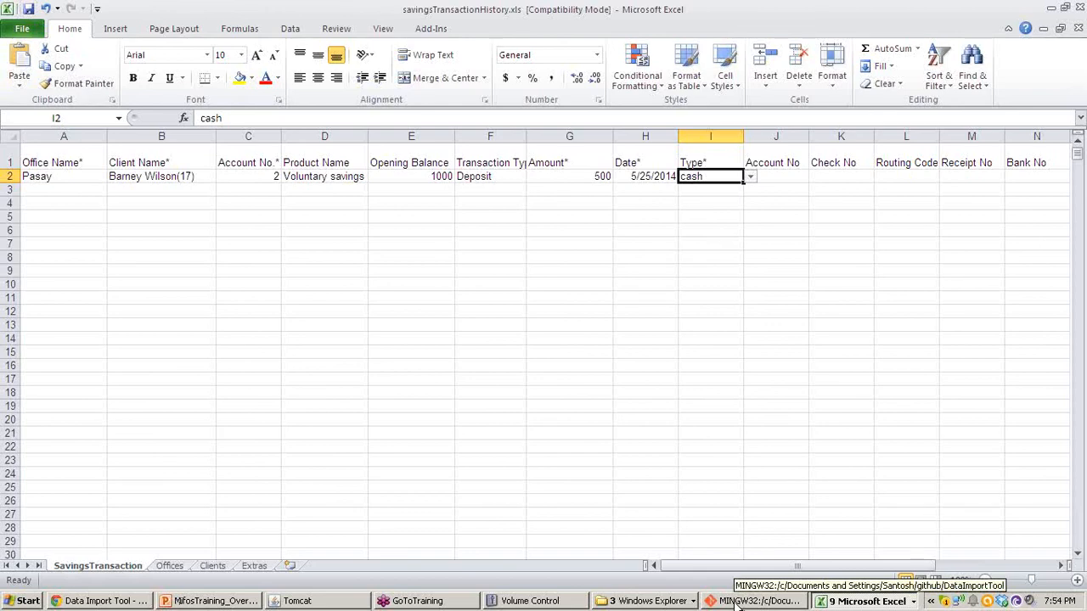
pyautogui.click(102, 601)
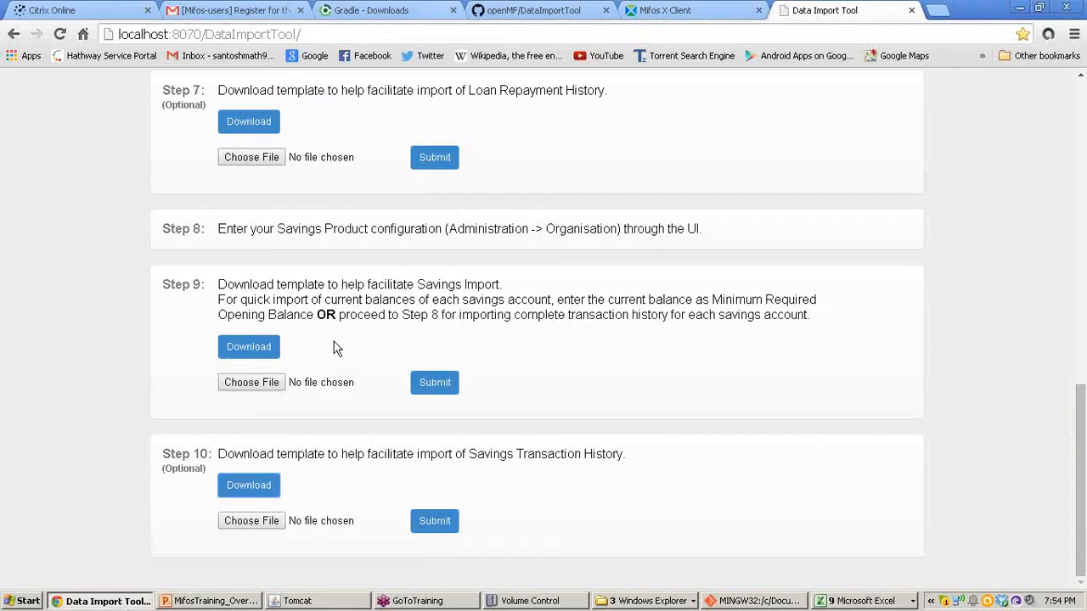
# Step: Choose savingsTransactionHistory.xls for the Step 10 import and submit it
pyautogui.click(262, 521)
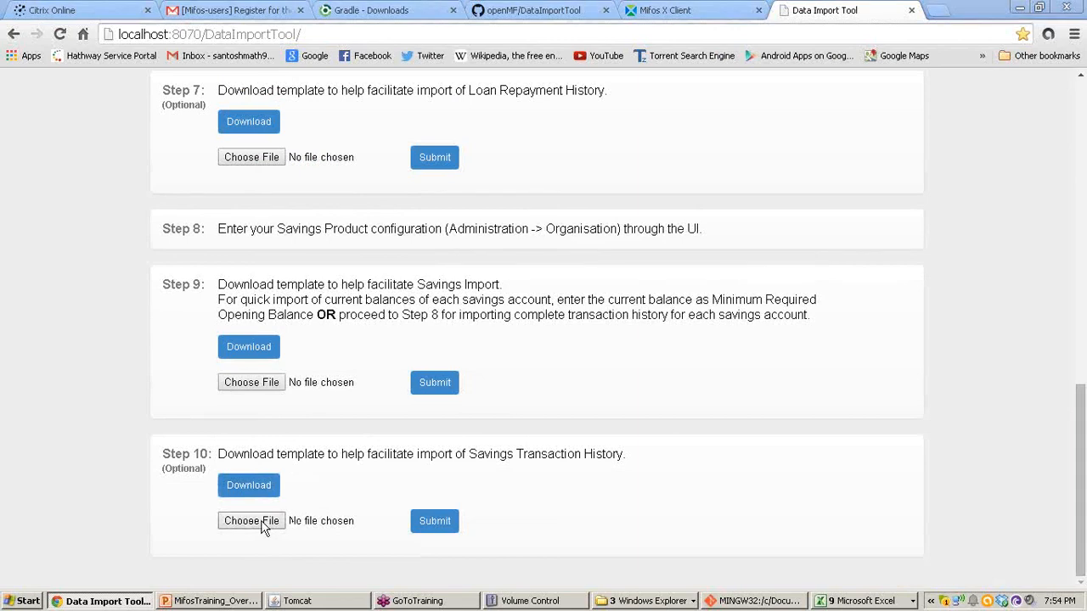
pyautogui.click(355, 178)
pyautogui.click(356, 179)
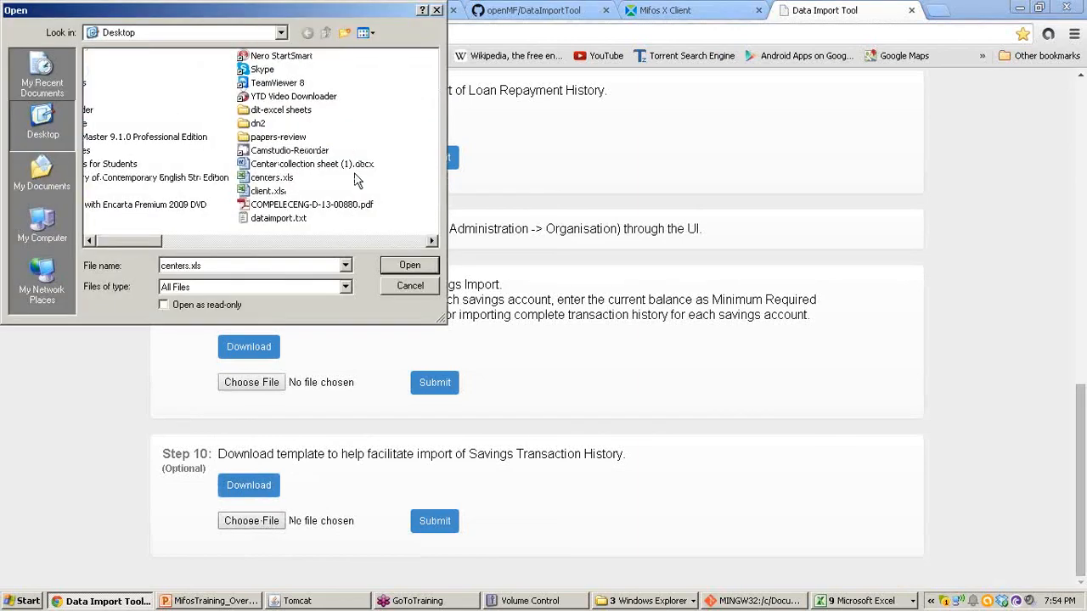
pyautogui.press('s')
pyautogui.doubleClick(175, 192)
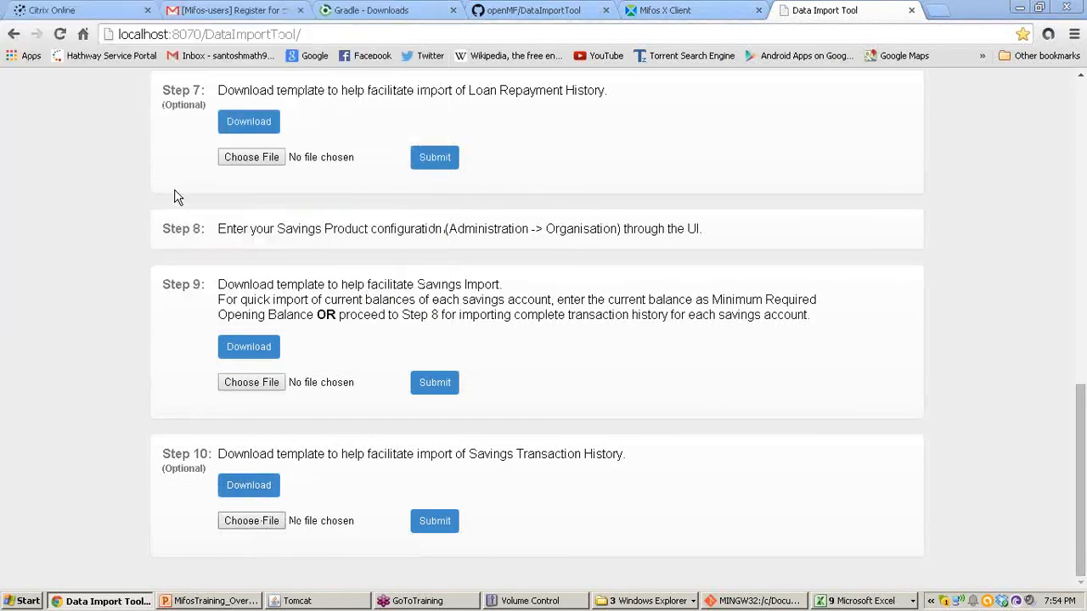
pyautogui.click(433, 520)
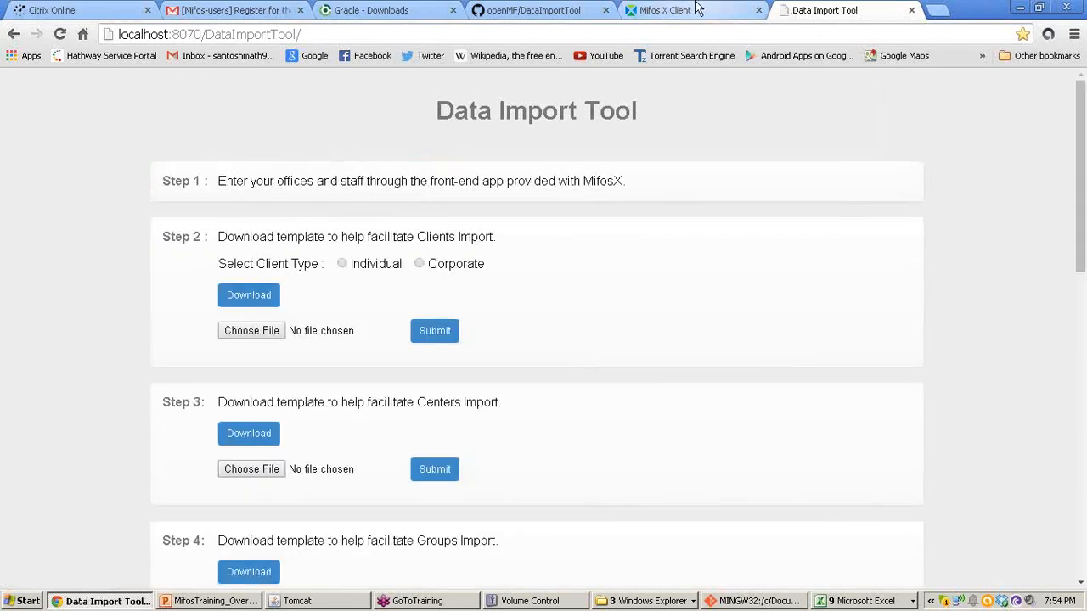
# Step: Check the Voluntary savings transactions for the 500 deposit of 25 May 2014 and the 1500 balance
pyautogui.click(696, 6)
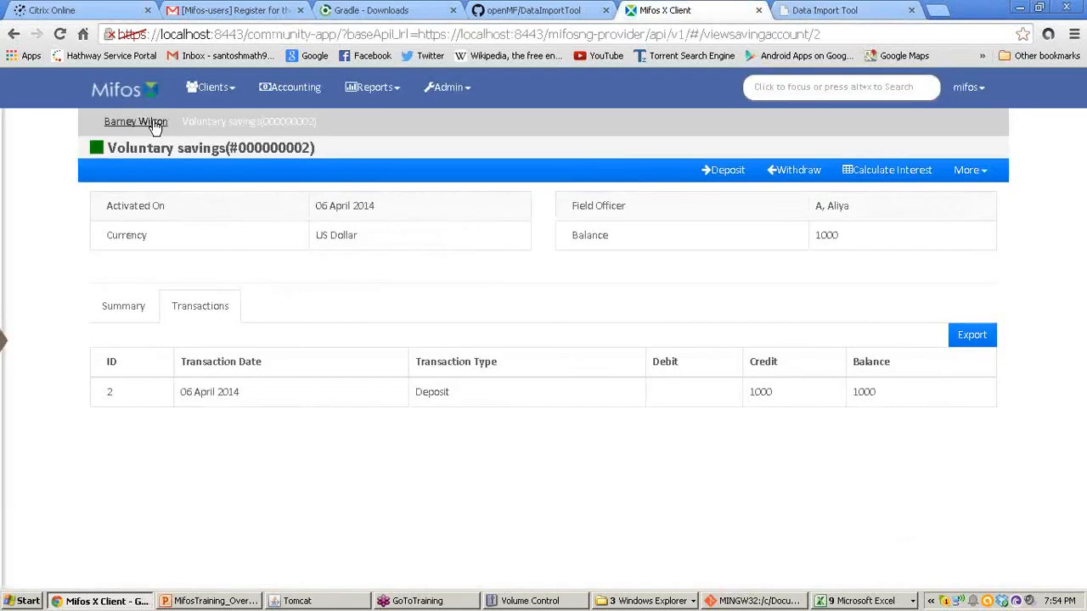
pyautogui.click(156, 124)
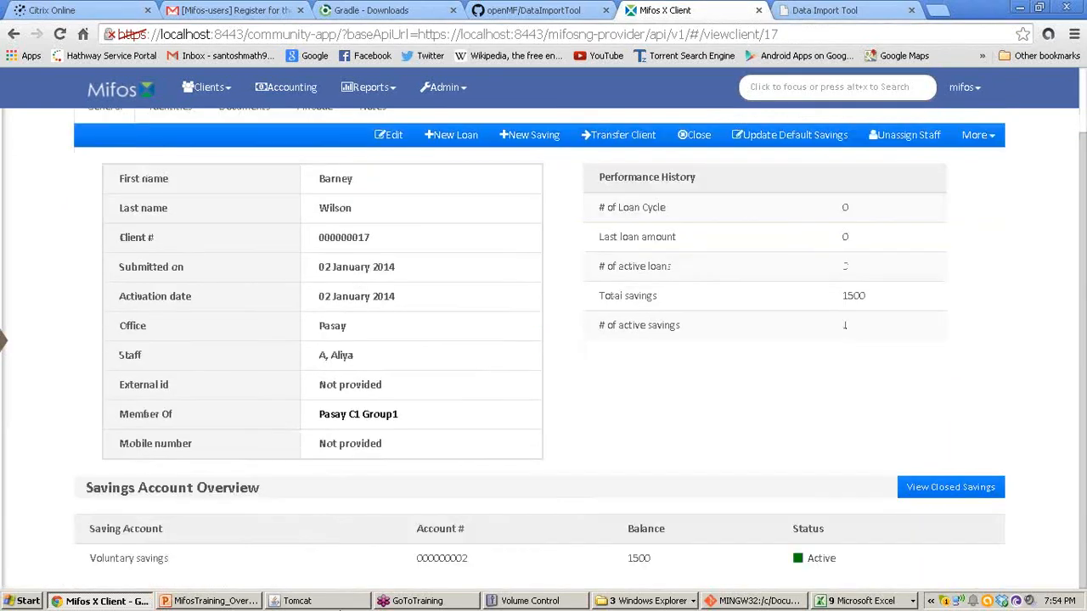
pyautogui.click(640, 557)
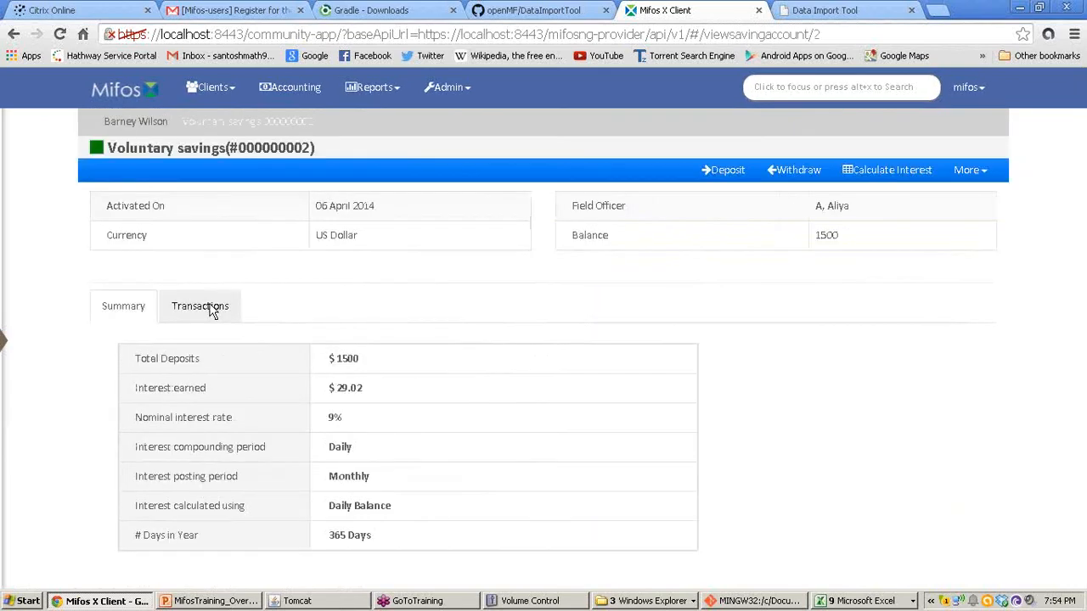
pyautogui.click(210, 309)
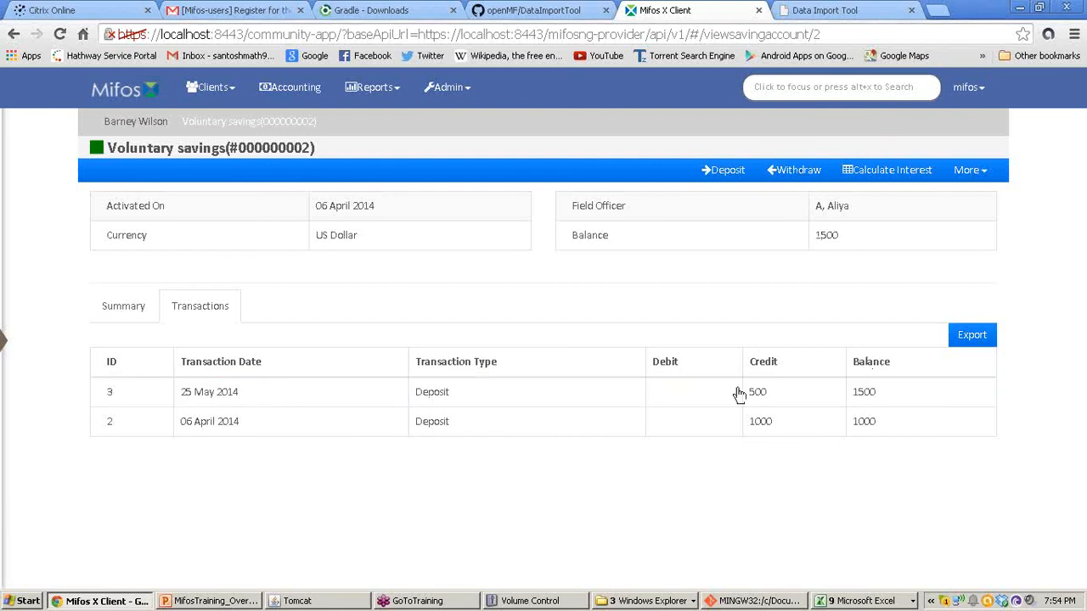
pyautogui.click(866, 604)
pyautogui.click(866, 453)
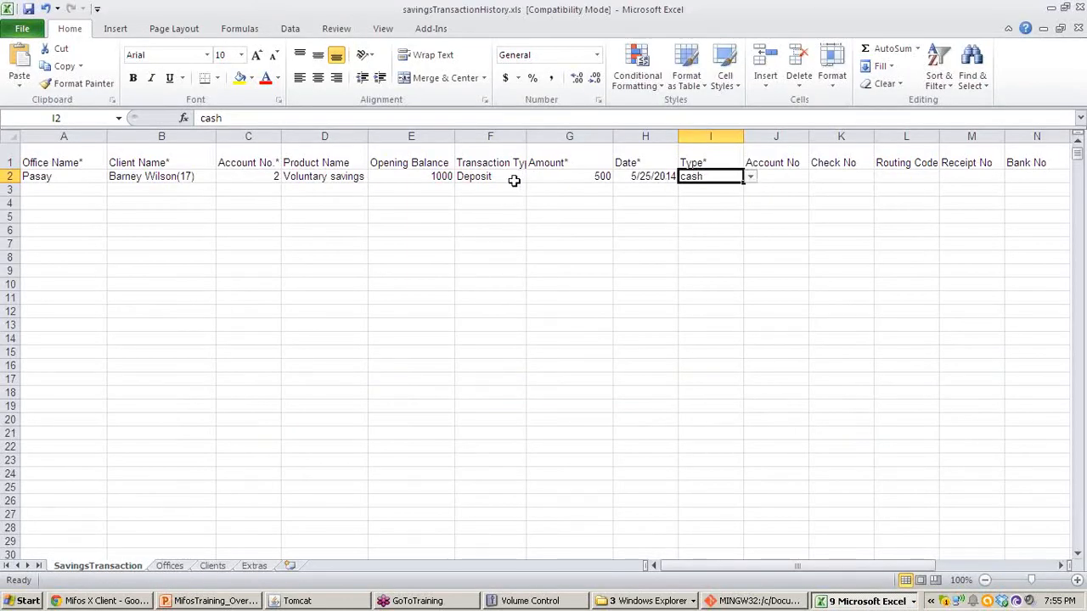
# Step: Change row 2's transaction type in F2 to Withdrawal
pyautogui.click(516, 178)
pyautogui.click(531, 177)
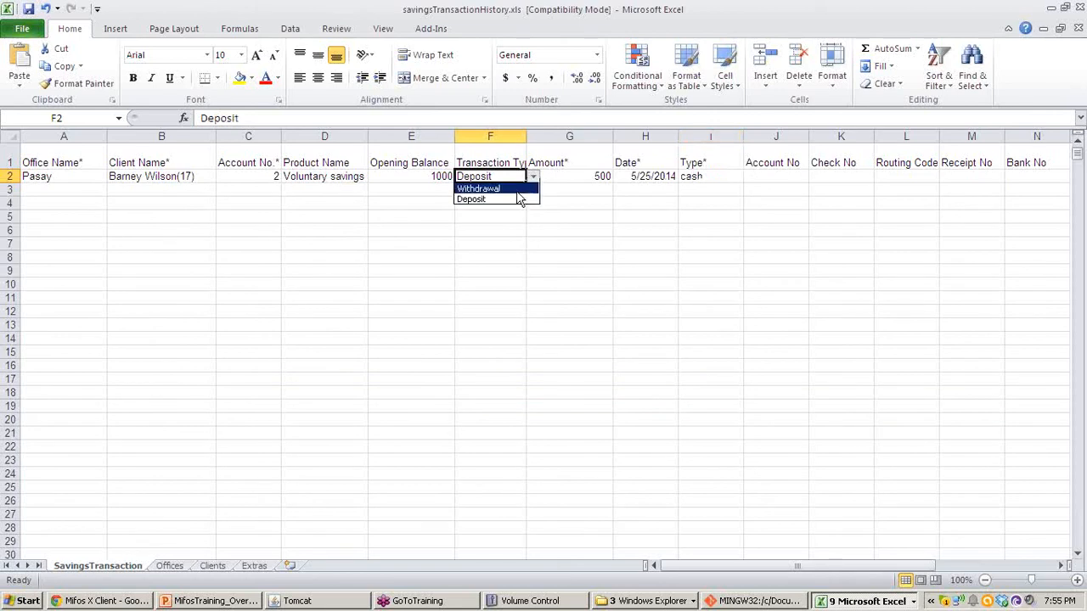
pyautogui.click(509, 188)
pyautogui.click(533, 177)
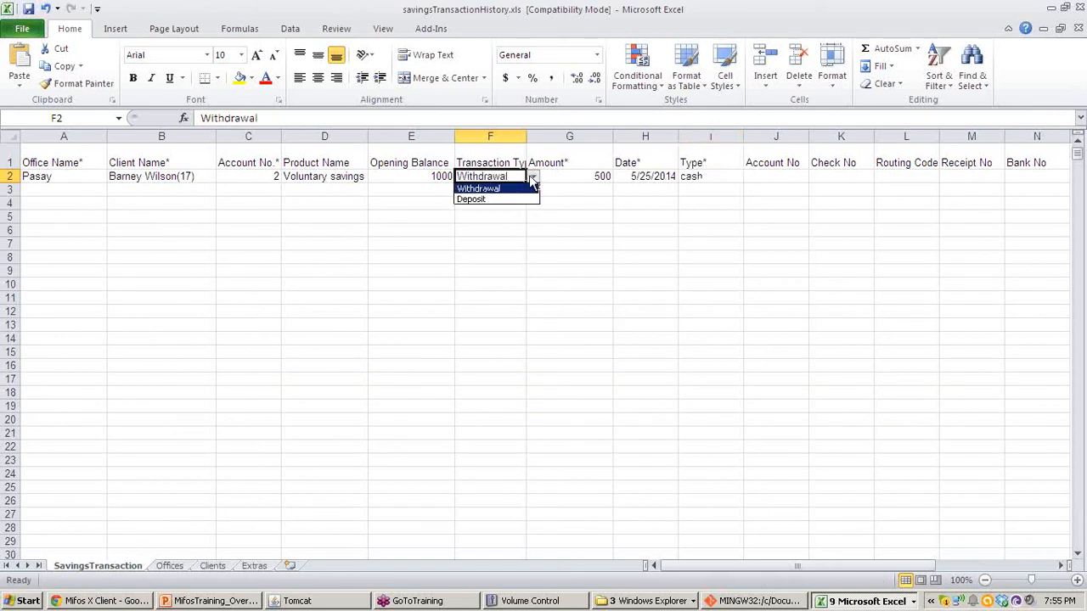
pyautogui.click(1050, 4)
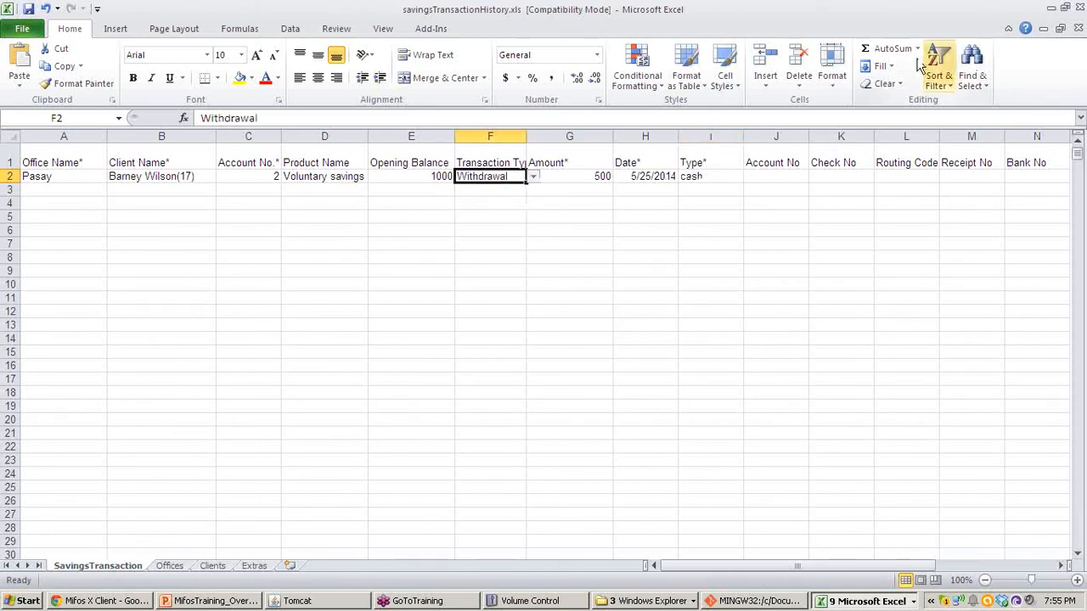
pyautogui.click(37, 189)
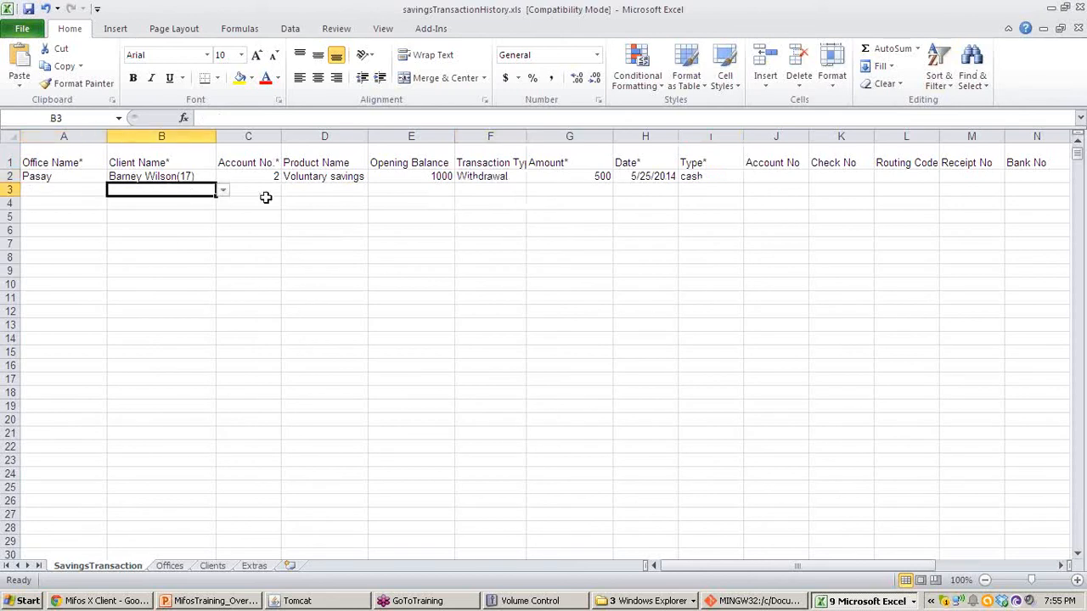
pyautogui.click(183, 191)
pyautogui.click(485, 189)
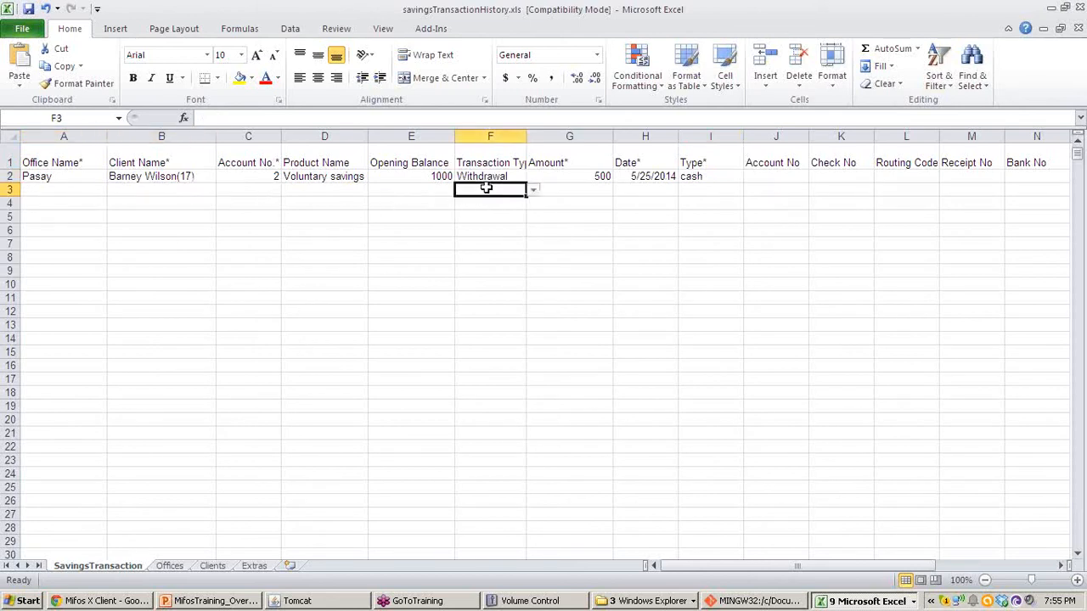
pyautogui.click(499, 175)
pyautogui.click(533, 177)
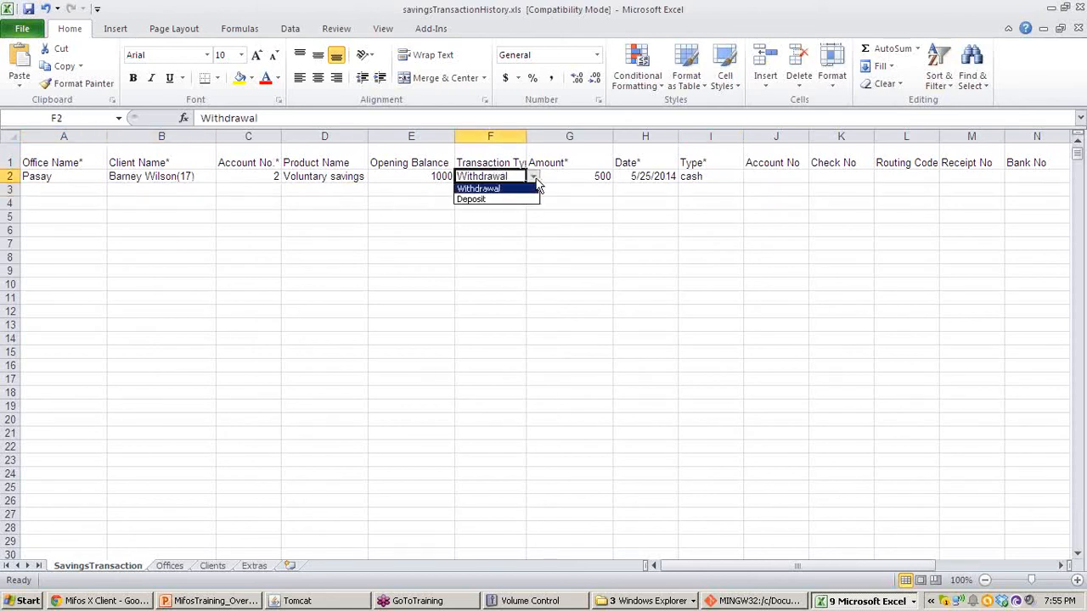
pyautogui.click(176, 173)
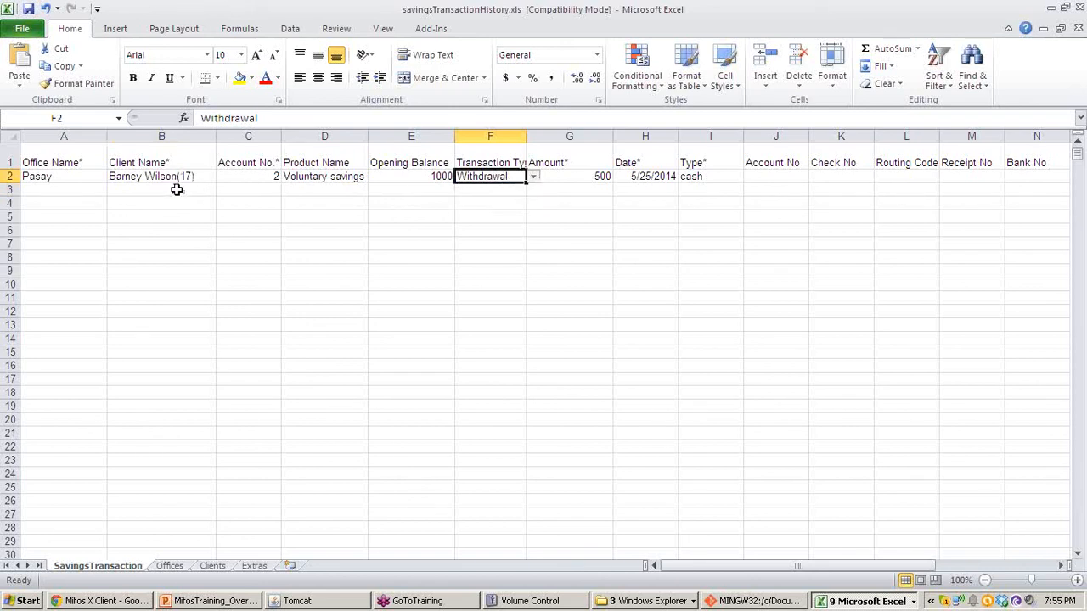
# Step: Set row 3's office to Manila and pick client number 5 in B3
pyautogui.click(178, 190)
pyautogui.click(59, 187)
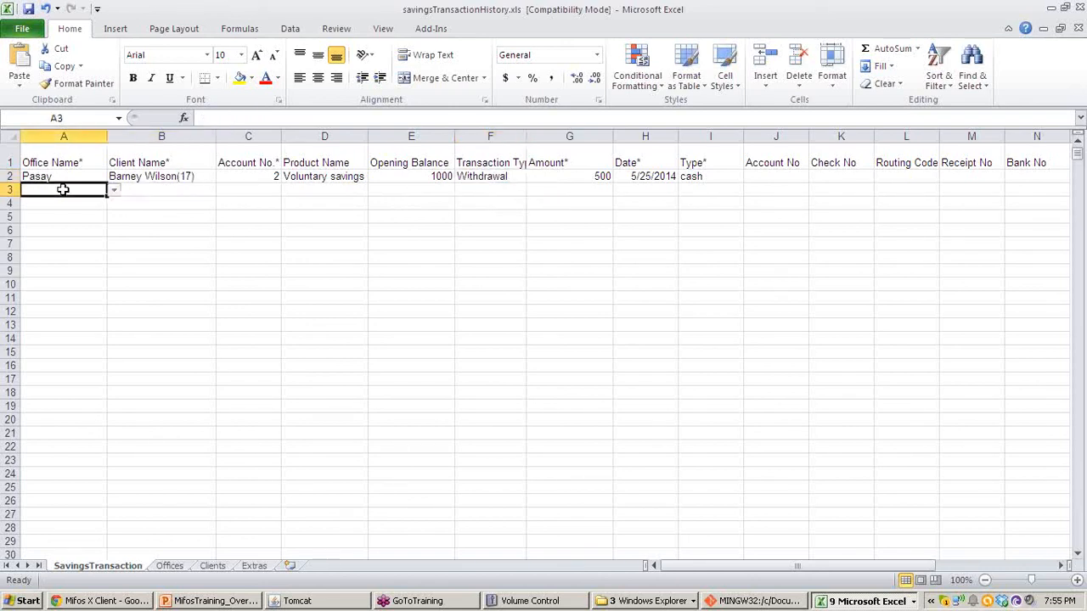
pyautogui.click(113, 189)
pyautogui.click(89, 223)
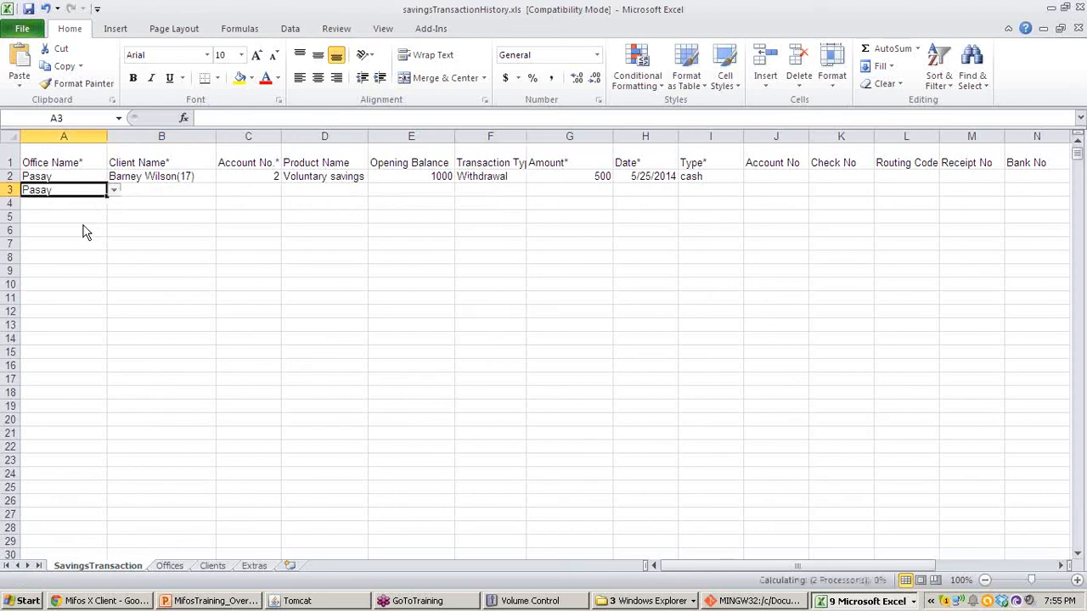
pyautogui.click(110, 192)
pyautogui.click(82, 191)
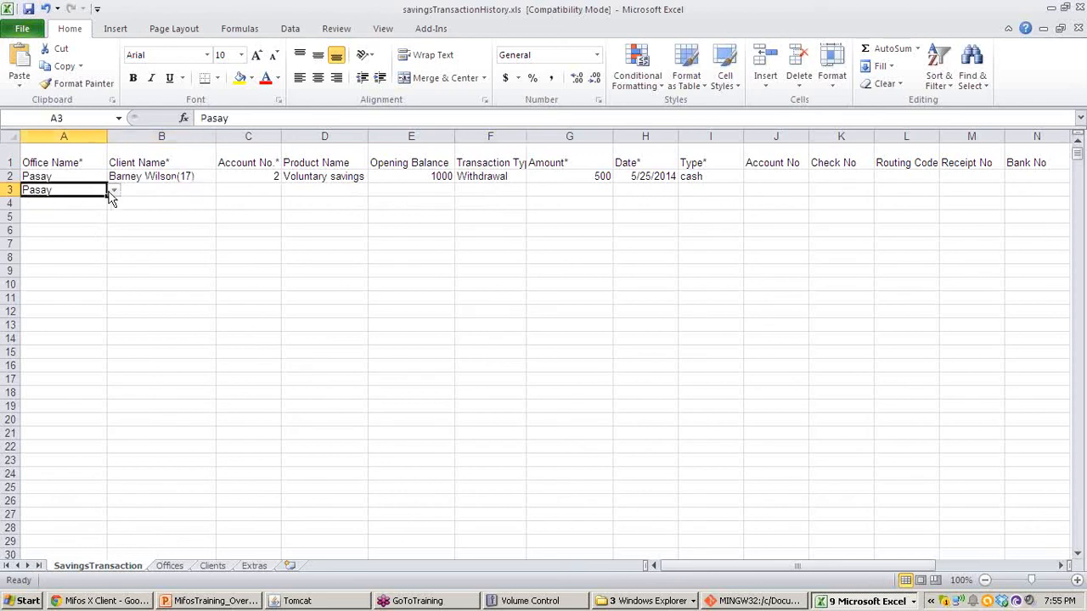
pyautogui.click(113, 190)
pyautogui.click(89, 212)
pyautogui.click(176, 190)
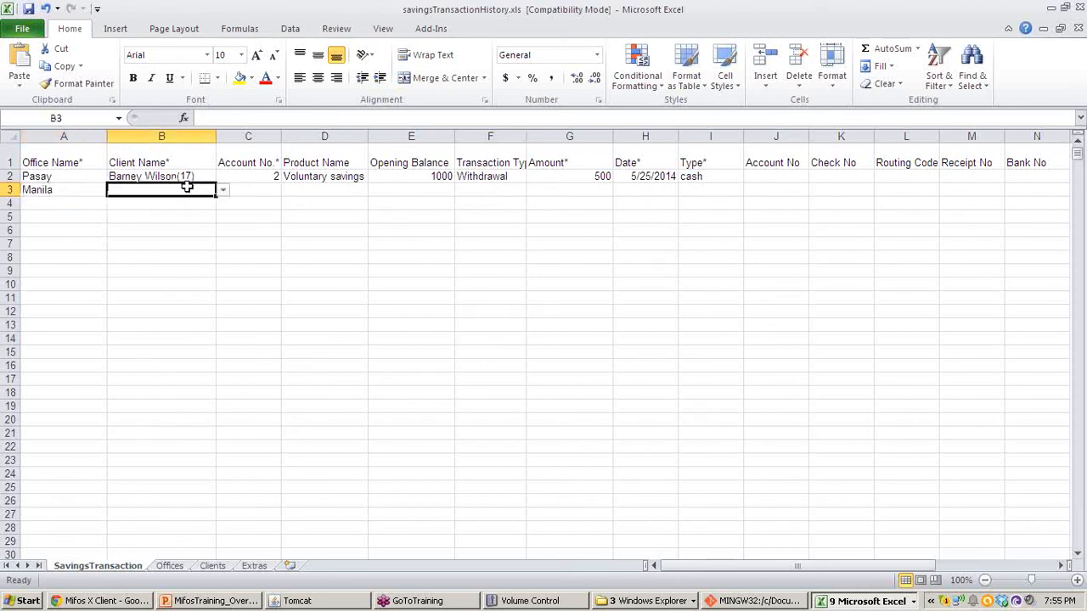
pyautogui.click(223, 191)
pyautogui.click(167, 224)
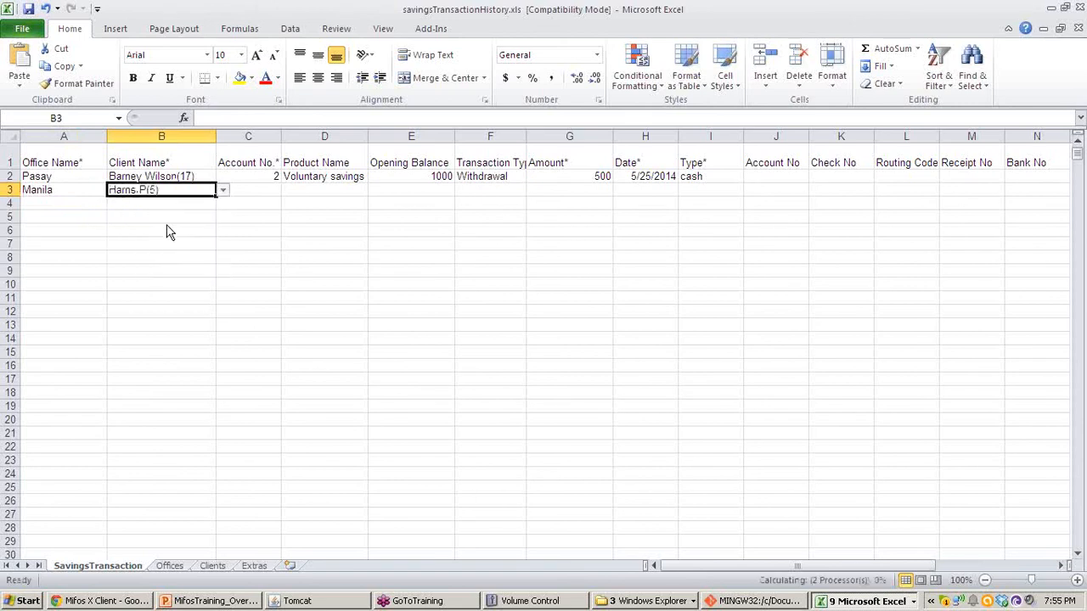
# Step: Review row 3's client, office, account number and product name cells, then minimize Excel
pyautogui.click(258, 188)
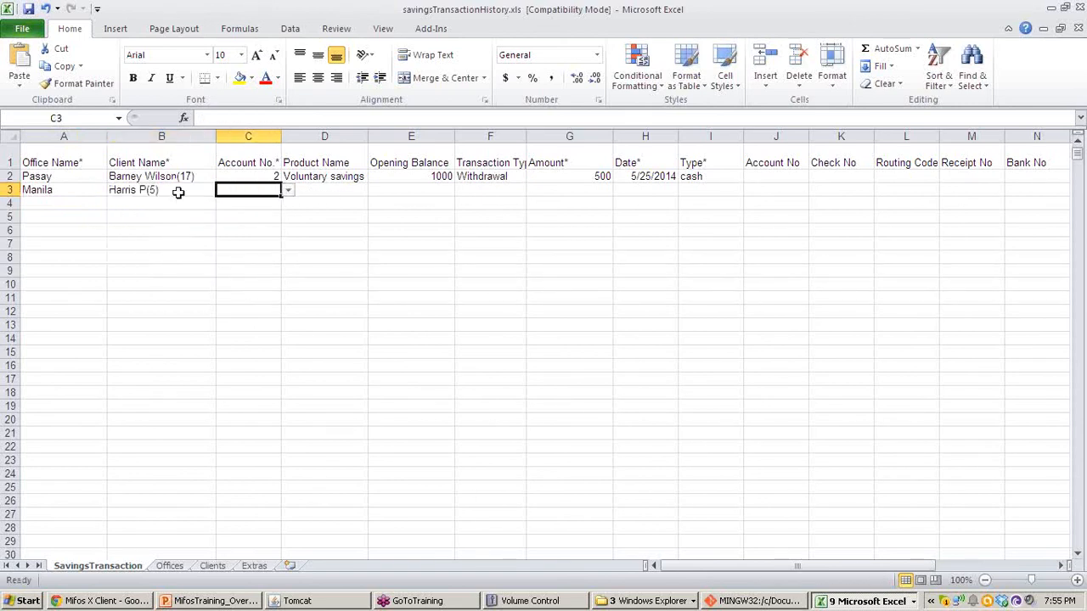
pyautogui.click(136, 191)
pyautogui.click(245, 190)
pyautogui.click(42, 191)
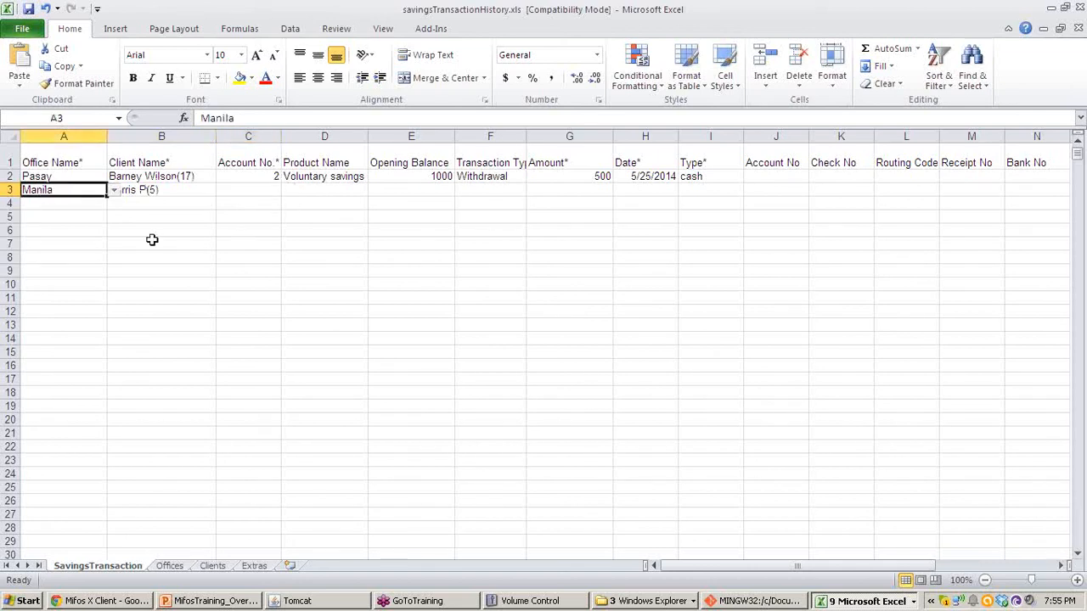
pyautogui.click(314, 190)
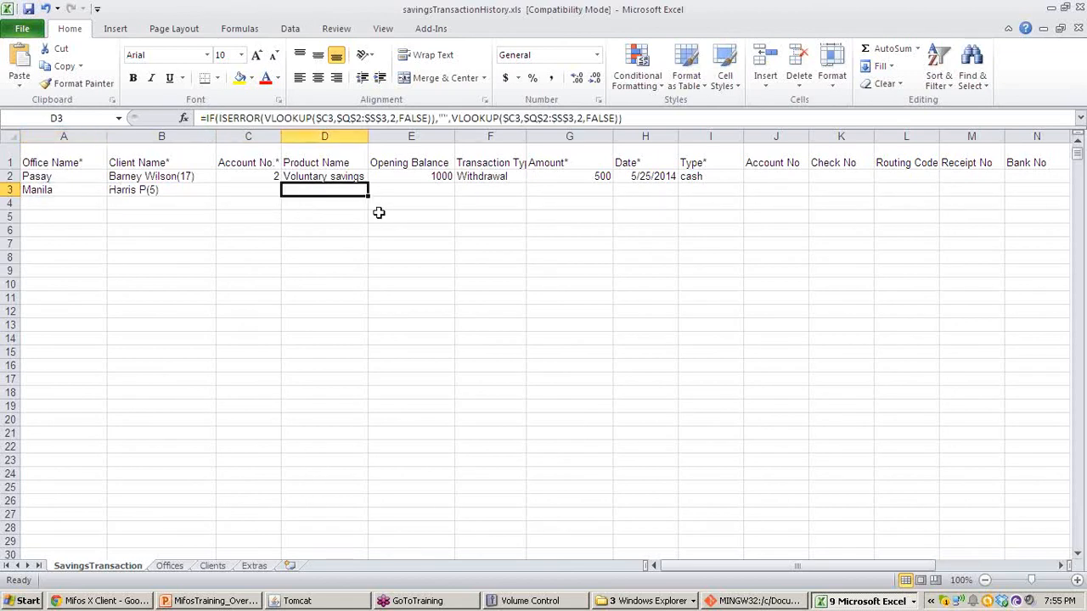
pyautogui.click(1051, 9)
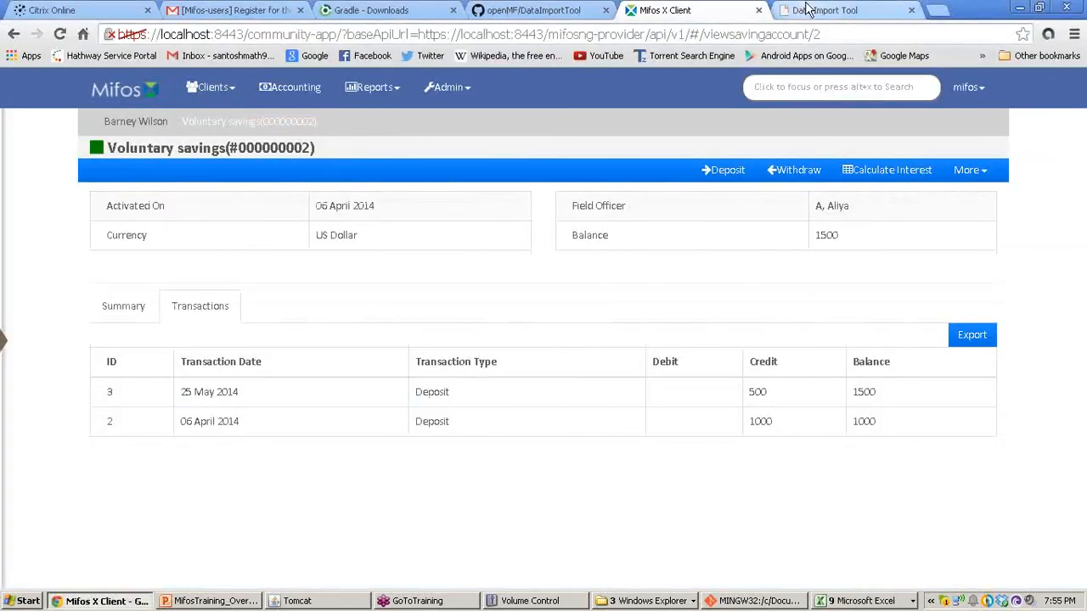
# Step: Scroll through the Data Import Tool's Steps 1–10
pyautogui.click(809, 9)
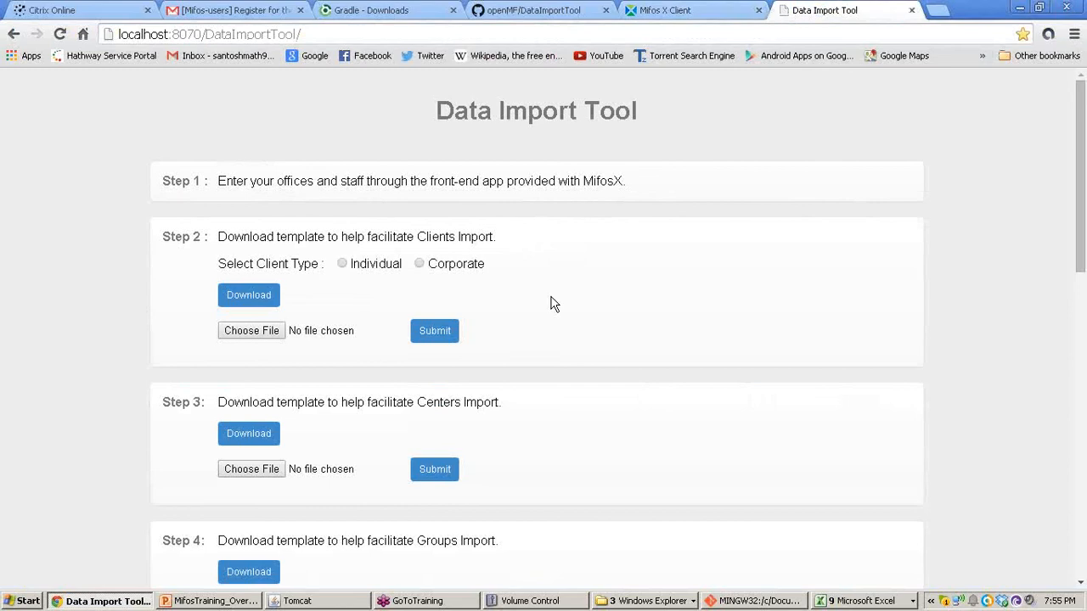
pyautogui.scroll(-1, 452, 382)
pyautogui.scroll(-10, 450, 375)
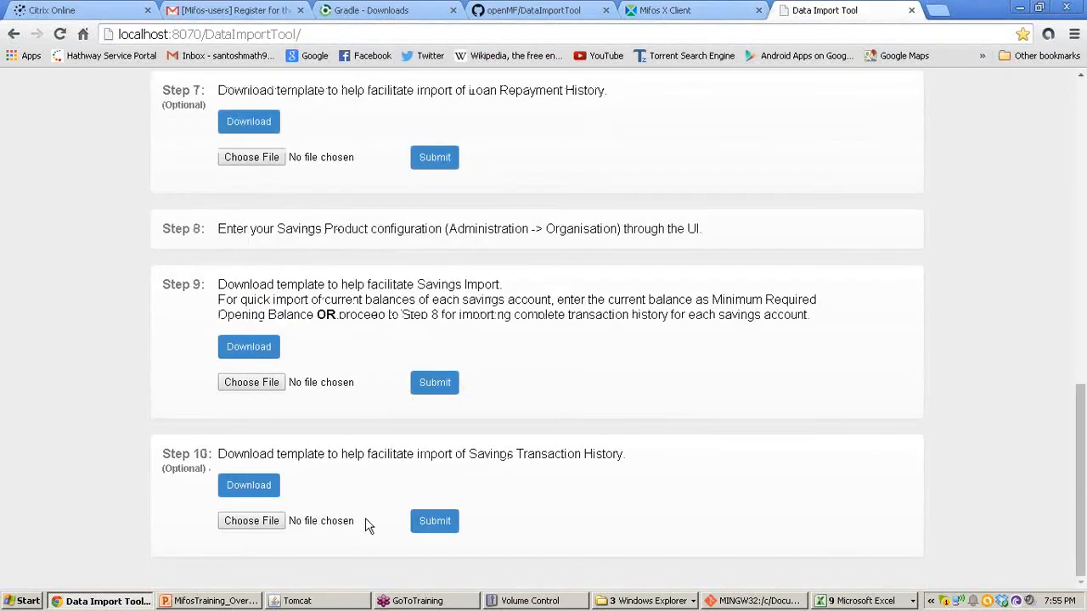
pyautogui.scroll(11, 364, 521)
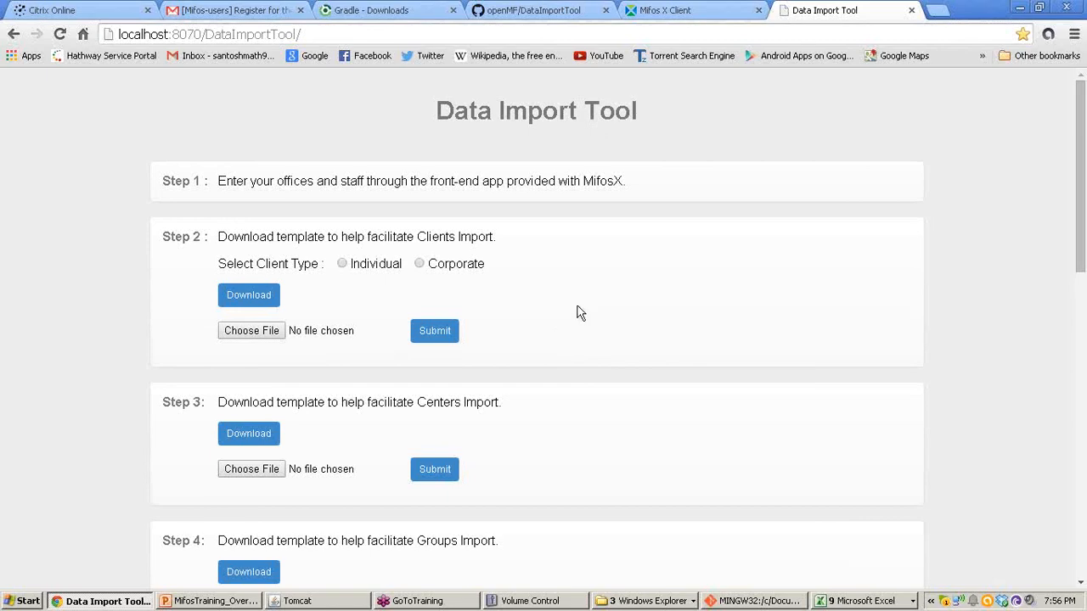
pyautogui.scroll(-1, 577, 312)
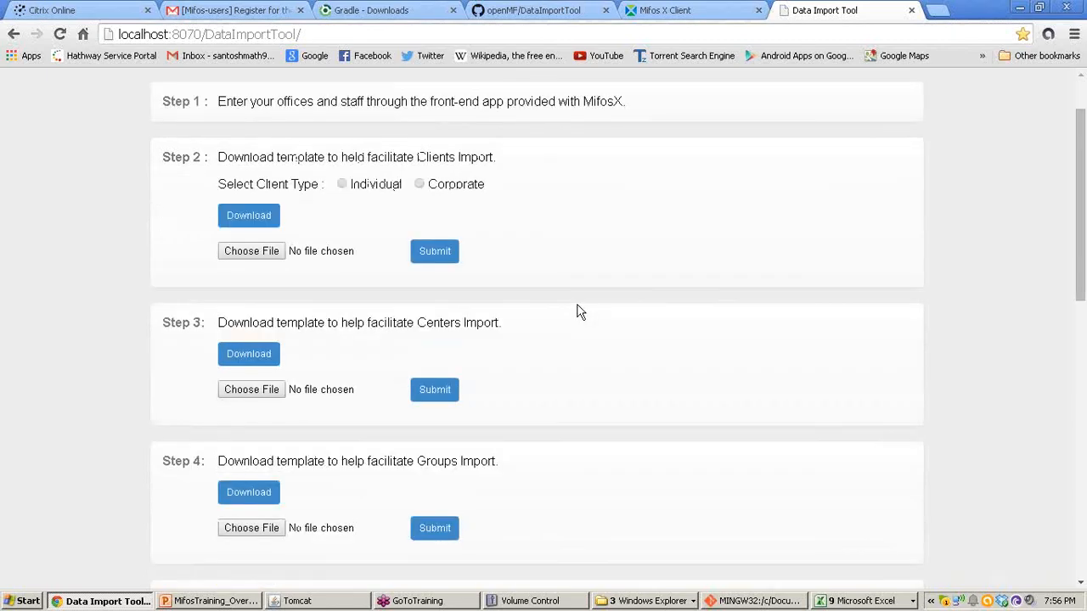
pyautogui.scroll(1, 624, 249)
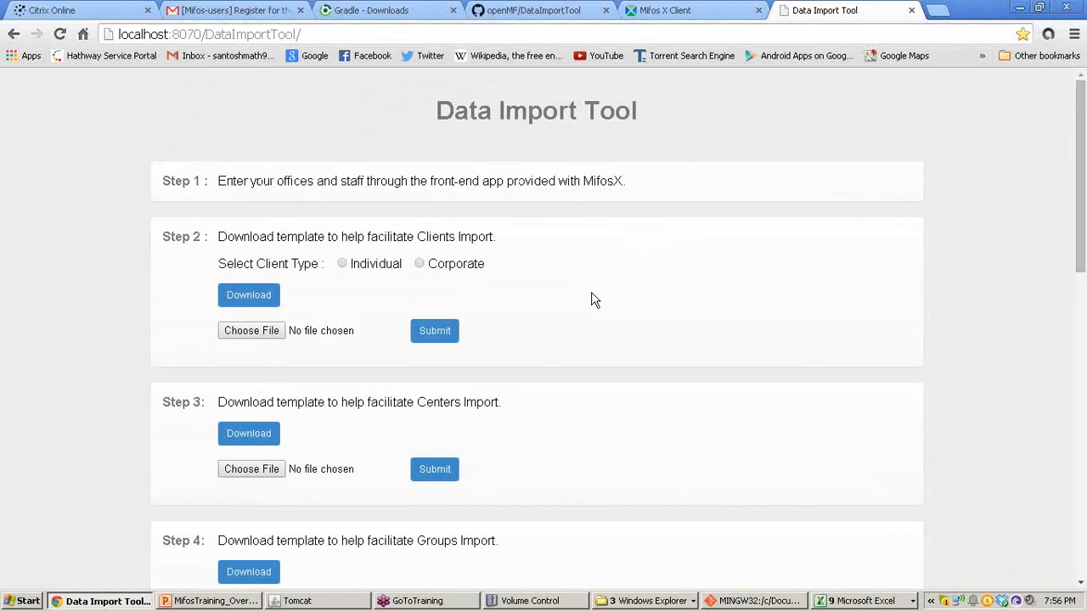
pyautogui.scroll(-1, 594, 300)
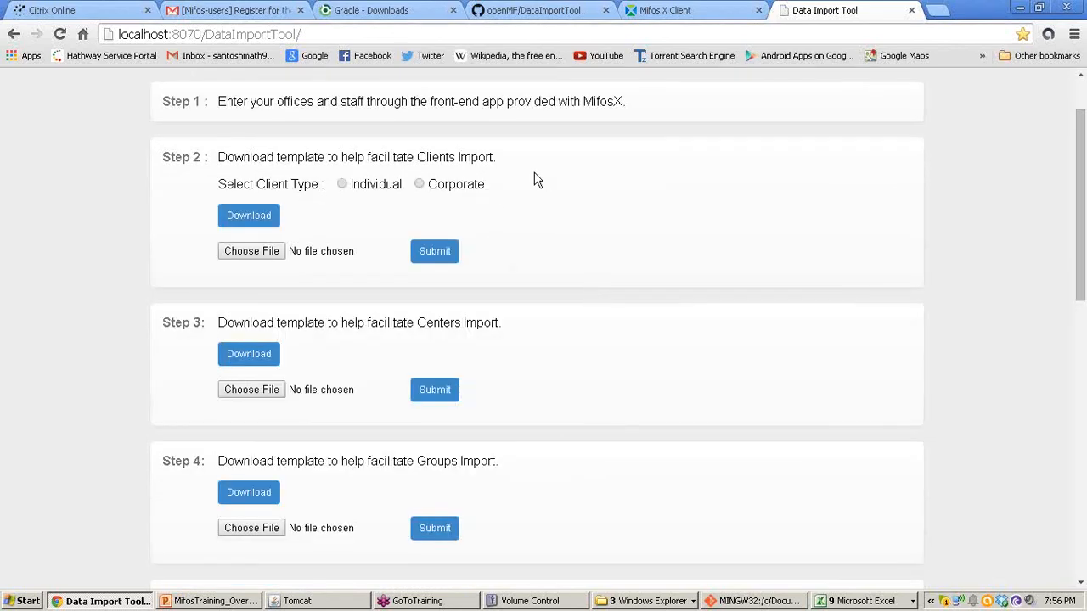
pyautogui.scroll(-1, 586, 508)
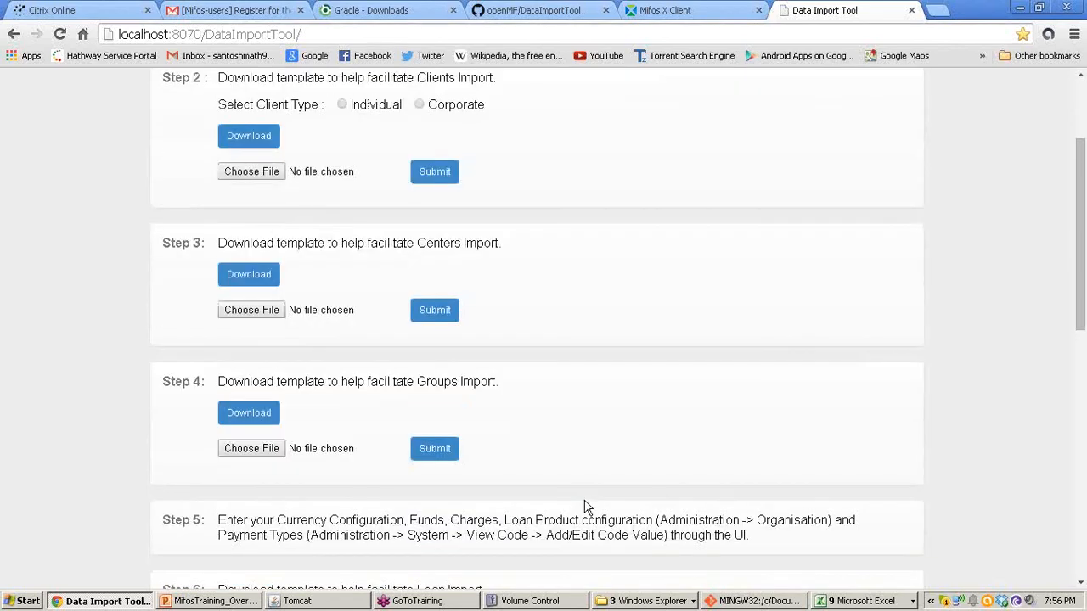
pyautogui.scroll(-2, 585, 507)
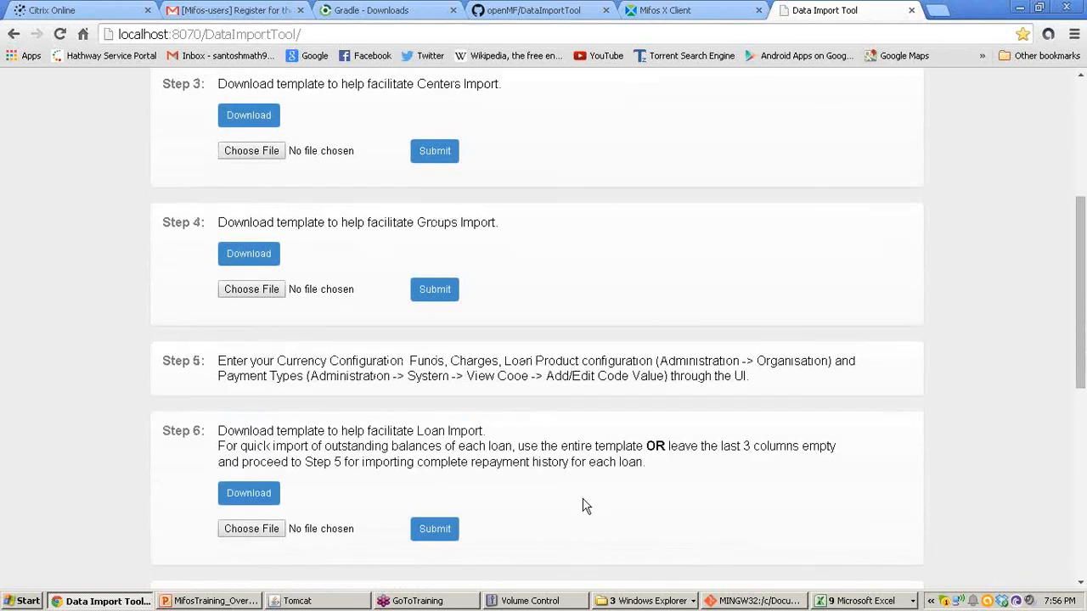
pyautogui.scroll(-2, 586, 506)
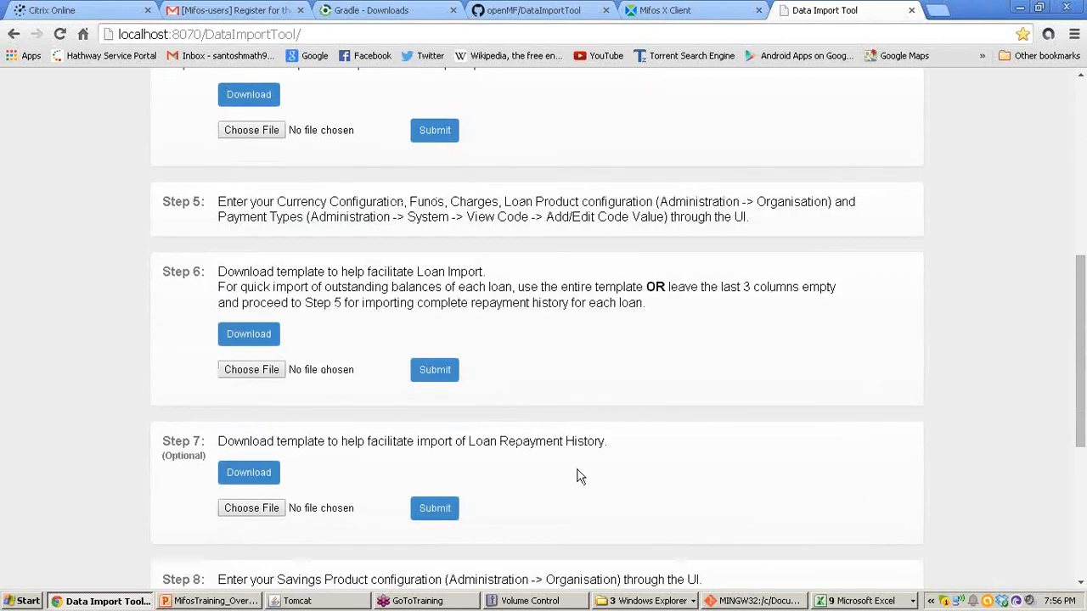
pyautogui.scroll(-5, 580, 477)
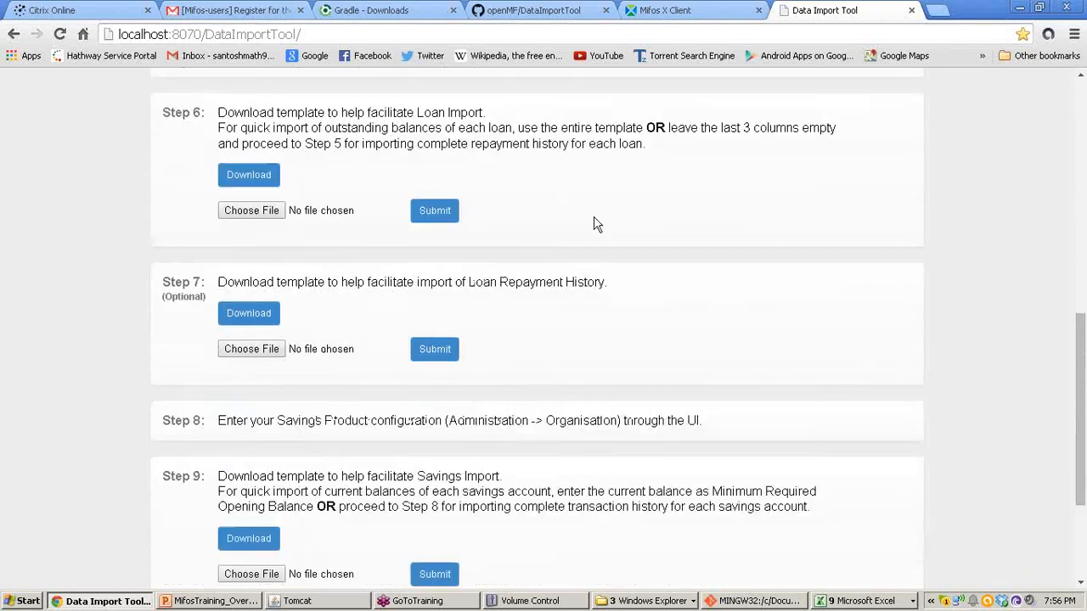
# Step: Highlight the Savings Transaction History step text and glance back at the Mifos account page
pyautogui.moveTo(466, 454); pyautogui.dragTo(636, 453)
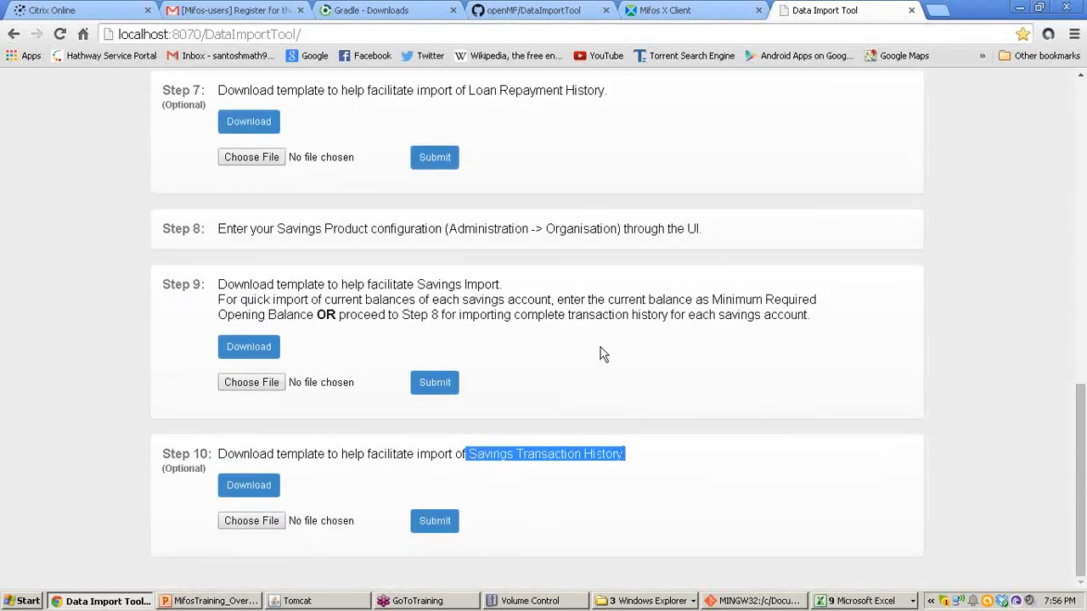
pyautogui.scroll(1, 600, 354)
pyautogui.moveTo(468, 169); pyautogui.dragTo(588, 170)
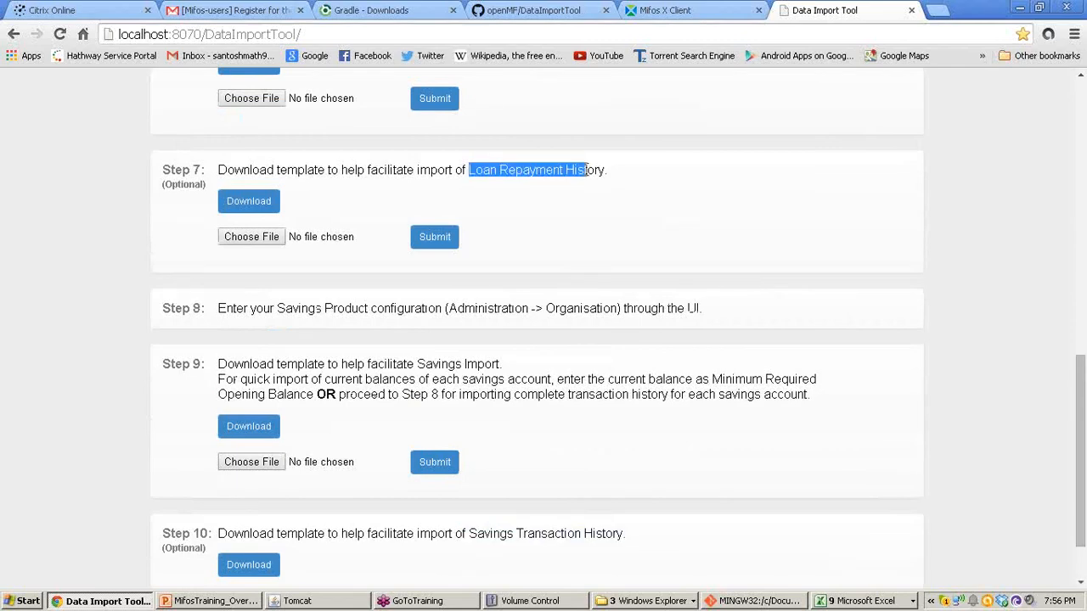
pyautogui.click(702, 8)
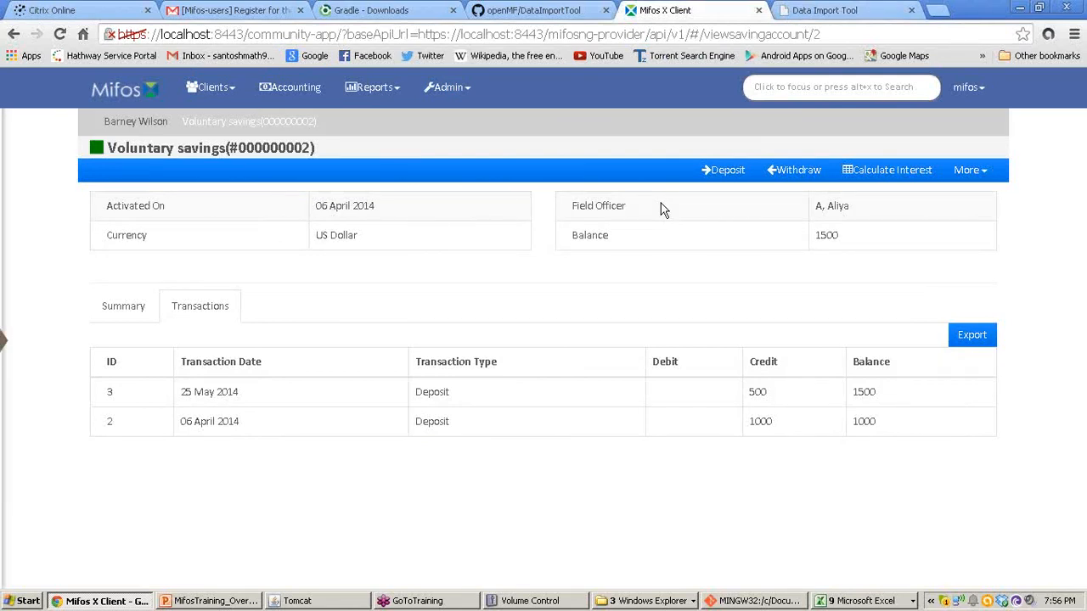
pyautogui.click(847, 10)
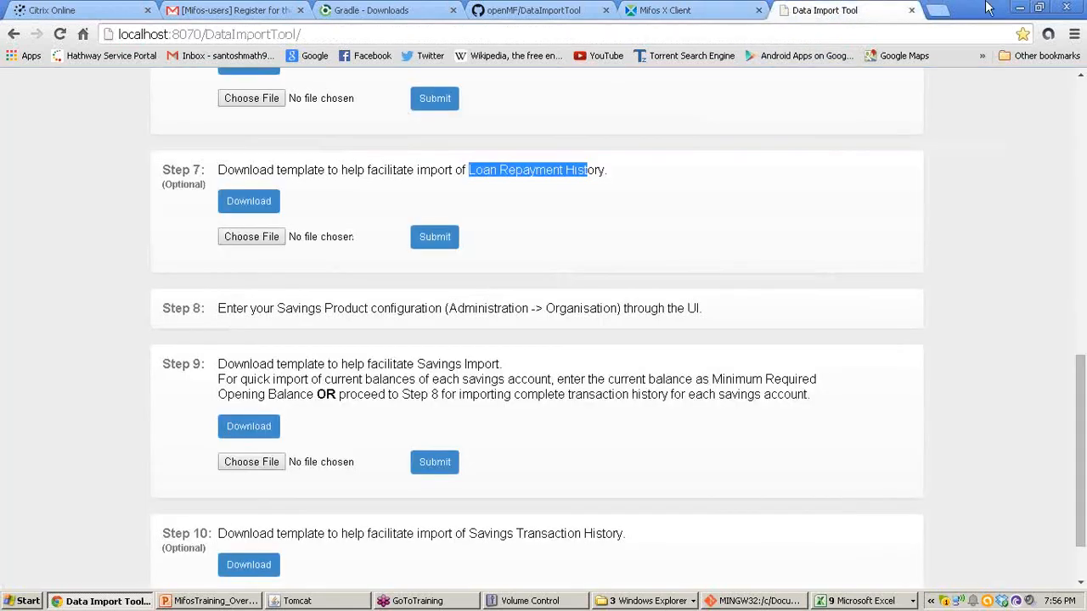
# Step: Clear the windows away to show the MINGW32 server log's 500.0 savings transaction entry
pyautogui.click(1019, 10)
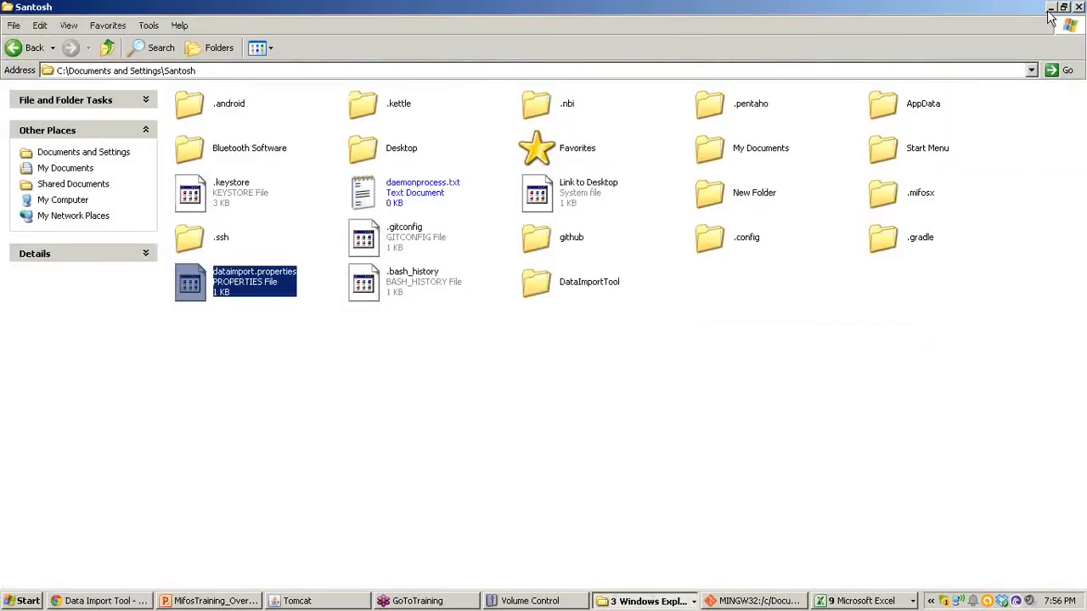
pyautogui.click(1051, 8)
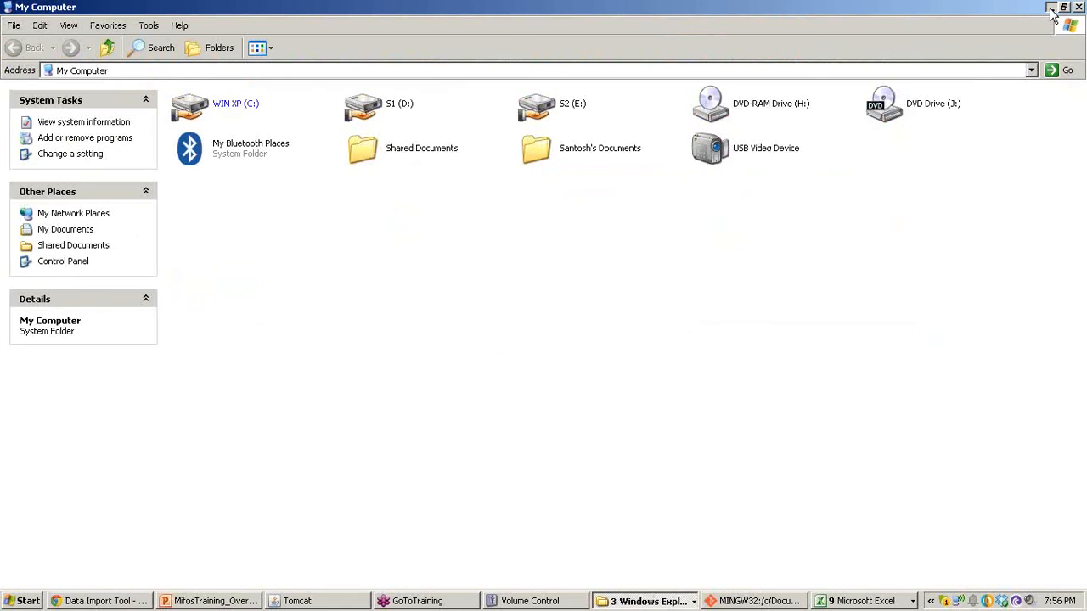
pyautogui.click(1051, 8)
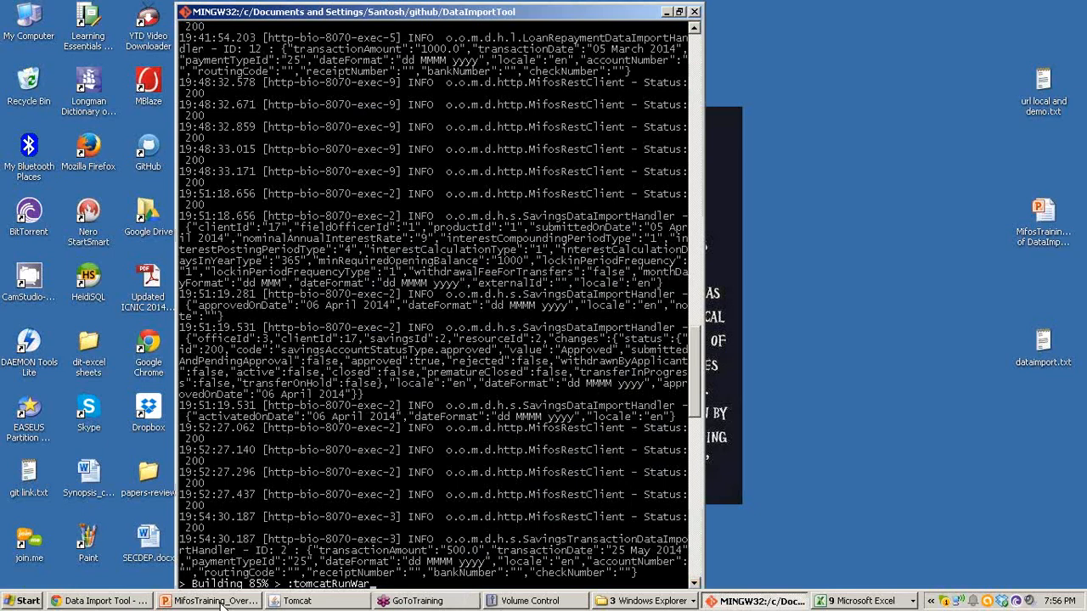
pyautogui.click(219, 601)
pyautogui.click(870, 604)
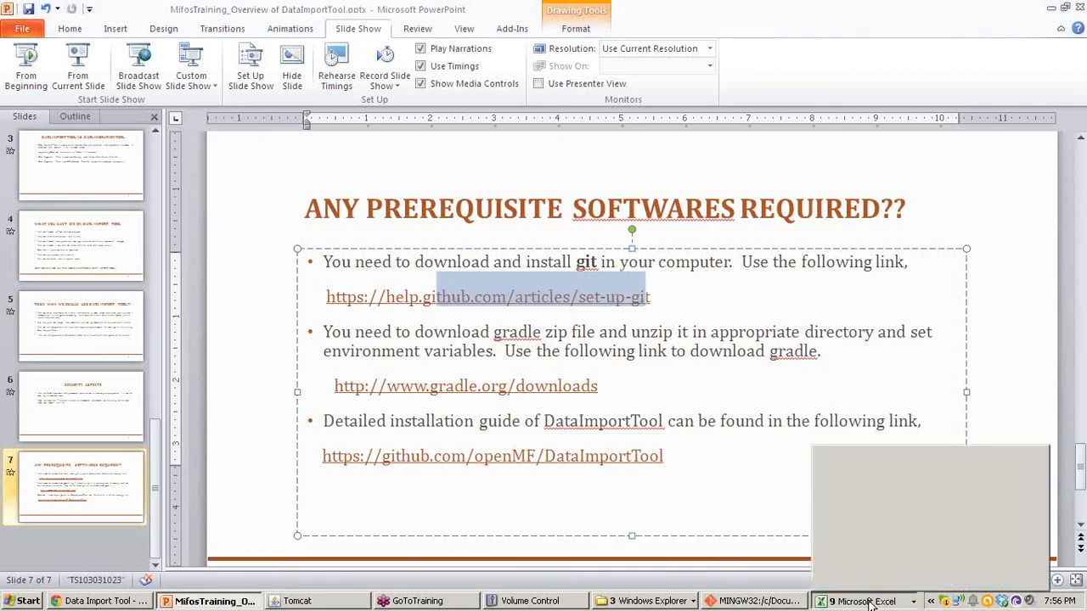
pyautogui.click(869, 604)
pyautogui.click(1051, 10)
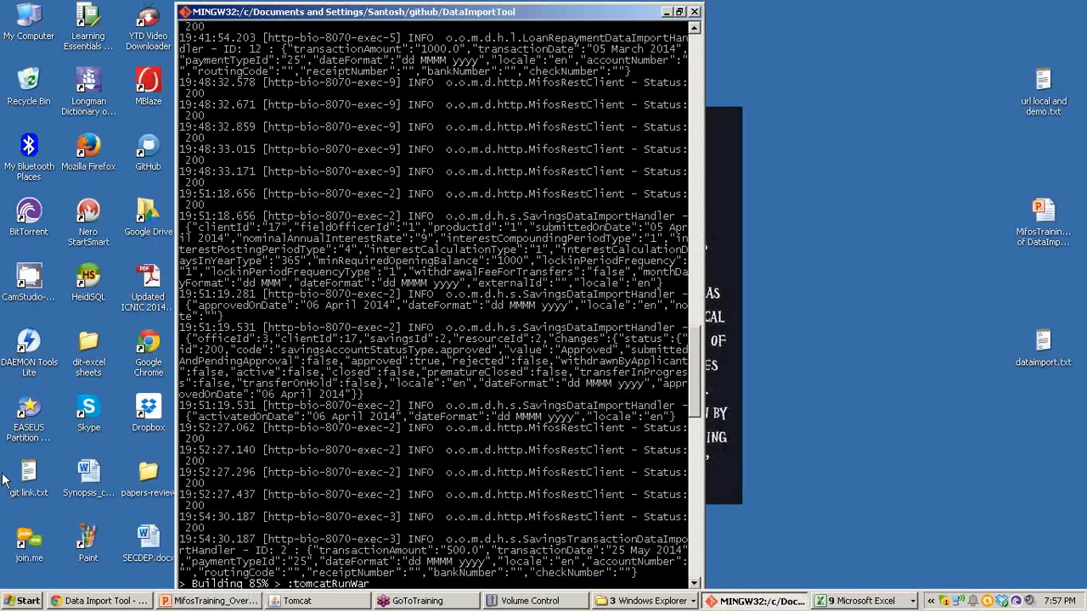
pyautogui.click(13, 541)
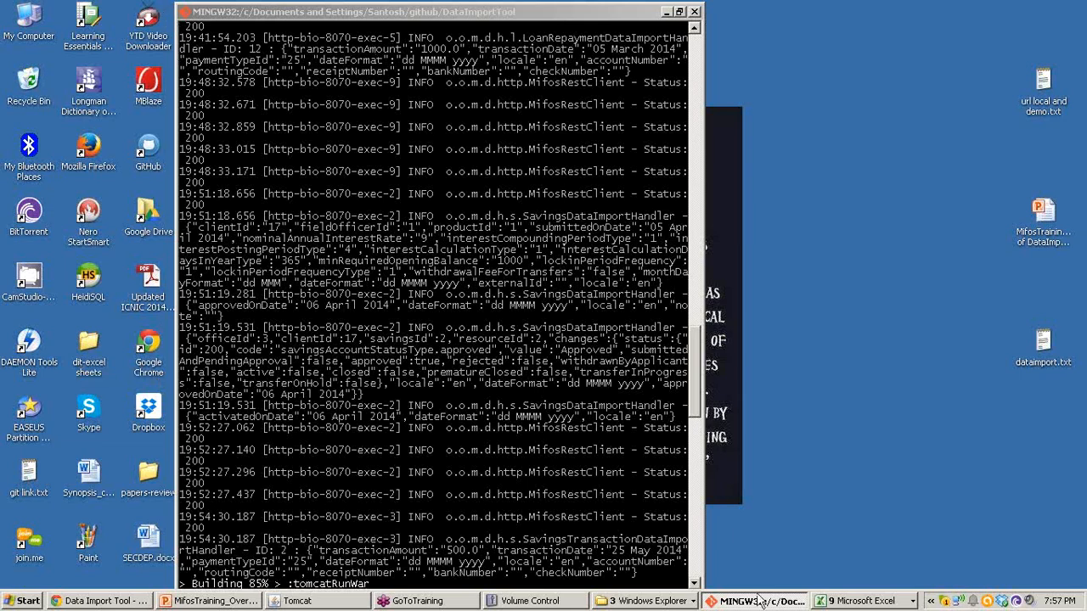
# Step: Show slide 7's prerequisite software links and highlight the gradle download link
pyautogui.click(202, 602)
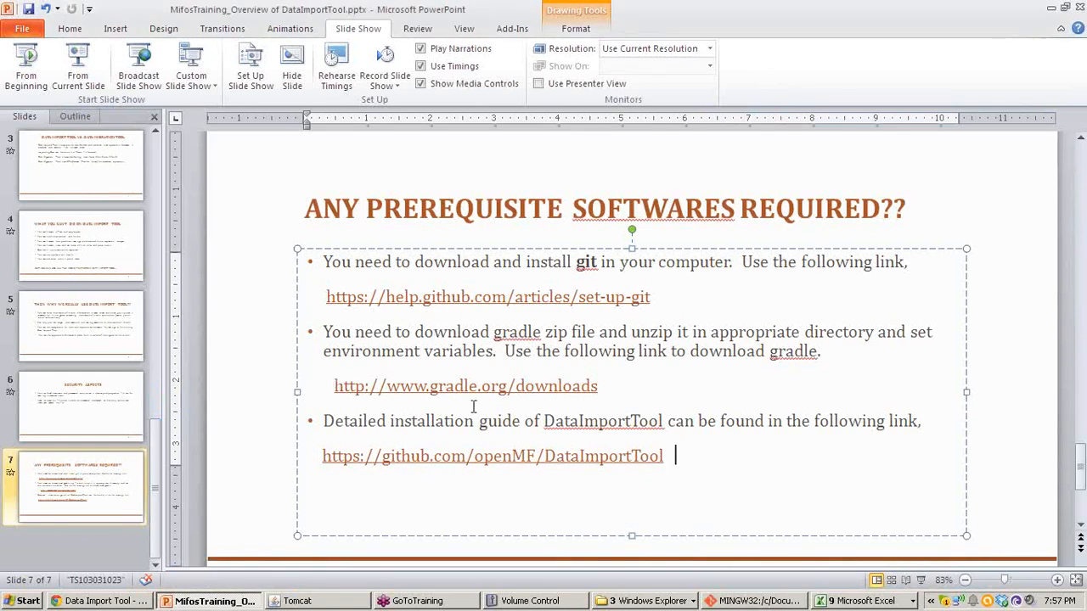
pyautogui.moveTo(335, 385); pyautogui.dragTo(667, 421)
pyautogui.click(598, 387)
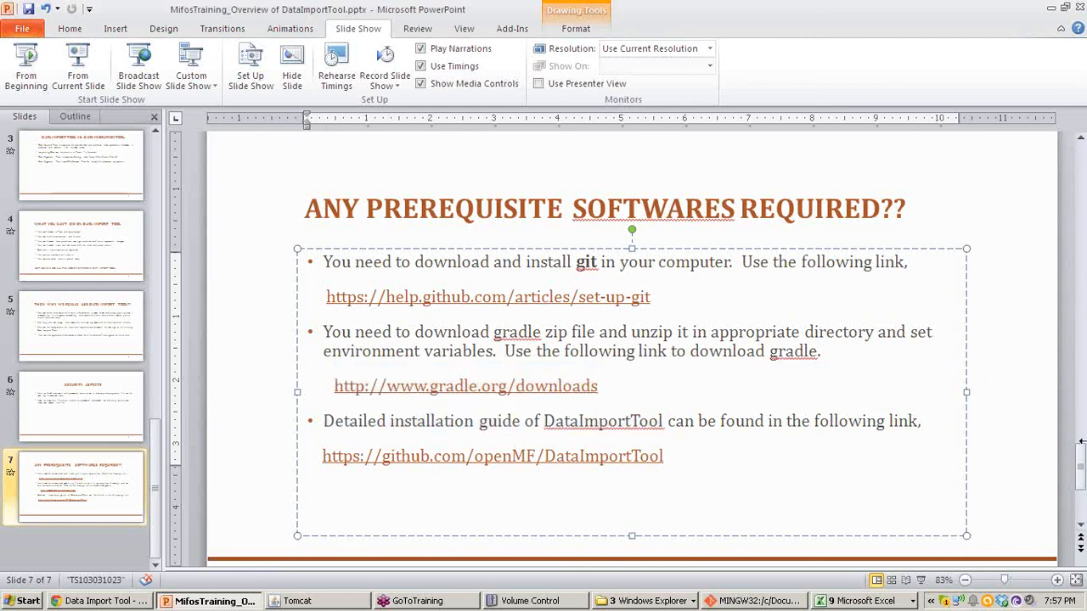